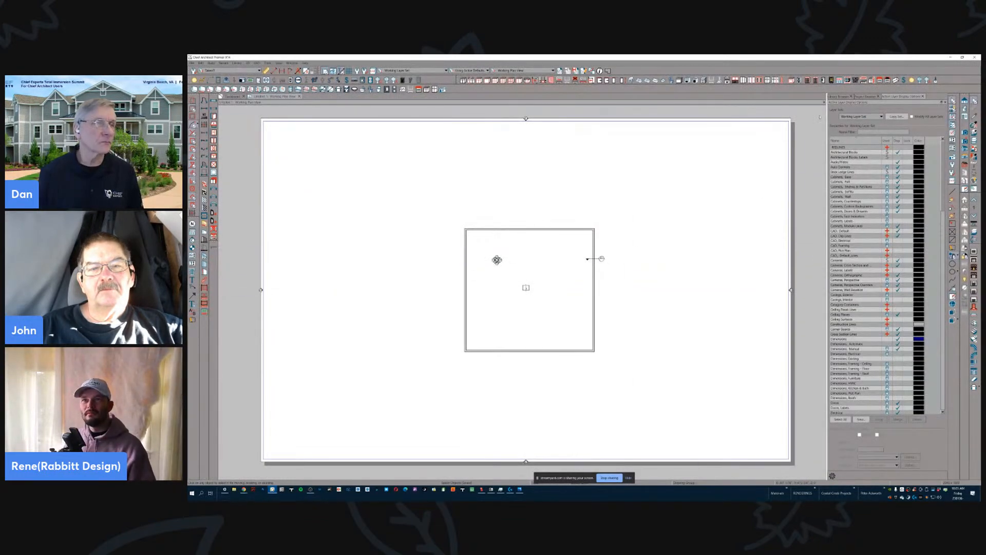
- Search the library for "chain"
scroll(614, 233, up, 5)
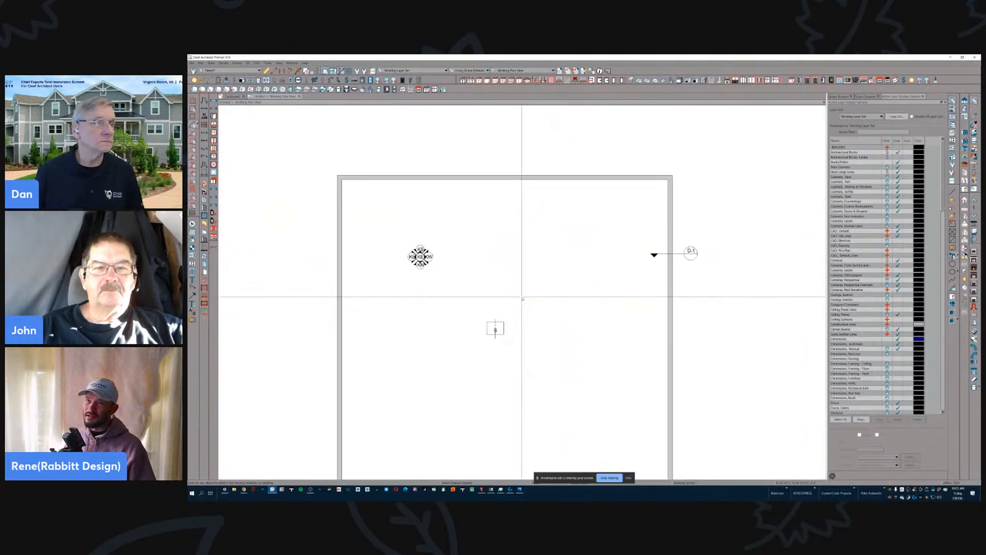
click(840, 96)
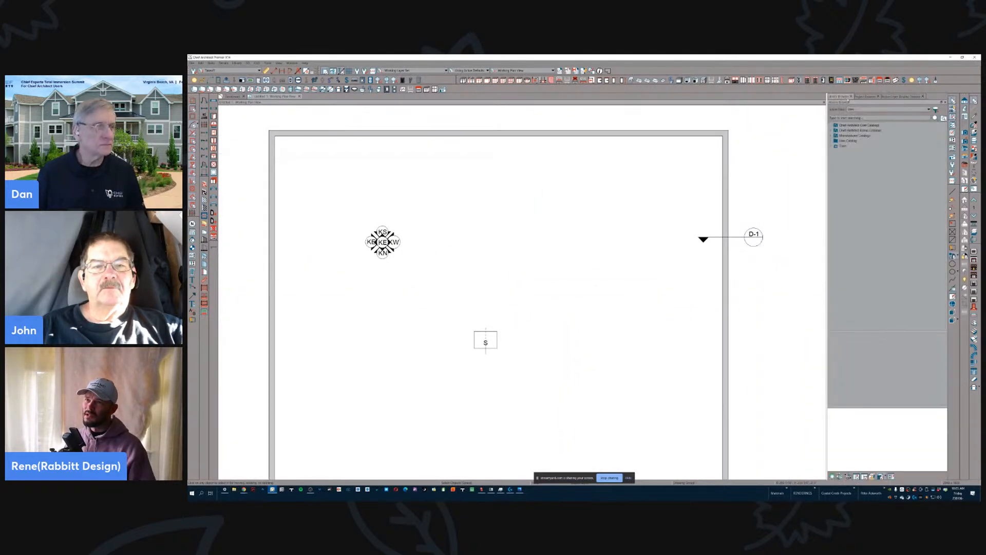
click(865, 97)
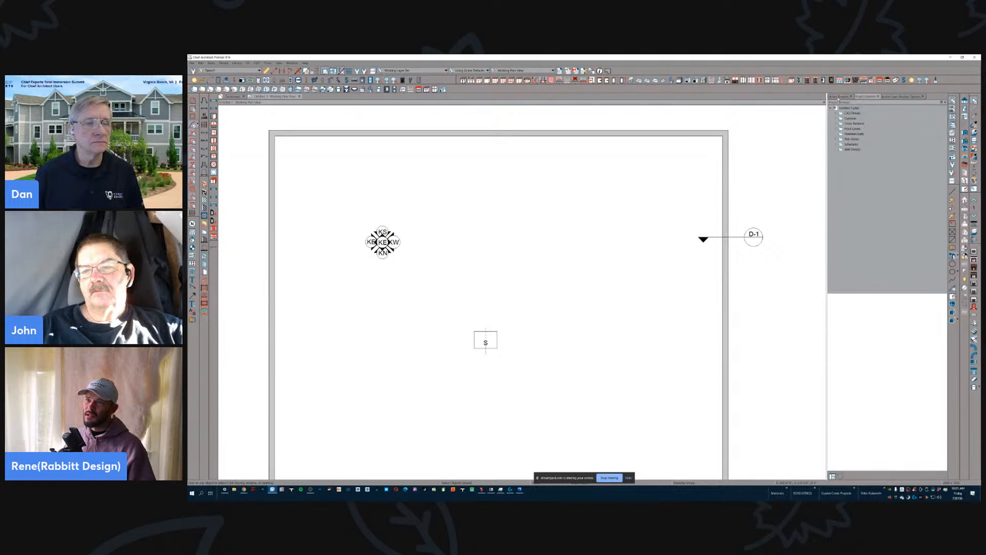
click(839, 96)
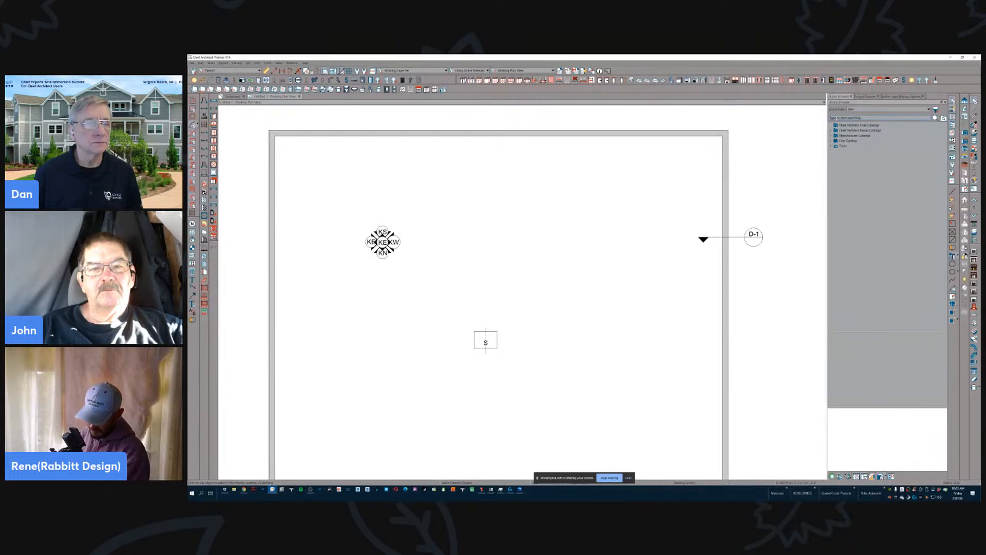
click(833, 117)
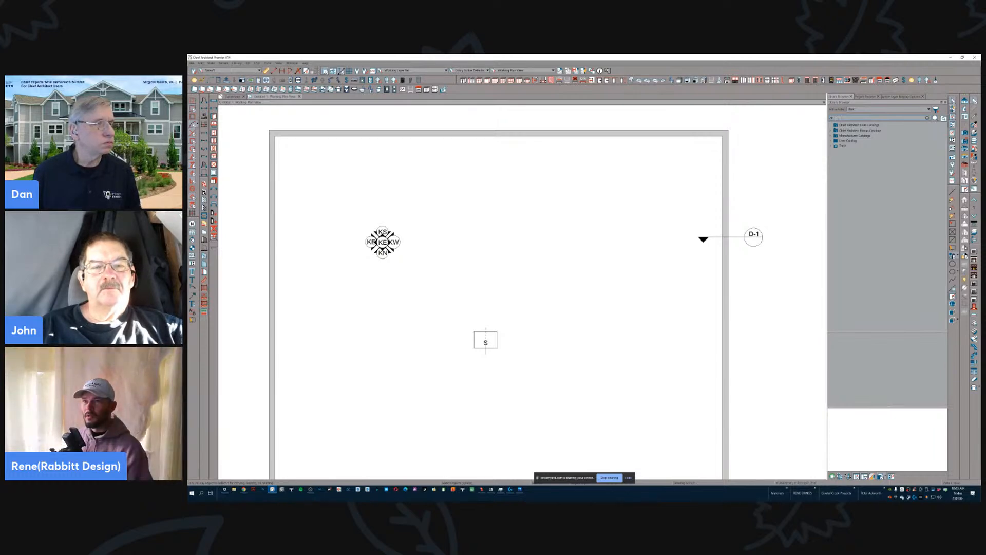
text(ch)
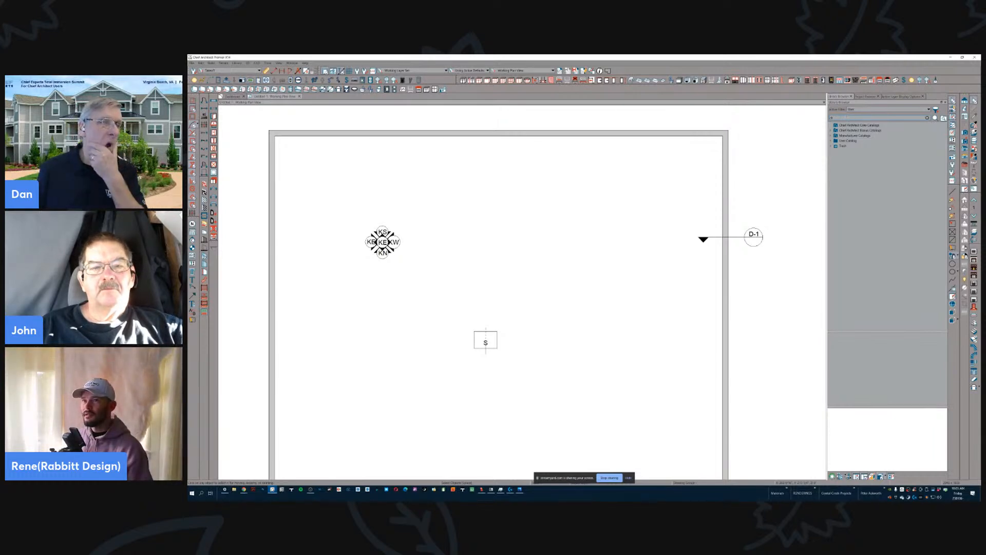
text(air)
key(Return)
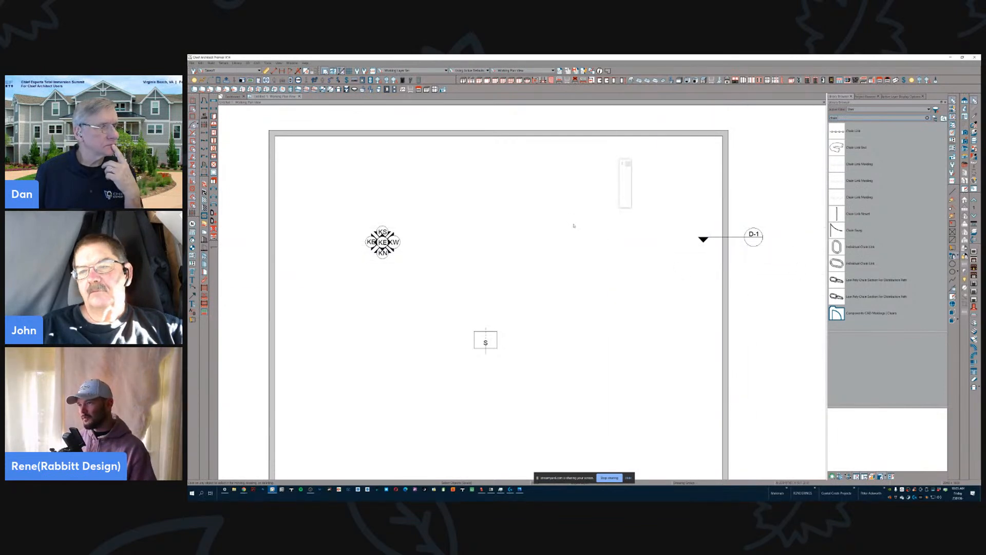
- Place the Low Poly Chain Section For Distribution Path in the plan and open its symbol specification
scroll(583, 229, up, 2)
scroll(583, 228, up, 2)
click(580, 267)
click(627, 188)
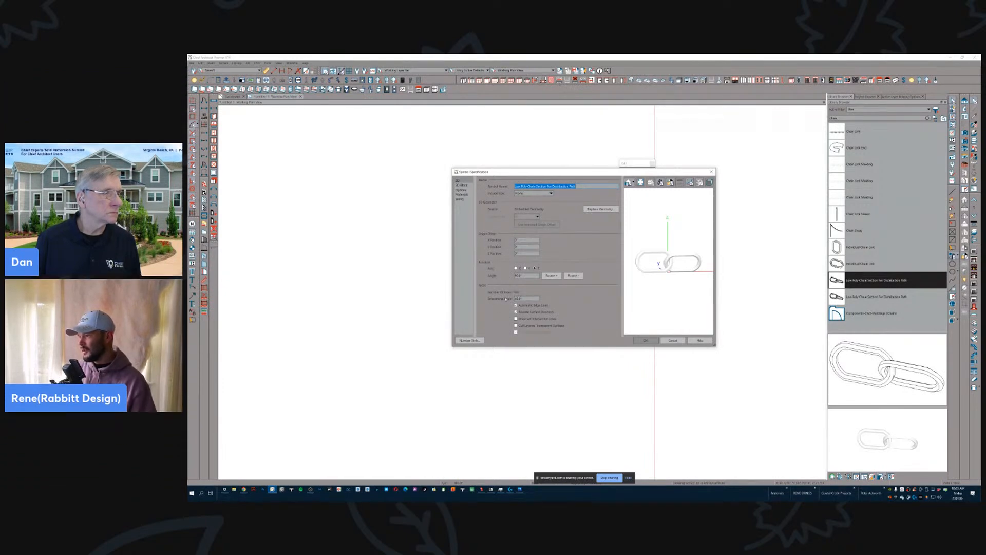
- Select the chain symbol's smoothing angle for editing and examine the link surfaces up close in the 3D preview
click(522, 298)
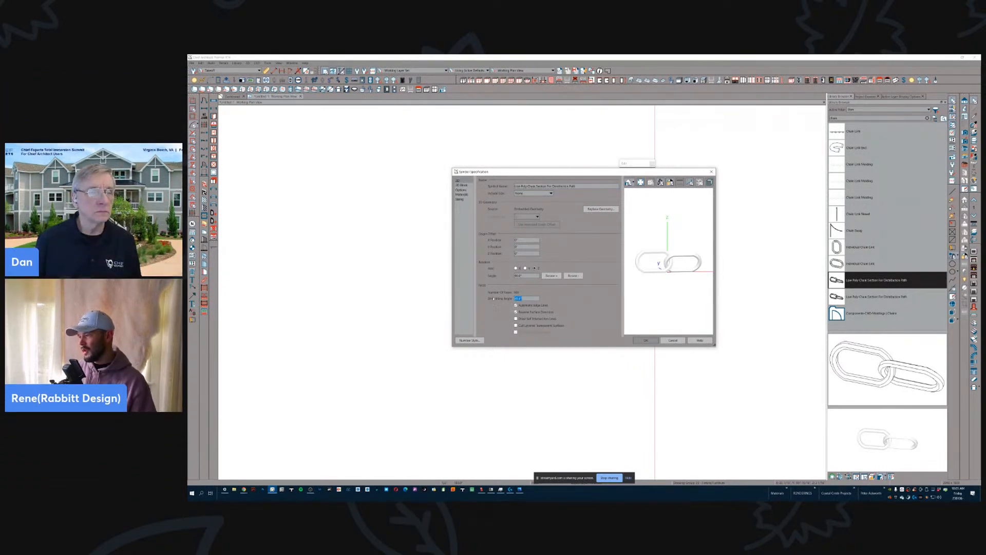
drag(661, 266, 679, 250)
scroll(661, 256, up, 5)
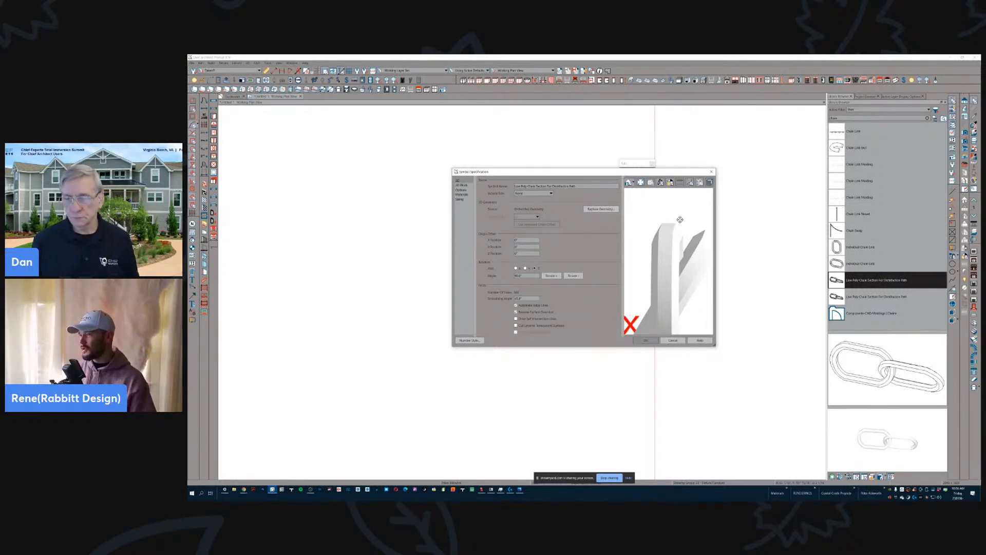
drag(659, 212, 666, 241)
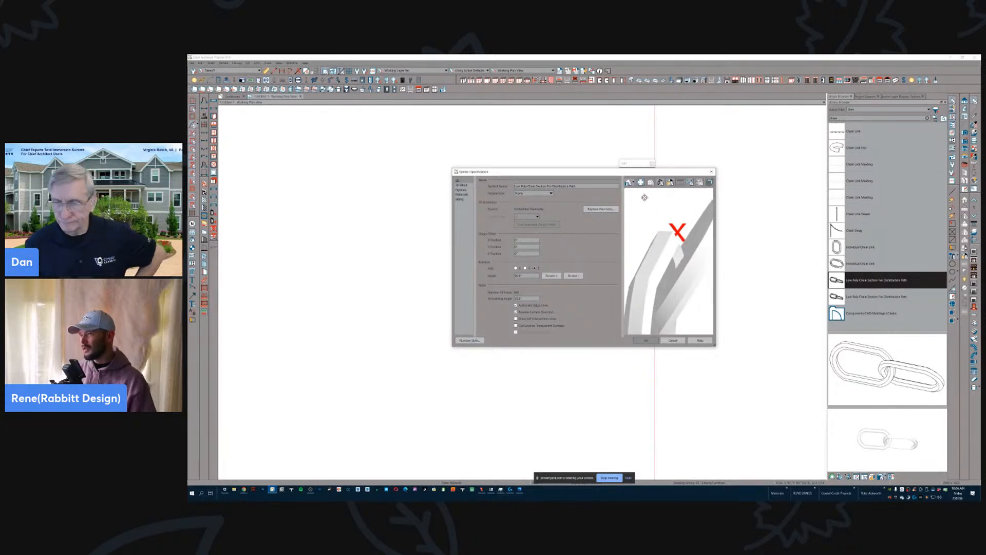
click(634, 183)
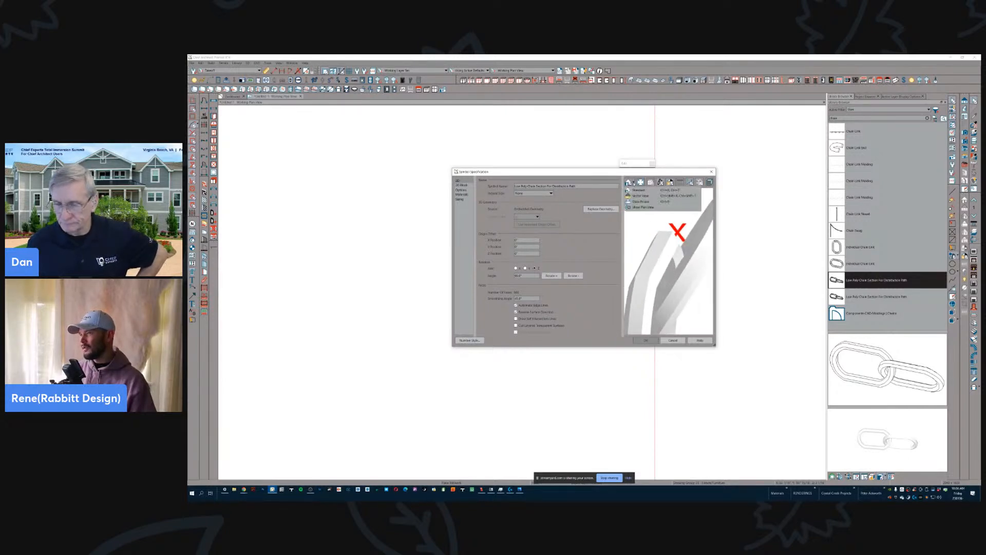
click(634, 183)
scroll(663, 255, down, 3)
drag(663, 255, 669, 289)
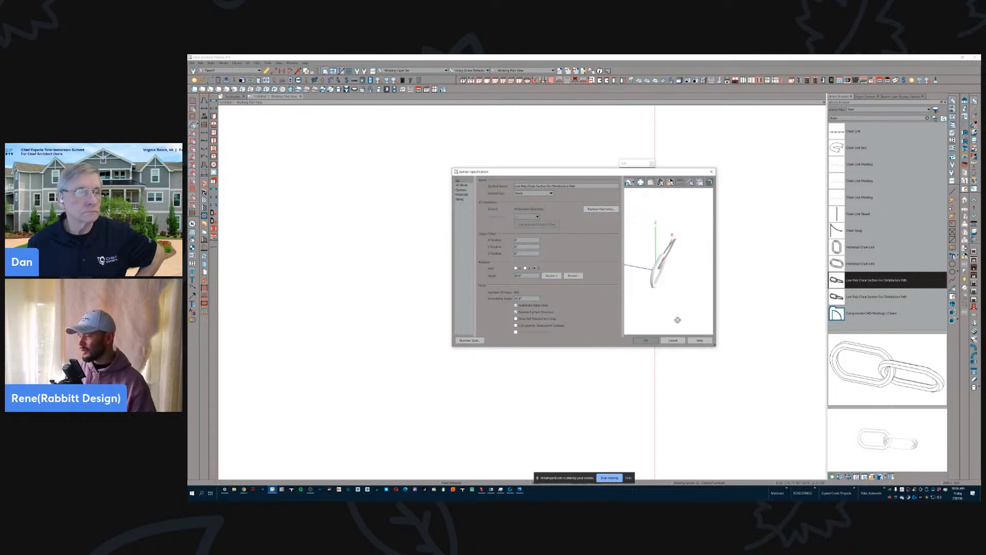
- Change the chain symbol's smoothing angle and accept it after checking the links in a Vector View preview
drag(670, 228, 672, 203)
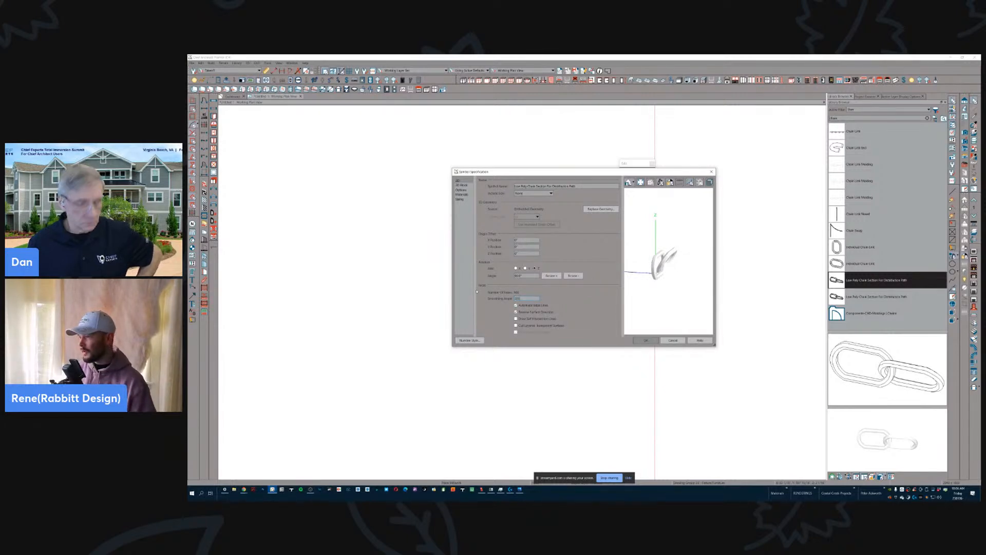
drag(649, 264, 648, 261)
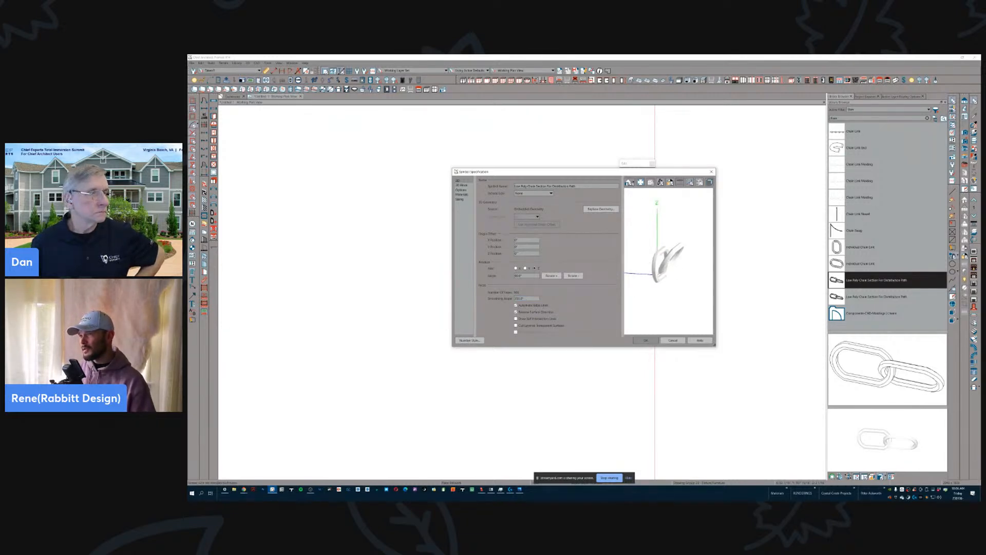
click(630, 182)
click(632, 204)
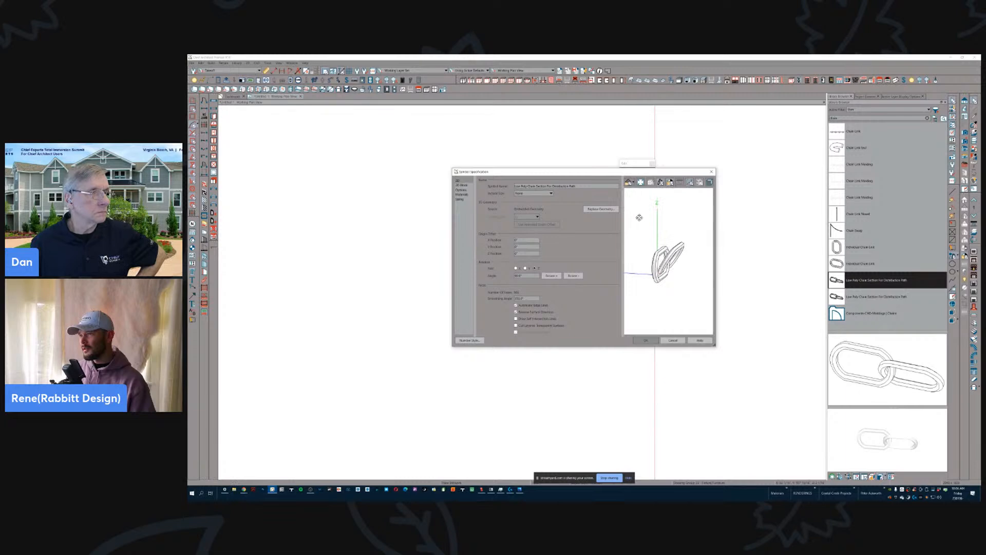
scroll(653, 243, up, 3)
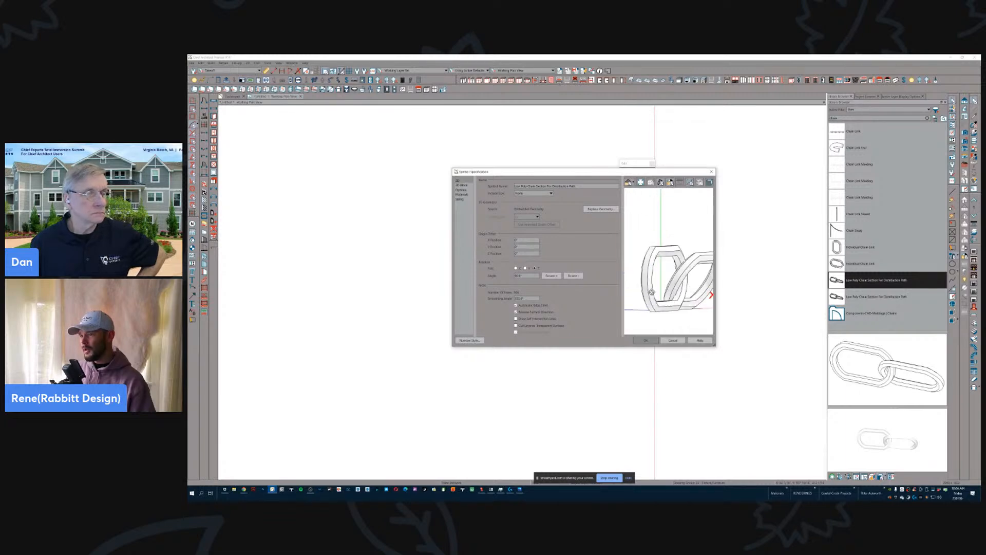
click(646, 341)
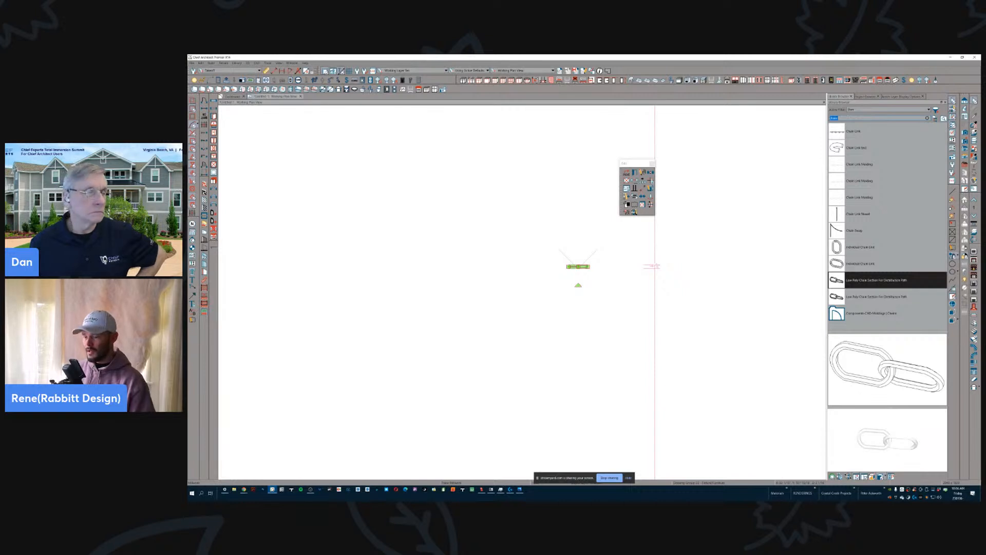
- Search the library for refrigerators and place a Bottom Freezer Refrigerator in the plan beside the chain
text(refrigerator)
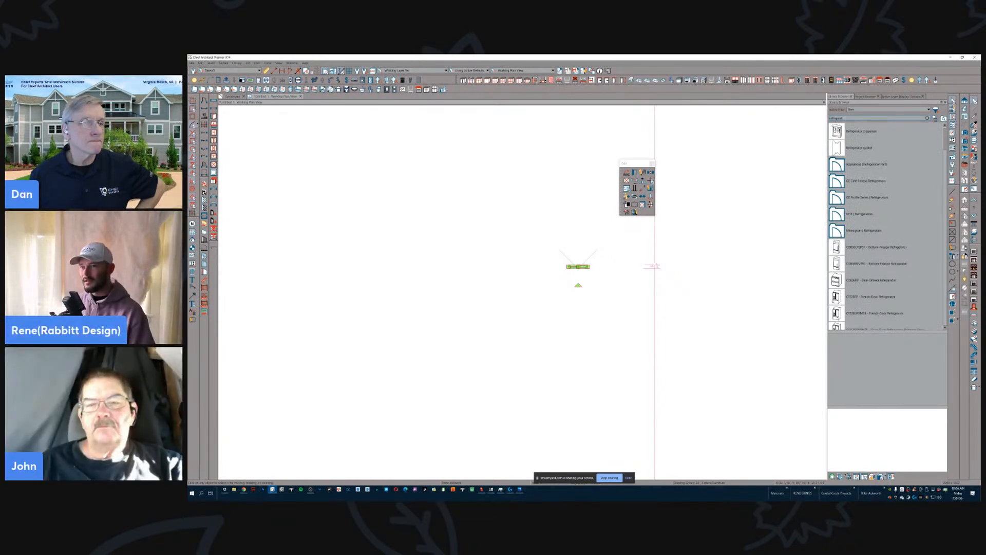
click(874, 263)
click(567, 260)
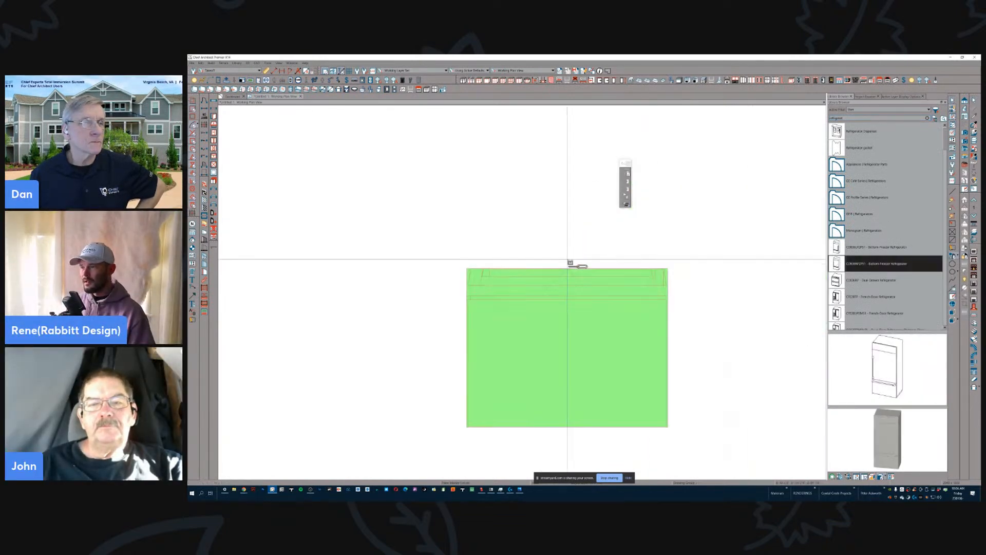
click(418, 222)
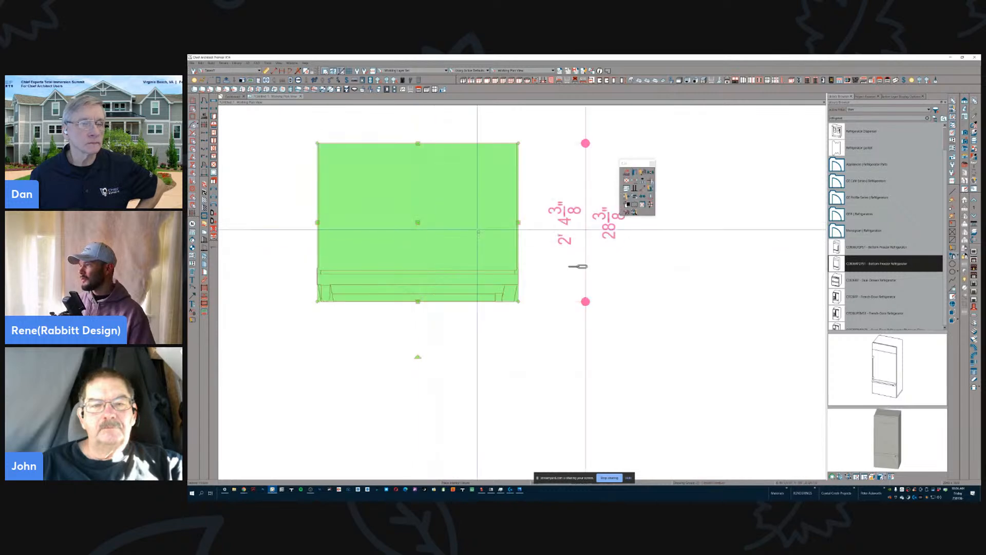
- Open the refrigerator's symbol specification, switch its preview to Vector View and enlarge the dialog
click(640, 176)
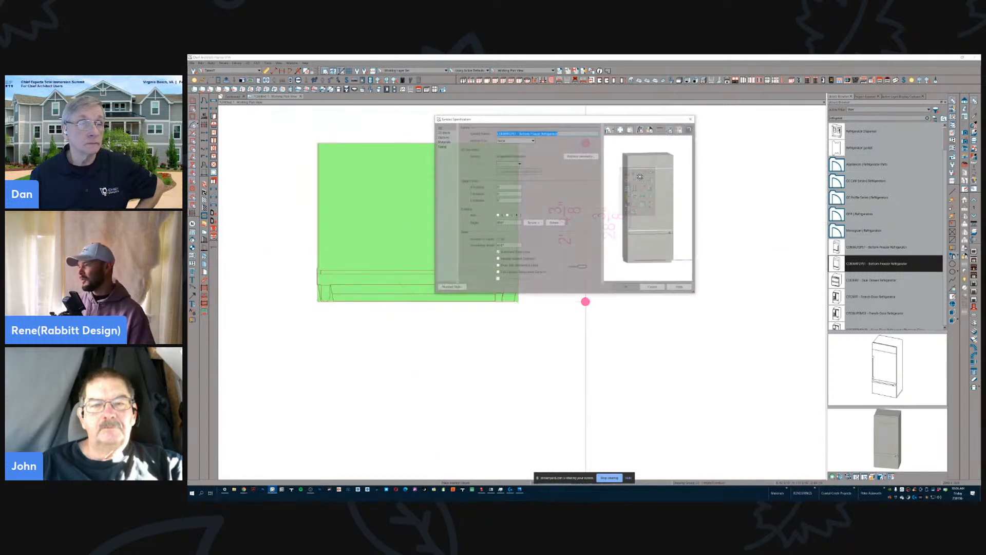
scroll(647, 184, up, 5)
drag(656, 191, 614, 147)
click(614, 130)
click(621, 143)
scroll(626, 168, down, 1)
scroll(626, 169, down, 3)
scroll(637, 191, up, 5)
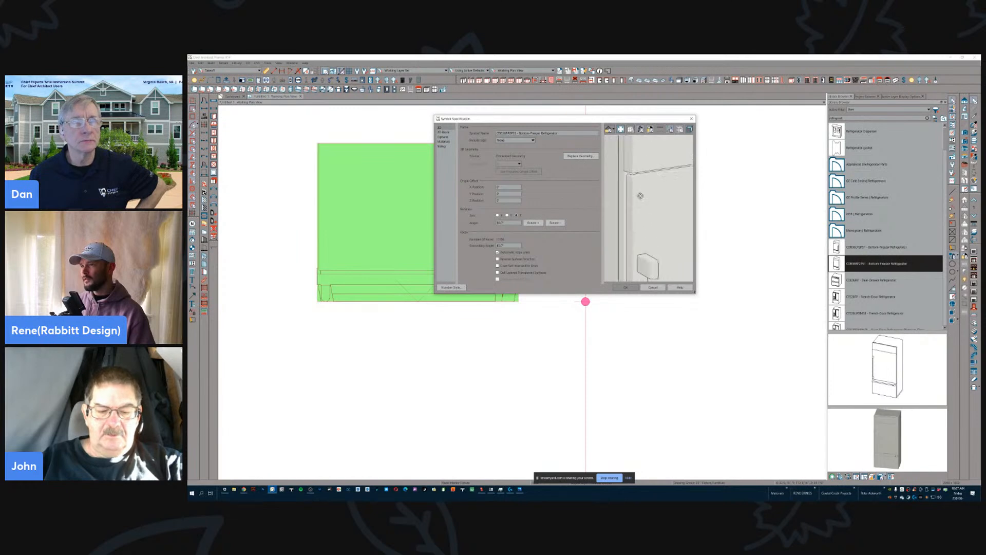
drag(622, 179, 839, 440)
drag(650, 121, 526, 106)
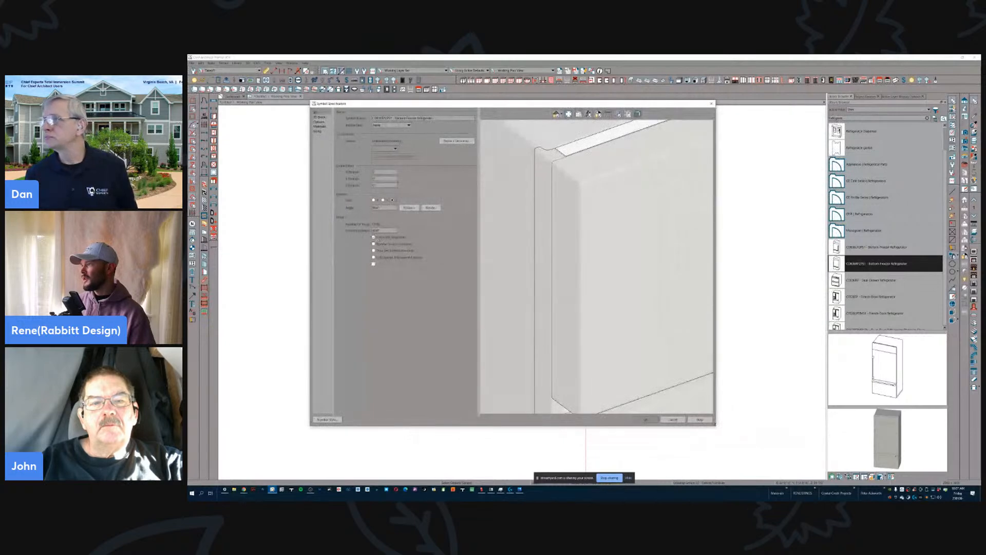
- Set the refrigerator symbol's smoothing angle to 0° and inspect the resulting edge lines in the preview
text(0)
key(Tab)
scroll(538, 209, down, 8)
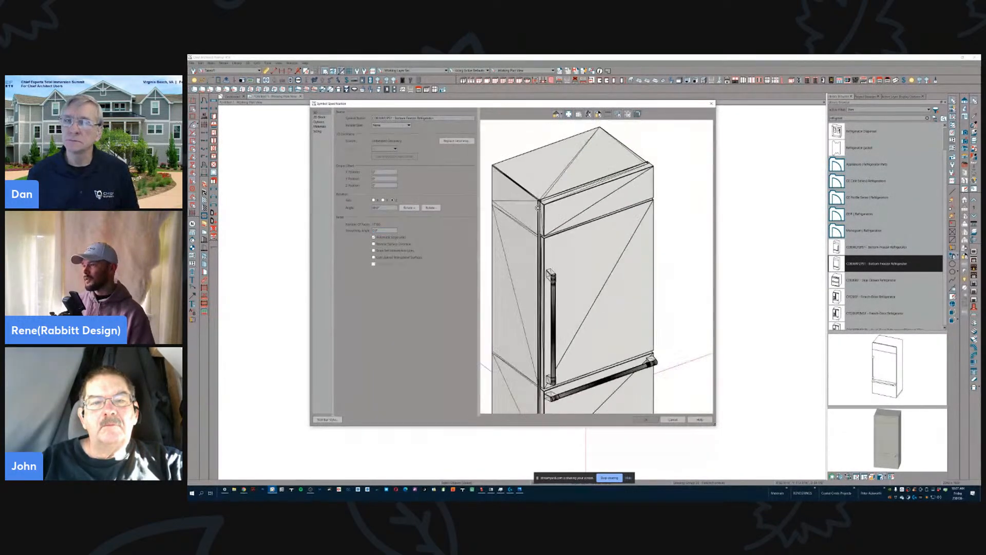
scroll(530, 196, up, 4)
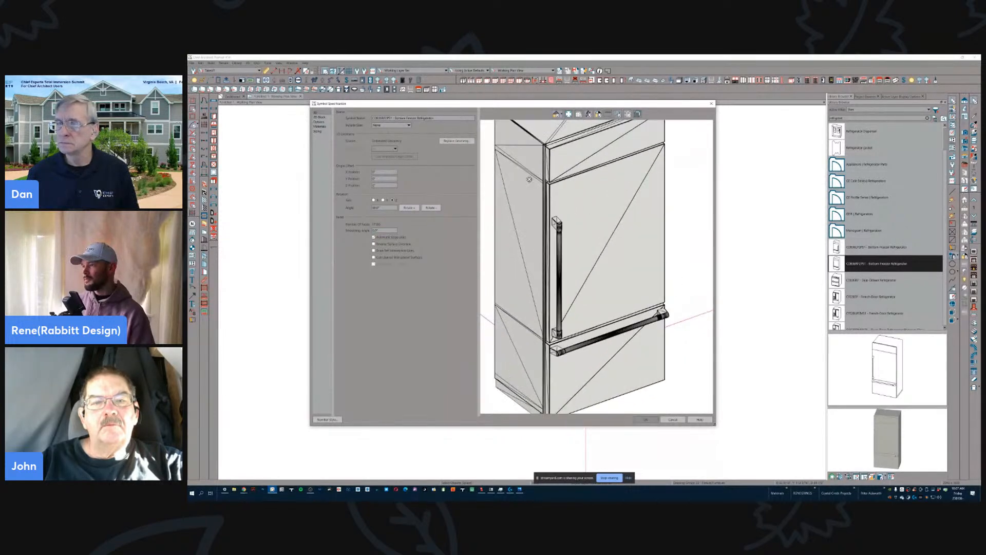
scroll(517, 170, up, 2)
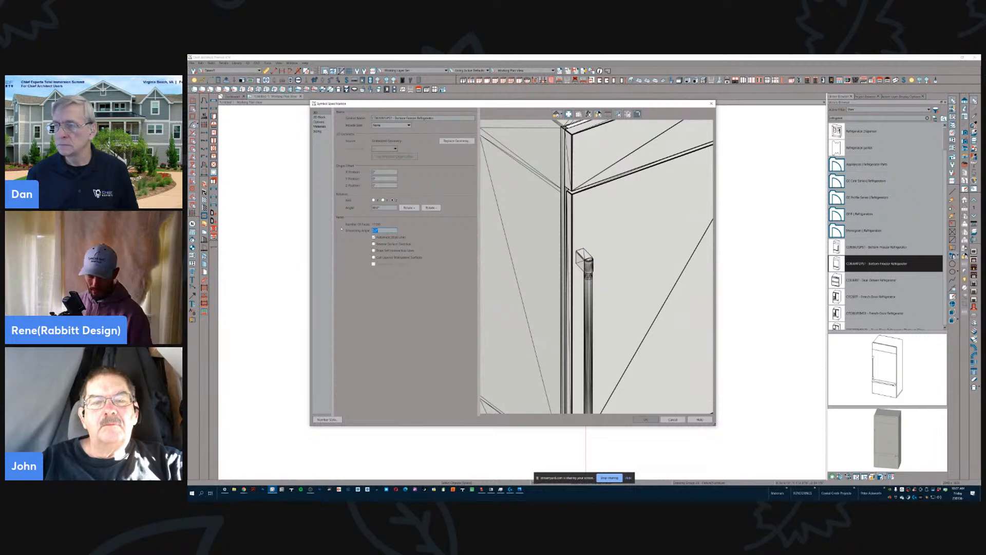
- Apply a different smoothing angle to the refrigerator symbol and accept it after checking the door edges in the preview
key(Tab)
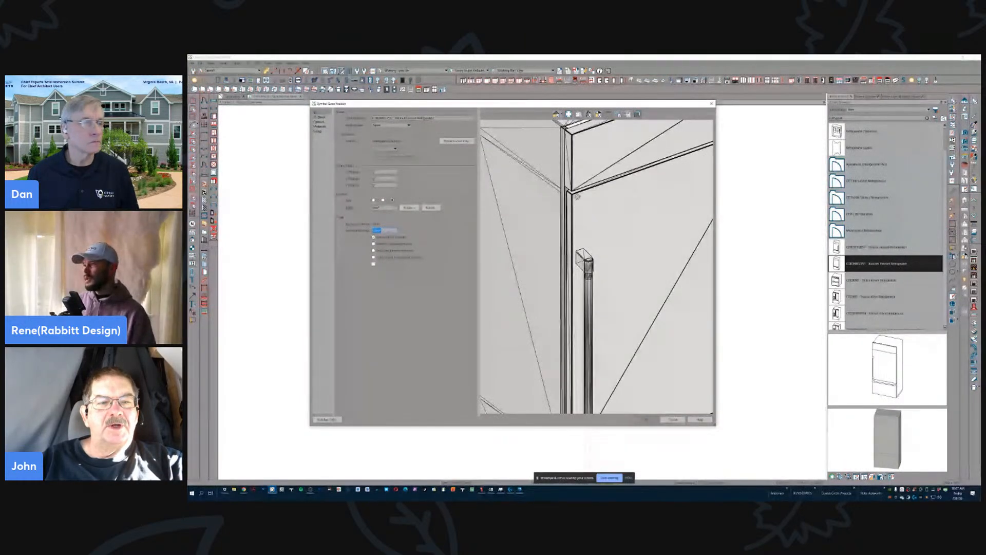
scroll(578, 197, down, 3)
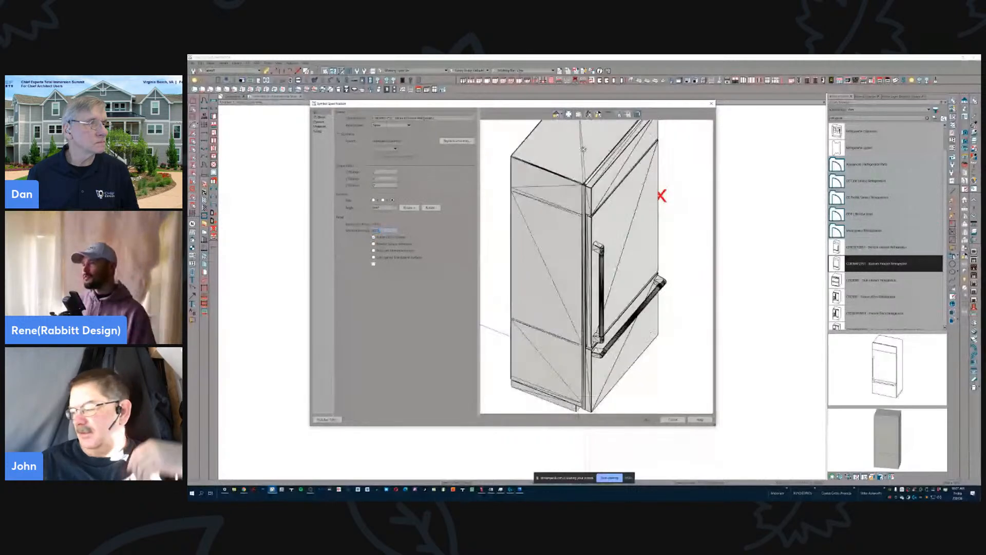
scroll(585, 163, up, 5)
scroll(584, 163, up, 2)
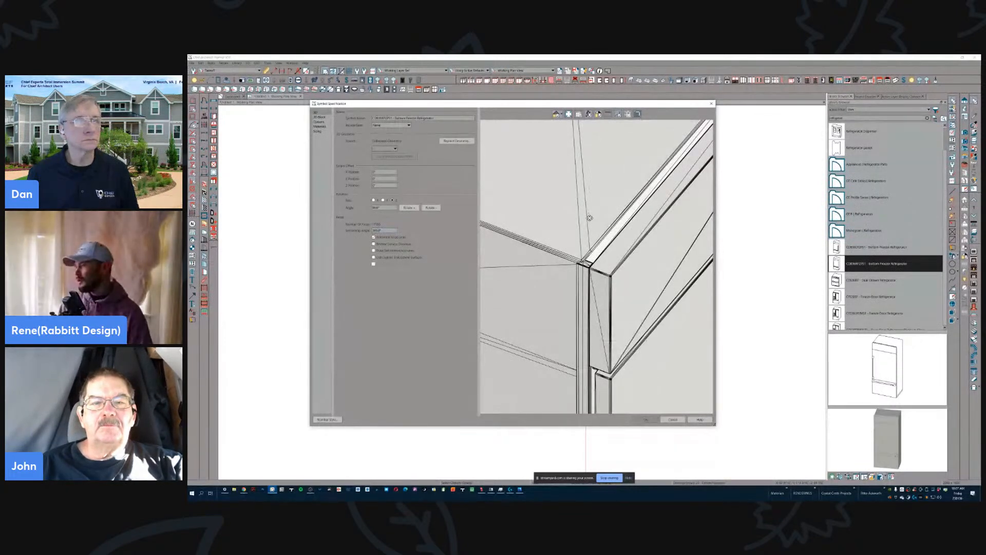
scroll(616, 230, up, 2)
scroll(612, 241, up, 3)
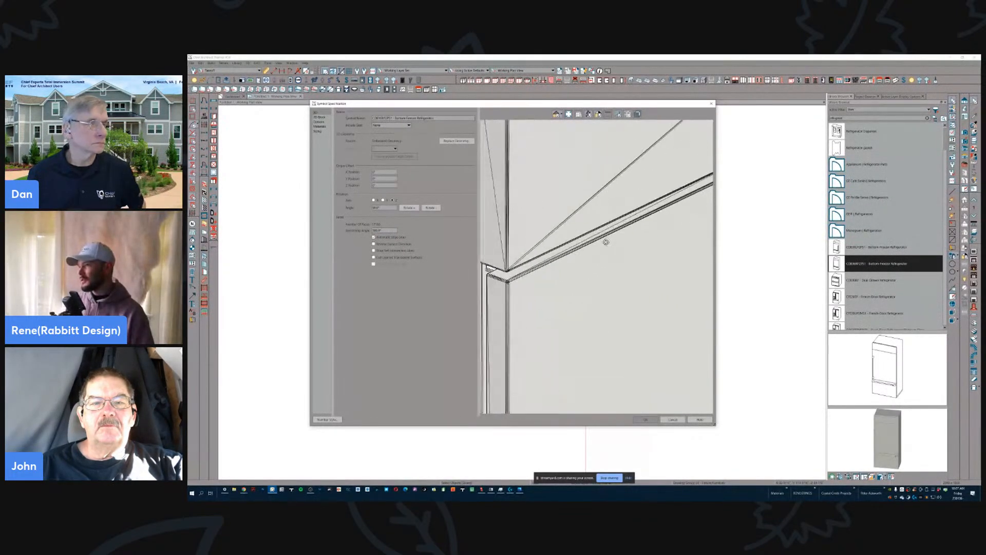
scroll(605, 270, down, 5)
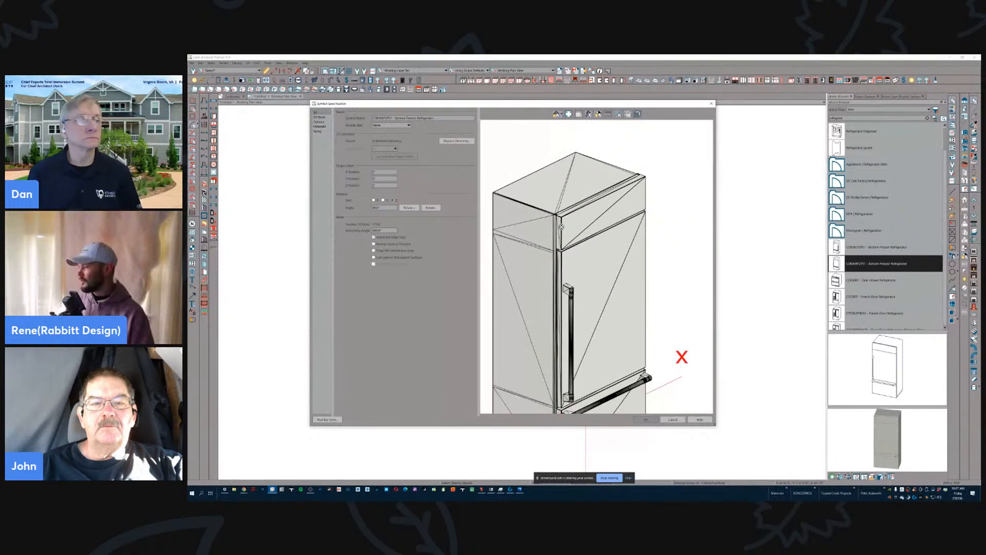
click(653, 420)
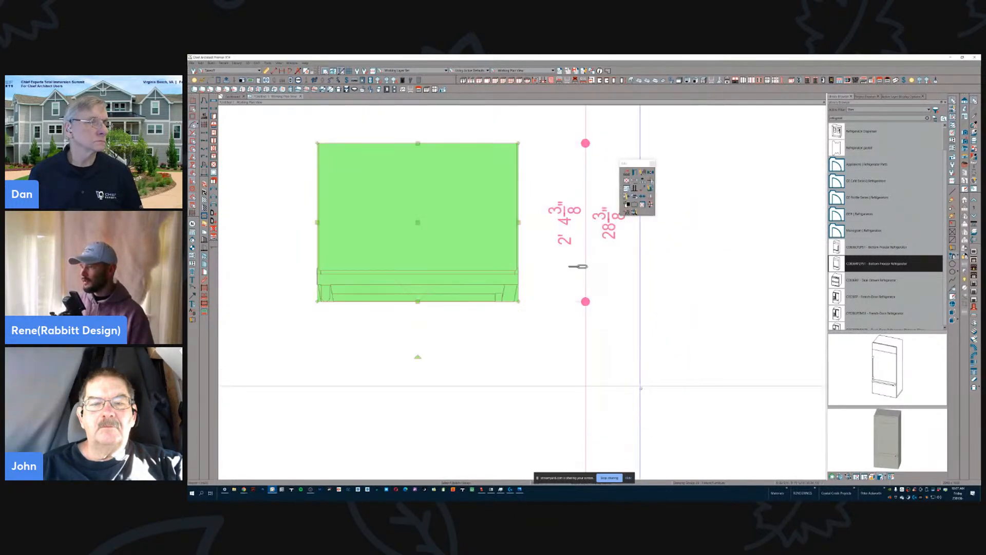
scroll(492, 251, down, 5)
scroll(514, 253, up, 6)
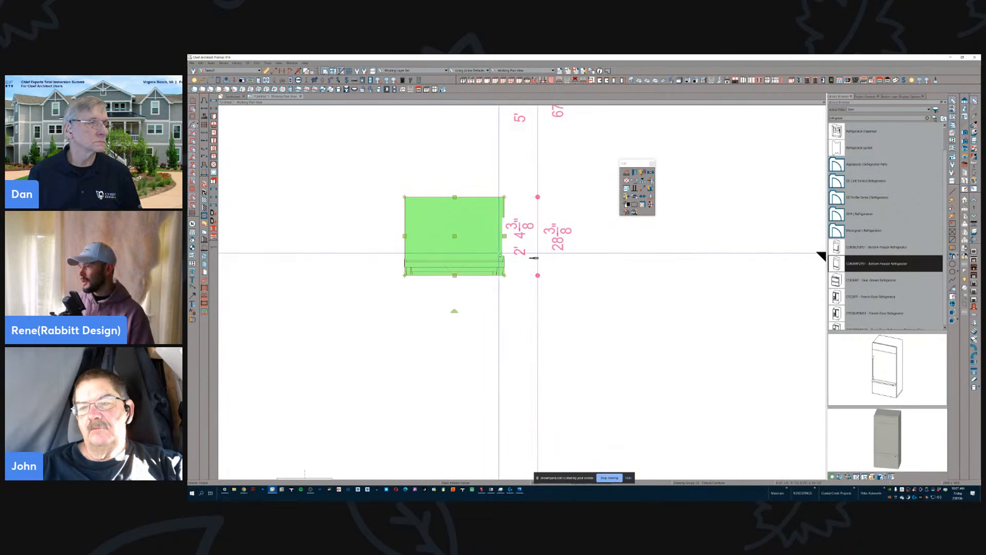
scroll(547, 264, down, 8)
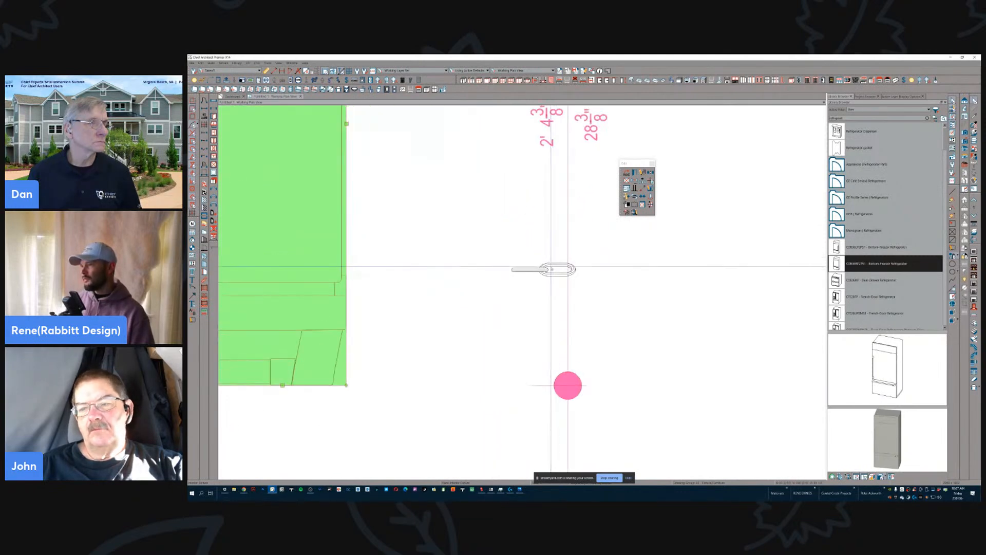
- Examine the chain symbol beside the refrigerator in the plan at close range and at full extent, and clear the selection
scroll(550, 263, up, 1)
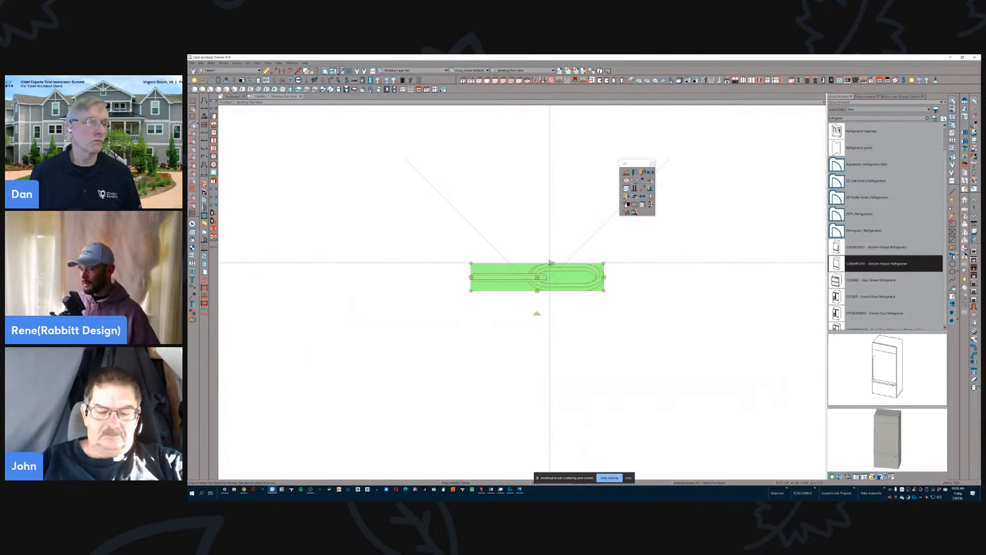
scroll(550, 263, down, 2)
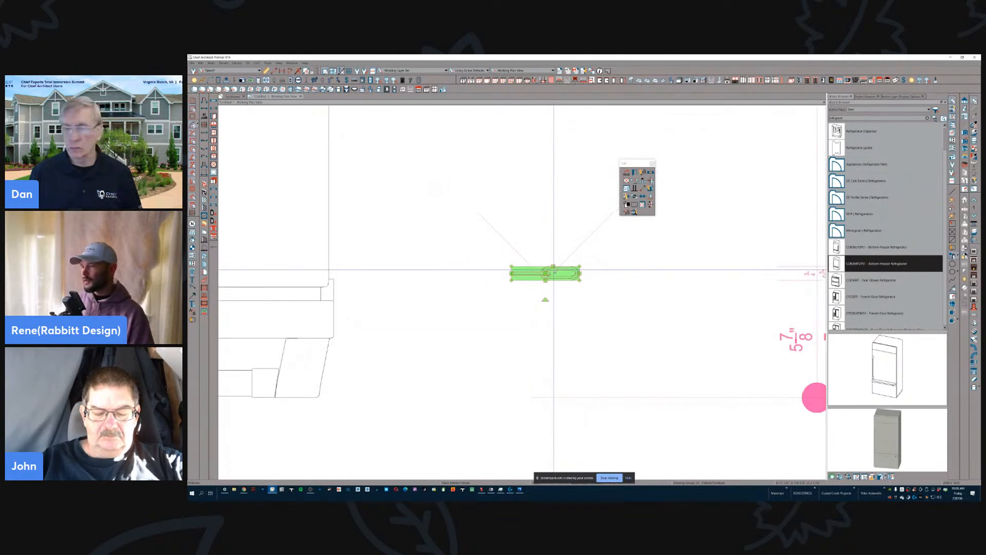
scroll(555, 271, down, 2)
scroll(565, 267, up, 3)
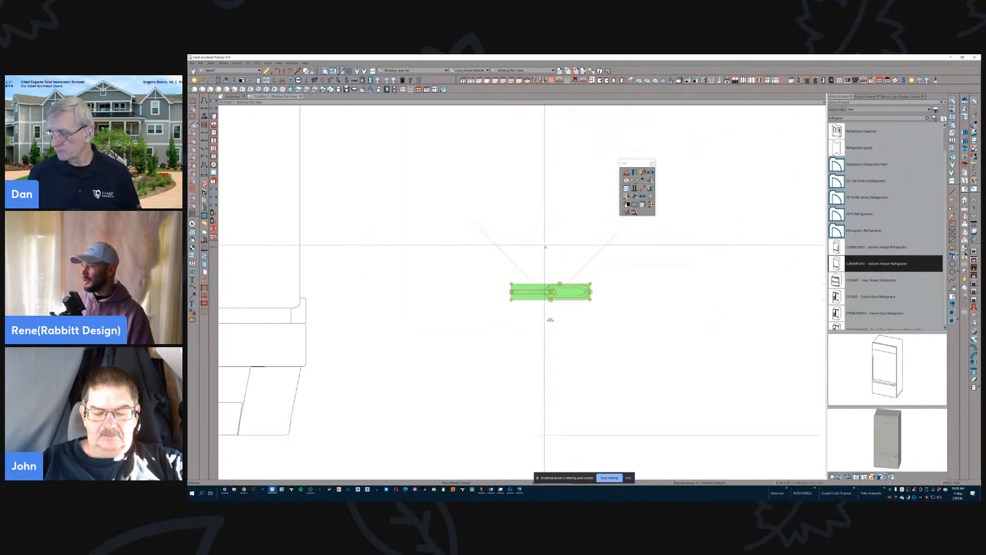
scroll(568, 266, up, 1)
scroll(581, 278, down, 4)
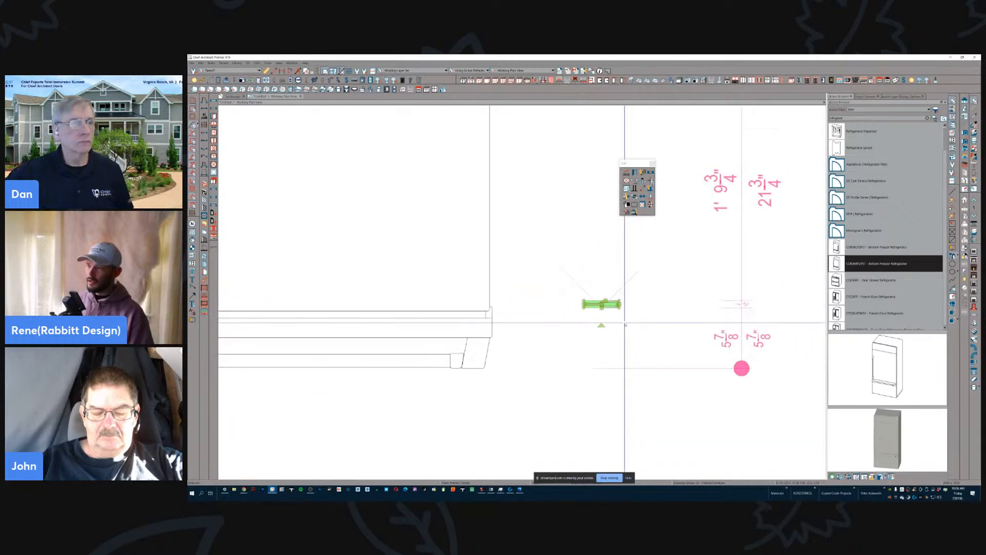
scroll(639, 350, down, 2)
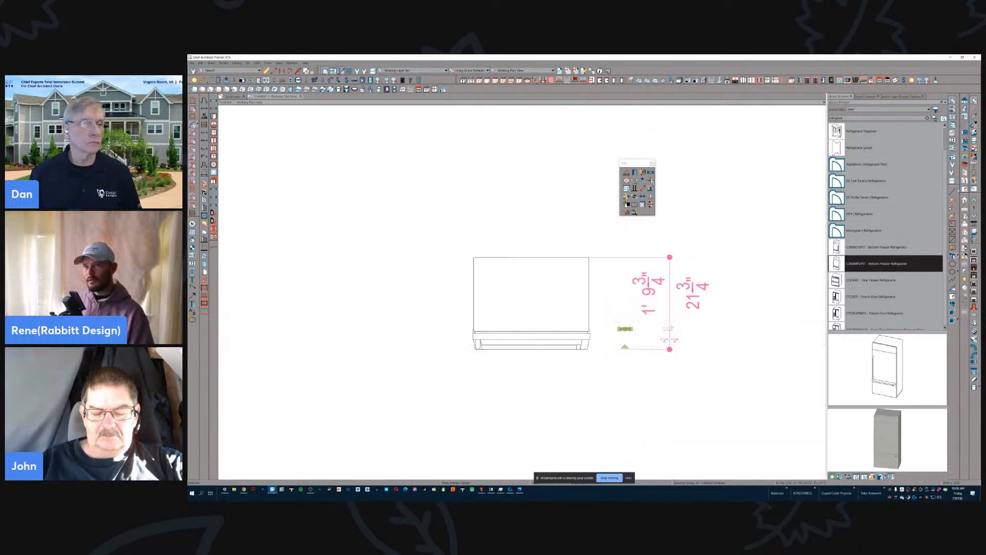
key(Escape)
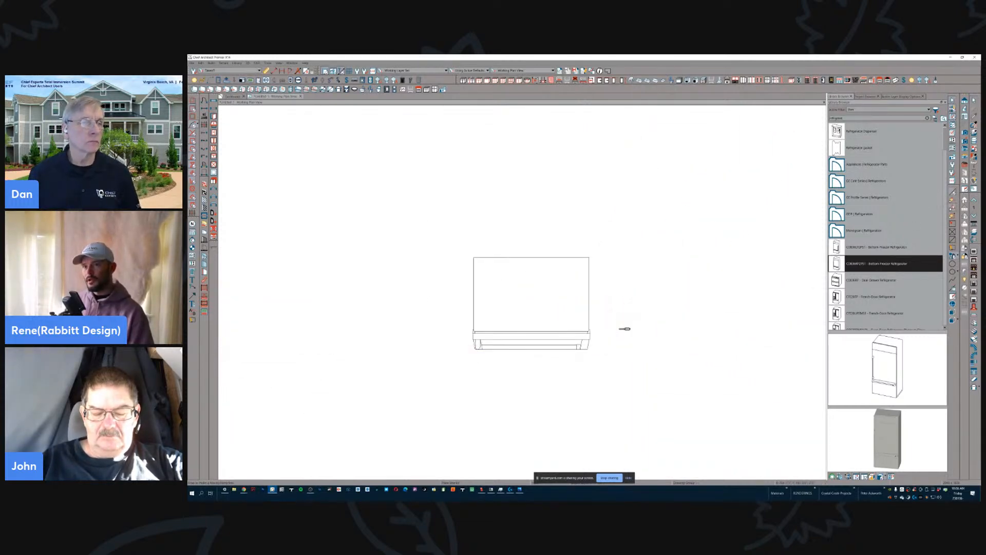
scroll(753, 333, down, 1)
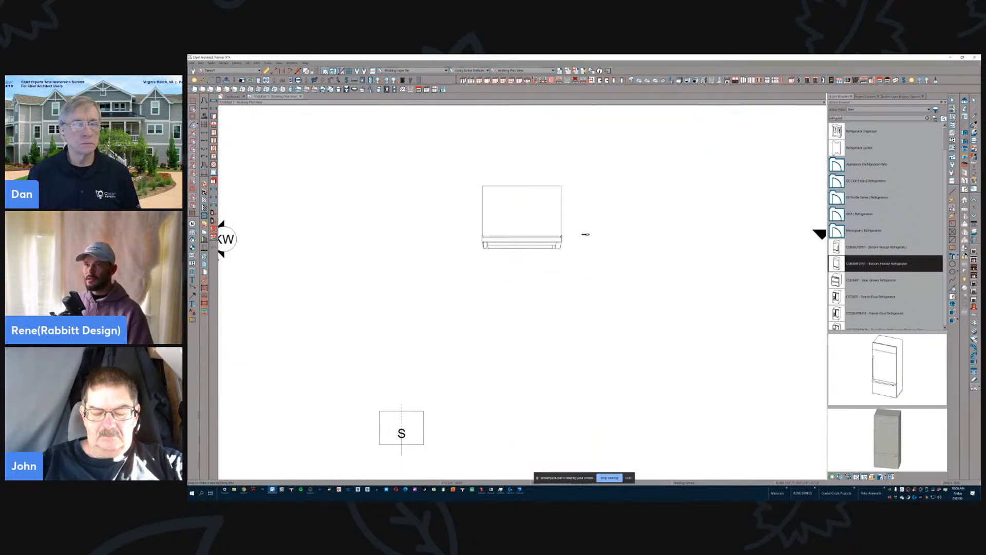
- Search the library for chain, select the low poly chain section for distribution paths, and draw a molding polyline below the refrigerator
text(chair)
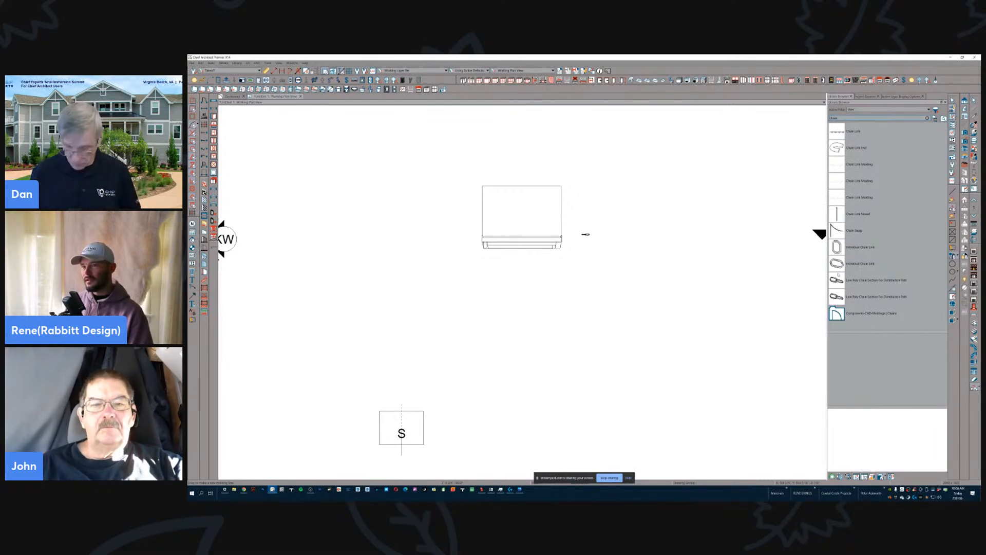
click(876, 280)
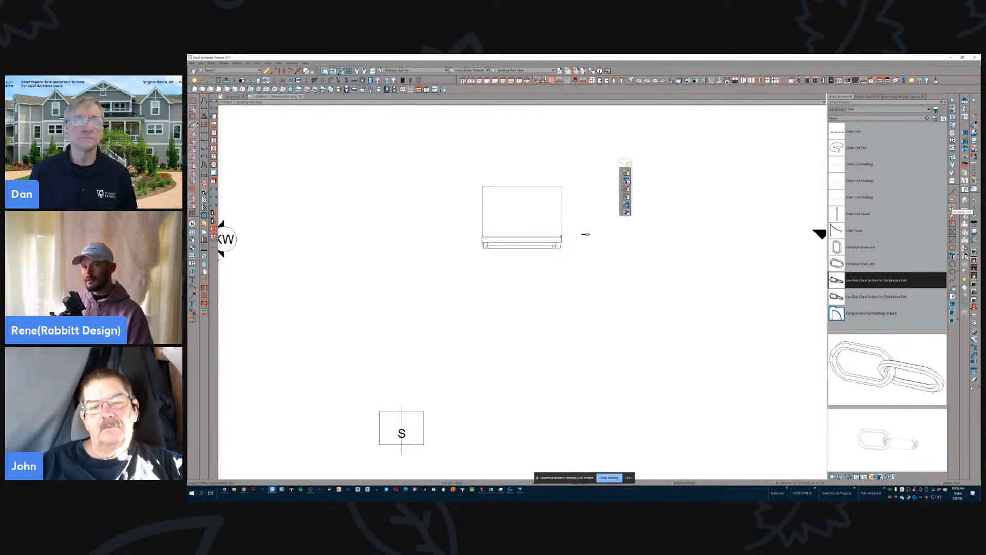
click(953, 201)
mouse_move(663, 333)
mouse_down()
mouse_move(519, 339)
mouse_move(530, 332)
mouse_move(514, 334)
mouse_move(433, 269)
mouse_up()
- Reshape the corner between the polyline's sloped and horizontal segments into a smooth curve
scroll(496, 333, up, 3)
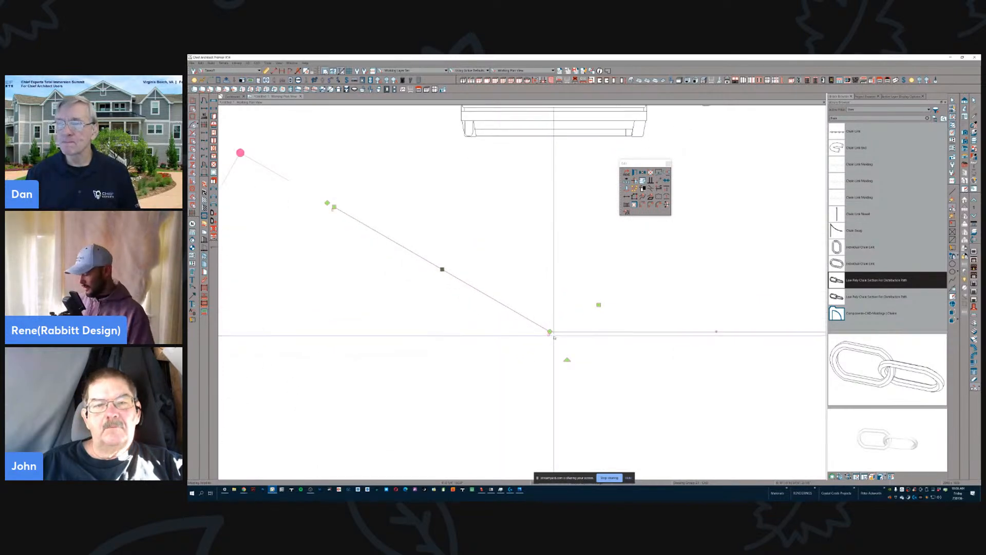
drag(549, 332, 551, 311)
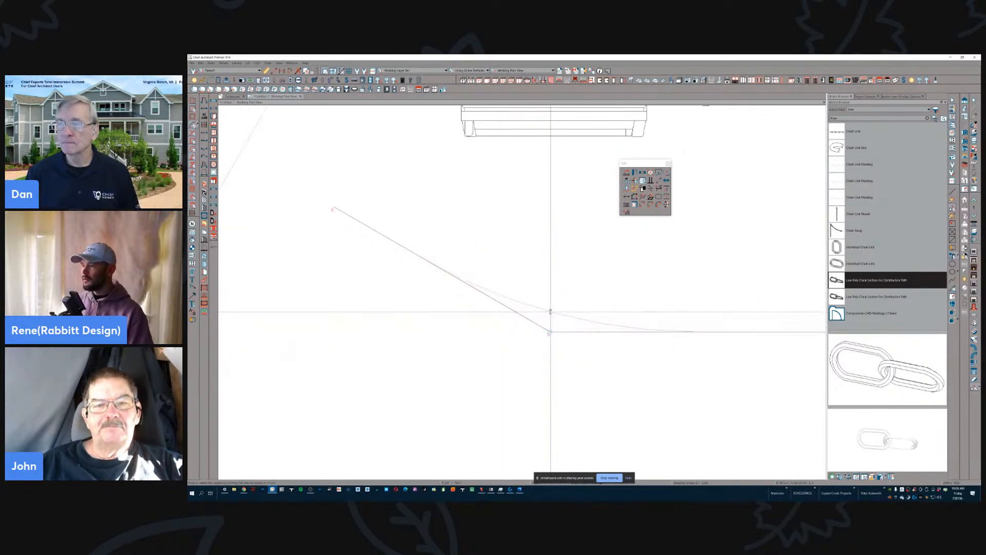
click(550, 311)
scroll(567, 269, down, 3)
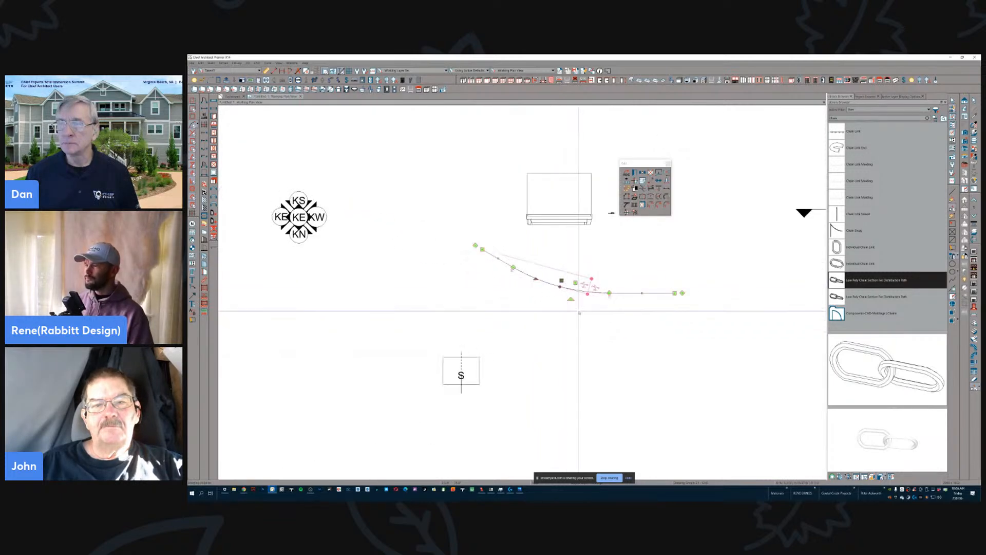
- Create a full camera view from just below the polyline, facing the refrigerator, and look down toward the floor
key(grave)
click(565, 323)
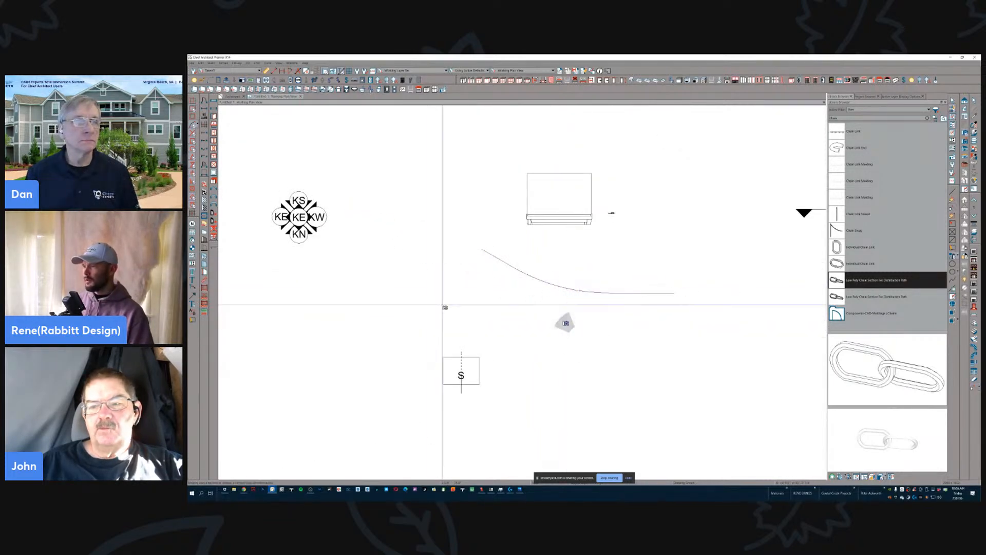
drag(550, 450, 575, 373)
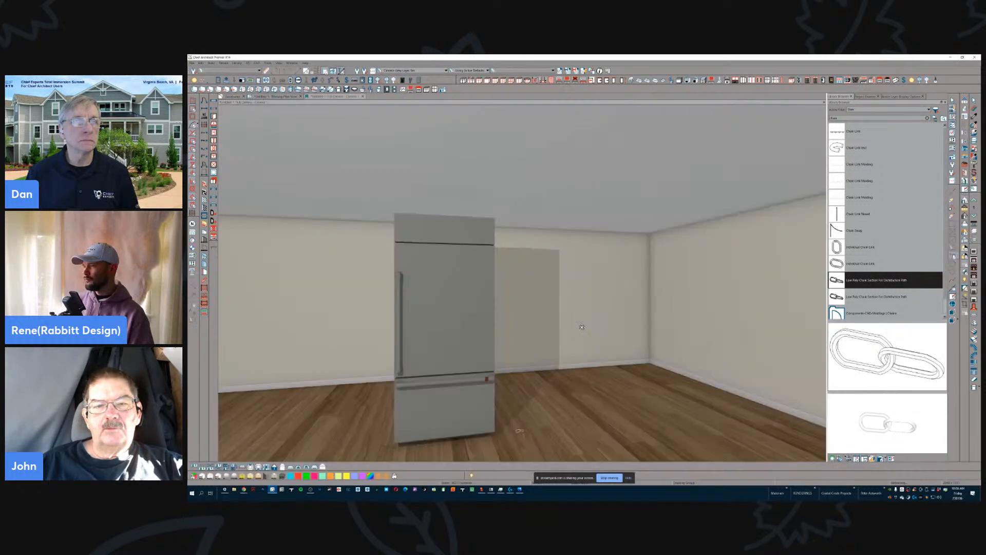
drag(581, 328, 573, 288)
key(ctrl+z)
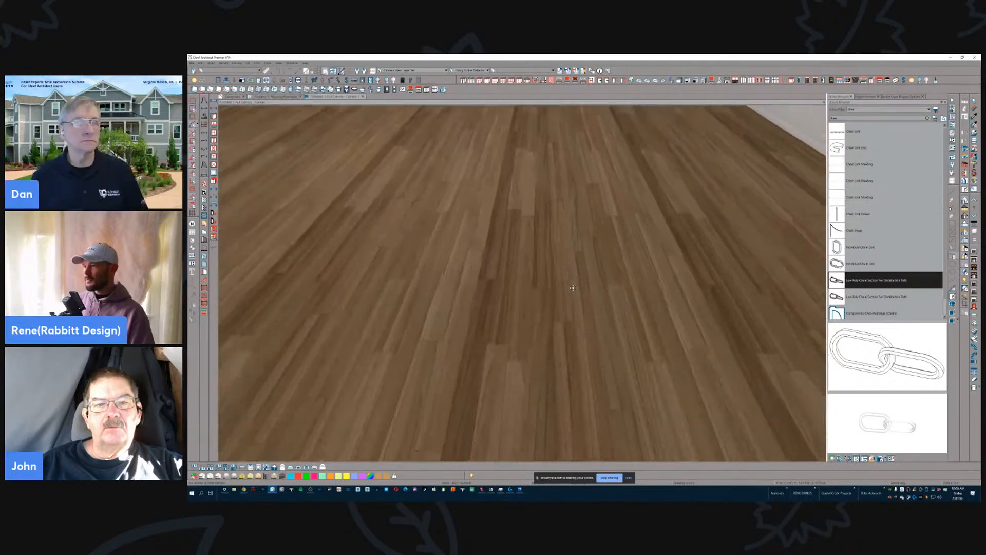
- Remove the side wall, ceiling, floor and terrain around the refrigerator from the camera view
middle_drag(573, 287, 574, 288)
click(768, 204)
key(Delete)
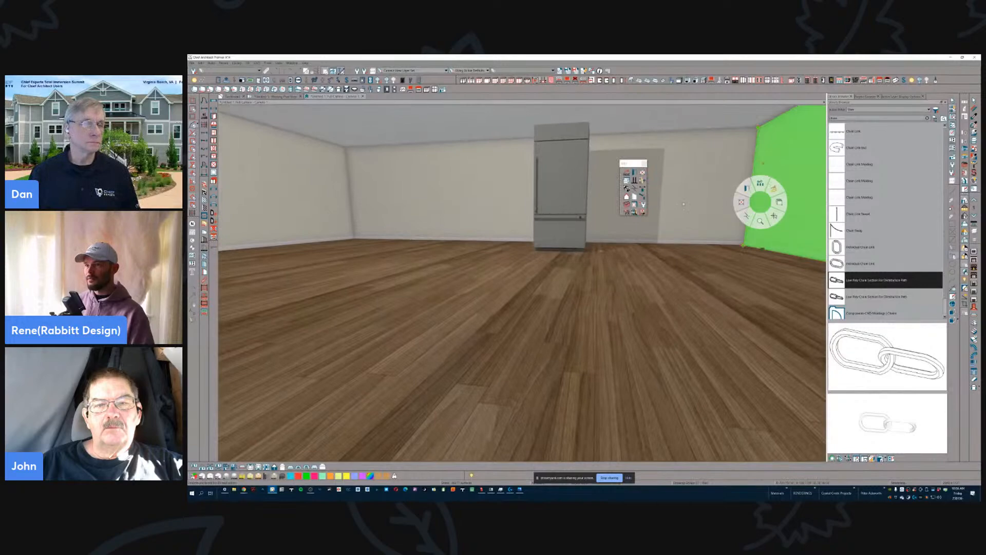
mouse_move(580, 239)
middle_down()
mouse_move(594, 396)
mouse_move(609, 342)
middle_up()
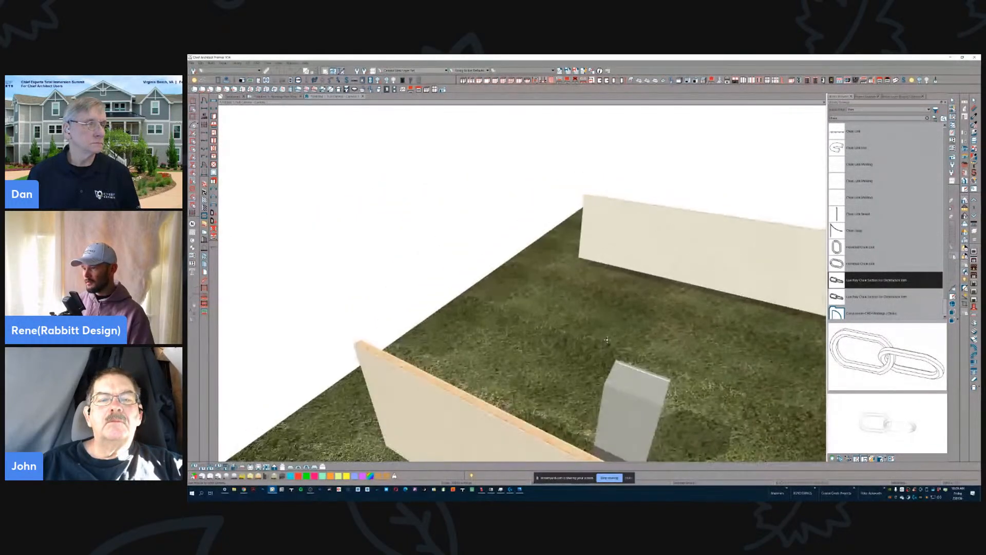
click(608, 342)
key(Delete)
middle_drag(528, 406, 535, 368)
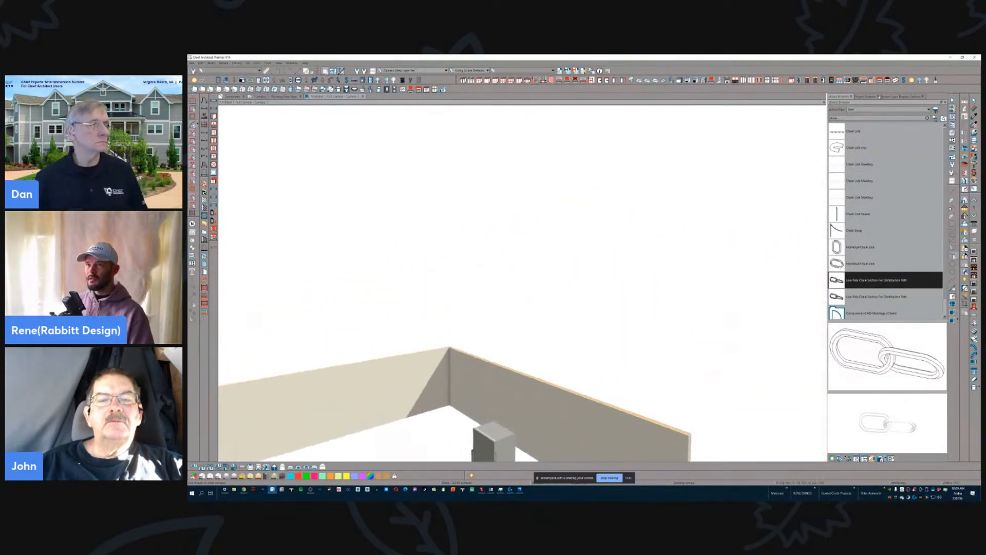
- Filter the camera view's layer display options by "mold" to check whether the molding layer is displayed
click(900, 98)
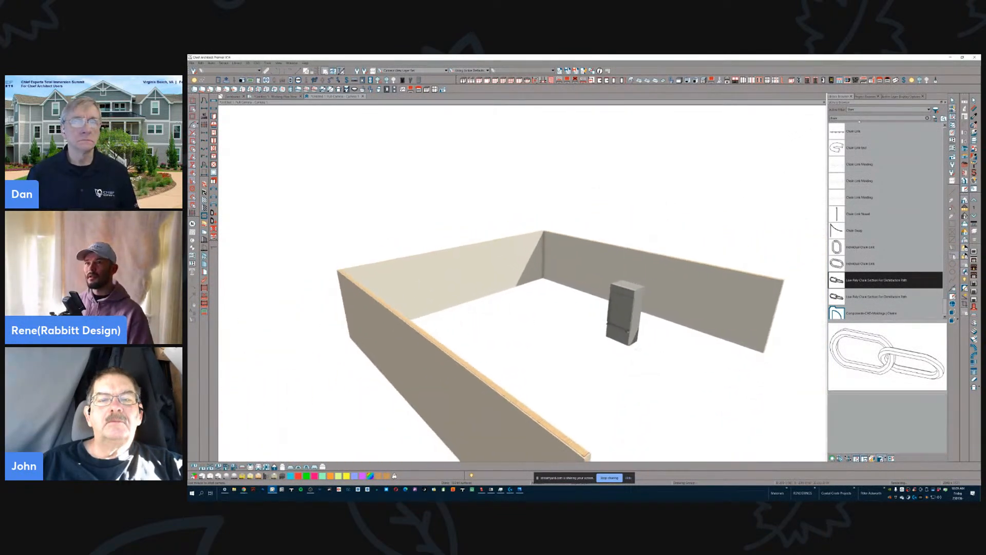
click(904, 96)
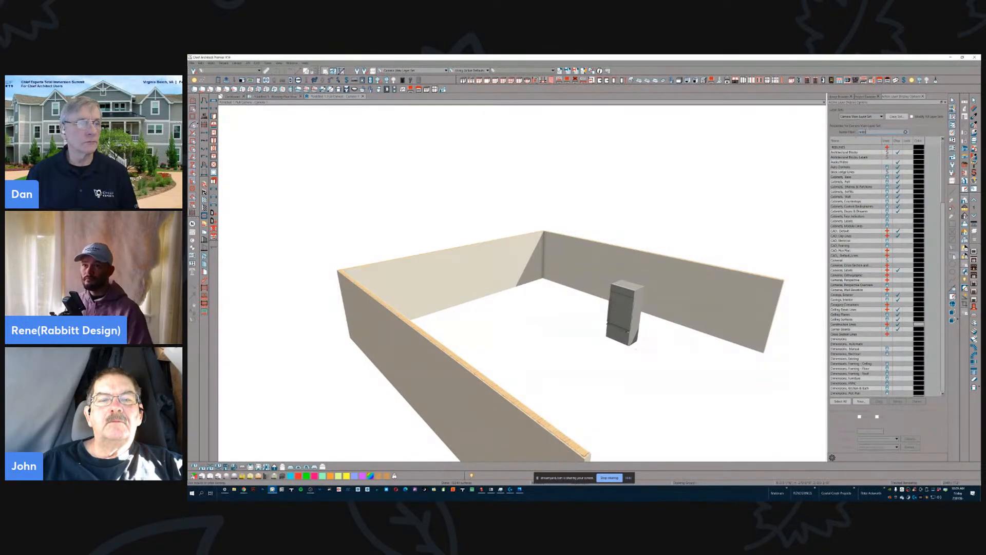
text(mold)
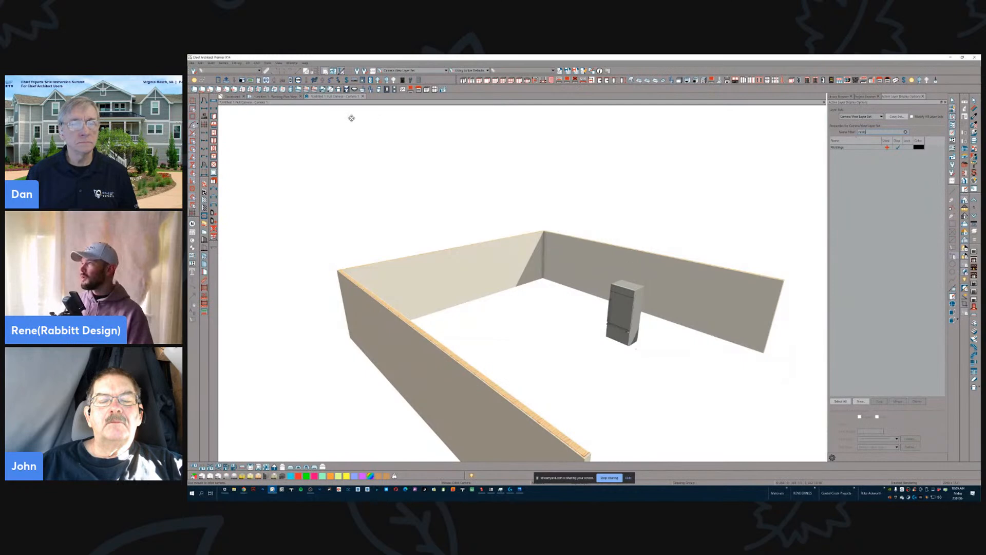
- Return to the floor plan and open the molding profile settings of the curved molding polyline
click(285, 98)
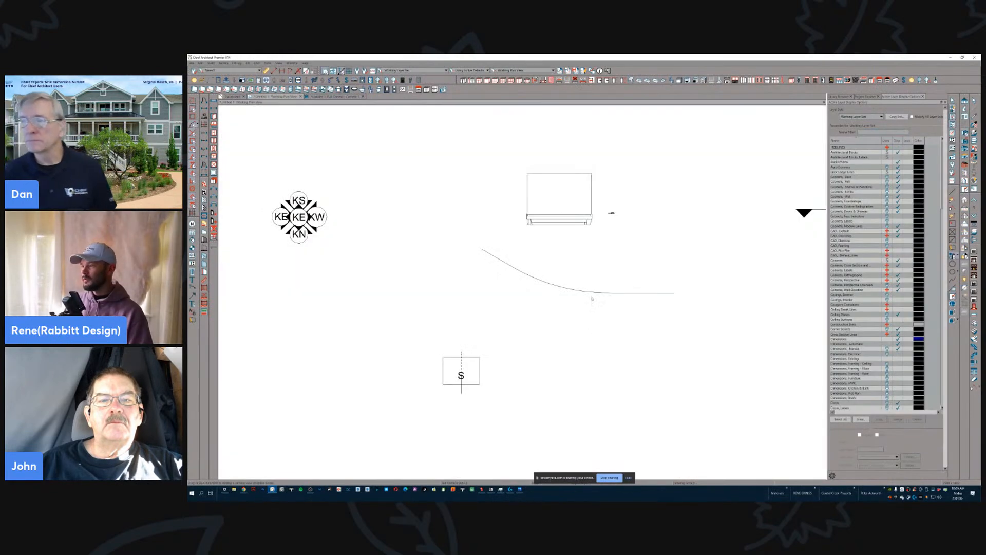
click(591, 292)
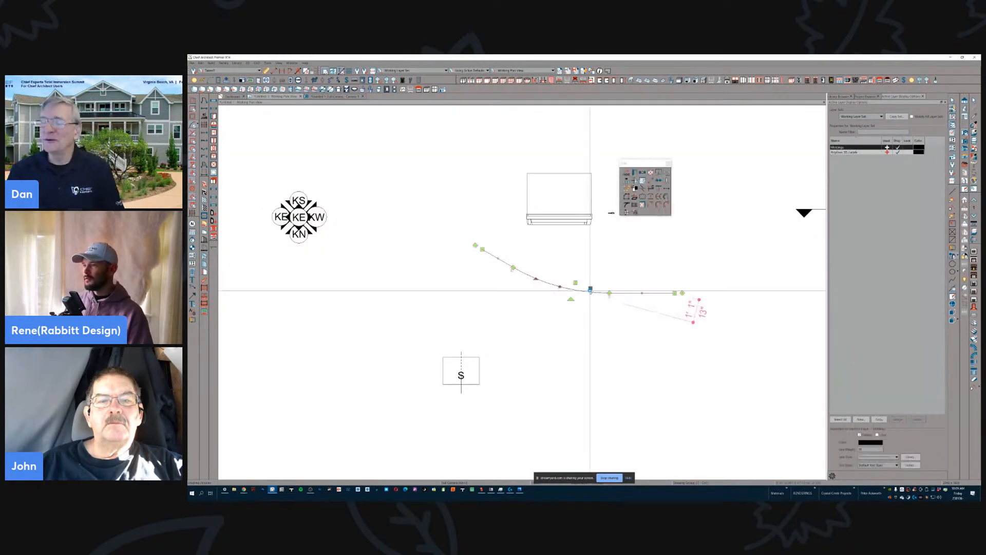
double_click(573, 280)
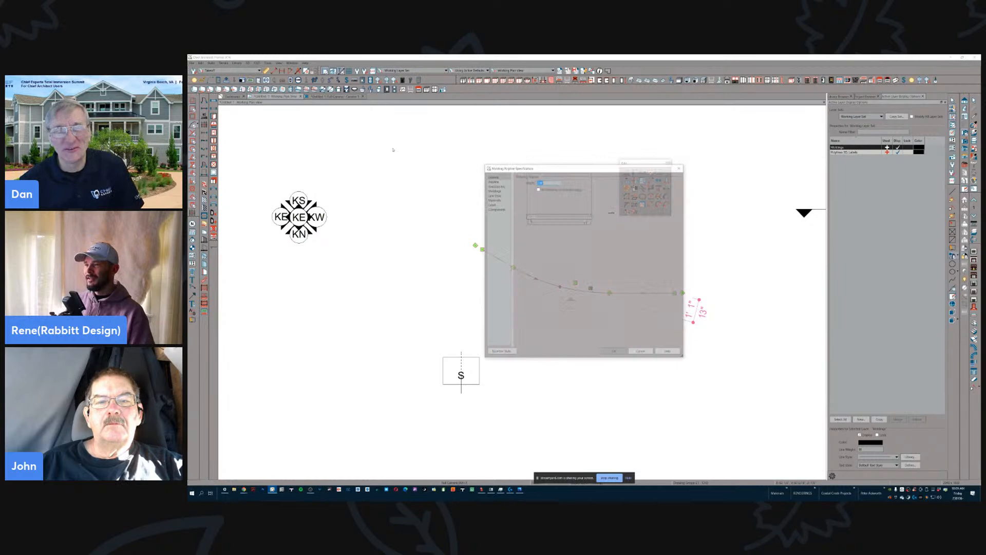
click(494, 190)
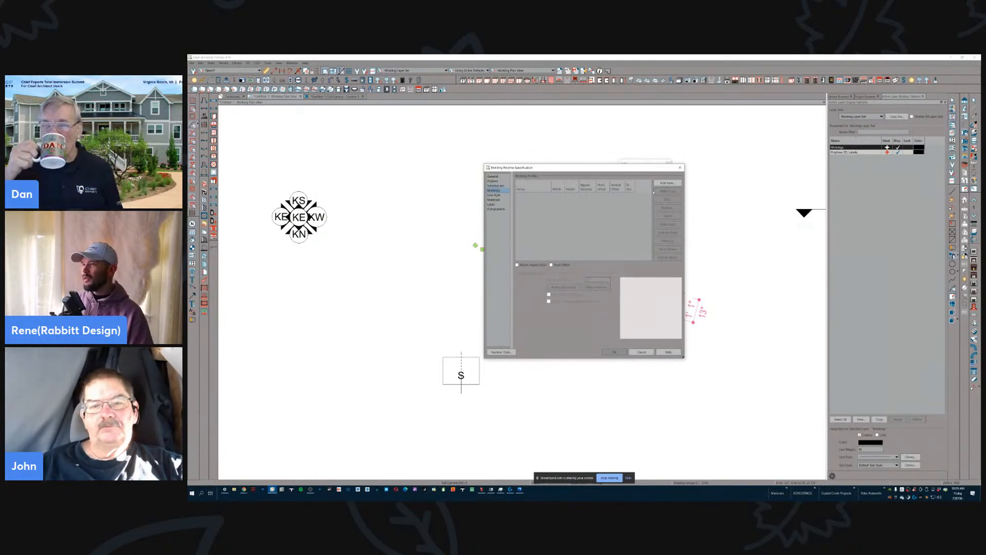
- Search the library for chain, add a Chain Link Molding profile to the polyline and accept the specification
click(667, 183)
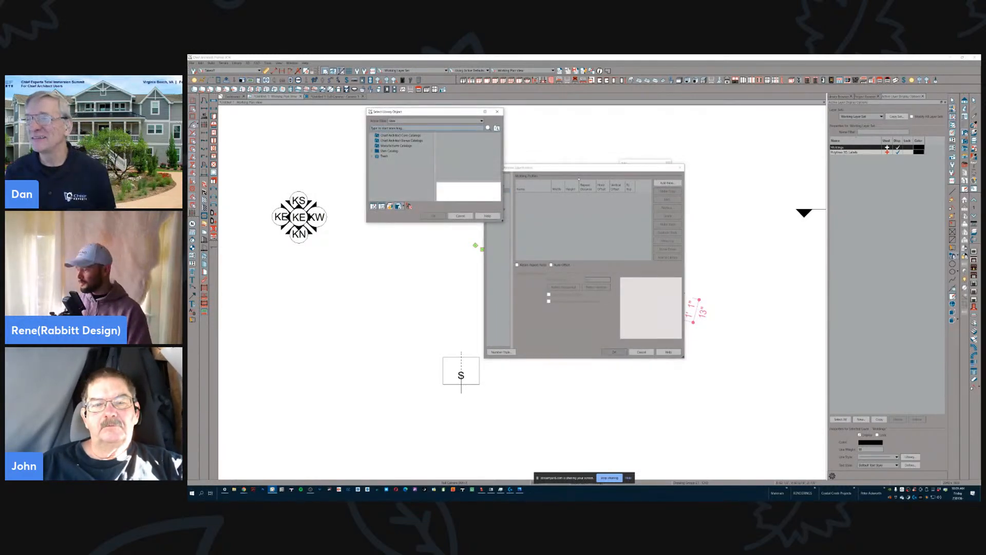
text(chair)
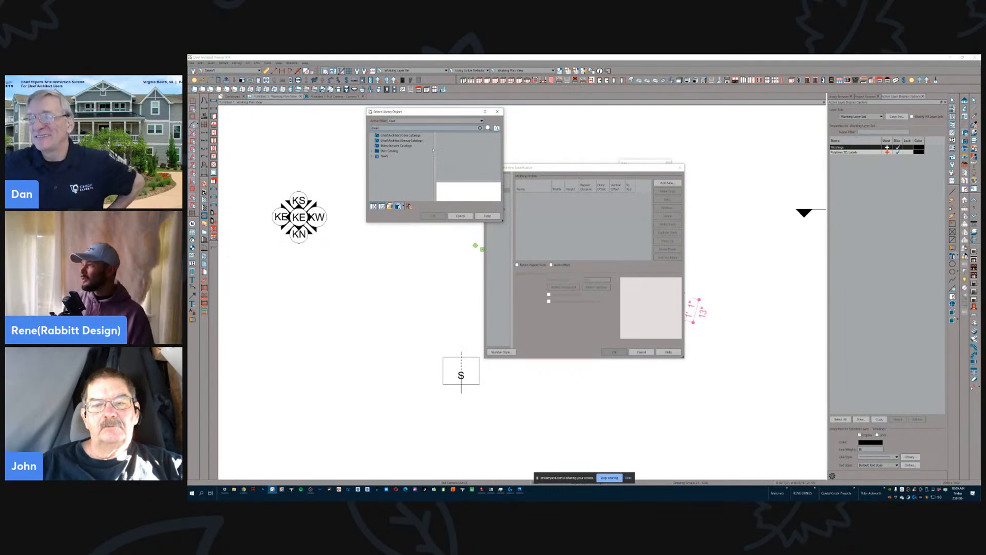
key(Return)
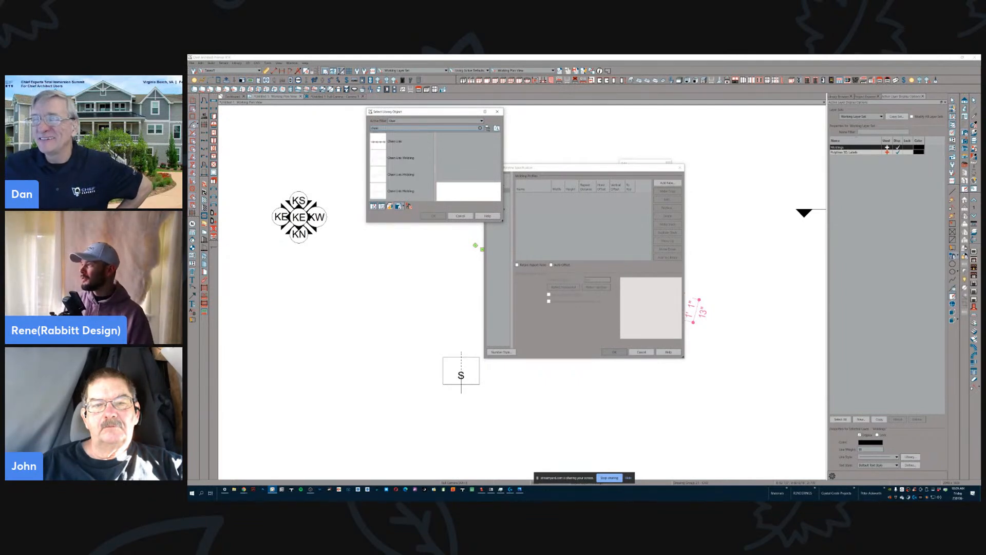
click(408, 180)
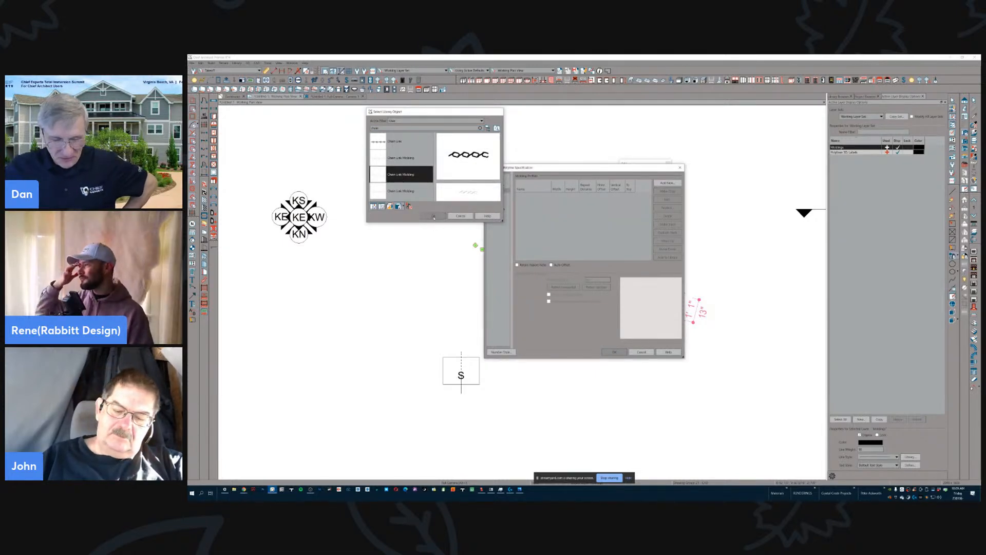
click(433, 216)
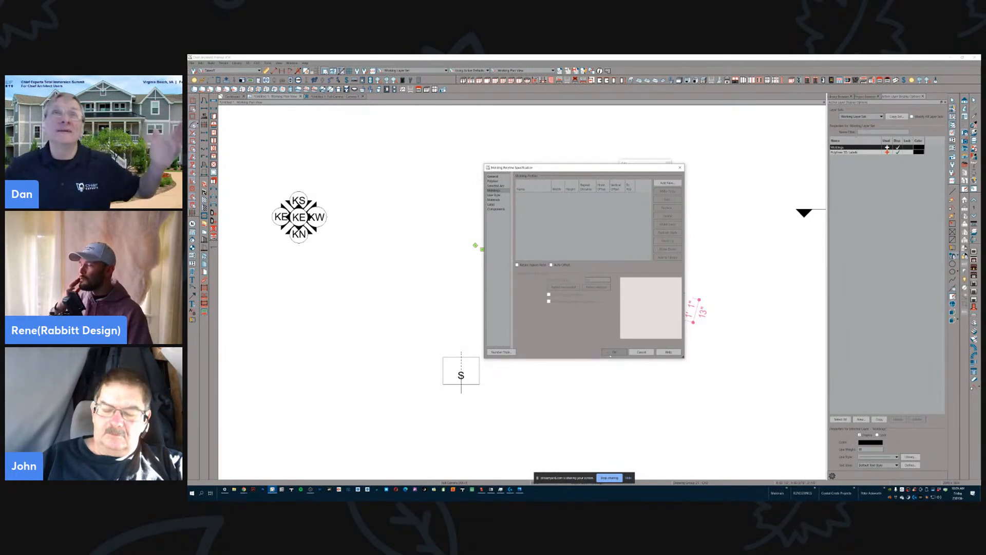
click(613, 353)
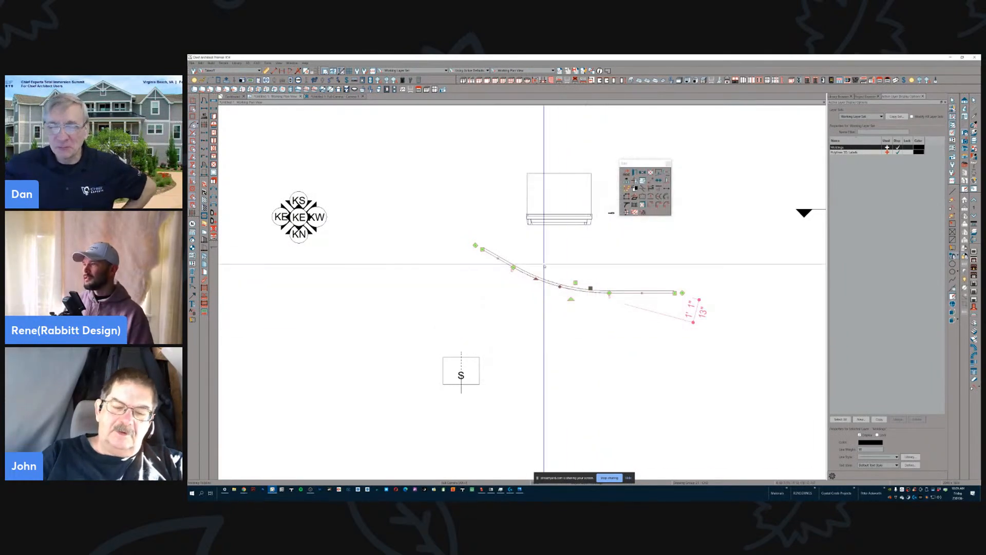
- Return to the camera view and examine the chain molding in front of the refrigerator up close
click(340, 98)
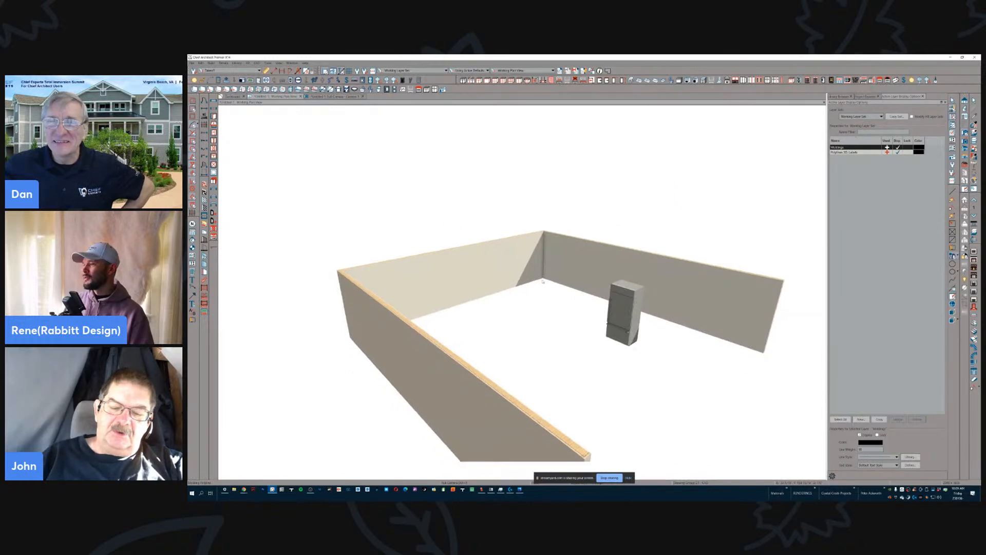
scroll(590, 326, up, 1)
scroll(591, 329, up, 3)
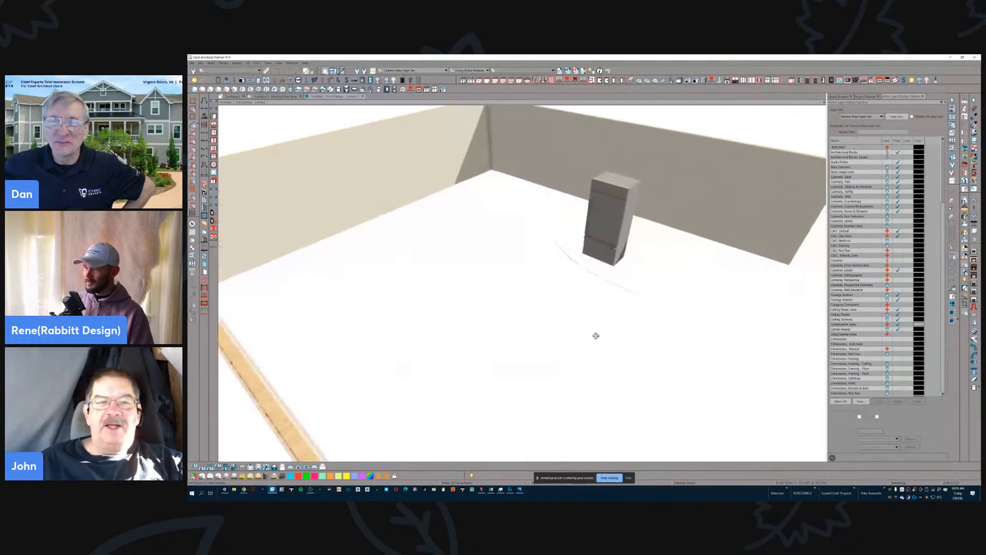
scroll(595, 334, up, 4)
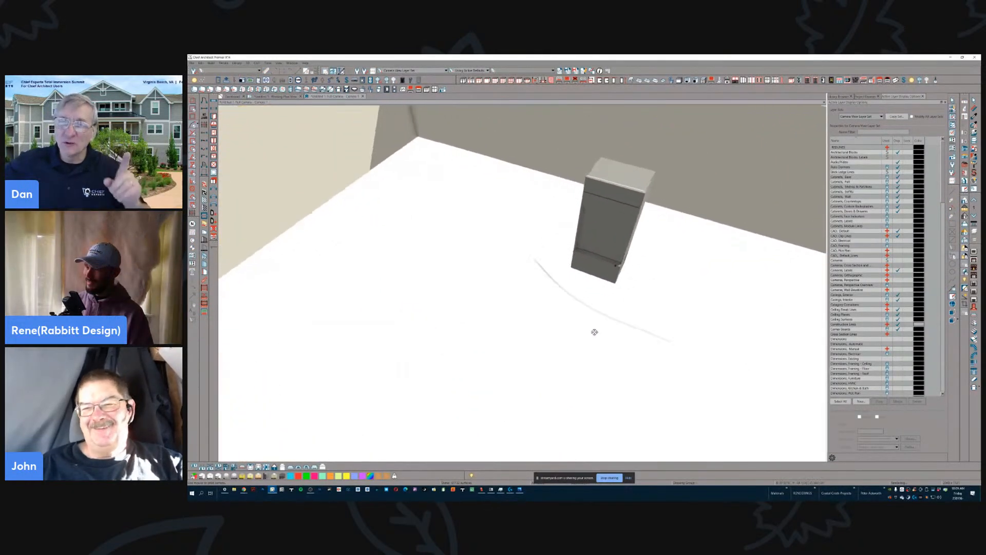
scroll(594, 331, up, 6)
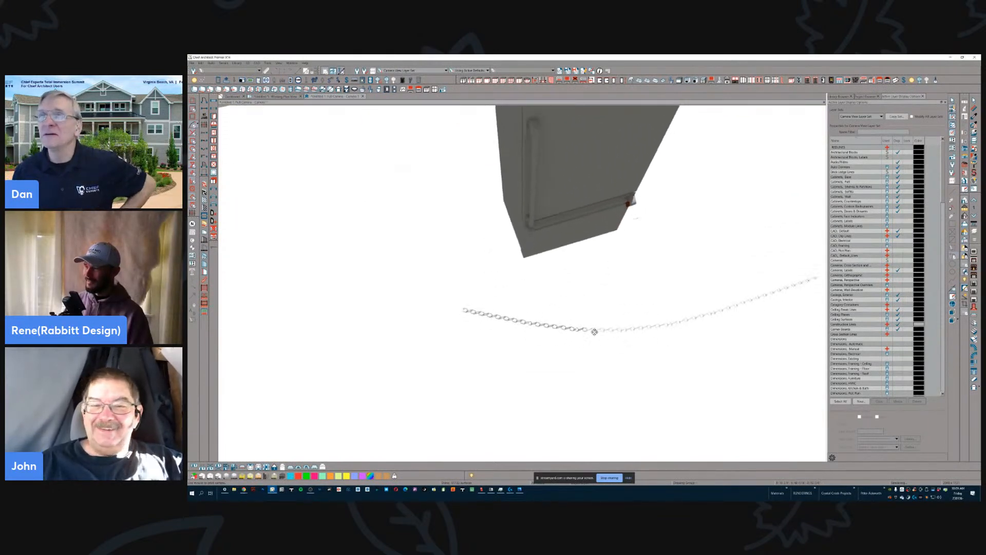
- Inspect from several angles how the chain links follow the curve of the molding polyline
scroll(618, 271, up, 4)
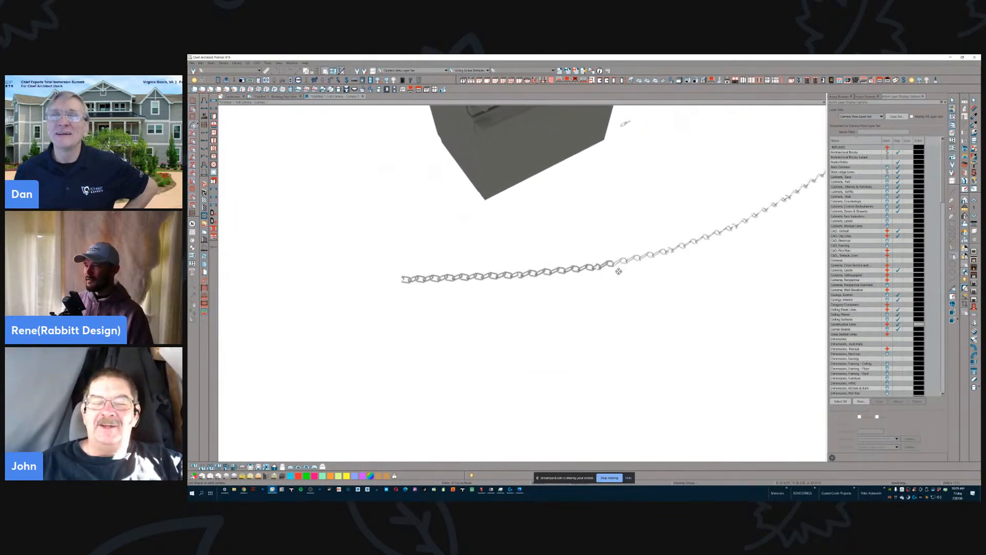
scroll(618, 271, up, 5)
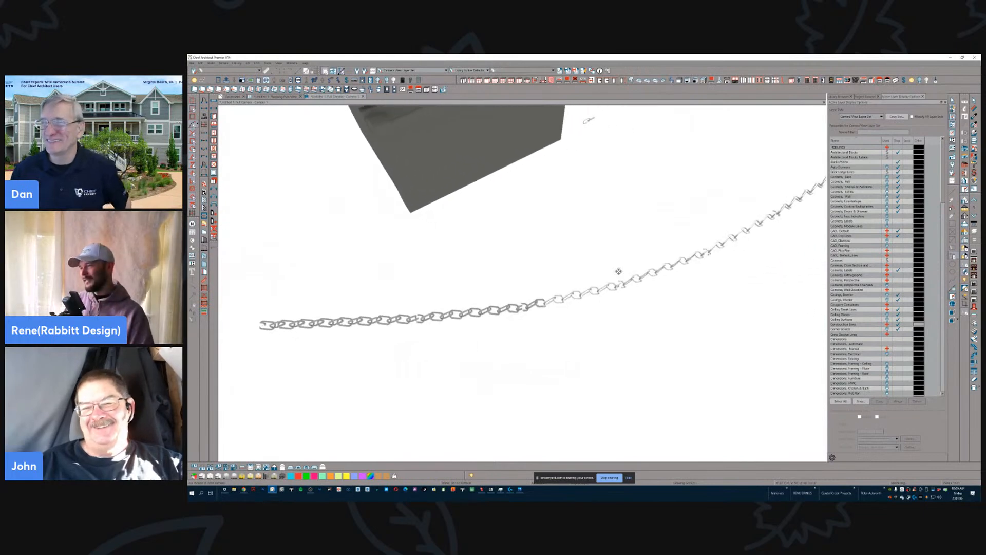
drag(598, 294, 606, 372)
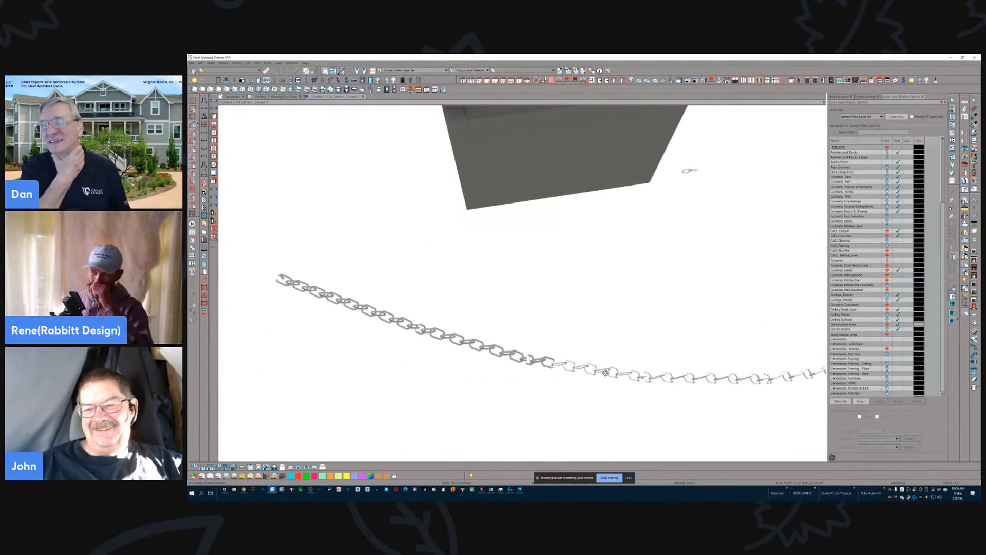
drag(606, 372, 618, 275)
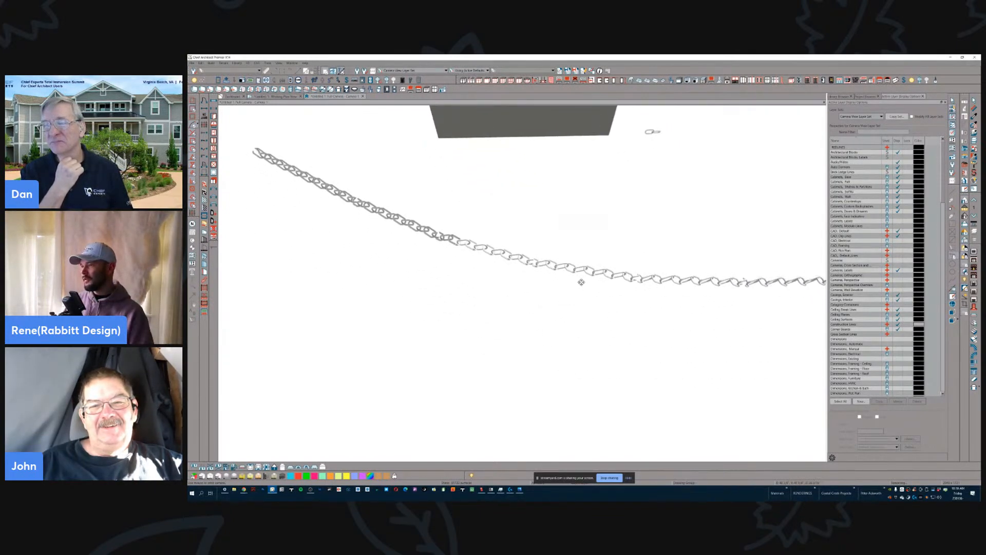
mouse_move(544, 274)
mouse_down()
mouse_move(544, 300)
mouse_move(541, 275)
mouse_up()
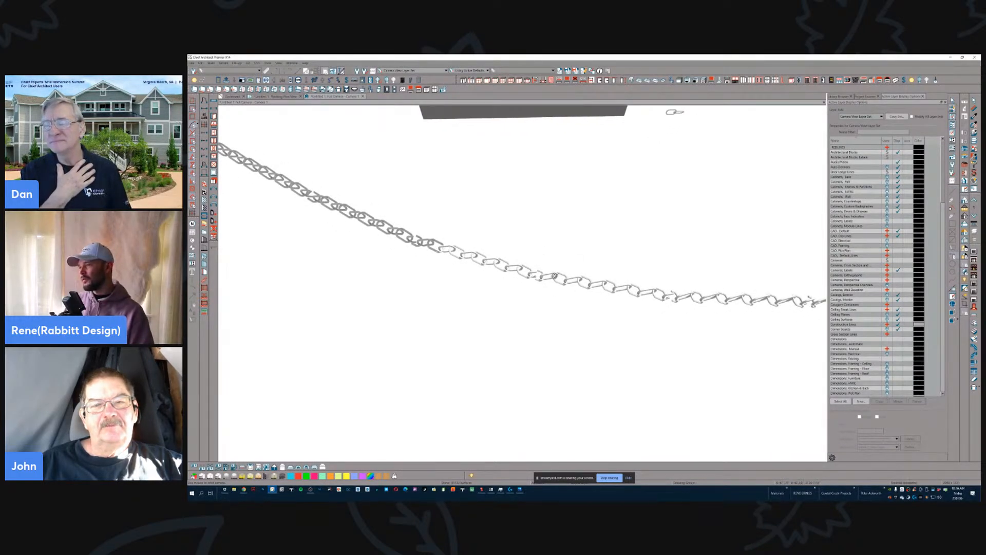
drag(543, 275, 578, 303)
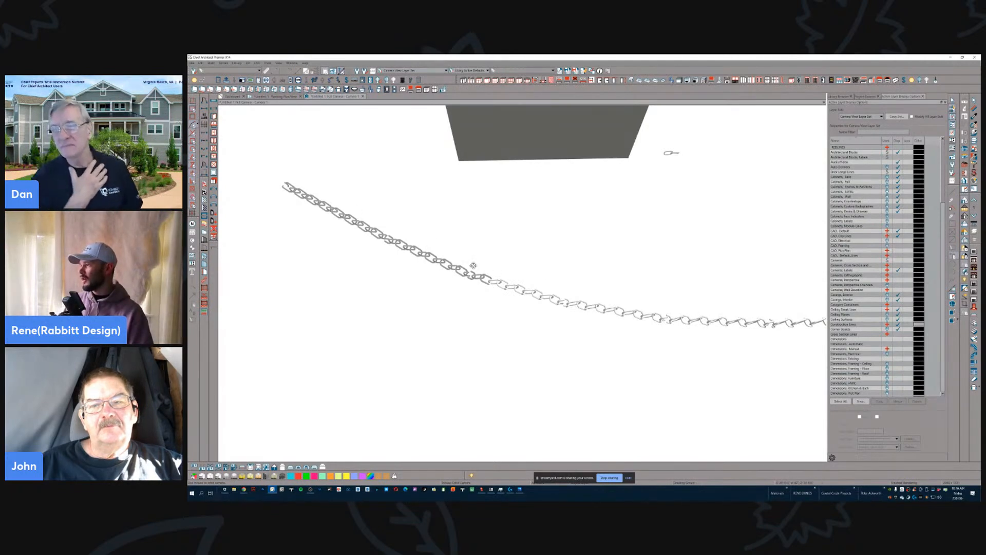
scroll(575, 308, down, 1)
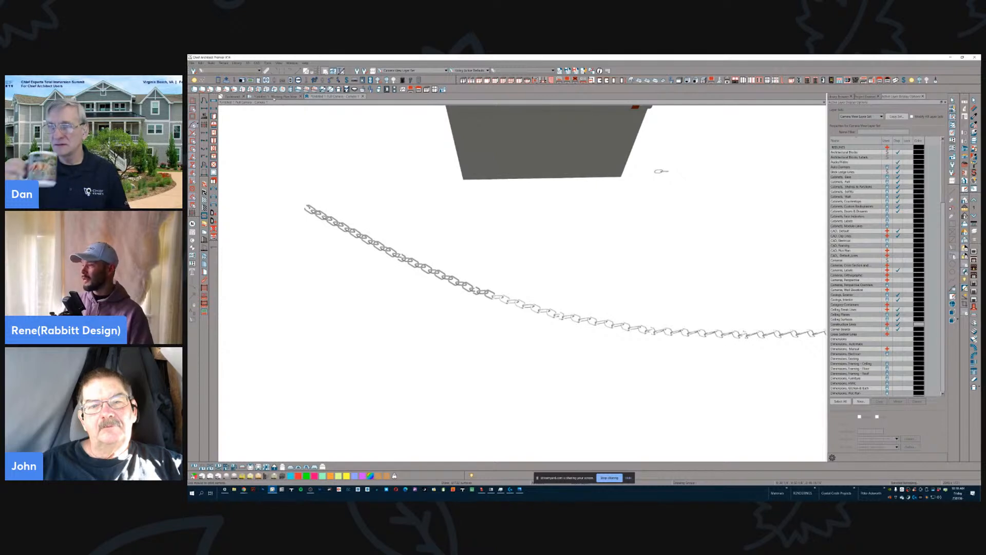
- In the floor plan, draw a spline distribution path curving between the refrigerator and the molding polyline, and select it
click(274, 97)
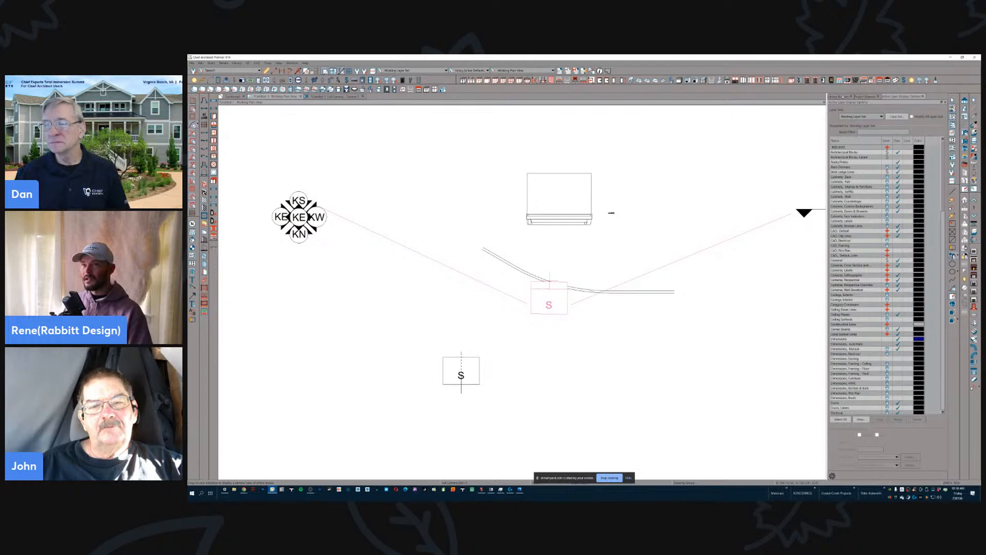
right_click(630, 238)
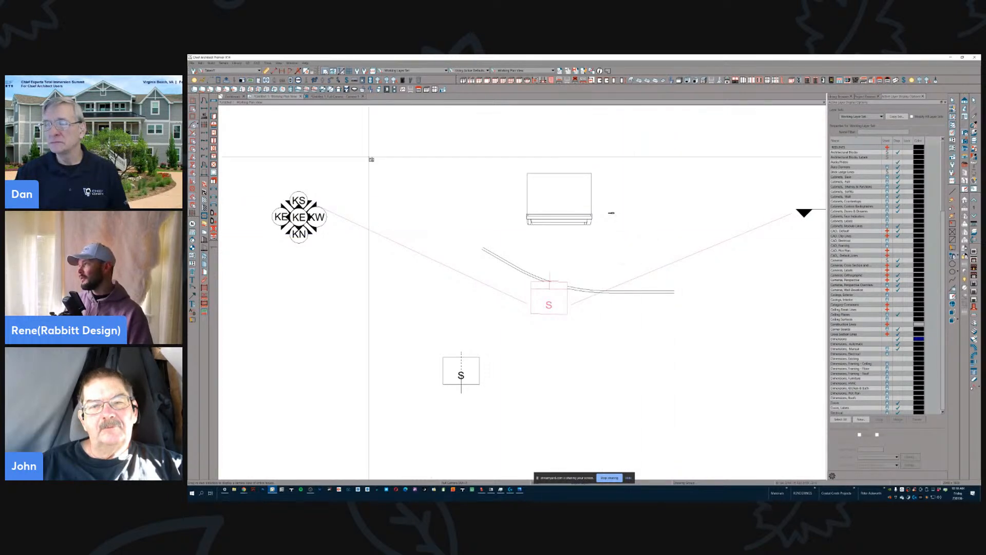
click(211, 62)
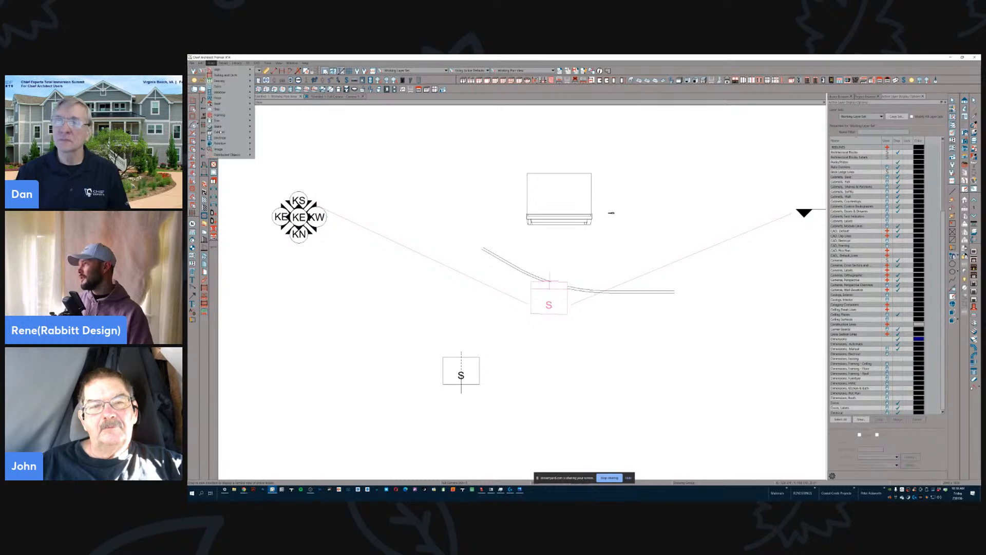
mouse_move(234, 155)
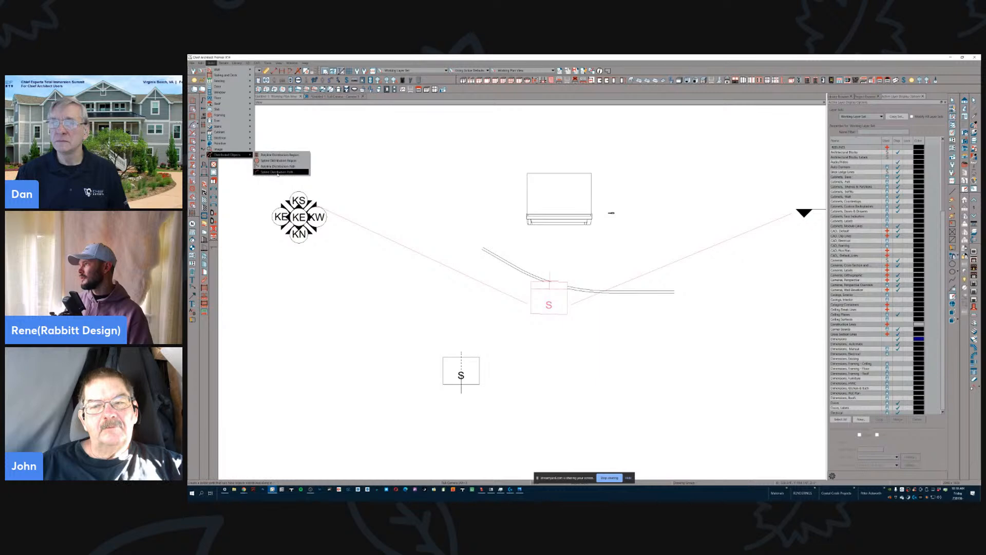
click(277, 172)
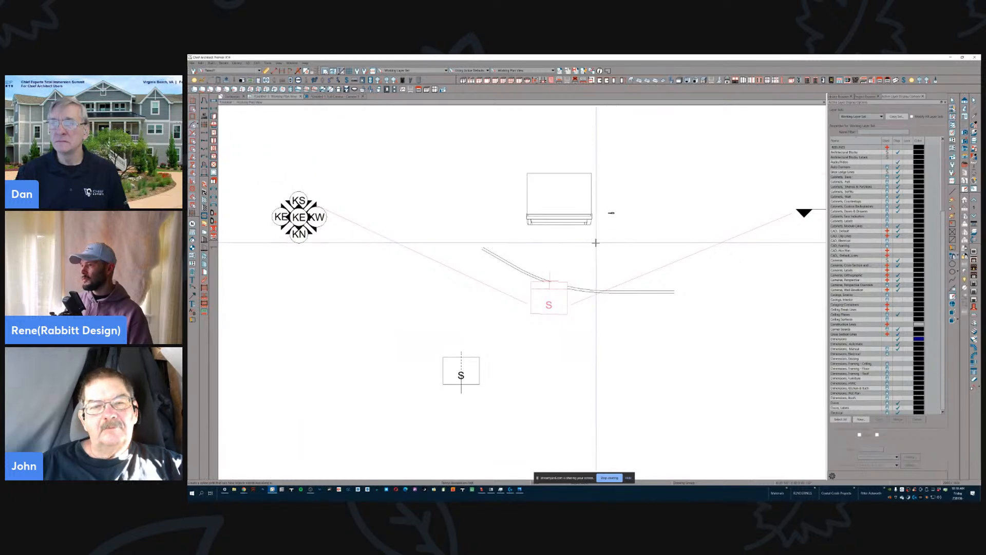
click(534, 247)
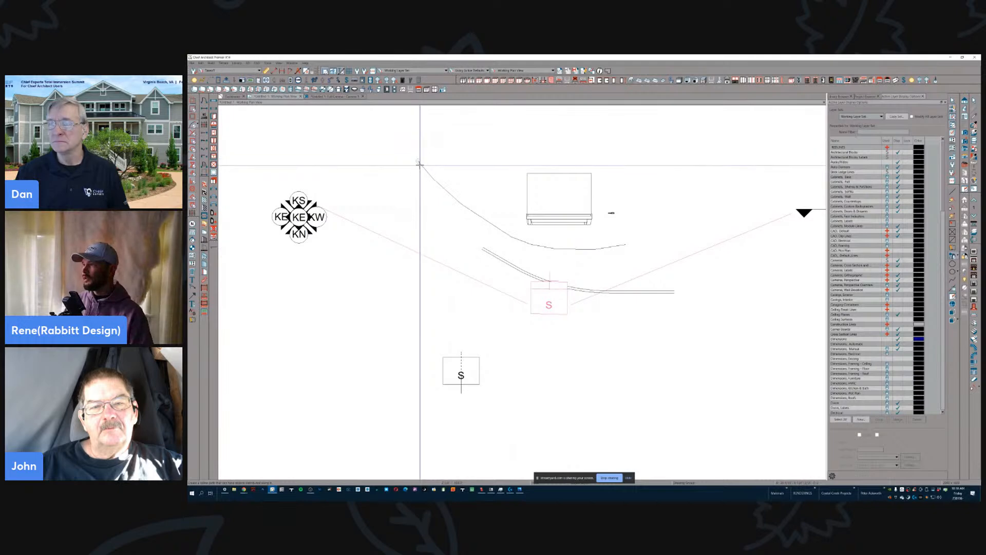
right_click(433, 181)
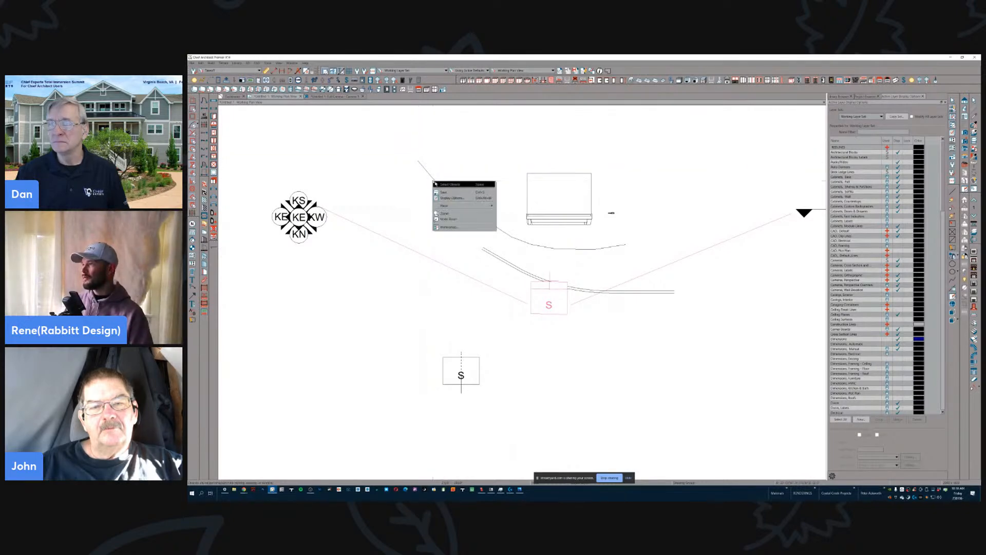
click(440, 184)
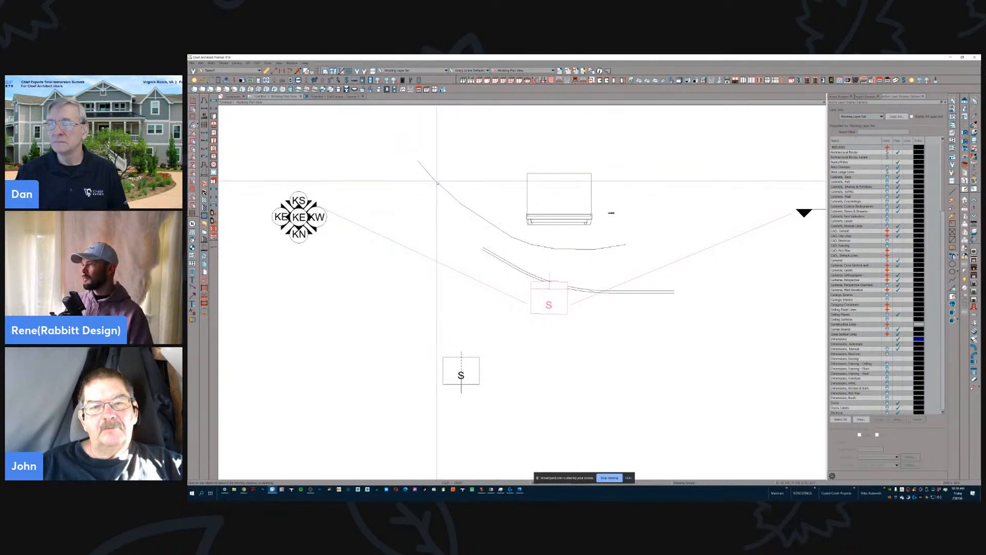
click(437, 181)
right_click(437, 183)
click(423, 168)
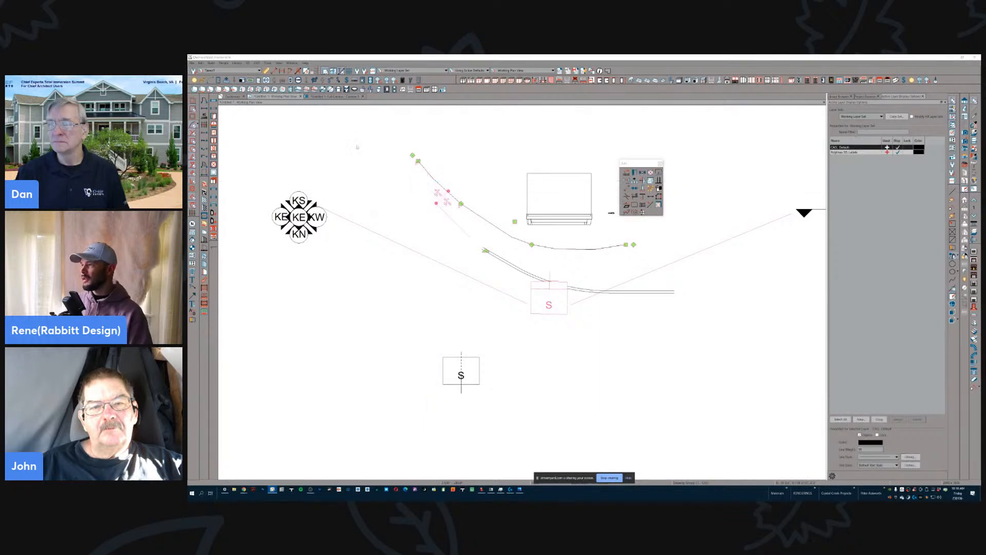
- Assign a two-link chain object from a library search for "chain" to the distribution path and set the object spacing to 1
click(571, 194)
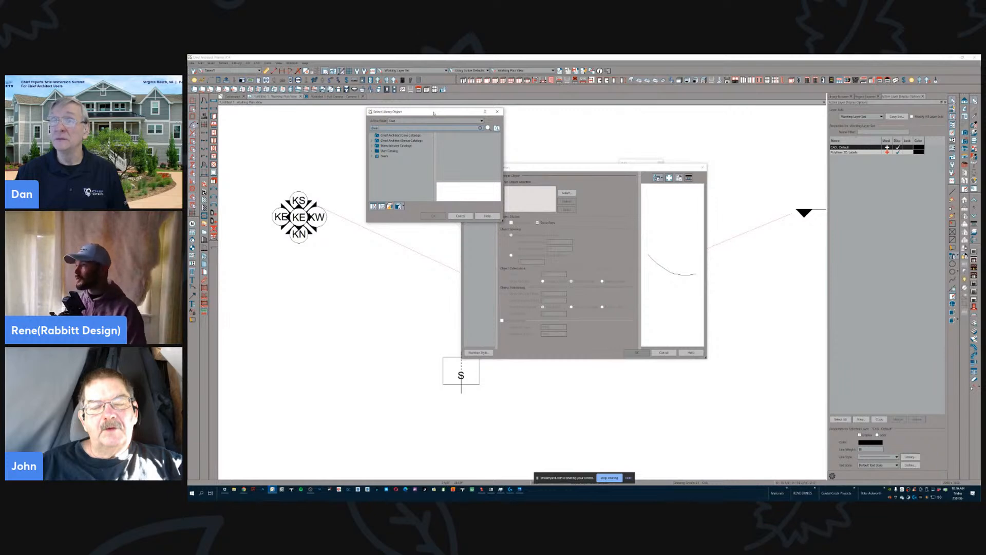
text(chain)
scroll(399, 171, down, 3)
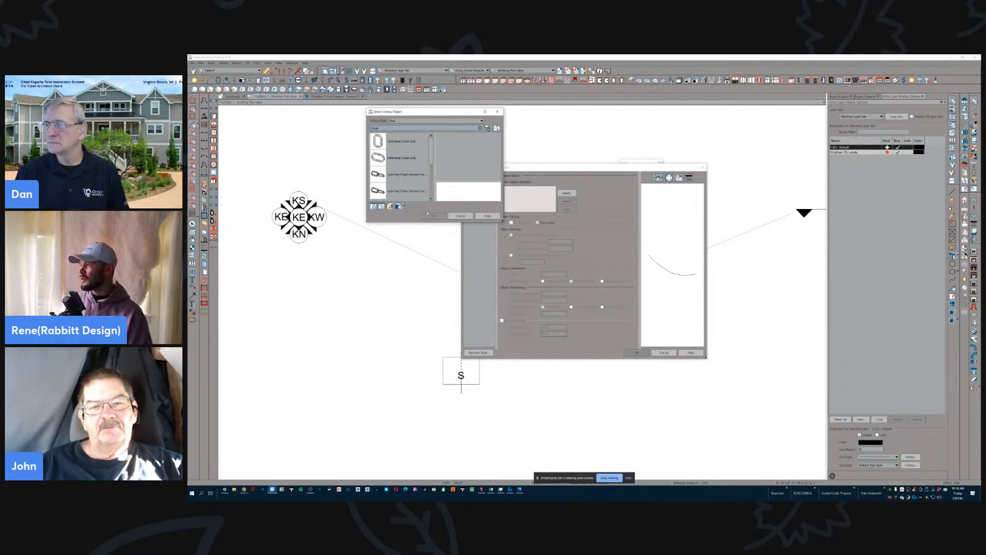
click(401, 178)
click(441, 217)
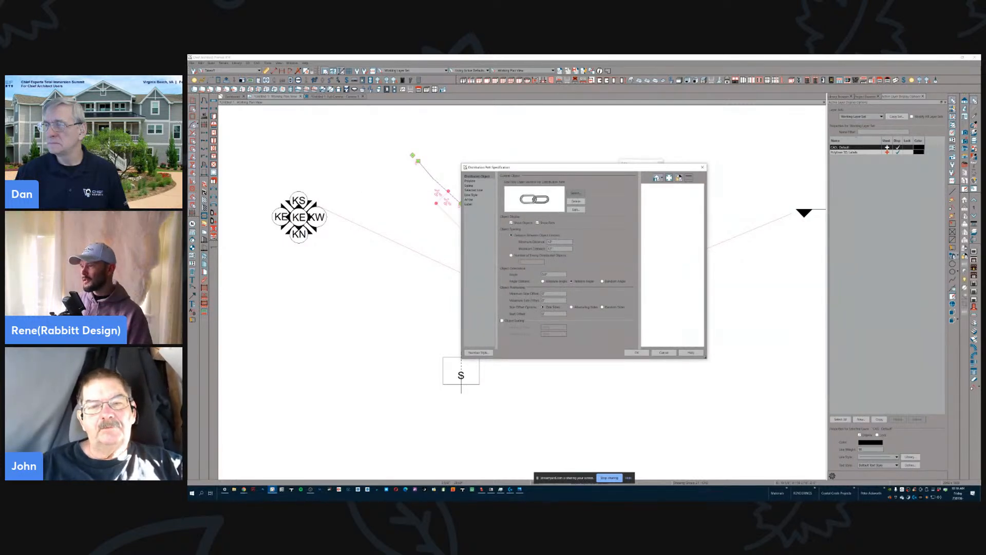
text(1)
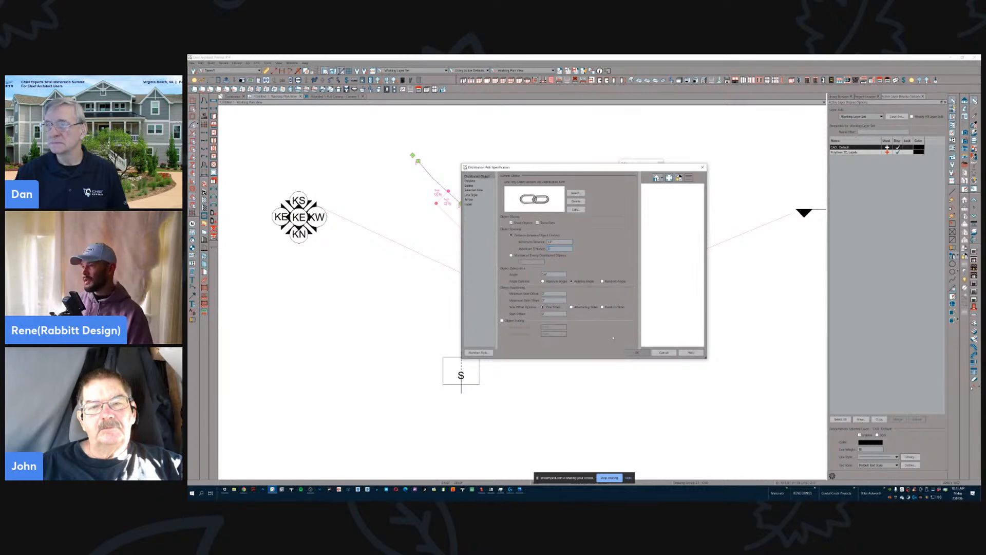
click(634, 352)
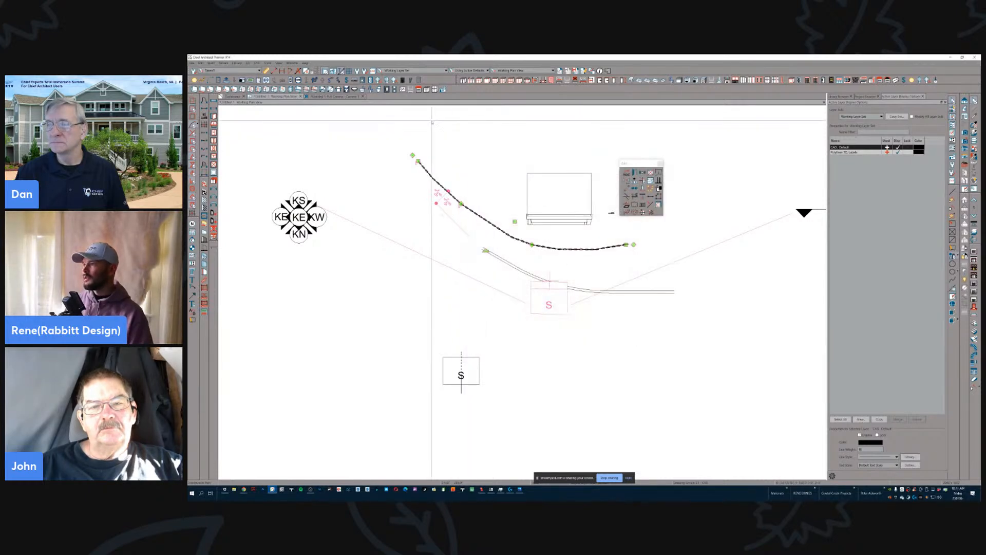
- Return to the camera view, compare the distributed chain with the chain molding and select the distributed chain
click(337, 97)
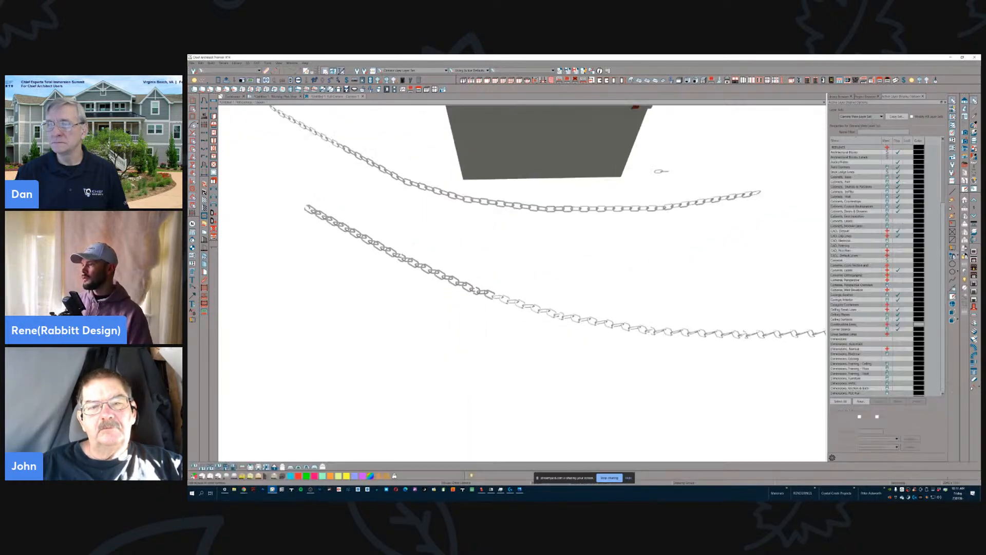
middle_drag(485, 221, 551, 219)
drag(550, 219, 552, 219)
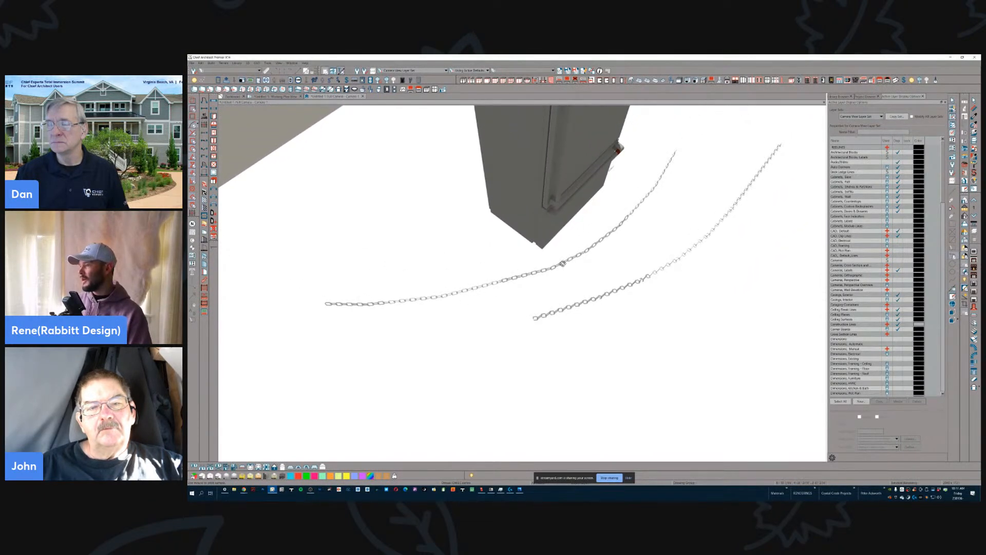
click(563, 259)
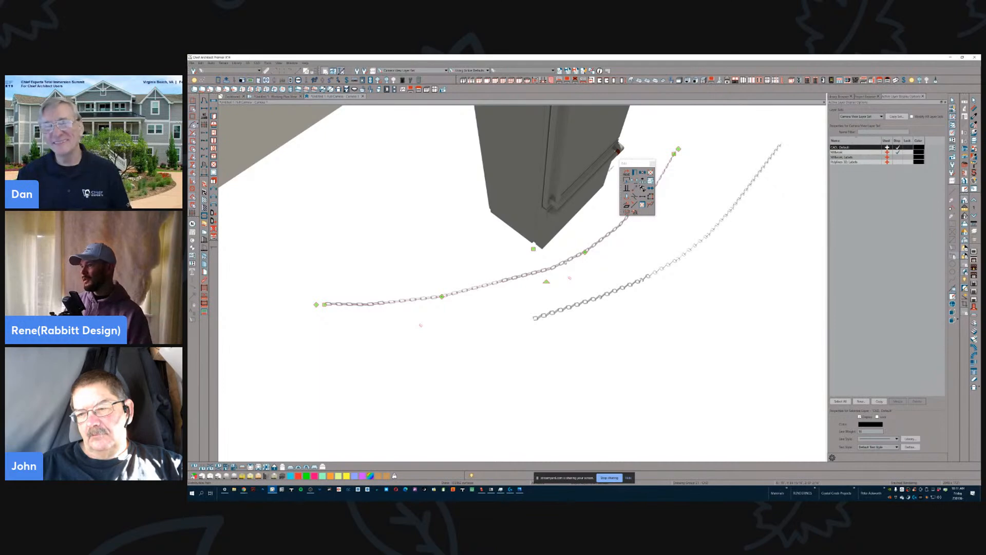
middle_drag(549, 258, 548, 256)
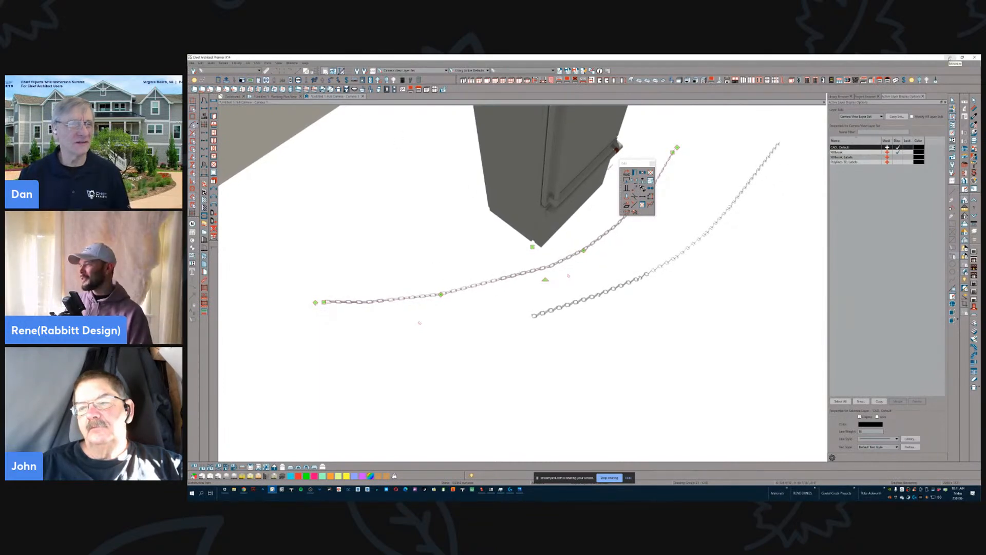
- Switch to StreamYard and show the viewer's question about linking a section view callout back to the plan view callout
click(950, 58)
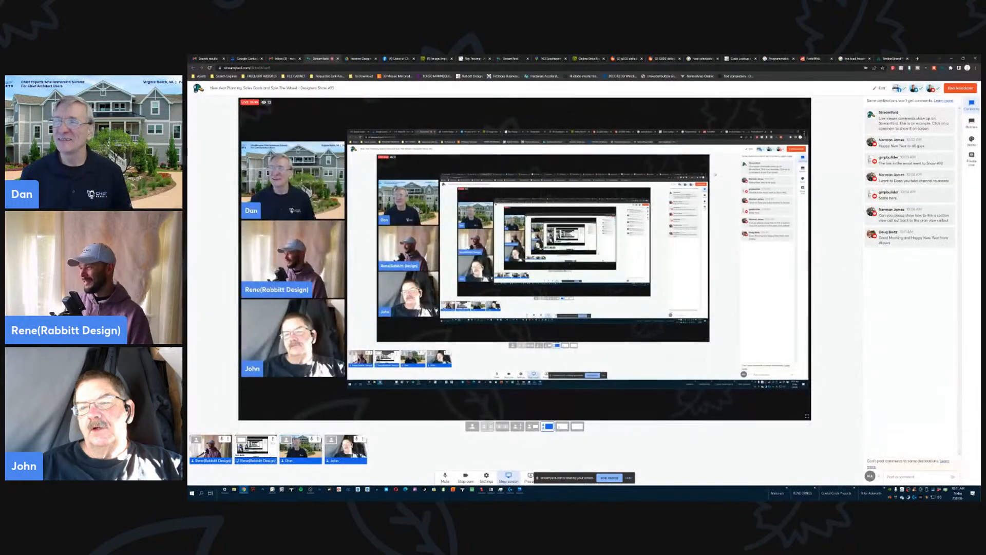
click(910, 215)
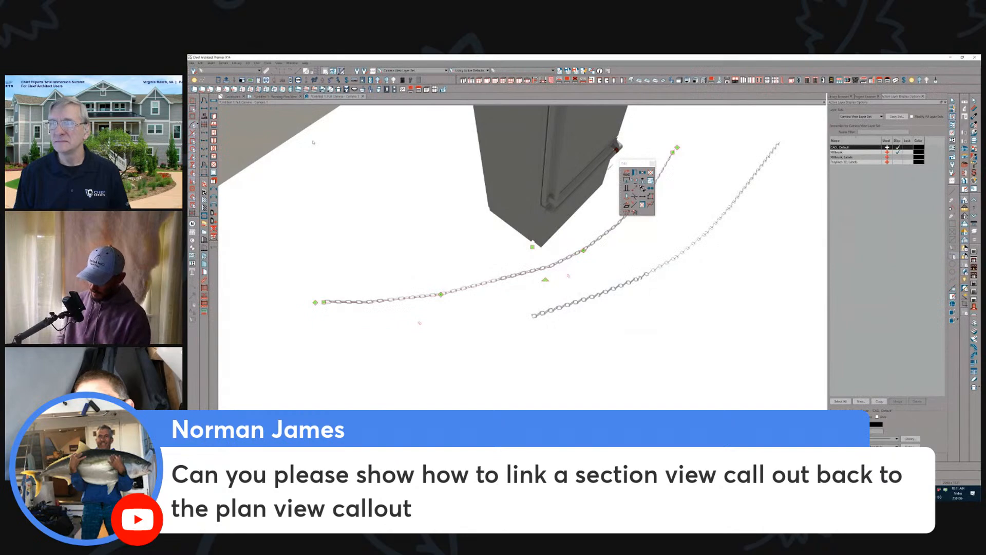
- Start a new plan in Chief Architect and create a cross section/elevation view of its square building
key(ctrl+n)
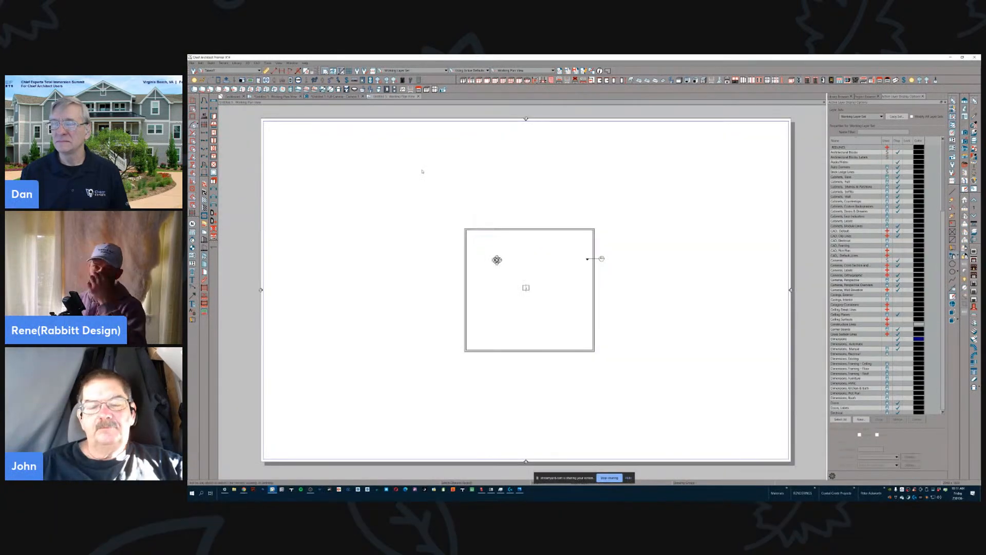
key(F6)
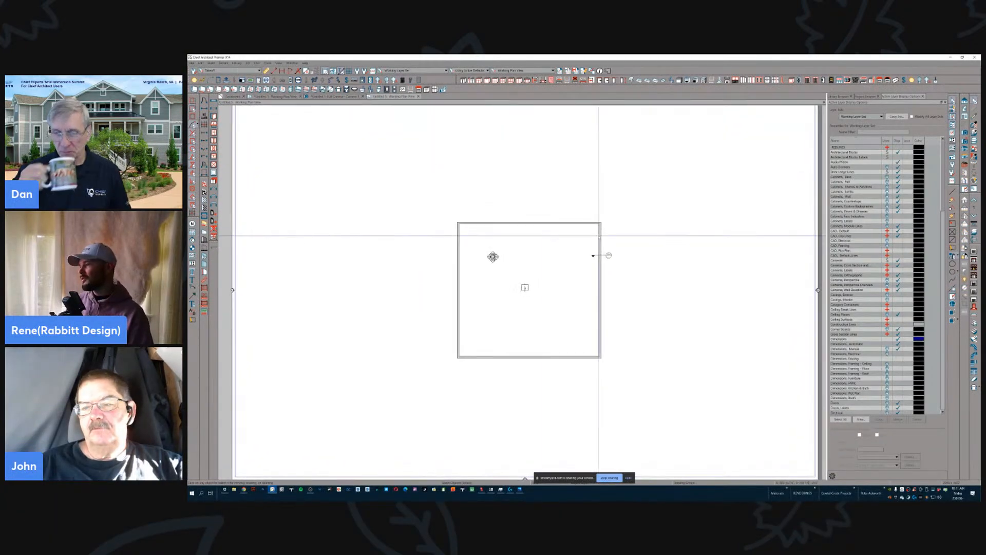
scroll(652, 280, up, 1)
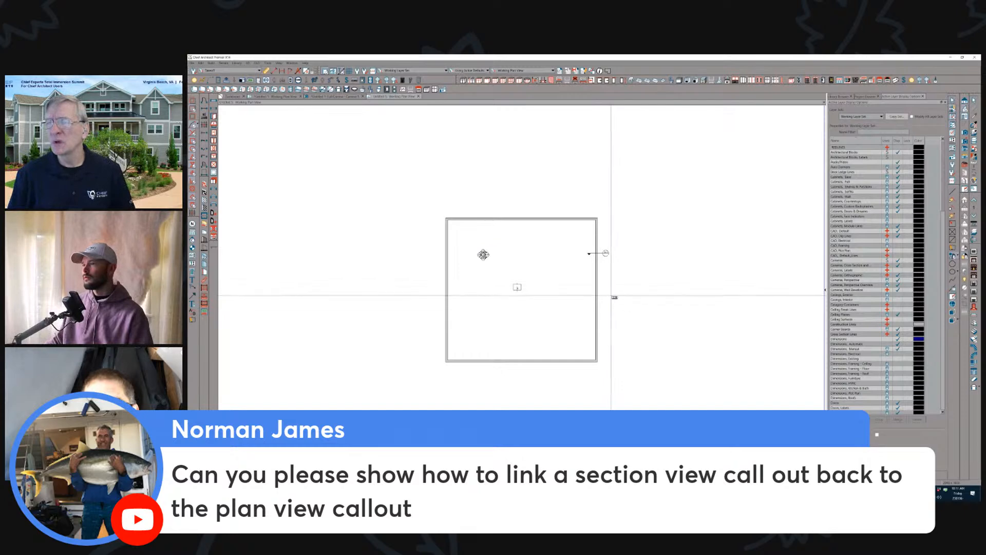
drag(622, 161, 625, 217)
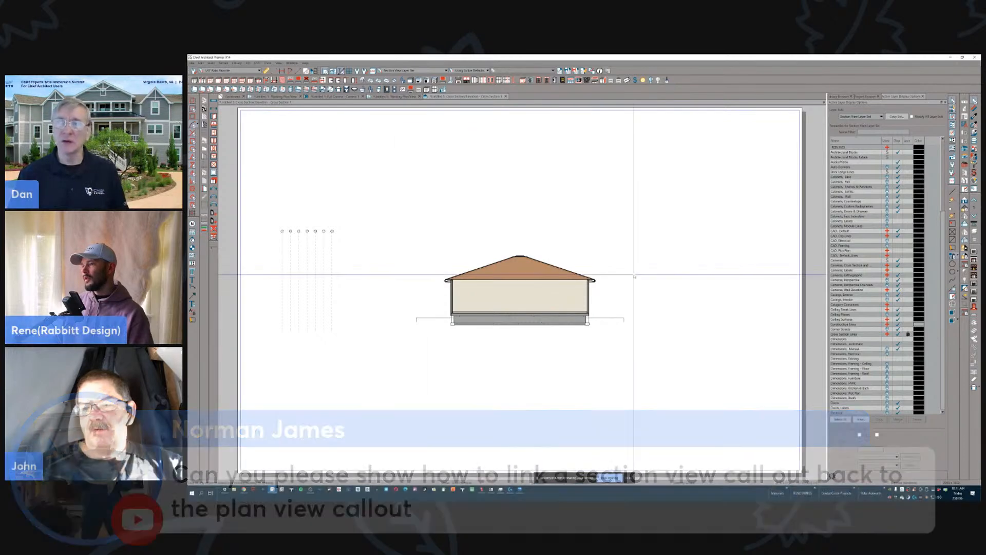
- Start a callout beside the building in the section view, with the Linked View Callout Label macro as its callout label
scroll(643, 276, up, 4)
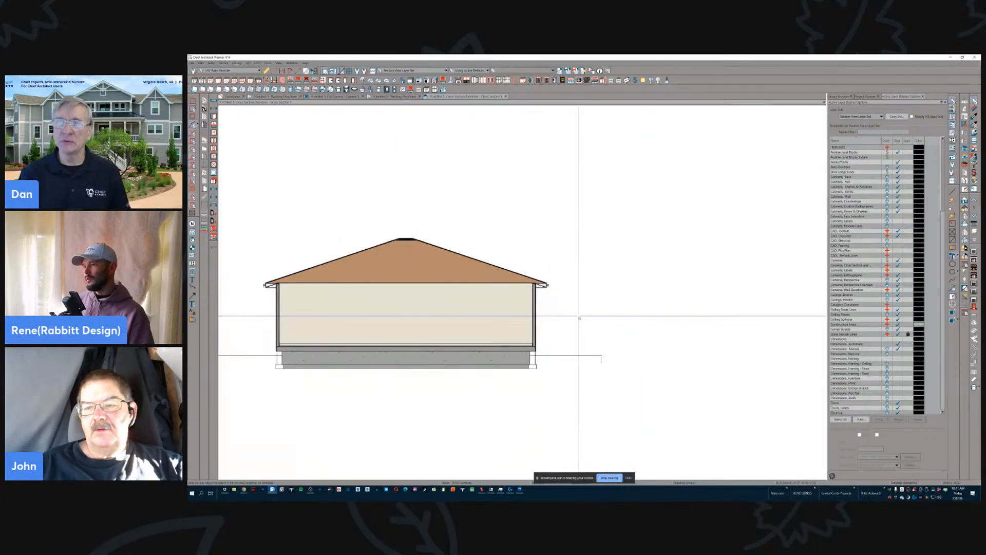
right_click(579, 316)
right_click(579, 317)
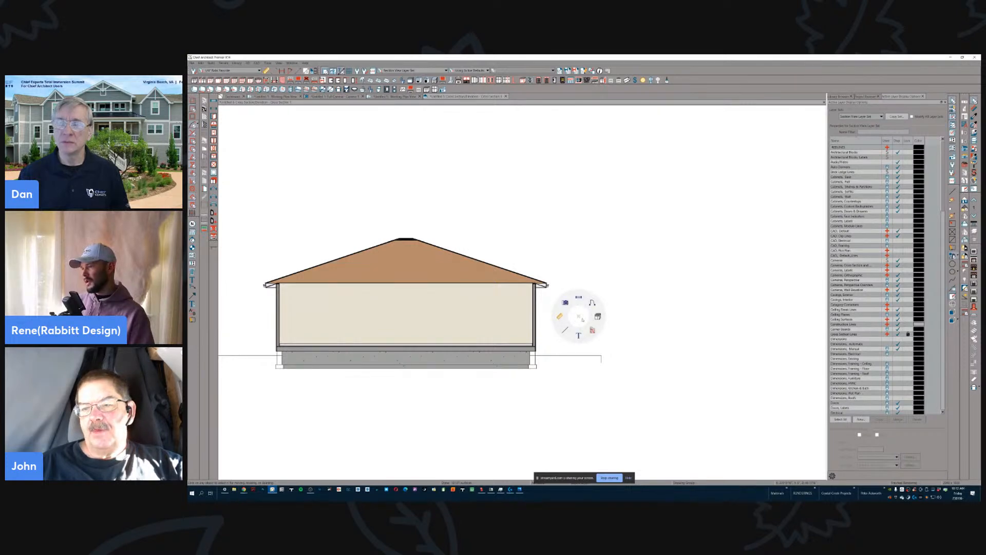
click(579, 342)
click(579, 315)
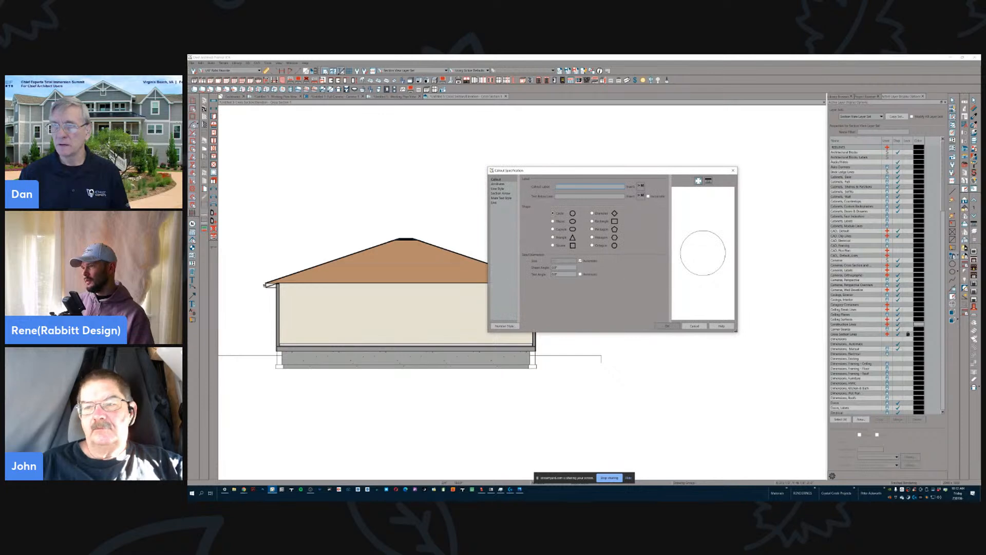
click(641, 189)
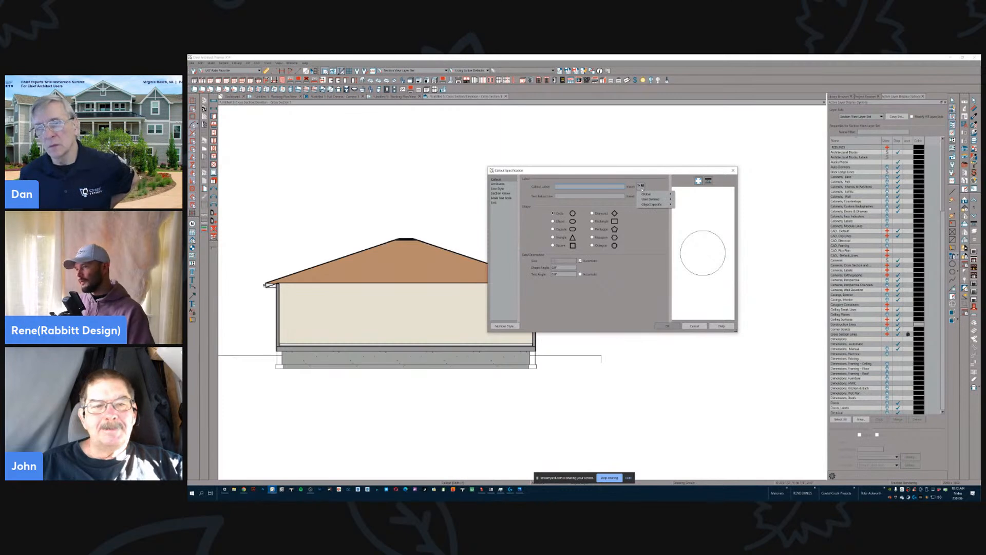
mouse_move(670, 205)
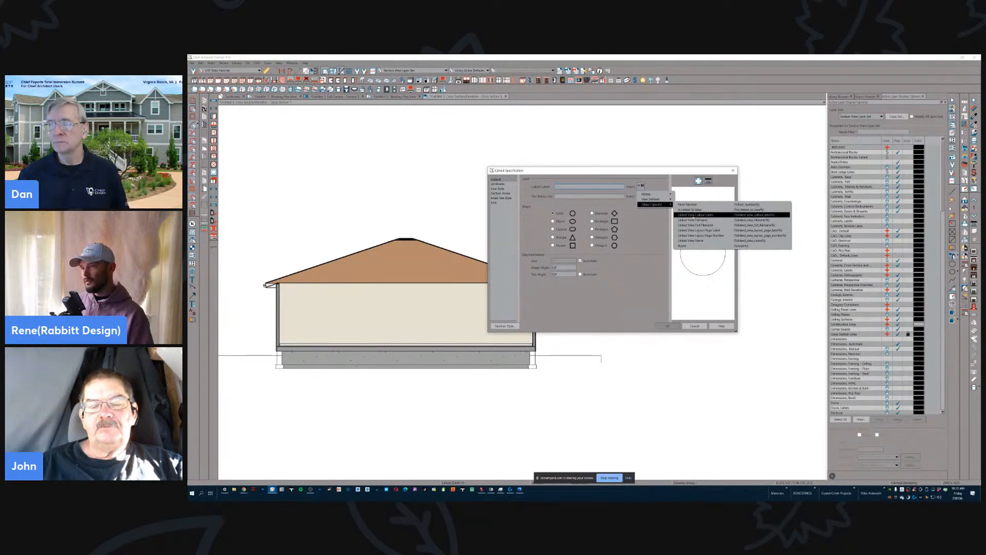
click(689, 216)
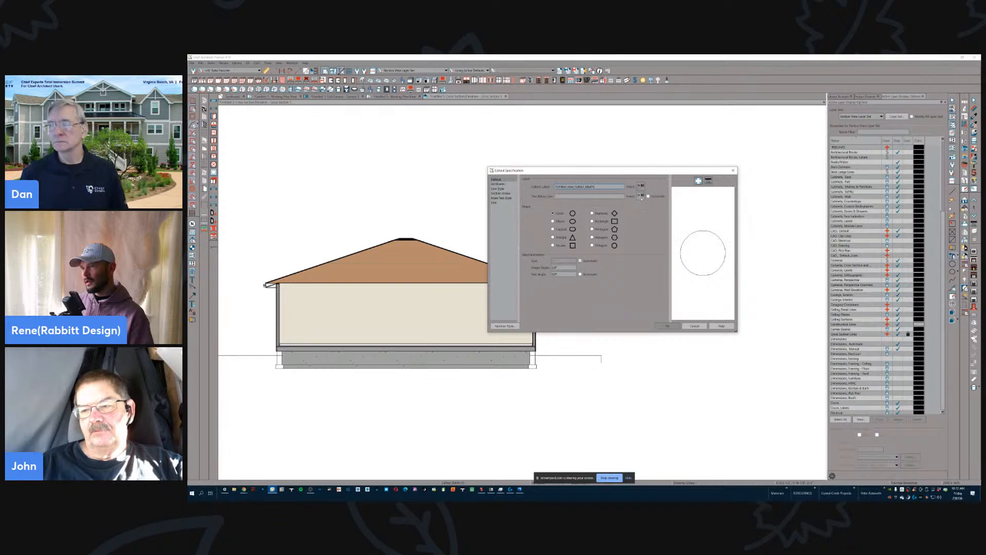
- Insert the Linked View Layout Page Number macro as the callout's text below the line and accept the callout specification
click(641, 196)
mouse_move(662, 215)
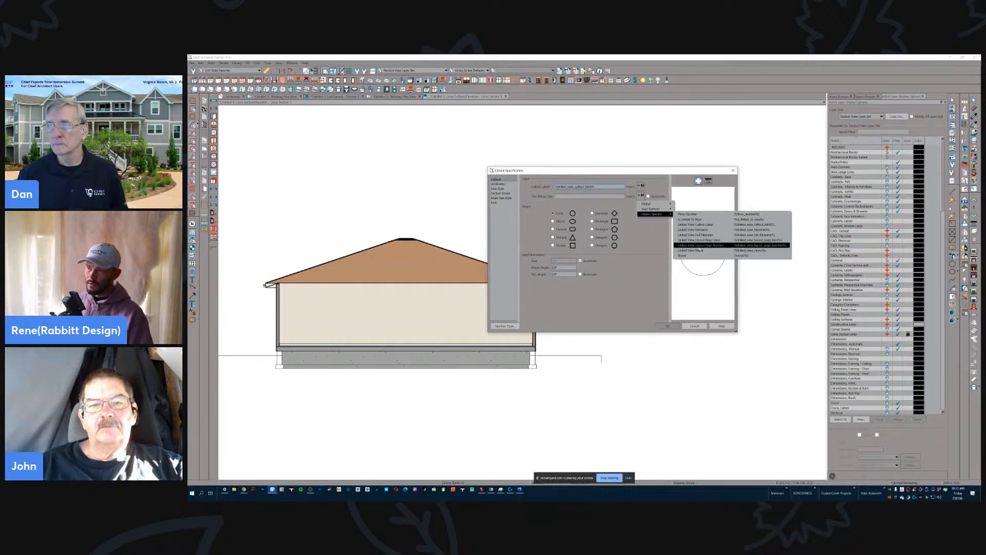
click(697, 245)
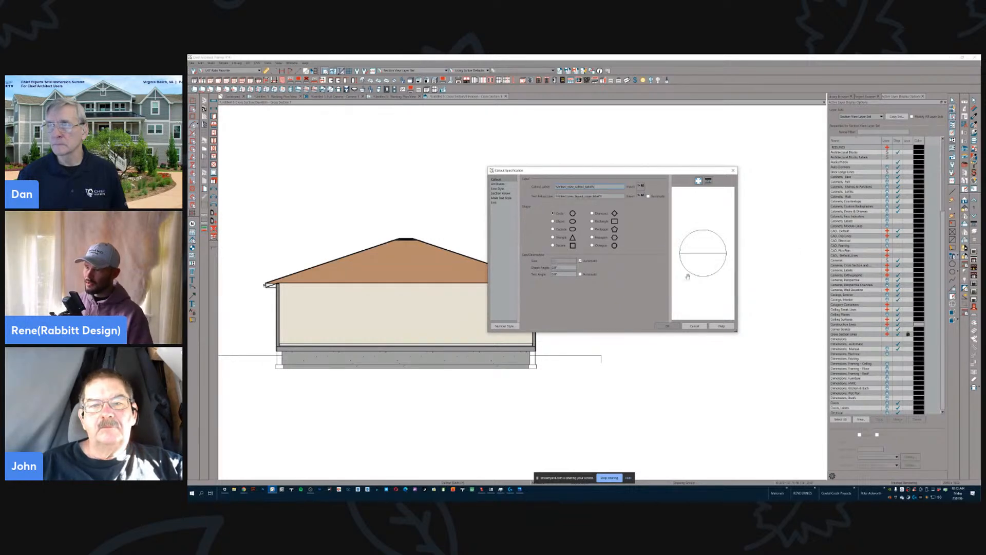
click(667, 326)
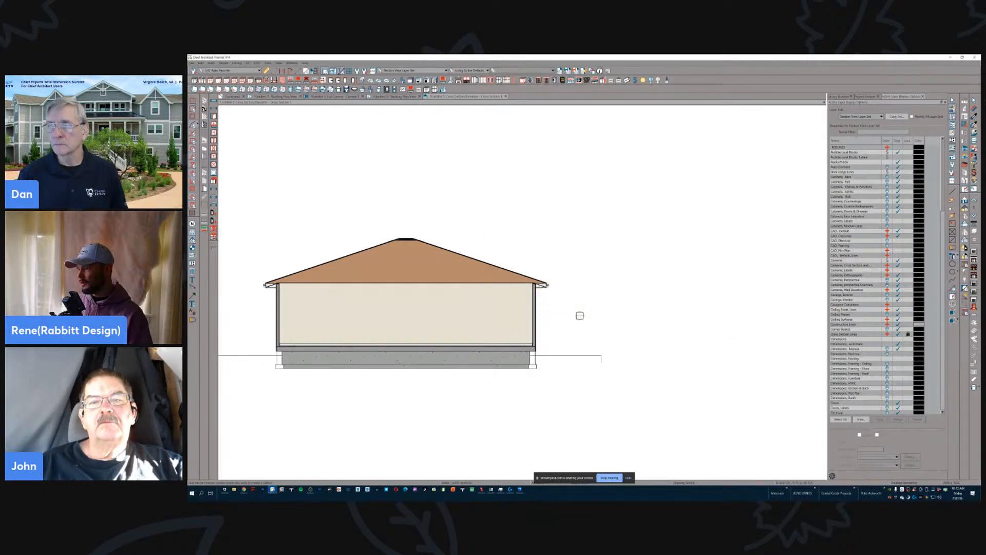
- Link the new section callout to the Floor Plan view among the current plan's plan views
click(576, 315)
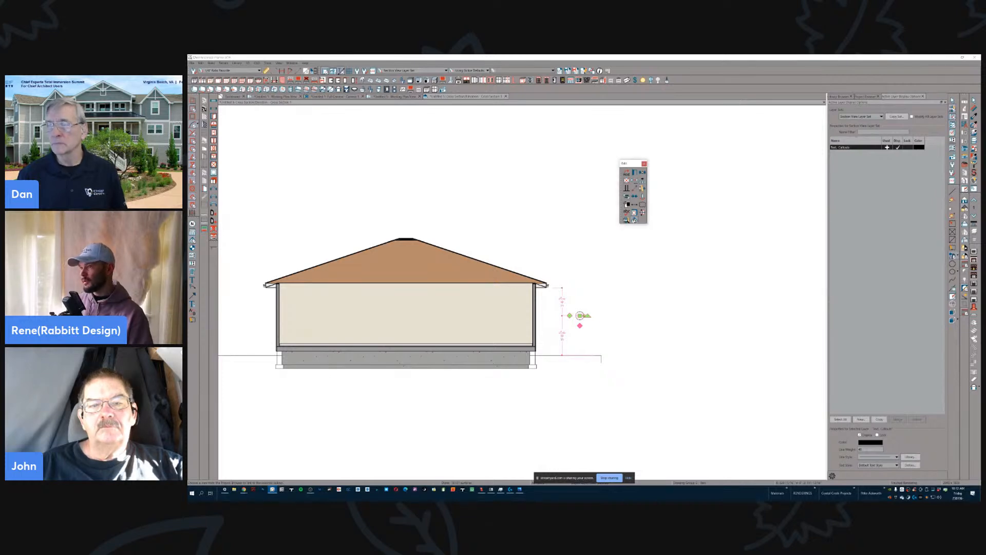
click(634, 220)
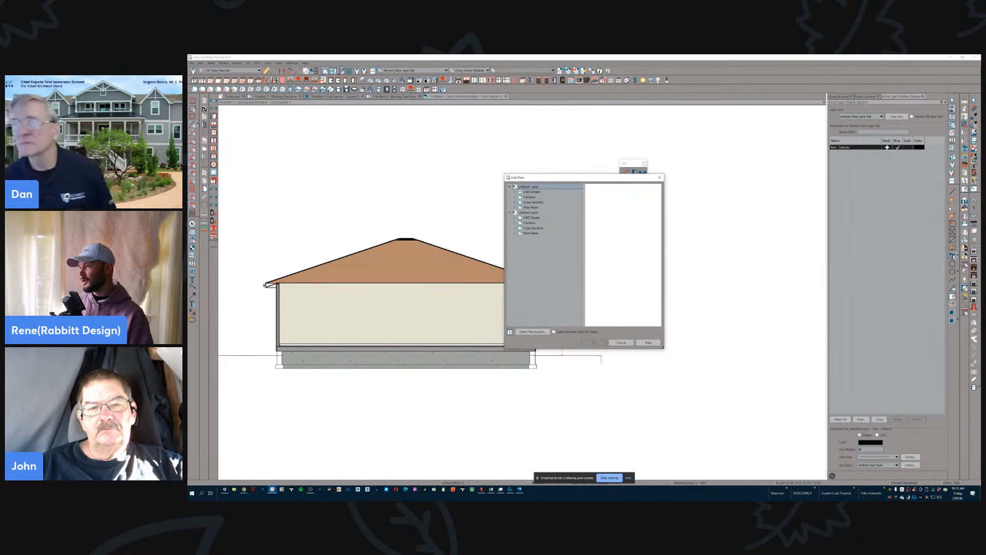
click(514, 233)
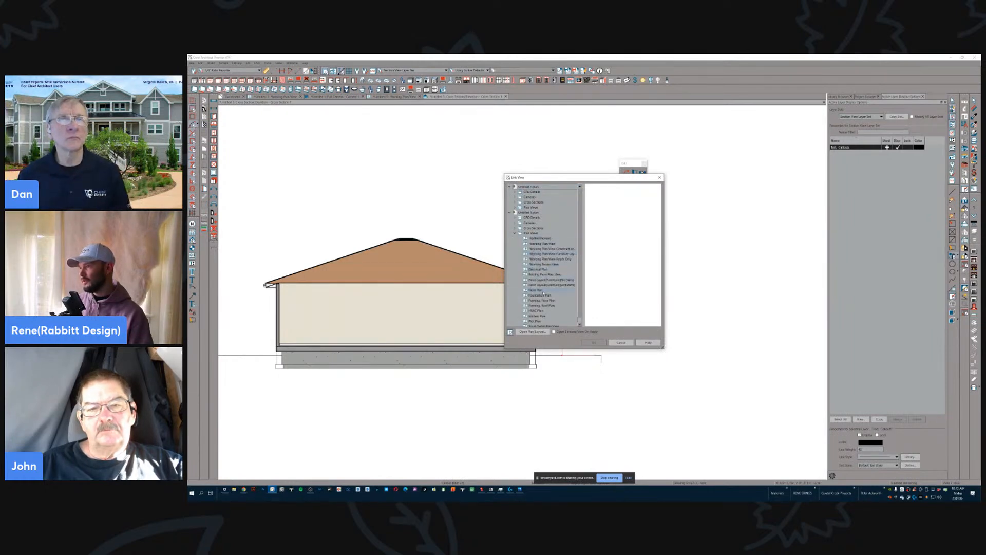
click(535, 290)
click(594, 342)
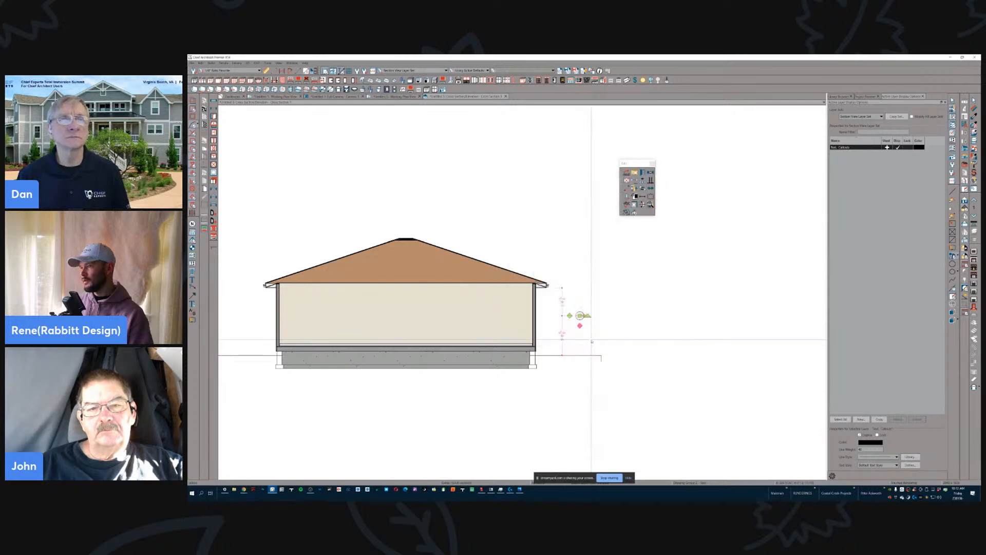
- Add a detail circle with a leader from the callout around the eave at the top of the exterior wall
scroll(591, 310, up, 2)
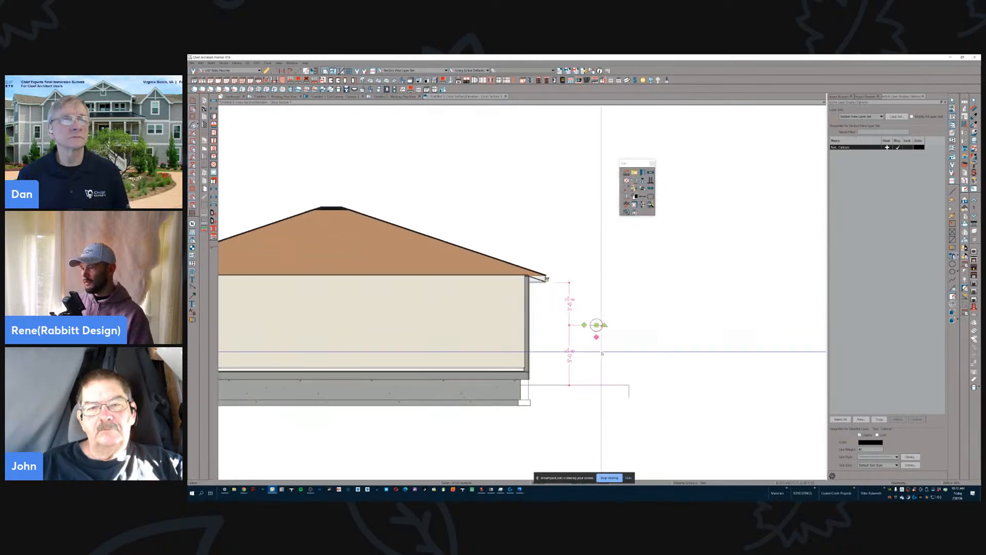
drag(597, 338, 524, 283)
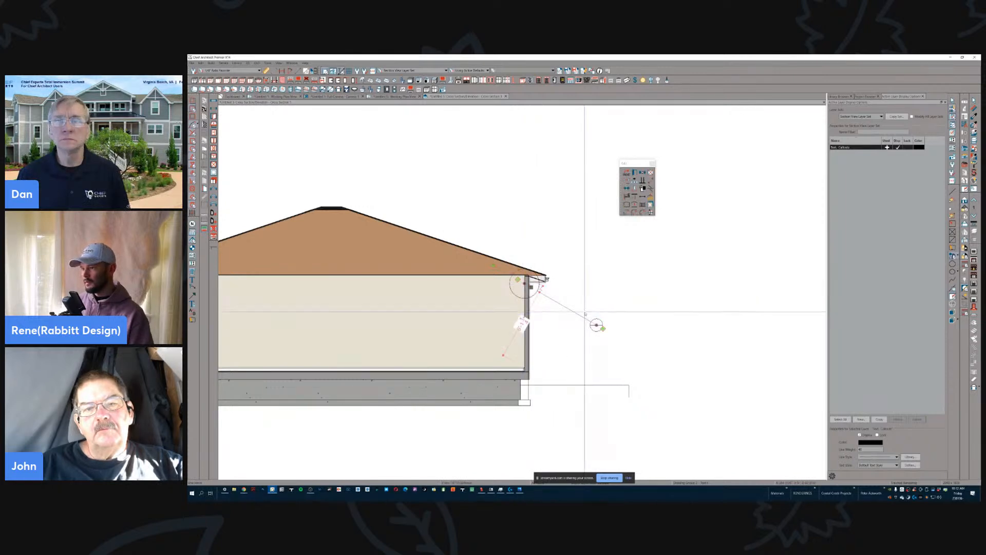
key(Escape)
- Open the Floor Plan view linked to the section callout and frame the whole building
key(ctrl+n)
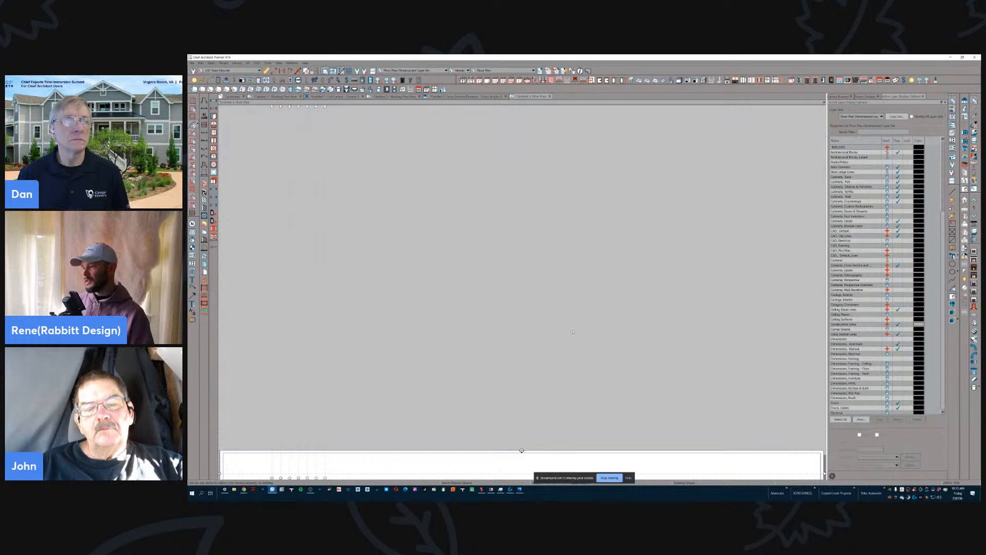
scroll(573, 332, down, 5)
middle_drag(555, 469, 535, 332)
scroll(535, 341, down, 1)
scroll(513, 297, up, 3)
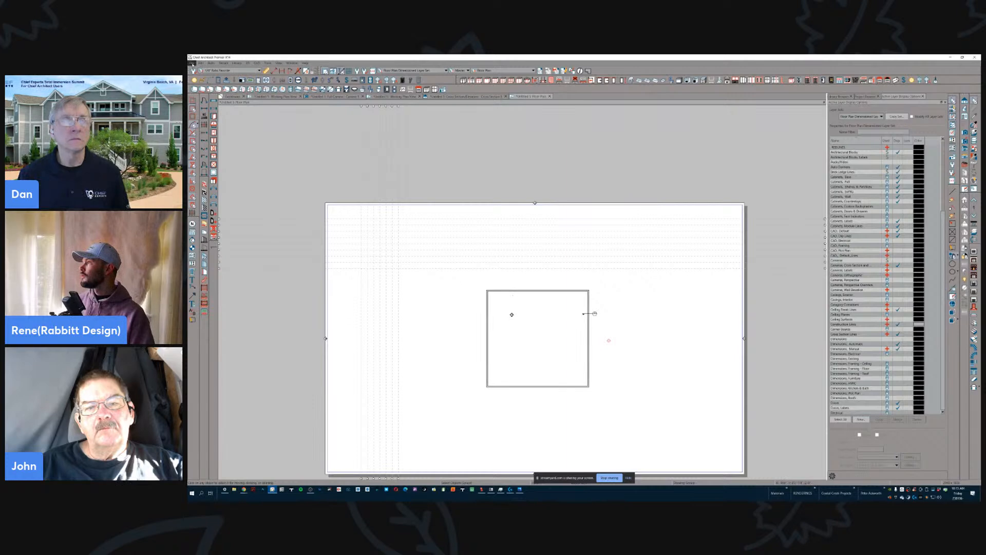
click(192, 62)
click(193, 65)
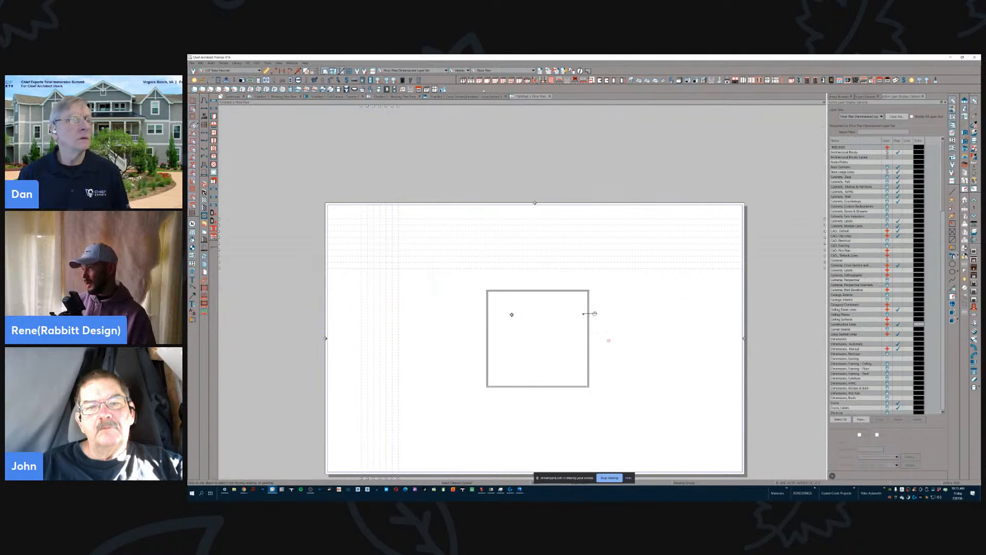
- Examine the S1 cross section camera outside the building wall in the floor plan by selecting it, and leave it deselected
scroll(591, 310, up, 6)
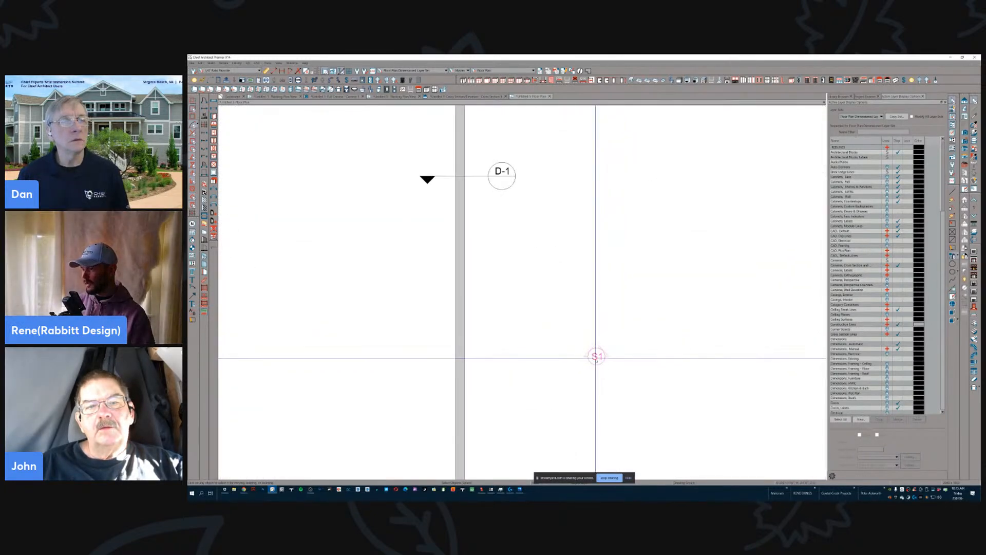
scroll(597, 352, down, 2)
scroll(597, 355, down, 2)
click(598, 353)
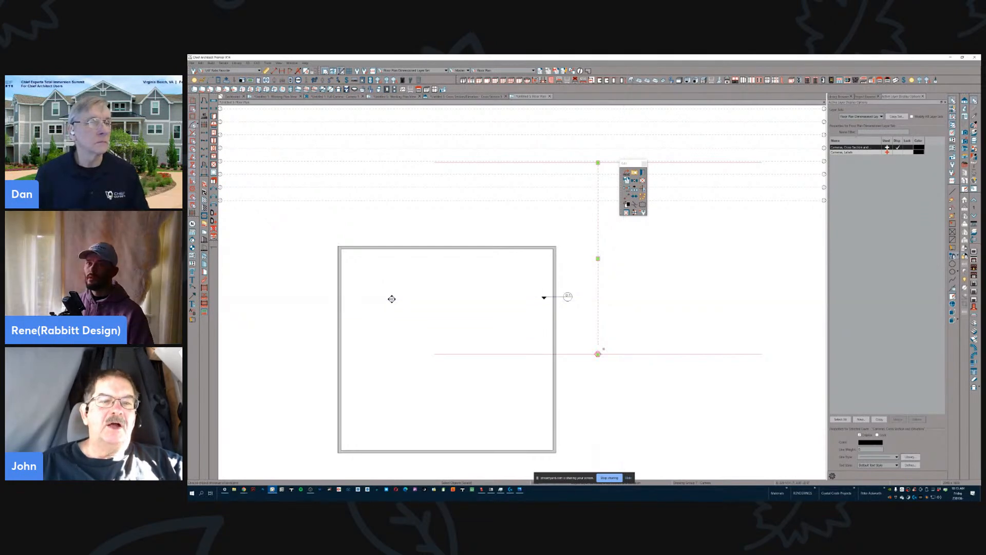
key(Delete)
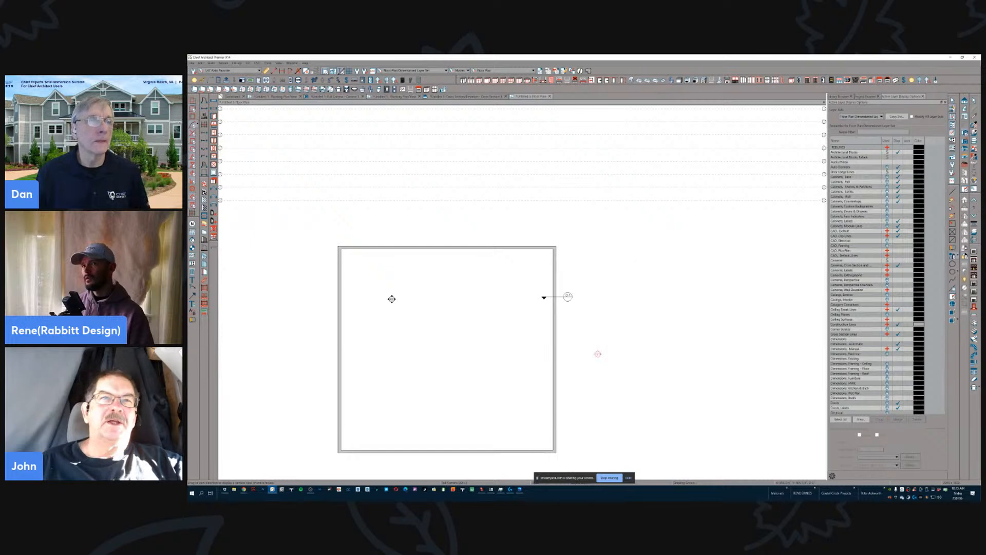
- Cancel the Full Camera Defaults and create a full camera view looking at the building's exterior wall from outside
double_click(964, 133)
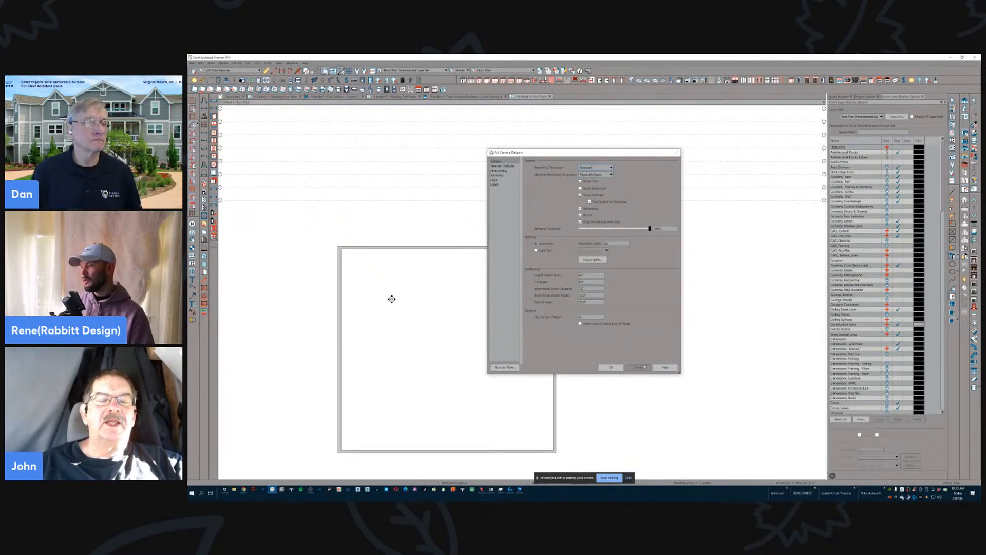
click(647, 368)
drag(614, 278, 551, 326)
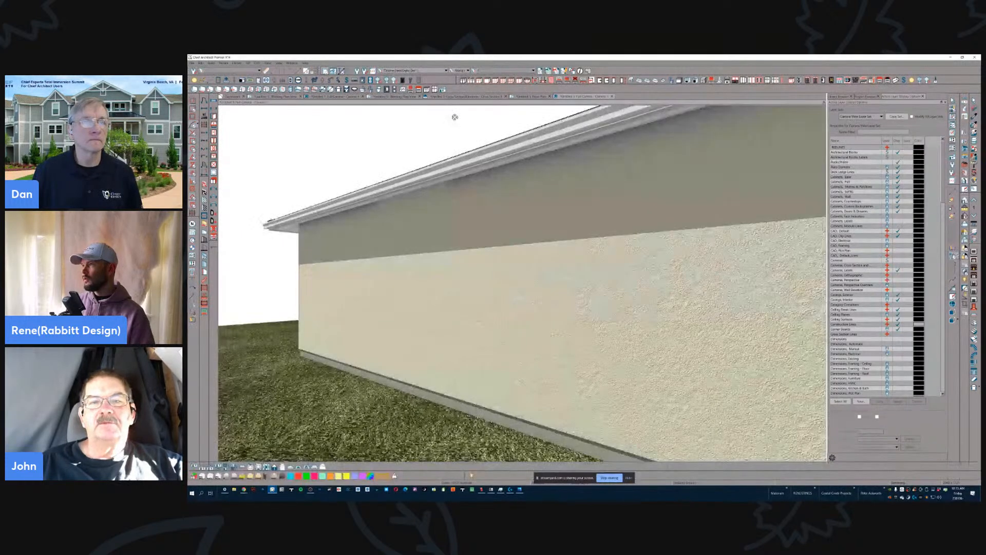
- Return to the Working Plan View and examine the cross section camera's label settings without changing them
click(473, 96)
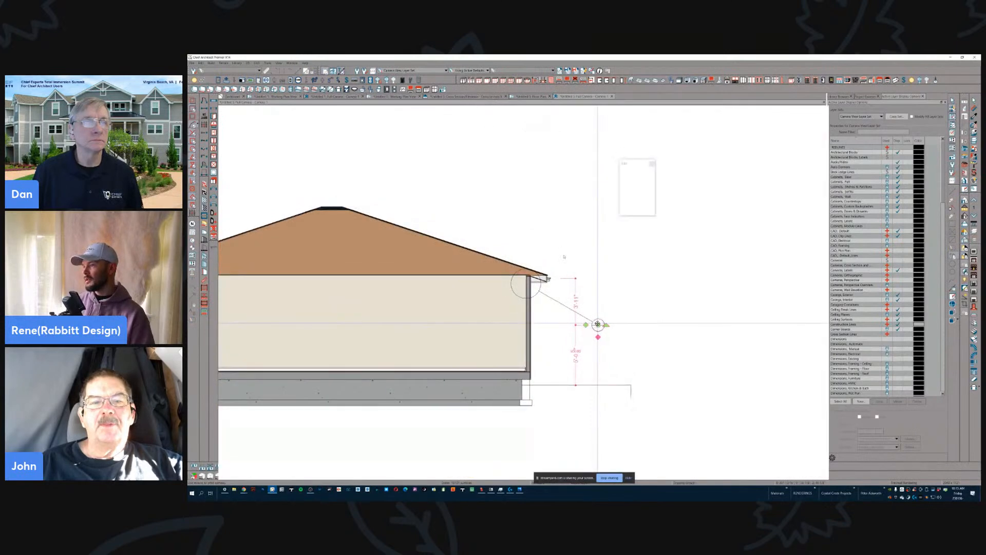
click(382, 97)
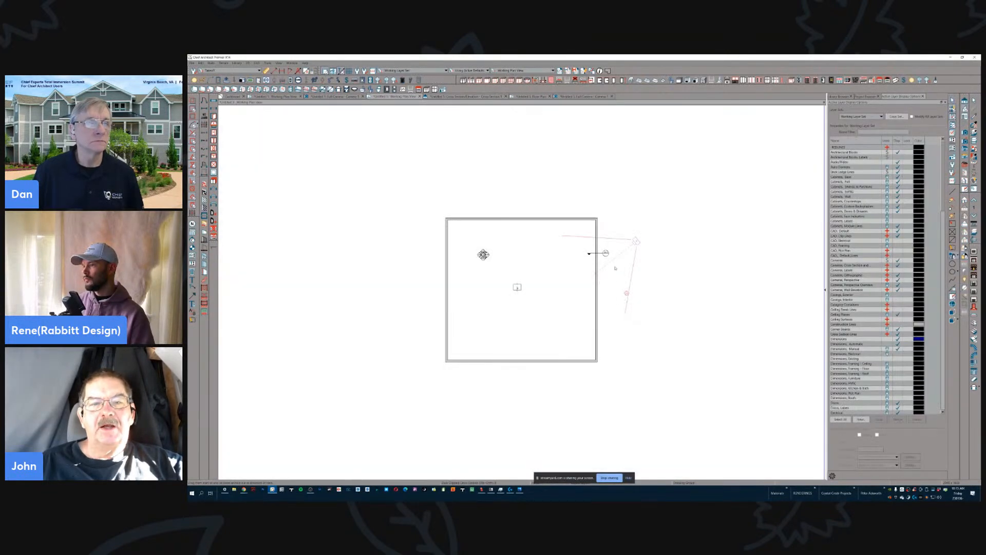
scroll(616, 267, up, 2)
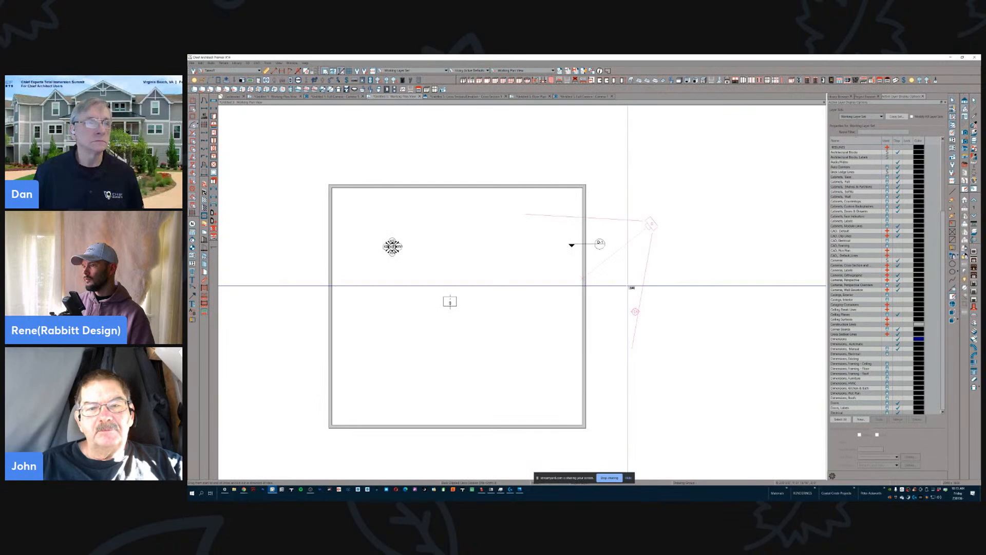
click(636, 313)
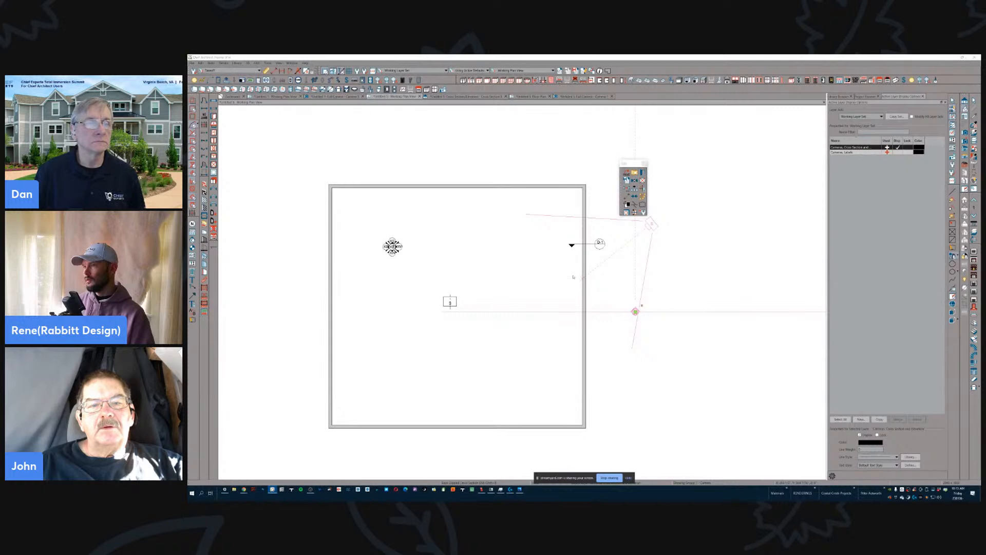
key(ctrl+e)
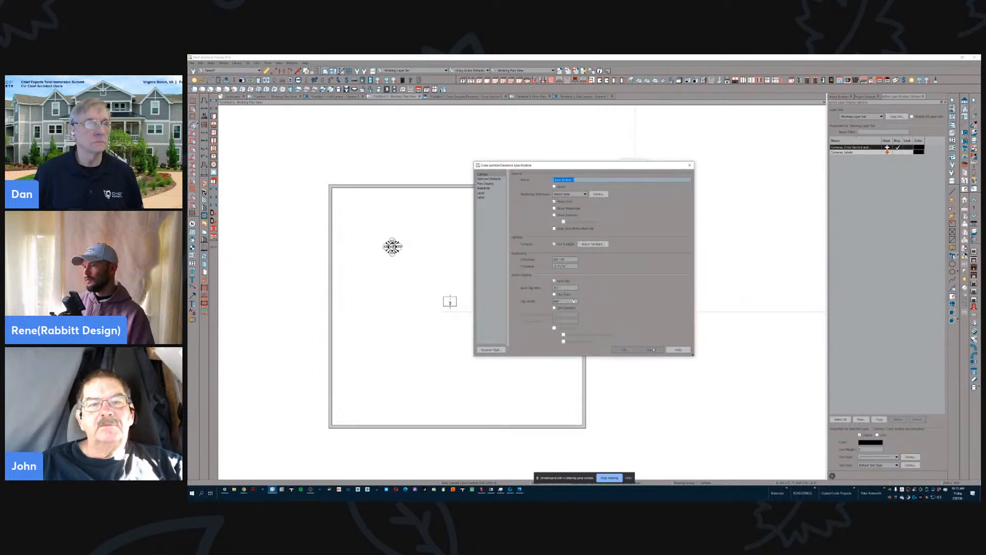
click(481, 197)
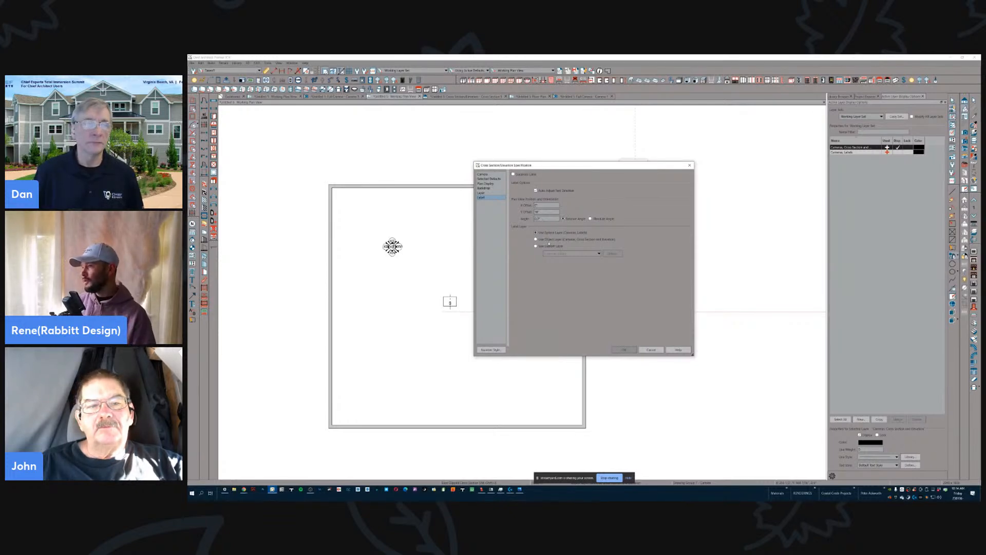
click(651, 350)
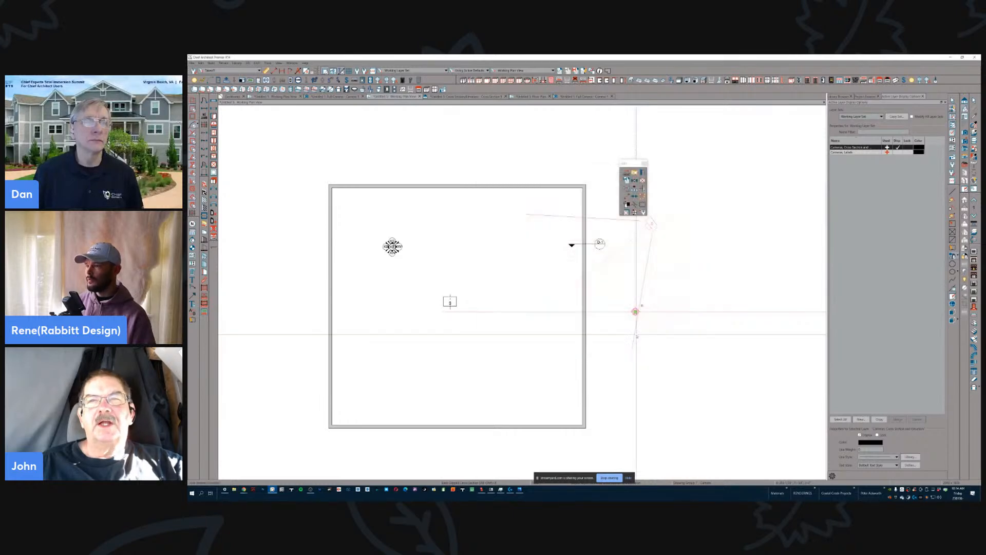
- Create a new layout, dismiss its missing referenced file dialogs and go to page A-2
click(192, 63)
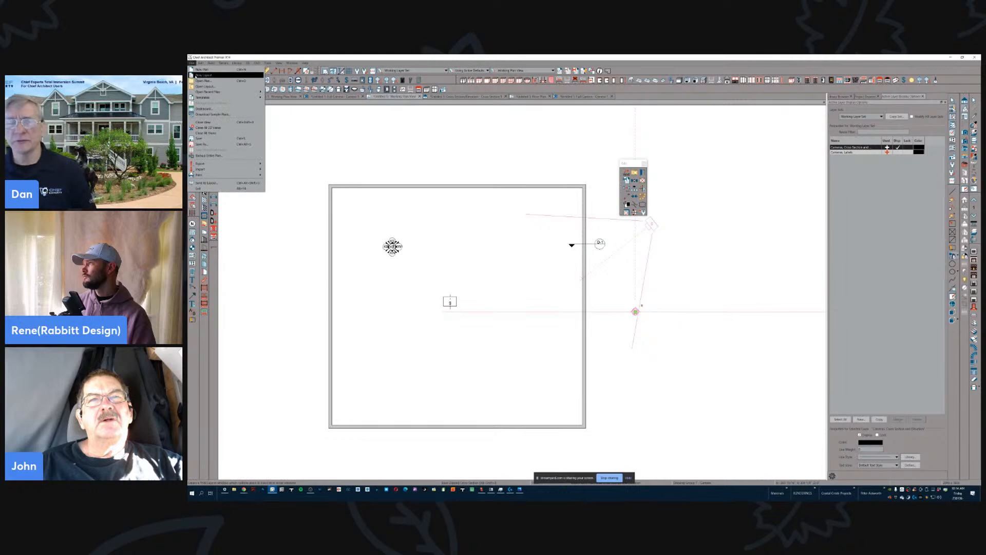
click(204, 75)
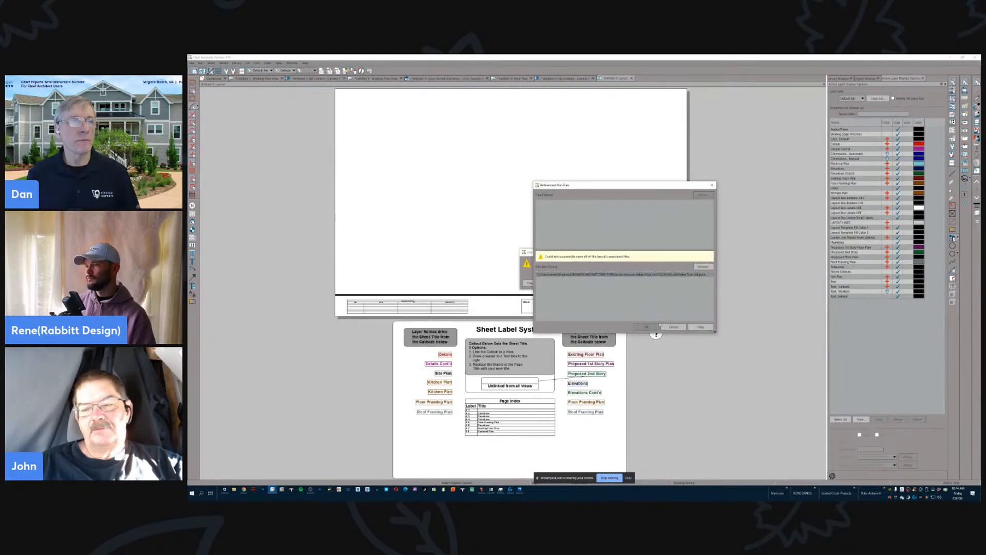
click(664, 325)
click(627, 284)
scroll(563, 198, down, 1)
scroll(542, 192, up, 2)
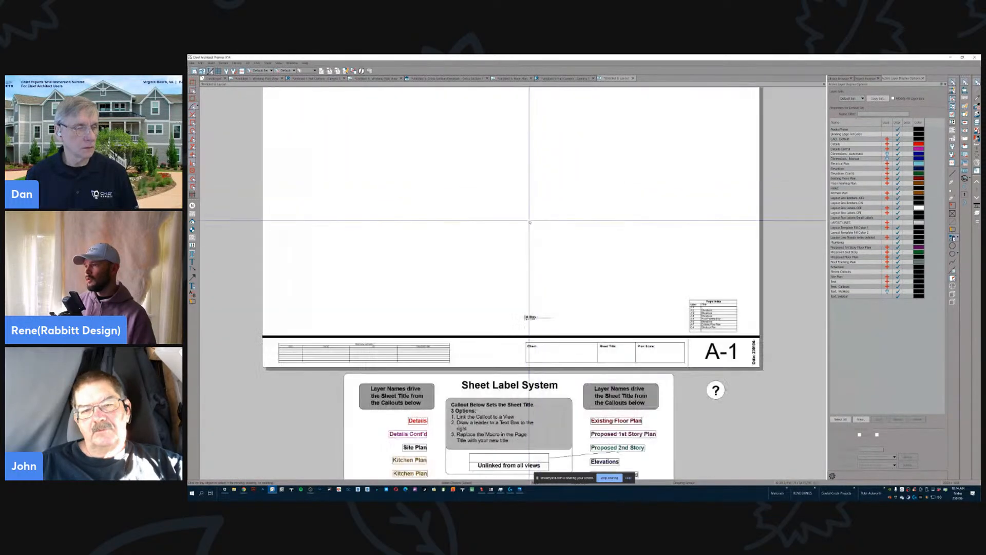
click(522, 243)
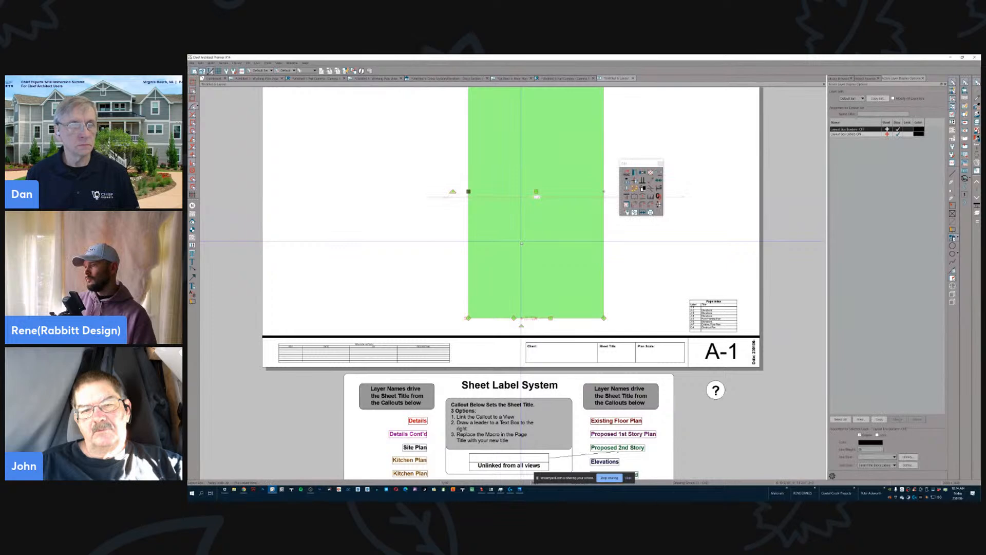
key(Page_Down)
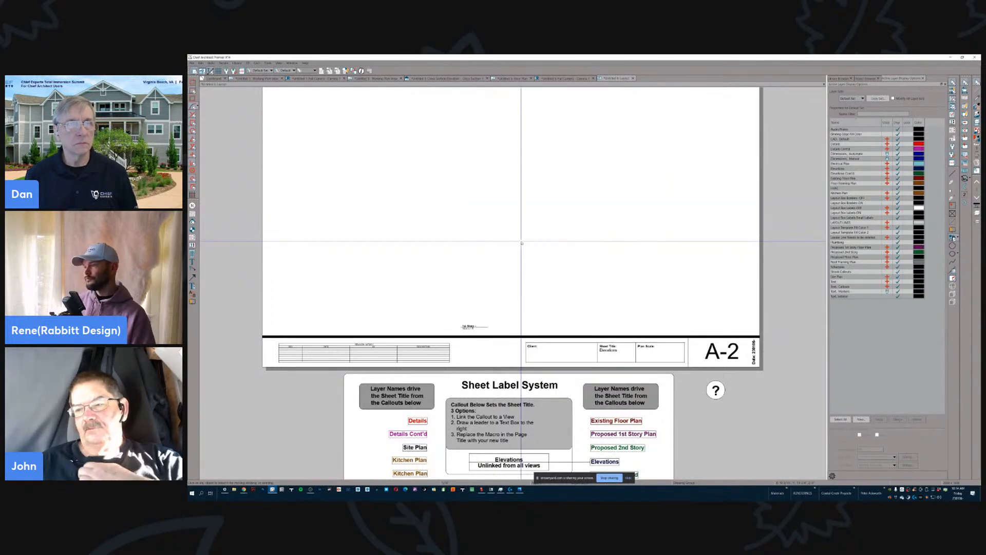
- Go to layout page A-3 and set the upper elevation's layout box callout label to the %referenced_view_callout_label% macro
key(Page_Down)
click(484, 129)
middle_drag(484, 129, 545, 289)
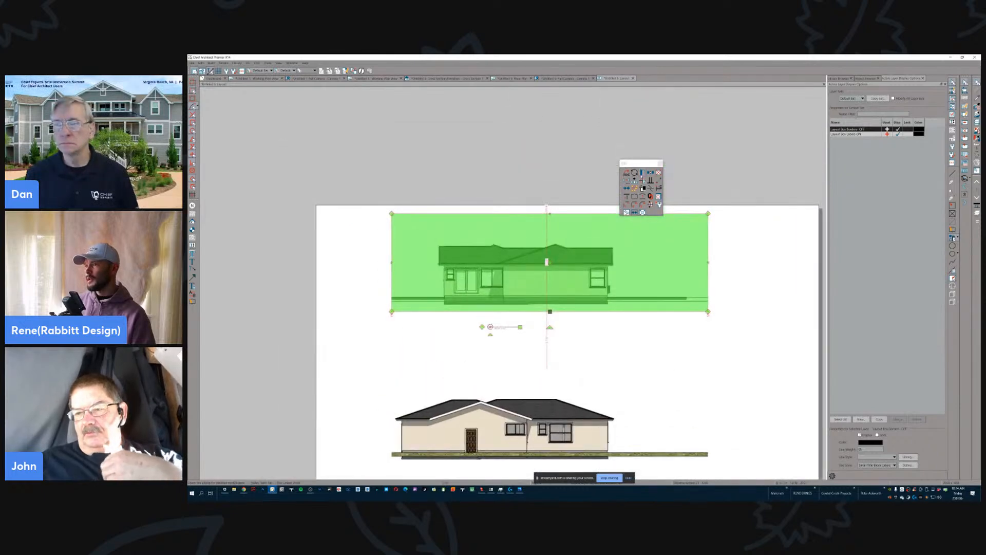
double_click(547, 262)
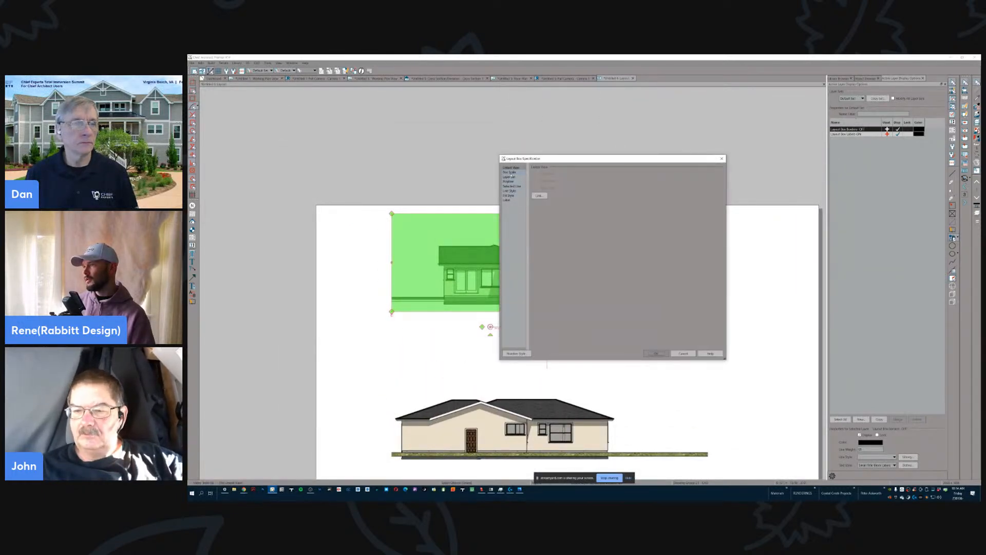
click(510, 200)
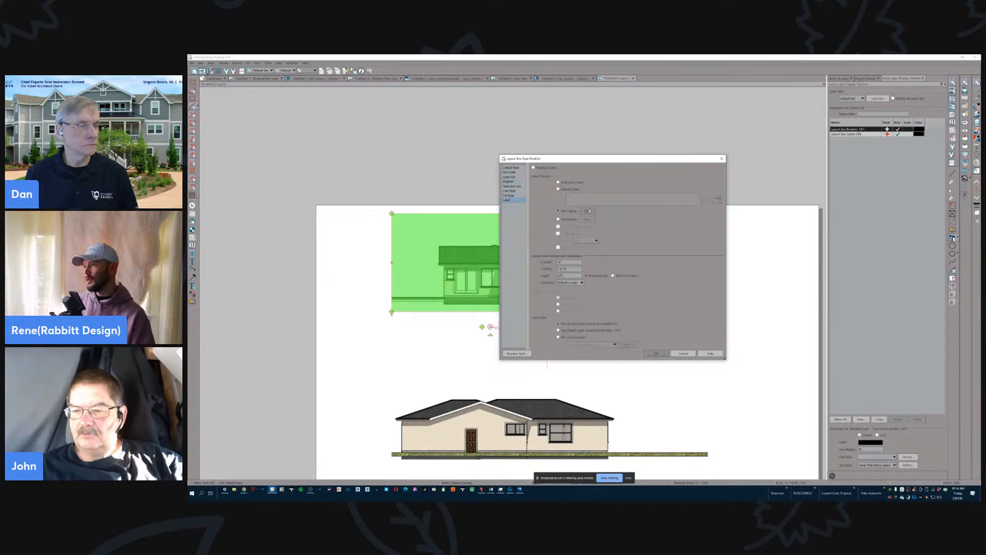
click(586, 211)
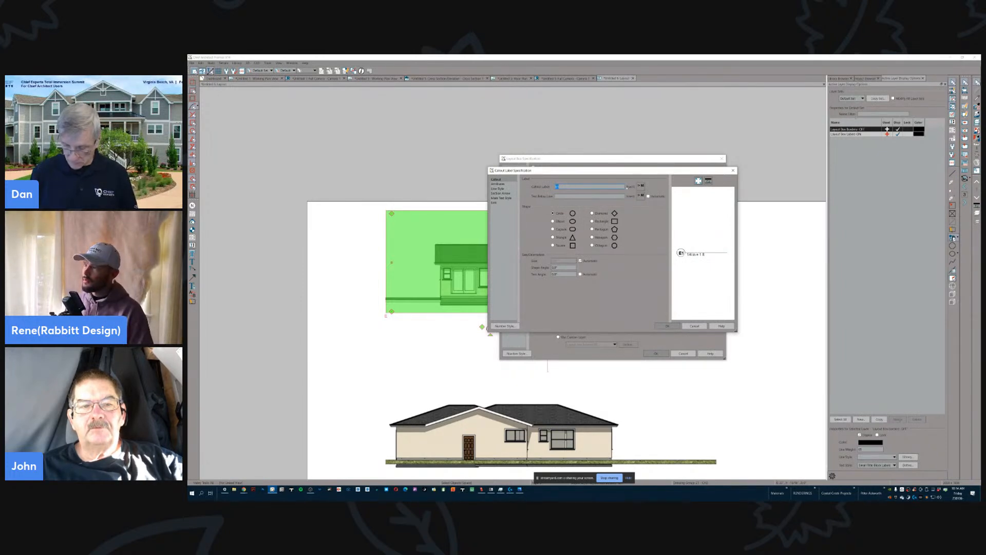
click(640, 185)
mouse_move(652, 199)
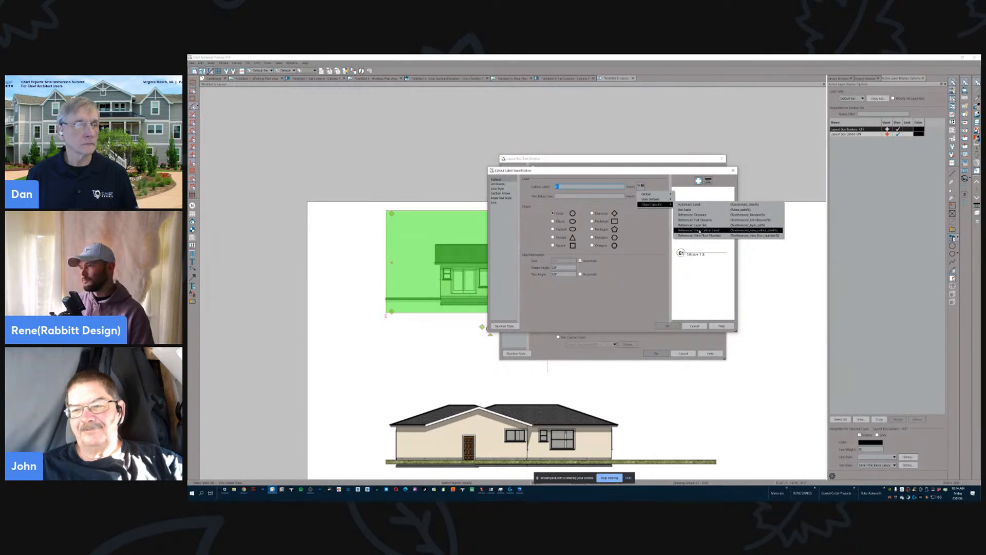
click(699, 230)
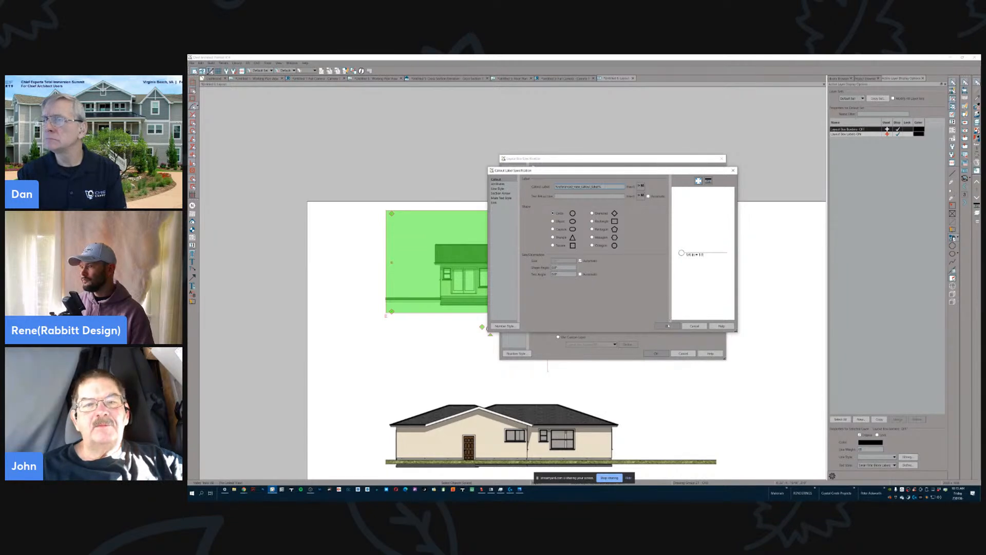
click(668, 326)
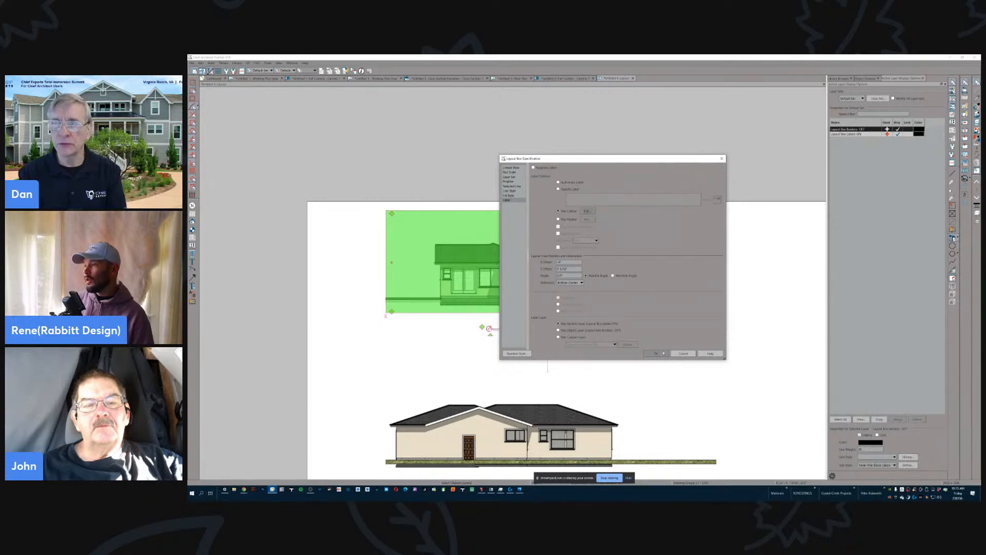
click(662, 353)
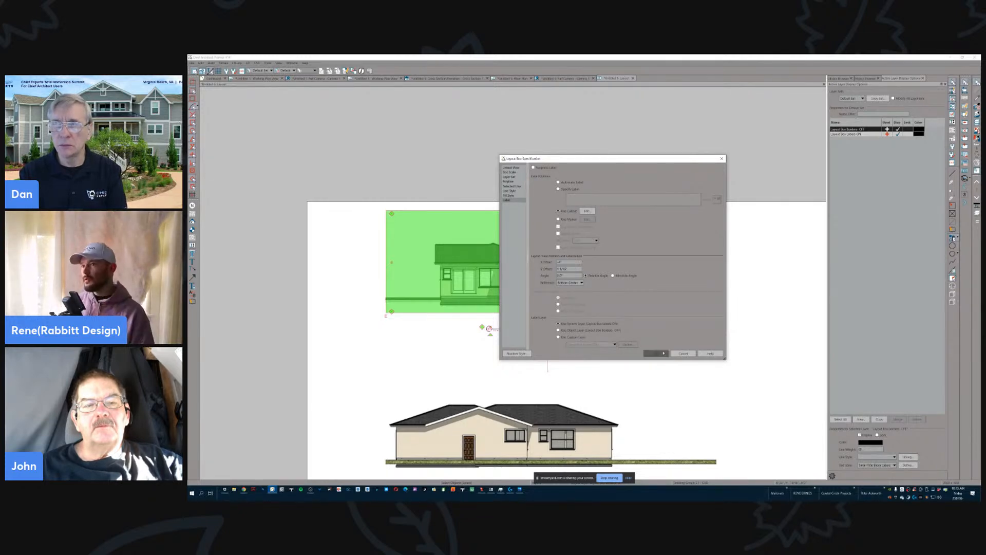
- Open the project browser, switch to the cross section view and send it to the layout with the offered options
click(866, 78)
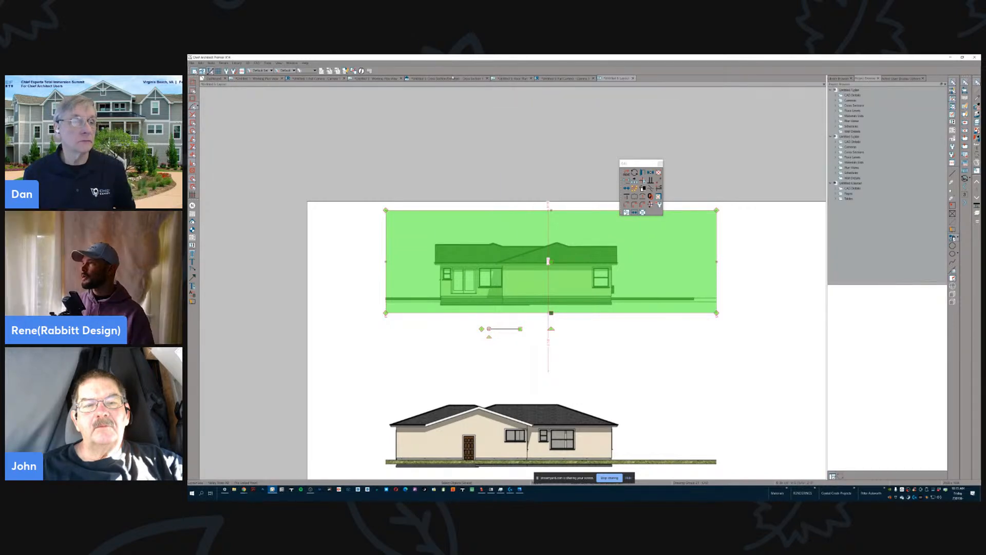
click(455, 79)
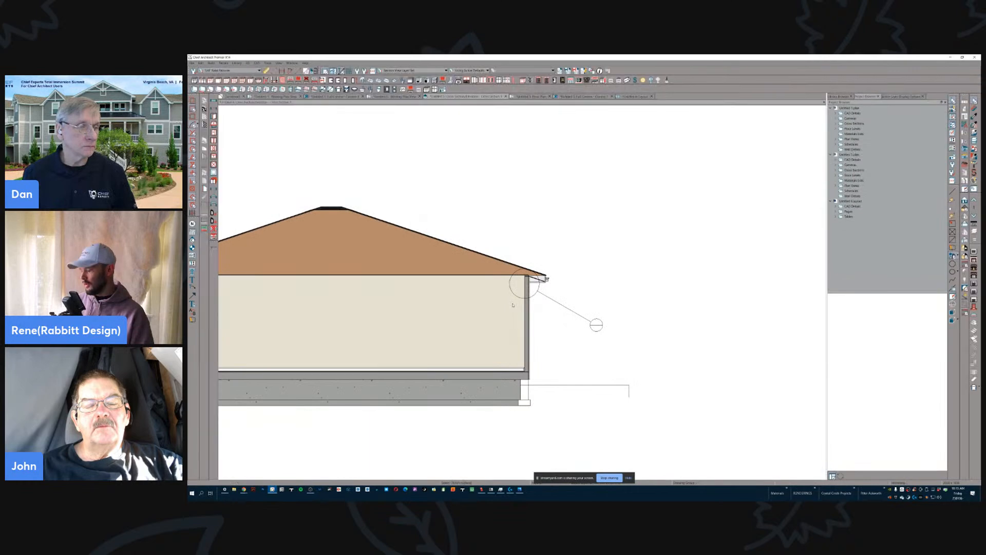
scroll(513, 305, down, 3)
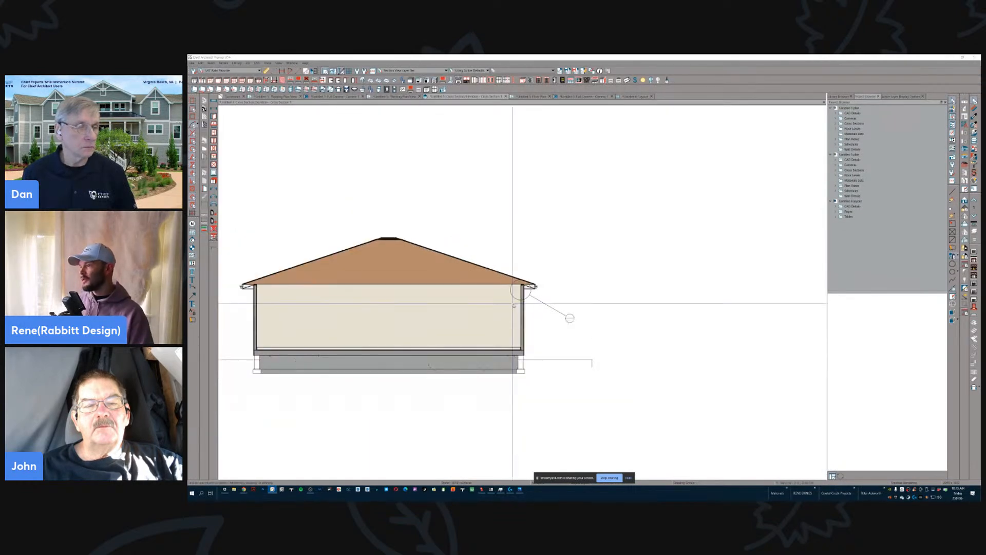
key(ctrl+l)
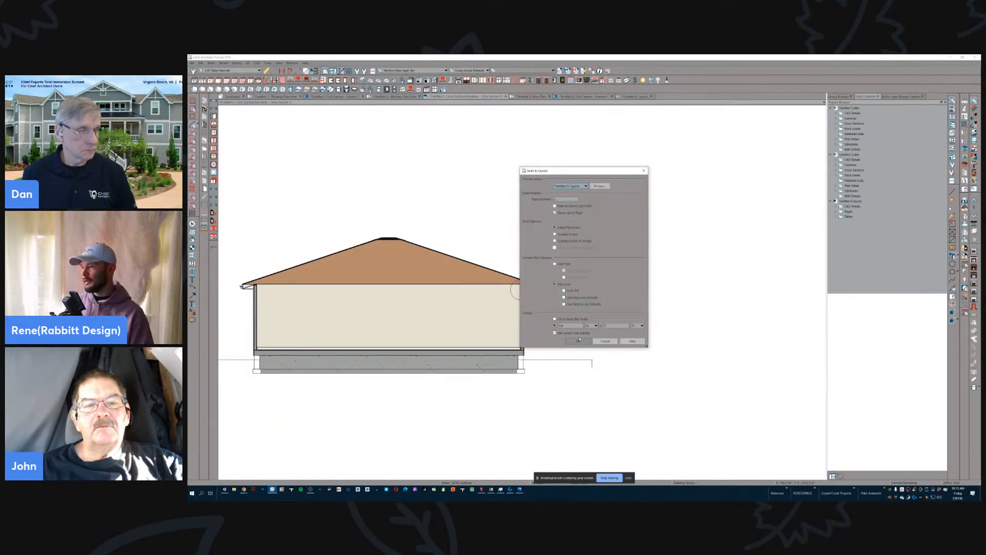
click(578, 341)
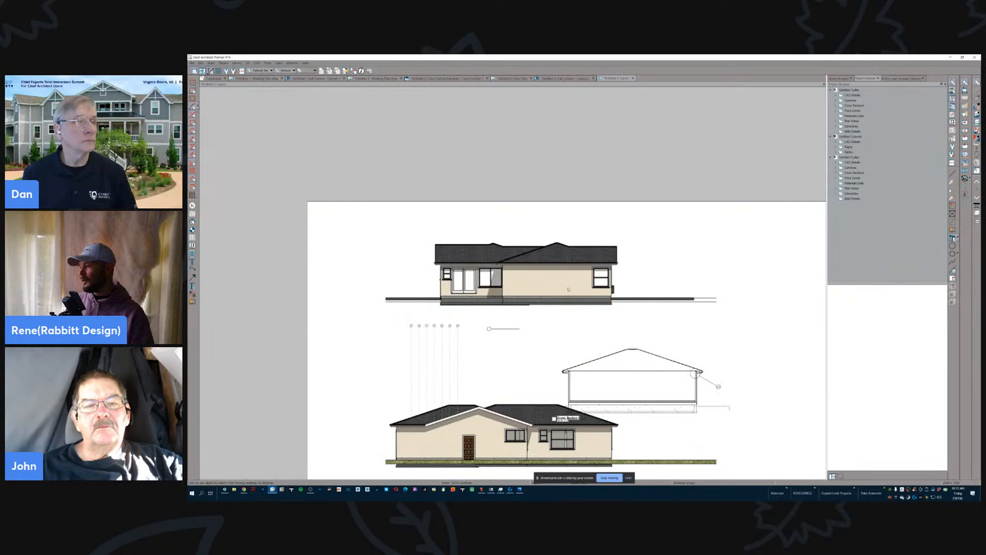
- Move the cross section's layout box to the right on page A-3, clear of the two elevations
scroll(568, 288, down, 2)
scroll(623, 374, up, 1)
click(619, 362)
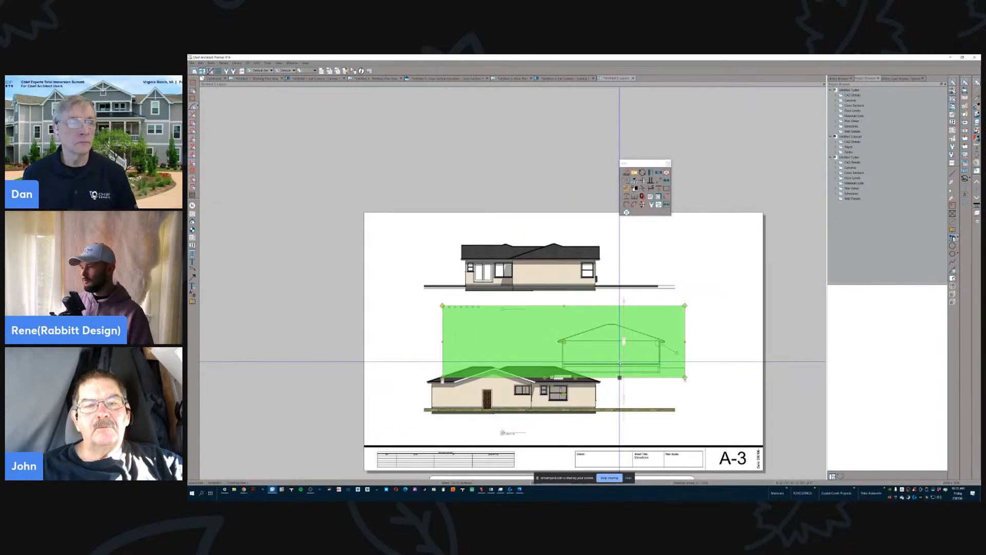
drag(565, 341, 653, 341)
- Set the cross section layout box's callout label to the %referenced_view_callout_label% macro and deselect the box
scroll(653, 343, up, 4)
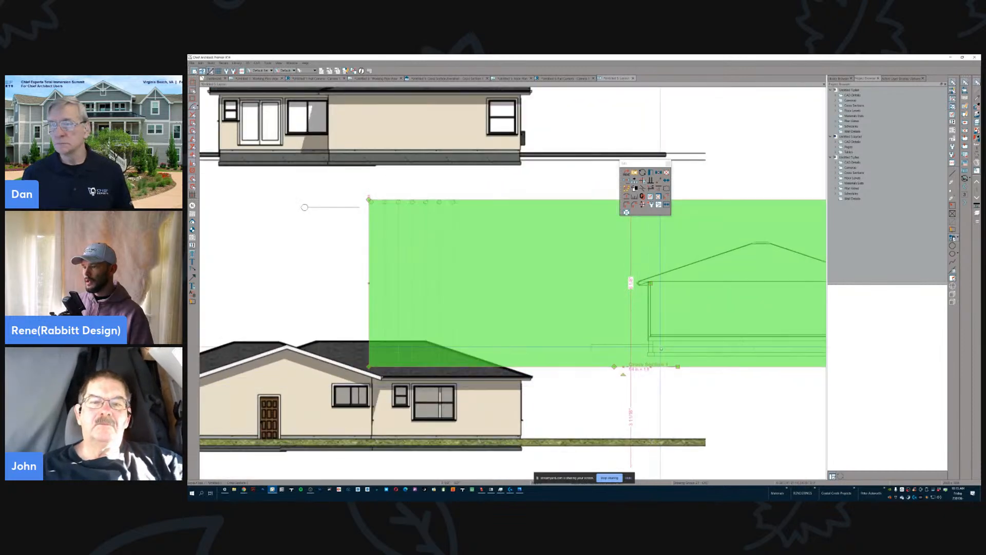
double_click(658, 348)
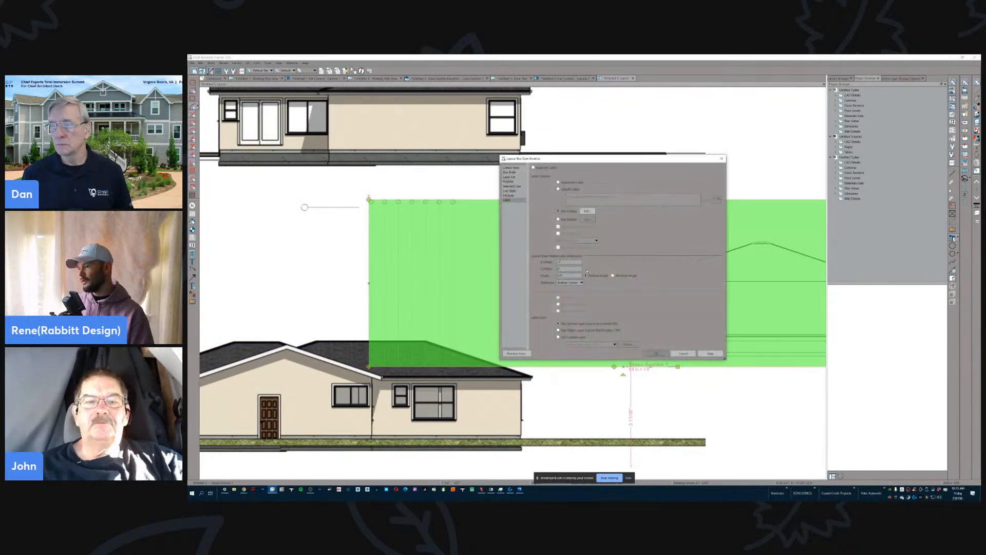
click(587, 211)
click(641, 186)
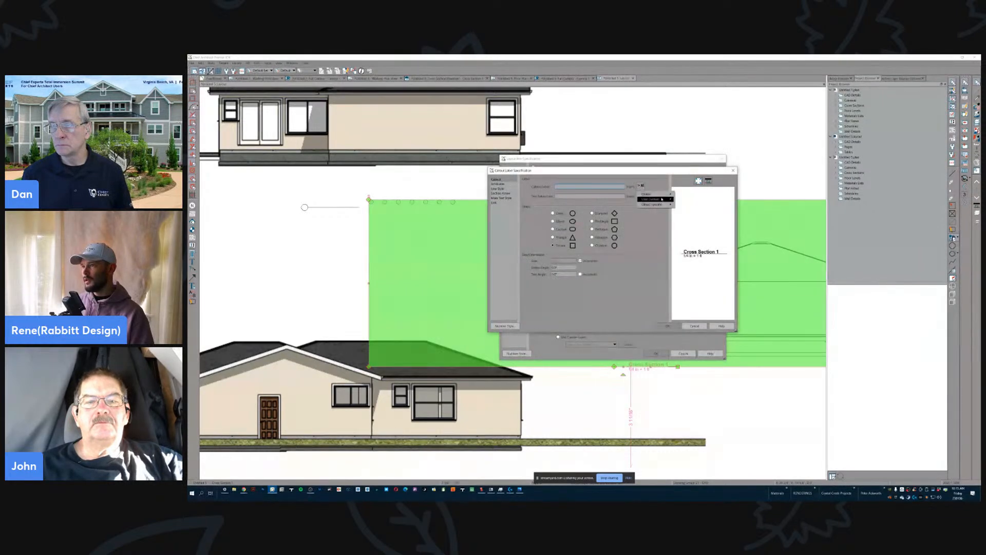
mouse_move(654, 204)
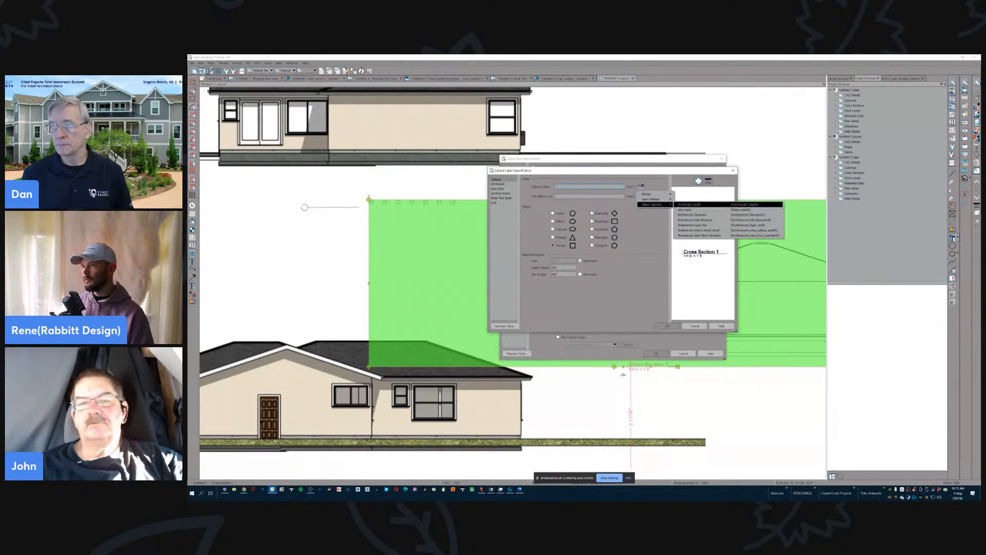
click(691, 230)
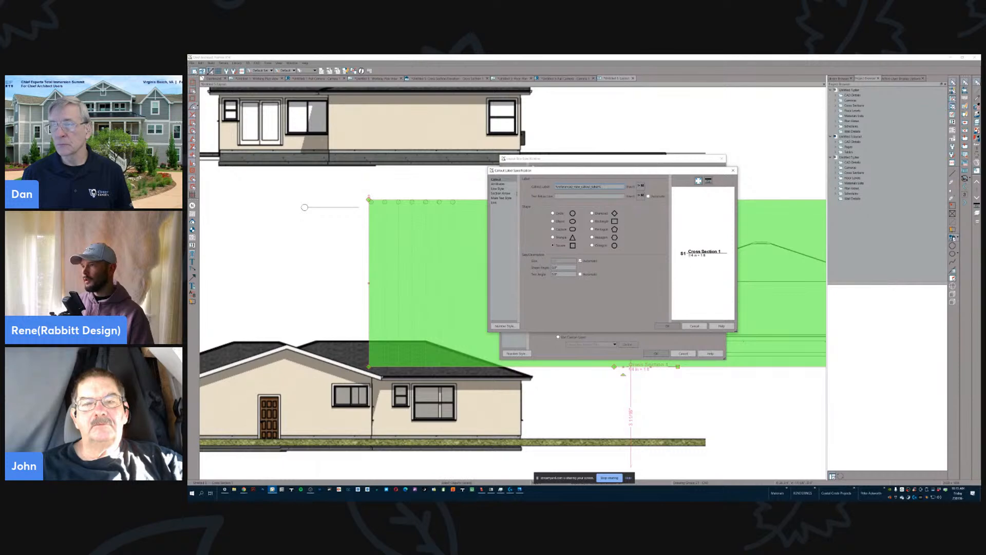
click(667, 326)
click(656, 354)
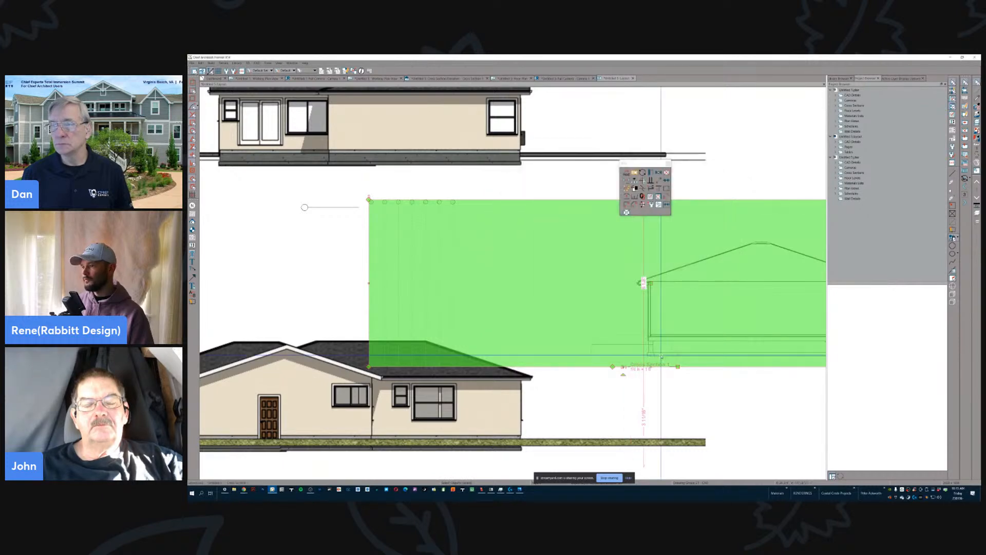
click(689, 388)
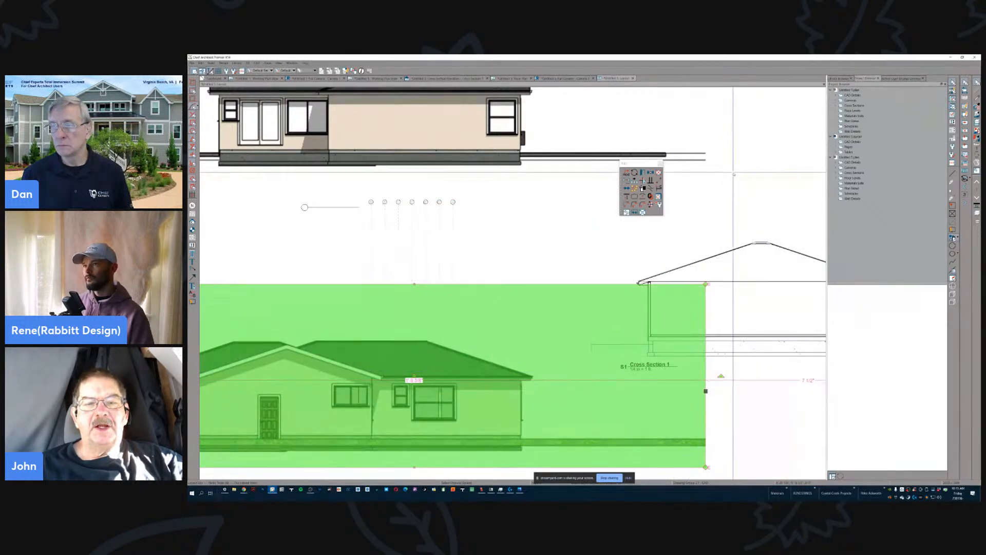
- Review the cross section layout box's label settings and close them without changes
click(770, 298)
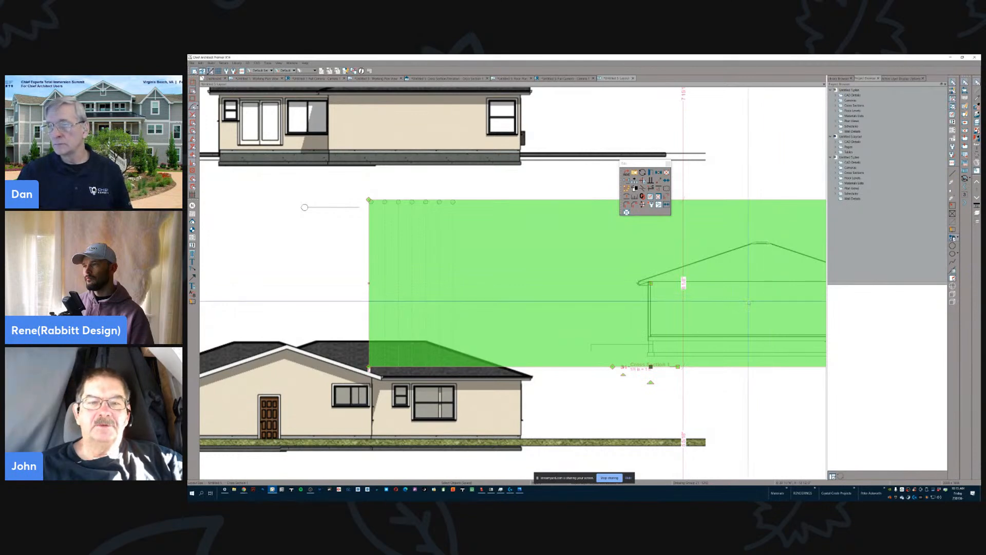
scroll(750, 302, down, 2)
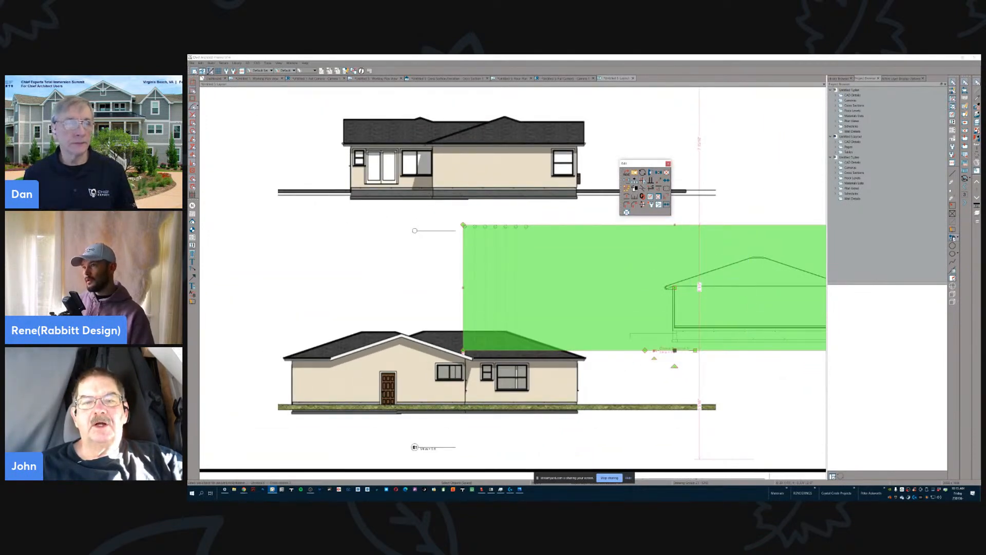
click(634, 172)
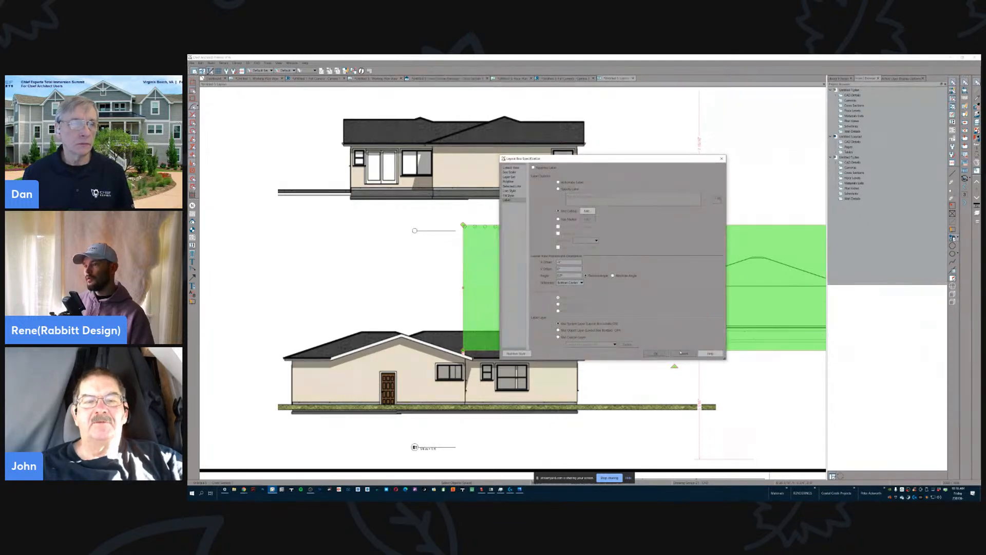
click(683, 354)
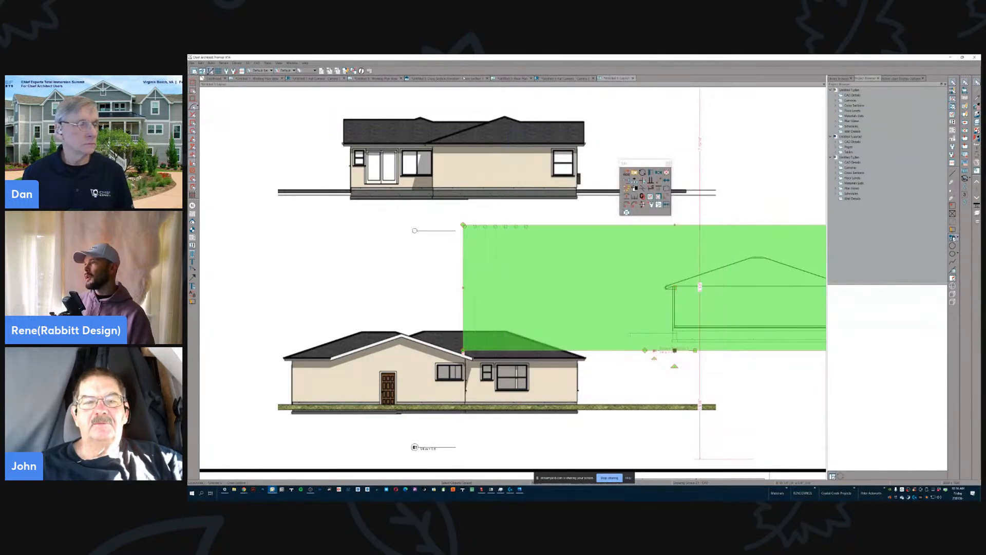
- Return to the Working Plan View and examine the cross section camera's callout label and page reference outside the wall
click(464, 79)
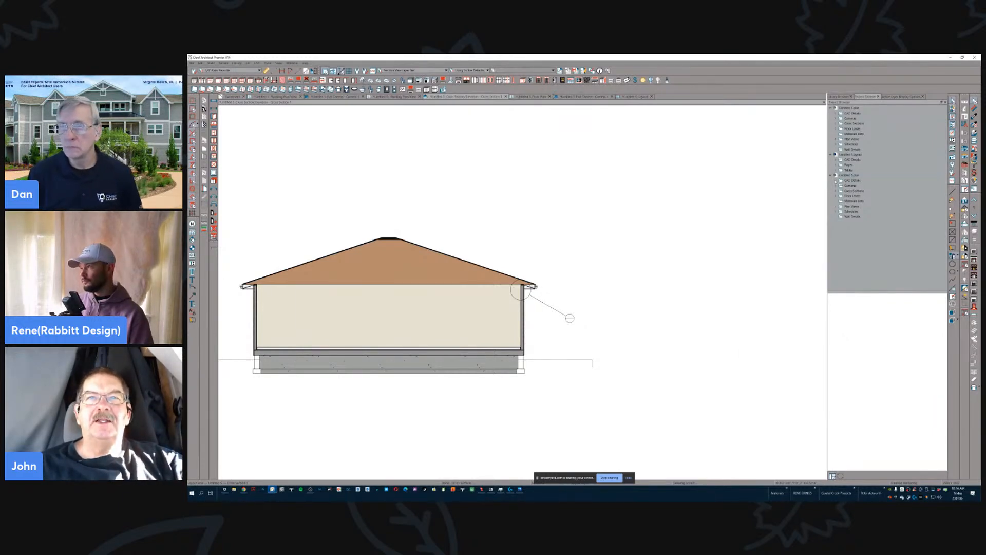
click(394, 96)
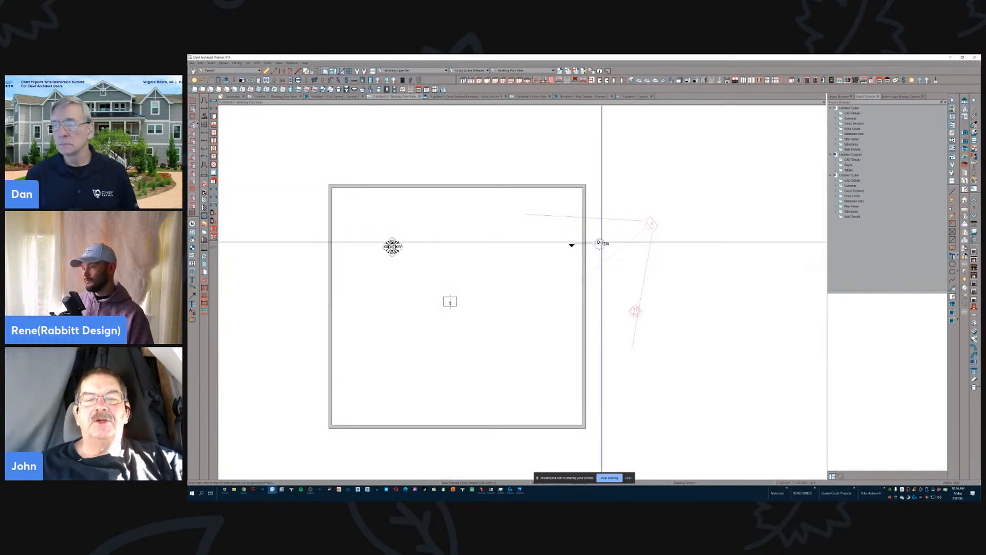
scroll(637, 315, up, 4)
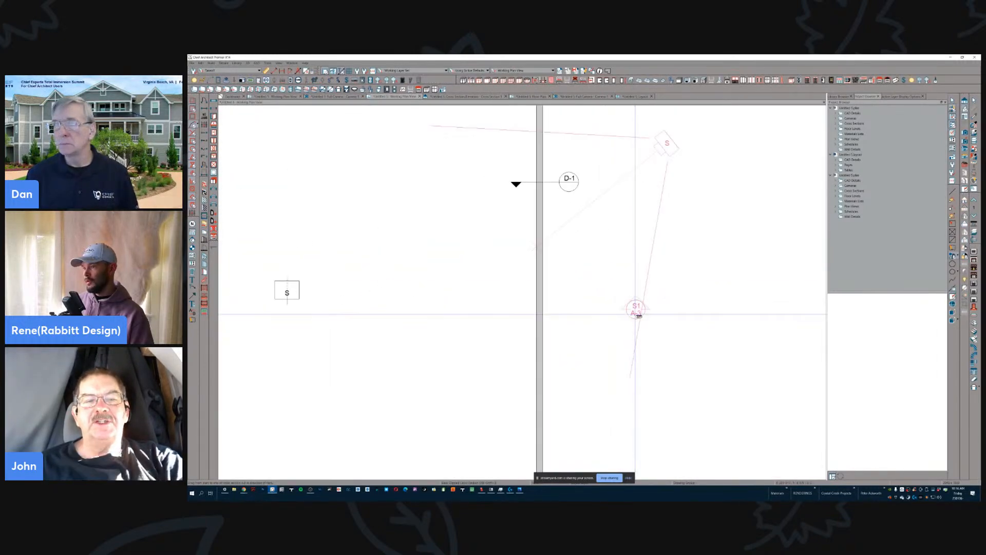
scroll(656, 307, up, 3)
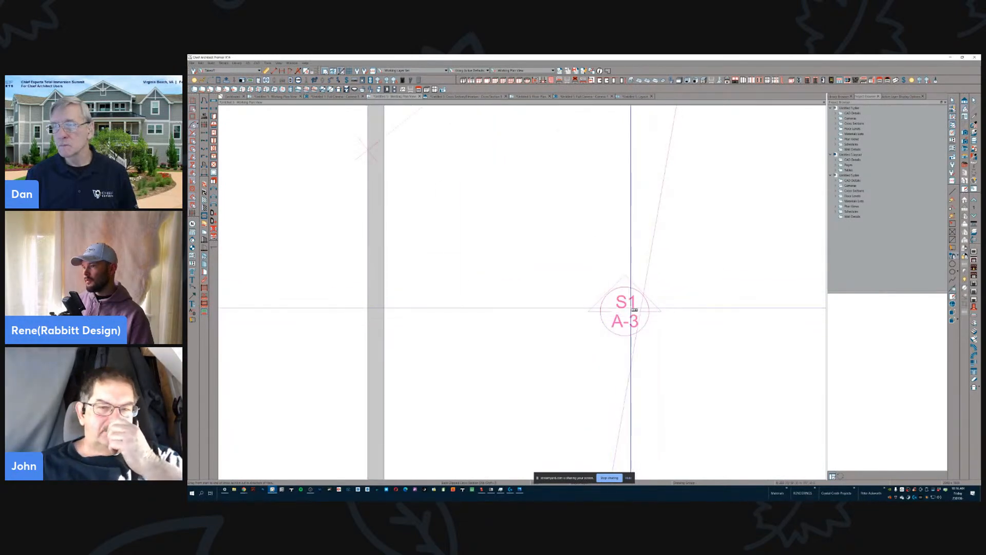
click(636, 314)
scroll(708, 289, down, 2)
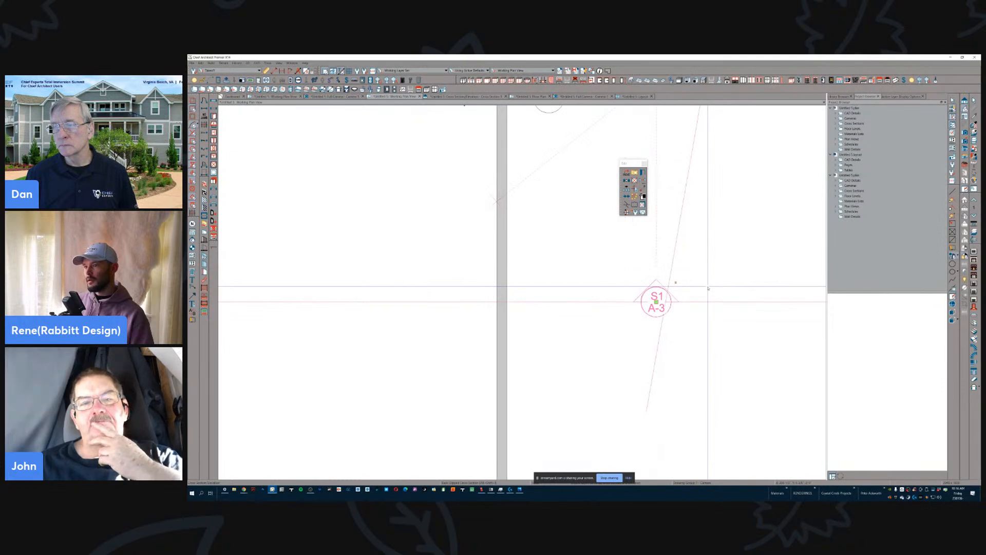
scroll(709, 289, up, 1)
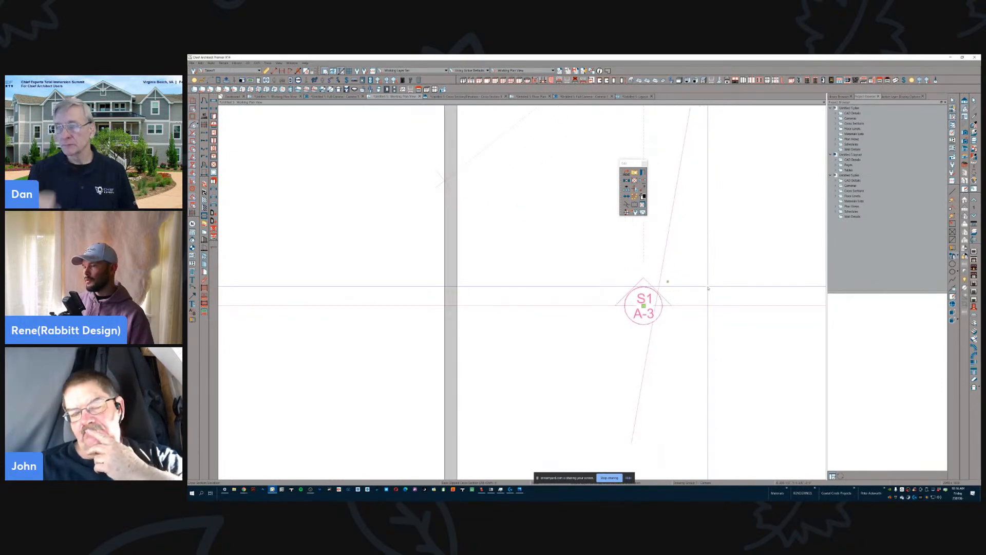
scroll(709, 288, down, 2)
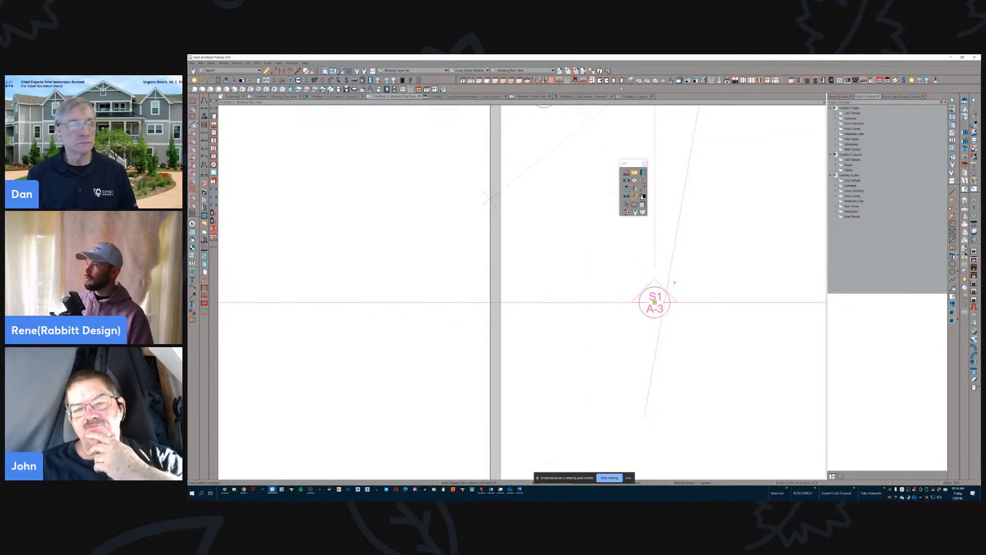
- Review the cross section camera's plan display settings, turning automatic Text Below Line off and back on before accepting
scroll(329, 267, down, 4)
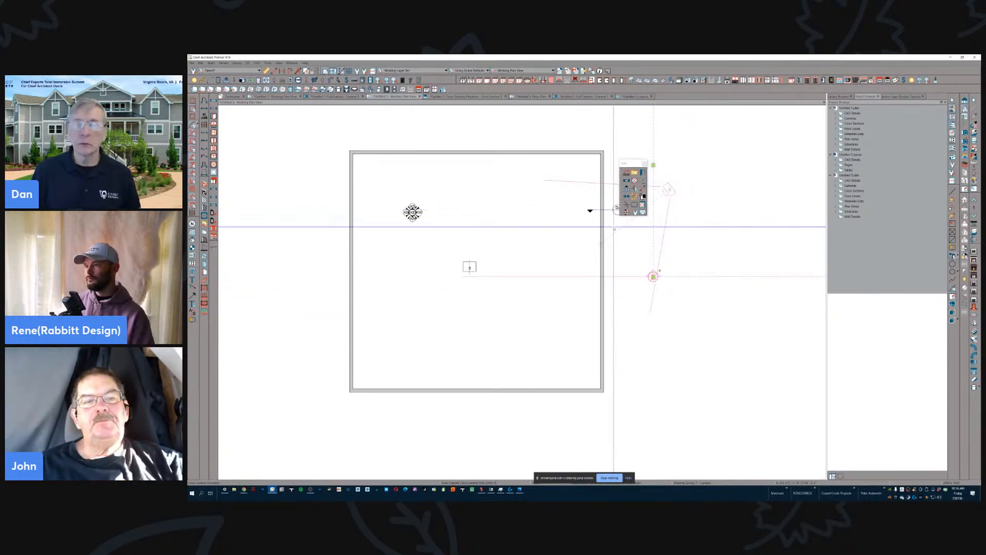
click(632, 164)
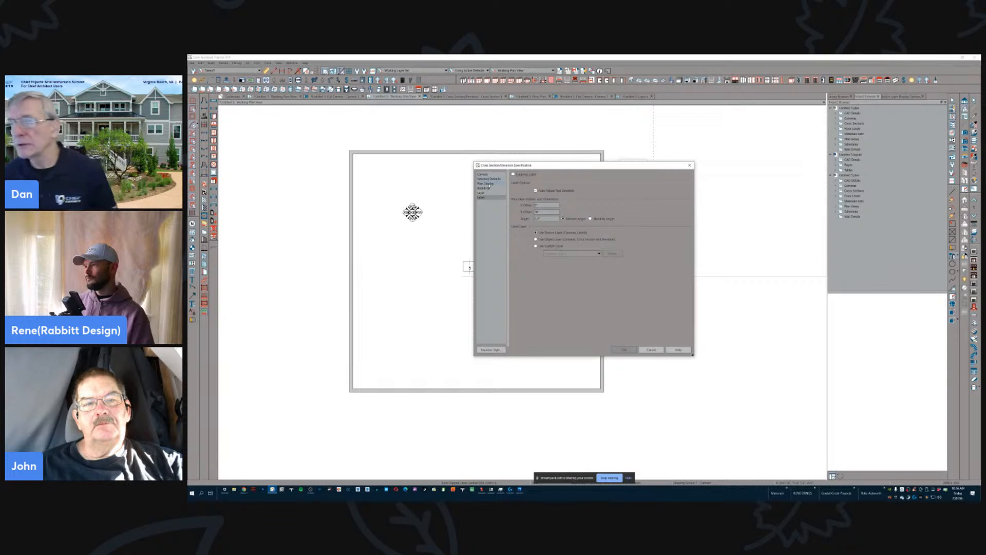
click(487, 184)
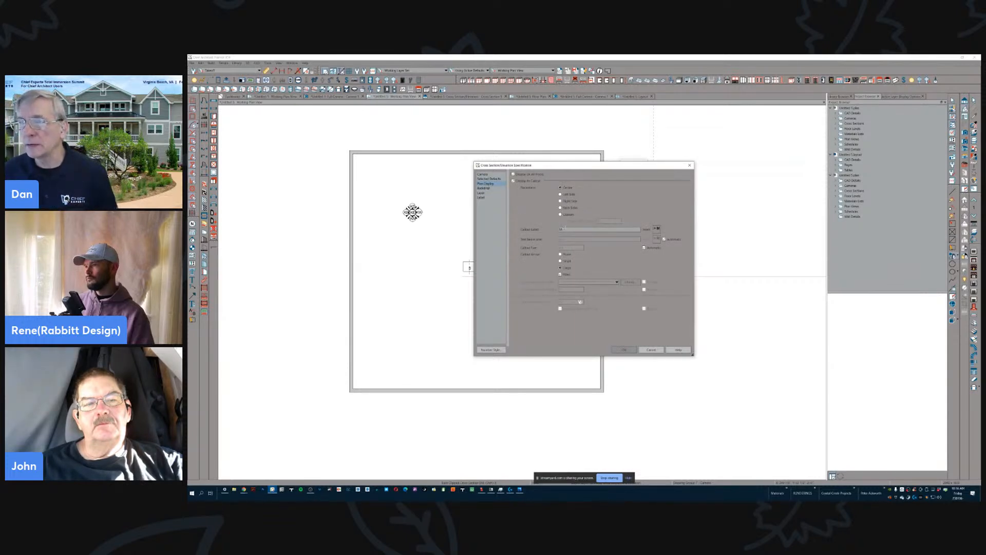
click(664, 239)
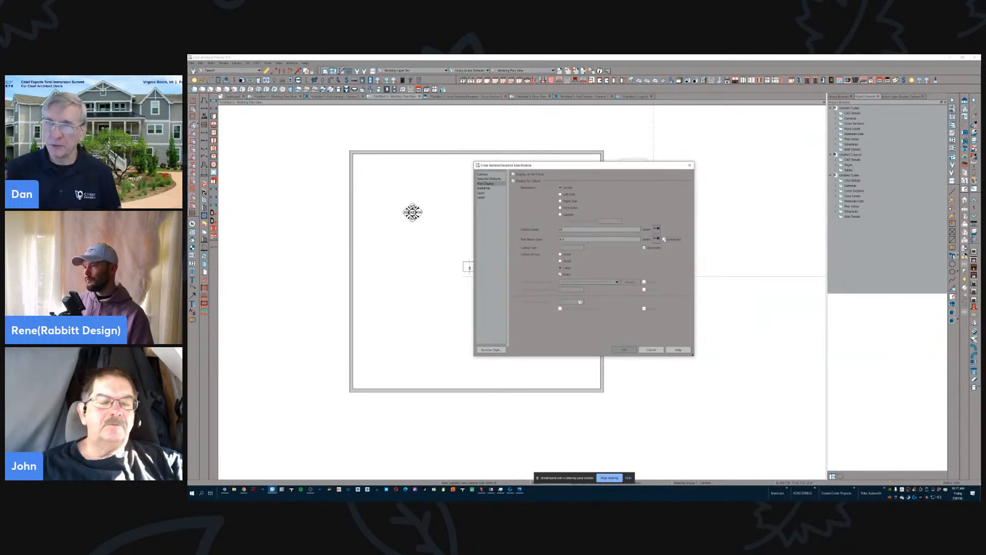
click(664, 240)
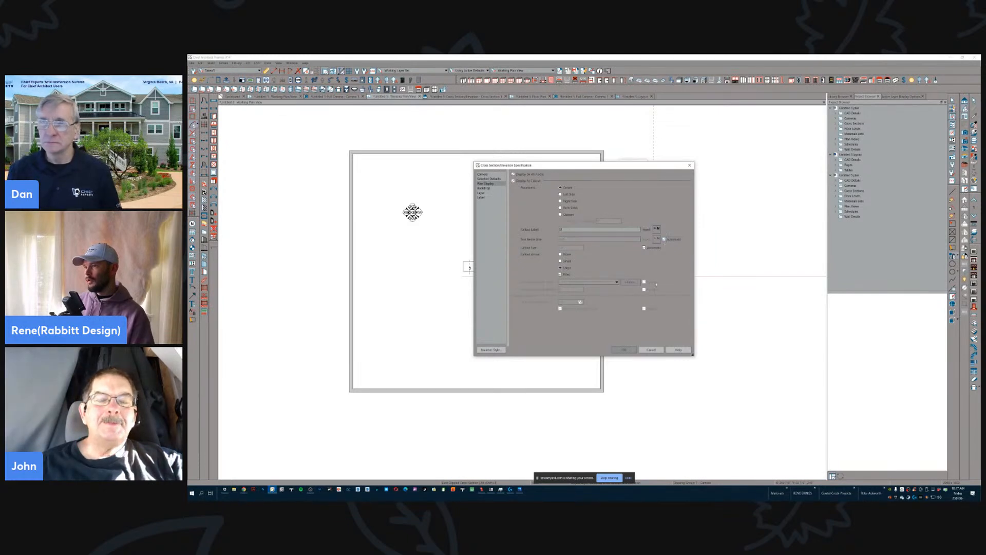
click(625, 350)
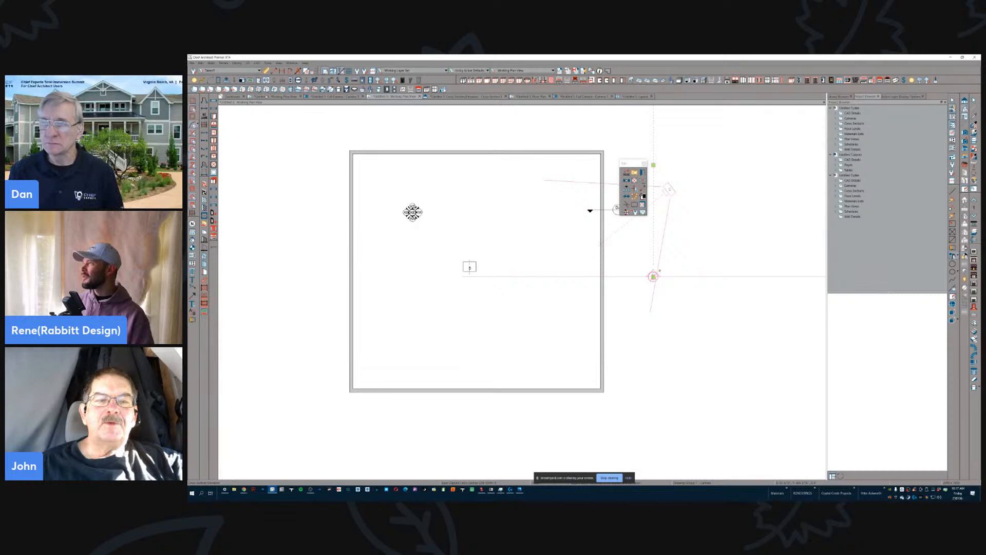
- On layout page A-3, repoint the Sheet Label System callout's leader from Elevations to the Proposed 1st Story Plan text
click(267, 97)
click(637, 96)
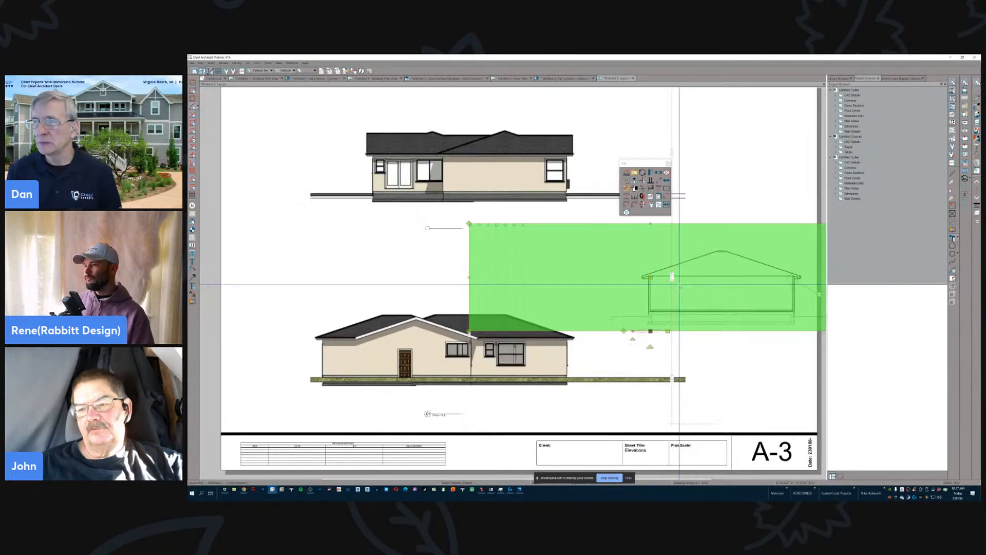
scroll(679, 284, down, 5)
scroll(579, 309, up, 6)
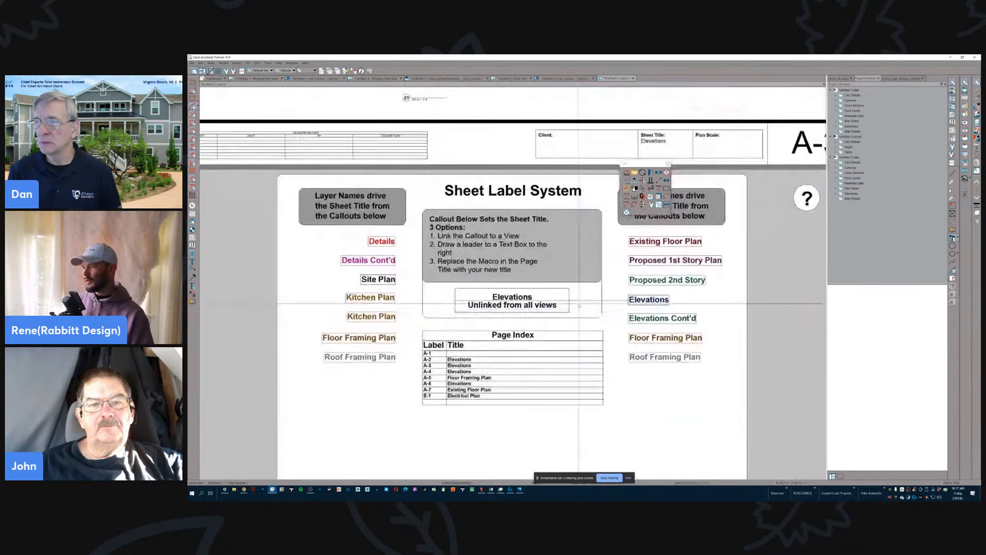
click(647, 300)
drag(649, 301, 675, 261)
scroll(545, 368, down, 3)
scroll(542, 368, up, 3)
scroll(538, 349, up, 2)
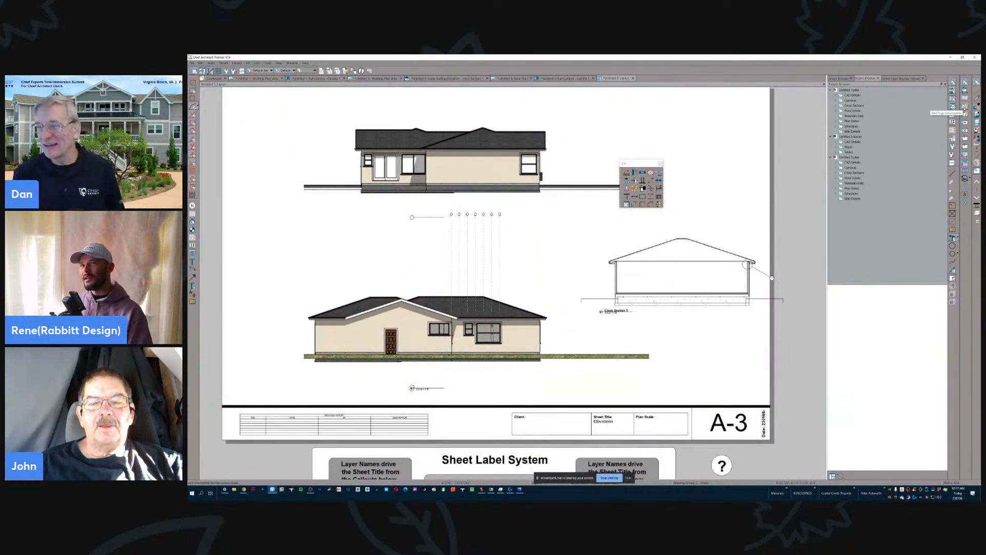
- Review the current layout page's label and title in the Layout Page Specification and close it without changes
click(964, 107)
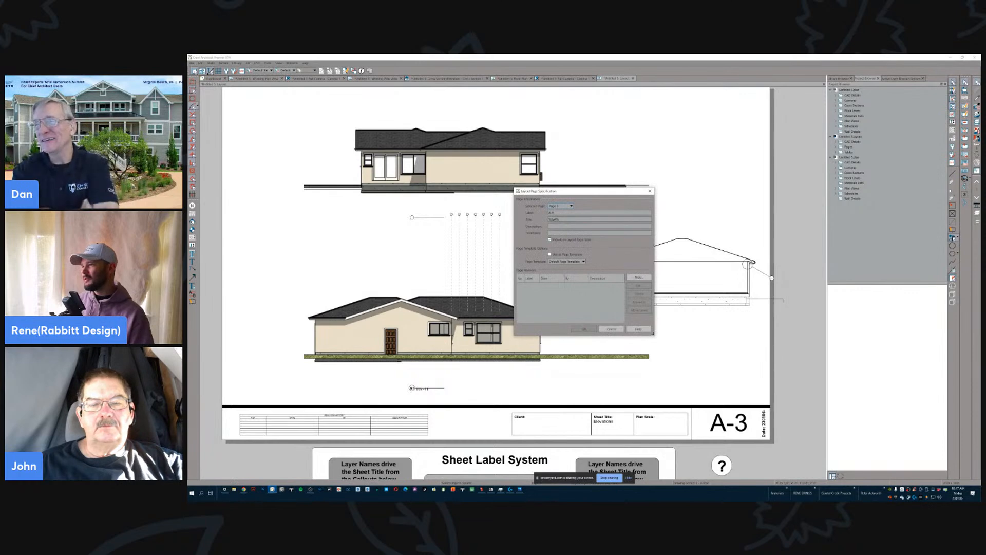
drag(563, 219, 479, 260)
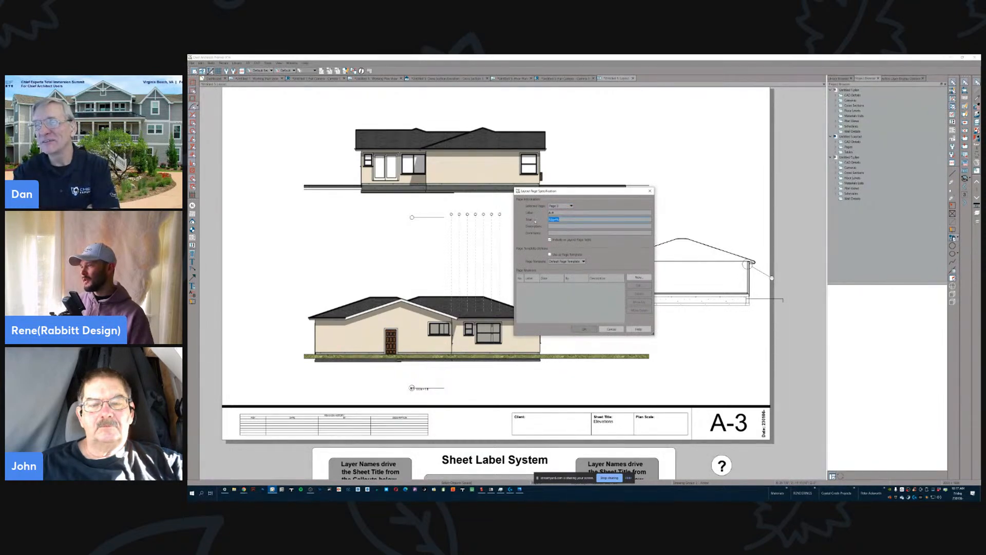
click(560, 219)
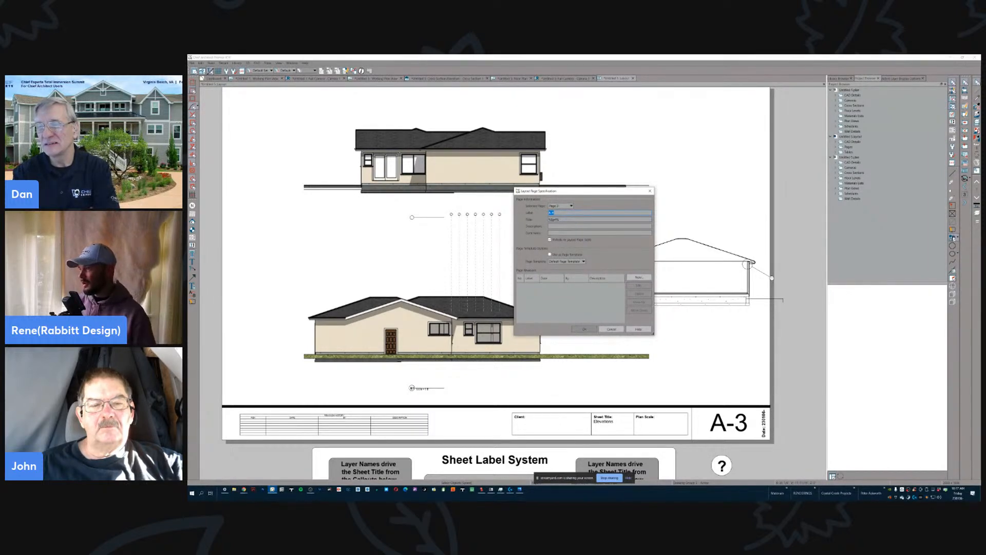
click(557, 213)
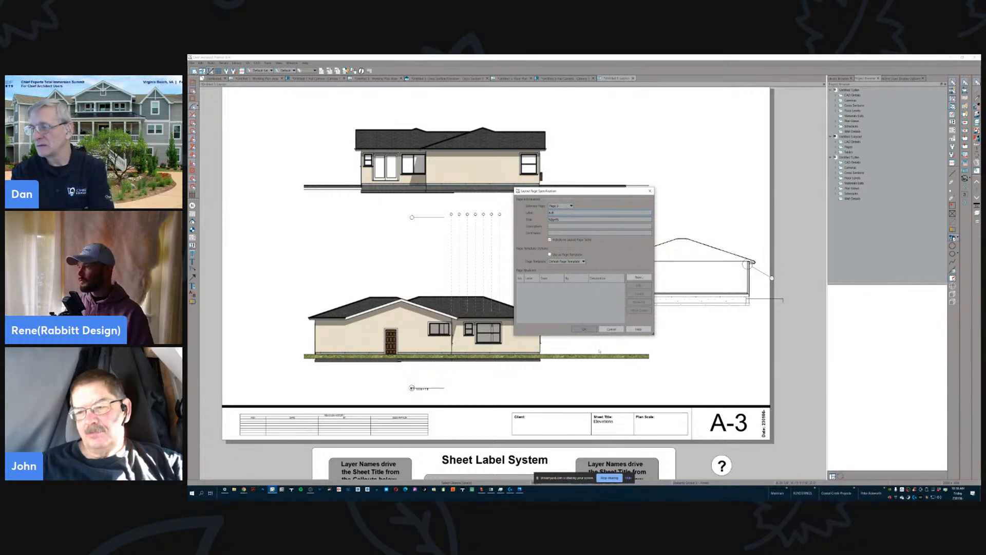
click(585, 328)
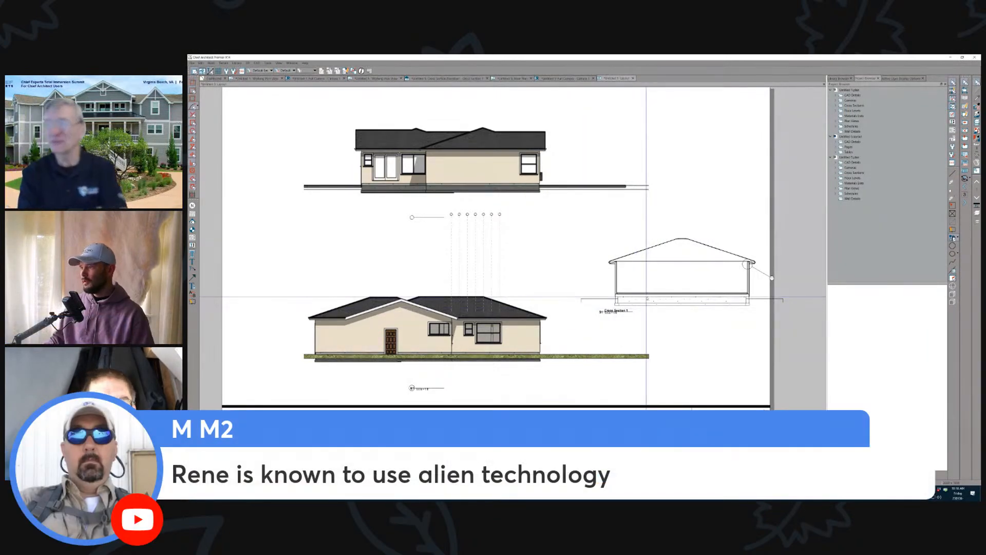
scroll(647, 296, down, 1)
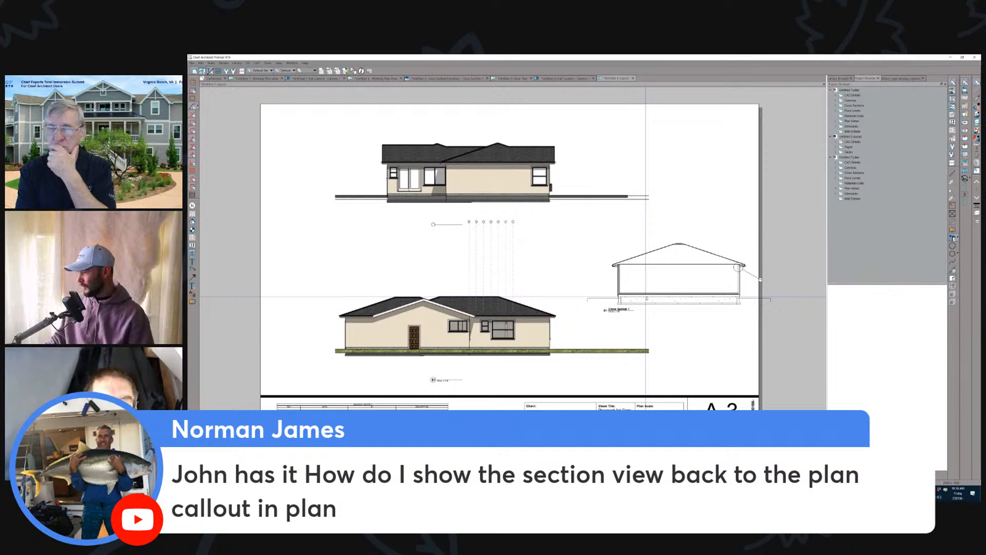
- Compare the cross section layout box's callout label on page A-3 with its camera callout in the Working Plan View
click(638, 265)
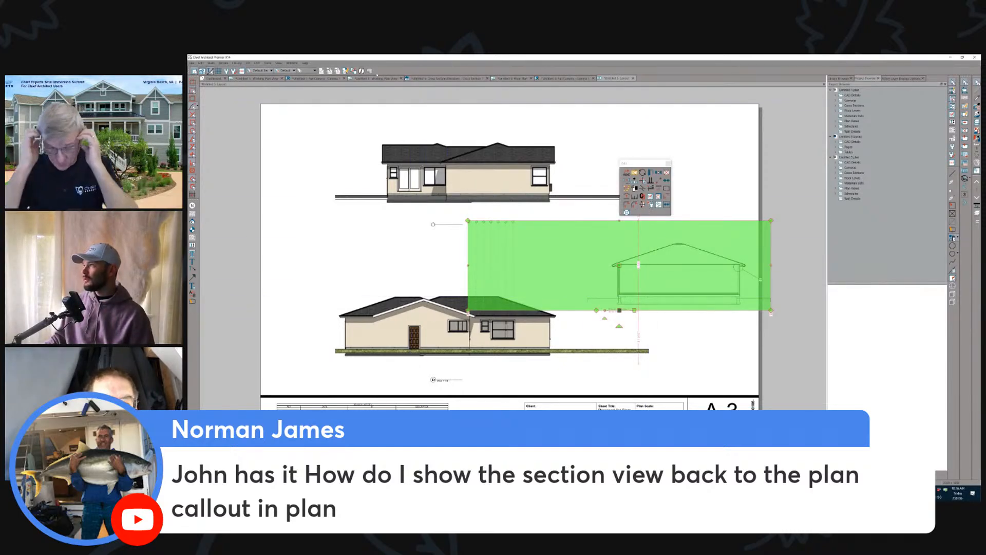
click(378, 80)
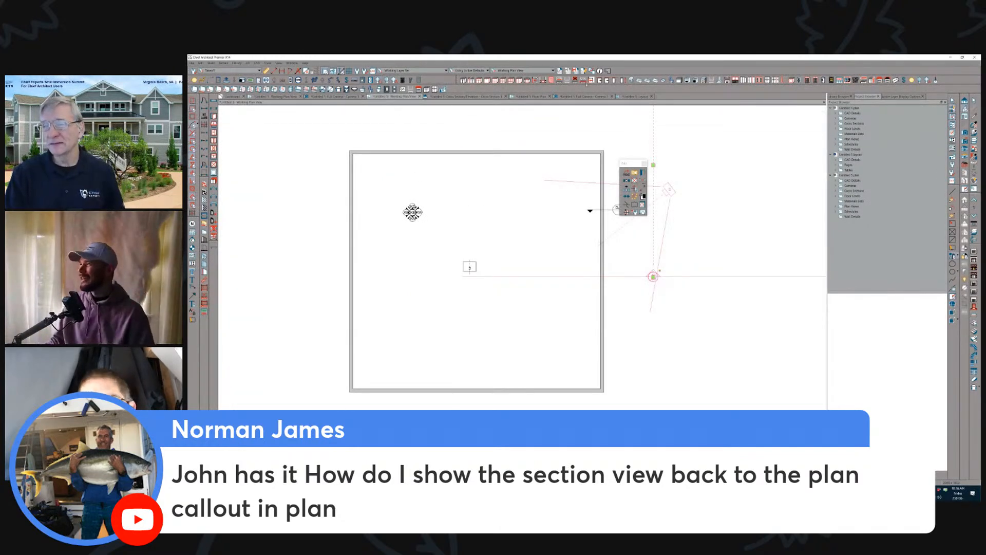
click(638, 96)
click(660, 280)
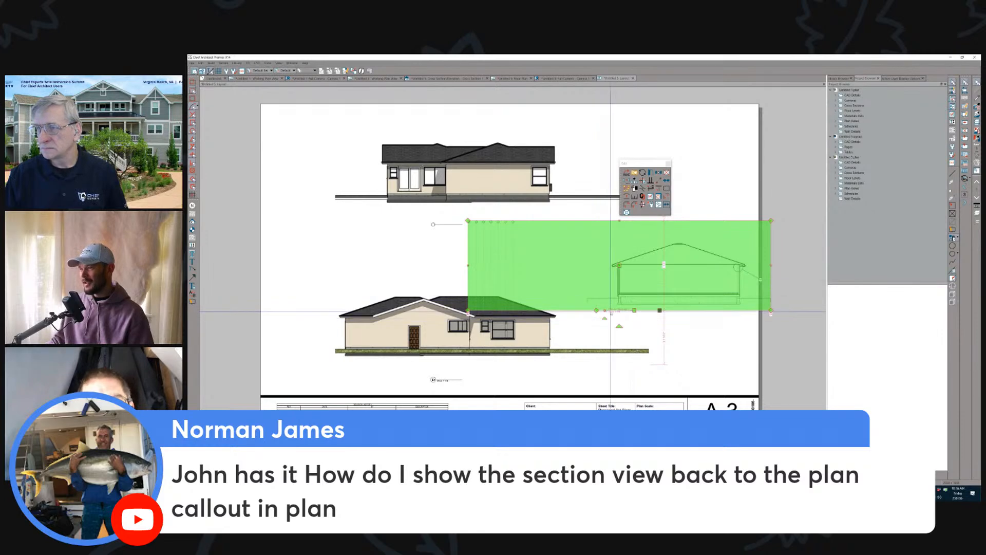
scroll(610, 293, up, 3)
scroll(590, 317, up, 5)
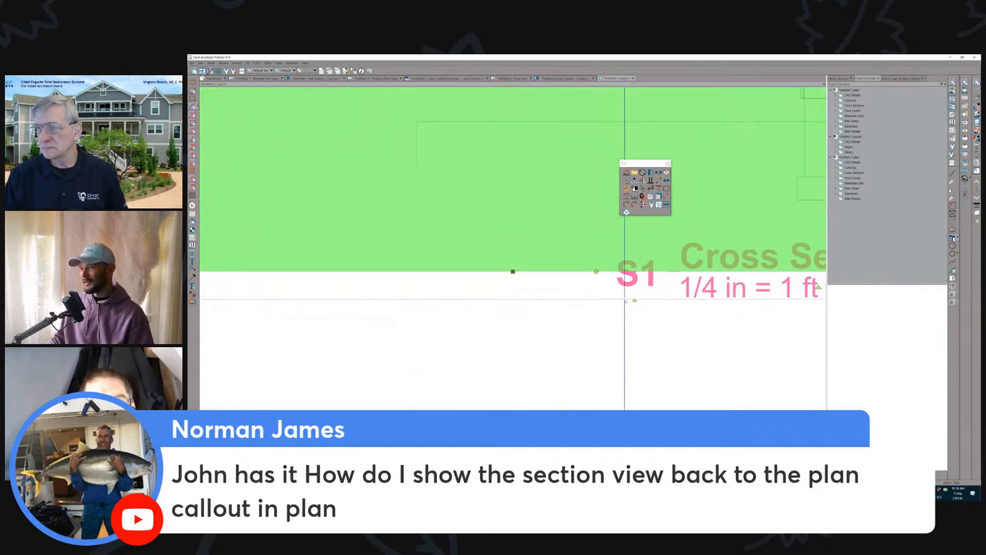
scroll(627, 308, down, 3)
scroll(627, 307, down, 5)
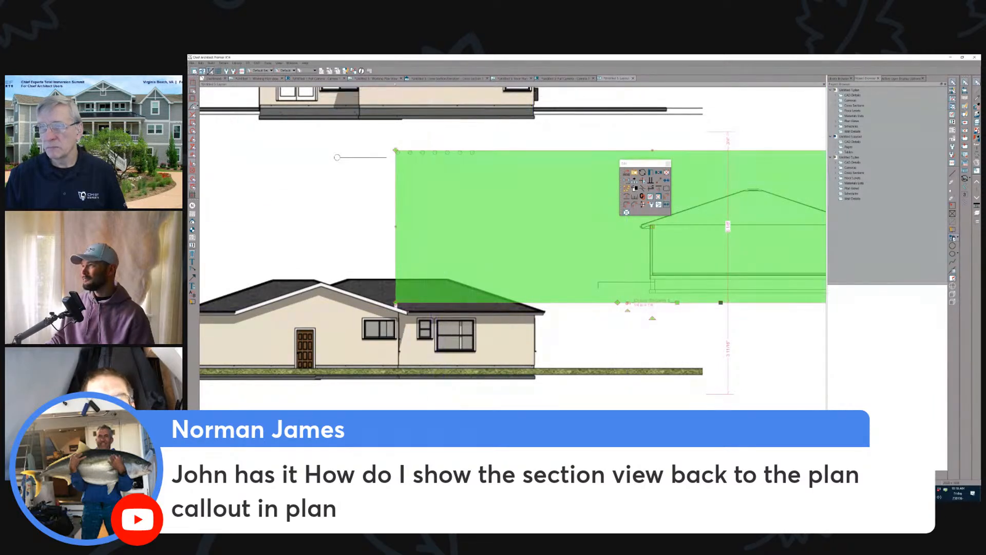
click(382, 78)
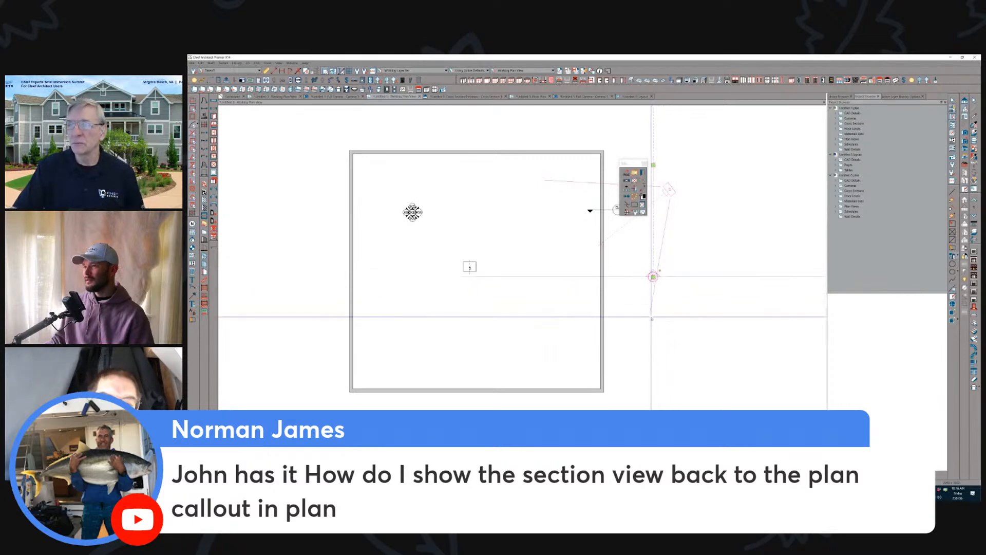
scroll(734, 284, up, 3)
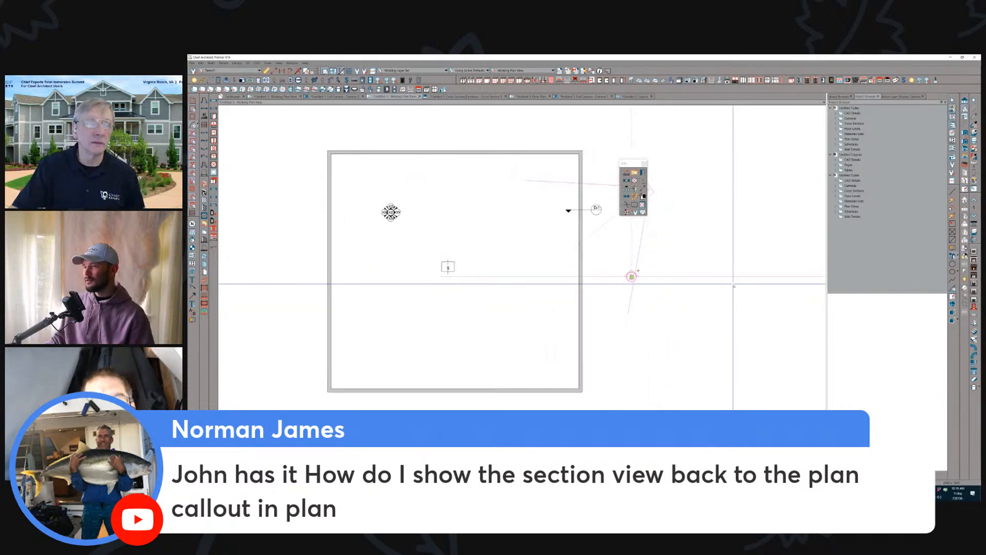
middle_drag(733, 284, 730, 285)
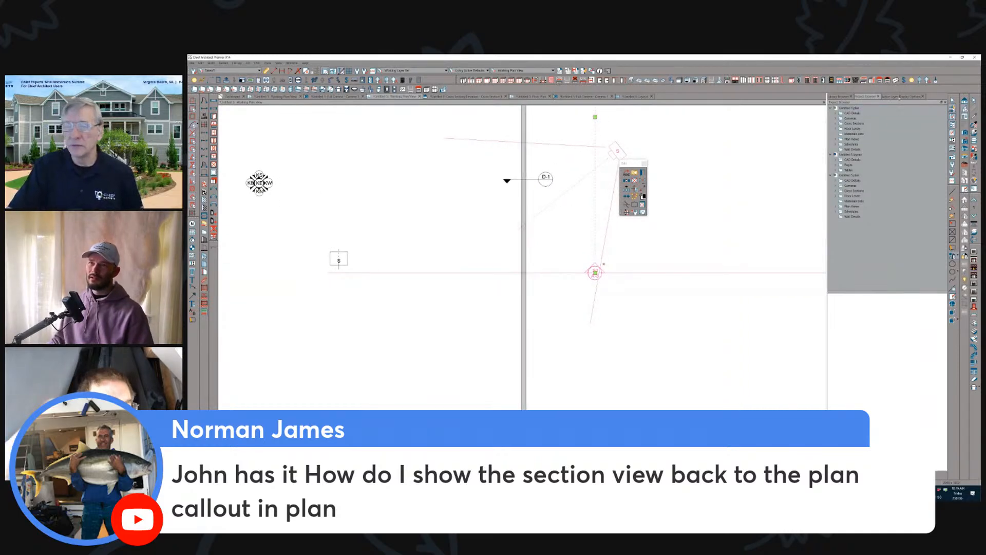
- Edit Cross Section 1 from the Project Browser and set its callout label to "Whatever"
click(901, 97)
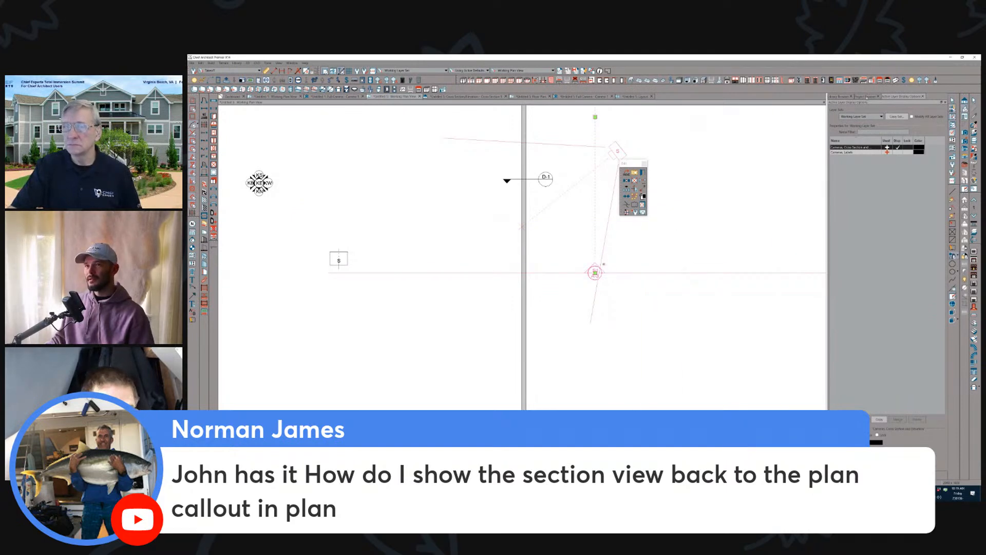
click(868, 97)
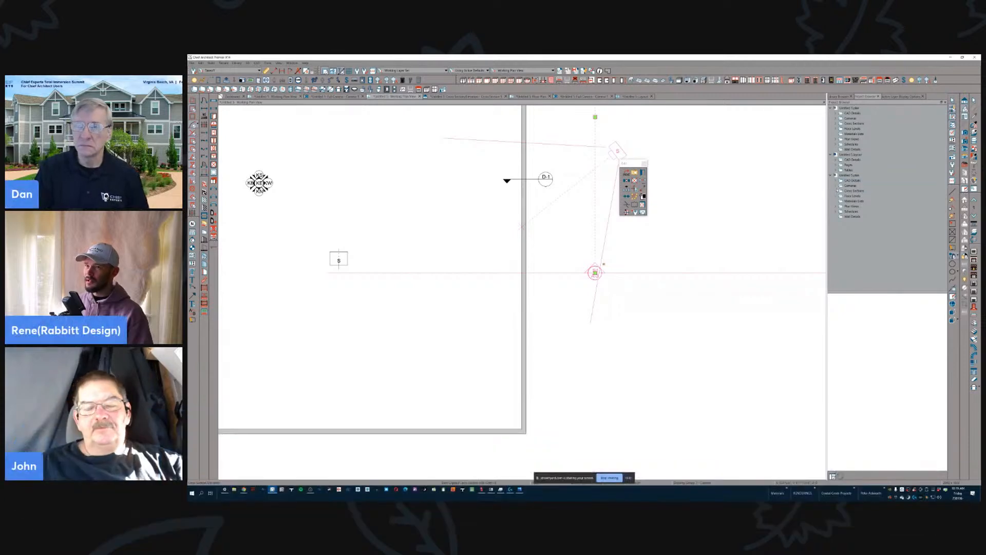
click(836, 191)
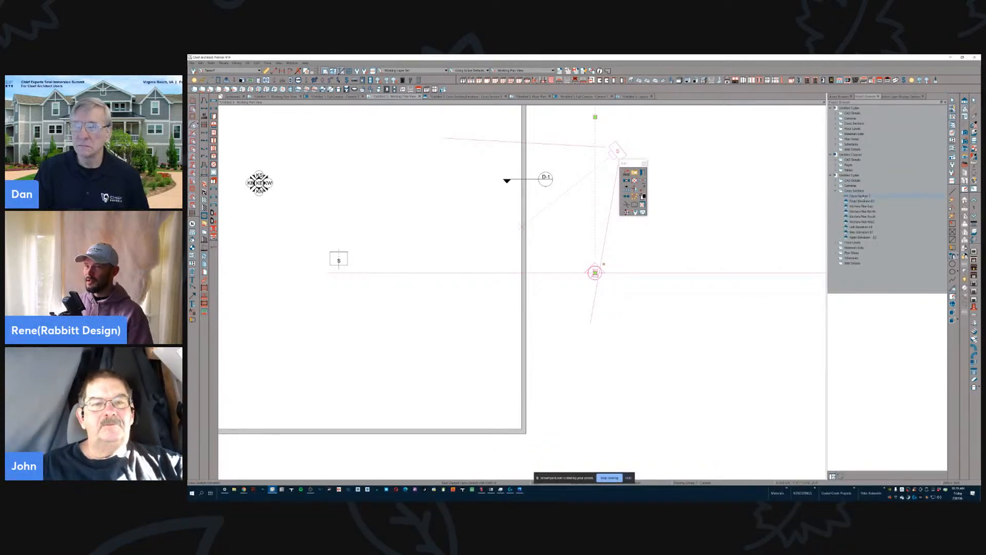
click(858, 197)
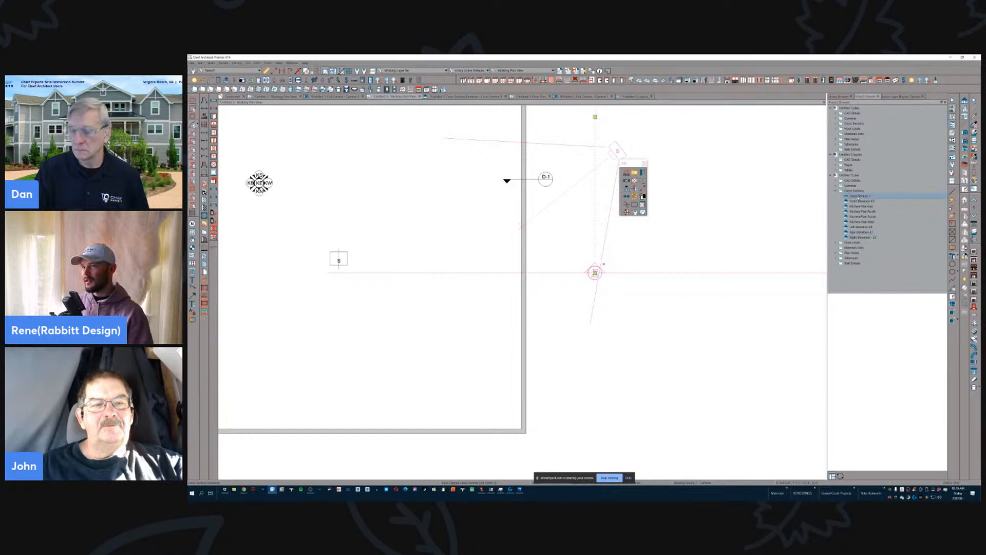
right_click(864, 197)
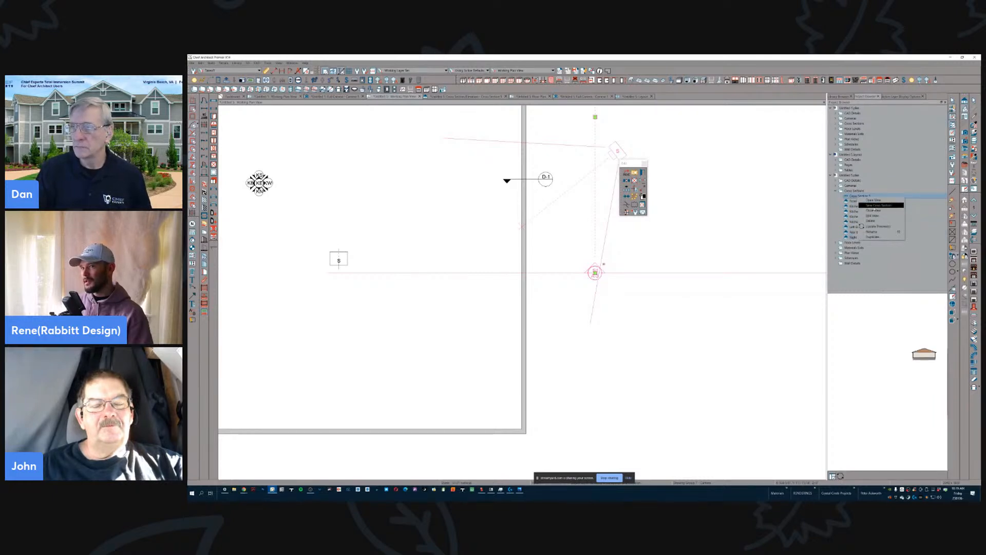
click(880, 216)
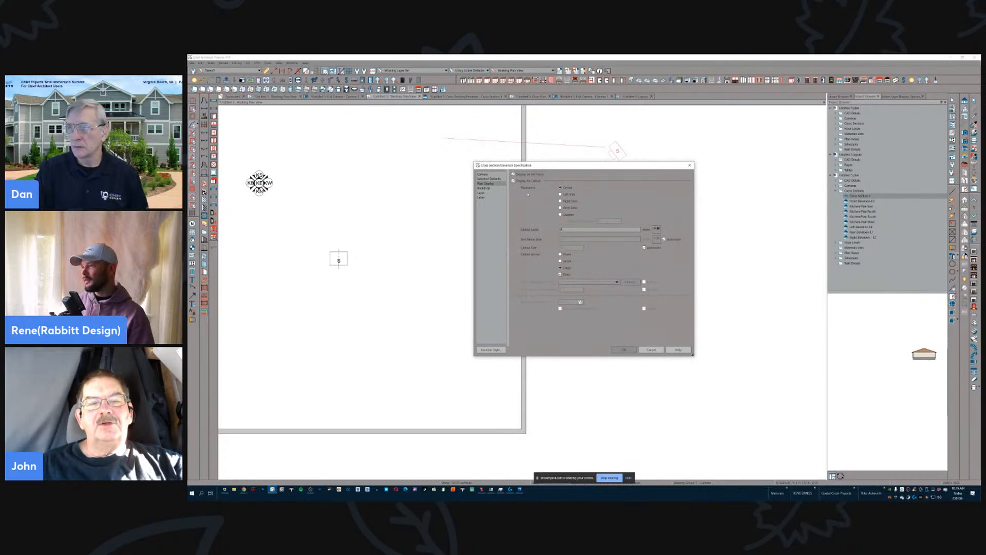
text(Whatever)
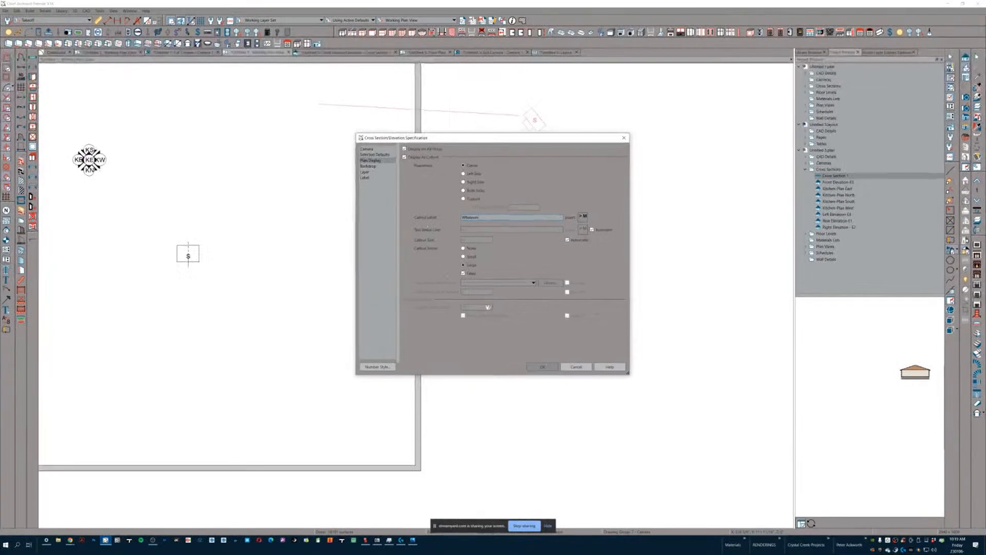
click(540, 367)
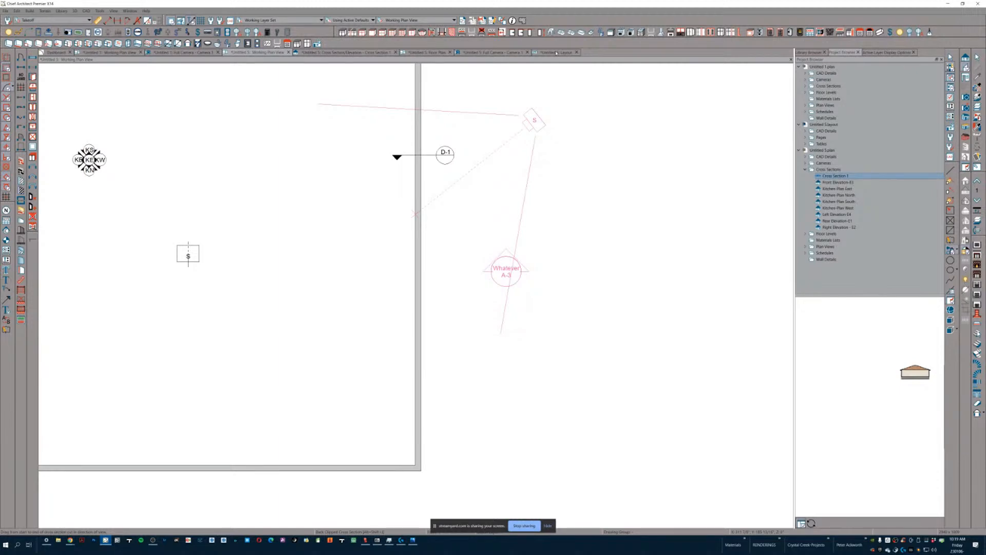
- Turn off automatic Text Below Line for Cross Section 1's callout and set the text to "A-3,A-4"
right_click(879, 177)
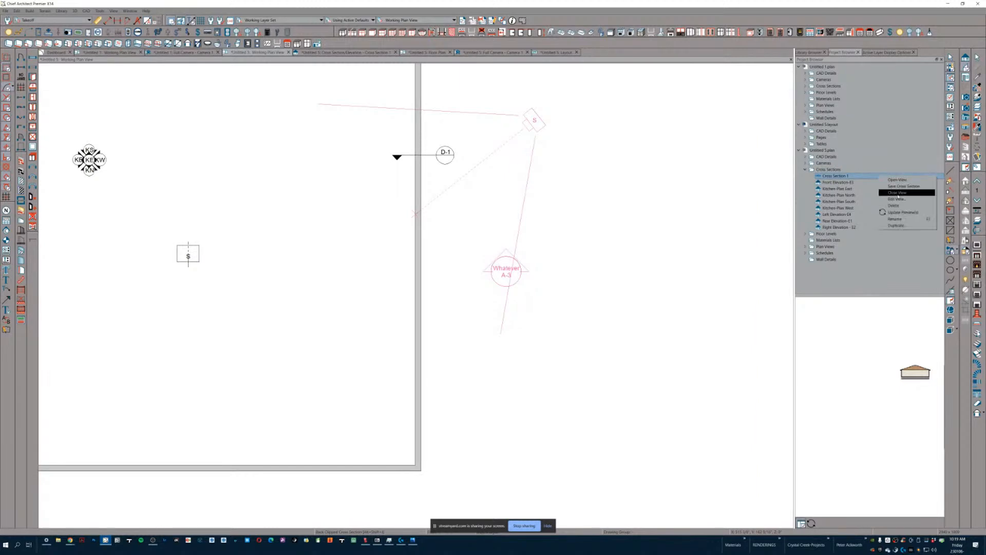
click(900, 202)
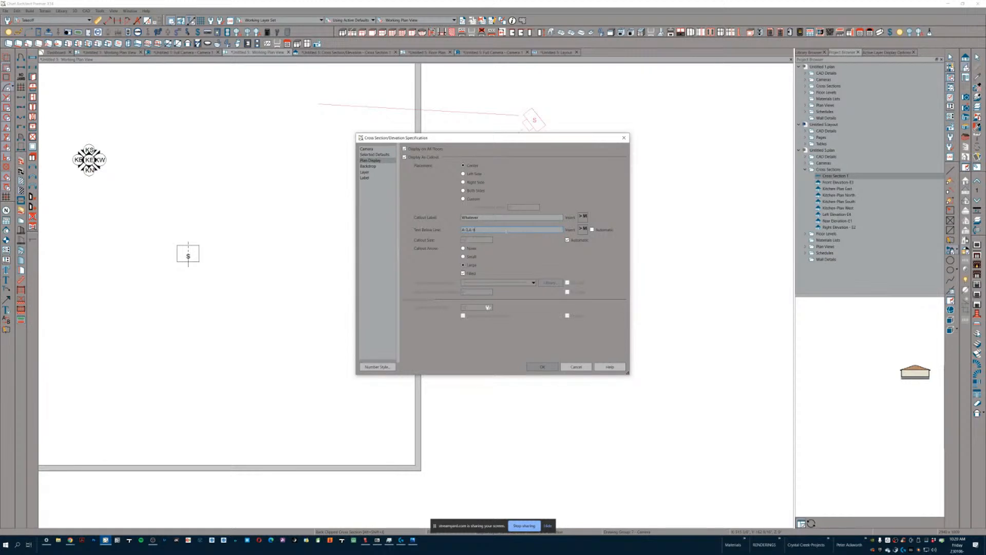
click(543, 368)
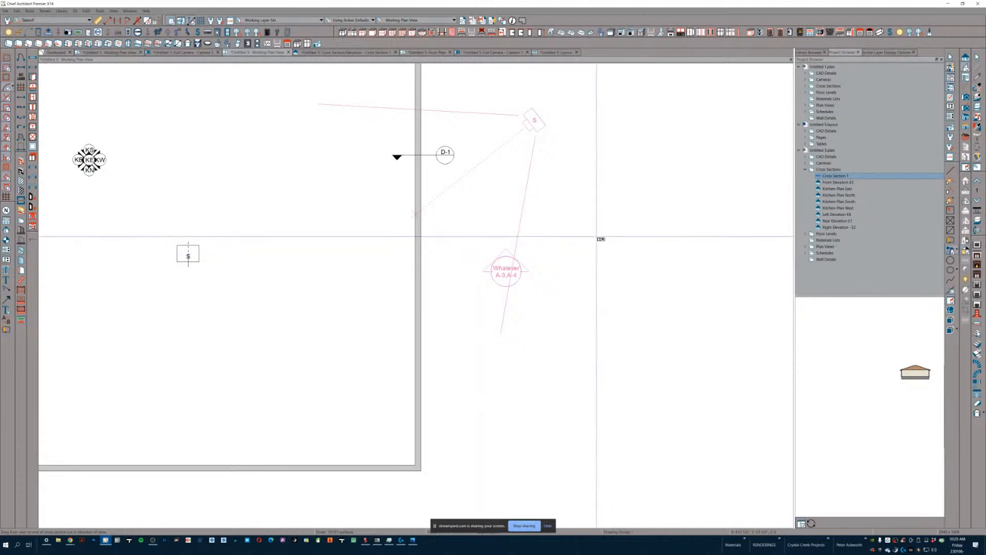
scroll(586, 234, down, 2)
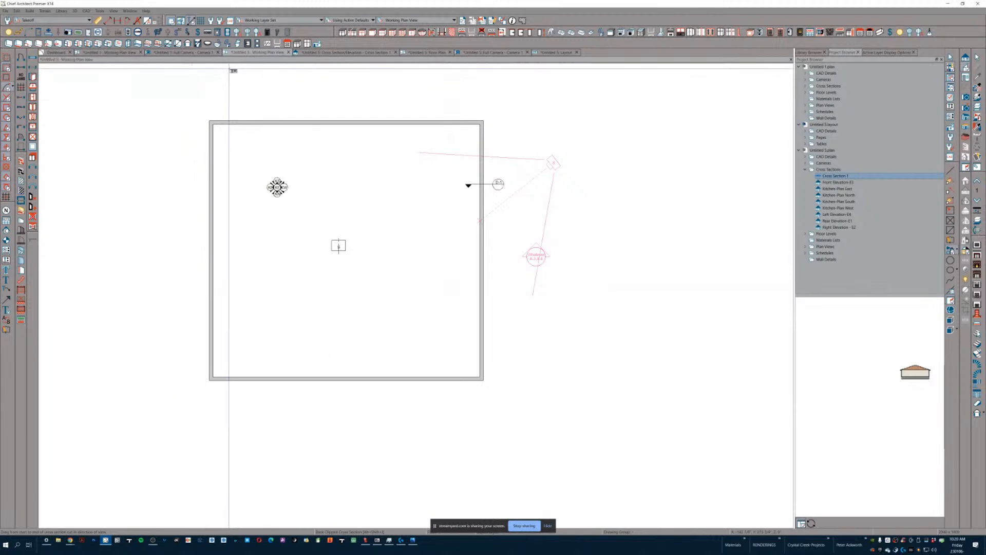
- Close the plan and section views and the layout, discarding the layout's changes
right_click(423, 227)
click(396, 227)
right_click(563, 283)
click(537, 284)
right_click(419, 308)
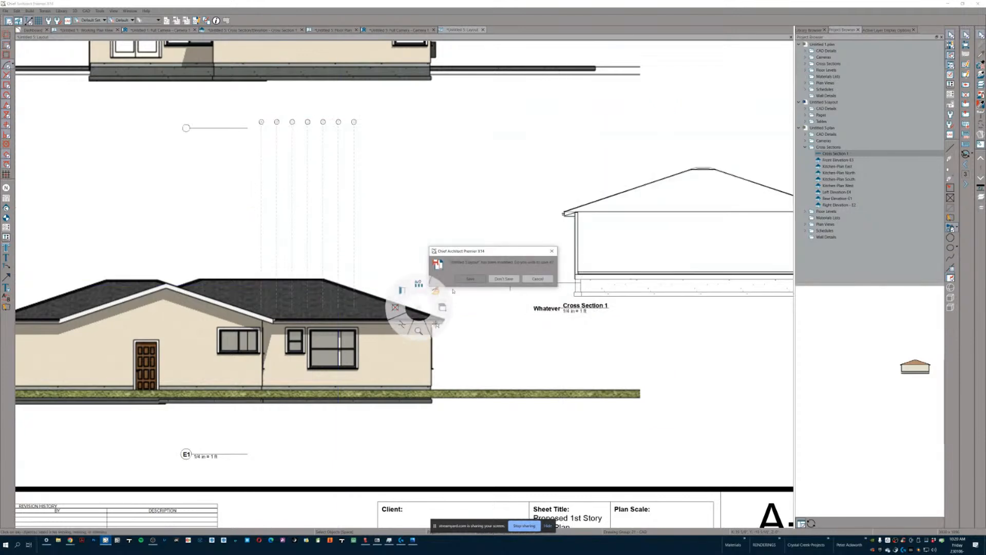
click(501, 279)
- Close the next open plan views and discard the changes to the first untitled plan
right_click(499, 285)
click(476, 284)
right_click(501, 286)
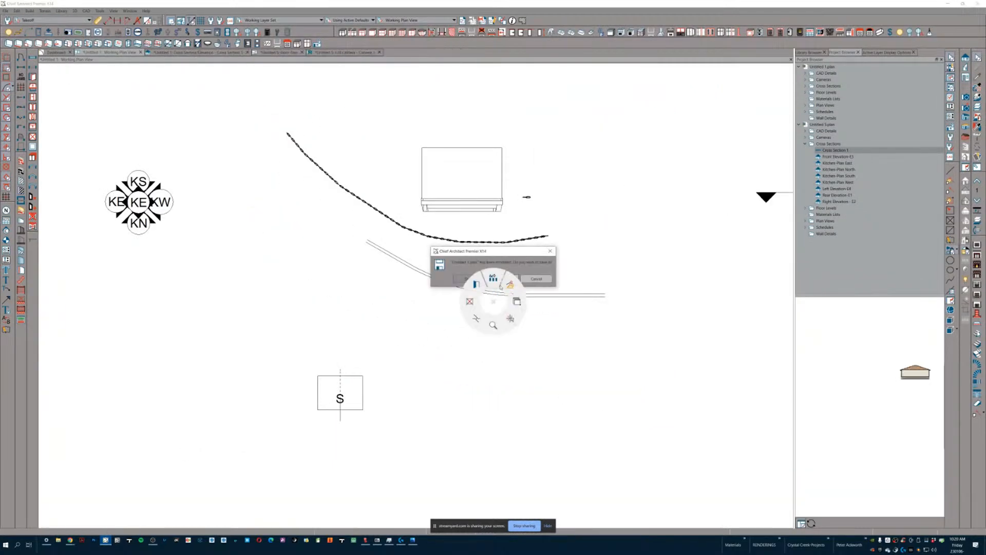
click(501, 278)
- Close the remaining camera and floor plan views, discarding the last open plan's changes
right_click(501, 277)
click(478, 276)
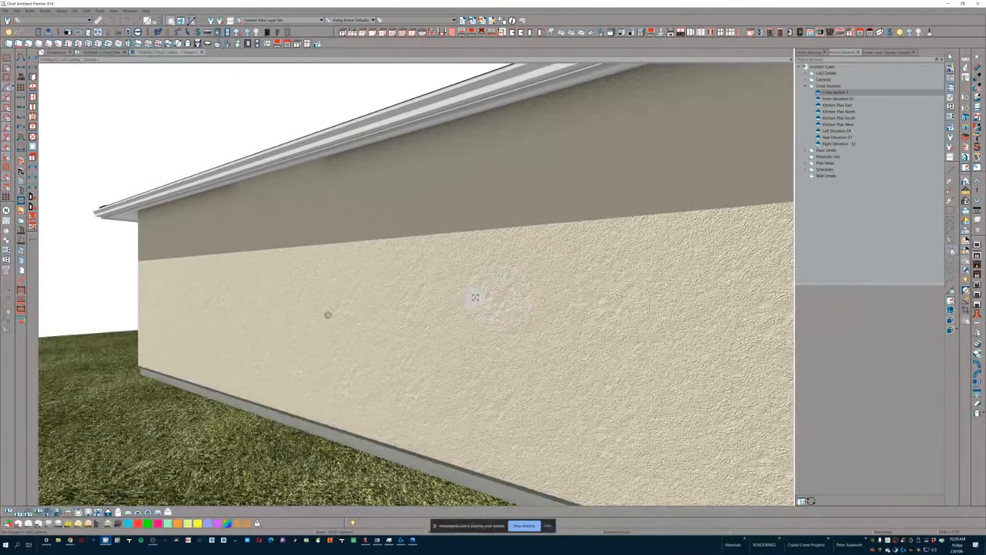
key(ctrl+w)
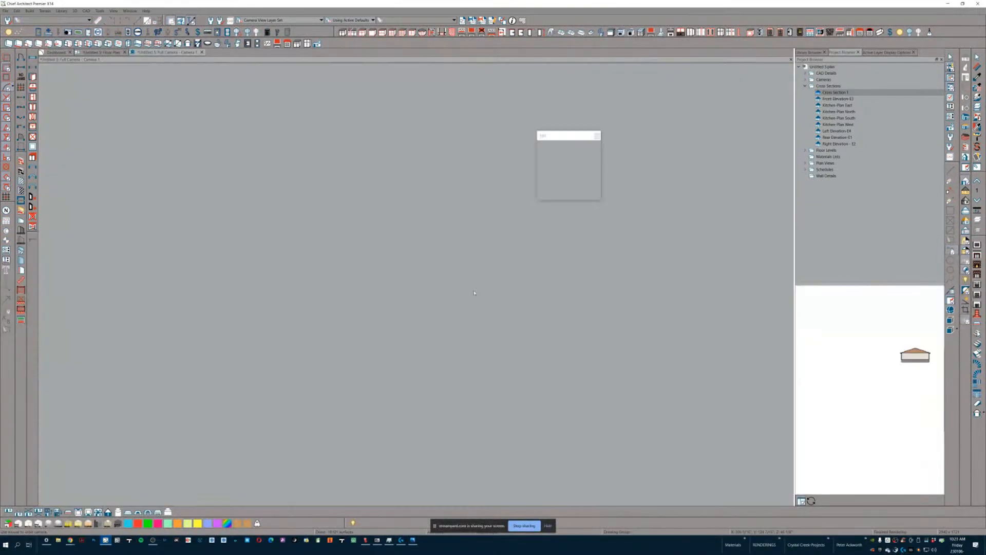
key(ctrl+w)
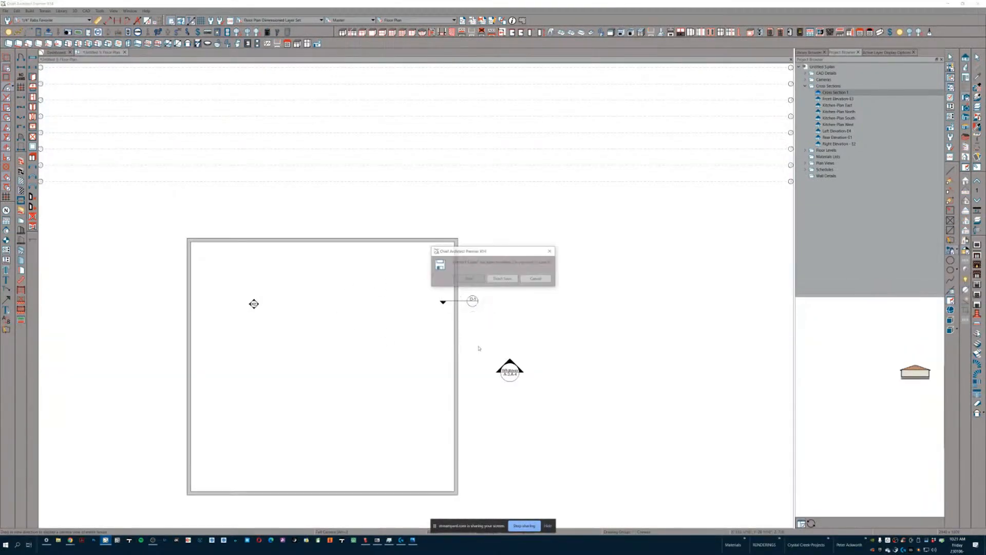
click(506, 279)
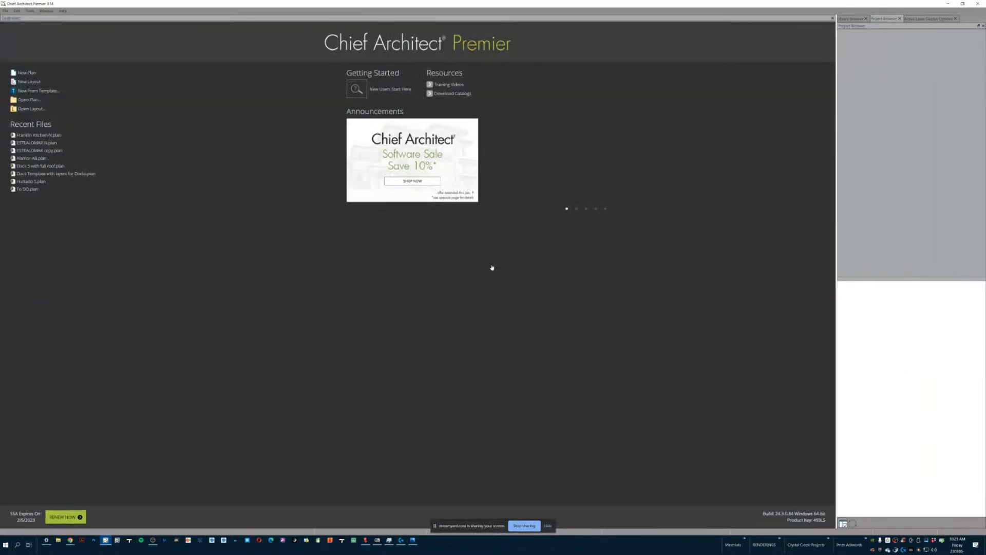
- Create a new plan
right_click(491, 266)
click(491, 241)
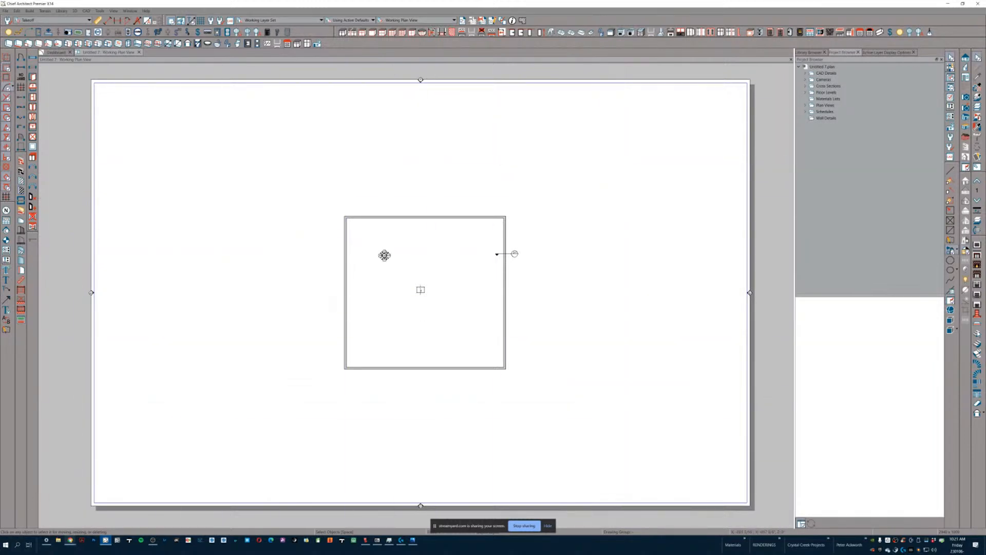
click(69, 540)
click(46, 519)
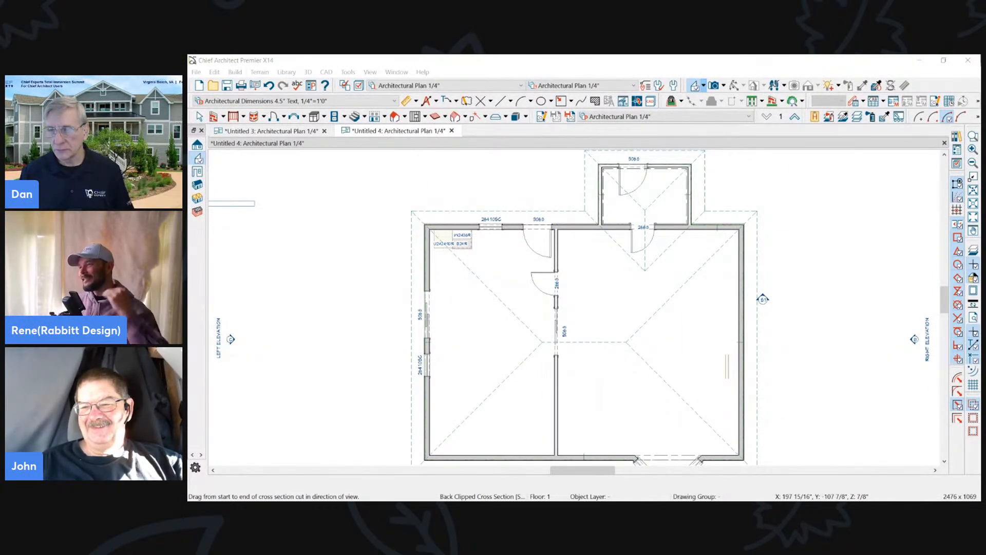
- Switch to the web browser and review the Chief Architect X14 upgrade page's description and purchase options
key(alt+Tab)
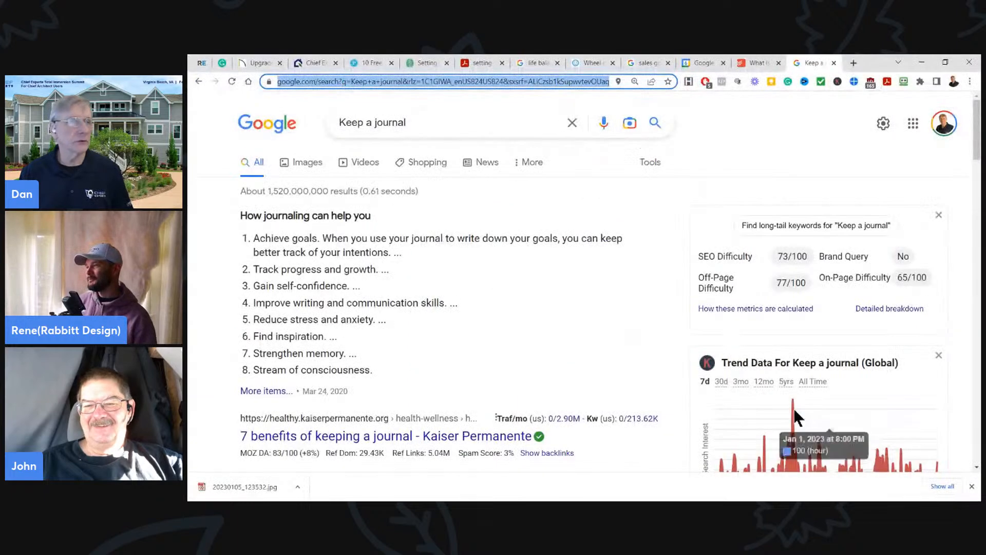
click(252, 62)
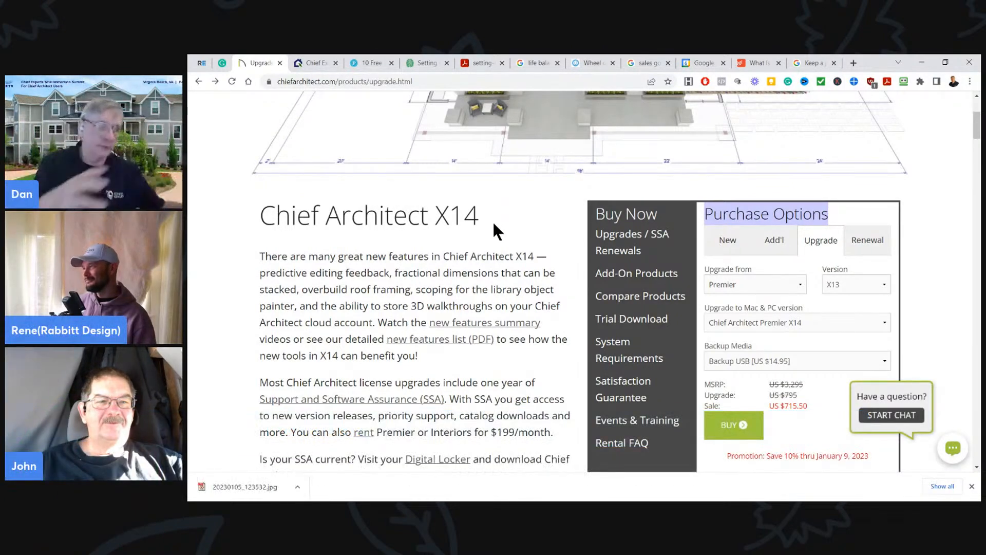
scroll(520, 309, down, 5)
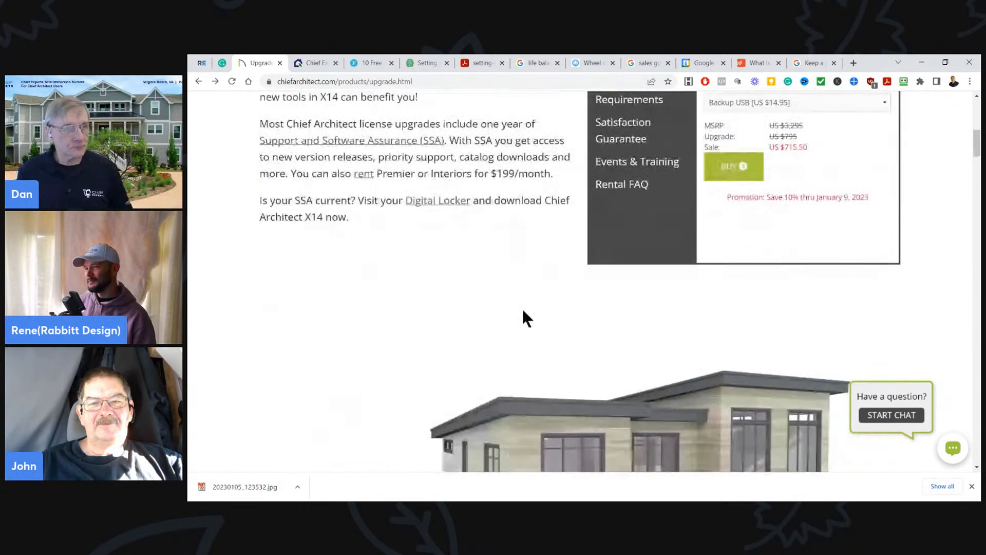
scroll(522, 312, up, 7)
scroll(523, 310, down, 2)
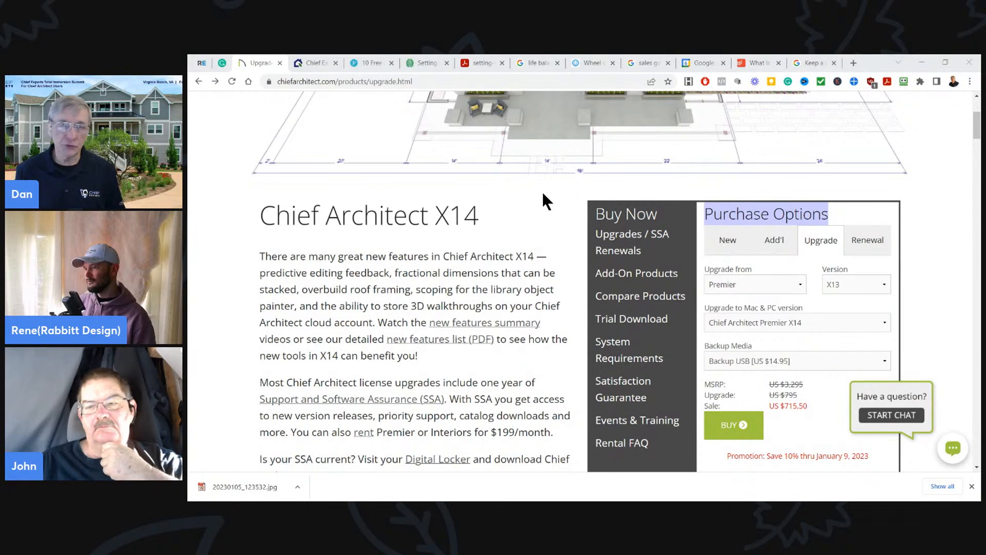
scroll(517, 331, down, 5)
scroll(516, 329, up, 5)
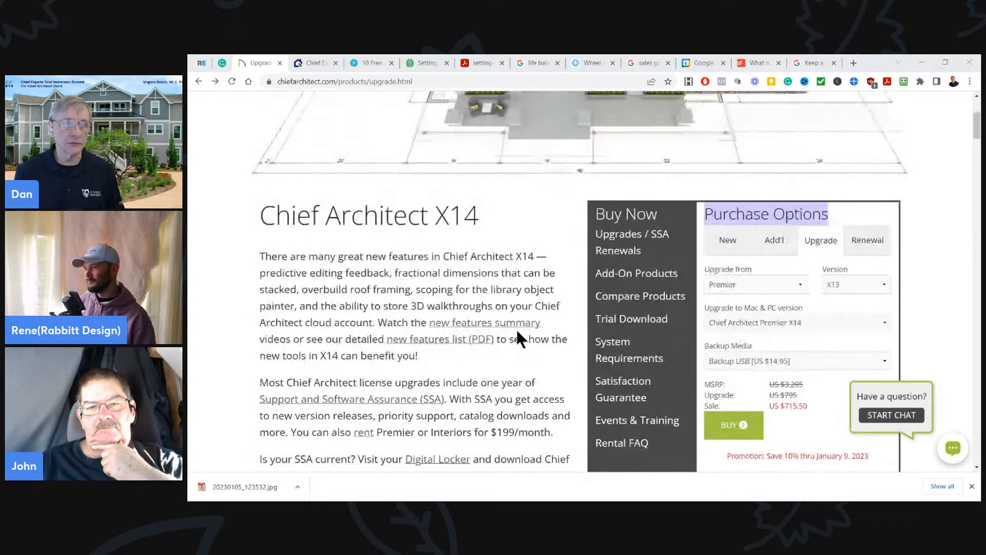
scroll(518, 334, up, 2)
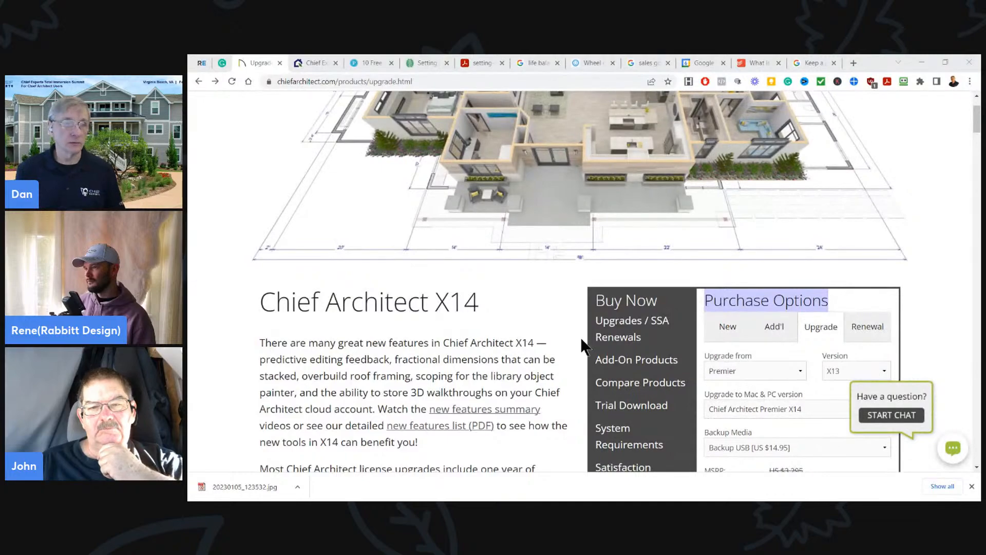
scroll(530, 315, down, 2)
scroll(529, 307, up, 1)
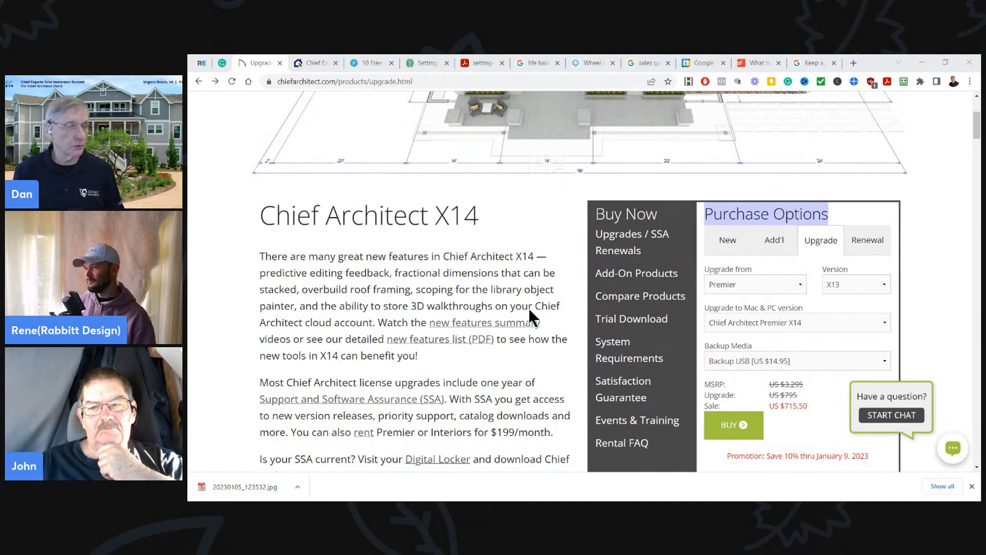
scroll(528, 307, down, 2)
click(562, 276)
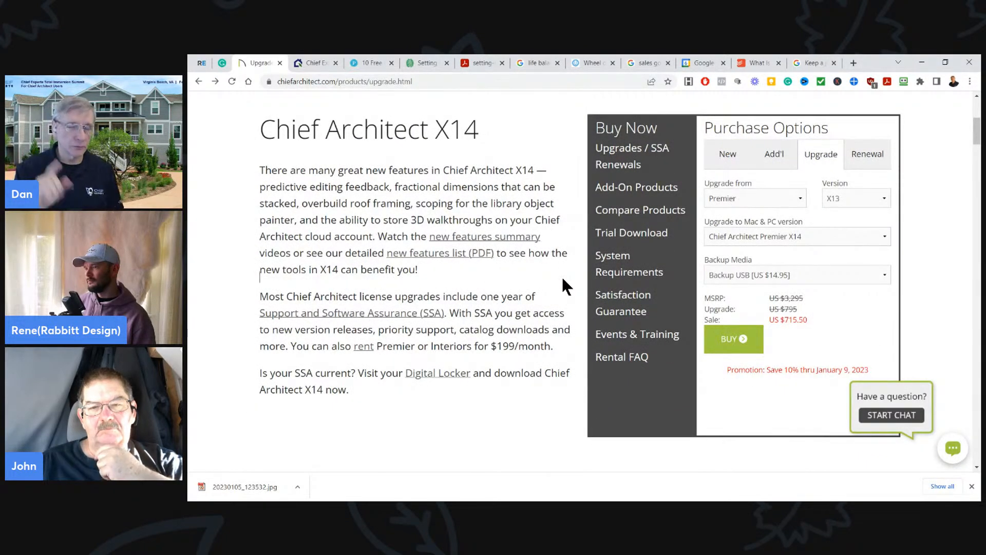
scroll(562, 276, up, 5)
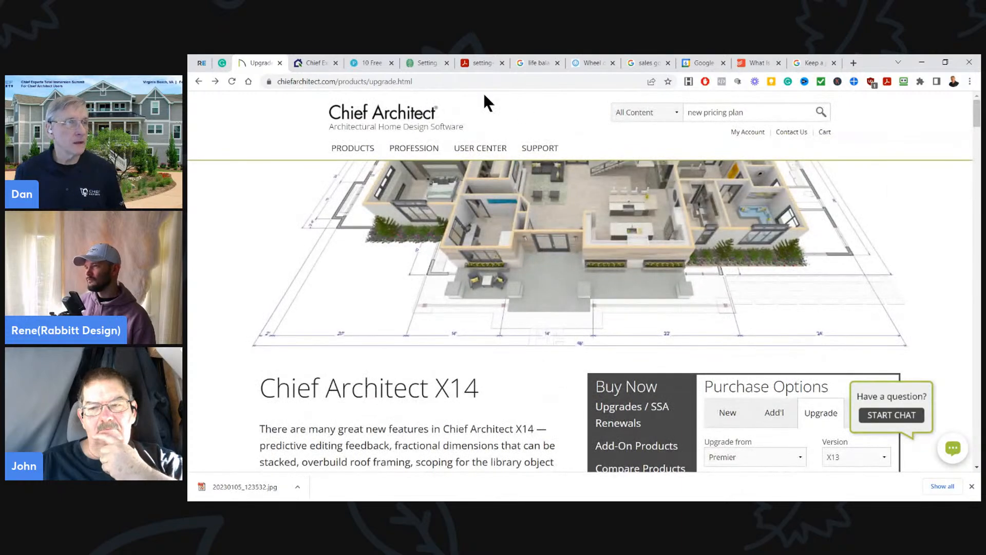
- Look through the Chief Experts Academy home page, including its training and free library offers
click(315, 61)
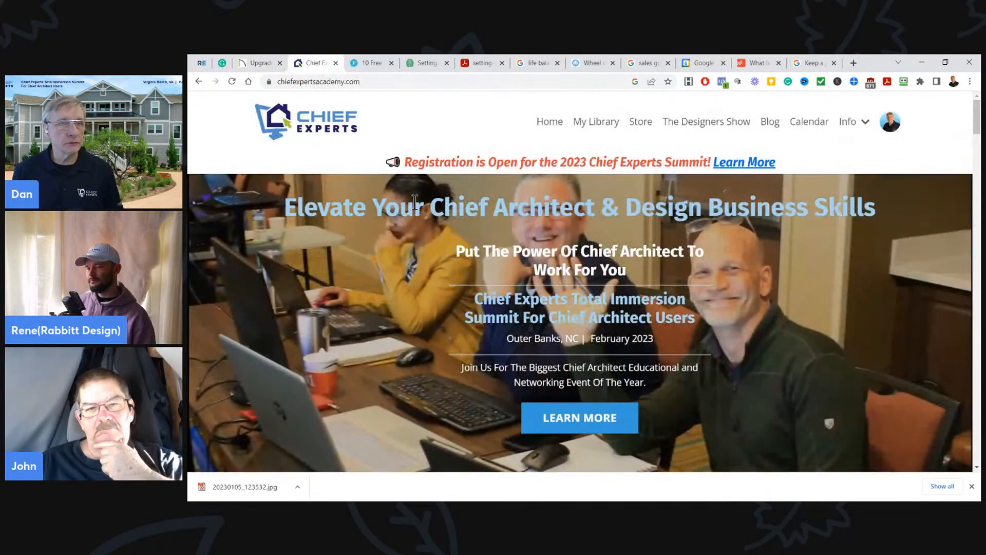
scroll(802, 278, down, 6)
scroll(811, 280, down, 20)
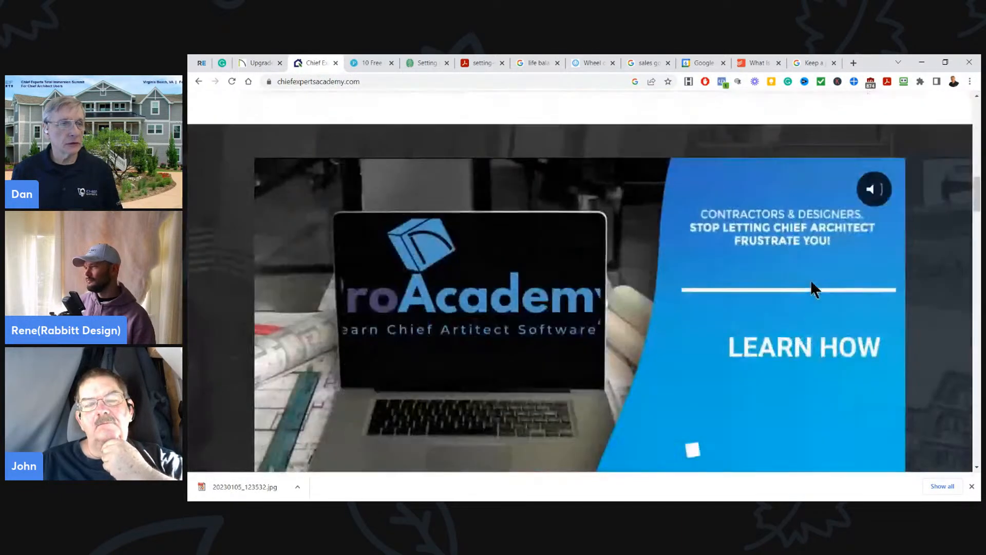
scroll(810, 280, down, 15)
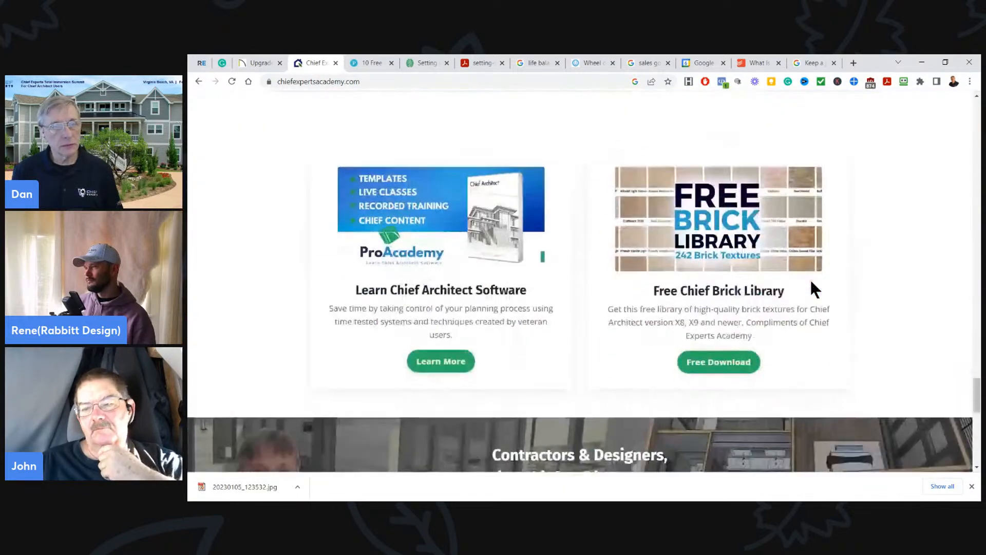
scroll(801, 303, up, 20)
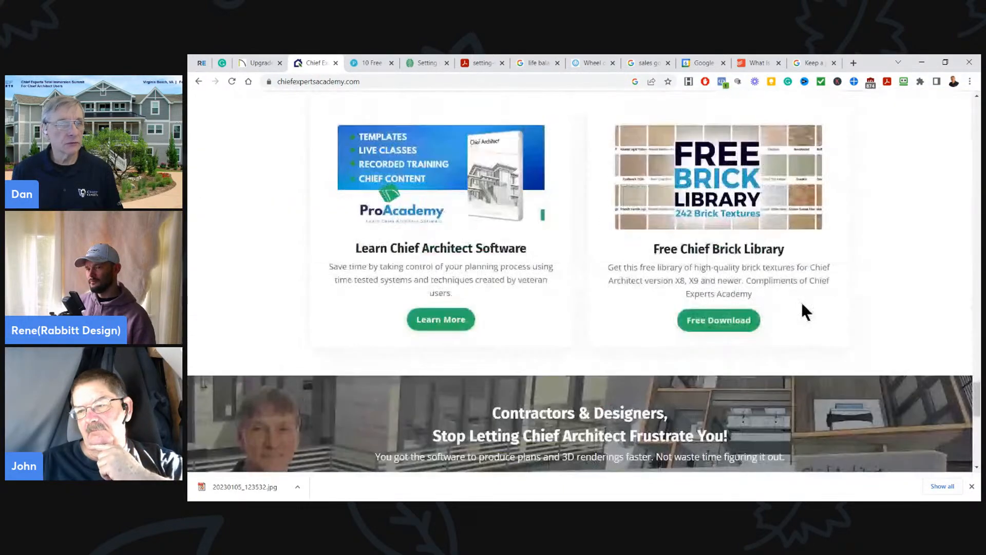
scroll(541, 150, up, 4)
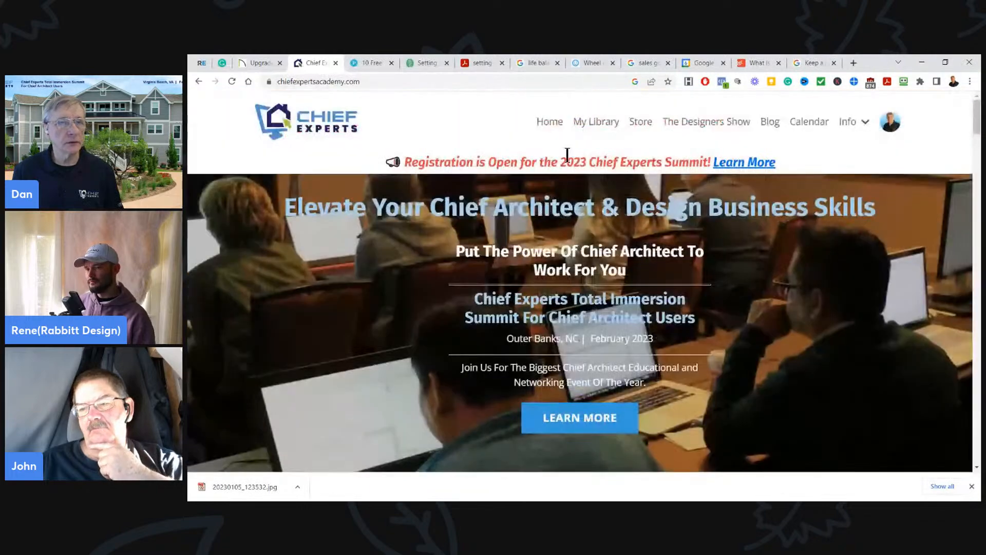
- Open the 2023 Chief Experts Summit details and review the hosts and the choice of training tracks
click(742, 160)
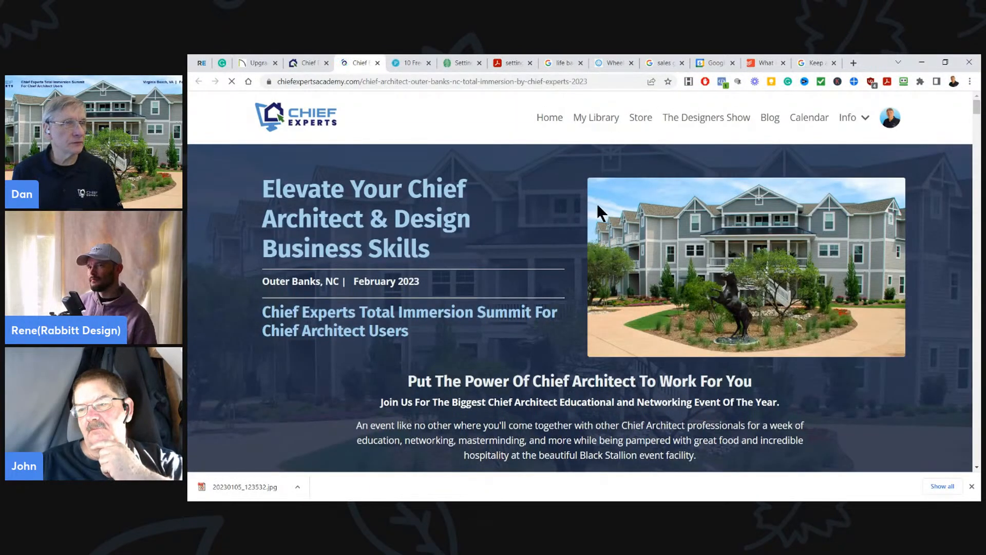
scroll(753, 239, down, 6)
scroll(755, 237, down, 20)
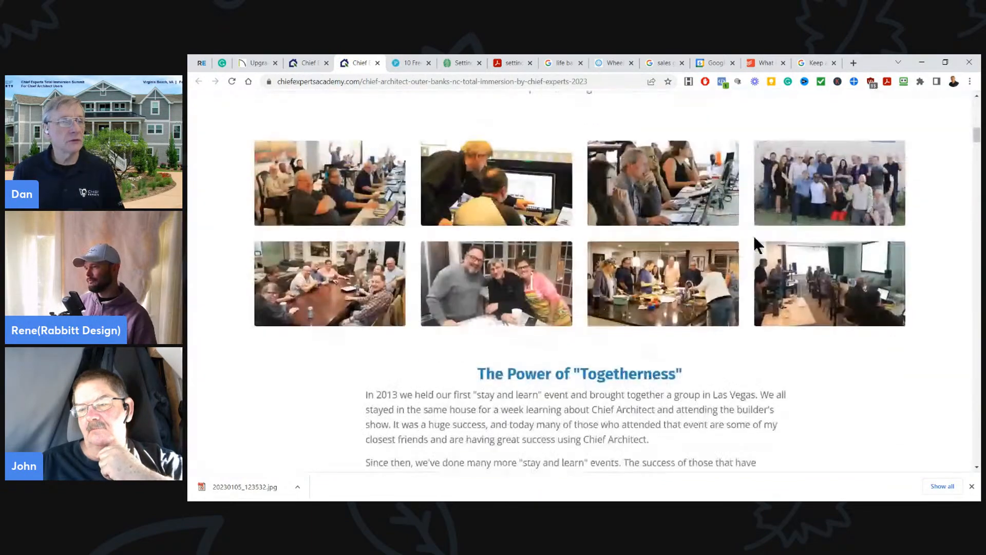
scroll(753, 234, down, 10)
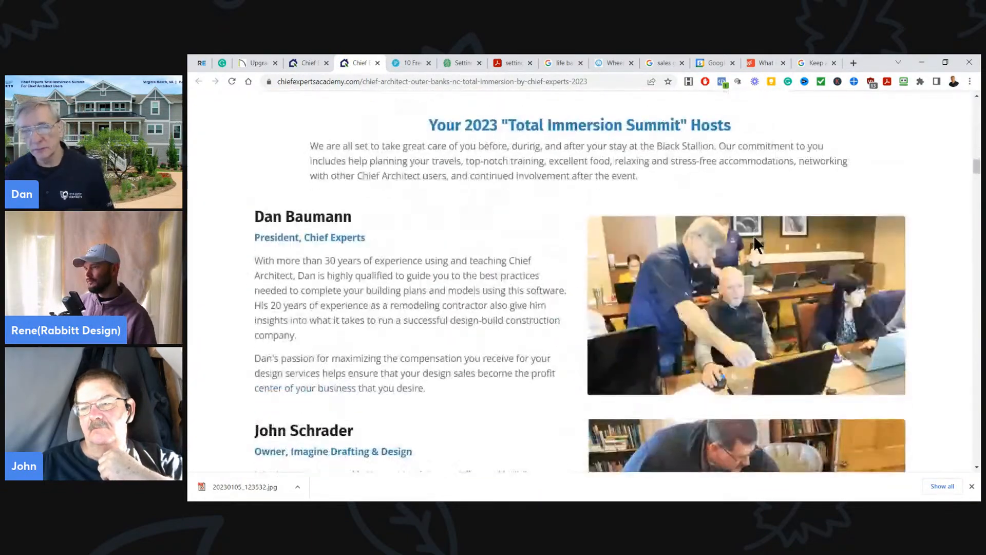
scroll(754, 235, down, 8)
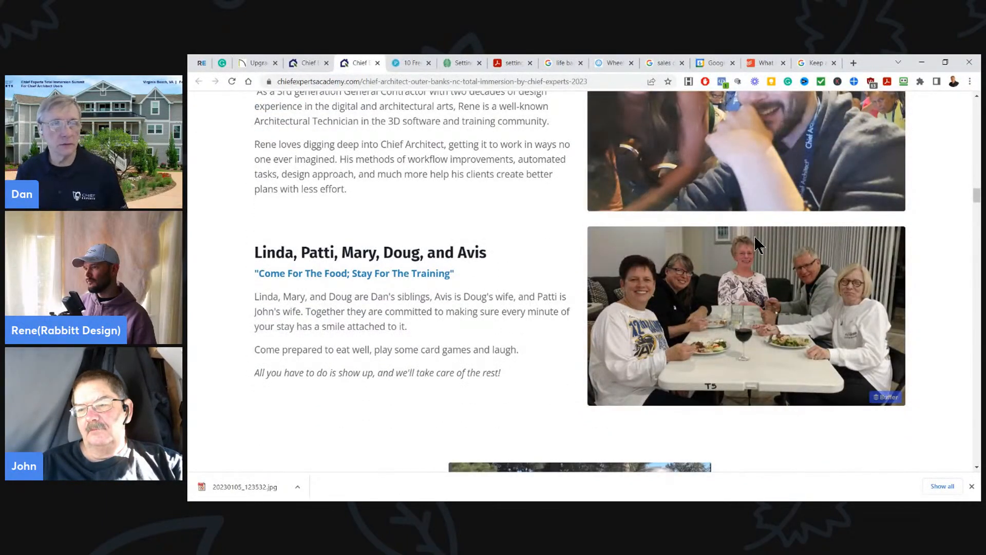
scroll(755, 238, down, 2)
scroll(760, 288, down, 5)
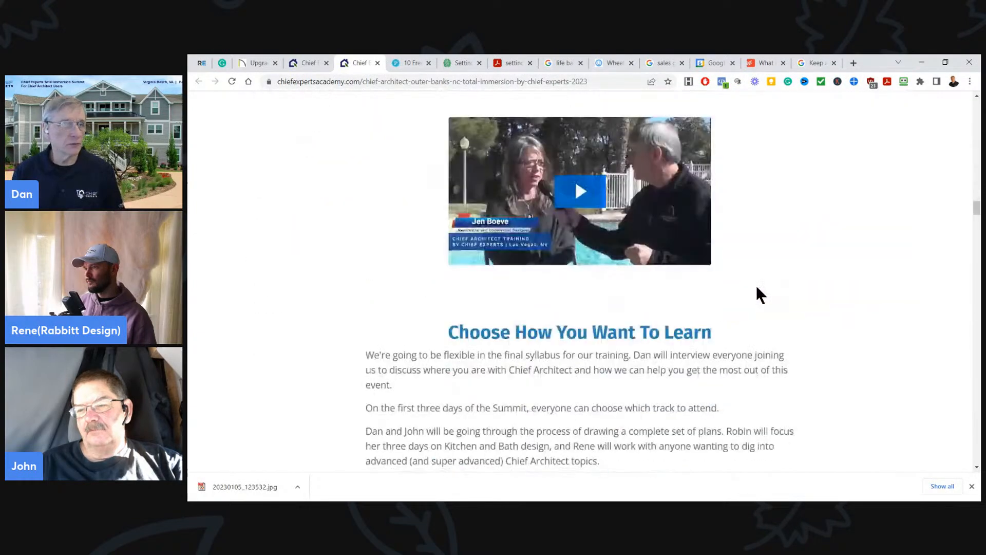
scroll(758, 285, down, 4)
scroll(760, 286, down, 5)
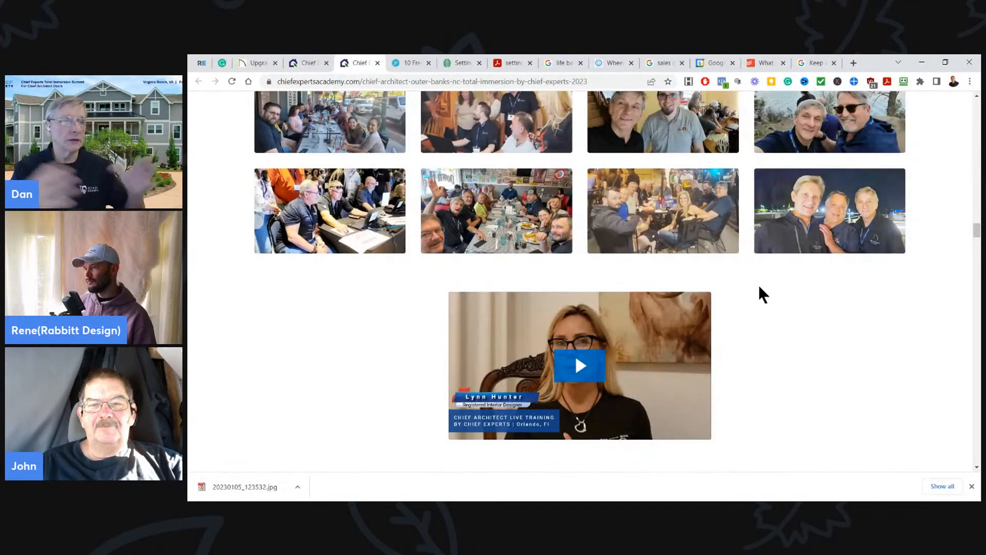
- Read through the Summit agenda, from the two week options and daily schedule to the post-event webinars
scroll(759, 294, down, 3)
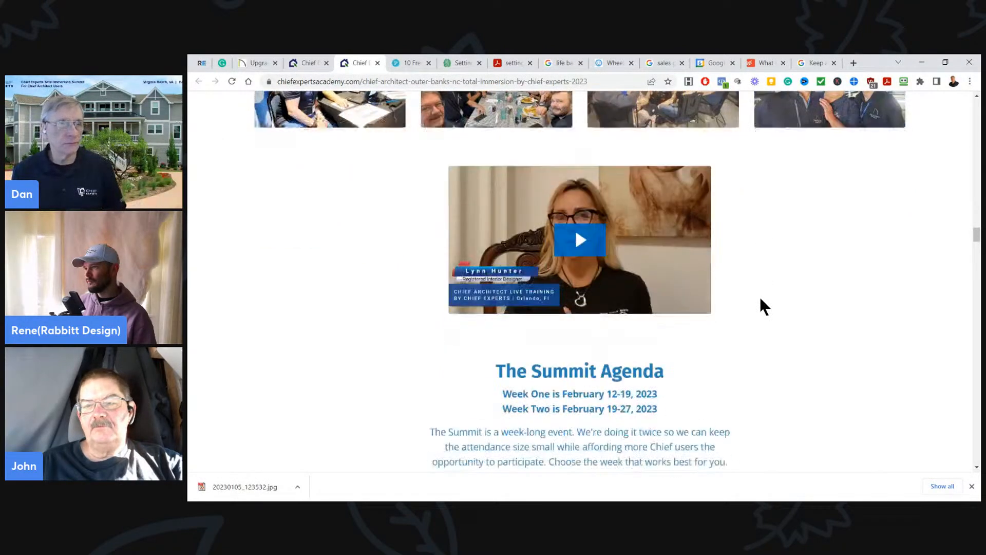
scroll(771, 298, down, 7)
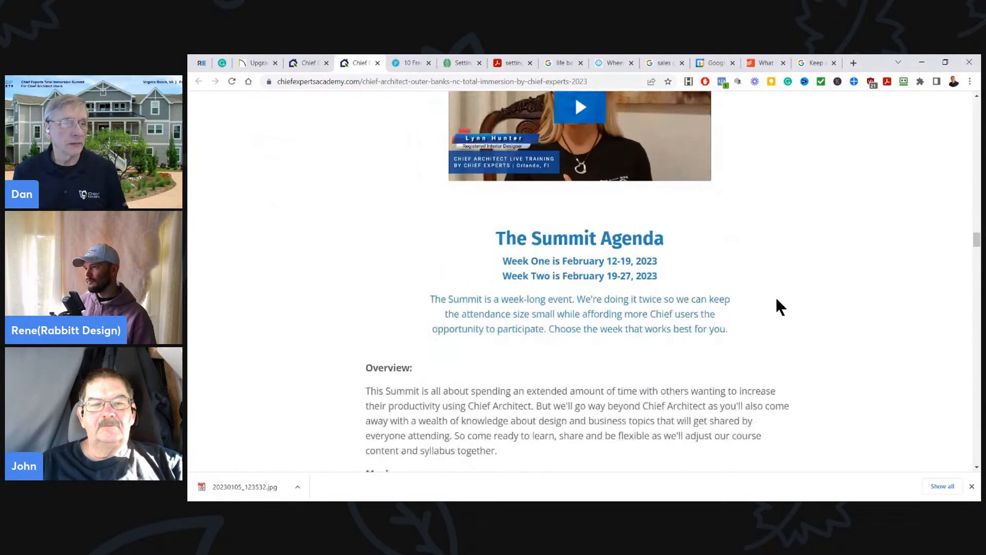
scroll(777, 302, down, 11)
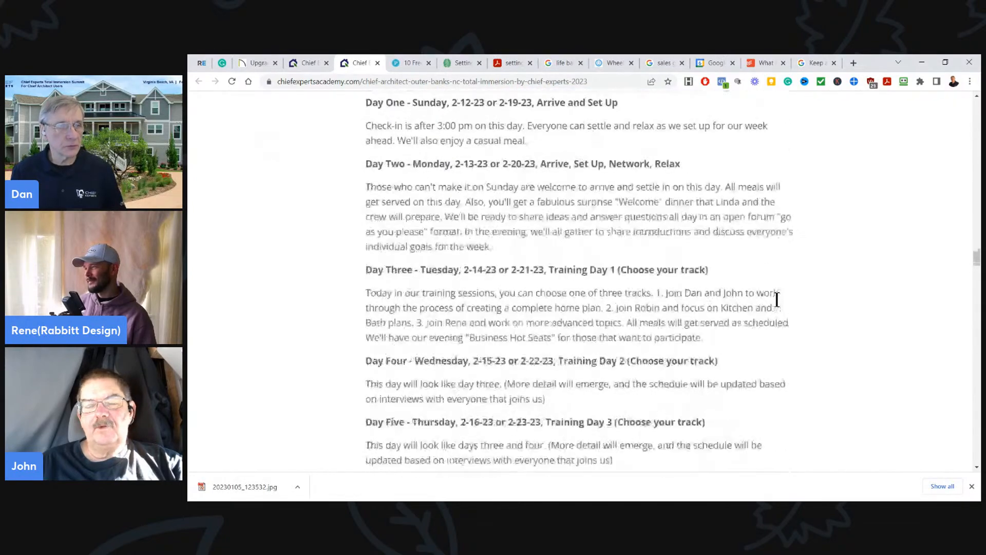
scroll(775, 301, down, 13)
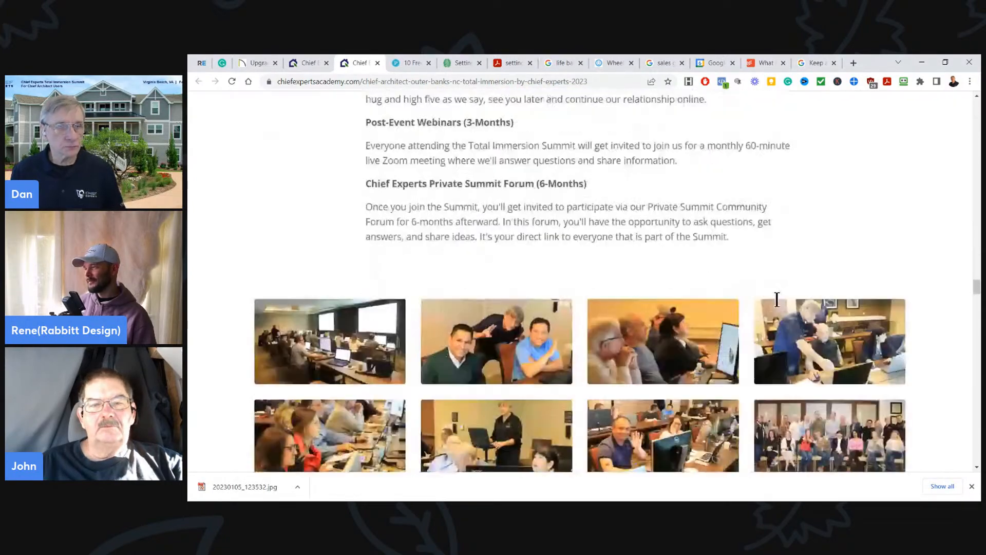
- Examine the Black Stallion accommodations section with its venue pictures, location map and floor plans
scroll(815, 355, down, 5)
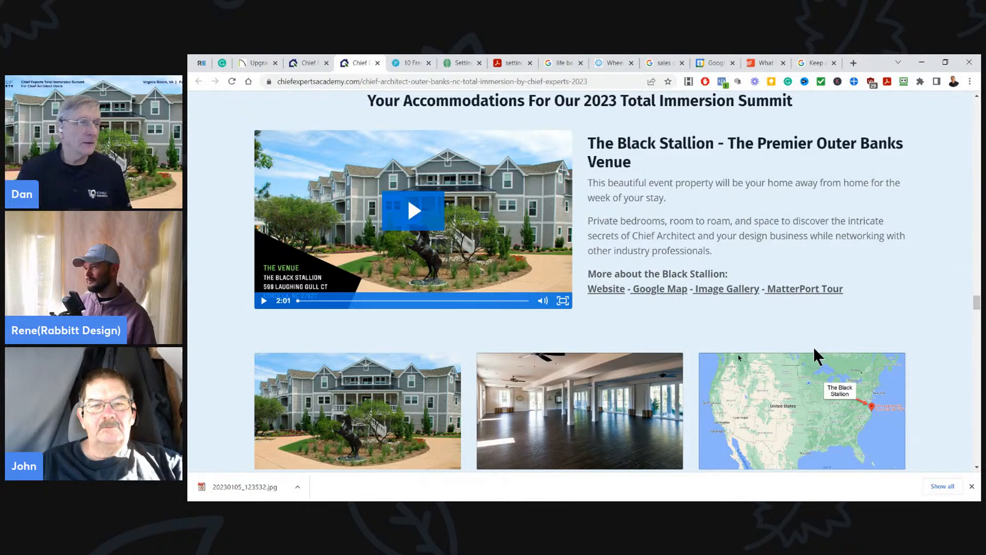
scroll(841, 229, down, 2)
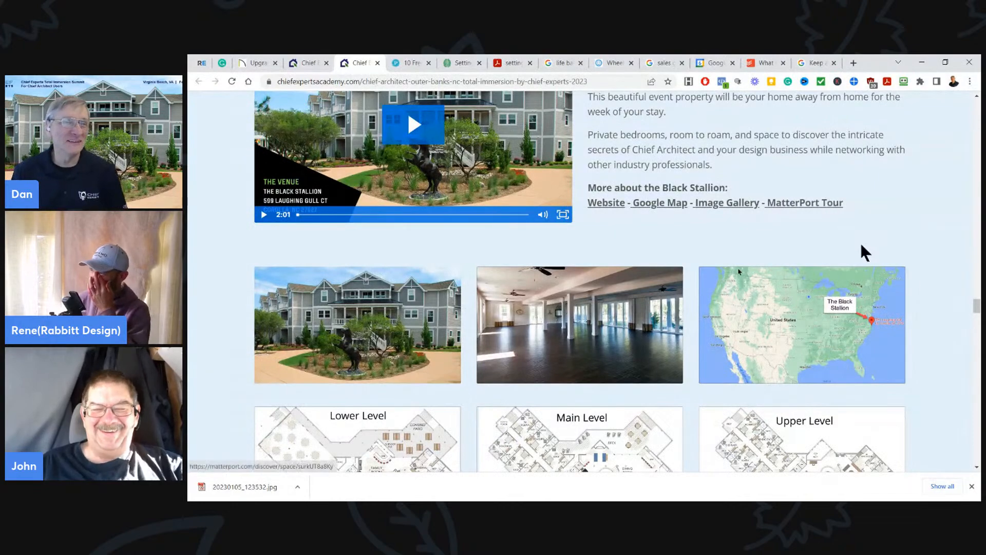
scroll(909, 280, down, 2)
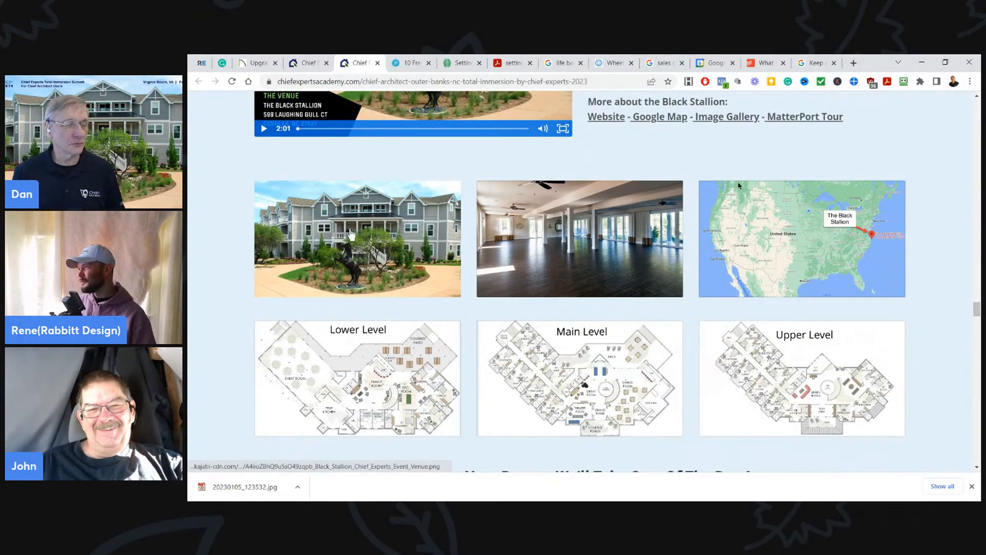
- Examine the room lists for Week One and Week Two, comparing bed types and availability across both weeks
scroll(592, 278, down, 3)
scroll(592, 278, up, 3)
scroll(690, 298, down, 4)
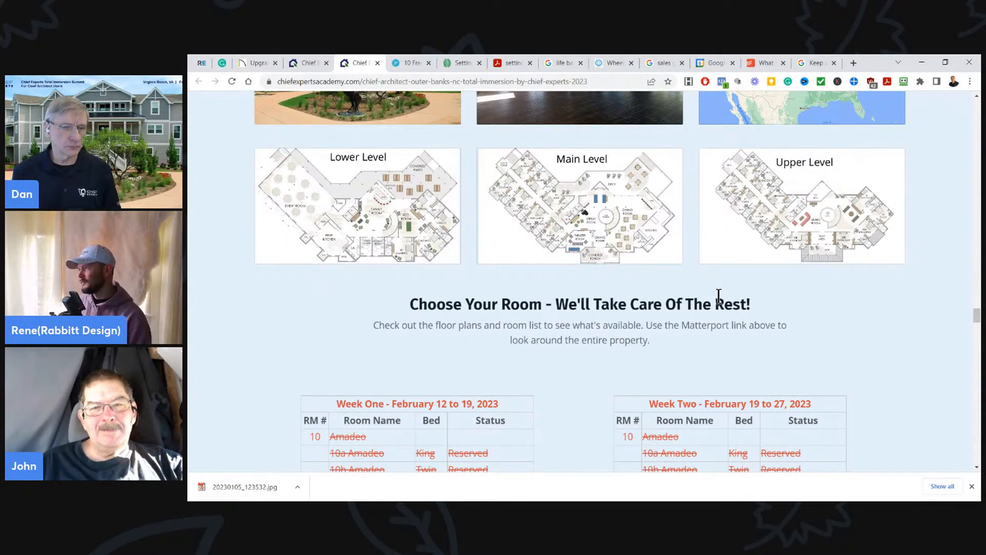
scroll(654, 264, down, 3)
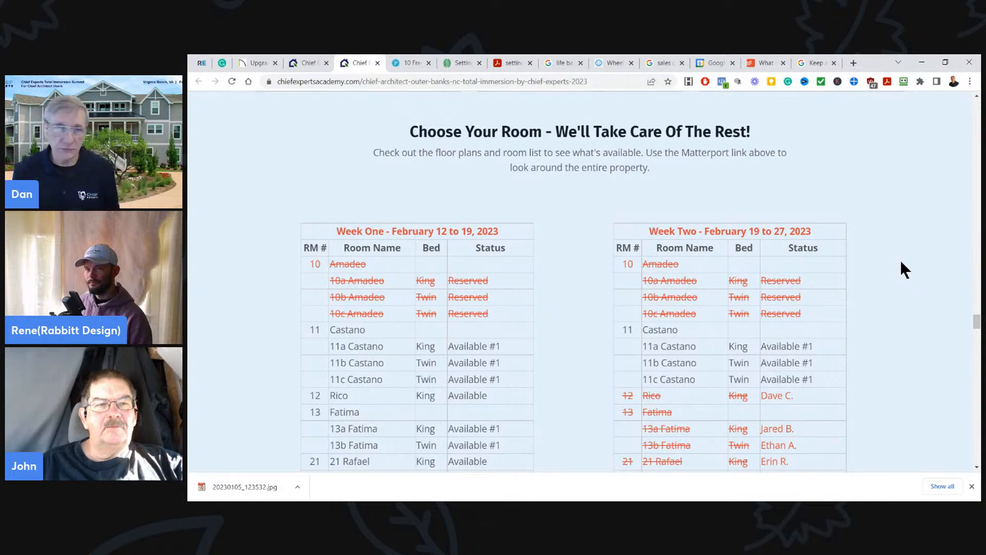
scroll(866, 291, down, 2)
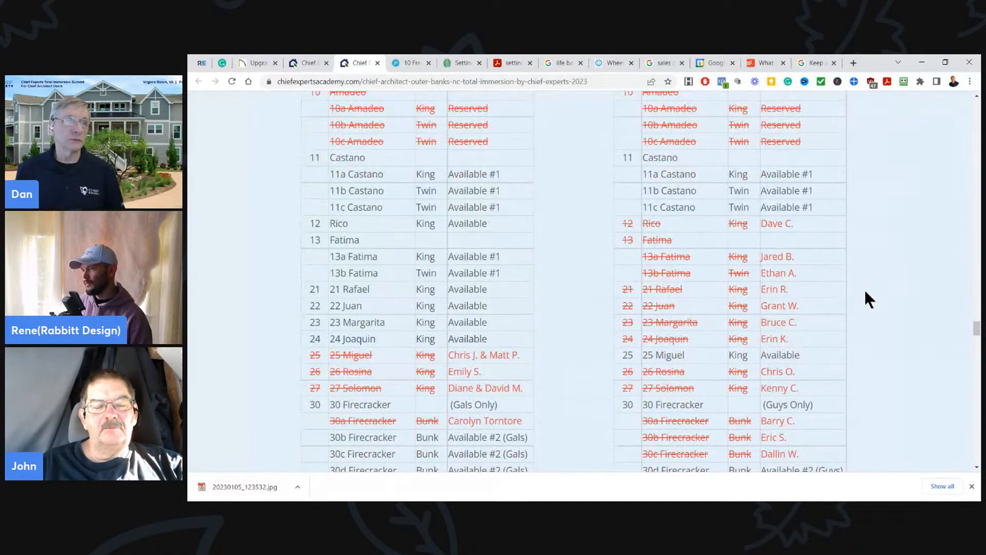
scroll(866, 293, down, 2)
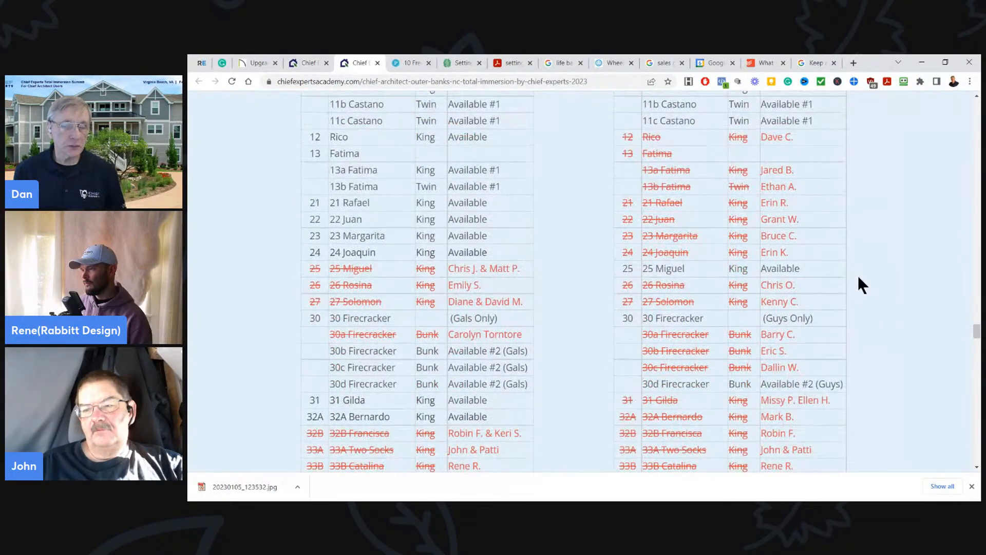
scroll(791, 193, up, 2)
scroll(812, 272, down, 4)
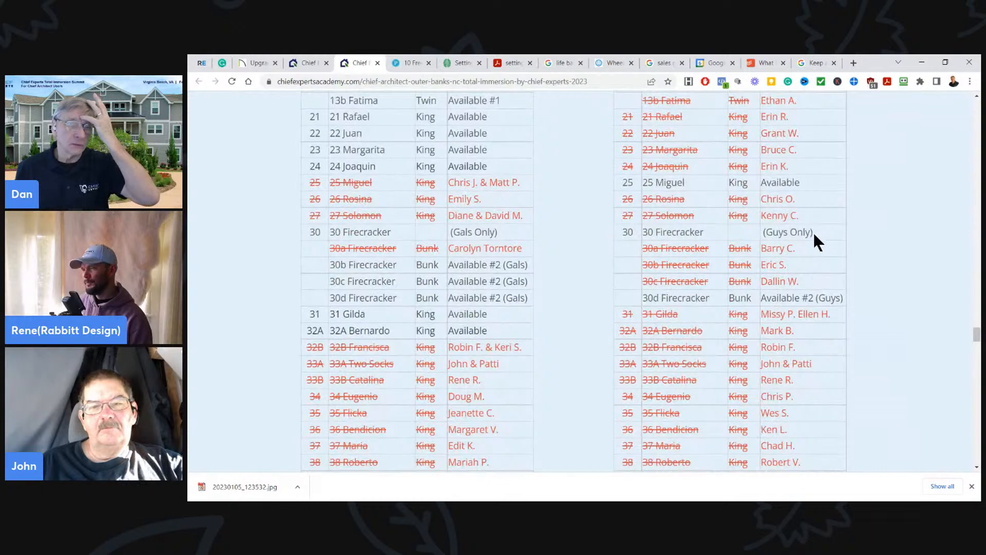
scroll(830, 324, down, 2)
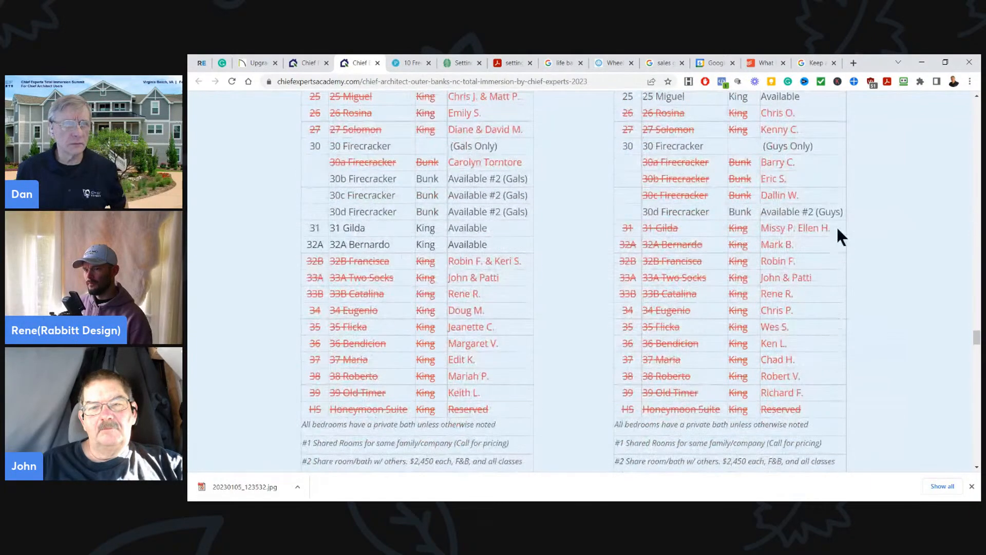
scroll(837, 260, up, 6)
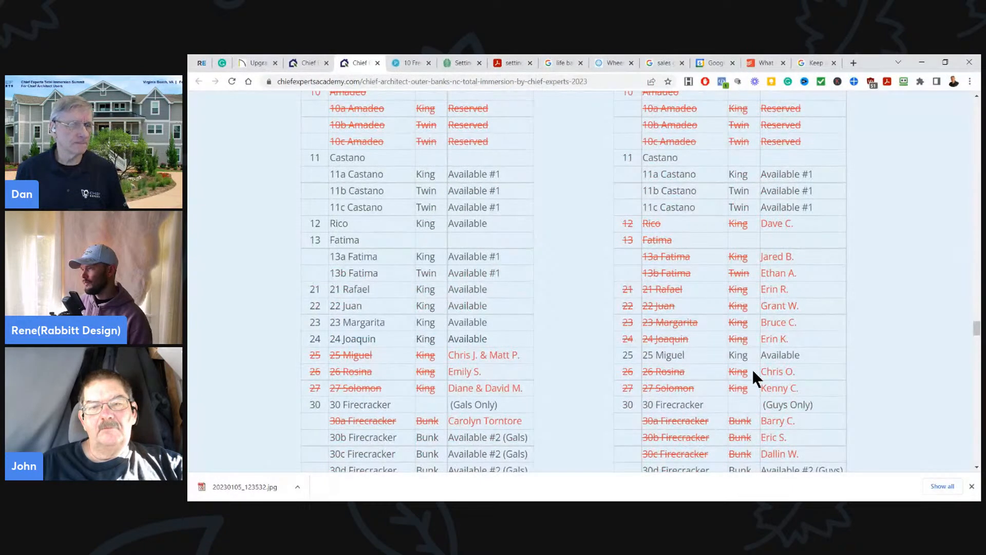
scroll(752, 369, down, 2)
scroll(752, 369, up, 2)
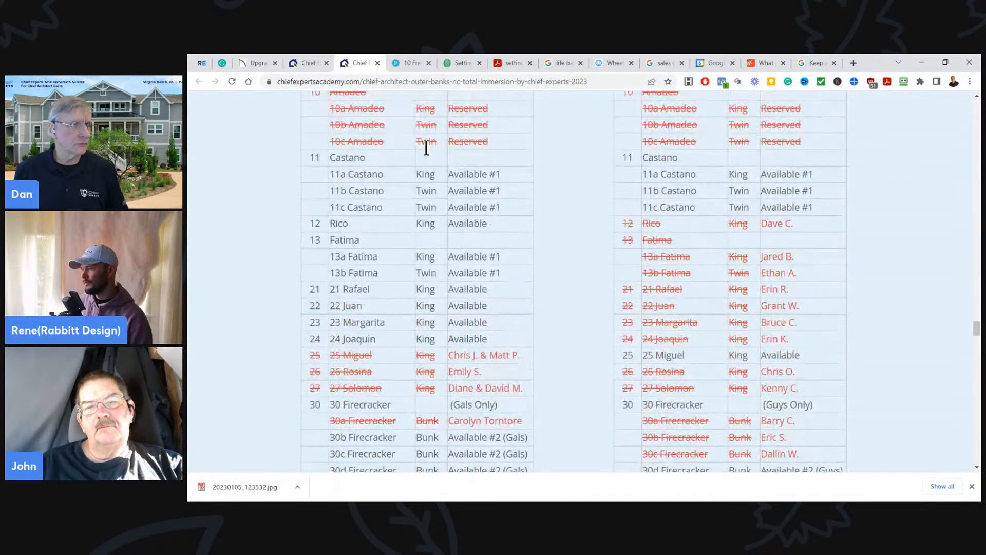
scroll(410, 249, up, 4)
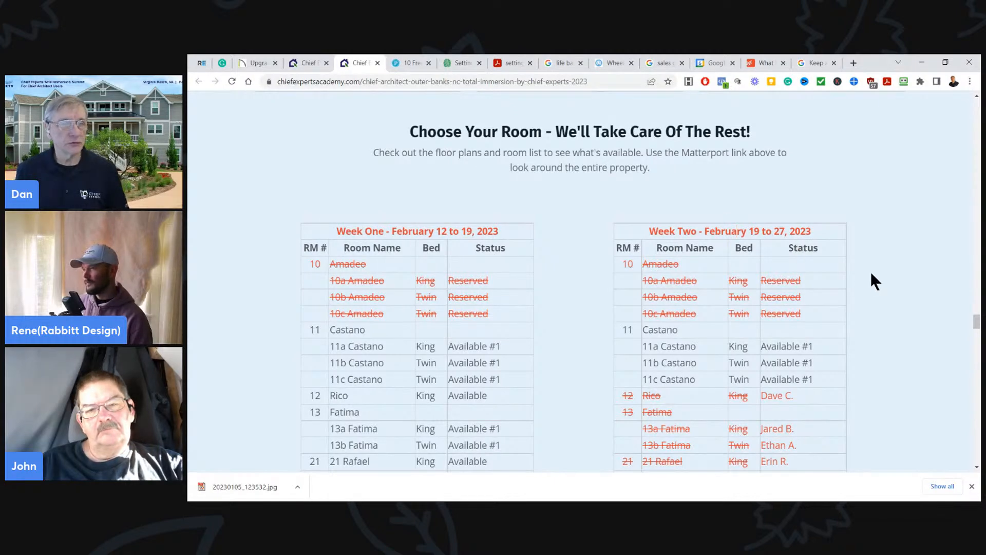
- Look over the Summit testimonials and the Week One and Week Two registration options, and return to the page's opening banner
scroll(874, 275, down, 10)
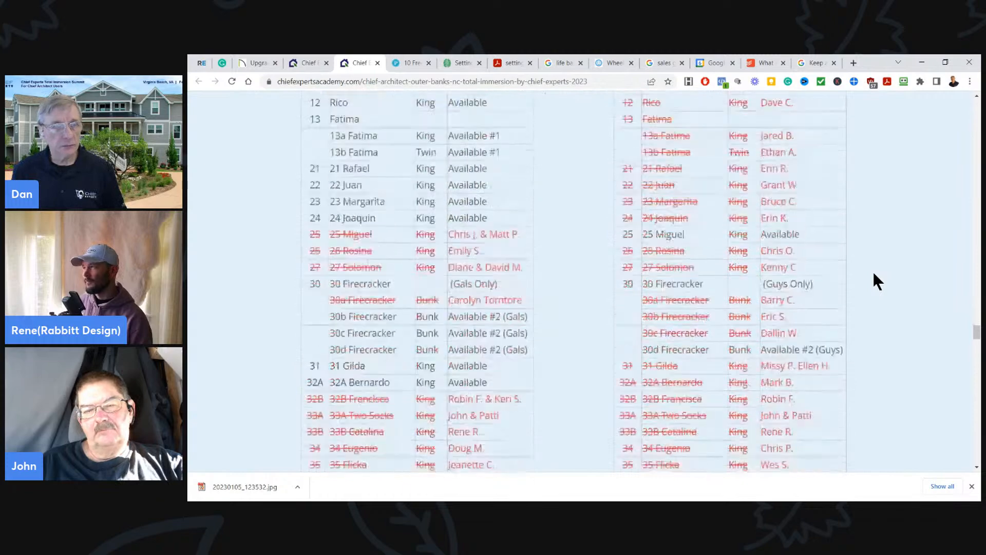
scroll(873, 270, down, 10)
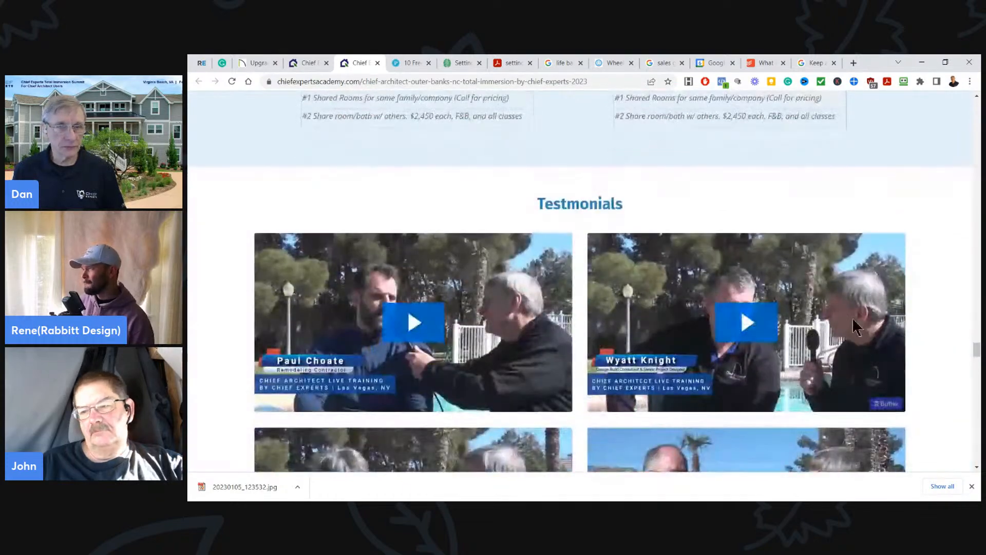
scroll(850, 348, down, 10)
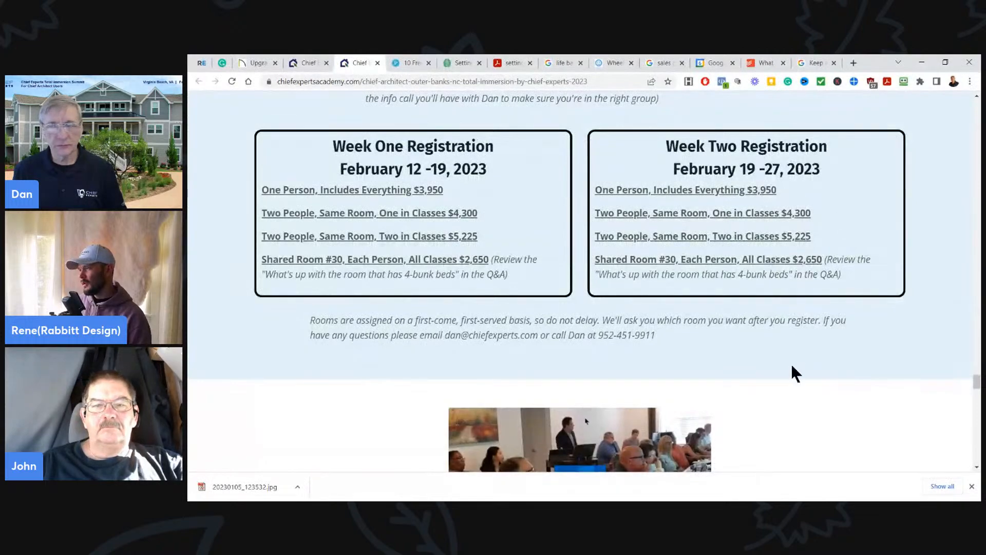
scroll(814, 400, up, 10)
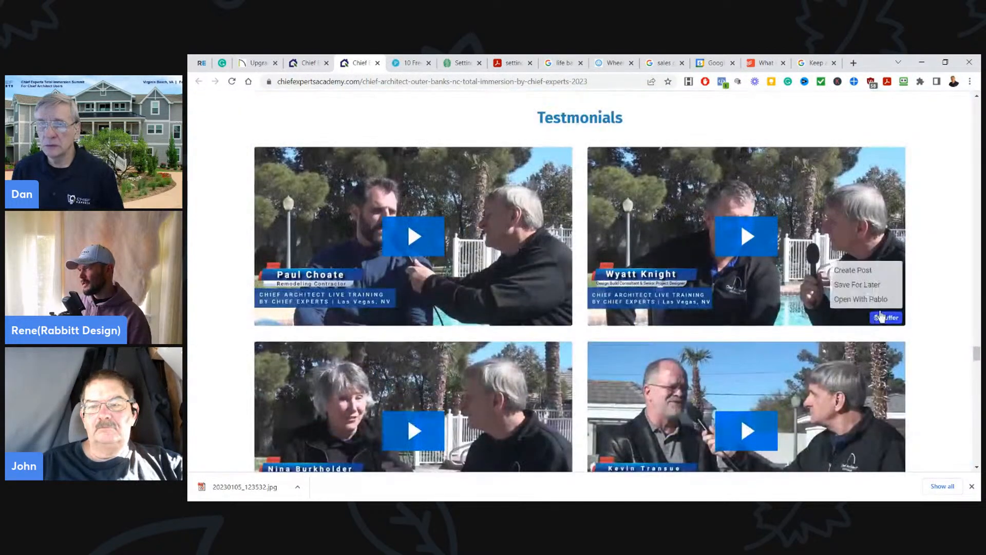
scroll(881, 315, up, 3)
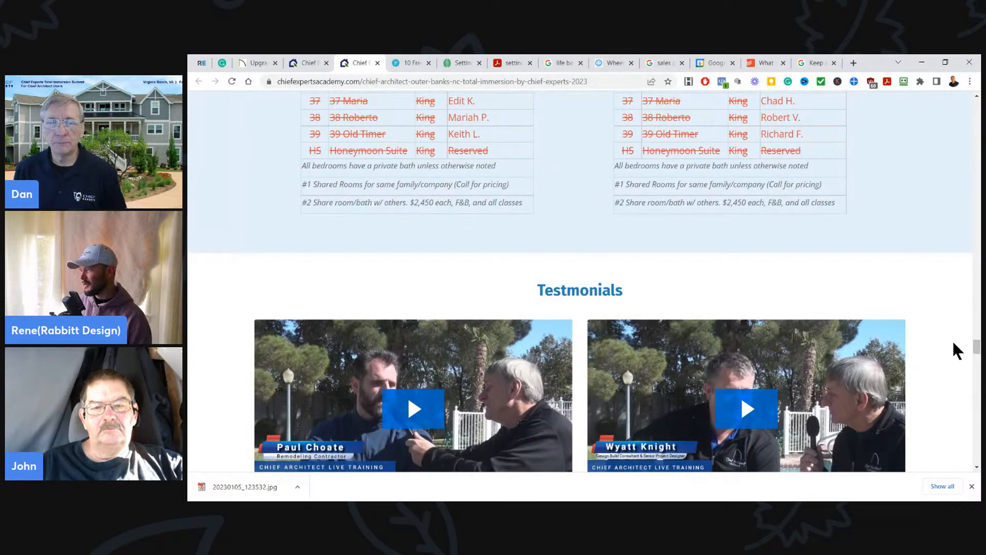
drag(976, 349, 976, 104)
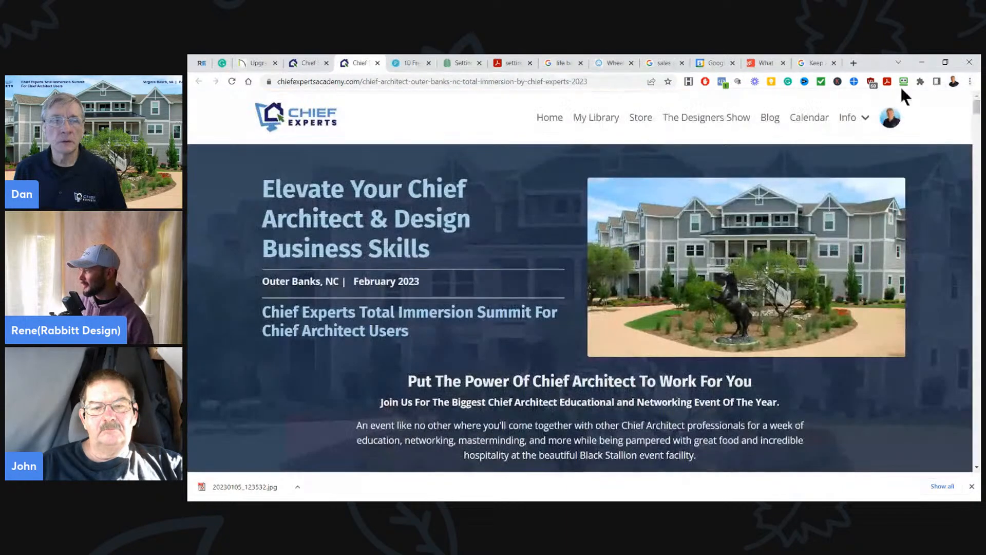
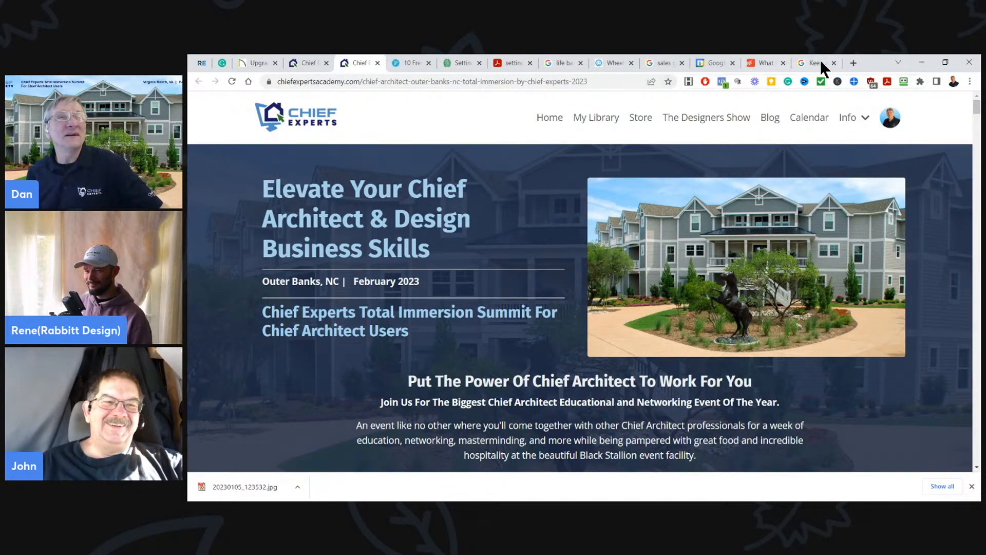
- Spin the Designers Wheel of Topics & Icons and hide the selected choice from the wheel
mouse_move(818, 62)
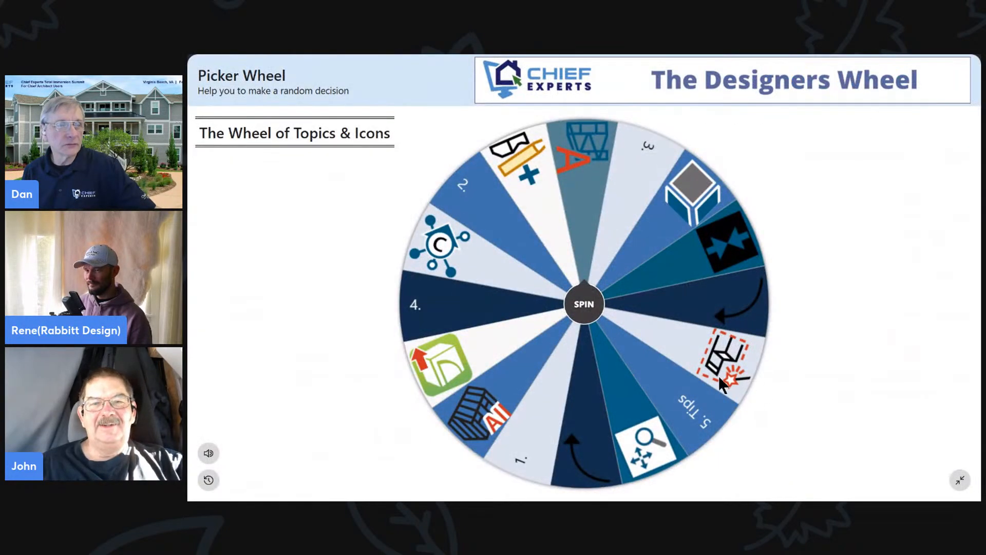
click(586, 306)
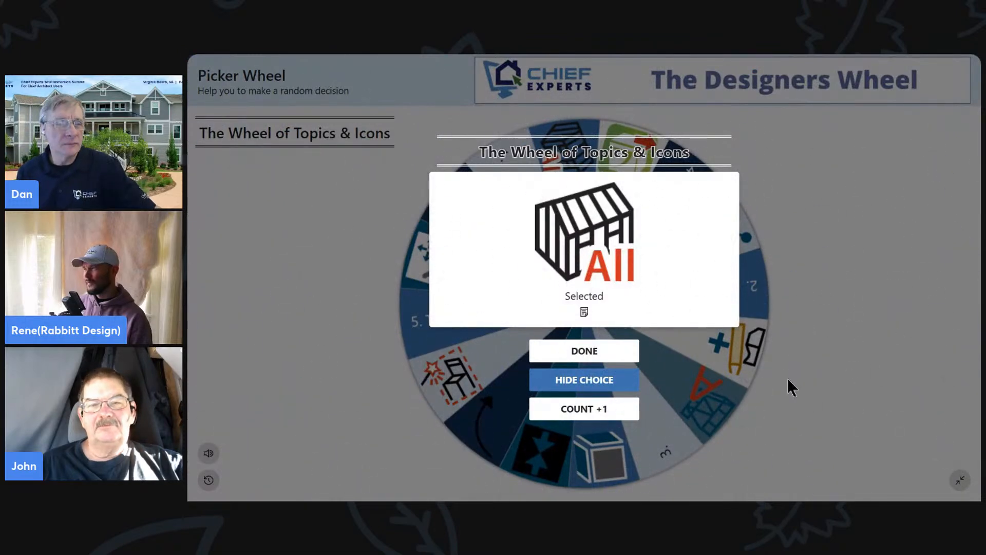
click(574, 382)
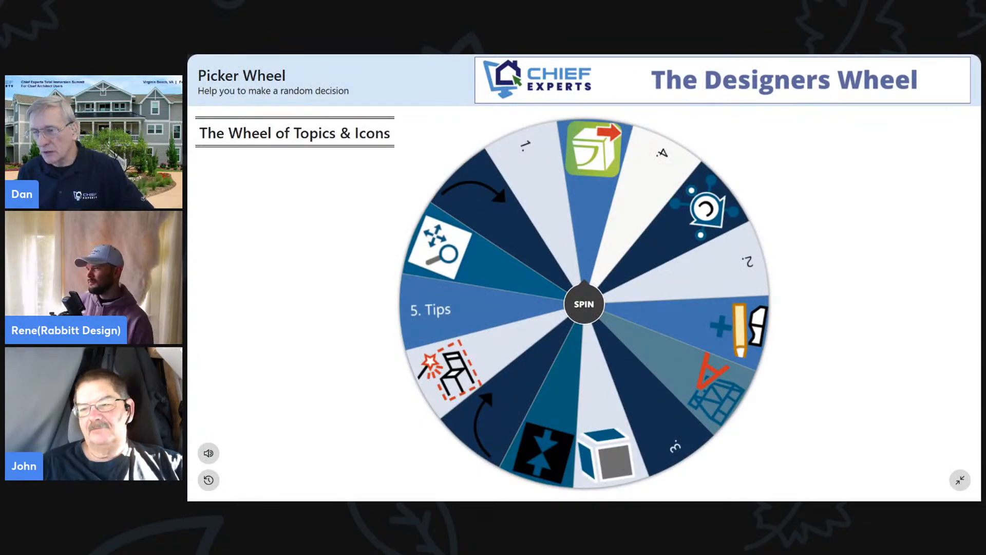
- Switch to Chief Architect X14 and look at the framing tools over the open floor plan
key(alt+Tab)
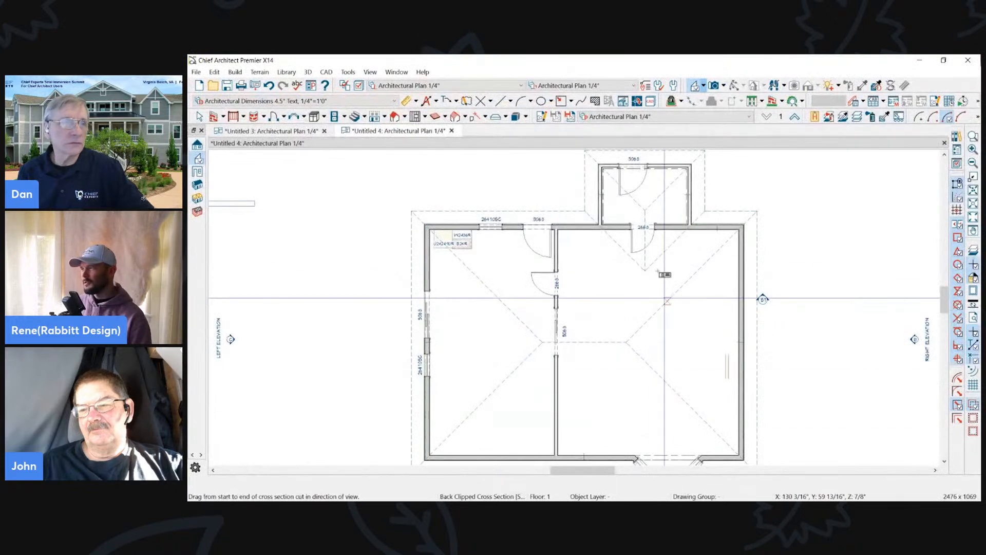
scroll(716, 275, down, 3)
scroll(775, 311, up, 4)
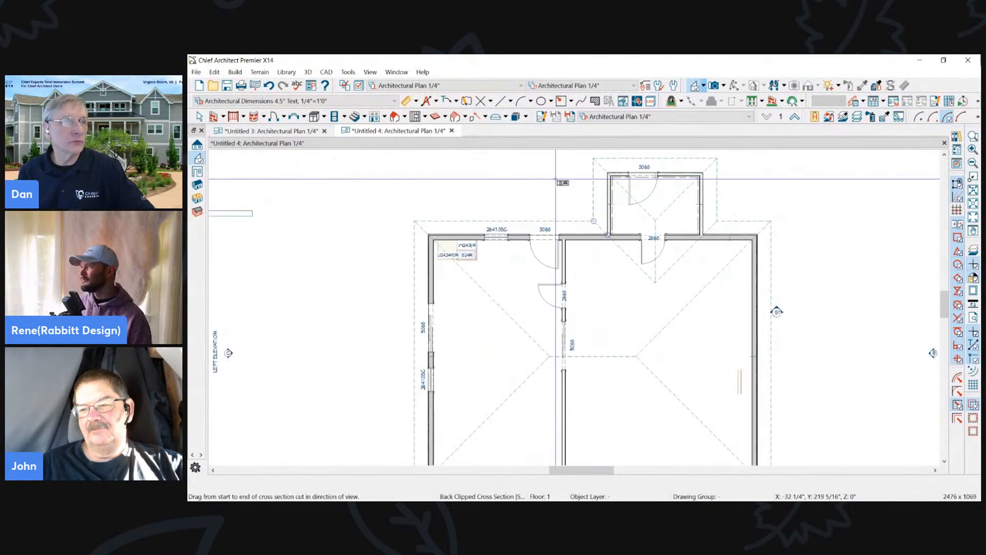
click(424, 117)
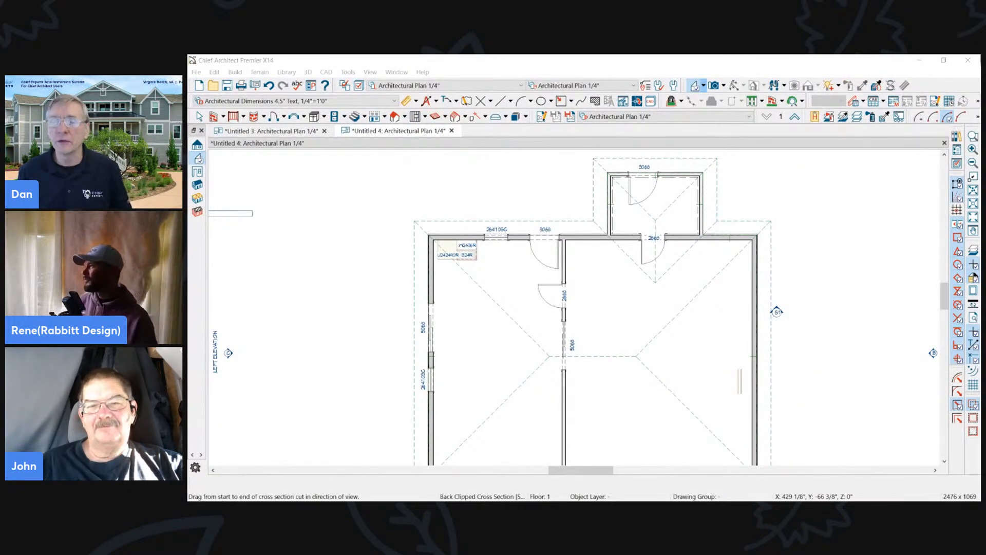
- Switch to the browser and load zoomit.com in a new tab
key(alt+Tab)
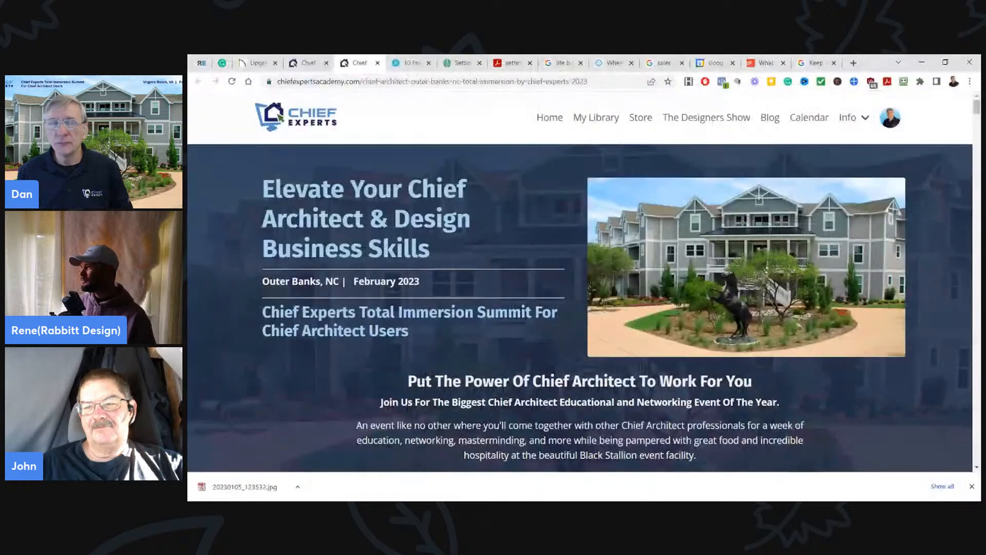
click(852, 62)
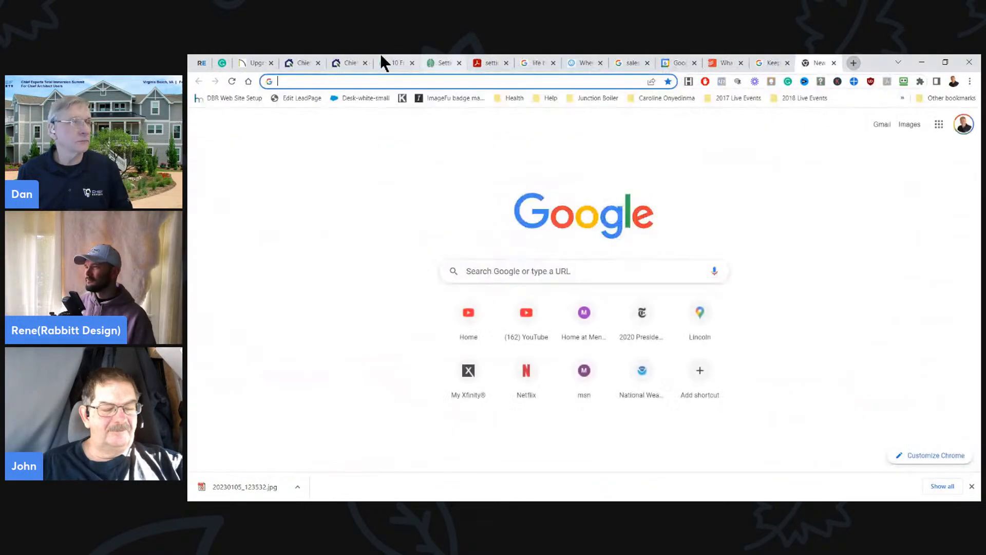
text(zo)
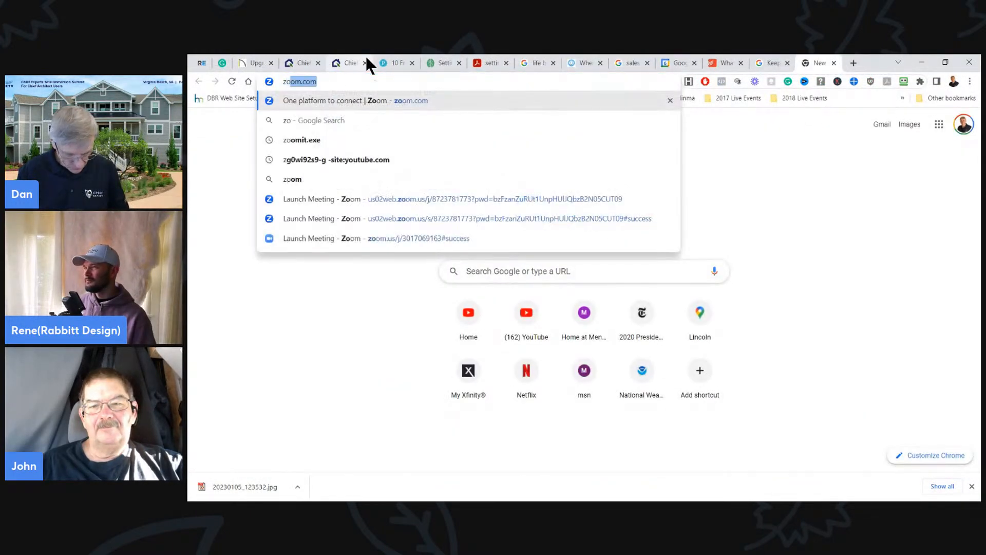
text(omit.com)
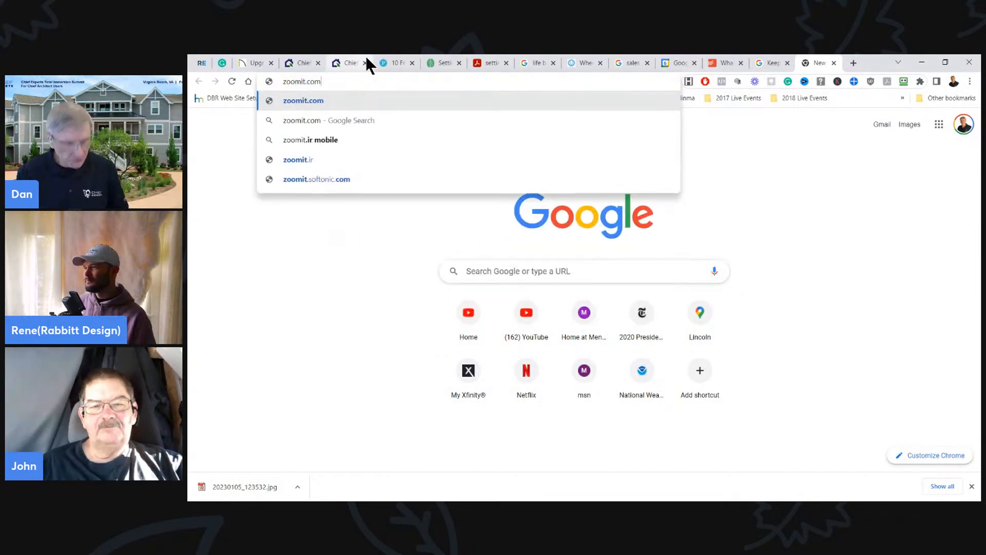
key(Return)
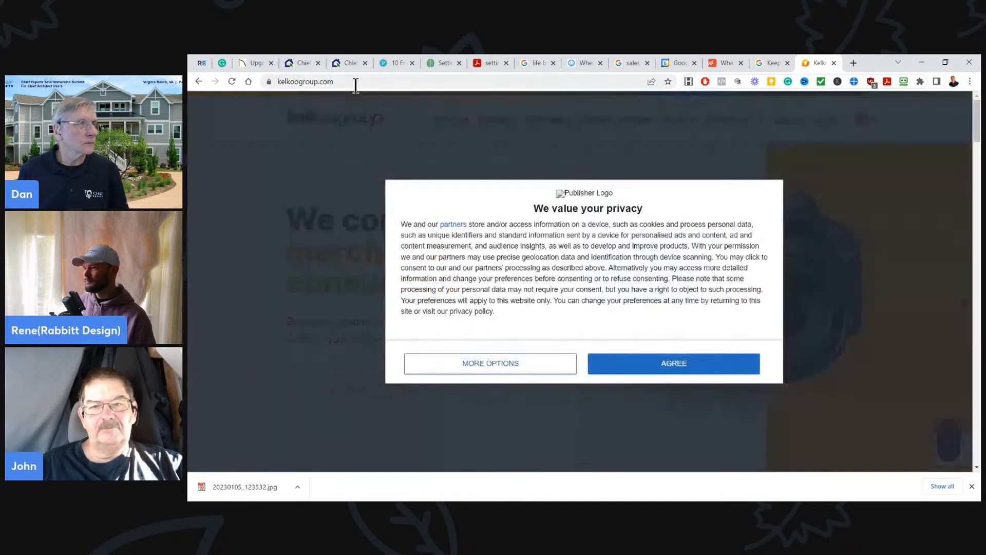
- Search Google for zoomit.exe instead and point out the exe ending of the search term
click(355, 81)
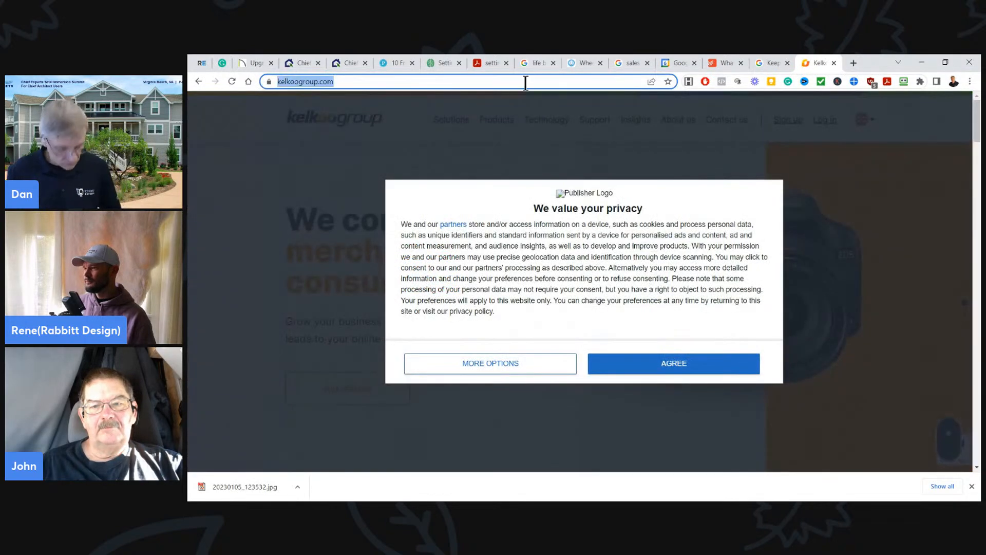
text(so)
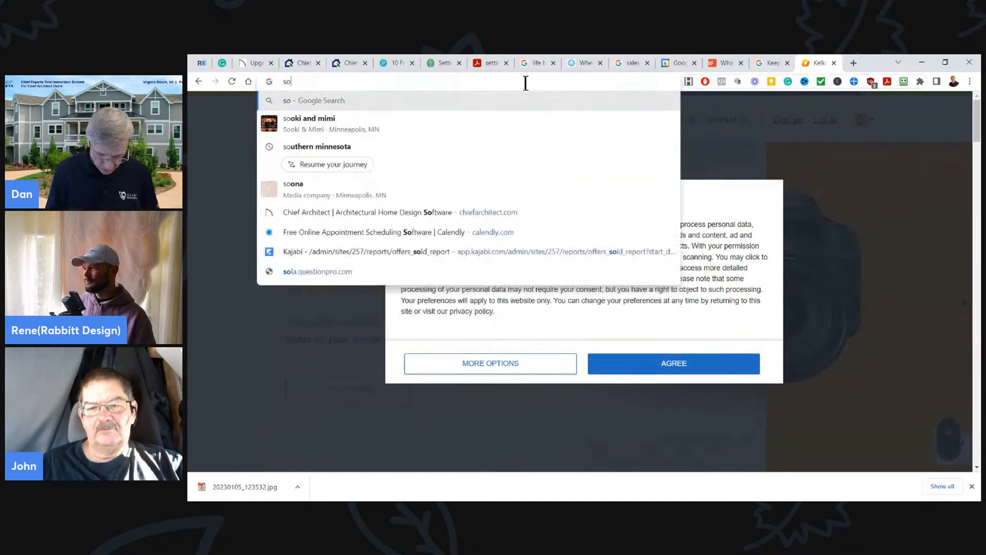
key(Escape)
text(zoomit.exe)
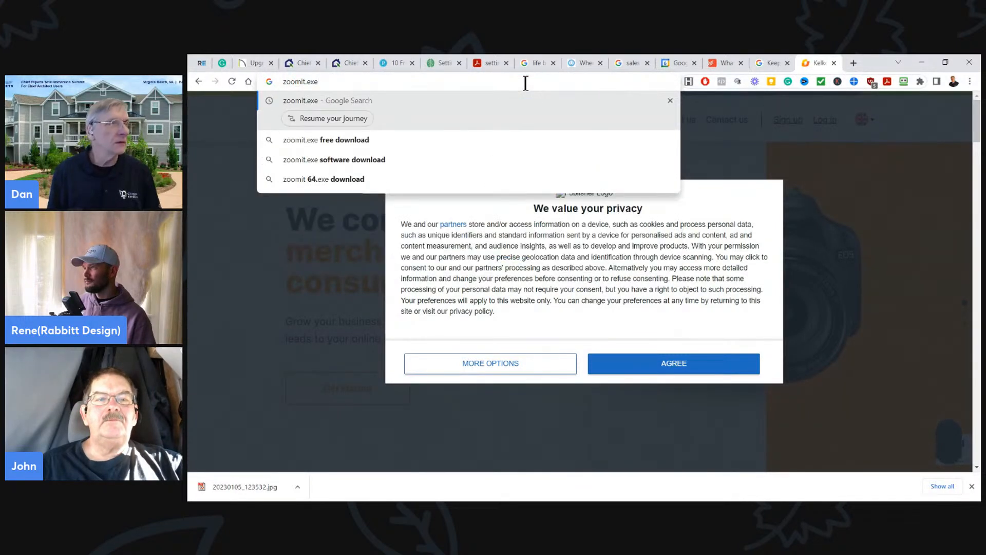
key(Return)
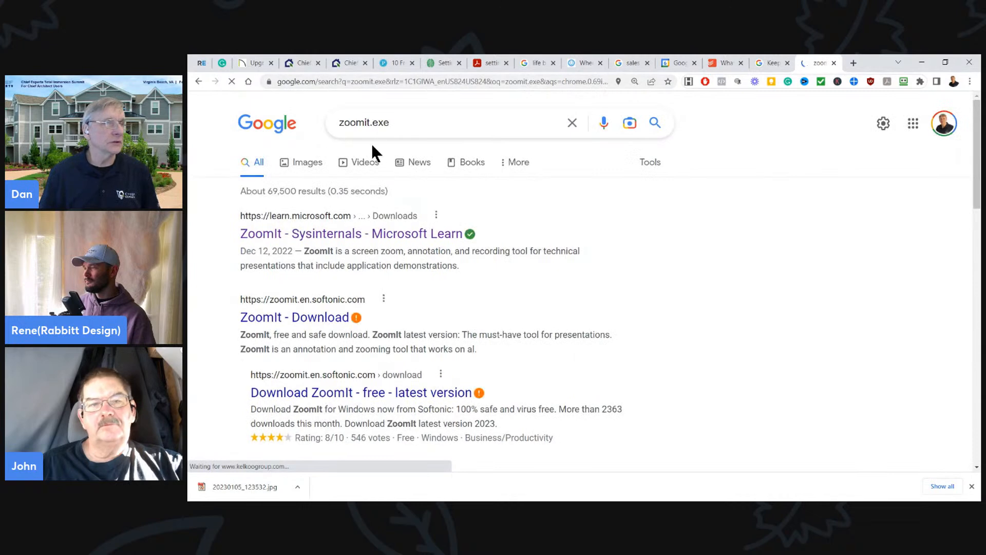
drag(396, 123, 374, 123)
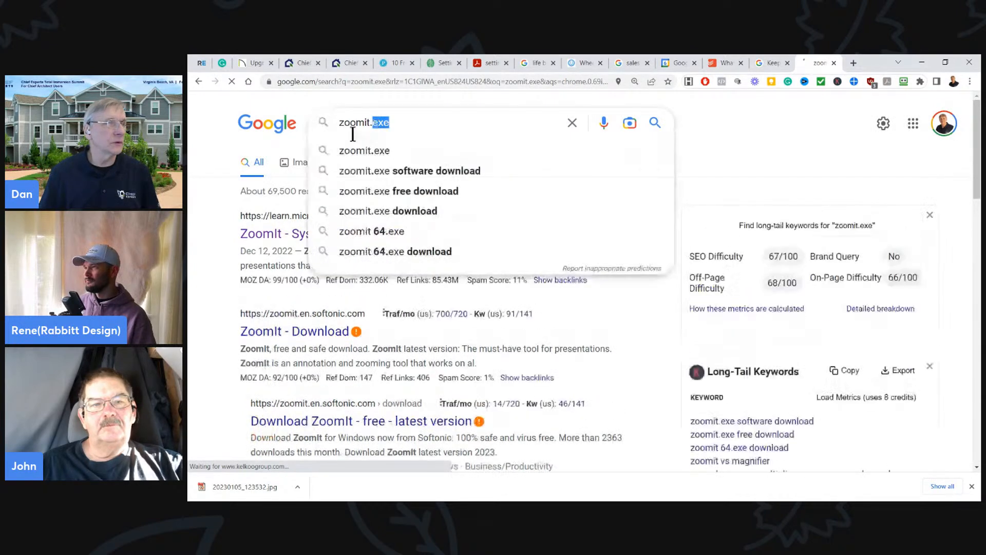
click(189, 200)
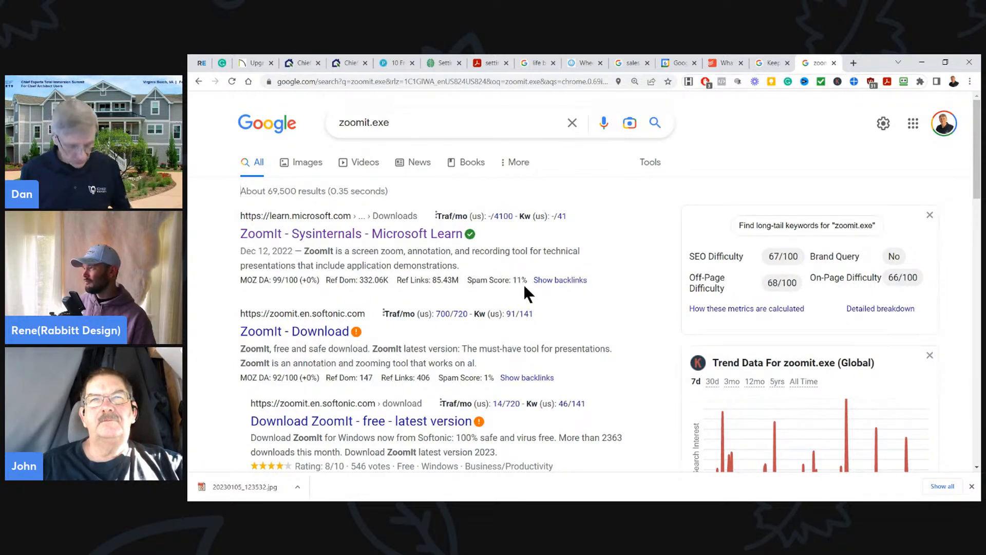
- Magnify the search page with ZoomIt and draw red freehand loops and a rectangle around the zoomit.exe search term
key(ctrl+1)
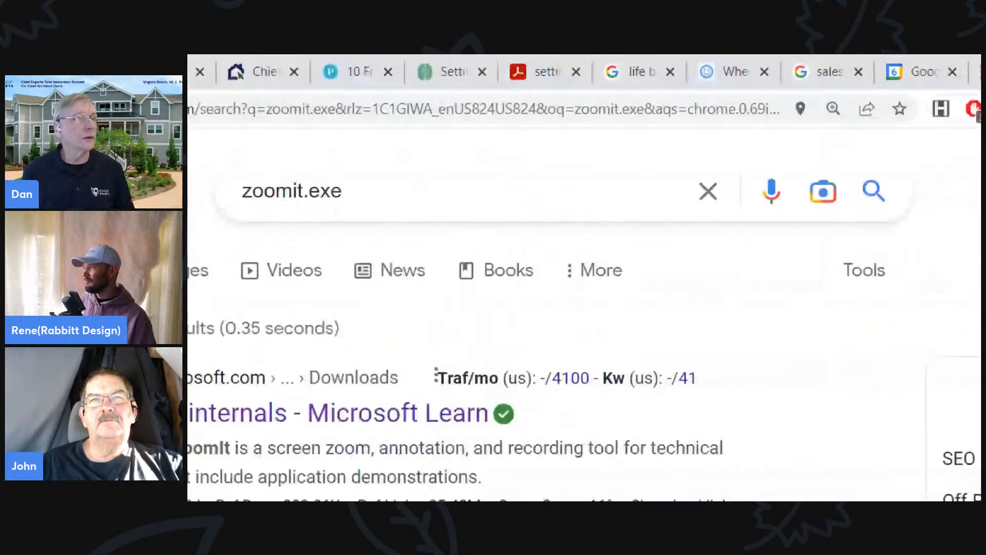
click(416, 70)
mouse_move(268, 167)
mouse_down()
mouse_move(374, 205)
mouse_move(334, 168)
mouse_move(455, 165)
mouse_move(309, 153)
mouse_move(577, 183)
mouse_up()
ctrl+drag(588, 237, 589, 238)
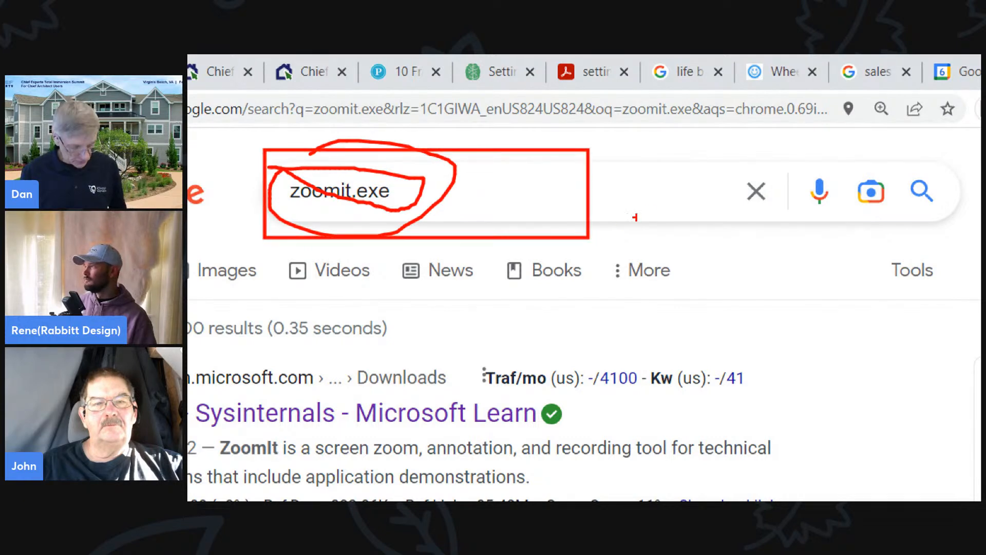
mouse_move(521, 137)
mouse_down()
mouse_move(759, 276)
mouse_move(540, 142)
mouse_move(660, 129)
mouse_up()
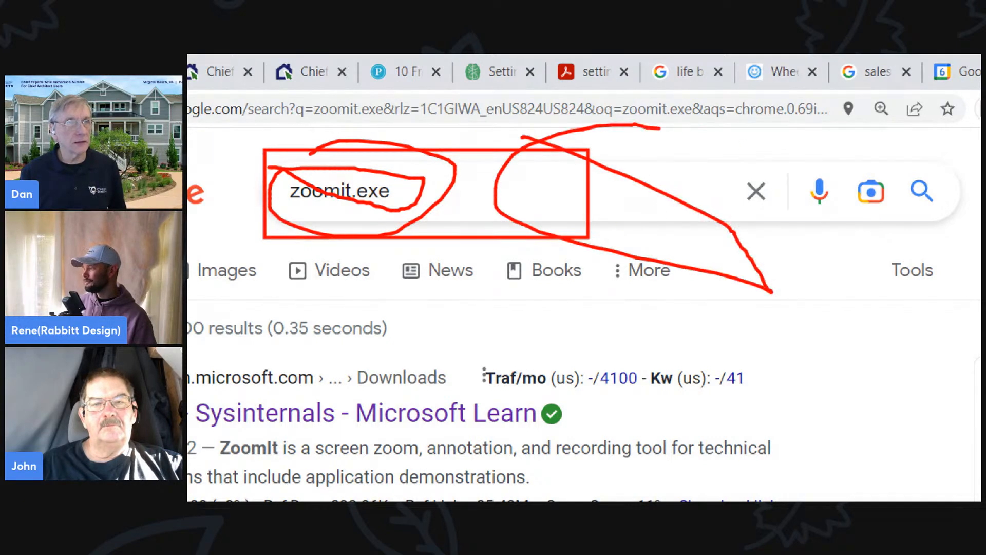
- Draw a straight red line, a rectangle and an arrow over the first search result, plus a short line above it
shift+drag(386, 387, 814, 386)
ctrl+drag(559, 318, 696, 437)
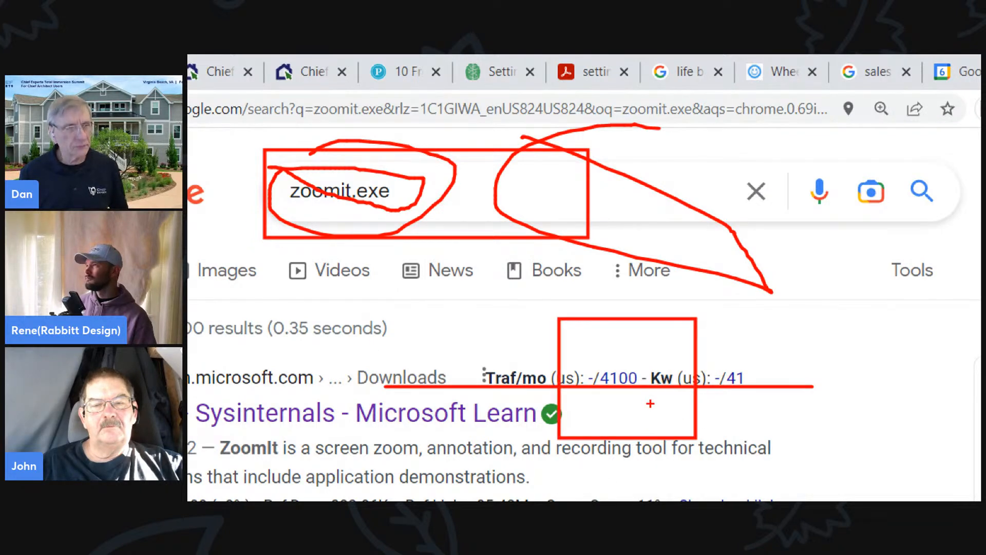
ctrl+shift+drag(586, 358, 729, 455)
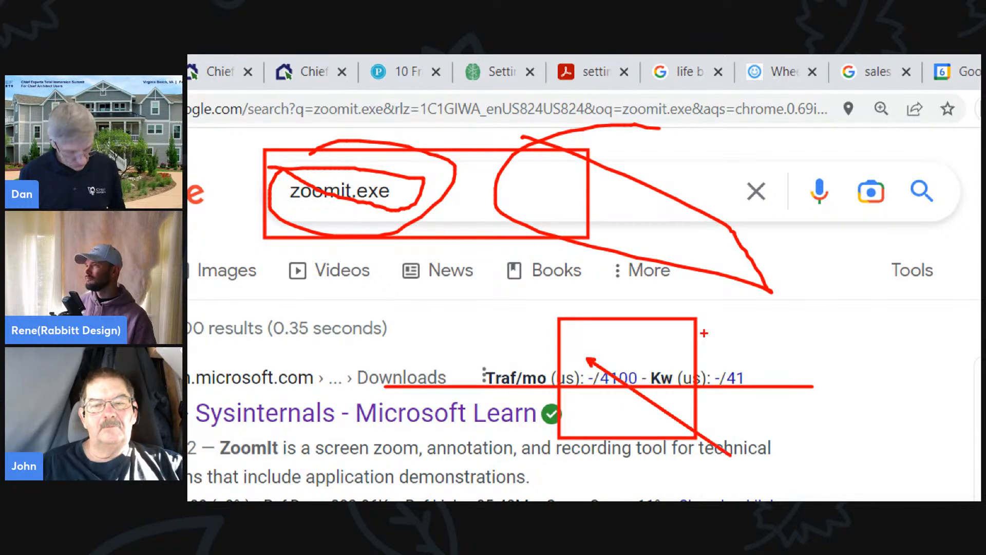
shift+drag(526, 224, 558, 282)
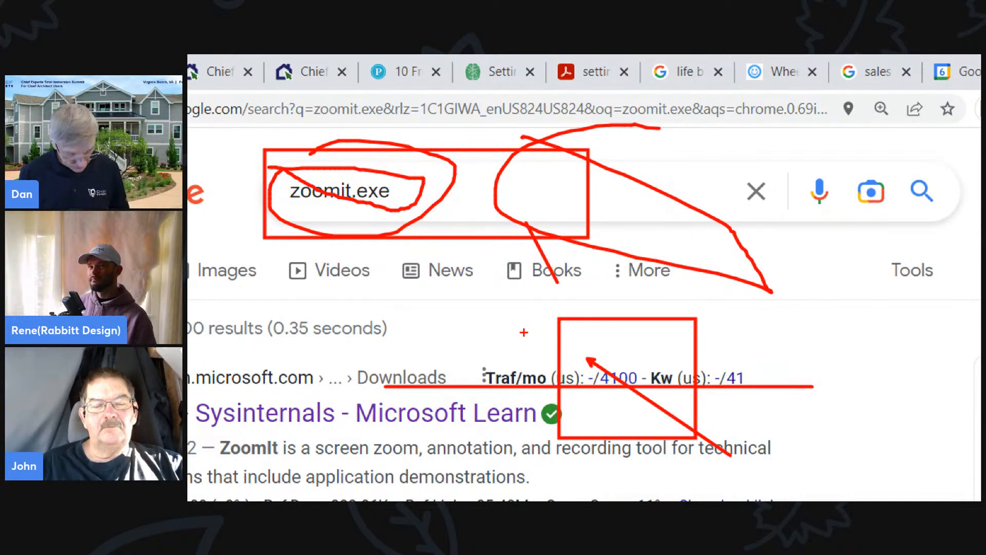
- Draw one blue, one red and one green stroke across the magnified page, and exit the magnified view
key(b)
mouse_move(392, 291)
mouse_down()
mouse_move(447, 354)
mouse_move(528, 411)
mouse_up()
key(r)
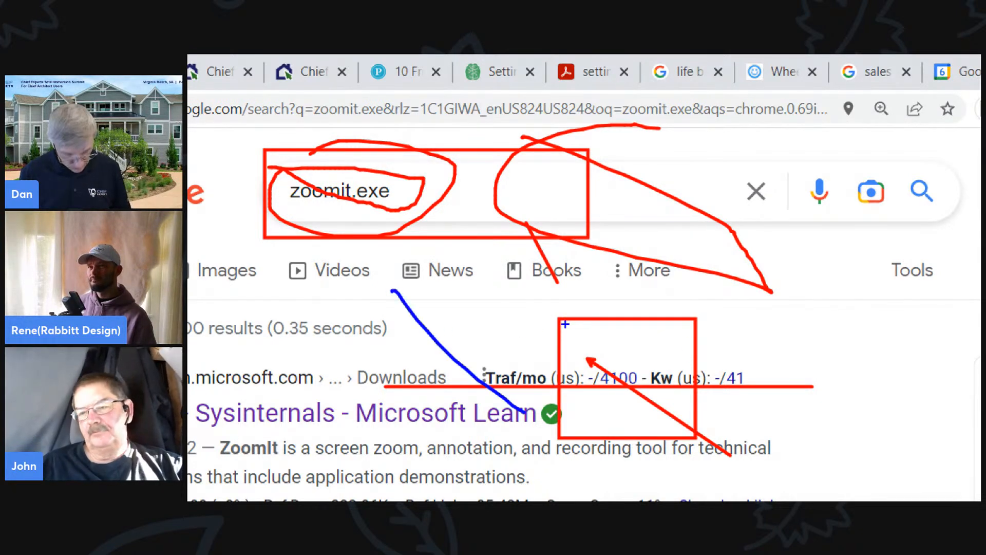
drag(445, 285, 612, 396)
key(g)
drag(553, 208, 420, 374)
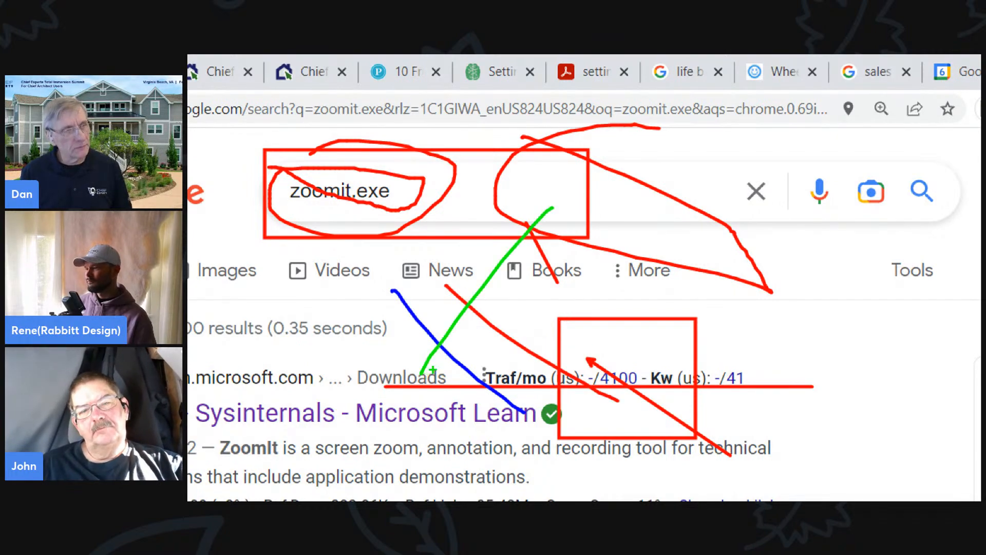
scroll(502, 312, down, 2)
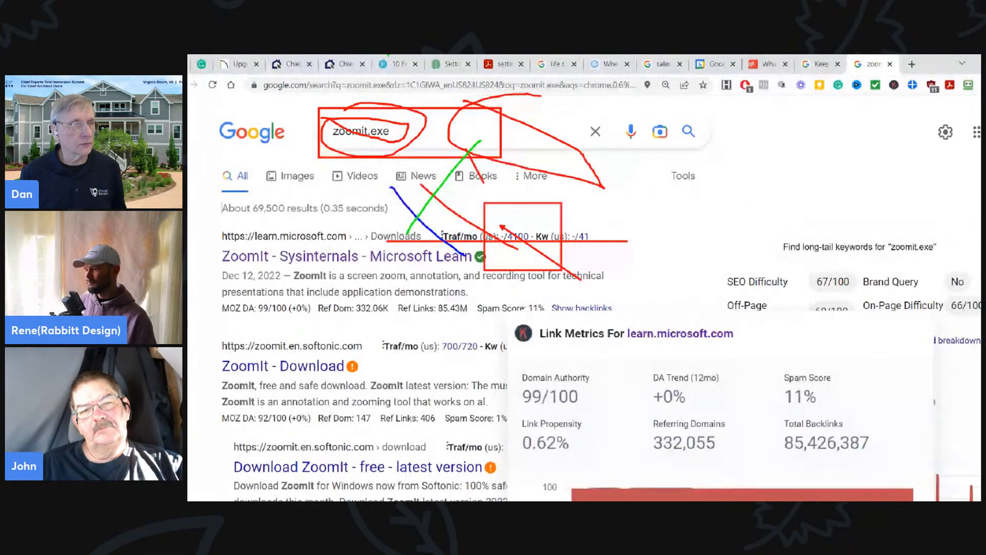
key(Escape)
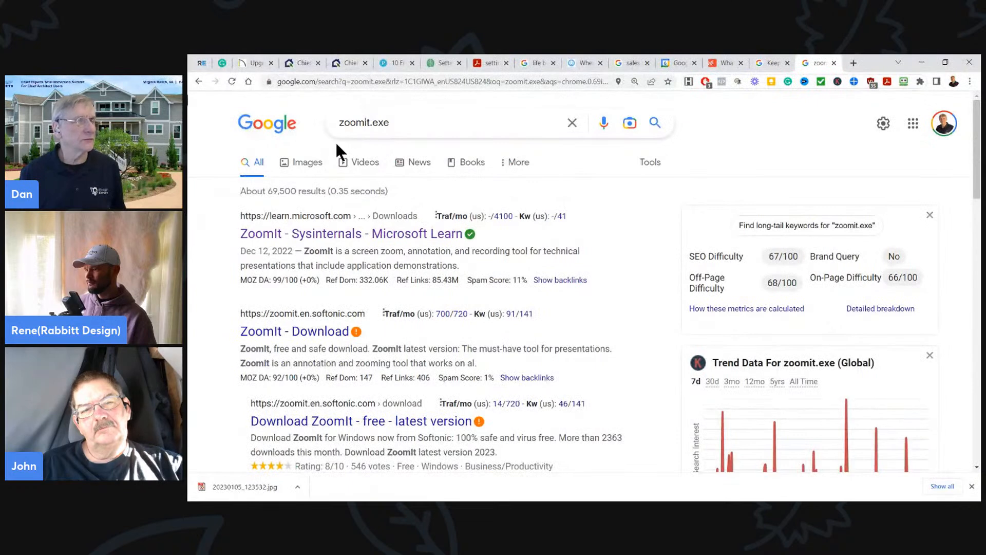
- Draw thin and thick green freehand scribbles over the unmagnified search results, clear them and close the zoomit.exe search tab
key(ctrl+2)
mouse_move(386, 154)
mouse_down()
mouse_move(513, 221)
mouse_move(637, 175)
mouse_up()
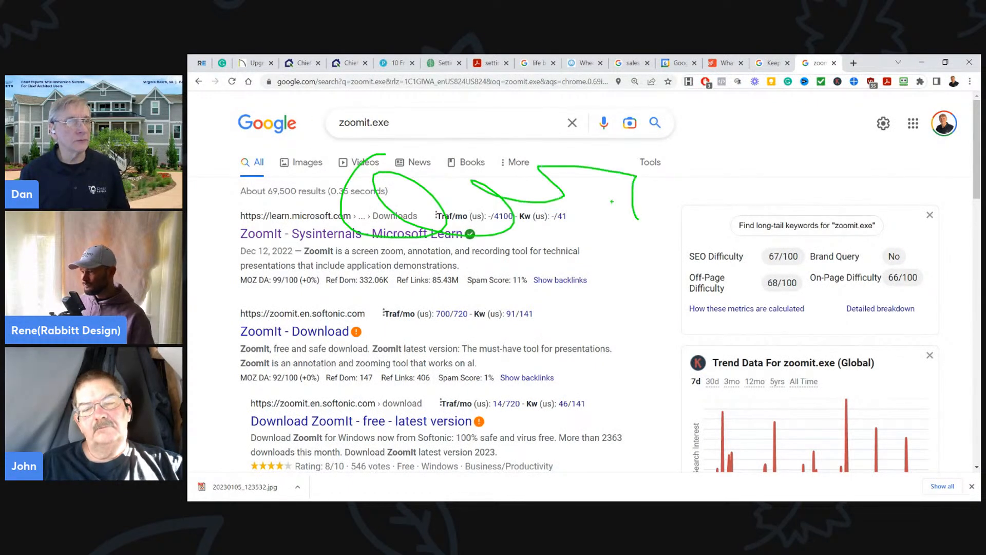
mouse_move(593, 209)
mouse_down()
mouse_move(642, 257)
mouse_move(588, 237)
mouse_up()
mouse_move(508, 250)
mouse_down()
mouse_move(534, 299)
mouse_move(570, 292)
mouse_up()
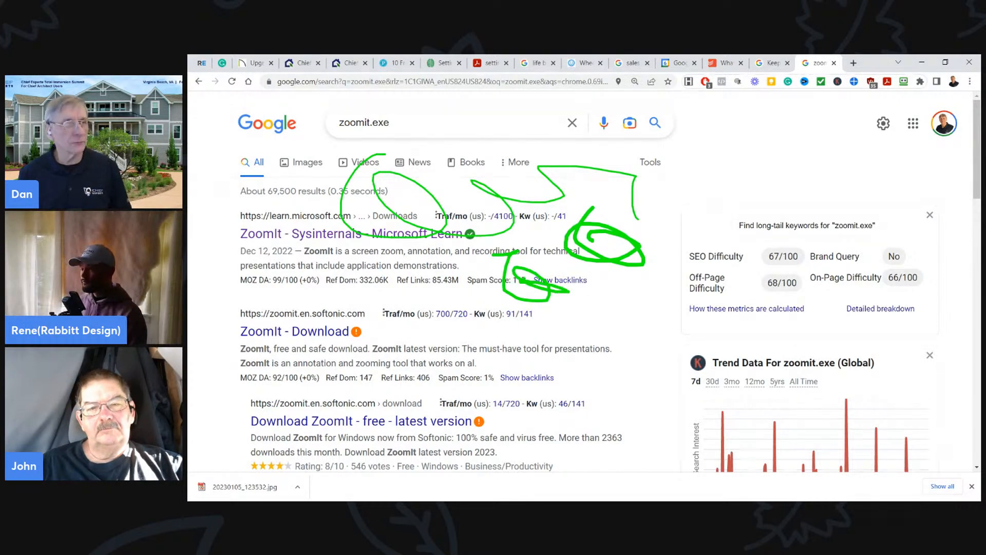
key(Escape)
mouse_move(532, 259)
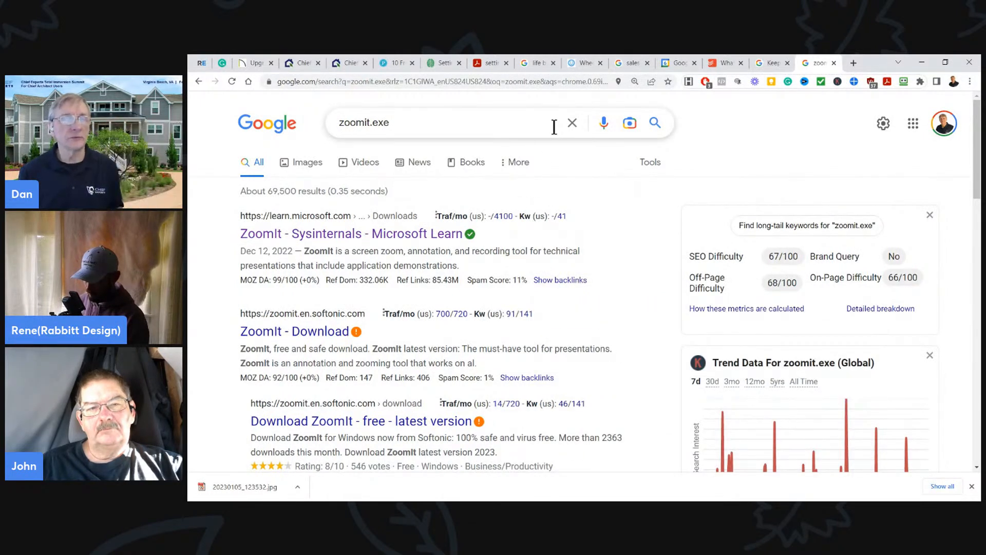
click(834, 62)
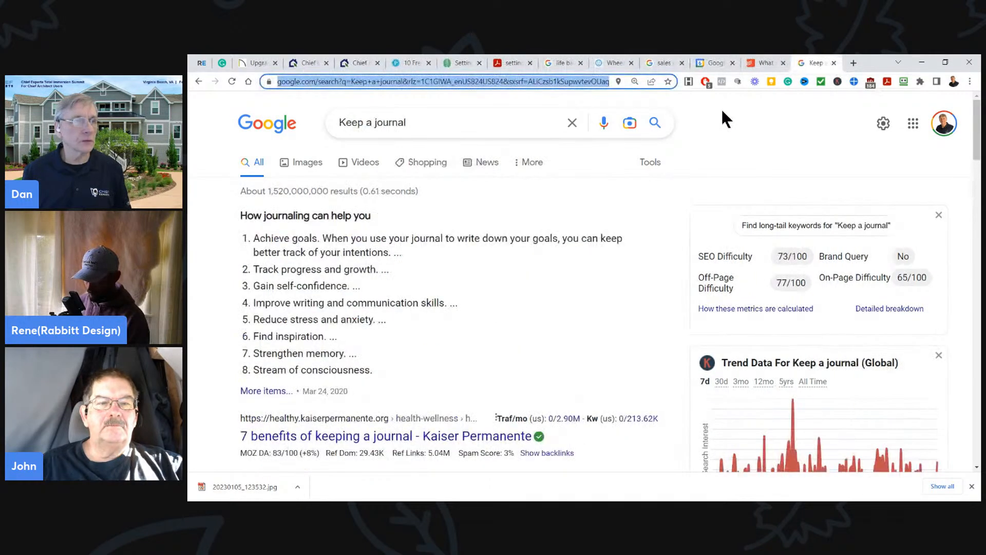
- Draw a red freehand curve over the Keep a journal search results, clear it and close that tab
click(483, 224)
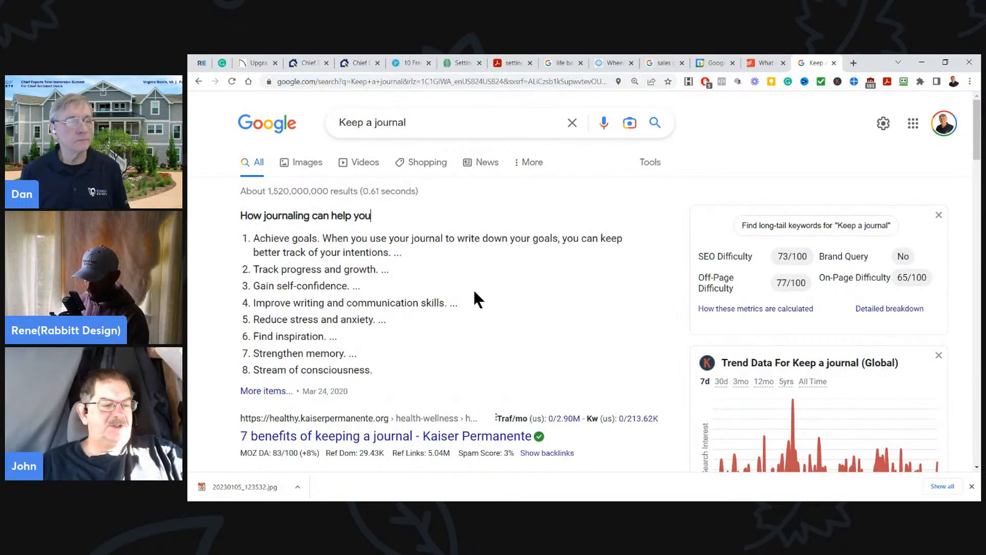
mouse_move(586, 291)
mouse_down()
mouse_move(684, 313)
mouse_move(500, 213)
mouse_up()
key(Escape)
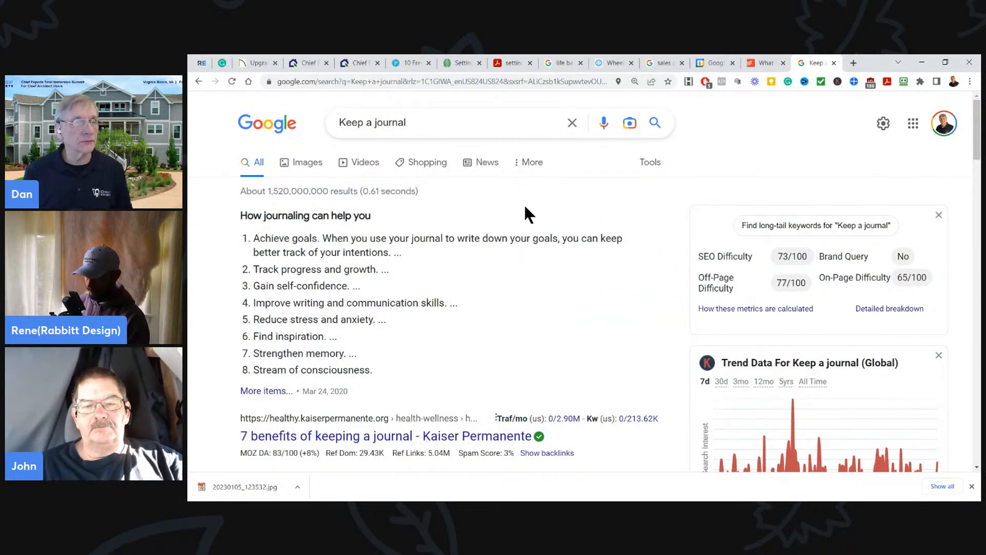
key(ctrl+2)
drag(529, 207, 576, 253)
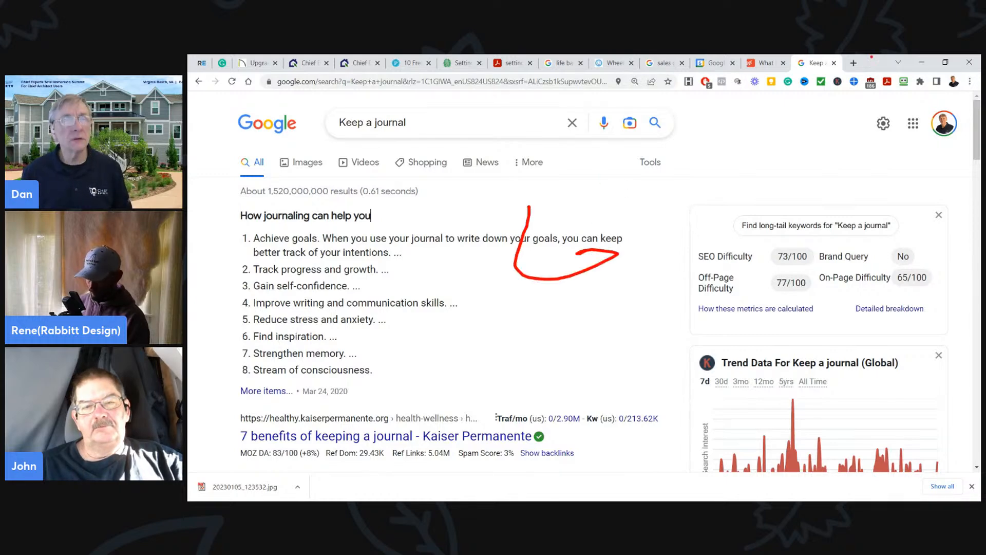
key(Escape)
click(833, 62)
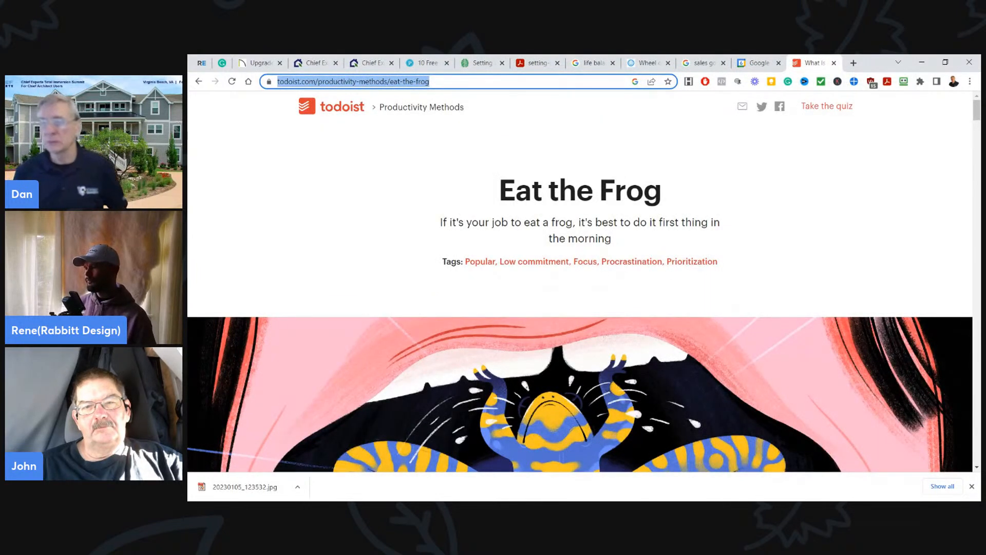
- Switch from the browser to the Untitled 4 floor plan in Chief Architect
key(alt+Tab)
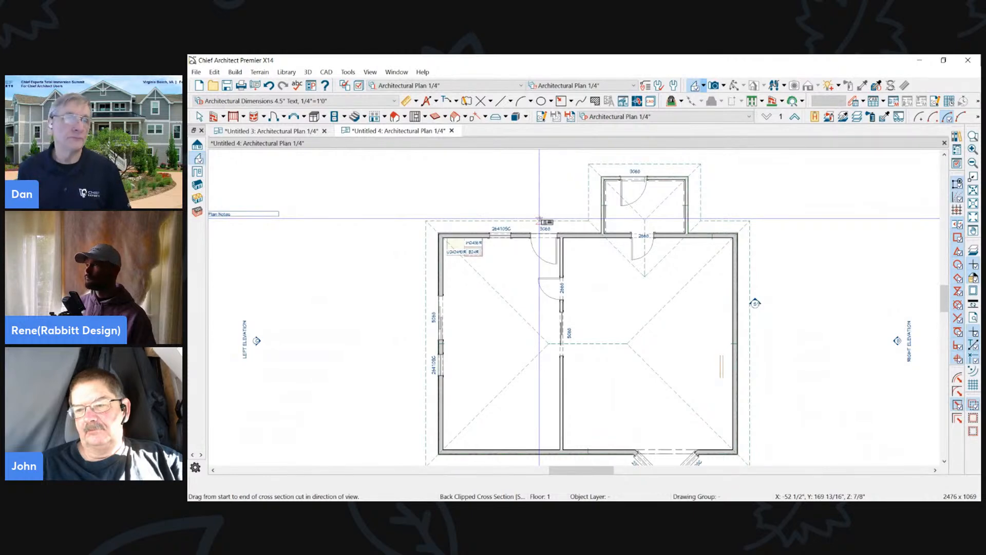
scroll(539, 220, down, 3)
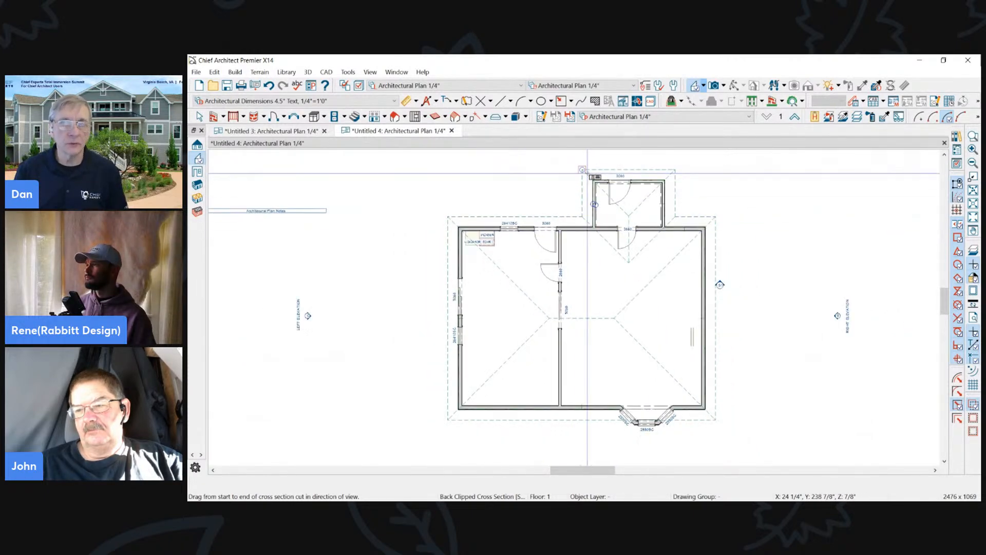
scroll(564, 197, up, 1)
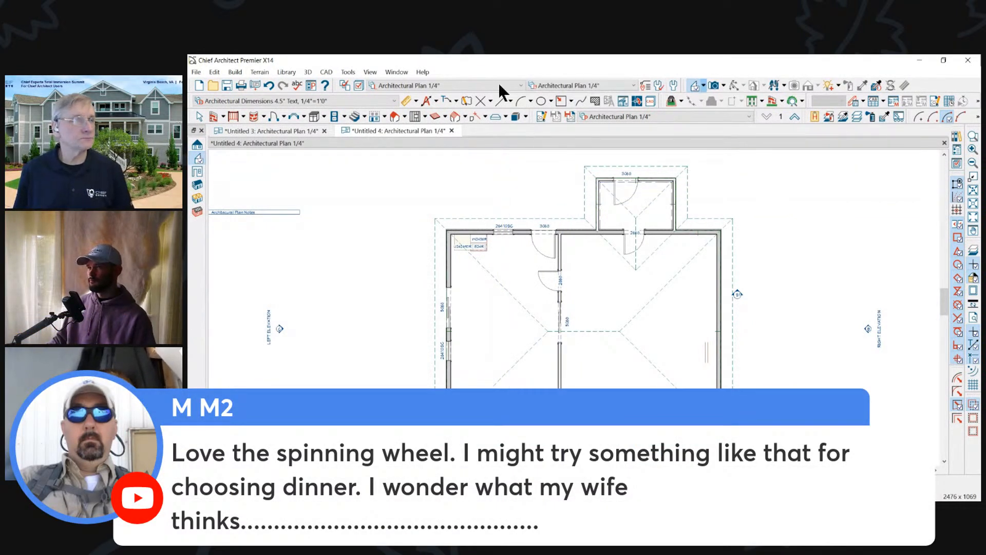
- Build all framing automatically for the house in the Untitled 4 plan
click(431, 116)
click(444, 115)
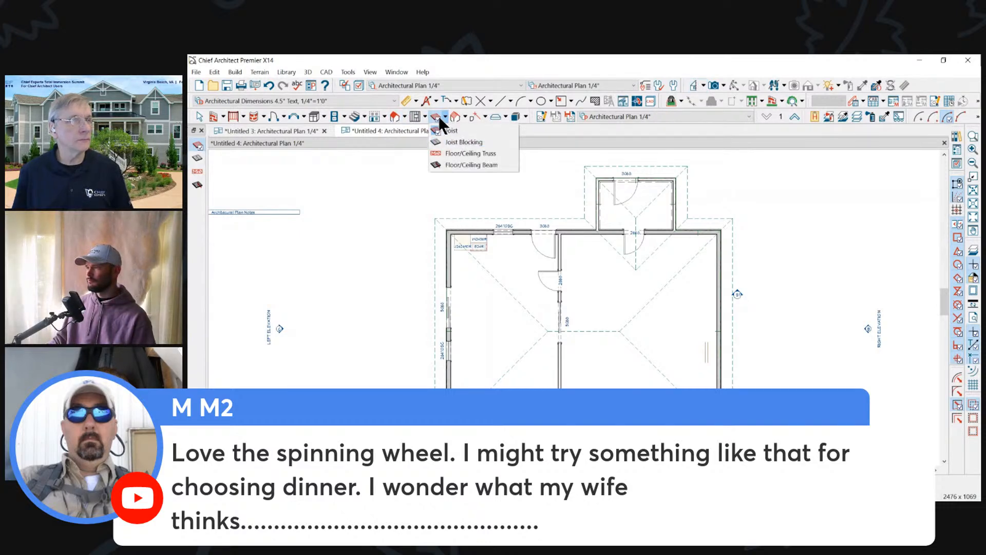
click(425, 116)
click(425, 117)
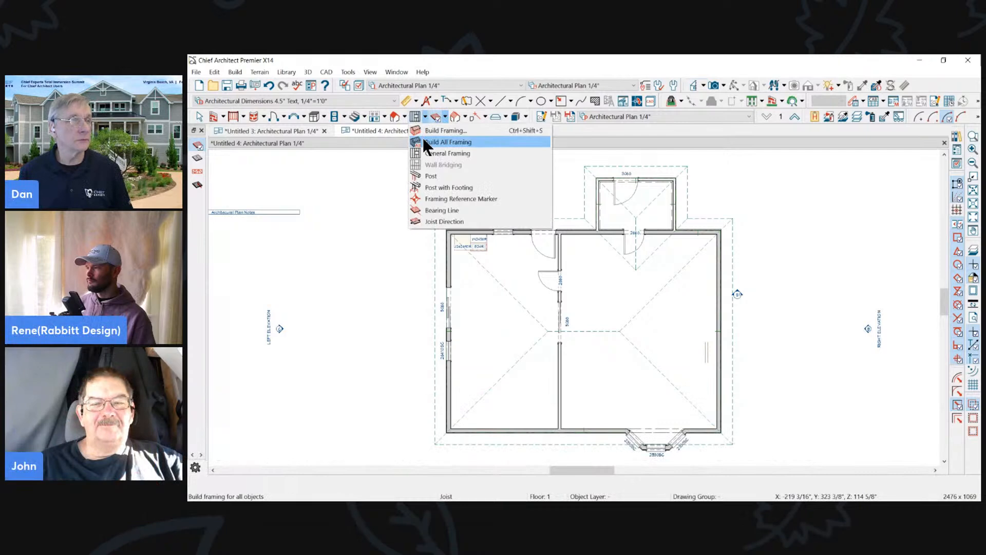
click(425, 141)
click(605, 297)
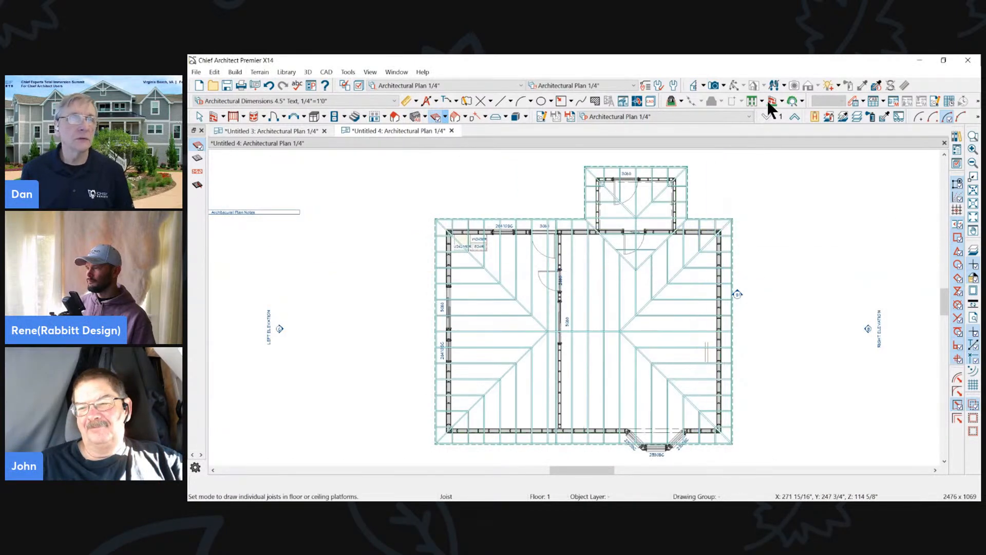
- Inspect the framing in a Perspective Framing Overview, close that view and undo the built framing
click(724, 86)
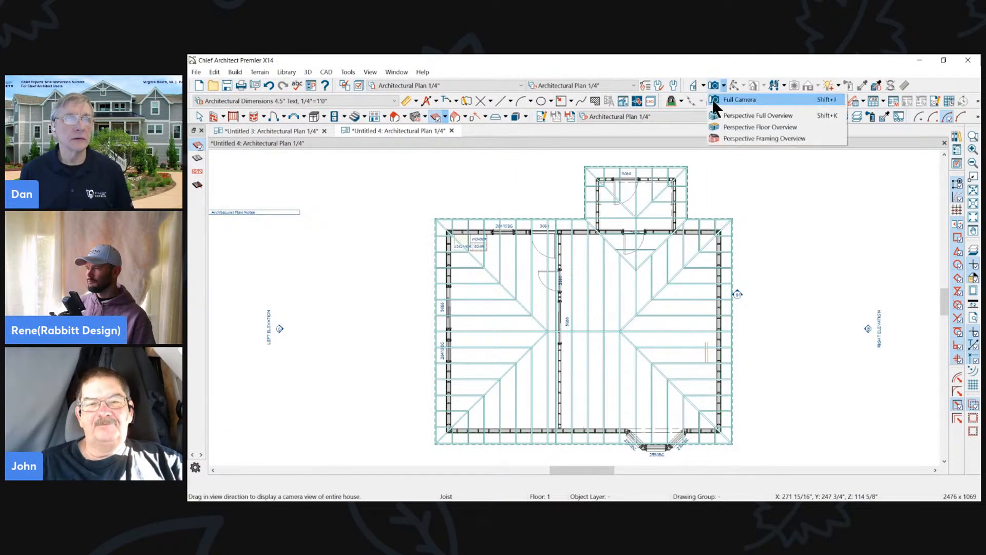
click(719, 128)
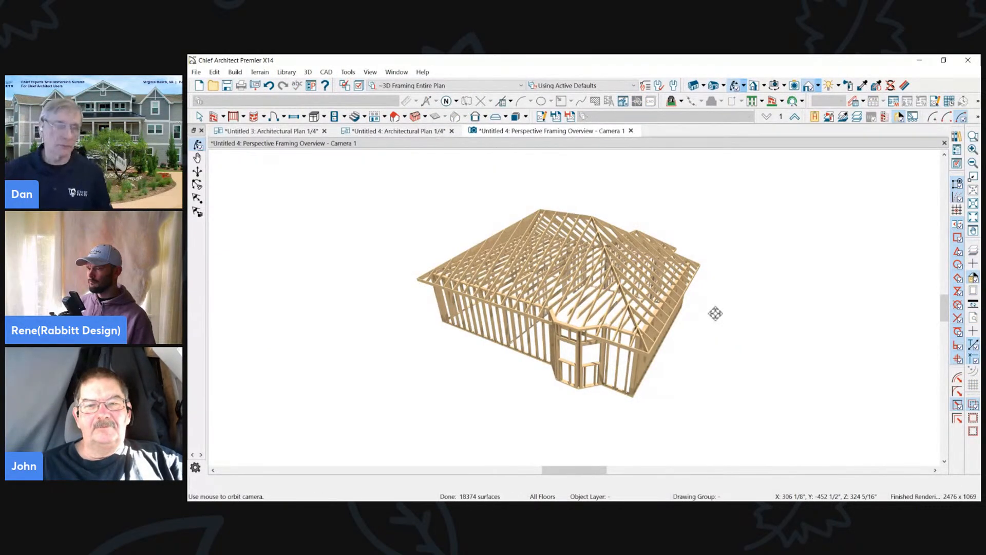
drag(585, 291, 414, 269)
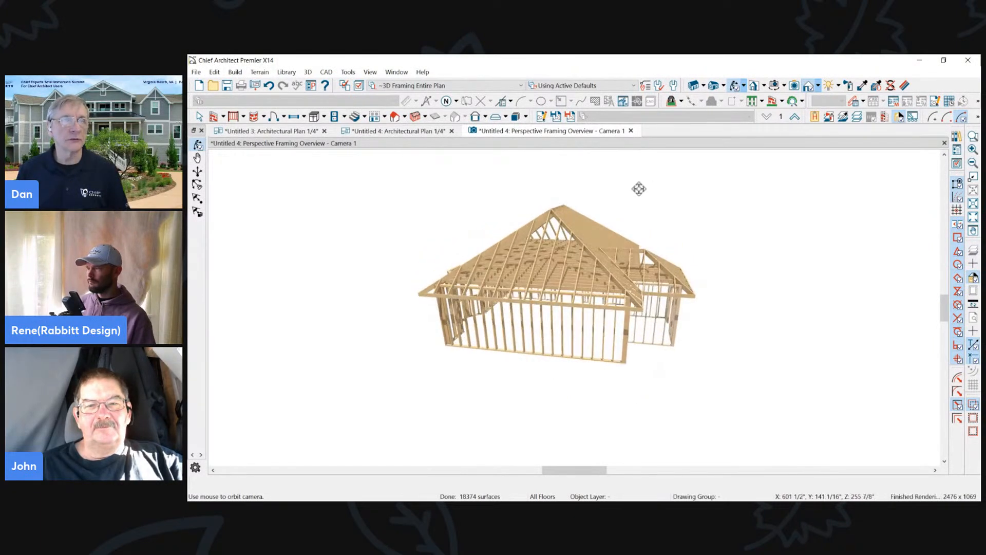
click(631, 131)
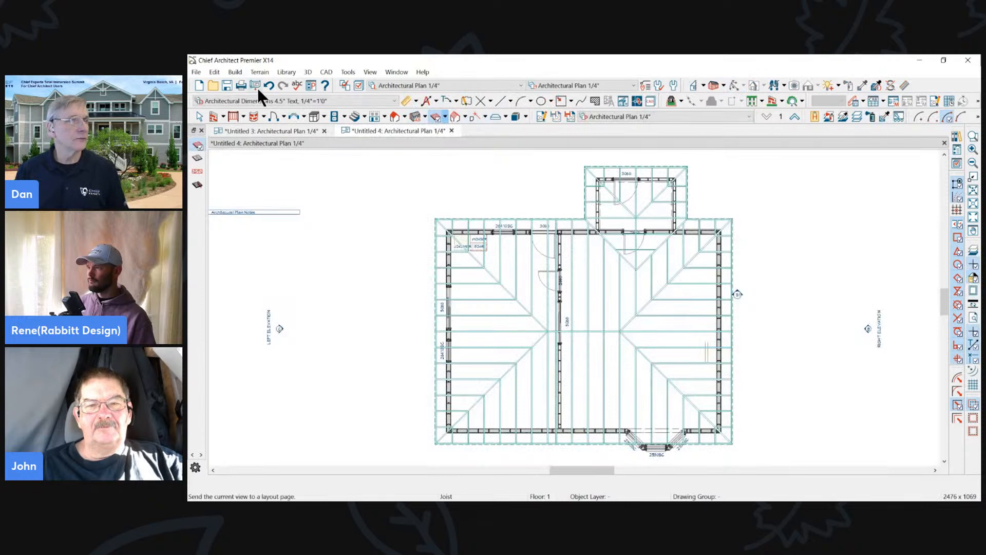
click(267, 84)
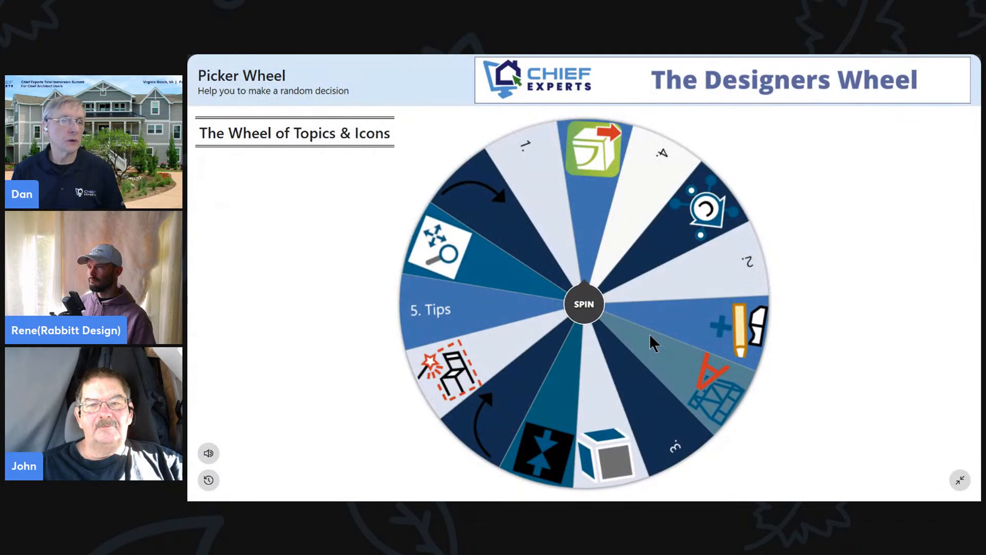
- Spin the Designers Wheel for another topic
click(575, 307)
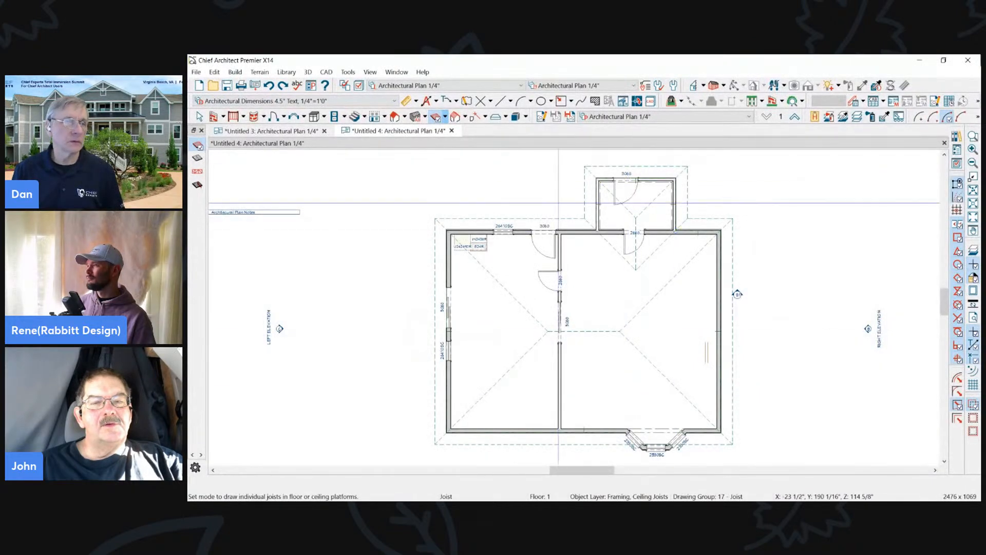
- Draw a small 3D box solid in the larger room, locate its Convert Selected to Symbol command, and delete the box
scroll(658, 319, up, 2)
scroll(637, 193, down, 1)
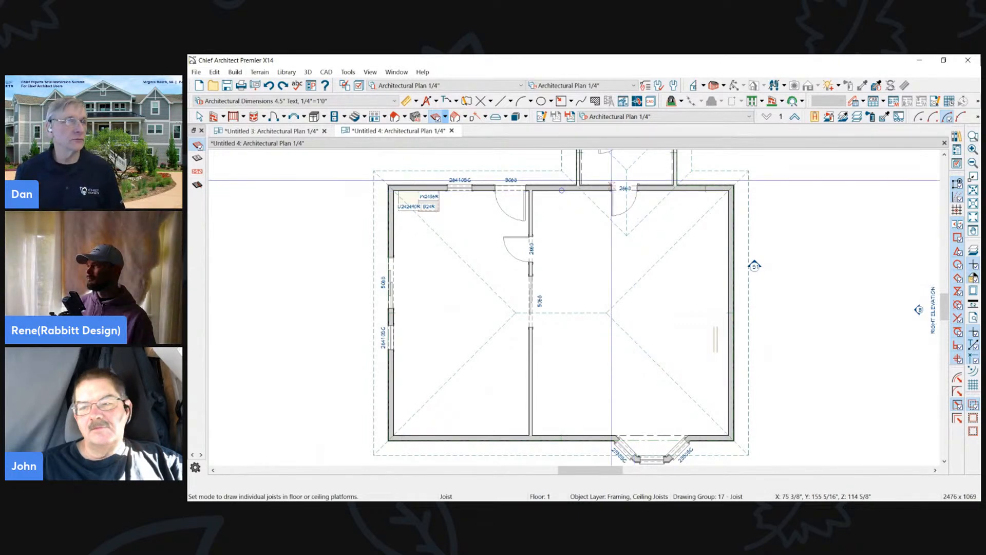
click(517, 116)
drag(591, 268, 605, 281)
scroll(605, 281, up, 1)
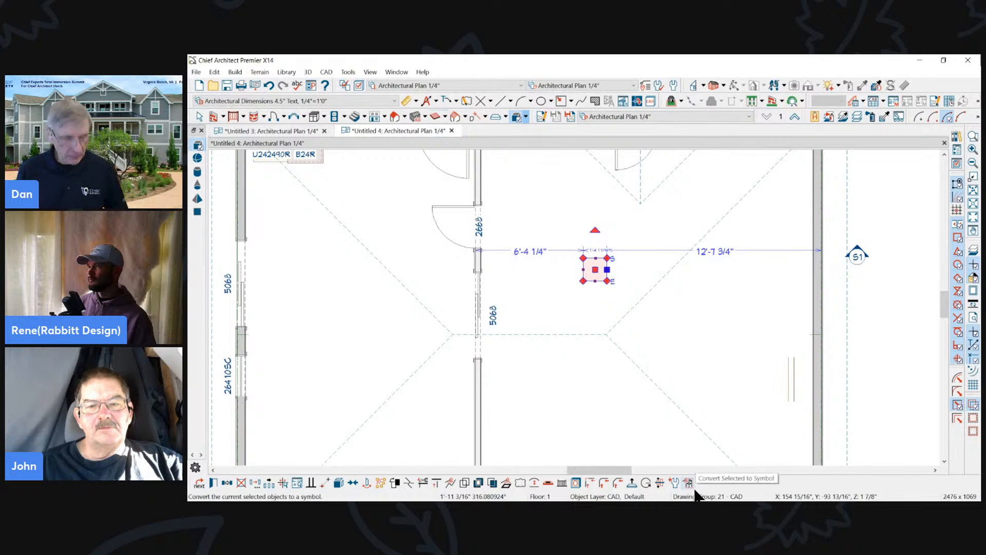
drag(662, 443, 708, 484)
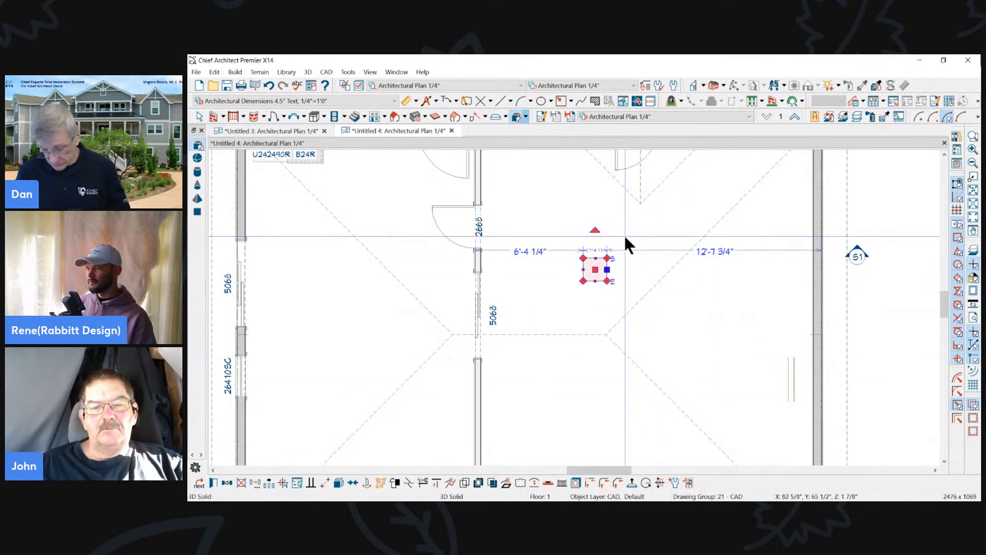
key(Delete)
scroll(638, 210, down, 3)
- Widen the 5068 sliding door in the interior partition wall to 8268
scroll(495, 299, up, 2)
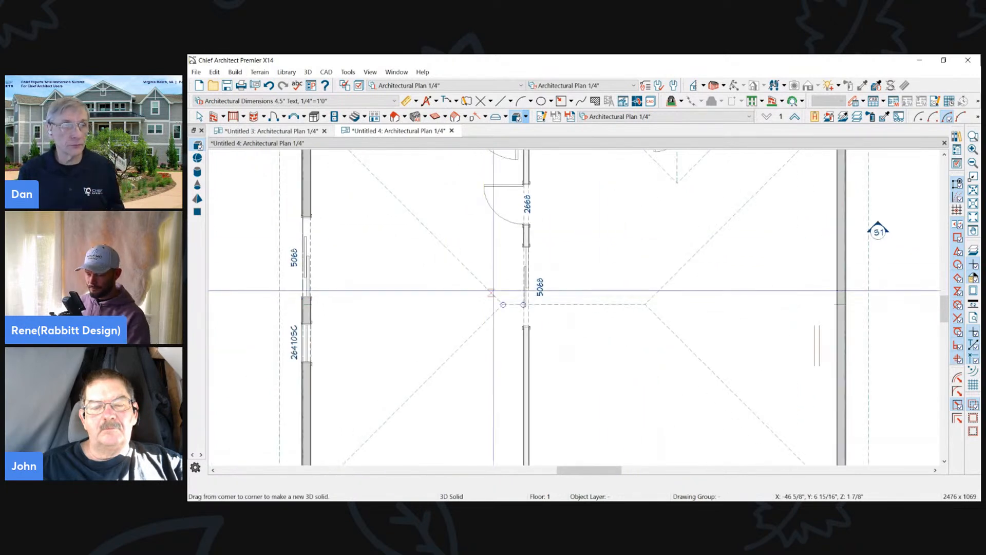
scroll(496, 289, up, 3)
scroll(565, 267, down, 3)
key(space)
click(555, 276)
drag(555, 318, 555, 367)
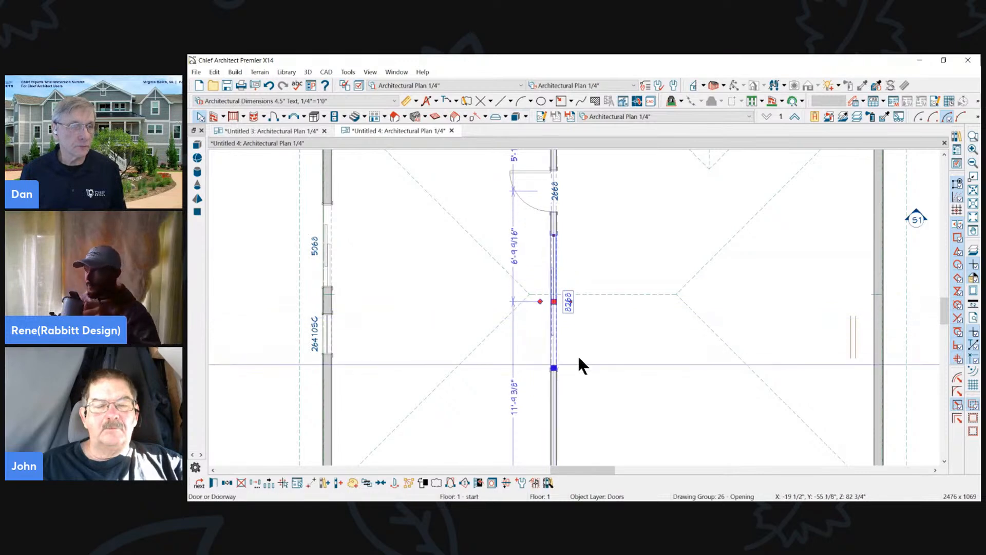
click(608, 230)
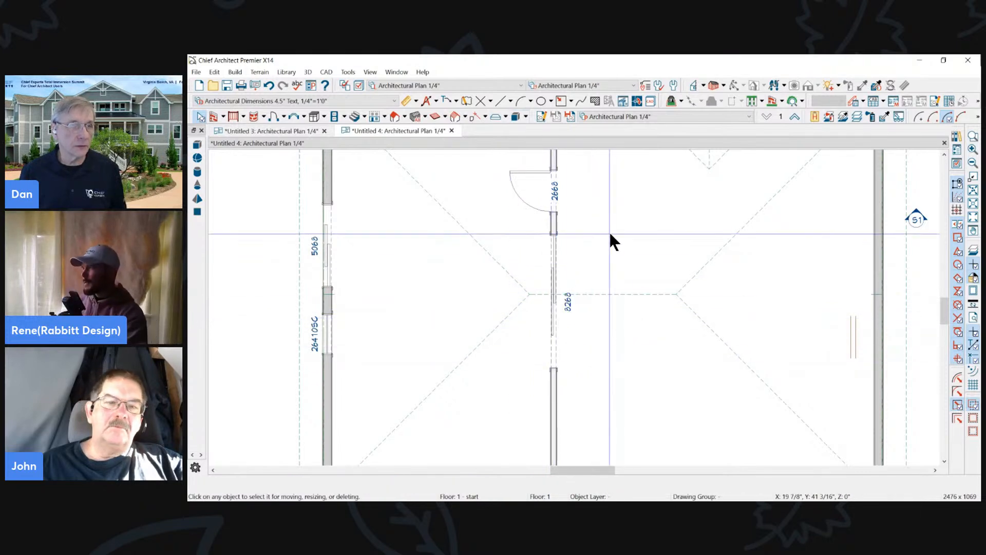
- Create a Full Camera view from the larger room looking toward the widened interior door
click(724, 85)
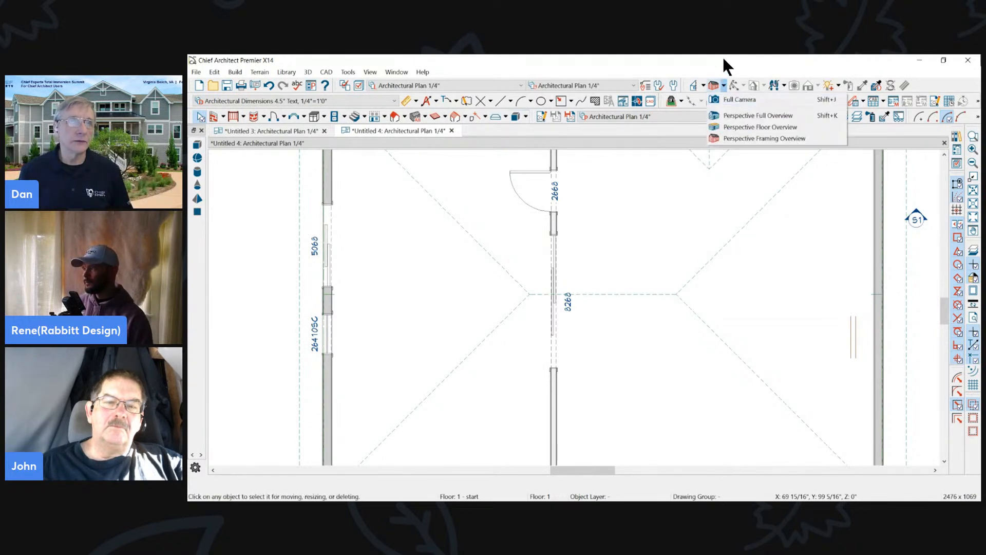
click(740, 99)
drag(810, 221, 580, 319)
- Change the wide interior sliding door's type to Doorway
click(590, 309)
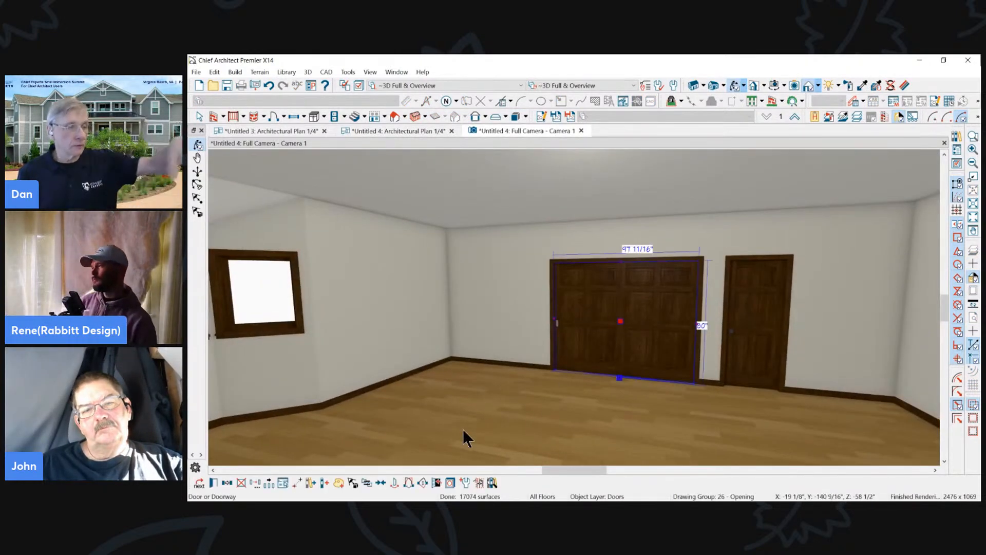
click(214, 481)
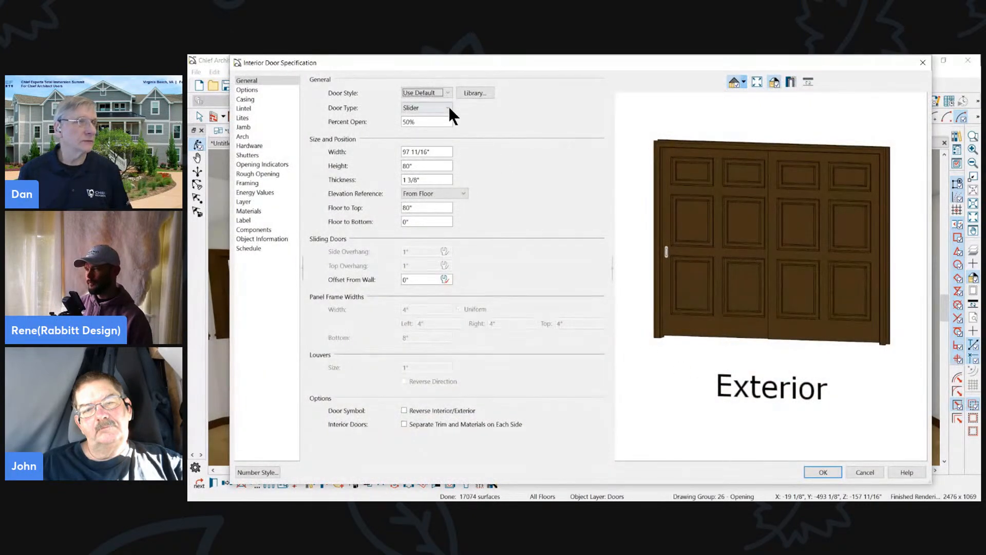
click(443, 108)
click(424, 118)
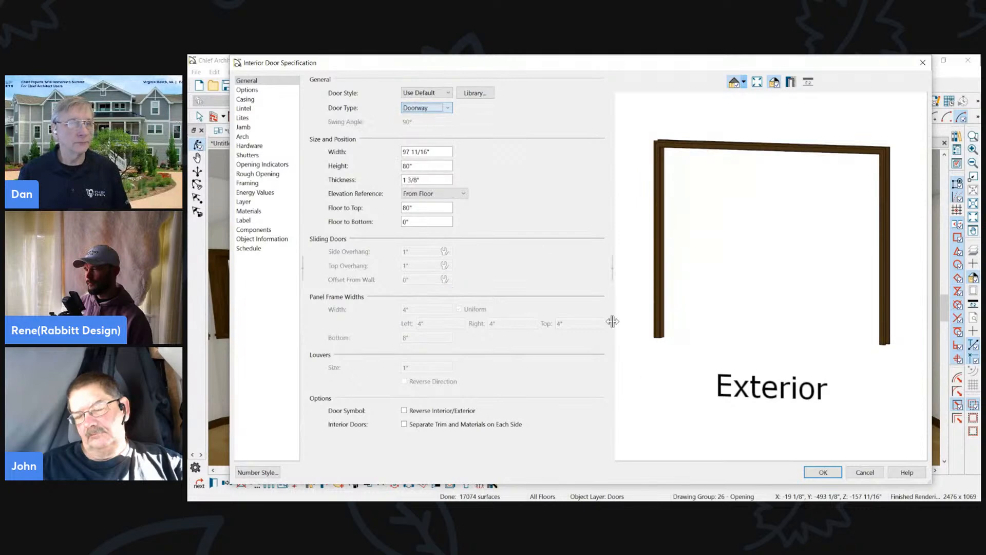
click(829, 472)
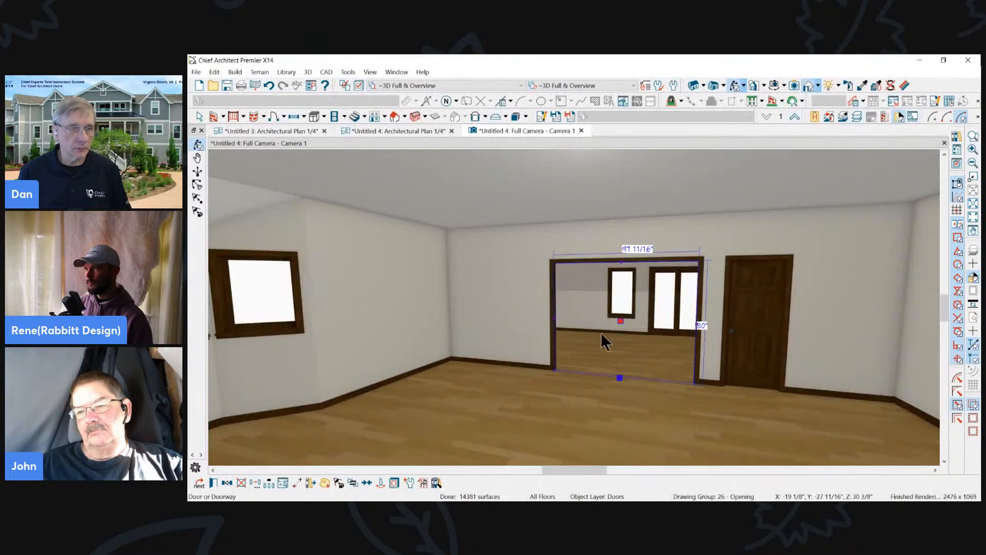
- In the Untitled 4 plan, draw a straight railing about 8'-2 13/16" long alongside the 8268 doorway
click(280, 132)
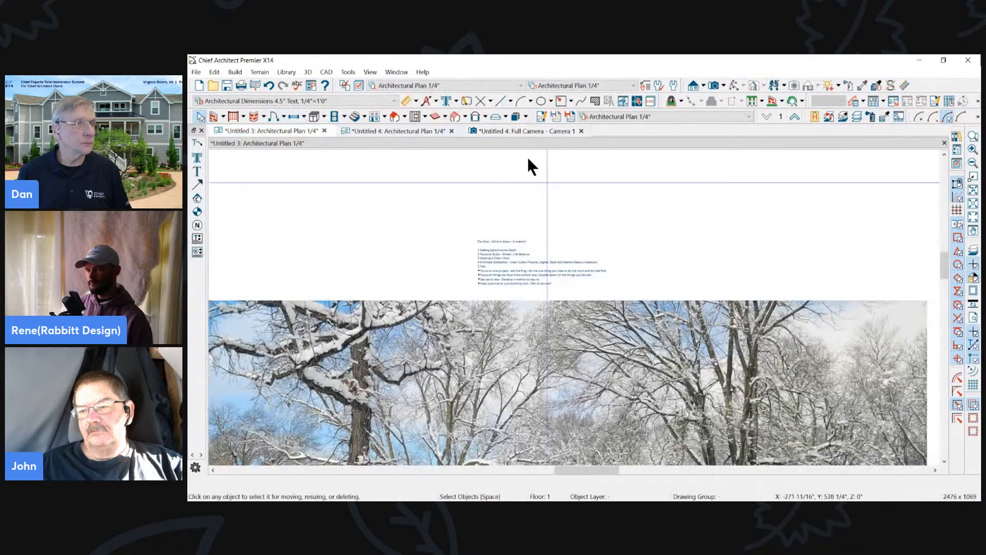
click(427, 134)
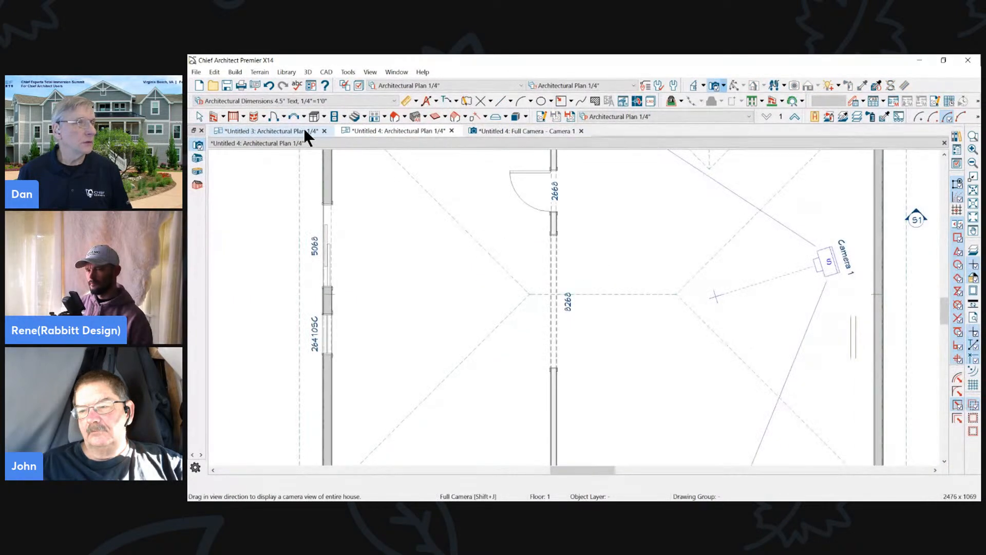
click(233, 116)
scroll(494, 314, up, 3)
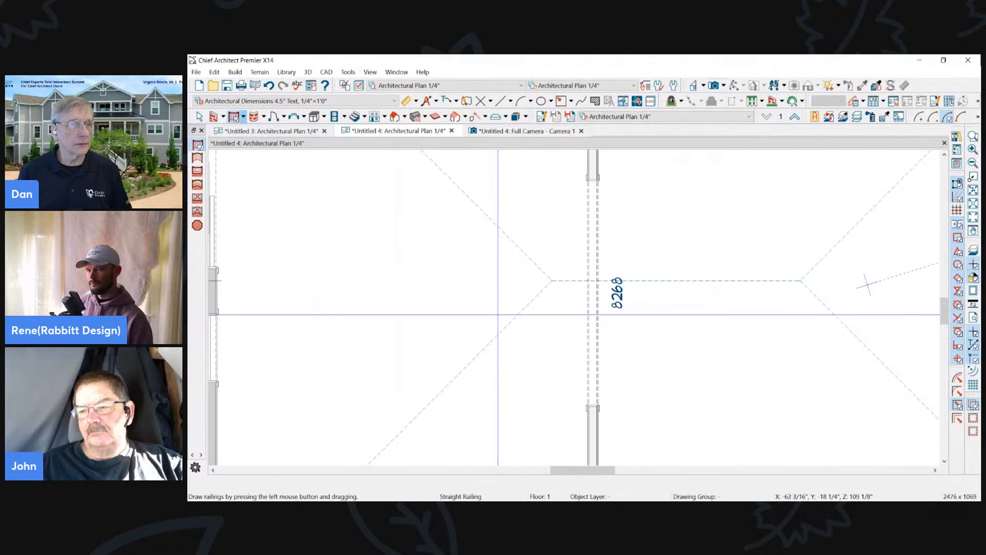
drag(611, 179, 613, 406)
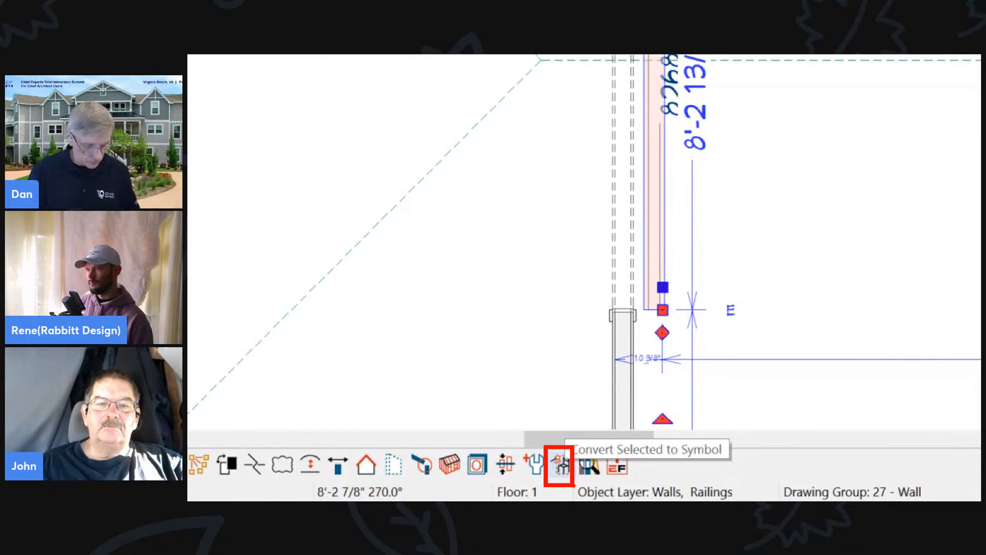
- Try moving the railing into the doorway's wall line, and undo the move
drag(663, 287, 629, 296)
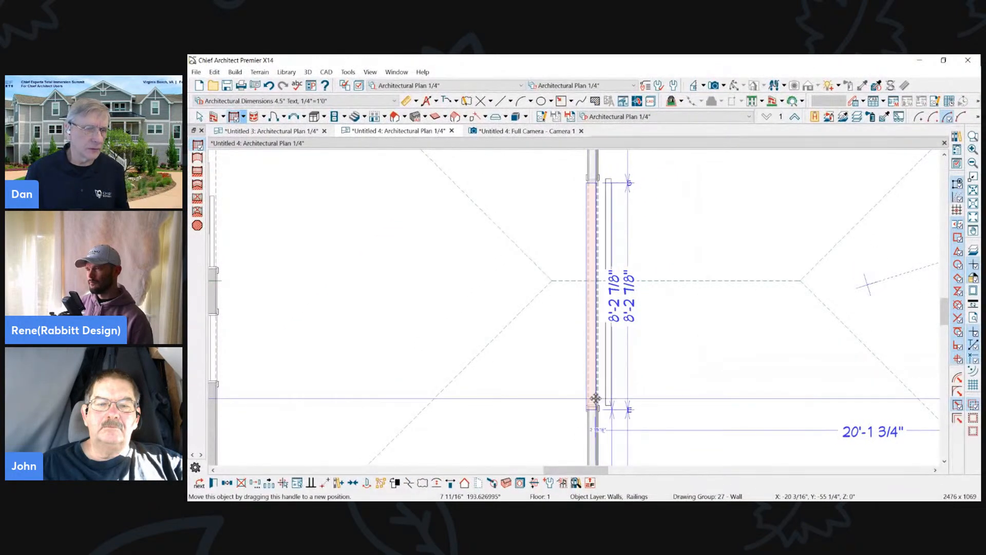
drag(595, 398, 598, 397)
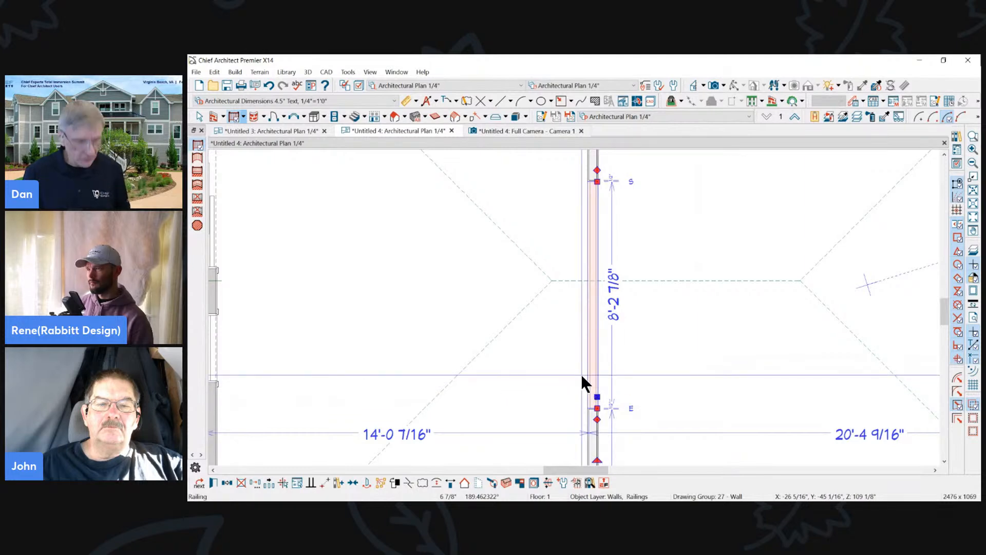
key(ctrl+z)
- Try to convert the railing to a Fixture (Interior) symbol added to the library, with Show Advanced Options enabled
click(604, 397)
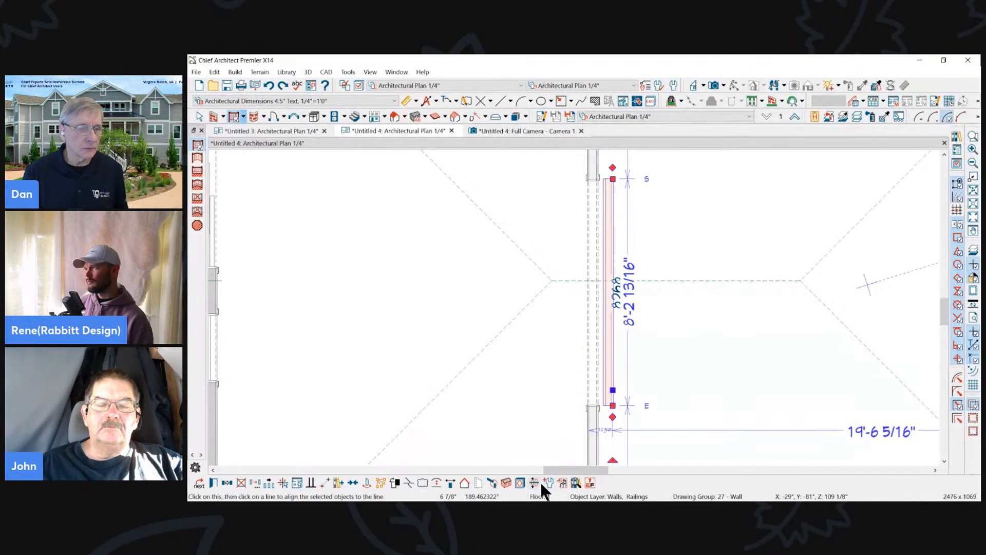
click(560, 483)
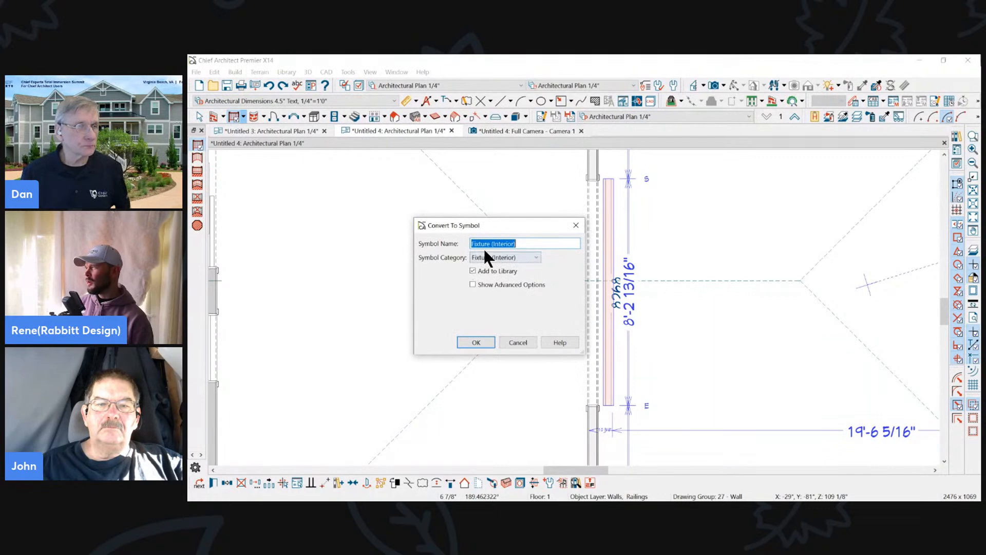
click(485, 286)
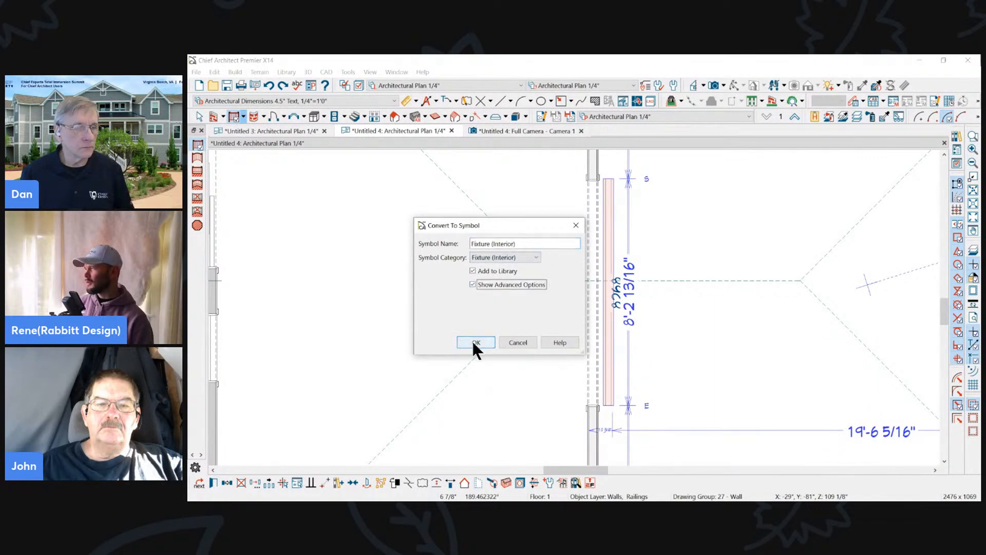
click(475, 342)
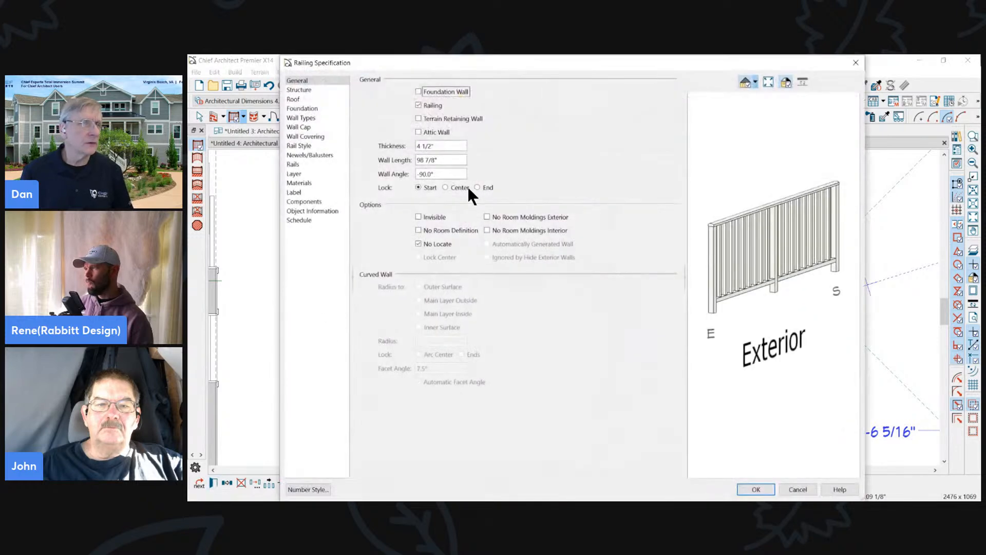
click(435, 228)
click(433, 227)
click(429, 244)
click(429, 243)
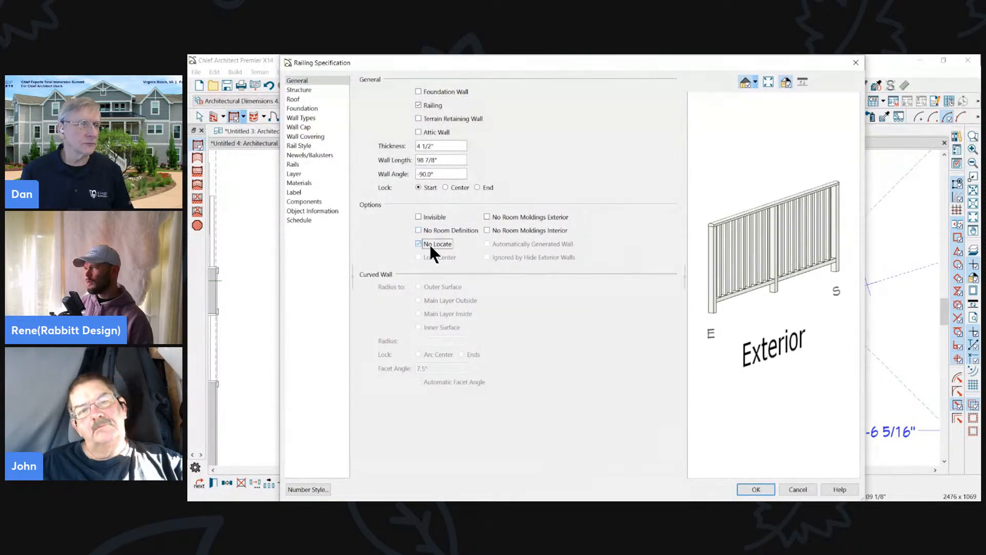
click(798, 489)
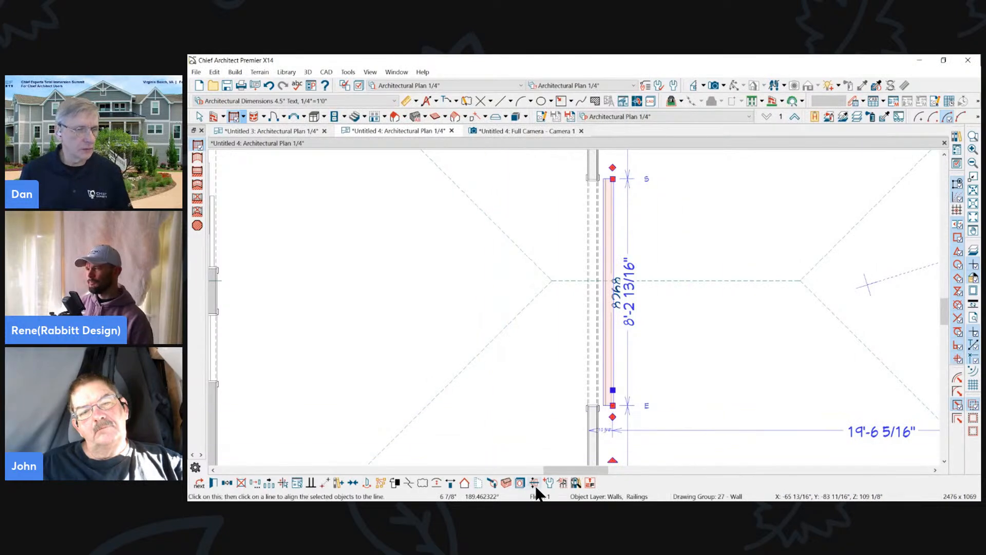
- Start converting the railing to a Fixture (Interior) symbol added to the library, keeping Fixture (Interior) as its 2D block
click(562, 482)
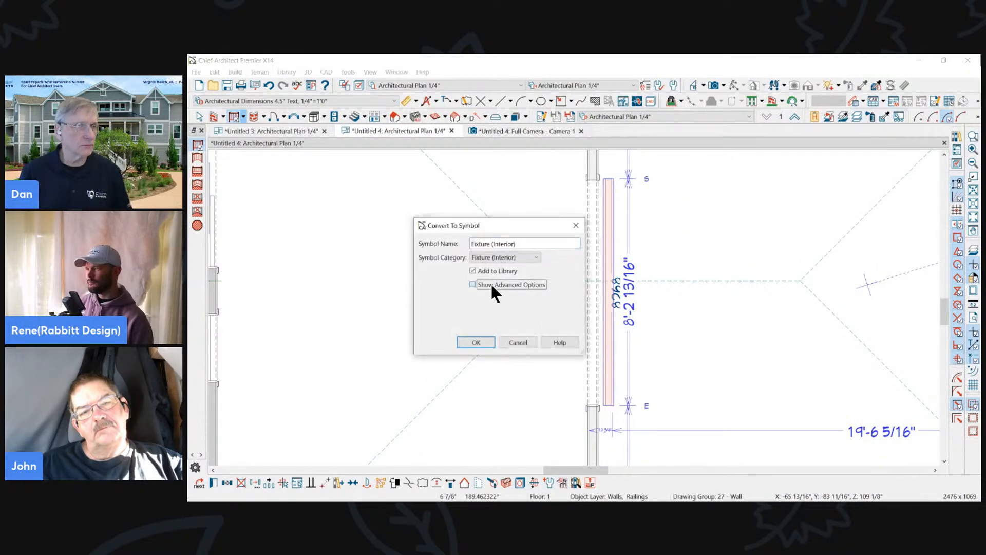
click(470, 340)
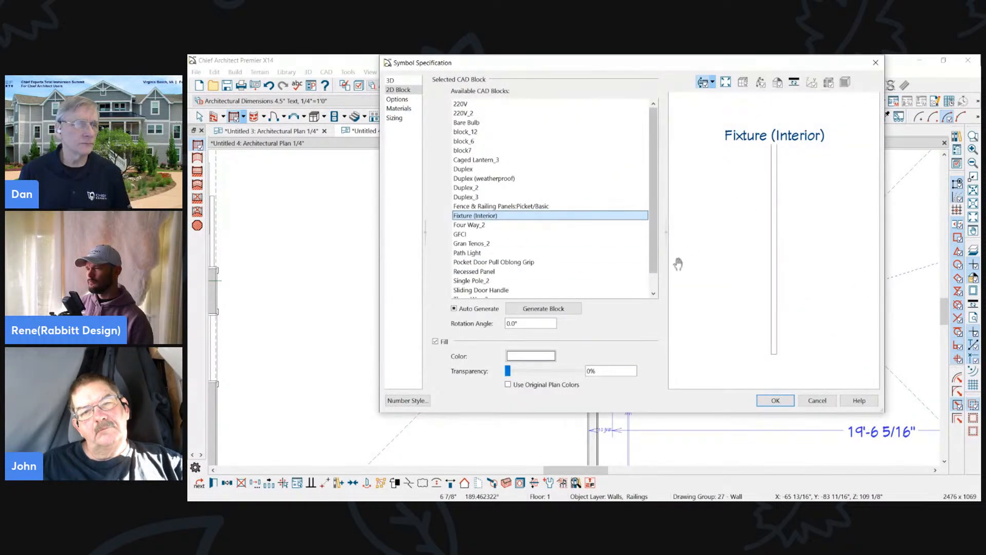
mouse_move(796, 173)
mouse_down()
mouse_move(626, 150)
mouse_move(763, 187)
mouse_up()
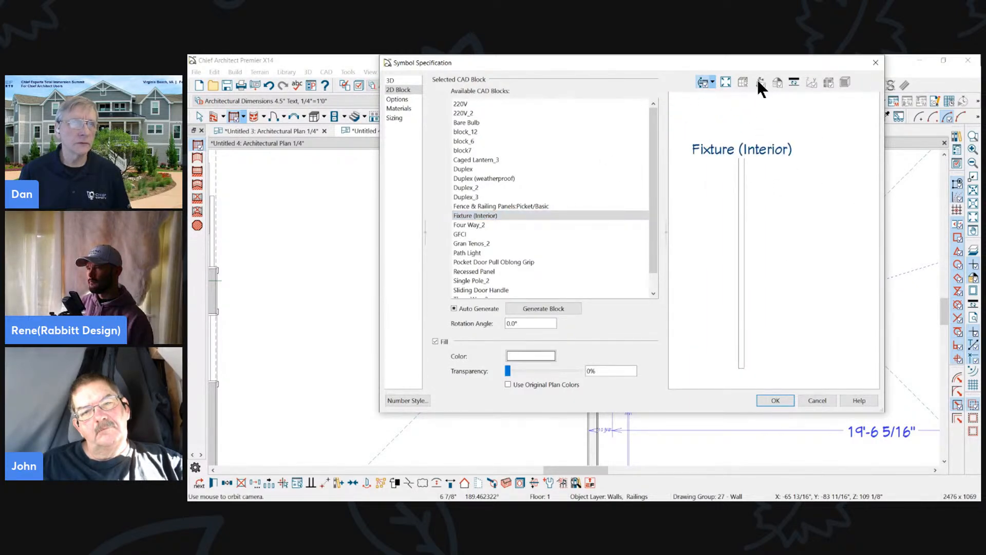
click(725, 84)
click(469, 223)
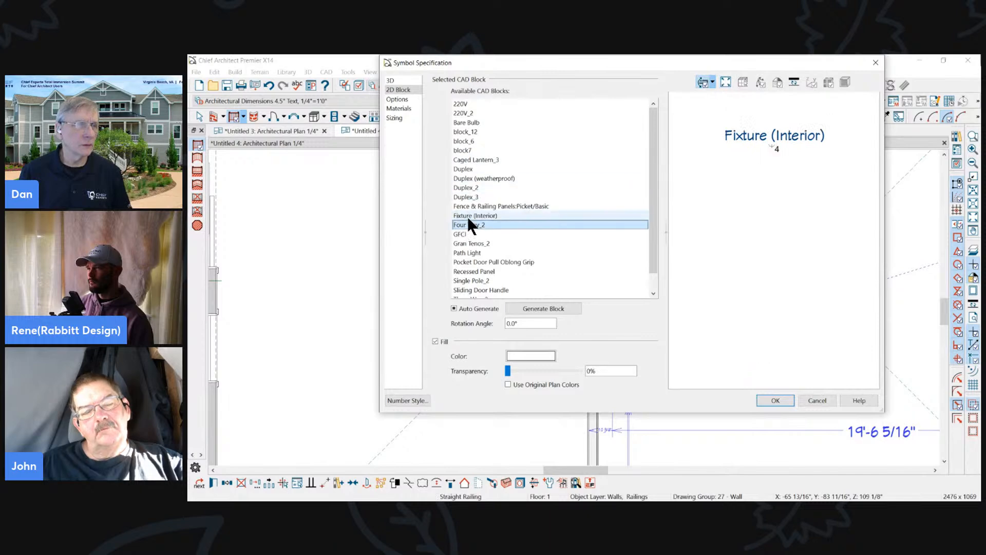
click(468, 216)
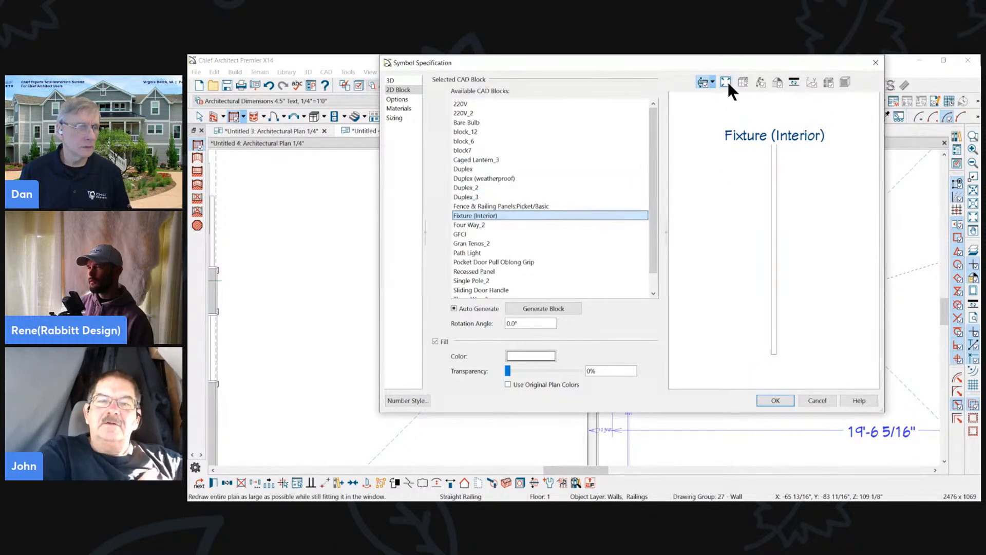
drag(525, 62, 562, 100)
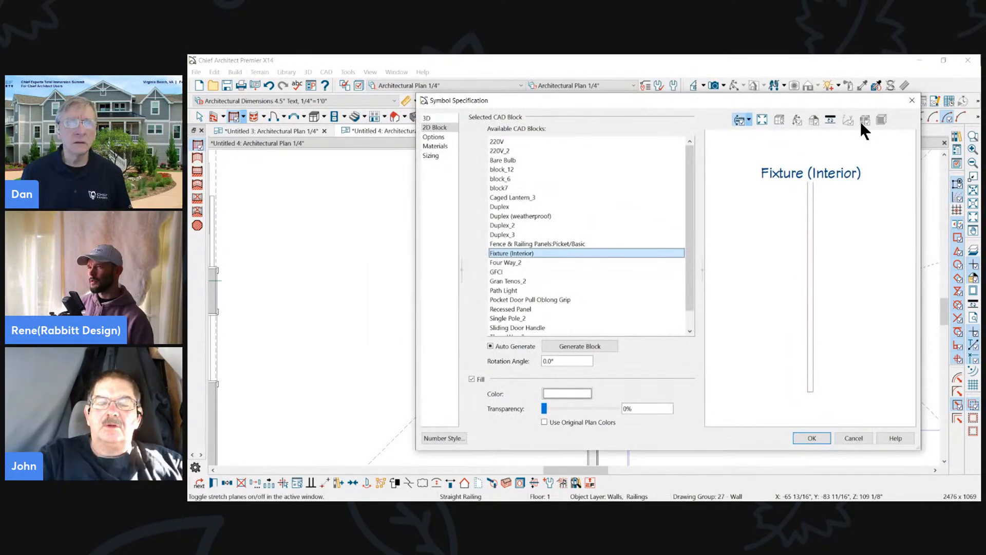
- Preview the railing symbol from several angles in the Standard 3D view and accept its specification
click(748, 120)
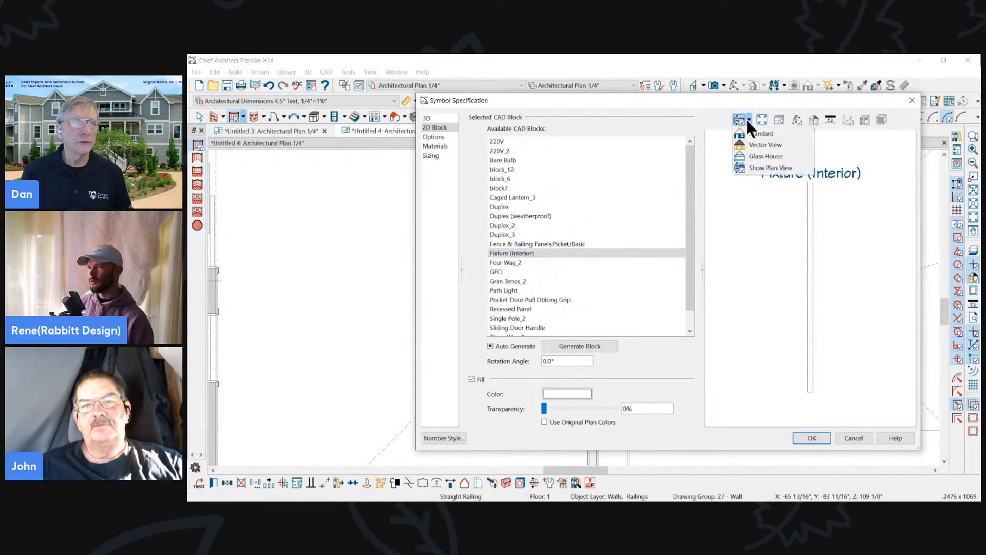
click(746, 133)
drag(850, 254, 783, 371)
click(808, 443)
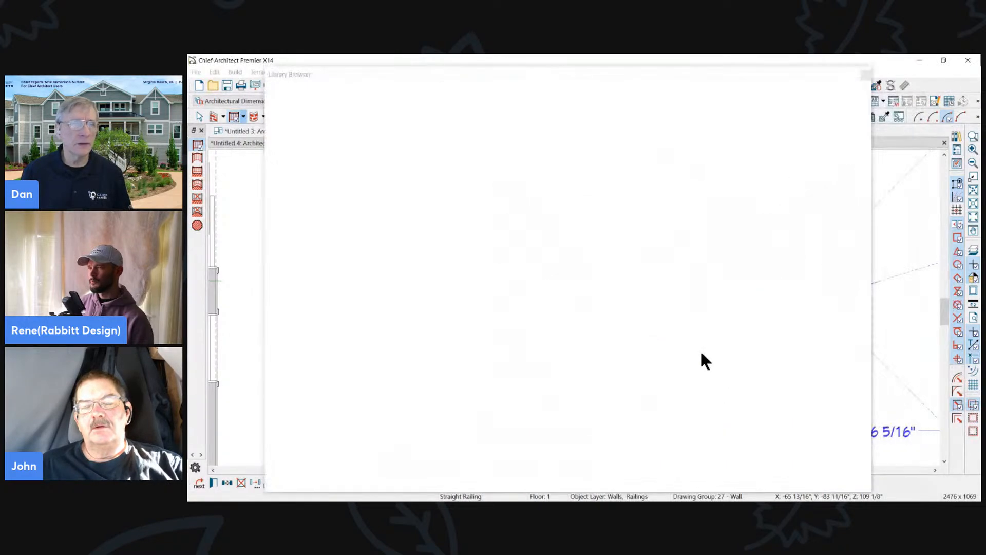
- Place the new Fixture (Interior) railing symbol in the plan's left room and move it into the 8268 doorway
drag(631, 74, 772, 68)
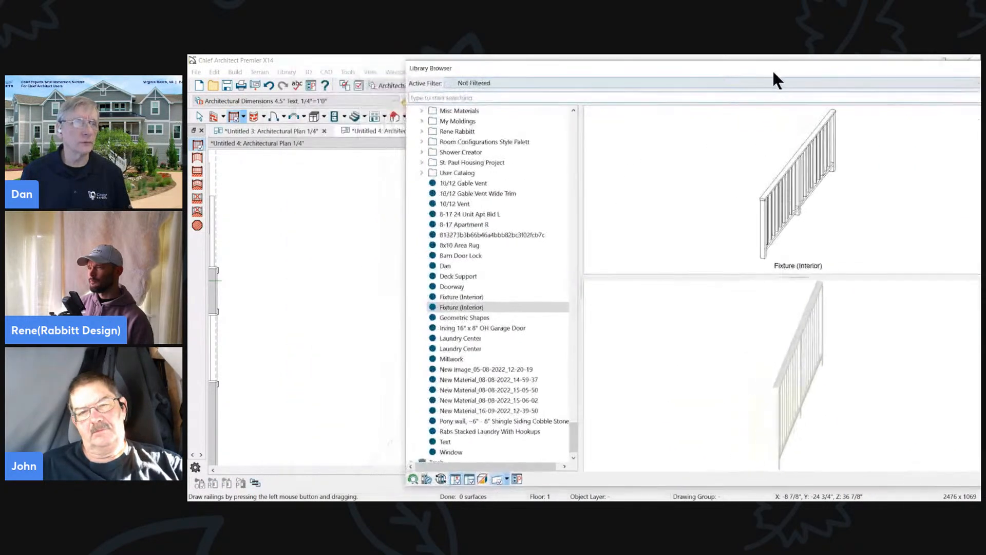
click(781, 155)
drag(585, 69, 933, 123)
click(335, 310)
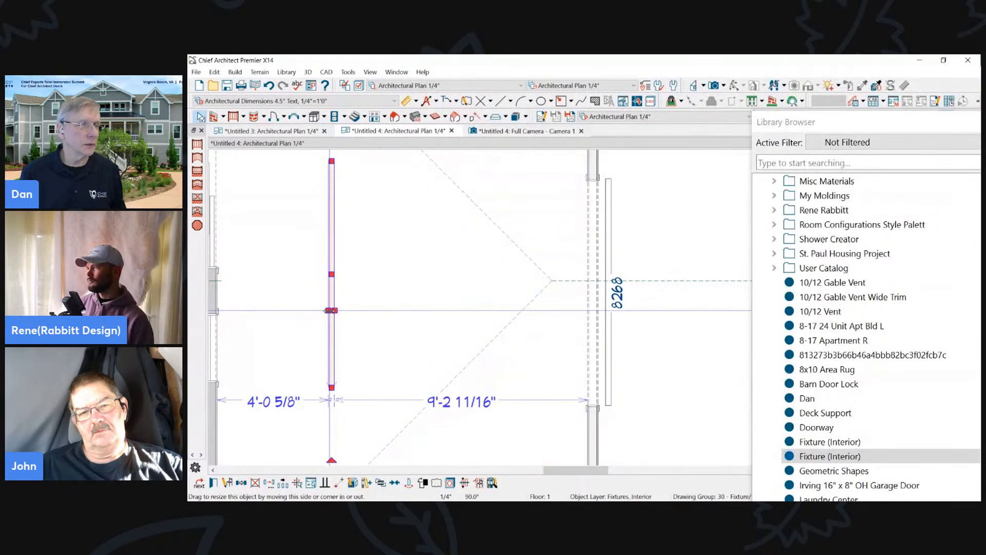
drag(331, 274, 599, 295)
- Delete the original railing beside the 8268 doorway and show the Full Camera - Camera 1 view
click(606, 314)
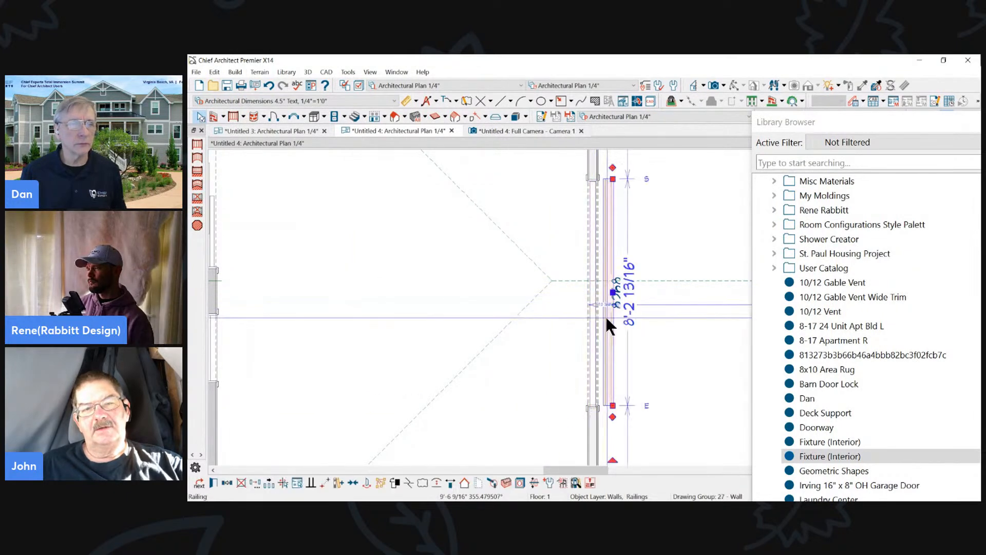
key(Delete)
scroll(443, 369, down, 5)
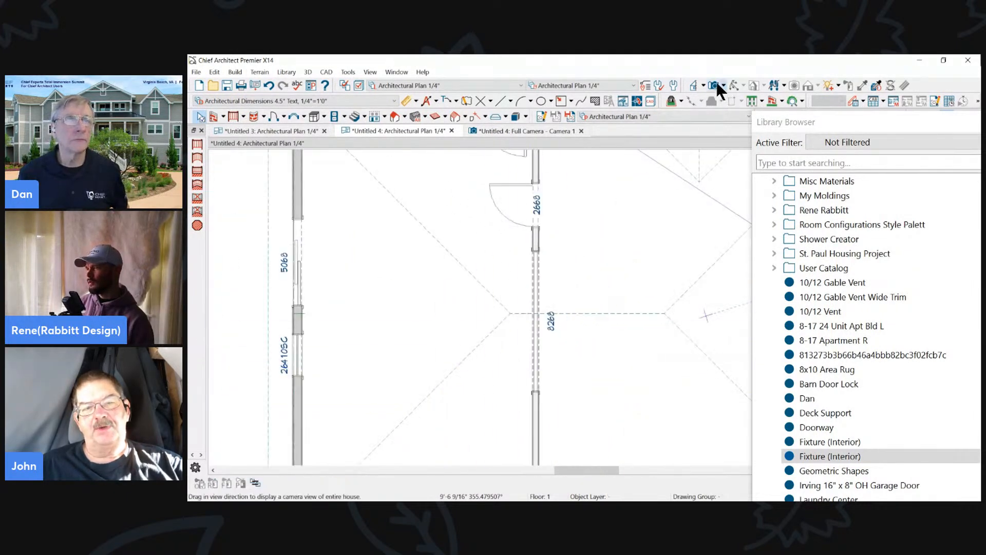
click(714, 85)
click(527, 129)
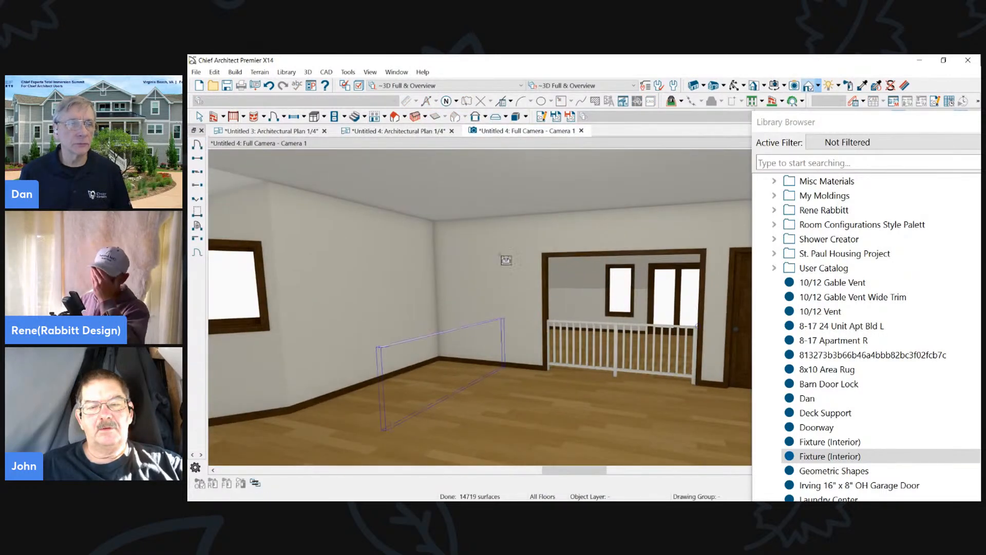
- Leave the hinged door tool, select the railing fixture in the doorway, and close the Library Browser
key(Escape)
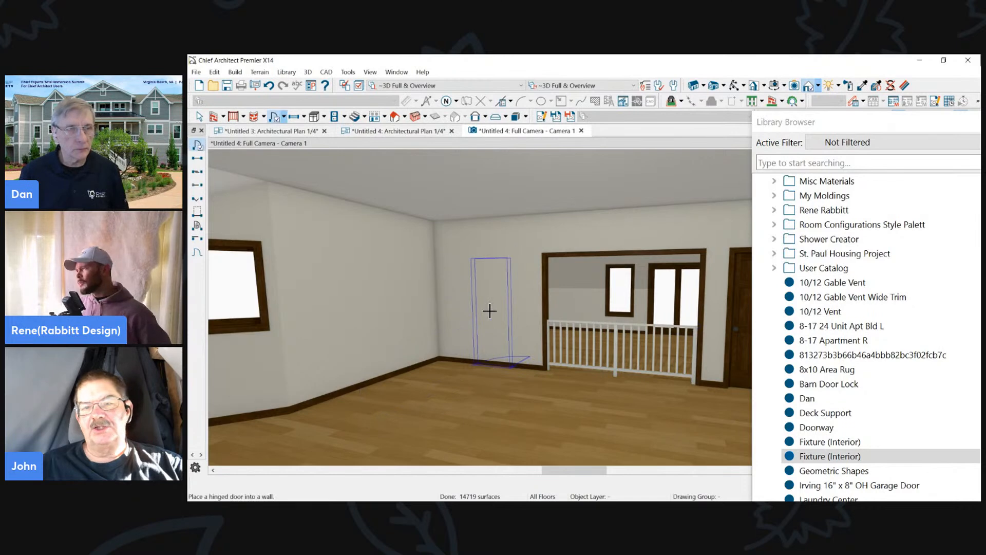
key(space)
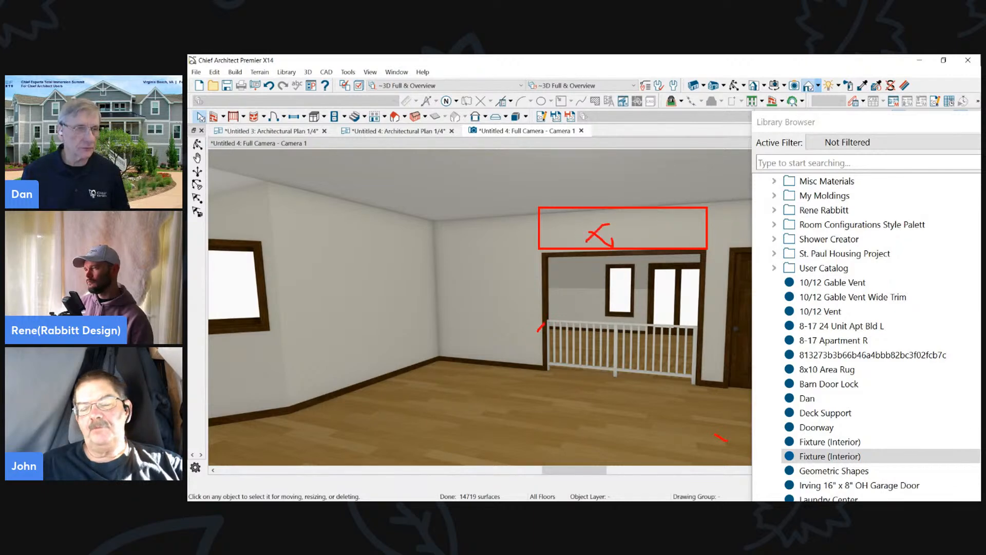
mouse_move(459, 235)
mouse_down()
mouse_move(467, 353)
mouse_move(507, 378)
mouse_up()
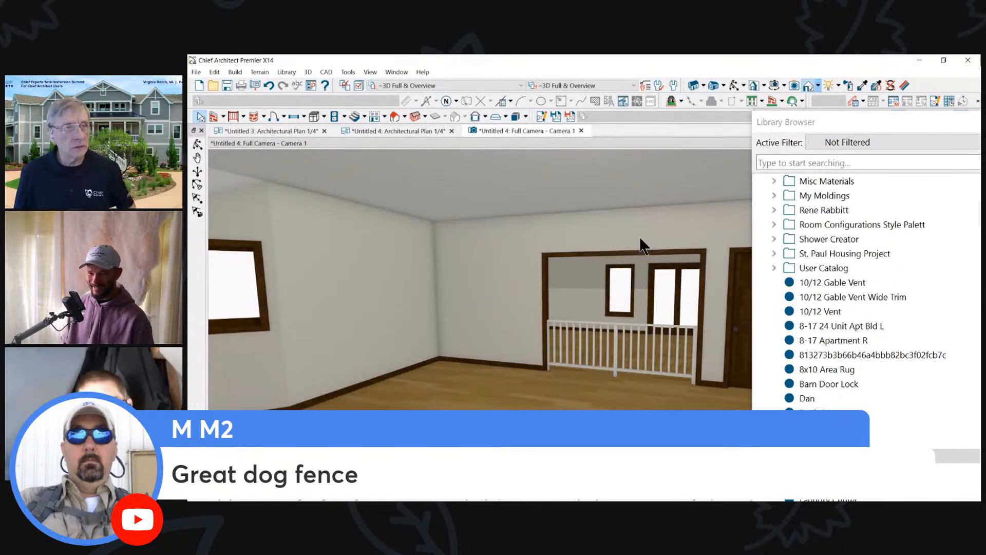
click(586, 335)
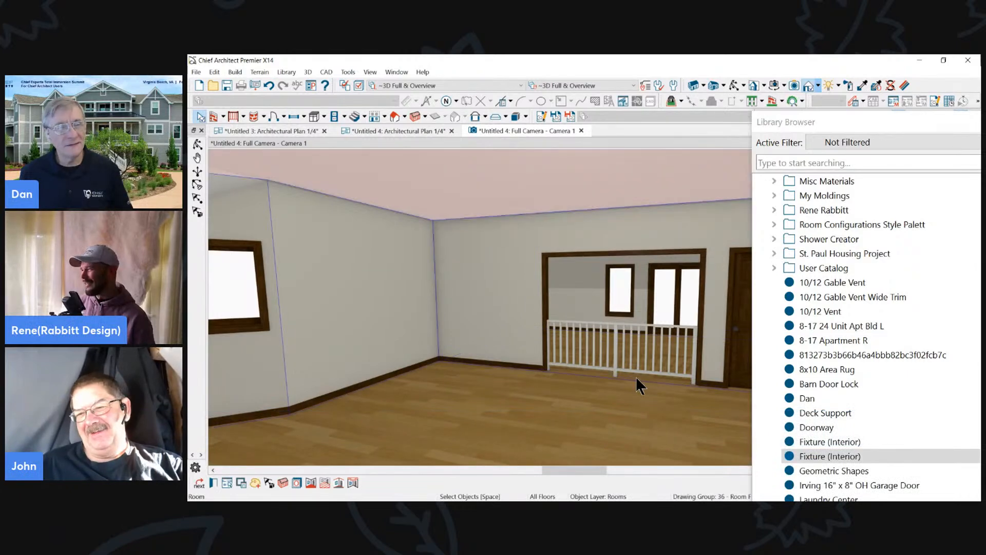
click(637, 381)
mouse_move(616, 323)
mouse_down()
mouse_move(618, 281)
mouse_move(621, 337)
mouse_move(626, 324)
mouse_up()
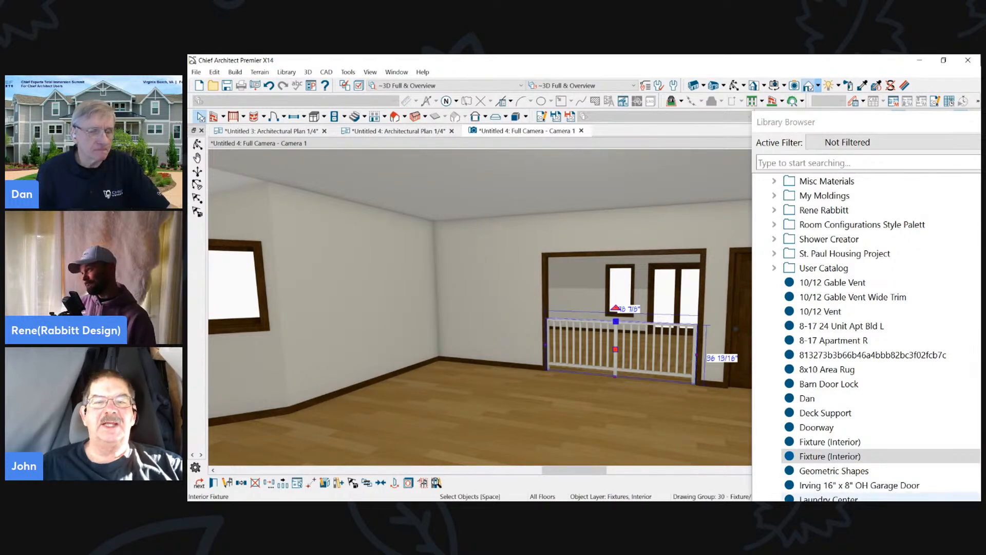
click(974, 142)
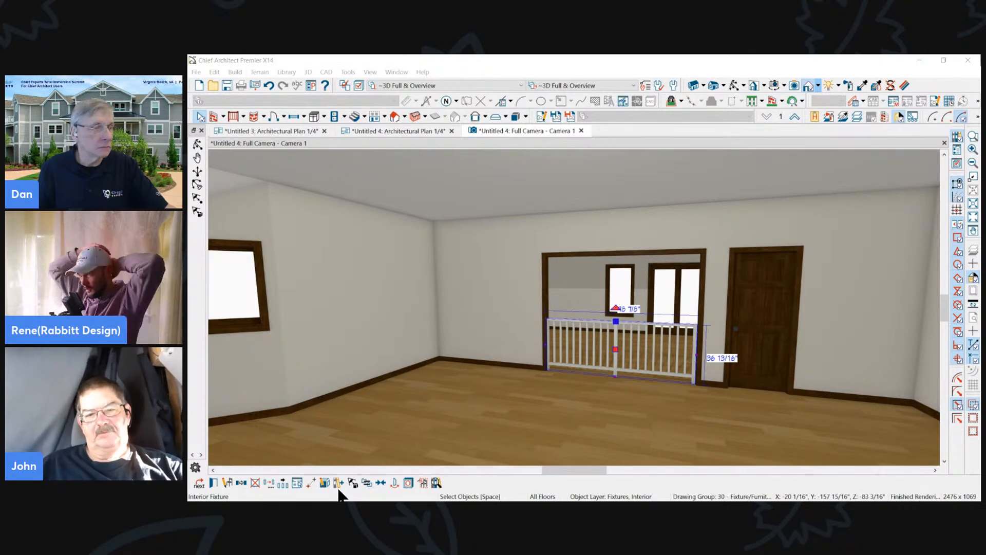
- Examine the railing fixture's general settings and component list in its specification
click(213, 482)
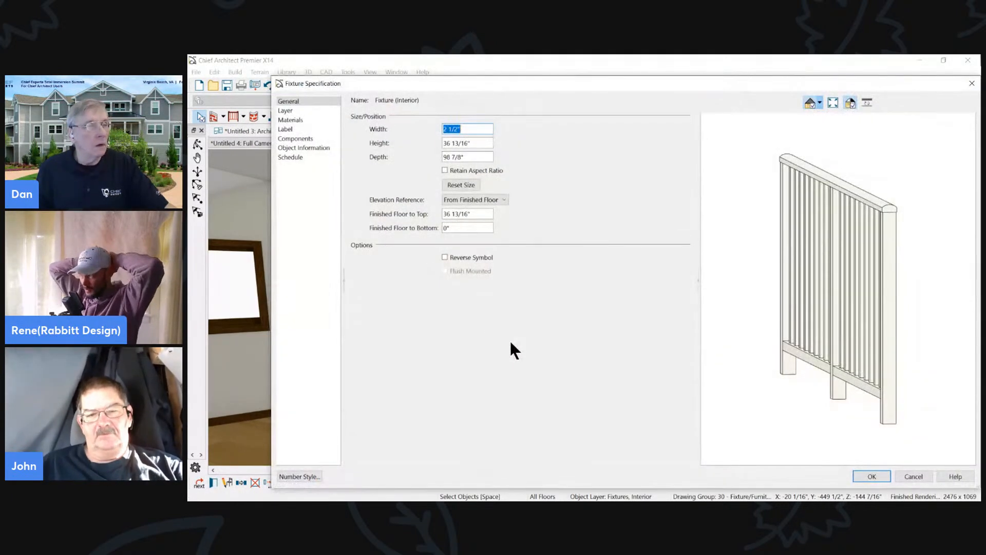
click(305, 139)
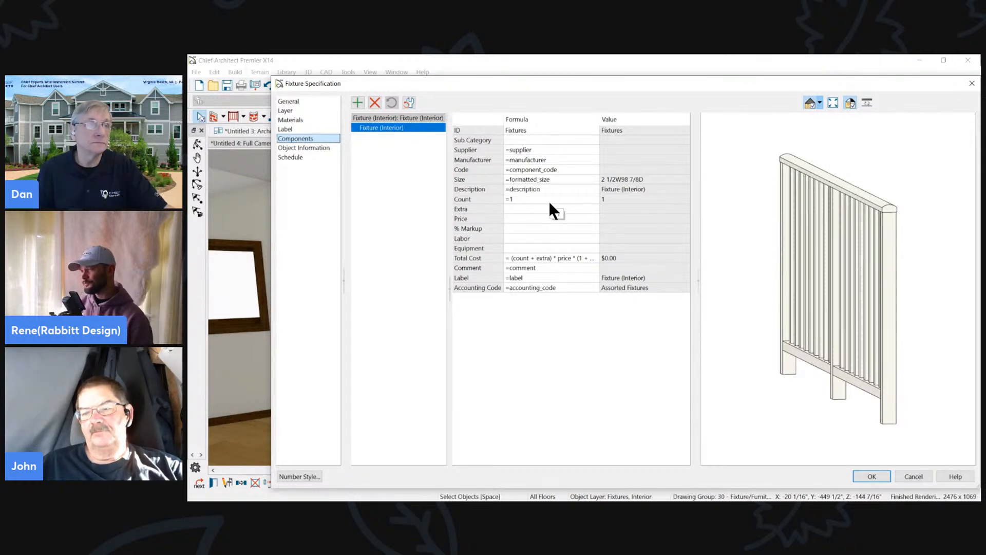
click(914, 477)
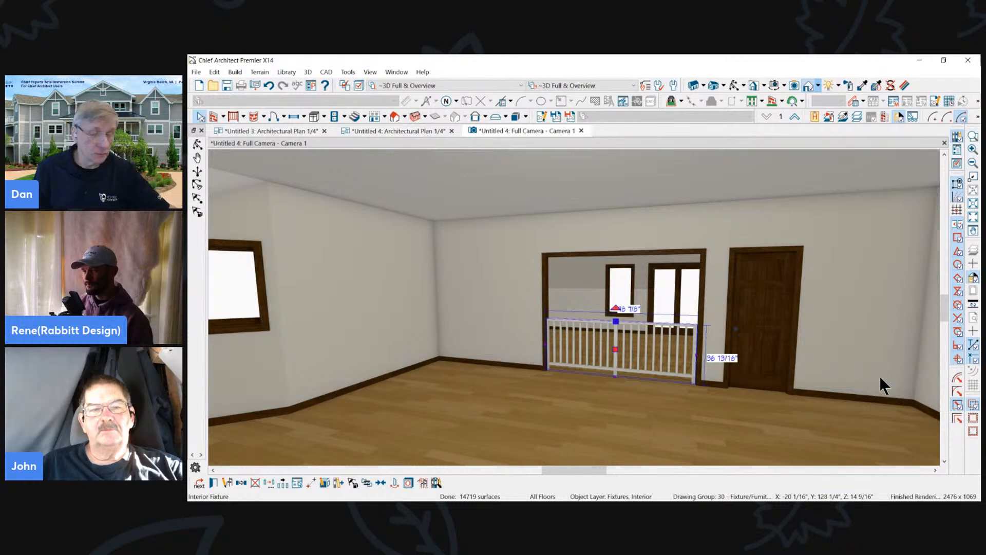
- Close the Camera 1 view and return to the Untitled 4 floor plan
click(868, 310)
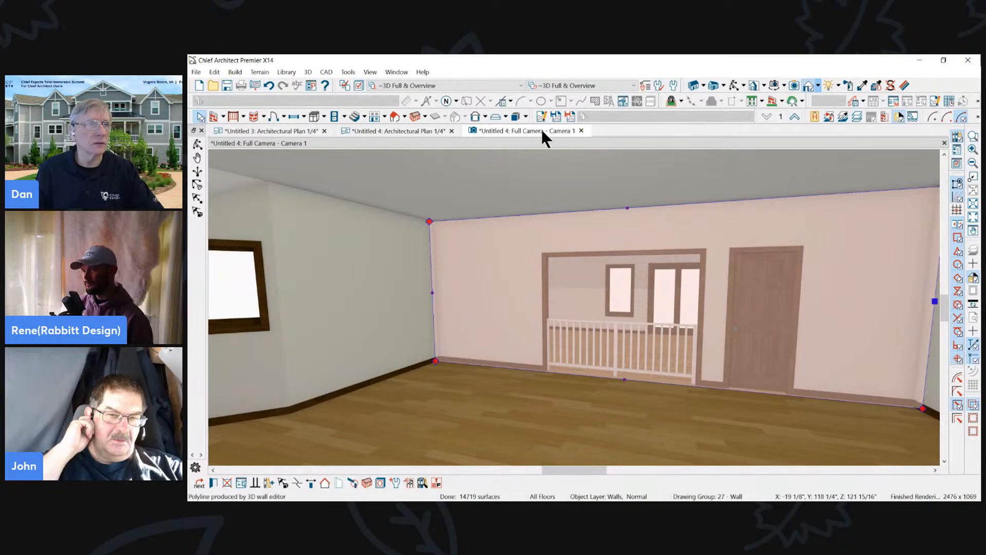
click(581, 130)
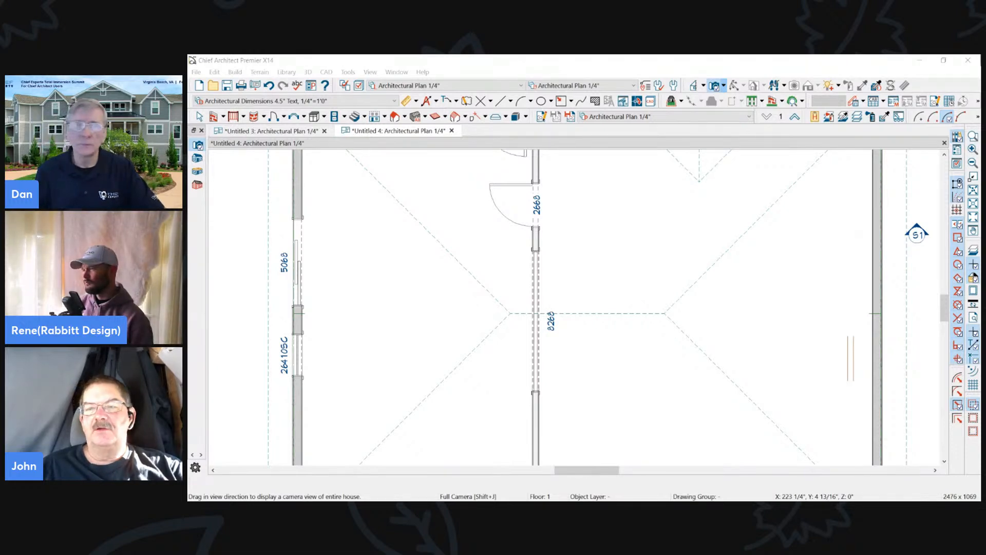
scroll(701, 363, down, 3)
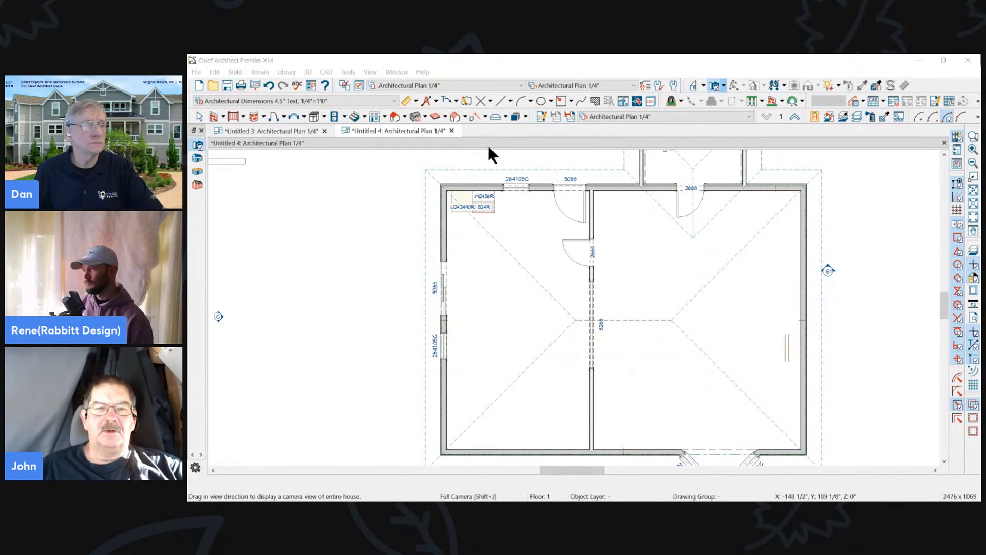
scroll(617, 152, down, 2)
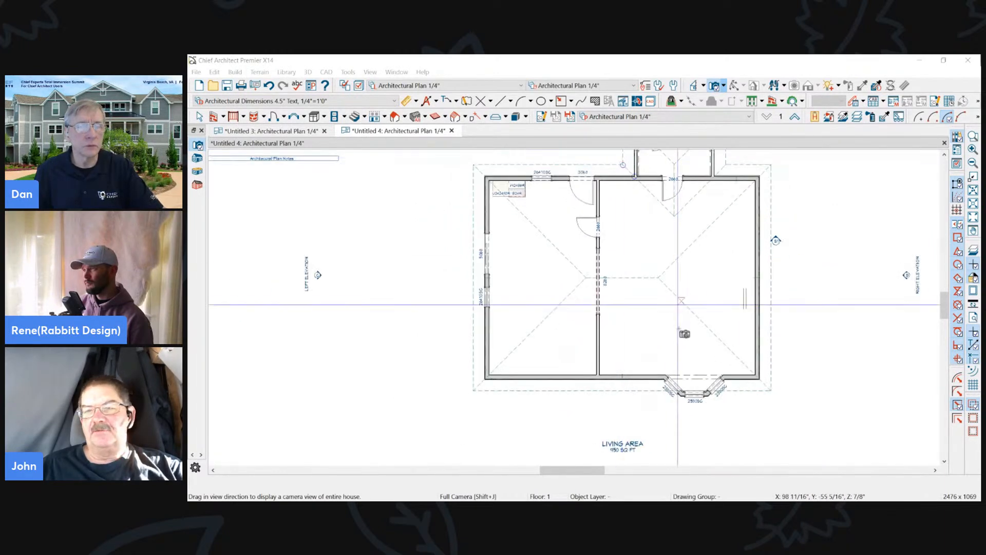
- Move the bay window about 5'-1 1/8" to the left along the lower exterior wall
click(705, 392)
click(690, 396)
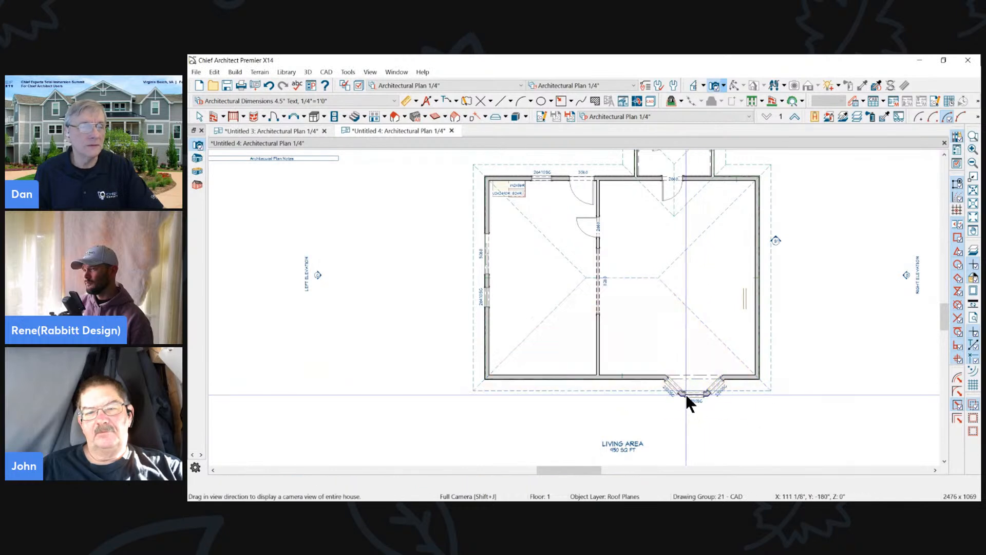
drag(694, 379, 654, 379)
scroll(729, 237, up, 1)
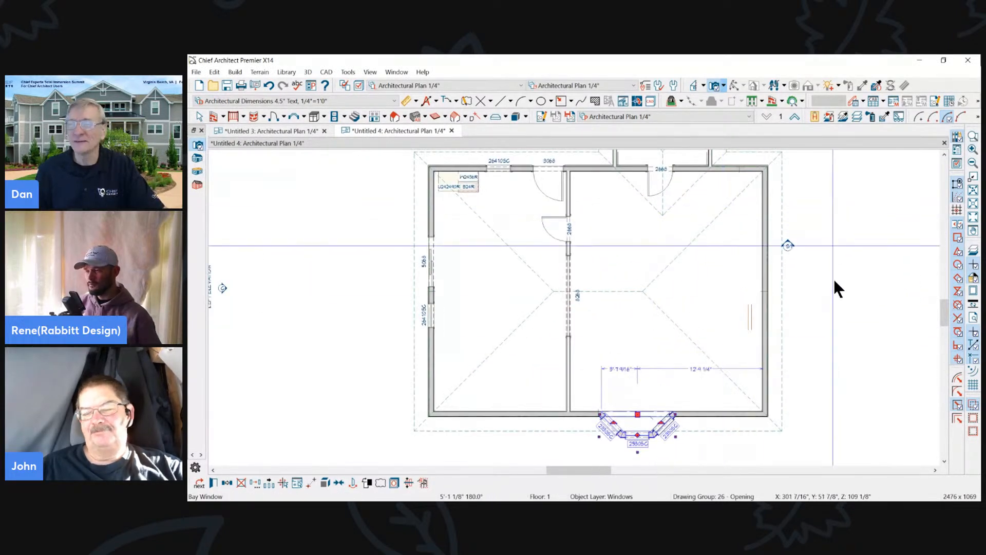
- Draw a vertical roof truss about 26'-9 3/4" long across the right-hand room and turn on the "Framing, Roof Trusses" layer
scroll(836, 288, down, 1)
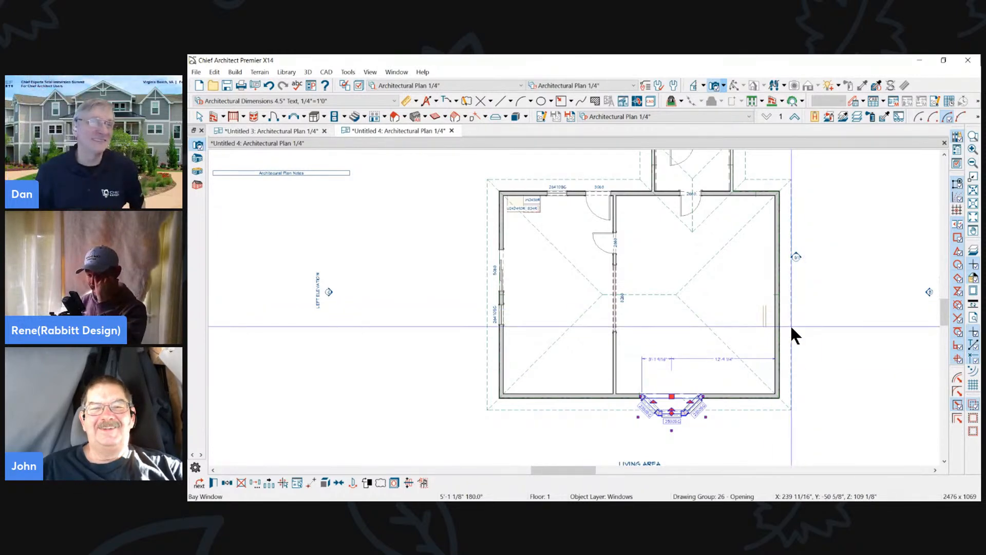
scroll(790, 325, up, 1)
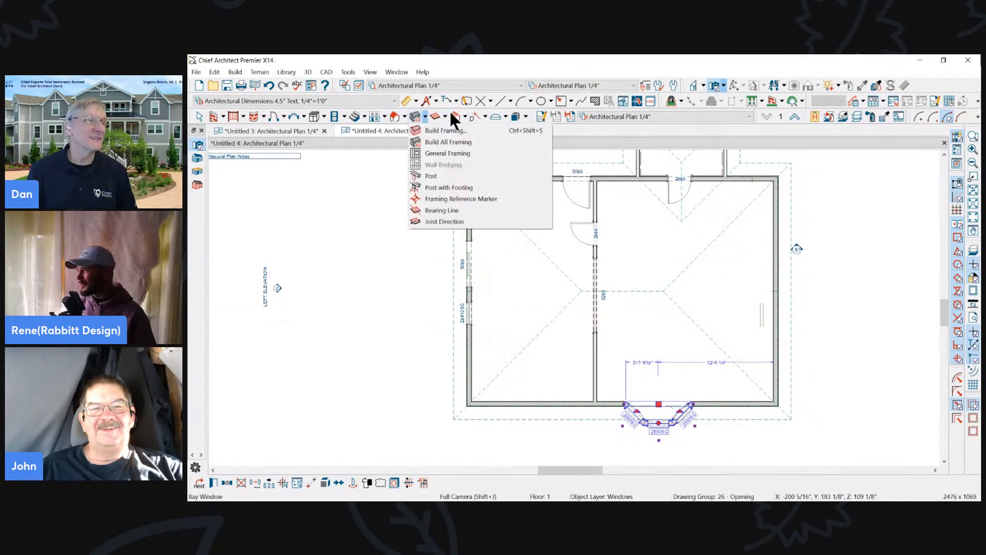
click(466, 117)
click(466, 118)
click(462, 154)
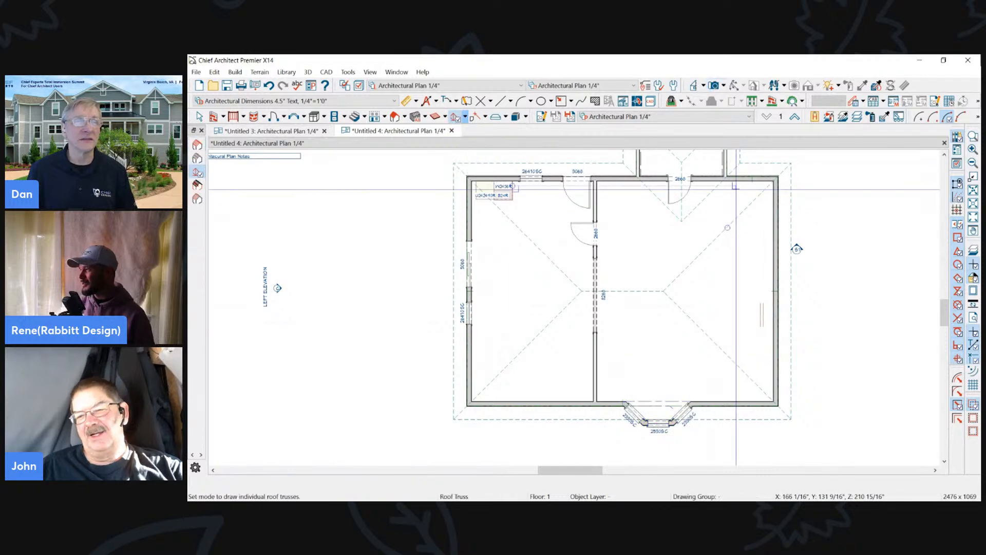
drag(734, 178, 729, 417)
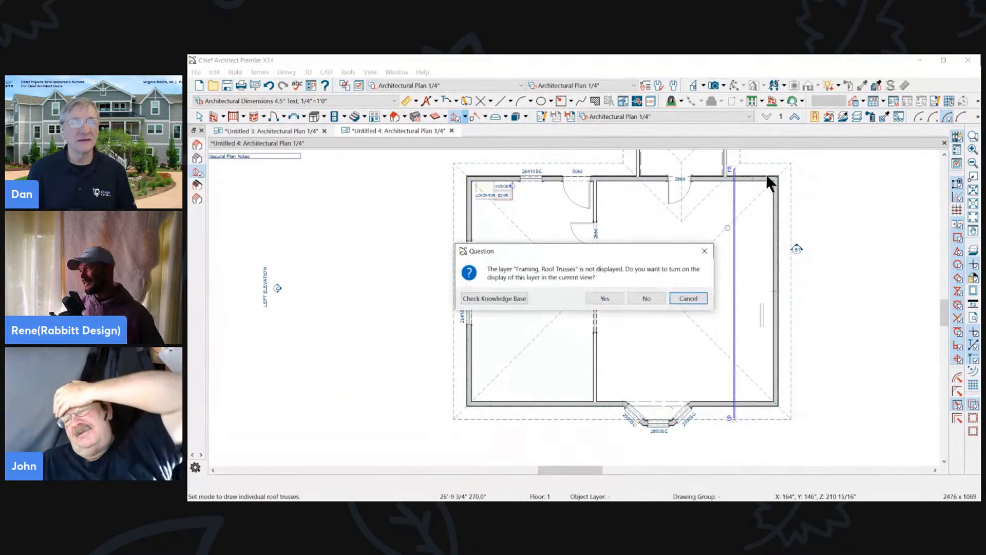
click(621, 297)
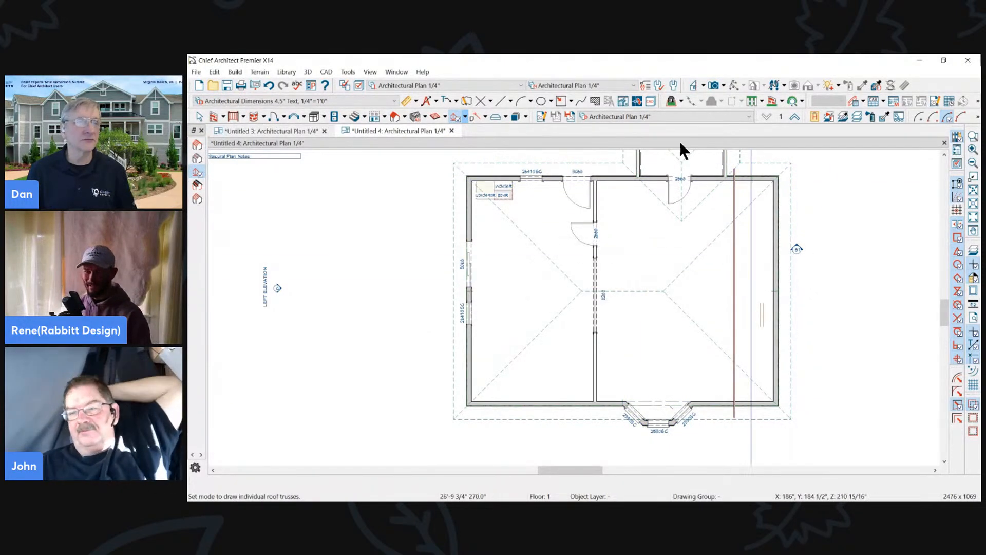
click(464, 118)
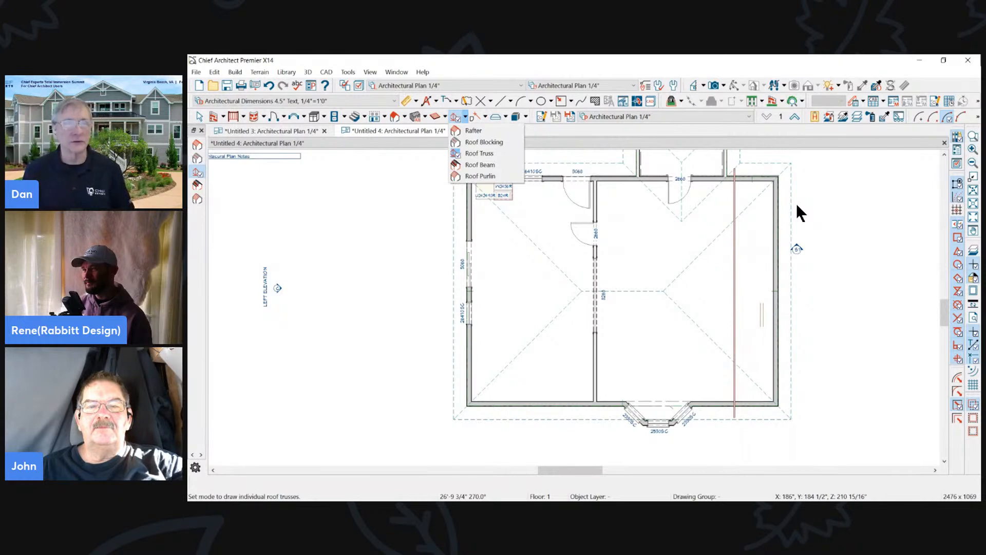
click(746, 221)
scroll(746, 231, down, 3)
scroll(741, 187, up, 5)
click(782, 237)
click(774, 222)
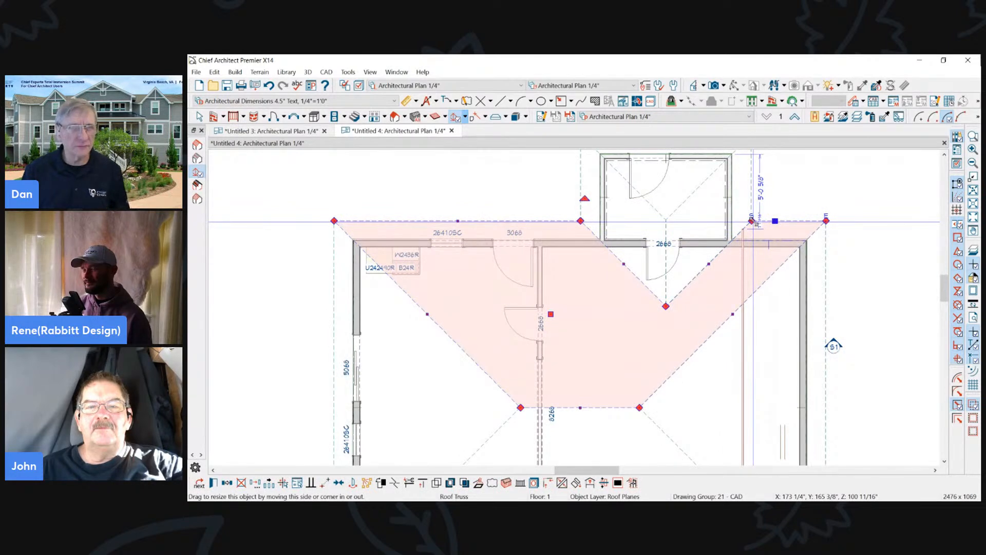
key(m)
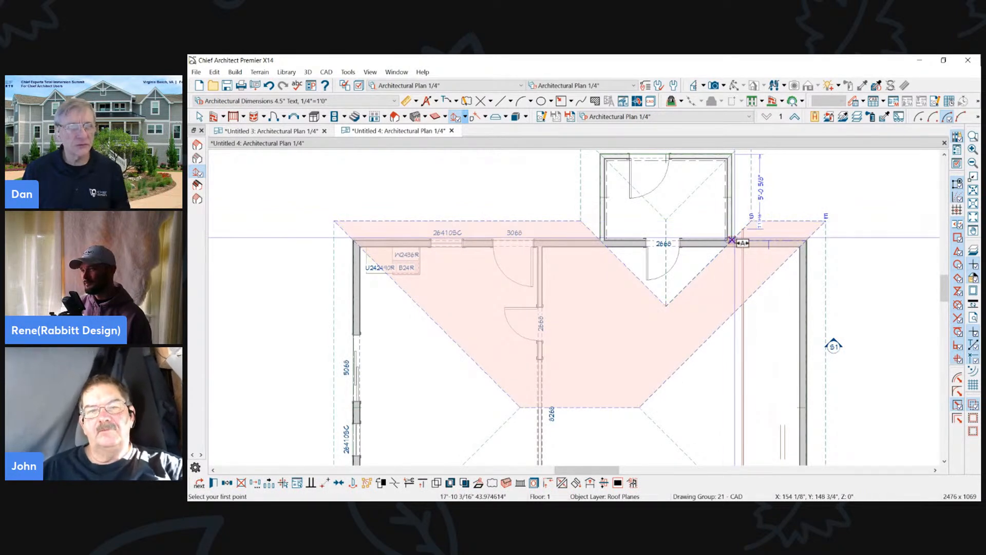
click(732, 240)
key(Escape)
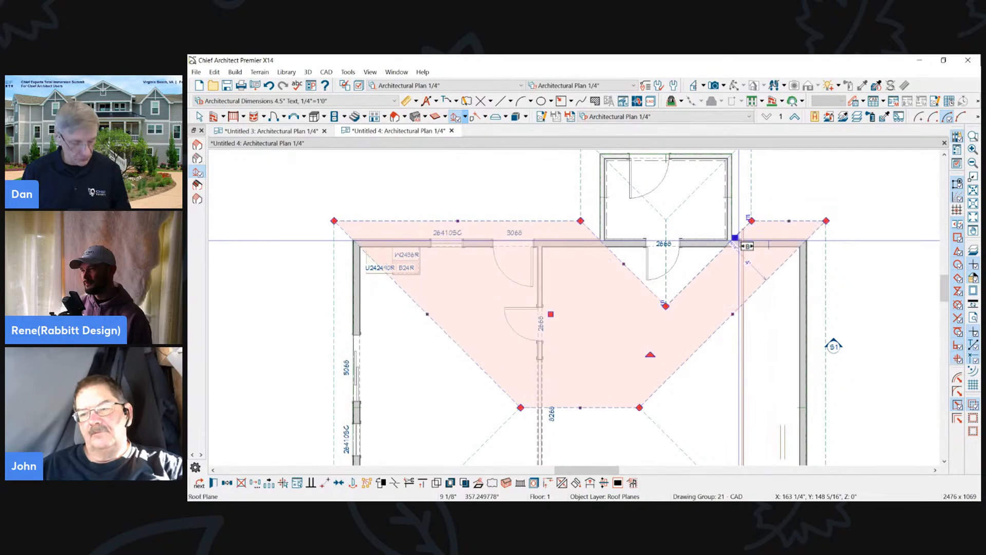
key(Escape)
click(765, 221)
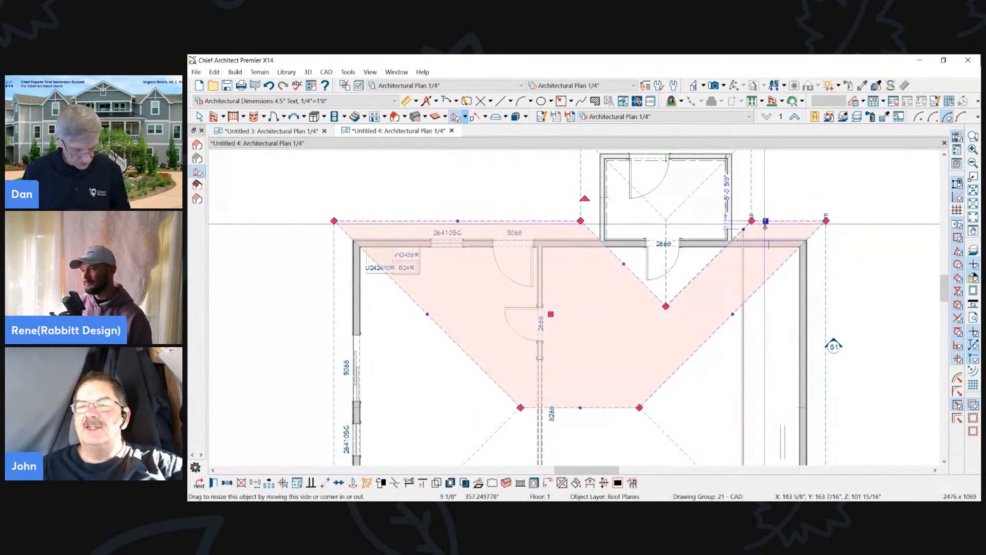
drag(750, 221, 733, 219)
key(Escape)
- Review the general settings in the vertical roof truss's specification
scroll(669, 171, down, 1)
click(724, 243)
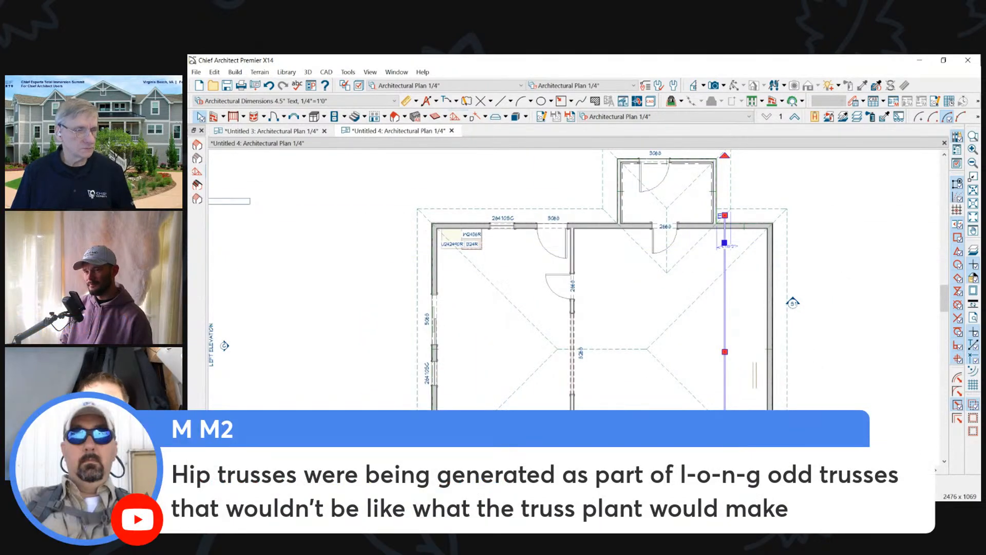
key(ctrl+e)
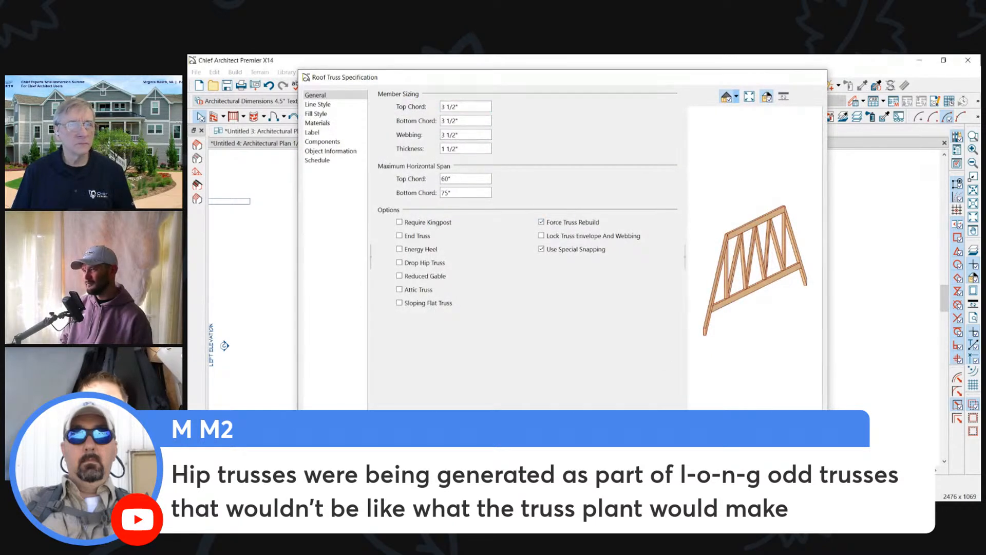
key(Return)
key(Escape)
- Copy the vertical roof truss 1 1/2" to the right, point to point from one face to the other, to double it
scroll(717, 171, down, 1)
click(726, 268)
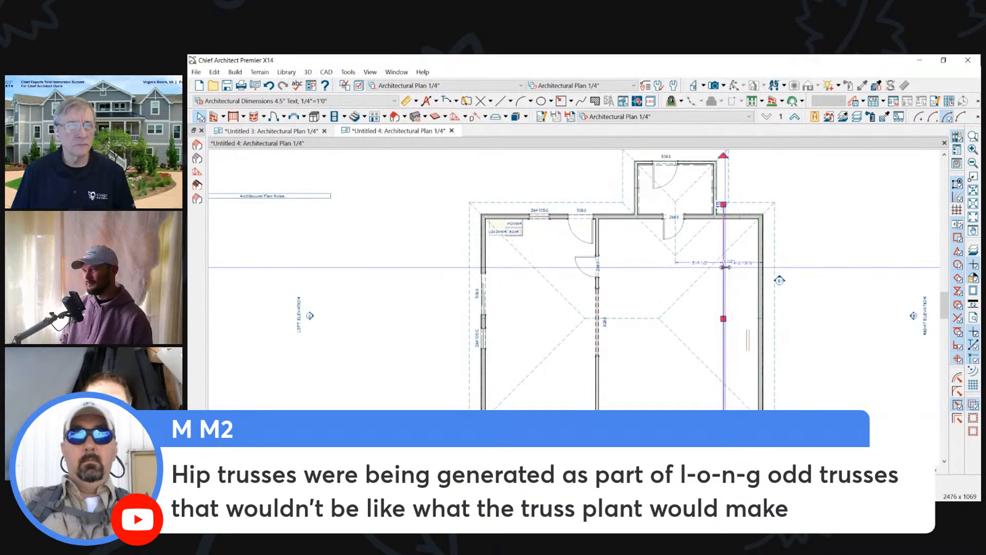
scroll(739, 205, up, 3)
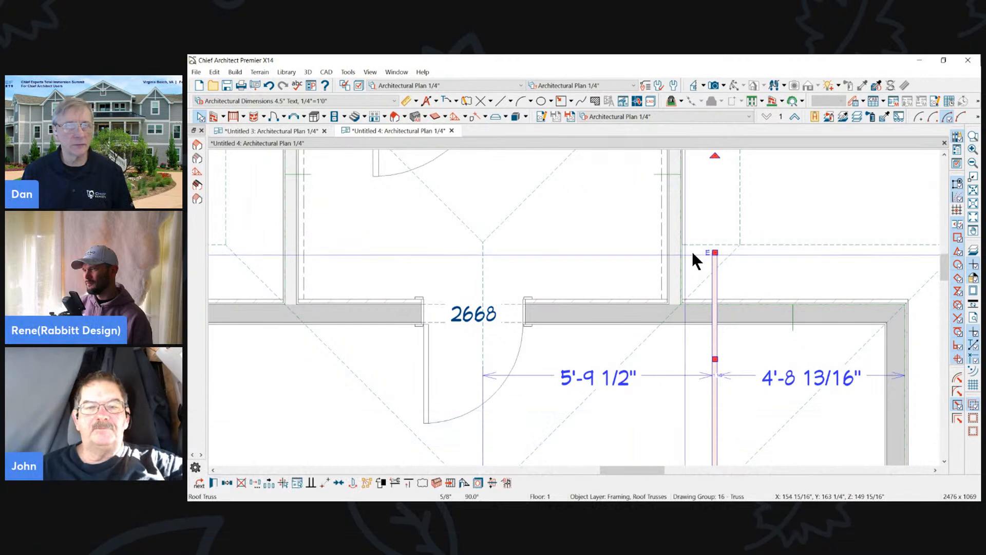
scroll(701, 249, up, 1)
scroll(701, 249, up, 2)
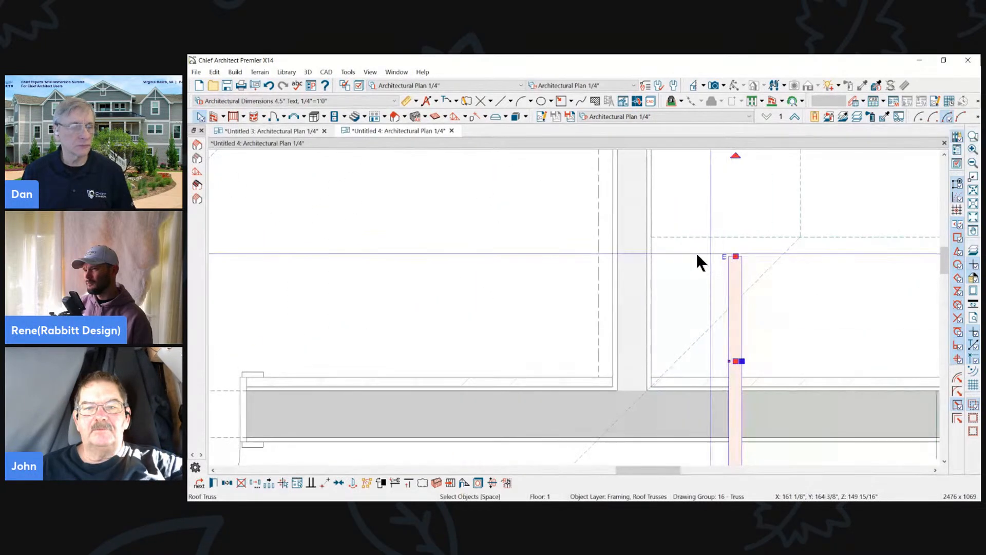
key(Escape)
click(743, 286)
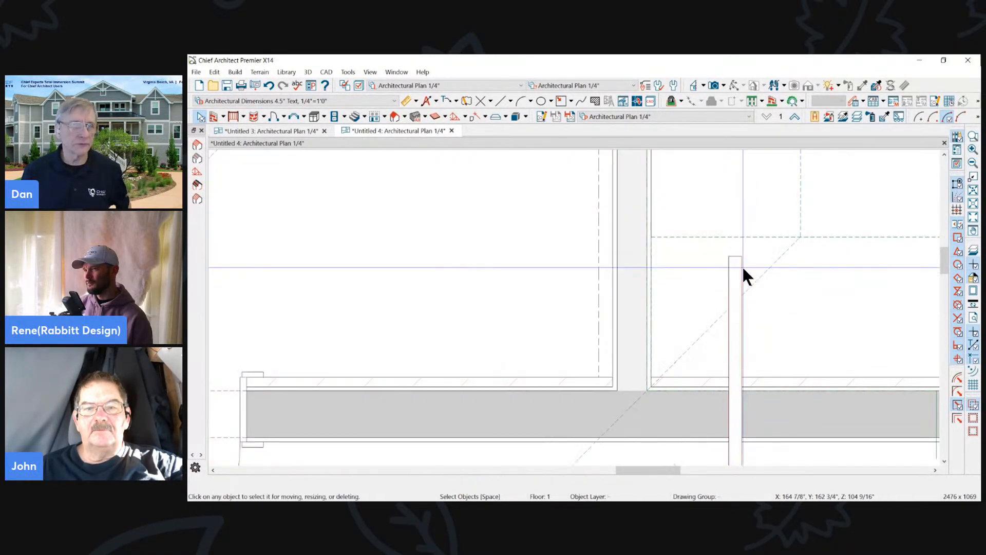
click(739, 268)
click(229, 481)
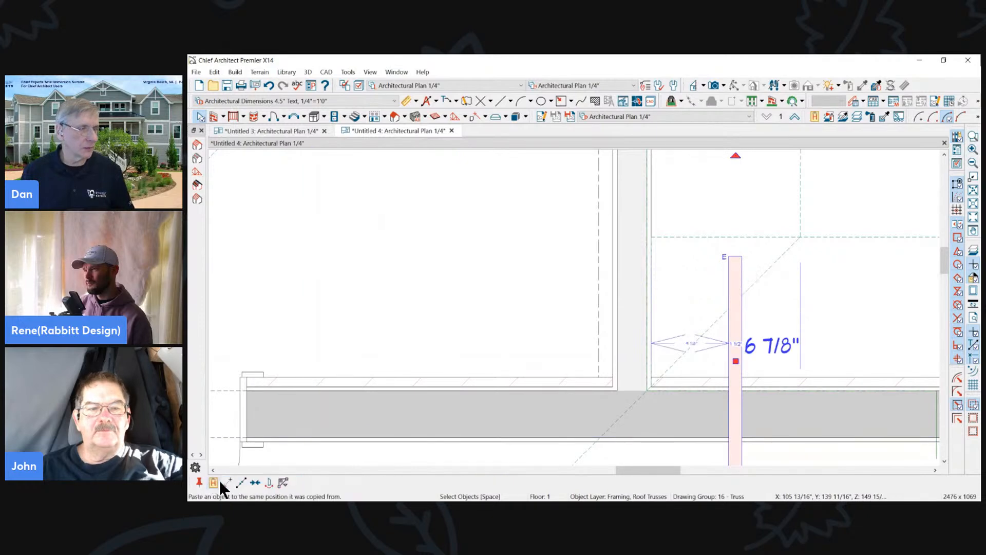
click(729, 257)
click(742, 257)
scroll(601, 231, down, 6)
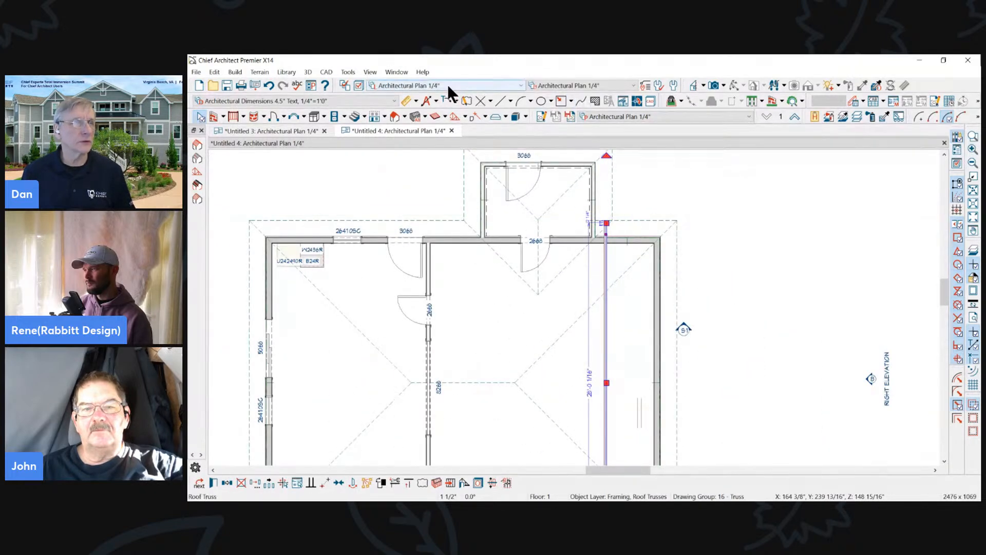
- Draw diagonal hip trusses from the doubled vertical truss to the upper-right and lower-right roof corners
click(455, 116)
click(603, 286)
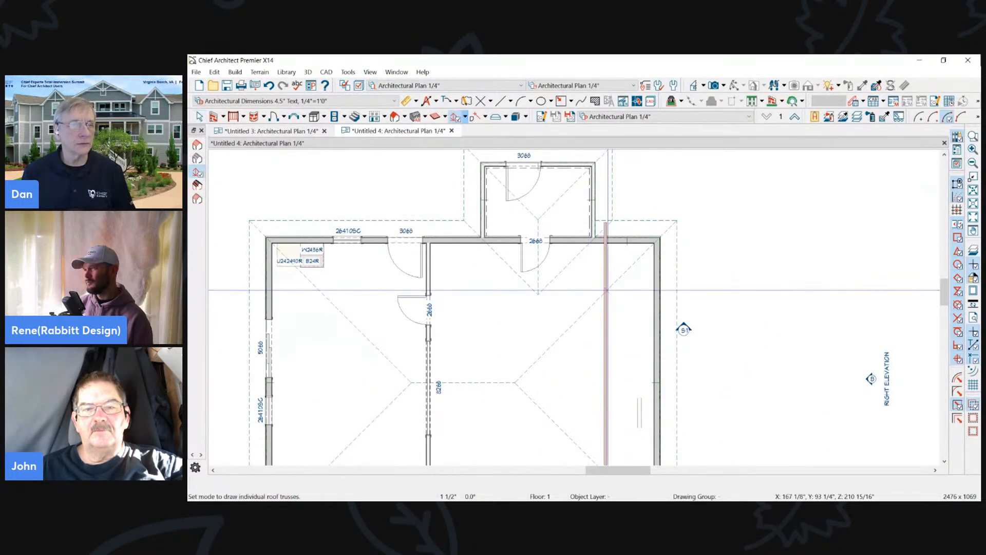
drag(673, 226, 676, 222)
scroll(675, 193, down, 2)
mouse_move(629, 385)
mouse_down()
mouse_move(665, 428)
mouse_move(676, 382)
mouse_up()
- Draw a horizontal jack truss about 6'-0 9/16" long from the doubled truss, near the lower hip, to the right eave
scroll(655, 400, up, 4)
click(654, 370)
scroll(687, 447, down, 1)
scroll(642, 411, up, 3)
scroll(645, 408, down, 4)
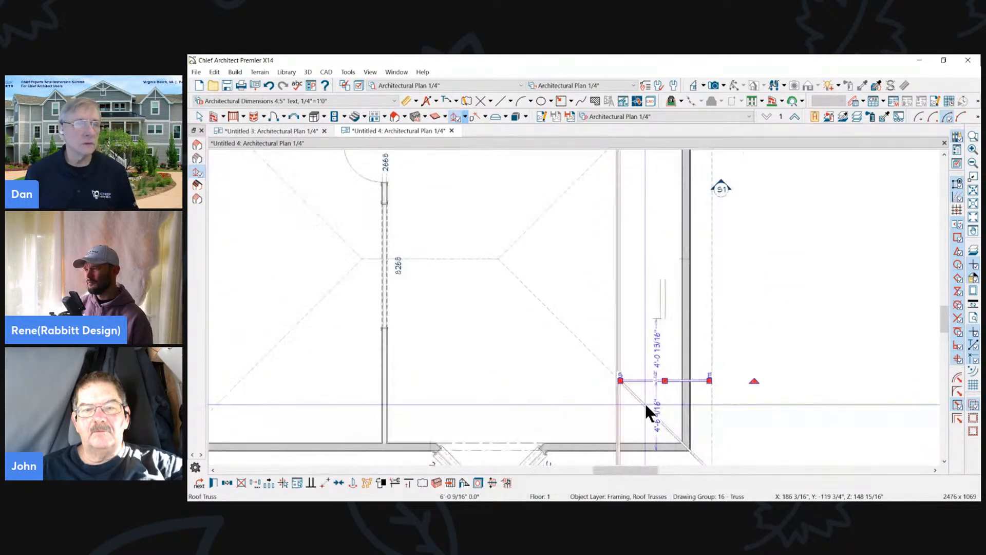
- Try a multiple copy of the horizontal jack truss upward along the right wall using even distribution, and undo it
click(266, 483)
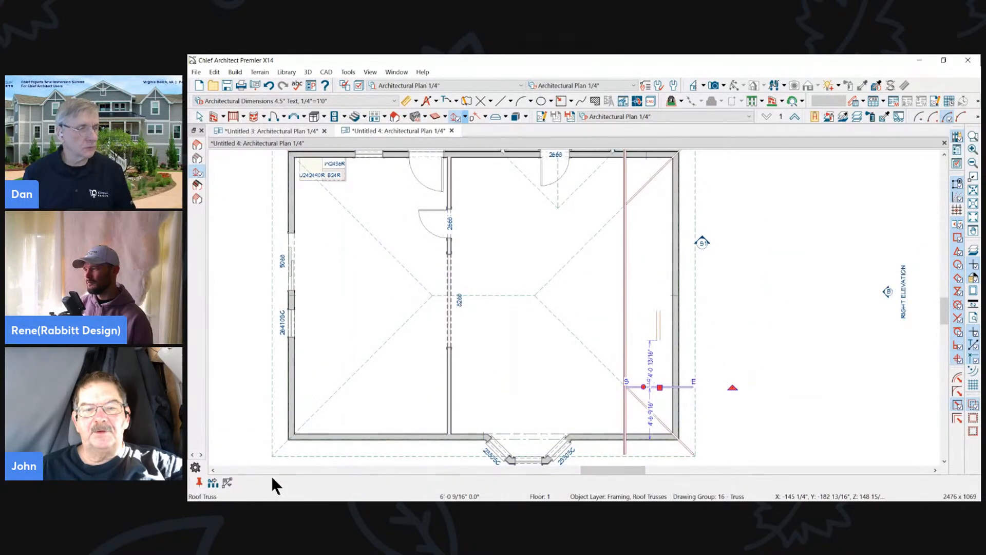
drag(659, 388, 659, 255)
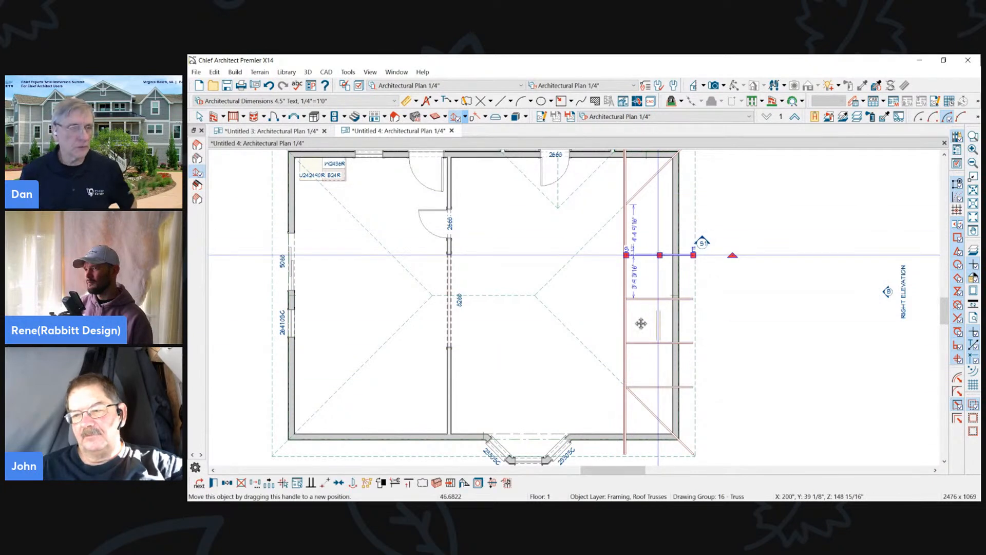
key(ctrl+z)
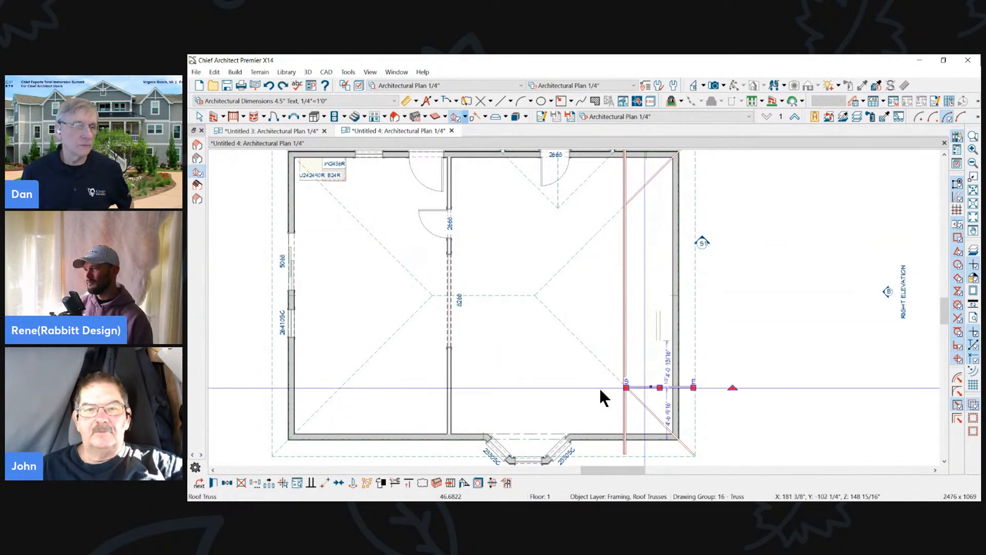
- Set the multiple-copy primary offset for all trusses to 24" and repeat the jack truss upward to the upper hip truss
click(269, 483)
key(Tab)
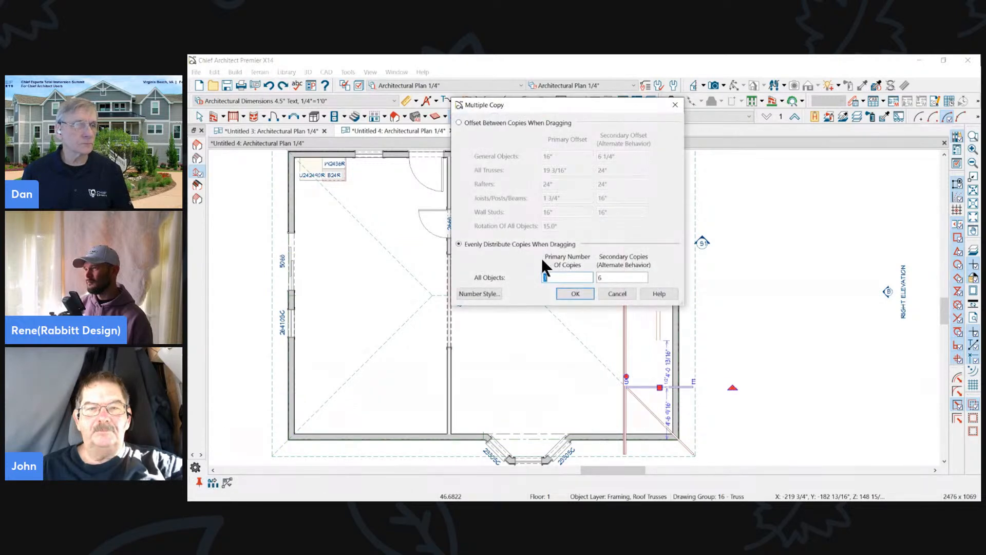
click(485, 126)
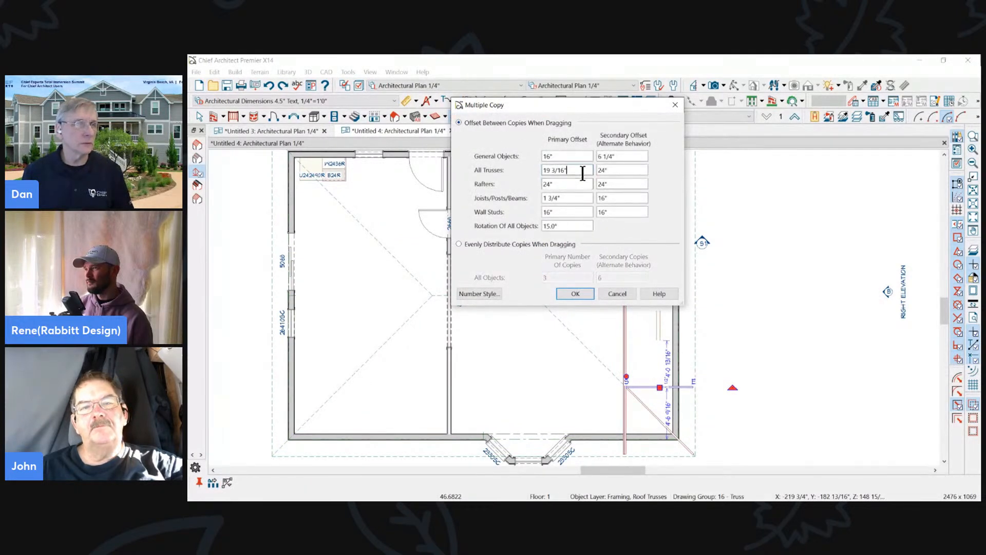
text(24")
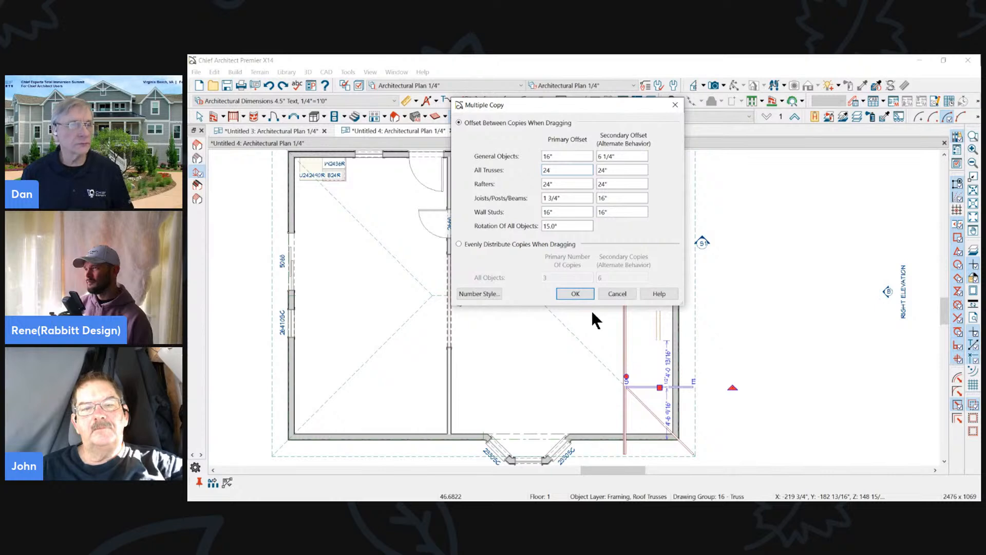
click(577, 293)
drag(659, 387, 646, 195)
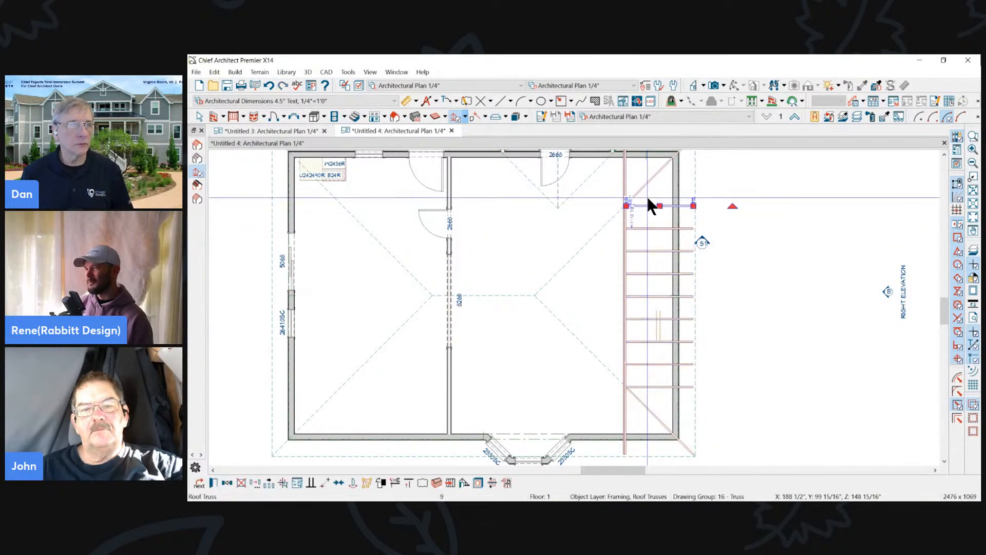
- Multiple-copy the uppermost jack truss further into the upper-right corner and delete the extra one nearest the upper wall
scroll(646, 195, down, 1)
scroll(658, 344, up, 4)
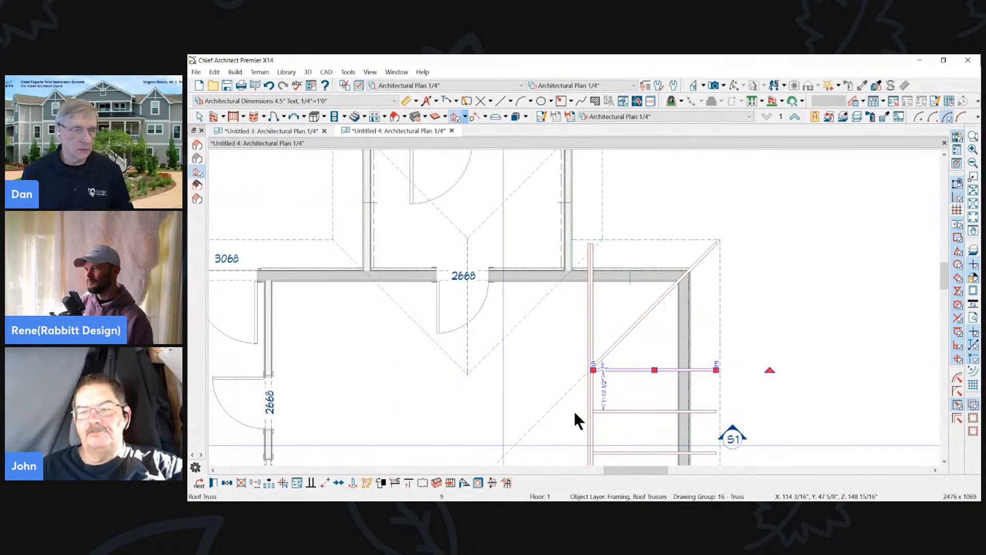
click(269, 483)
drag(654, 370, 698, 288)
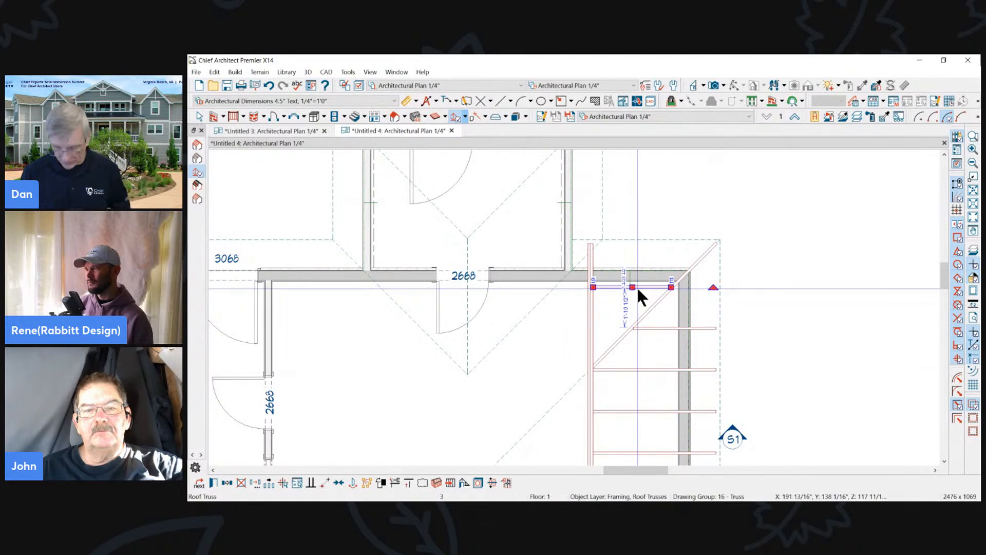
key(Delete)
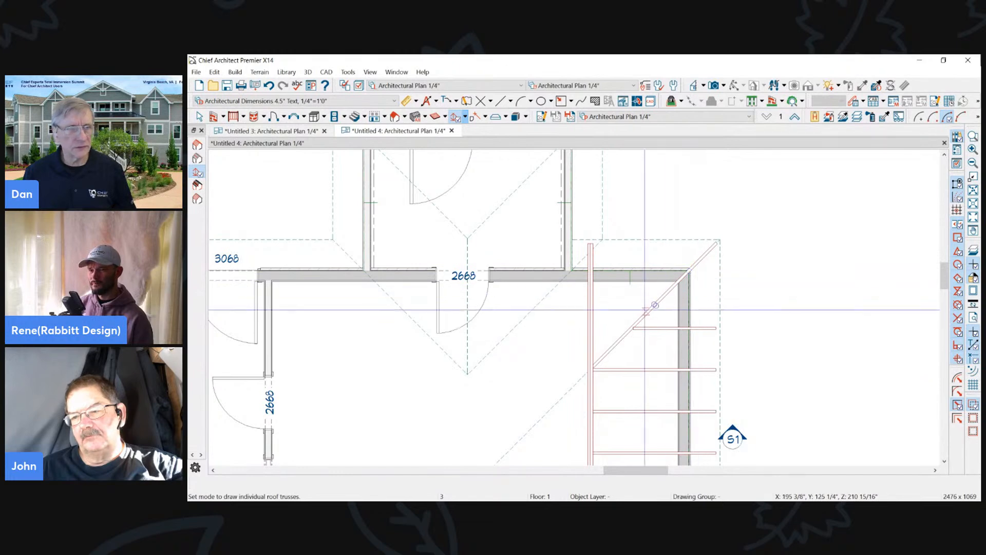
- Create a reflected copy of the uppermost jack truss about the diagonal hip truss, running vertically to the upper eave
click(656, 328)
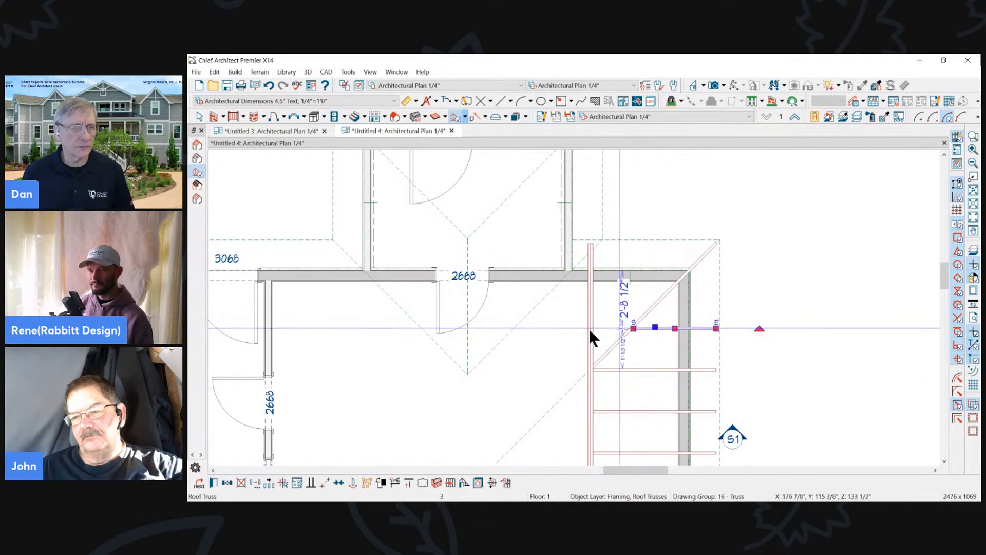
click(229, 484)
click(270, 482)
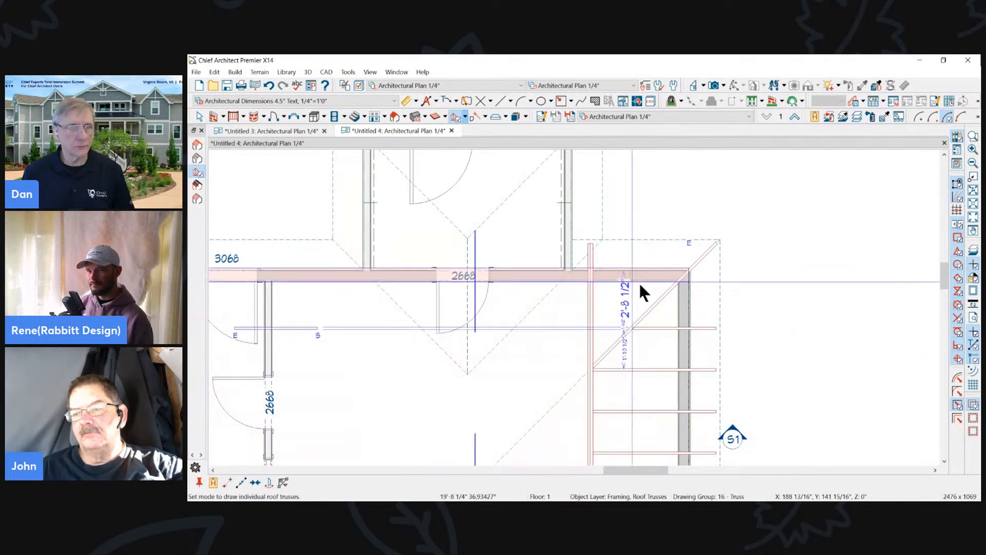
click(698, 260)
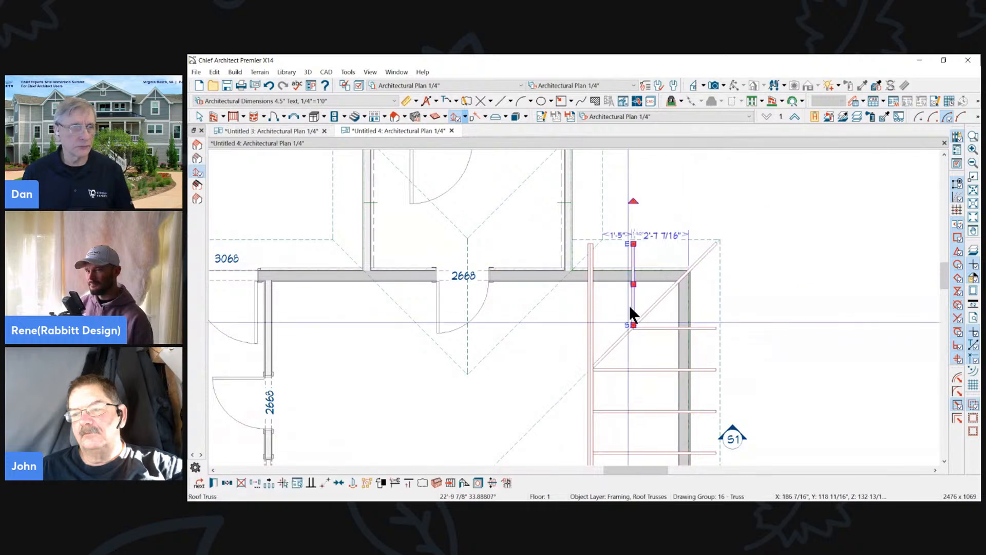
scroll(695, 194, down, 2)
scroll(696, 199, up, 2)
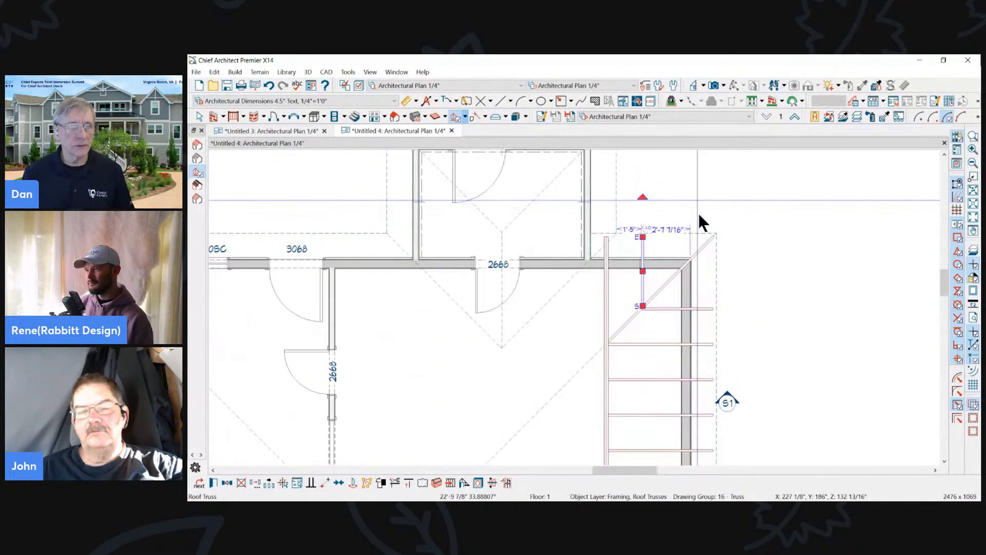
scroll(680, 206, down, 3)
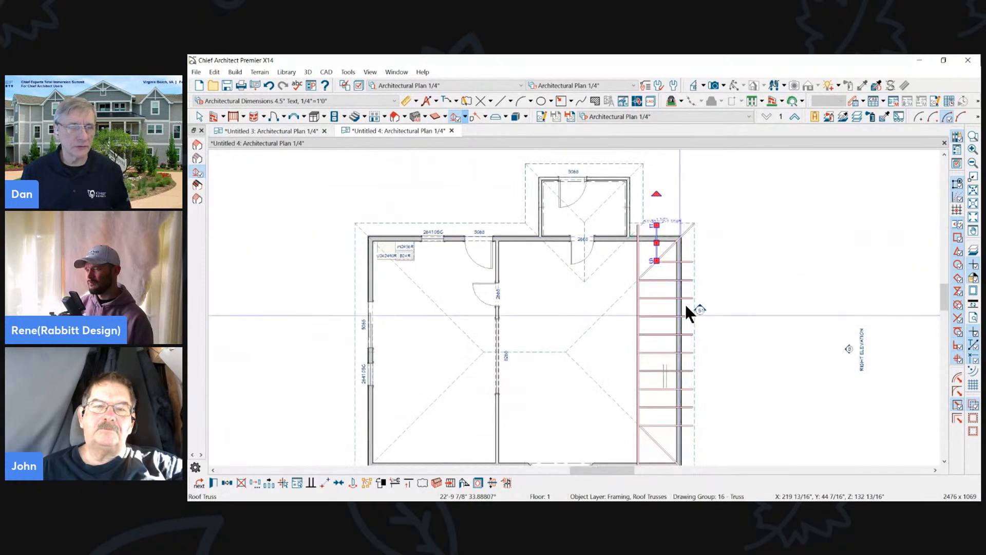
- Select the upper, right and lower main roof planes and build framing for them
key(Escape)
click(680, 227)
shift+click(664, 236)
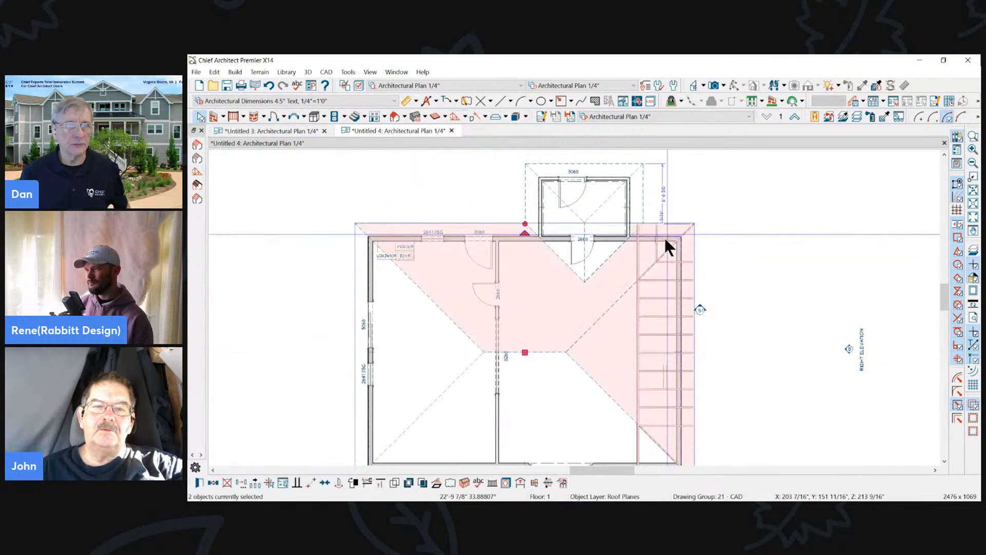
scroll(596, 307, down, 1)
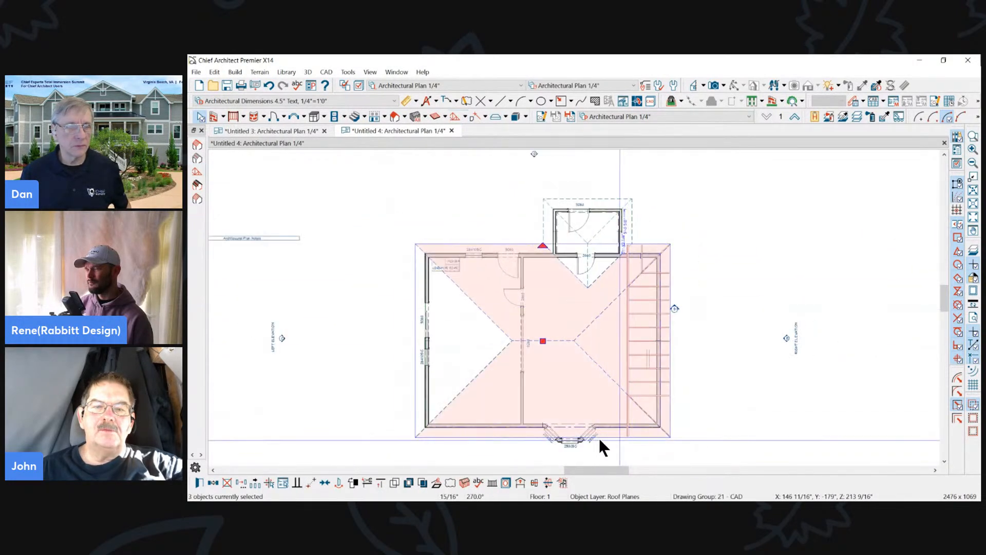
click(464, 483)
click(647, 299)
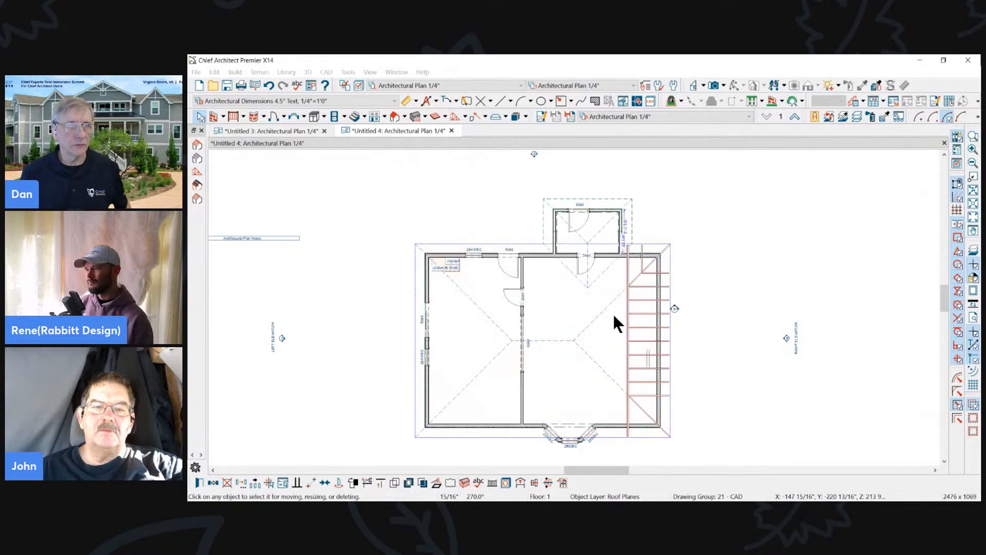
- Open a perspective framing overview, orbit around the hip and jack trusses and rafters to examine them, and close the view
scroll(617, 310, up, 2)
scroll(673, 222, up, 1)
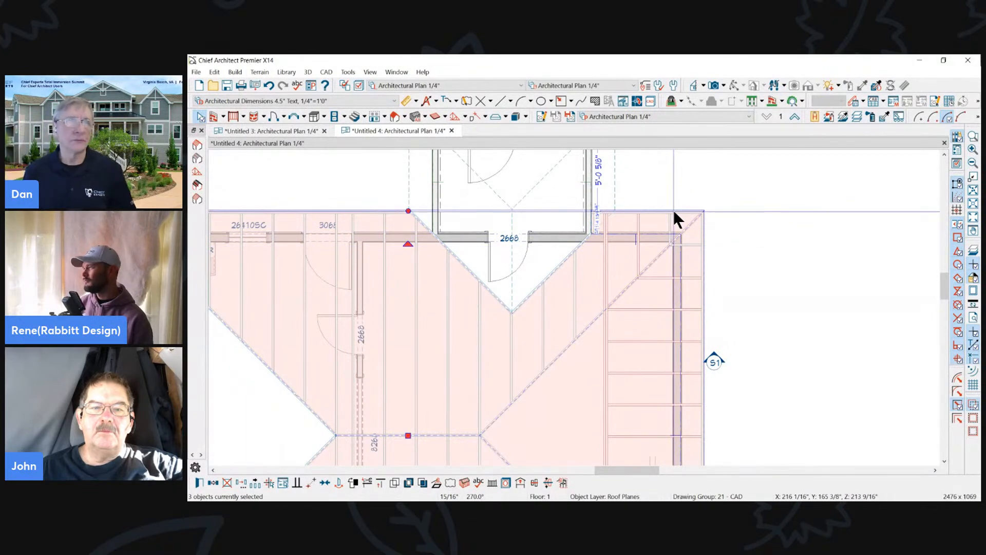
click(723, 85)
click(729, 138)
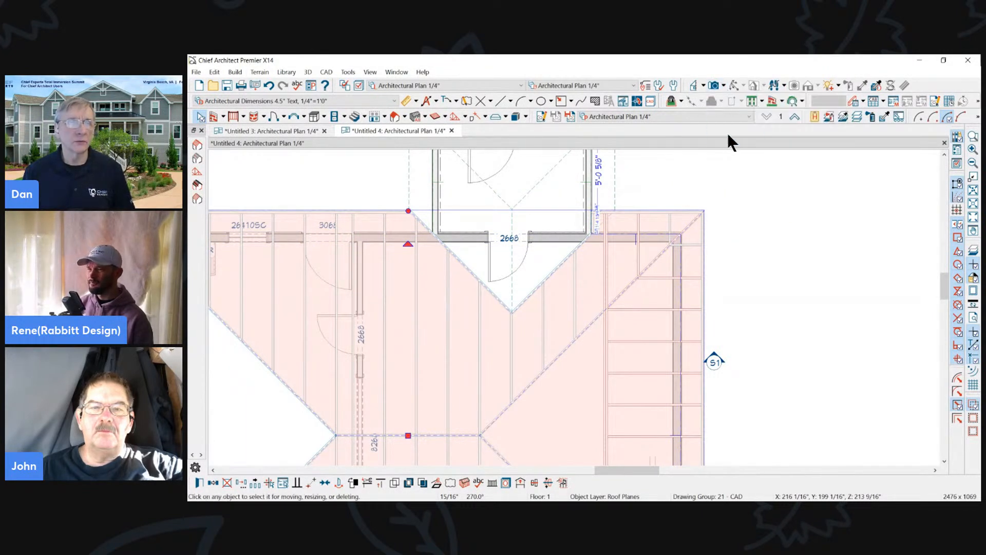
drag(741, 220, 599, 220)
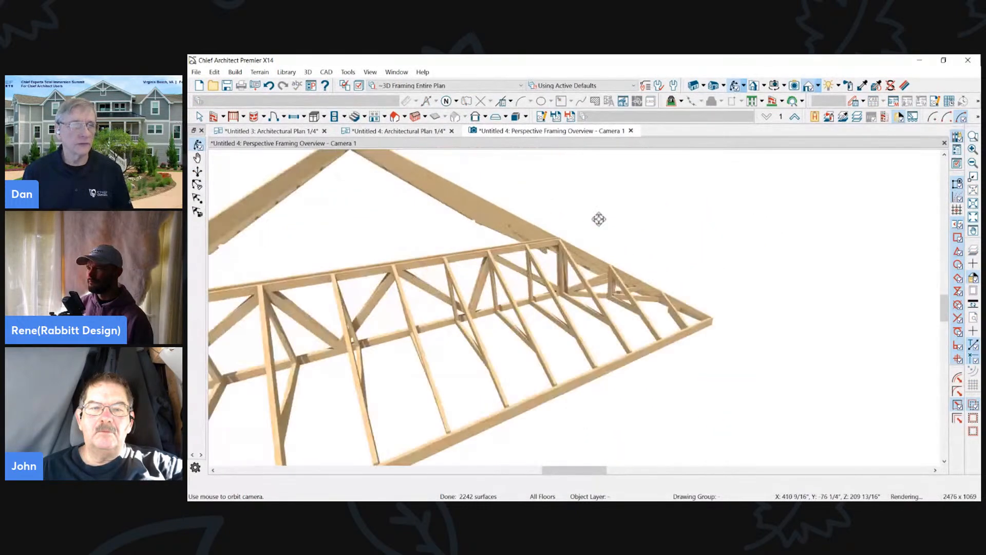
drag(673, 313, 665, 324)
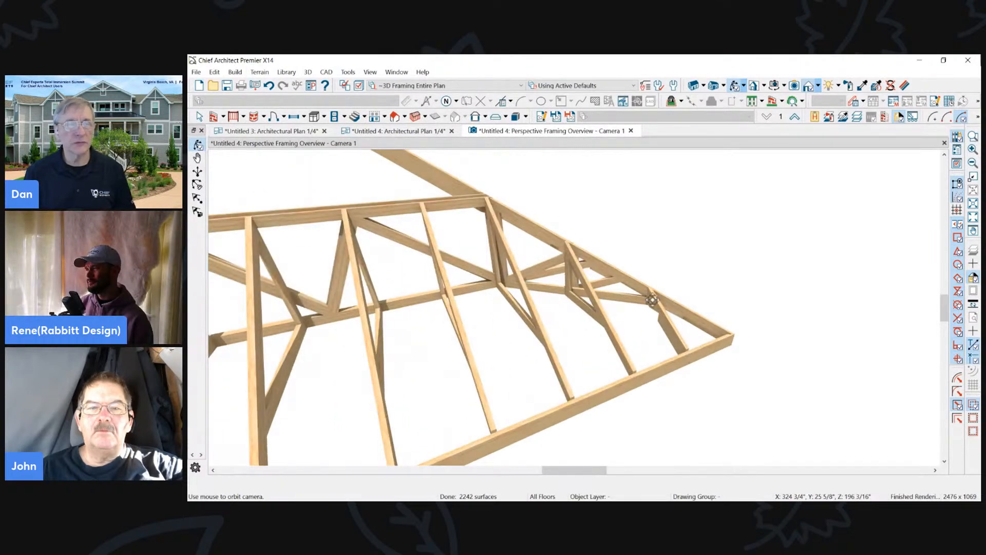
drag(652, 300, 547, 262)
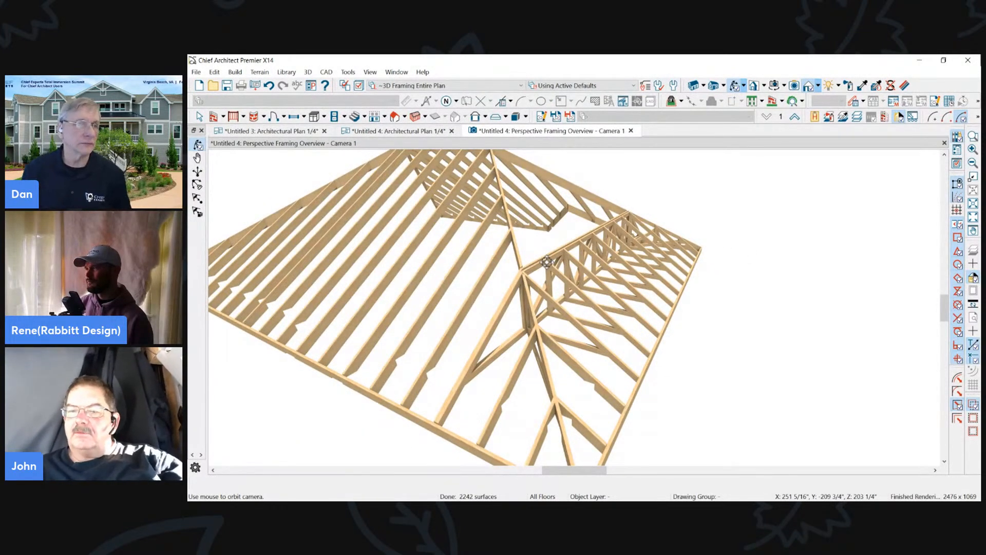
scroll(575, 256, down, 3)
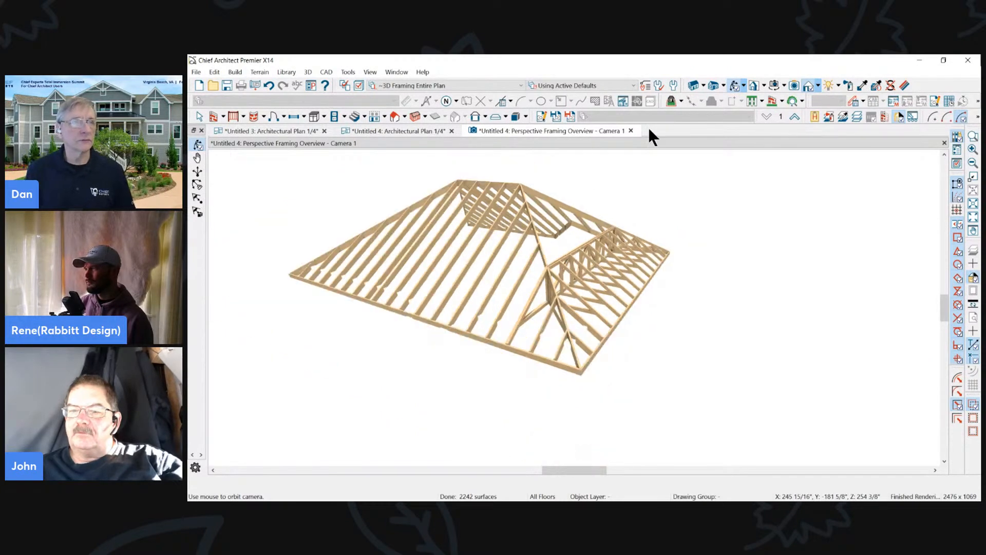
click(631, 131)
scroll(721, 232, down, 3)
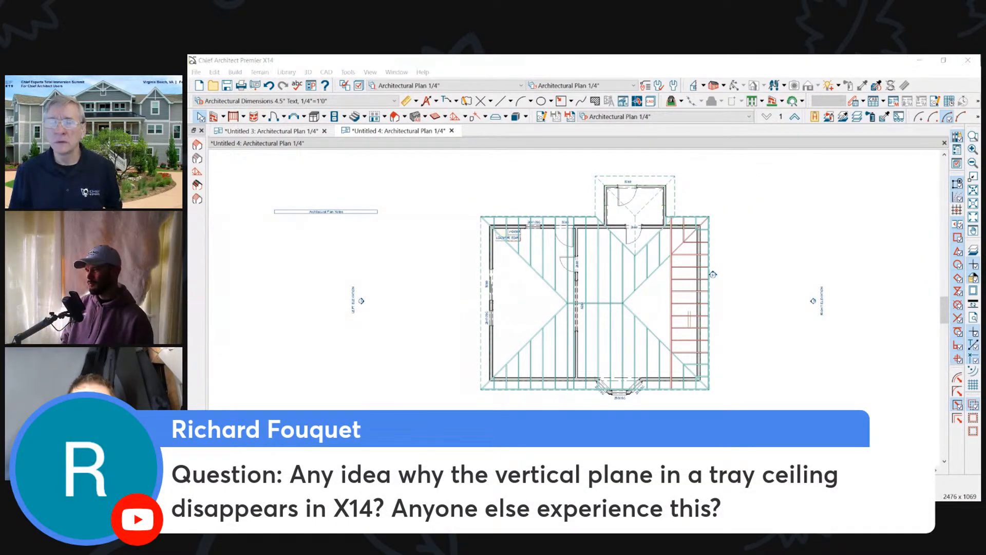
- Hide the roof framing and roof truss layers in the floor plan by picking a rafter and a truss
scroll(689, 300, up, 2)
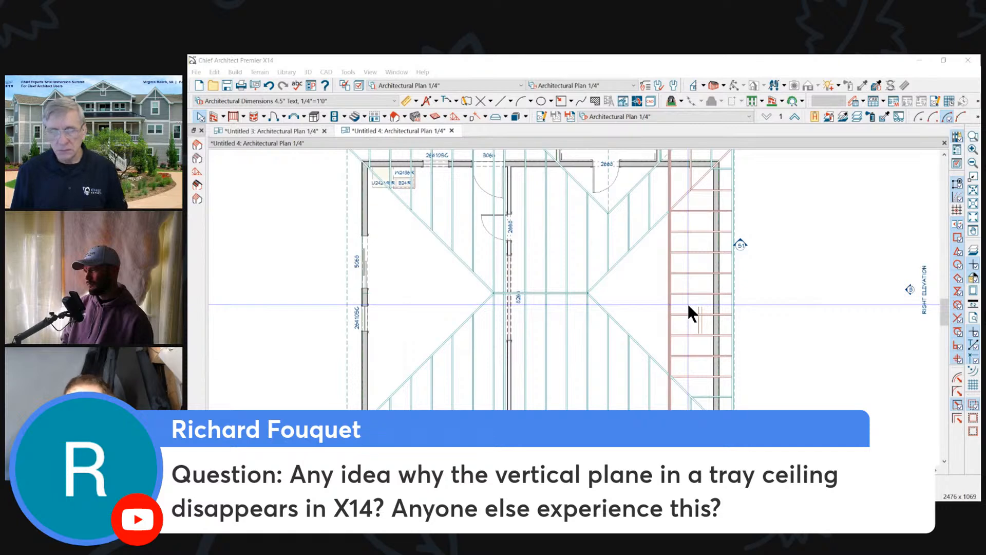
click(626, 271)
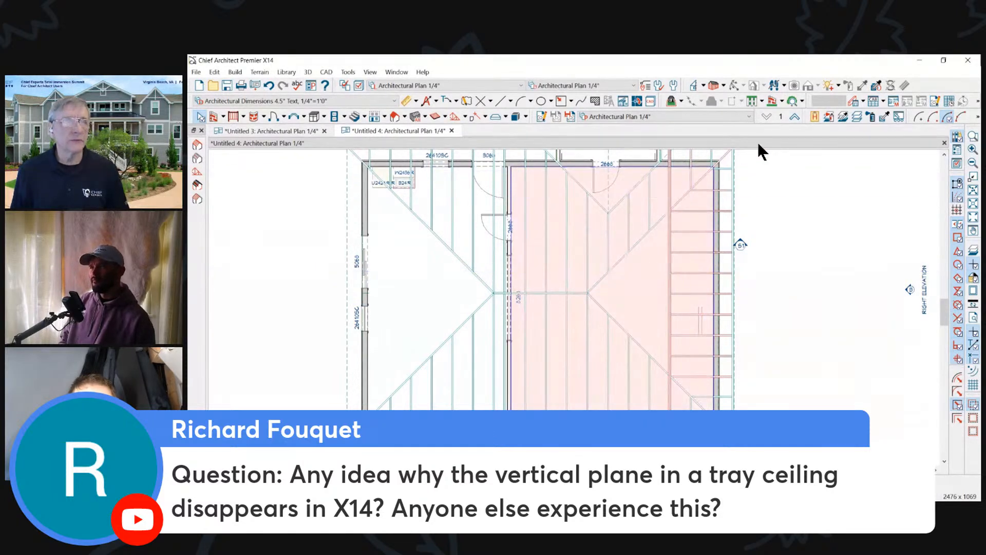
click(857, 117)
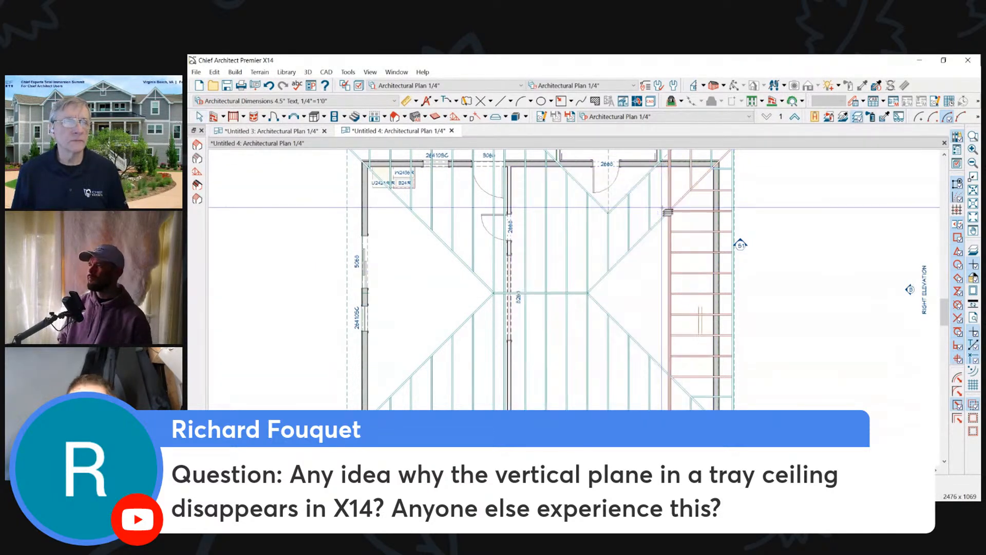
click(661, 206)
click(670, 197)
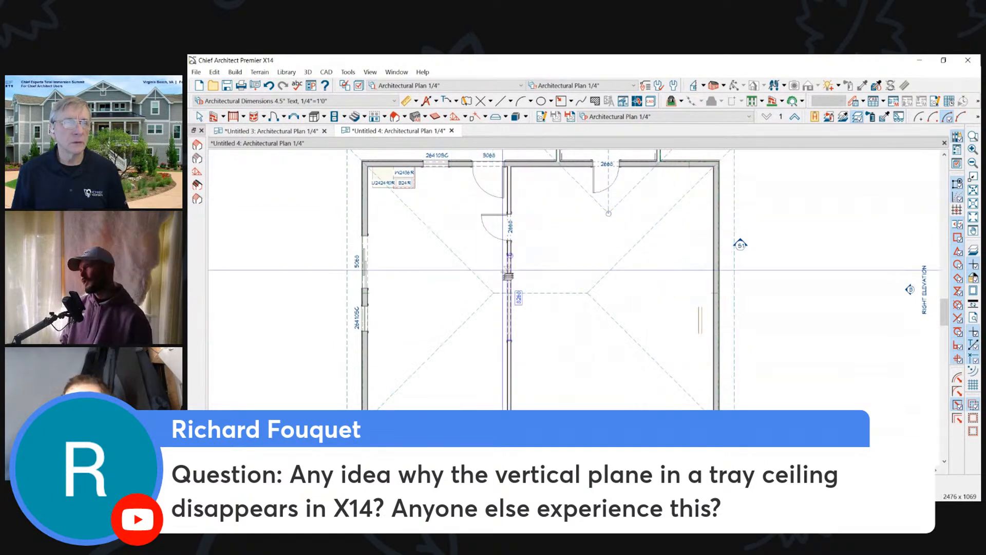
scroll(673, 318, down, 2)
scroll(571, 299, up, 1)
click(572, 296)
key(space)
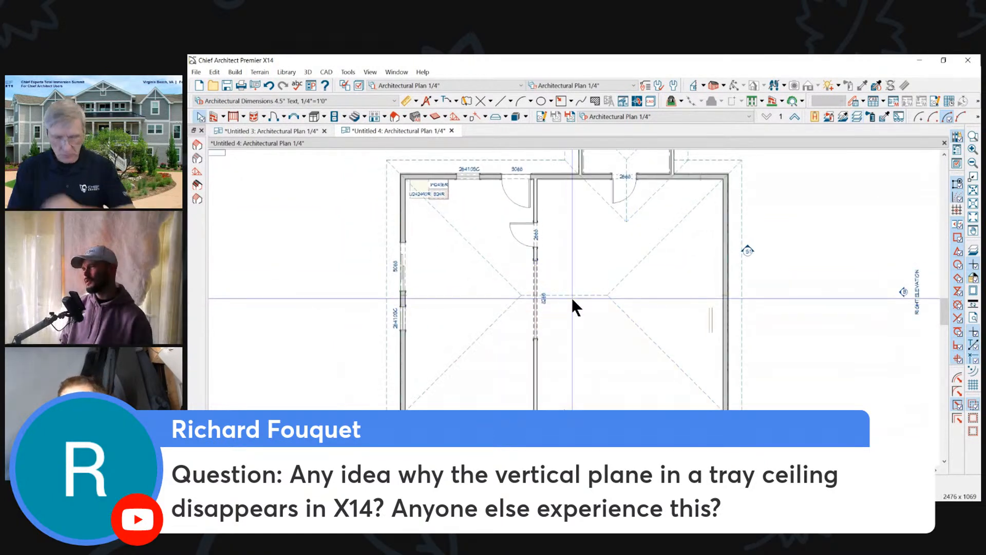
- Make a vertical tray ceiling in the large room with the bay window, 24" wide, 12" deep and recessed into the ceiling
click(609, 234)
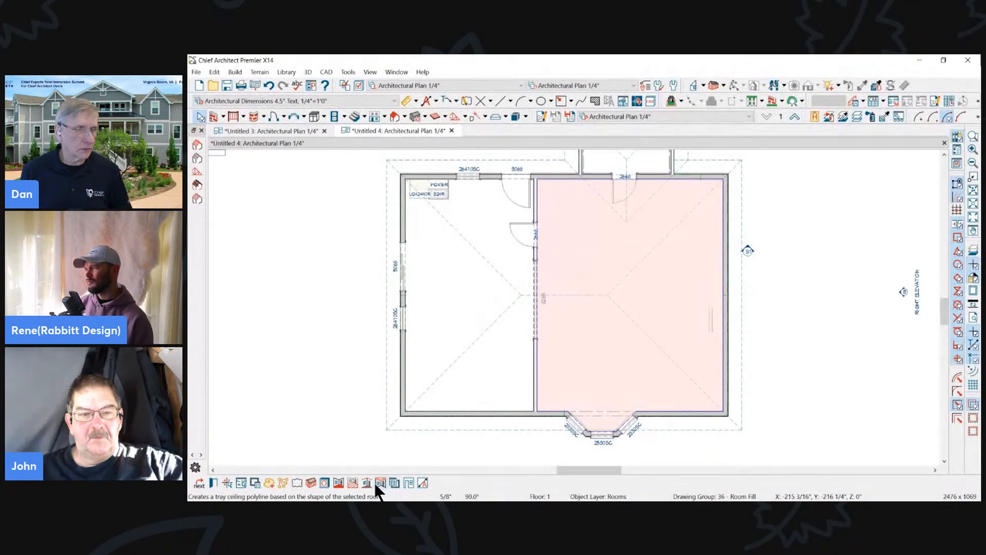
click(379, 483)
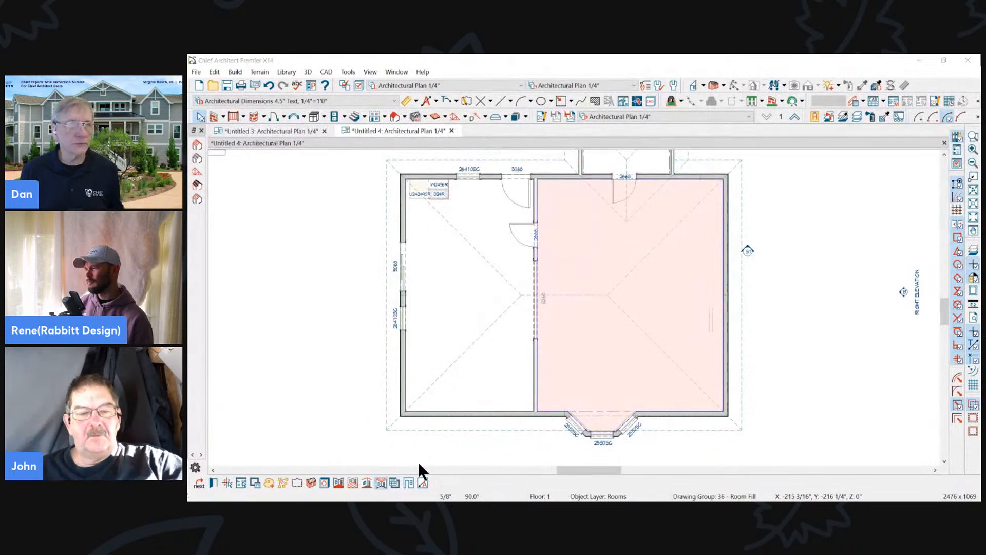
drag(700, 87, 616, 87)
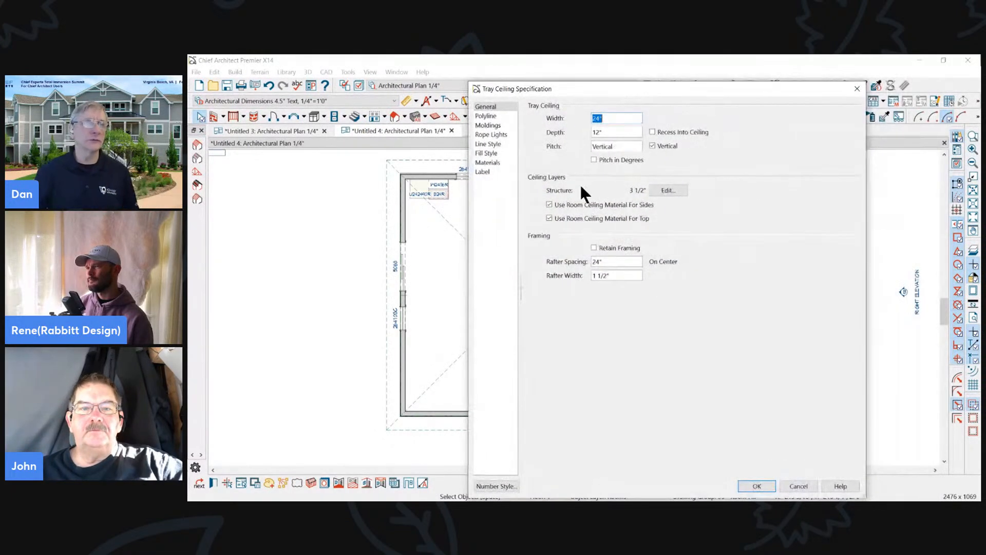
click(663, 133)
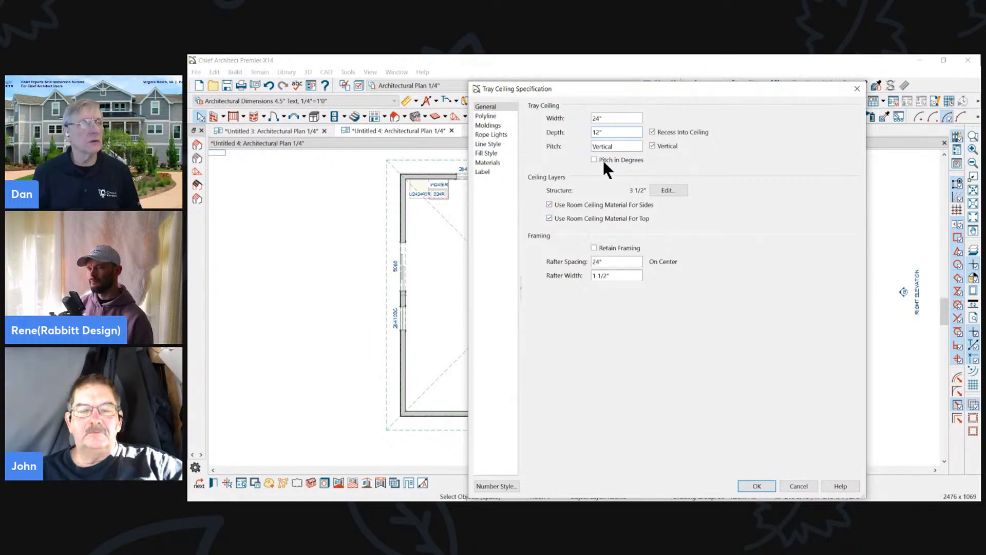
click(768, 484)
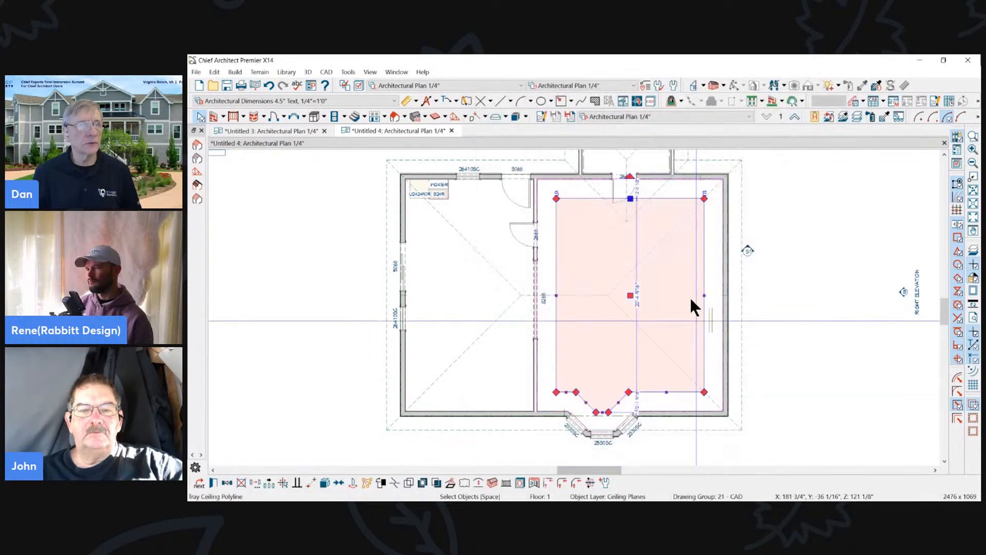
- Open a full camera view inside the room with the tray ceiling and select the tray's vertical sides to inspect them
scroll(674, 294, up, 1)
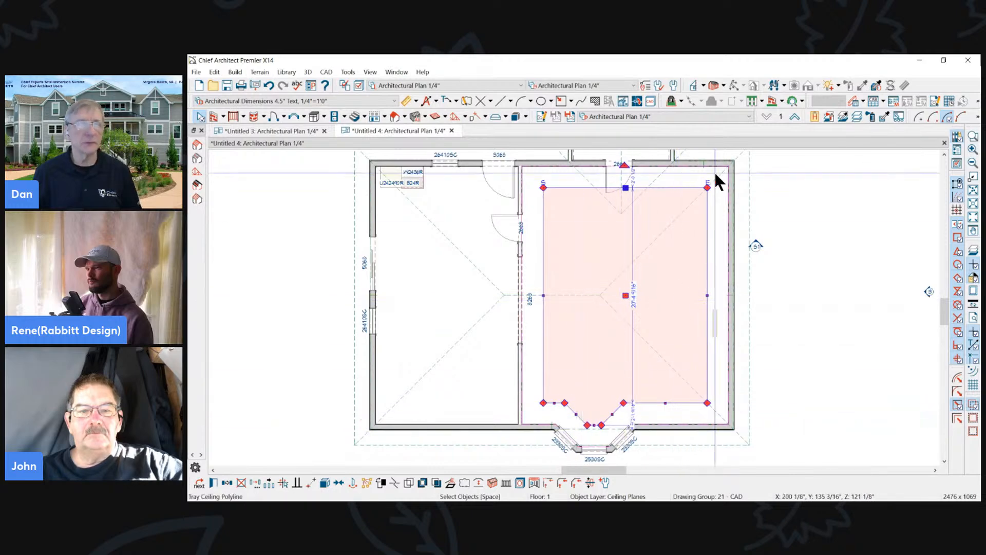
click(724, 84)
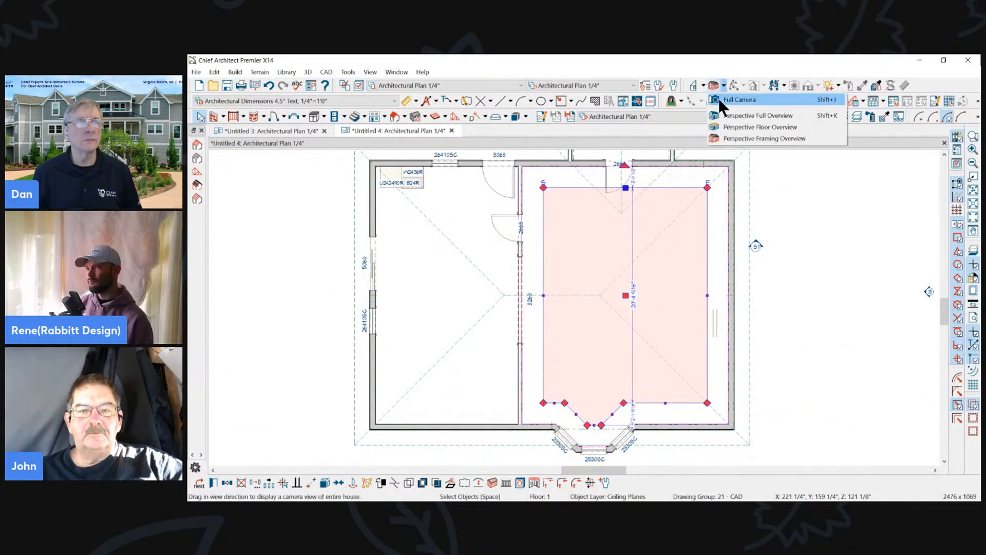
click(718, 97)
drag(591, 344, 656, 267)
drag(636, 230, 647, 247)
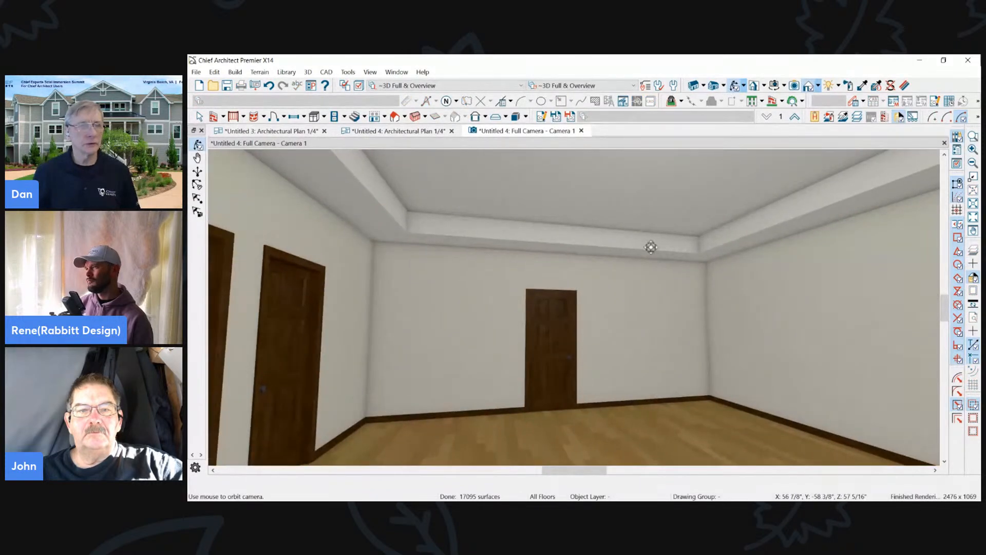
click(646, 250)
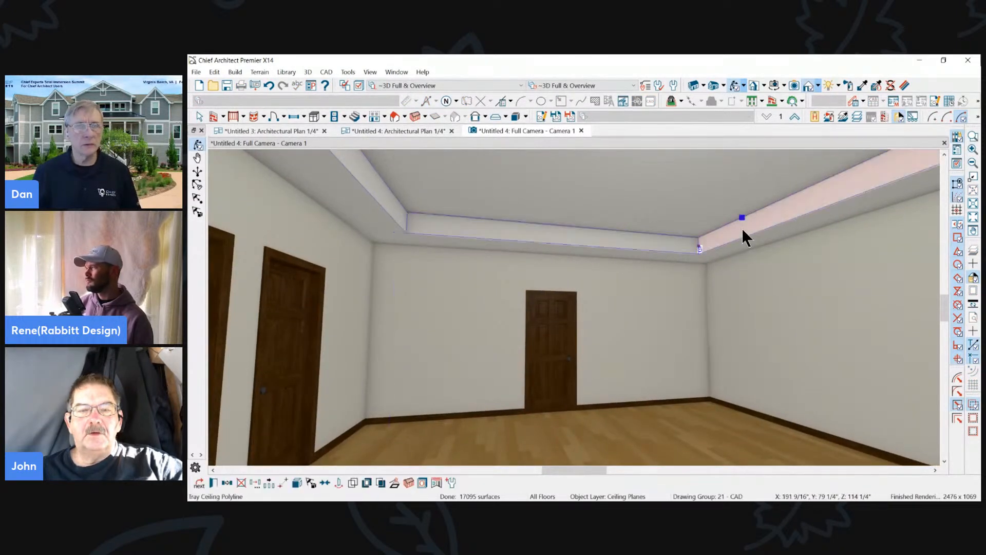
click(631, 248)
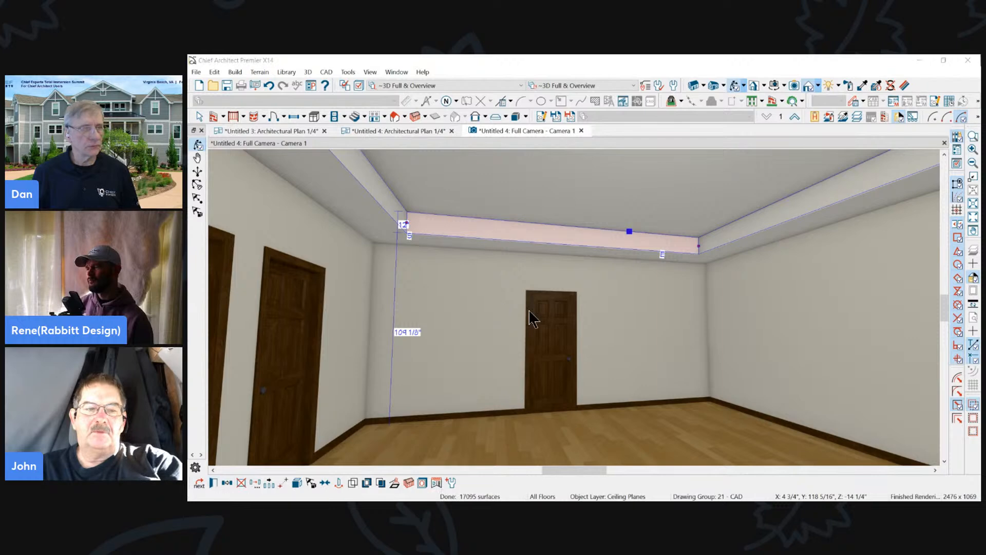
- Review the tray ceiling's line style and its side and top materials in its specification, and leave without changes
double_click(620, 226)
drag(659, 89, 613, 88)
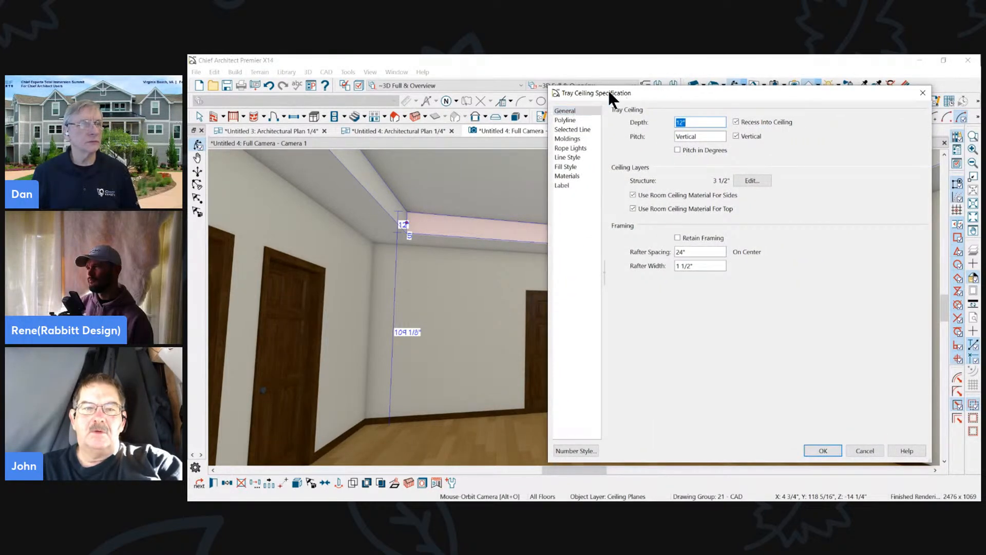
click(571, 158)
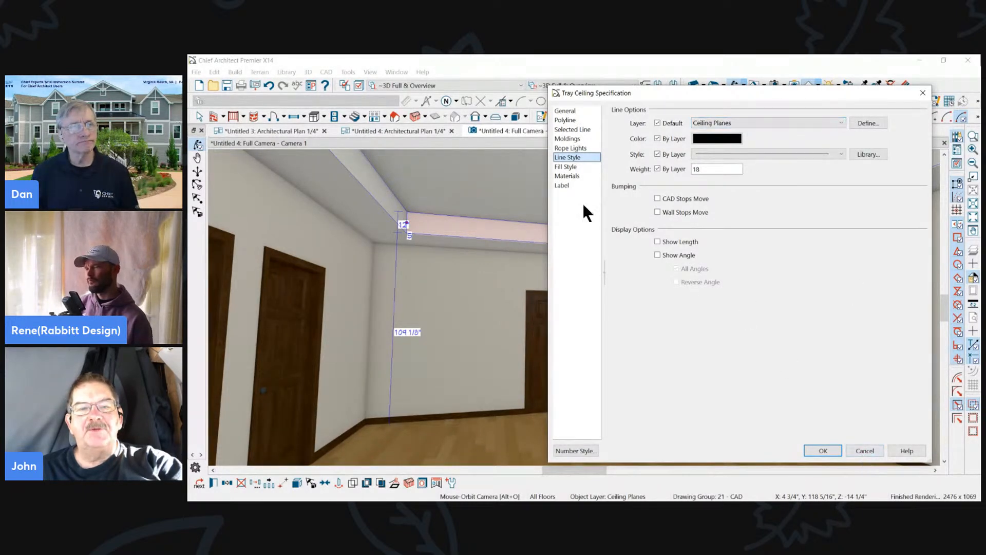
click(561, 176)
click(707, 134)
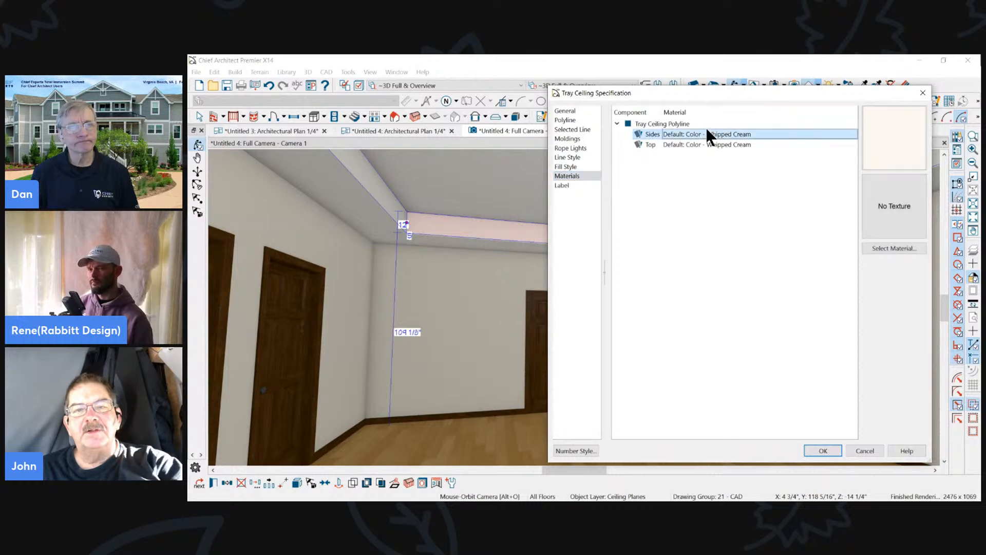
click(722, 145)
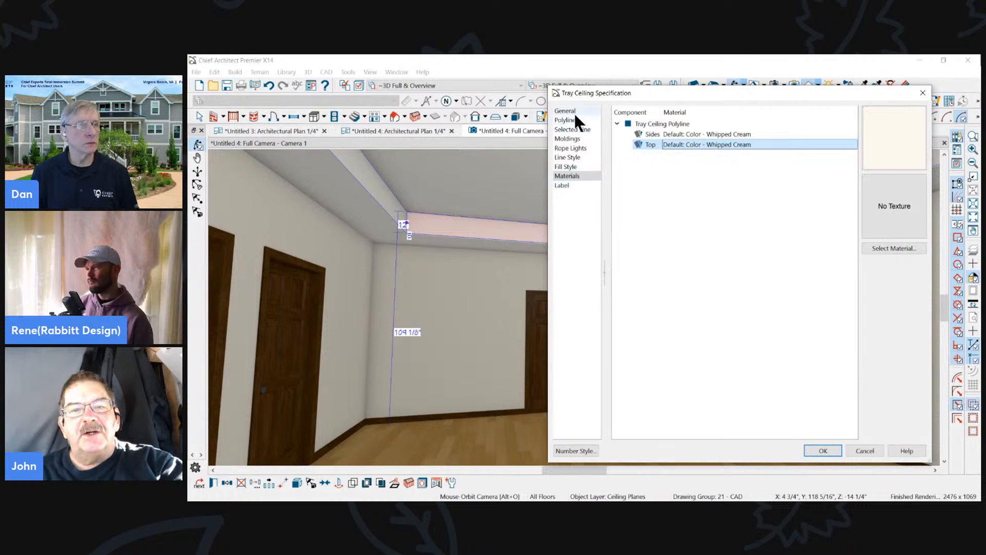
click(714, 134)
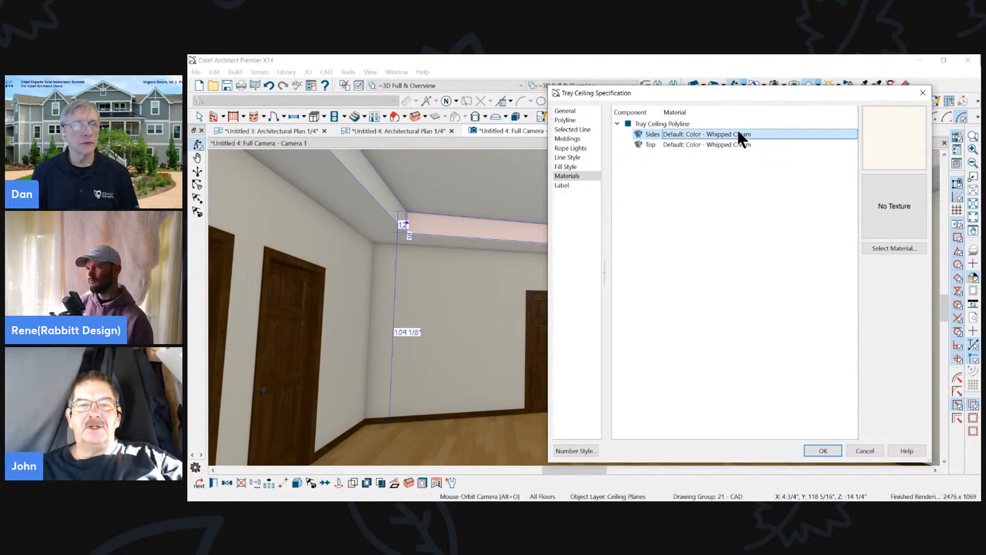
click(855, 451)
key(Escape)
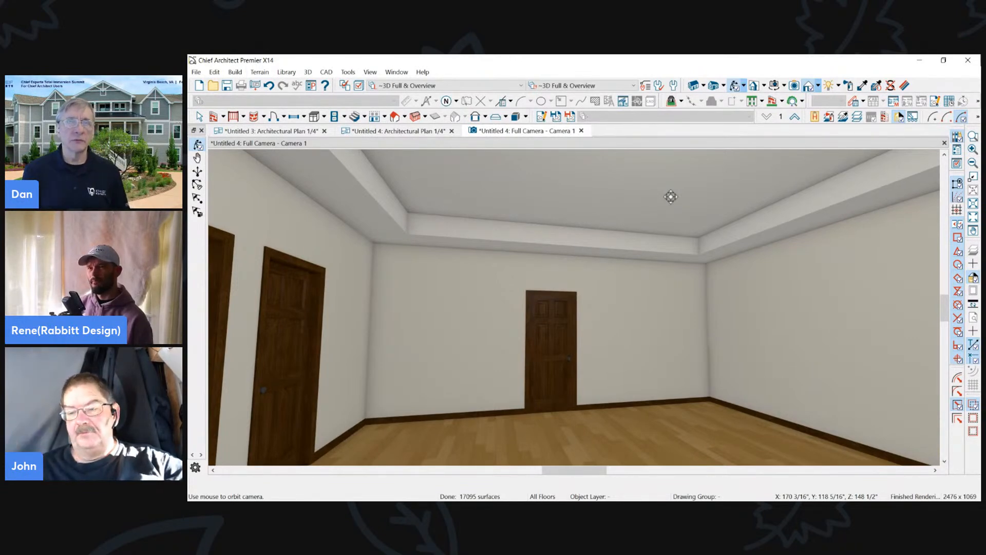
- Render the camera view as Vector View, orbit to check the tray's vertical faces, and close the view
click(816, 81)
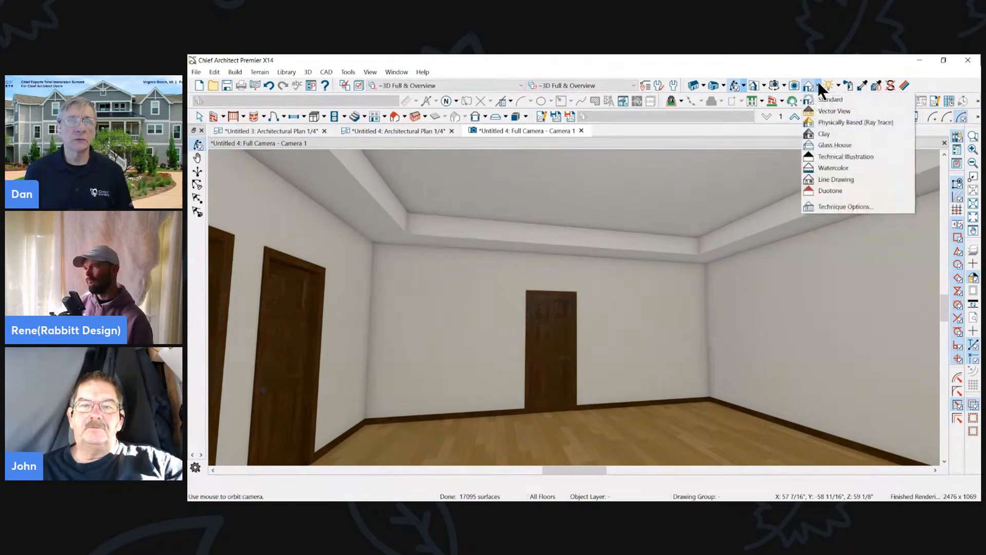
click(827, 111)
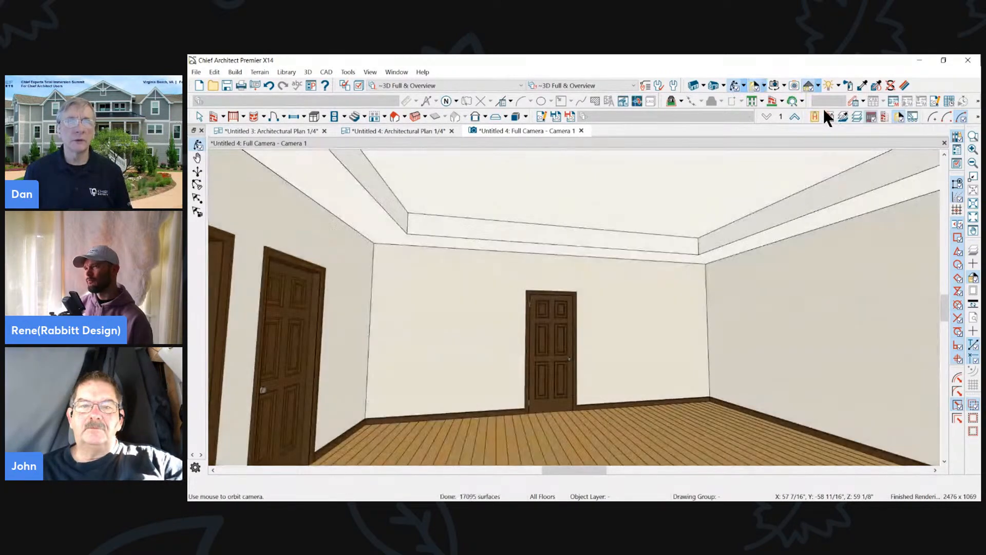
drag(704, 254, 561, 211)
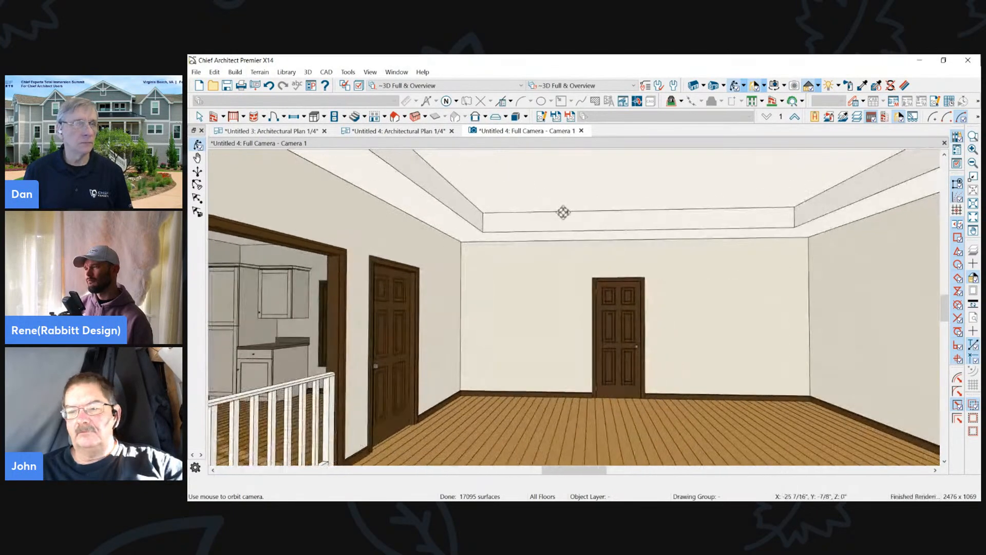
click(581, 130)
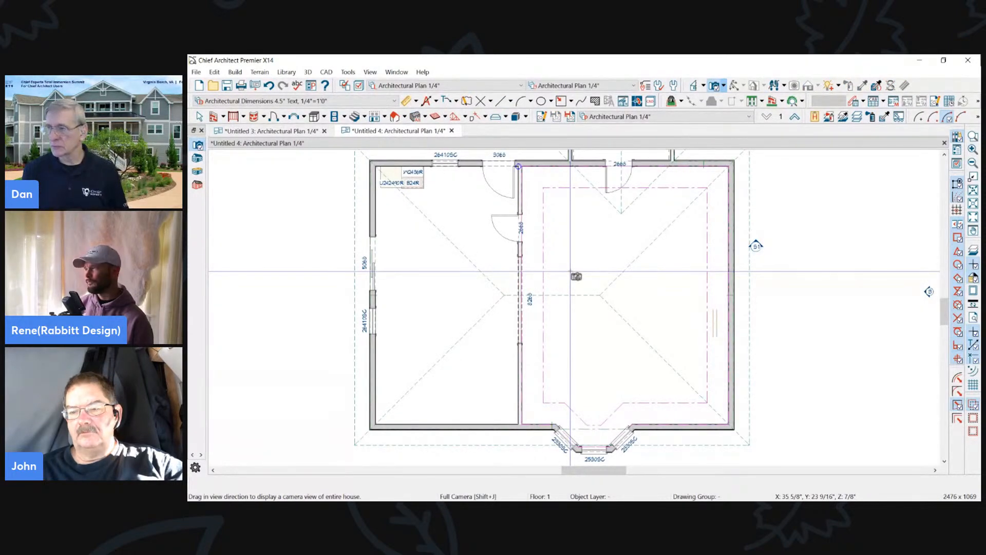
- Make a second vertical tray ceiling inside the existing tray of the bay-window room, 24" wide and 12" deep
scroll(632, 278, down, 2)
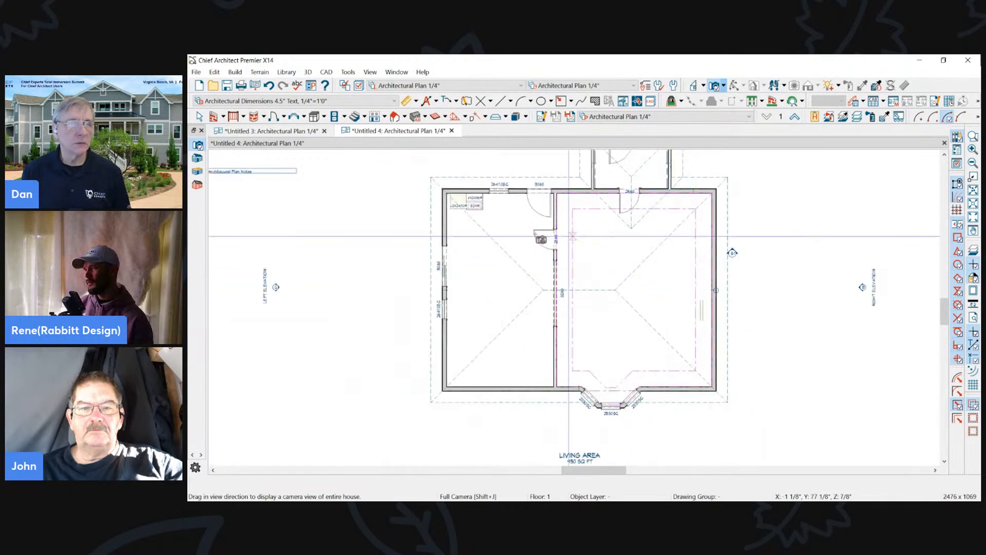
scroll(523, 233, up, 1)
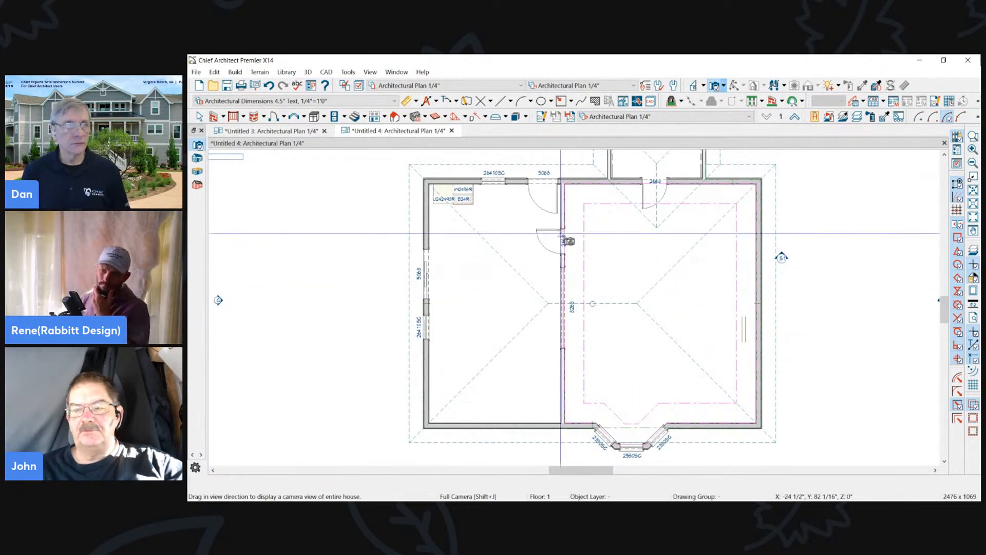
click(585, 242)
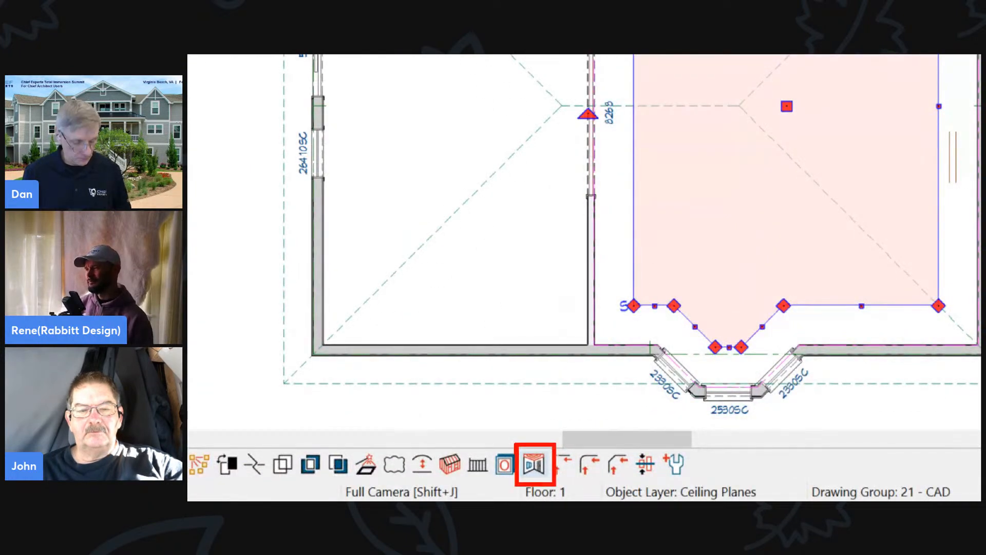
click(535, 465)
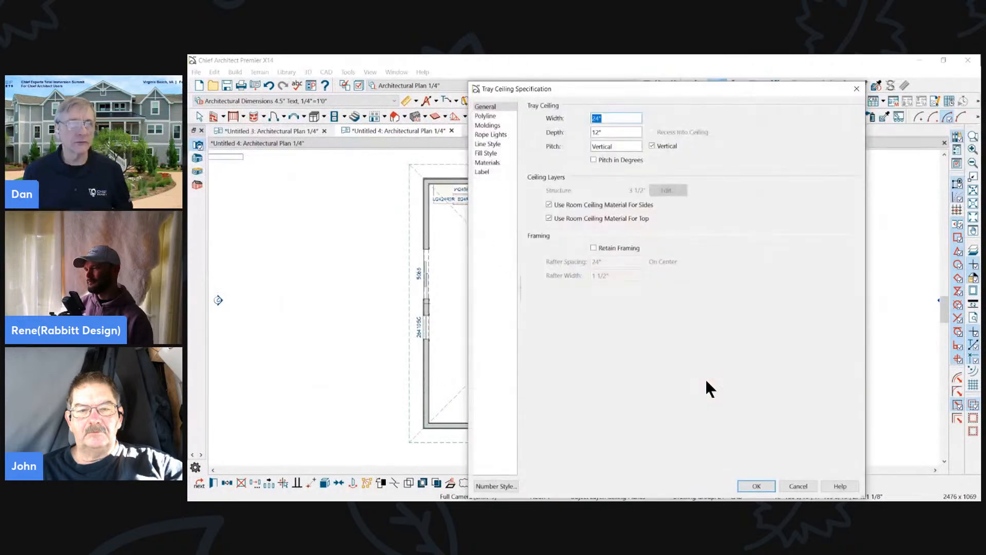
click(753, 485)
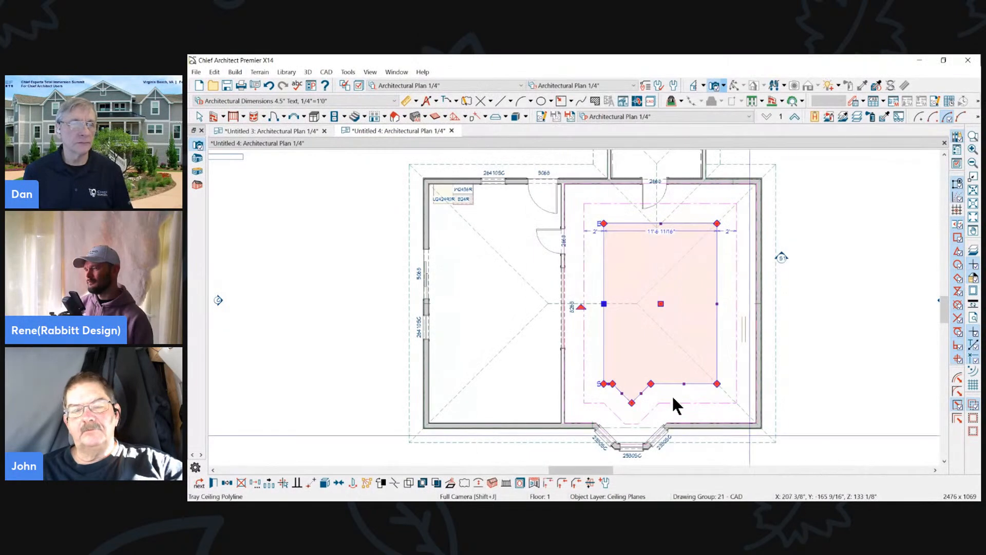
- Open a full camera view inside the bay-window room to inspect both vertical tray steps, and close the view
click(714, 85)
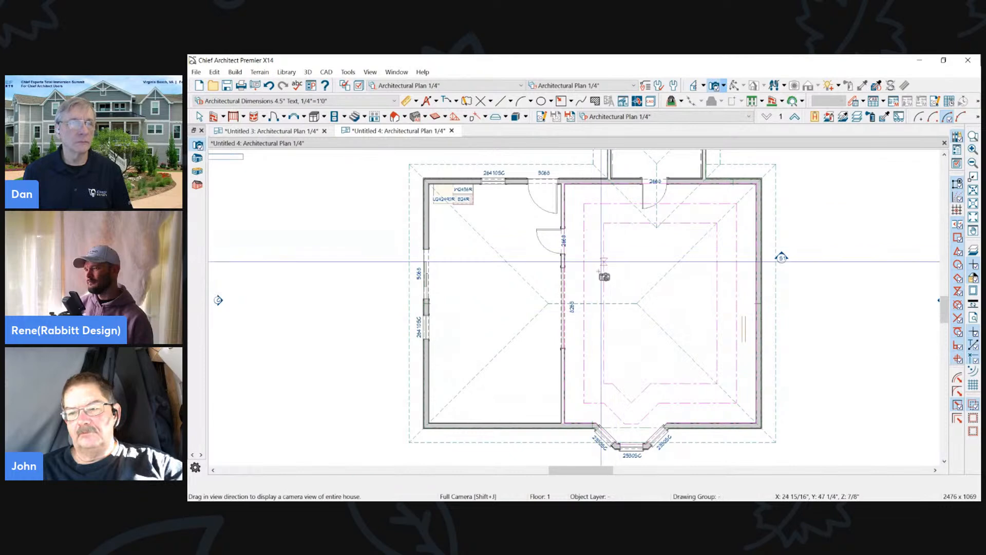
drag(576, 379, 664, 245)
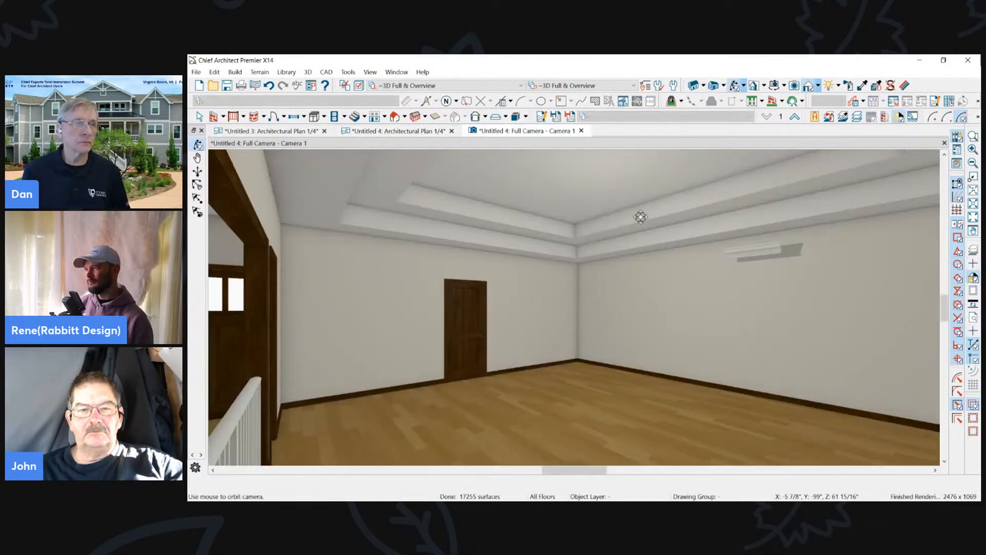
click(582, 131)
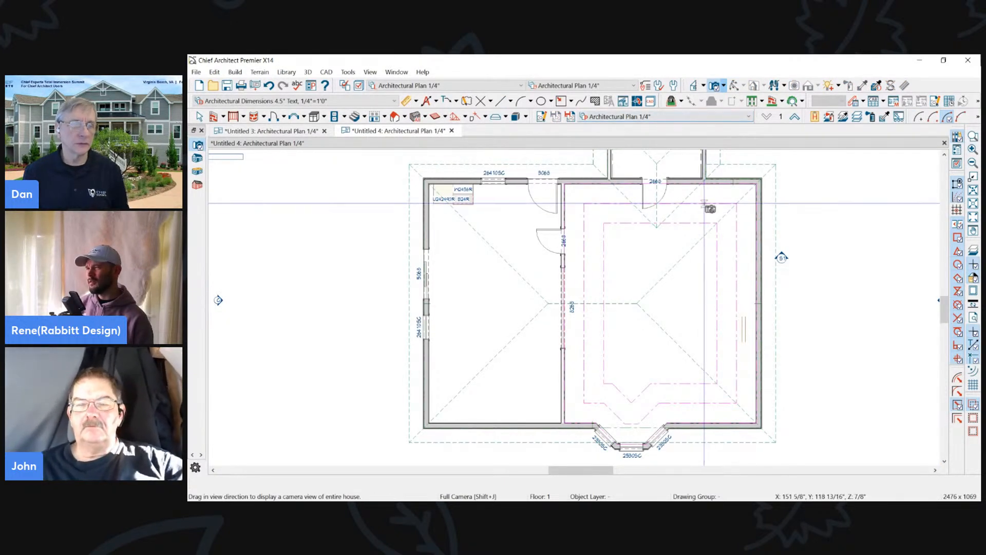
- Replace the inner tray with a non-vertical one made from the outer tray, 24" wide, 12" deep, with an 8" pitch
key(space)
click(701, 223)
drag(701, 223, 701, 204)
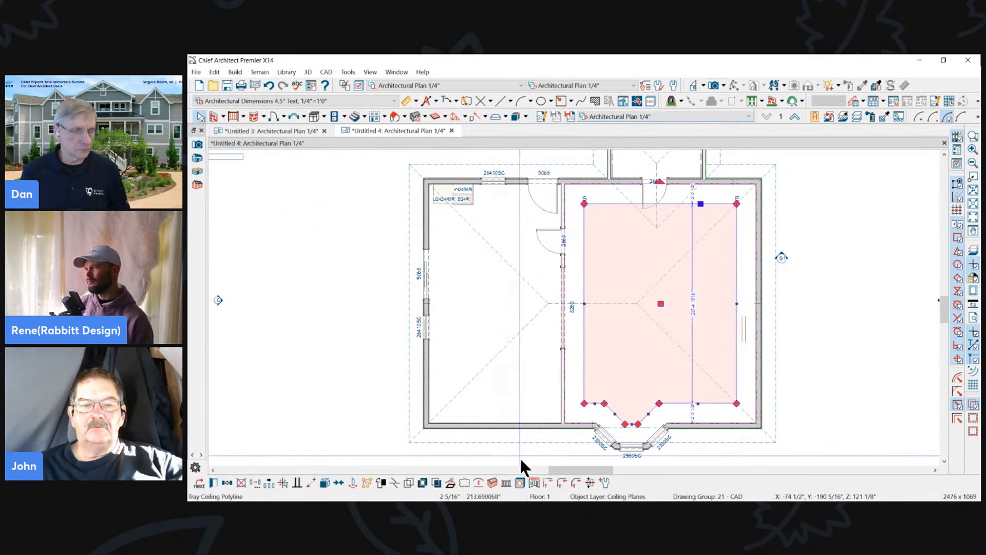
click(535, 482)
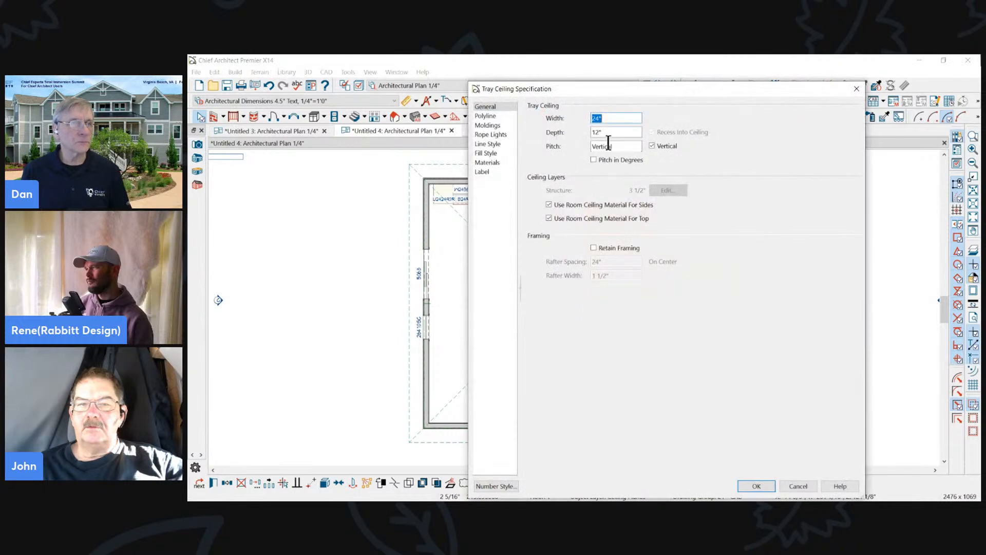
text(8 in 12)
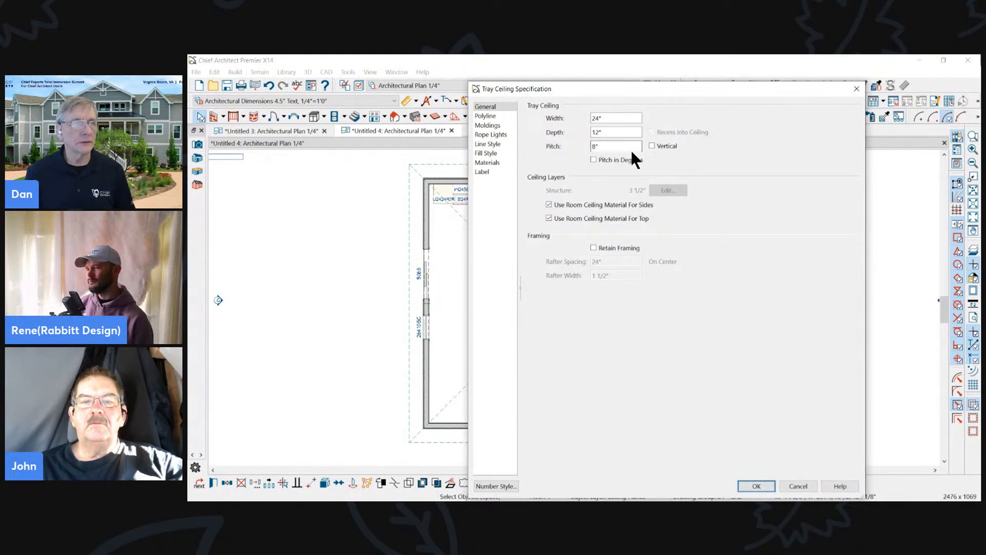
click(762, 488)
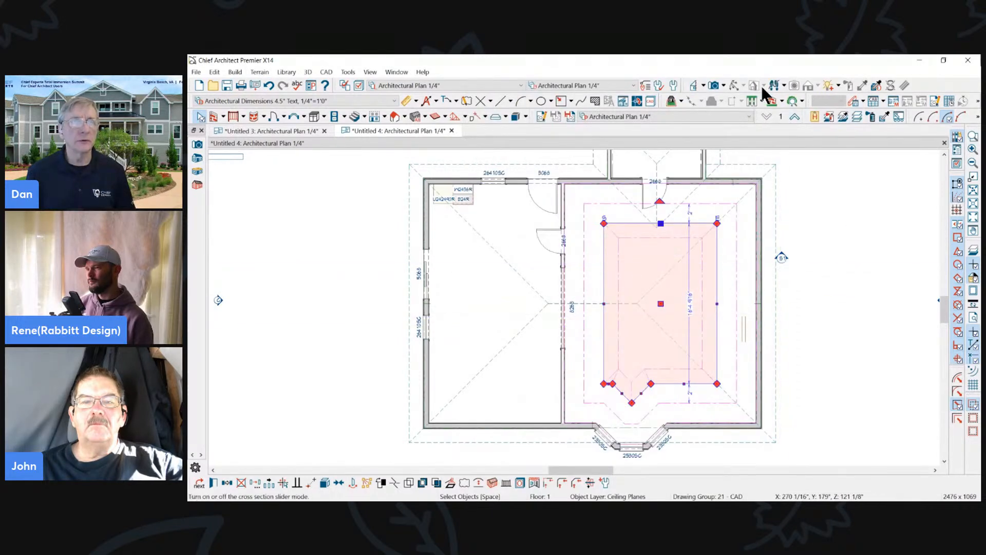
click(722, 198)
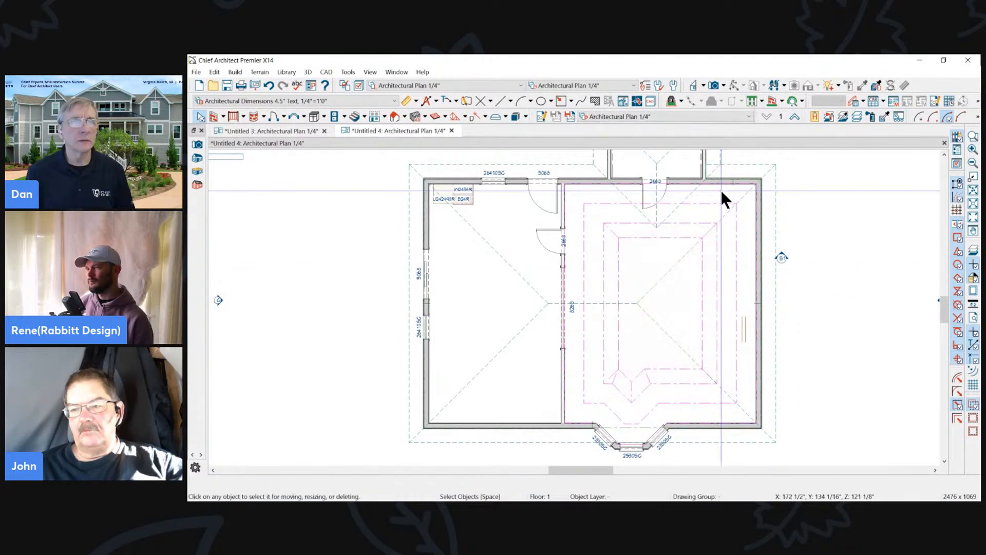
- Open a full camera view looking up at the sloped inner tray, and return to the Untitled 4 floor plan
click(714, 85)
drag(613, 367, 619, 197)
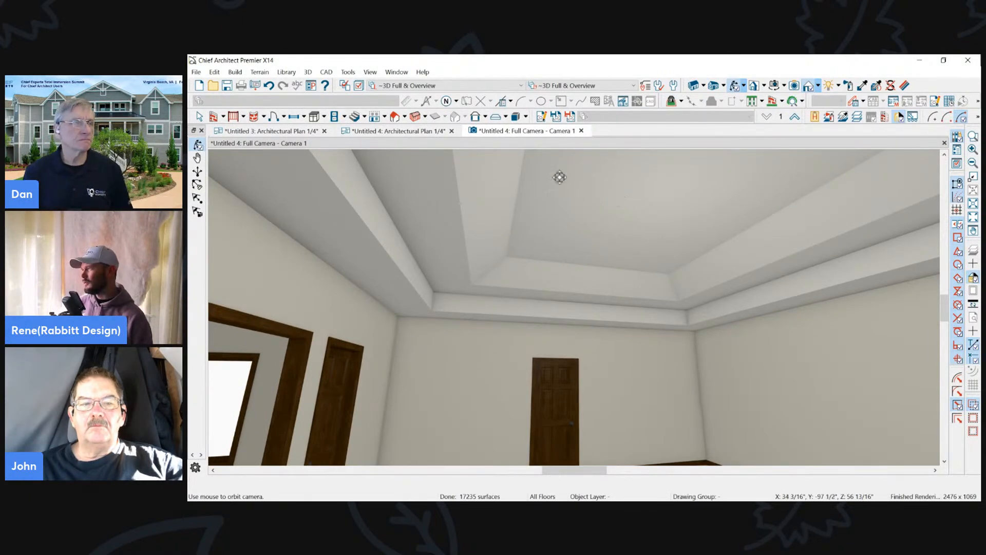
click(248, 130)
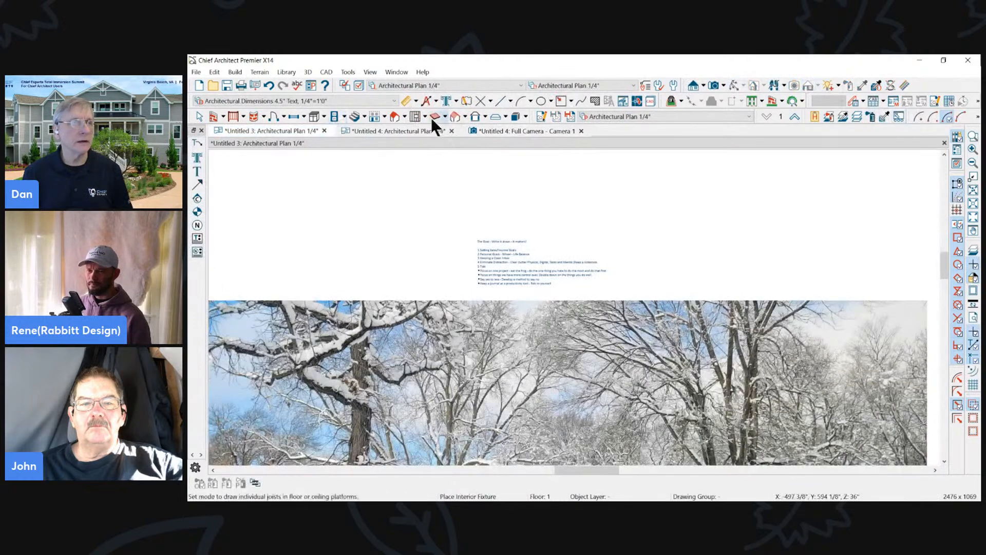
click(381, 130)
scroll(576, 233, up, 2)
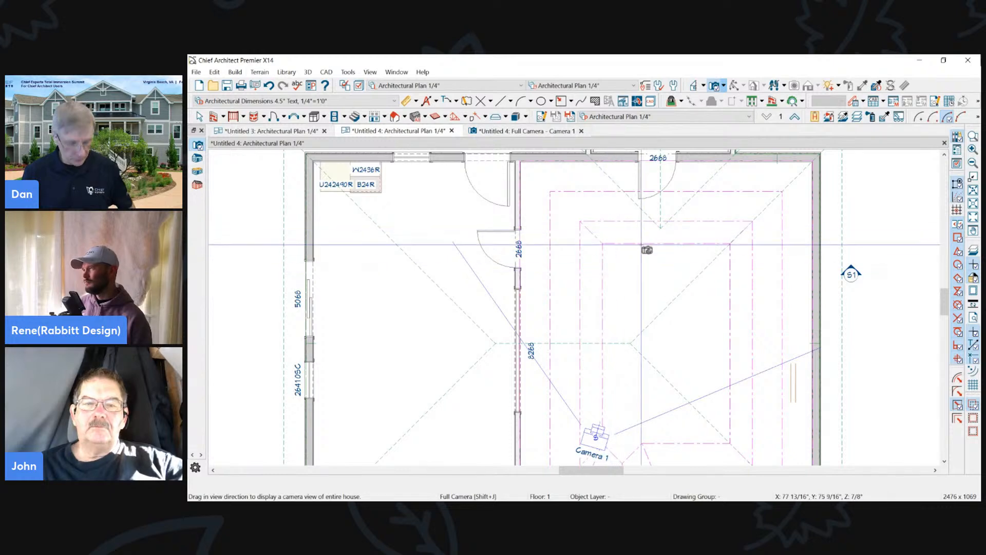
drag(668, 218, 678, 457)
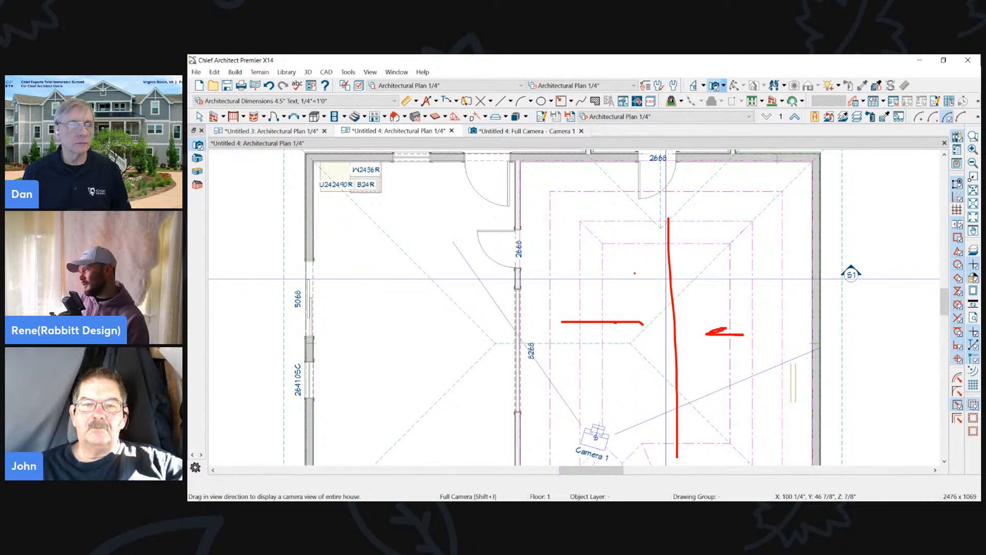
drag(615, 239, 628, 249)
drag(628, 236, 611, 253)
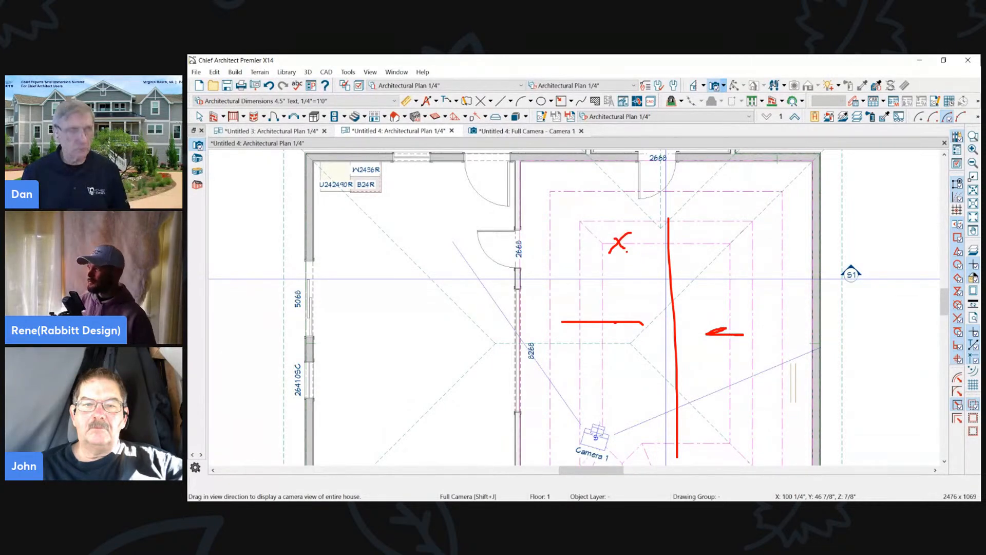
key(Escape)
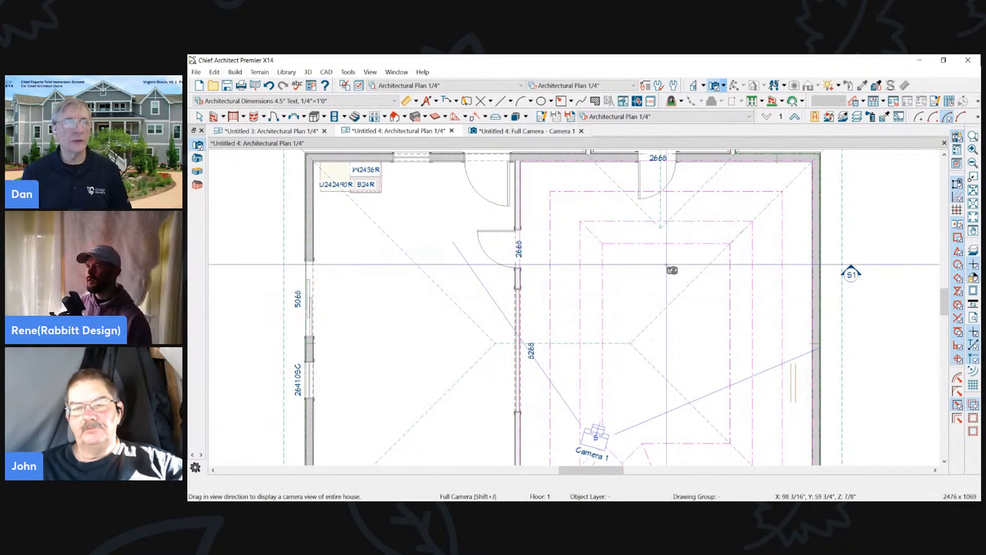
right_click(607, 285)
right_click(602, 302)
key(Escape)
key(Escape)
- Select the sloped tray's outline and try its inner edges in plan to check which parts can be picked
key(space)
click(604, 330)
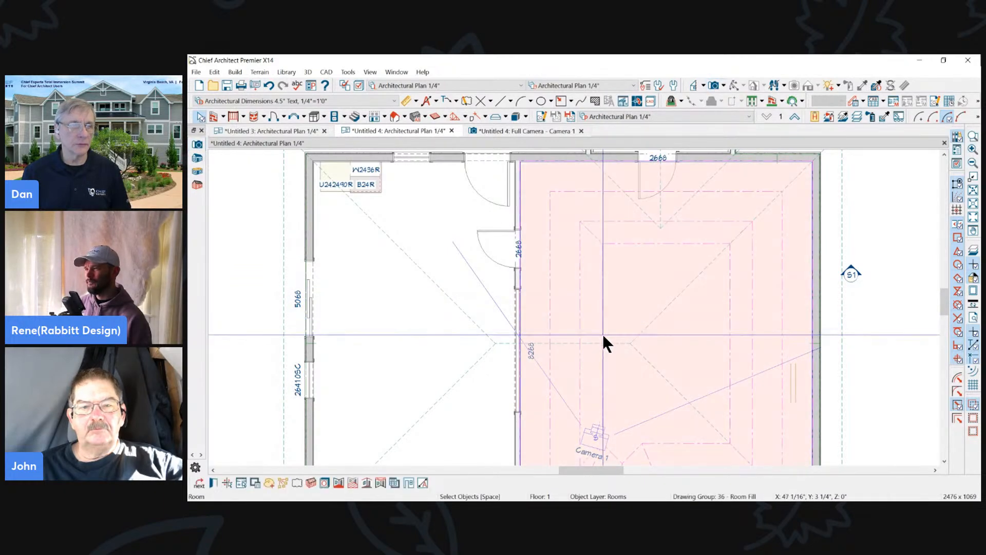
scroll(592, 320, down, 4)
scroll(588, 319, up, 1)
key(Escape)
click(585, 320)
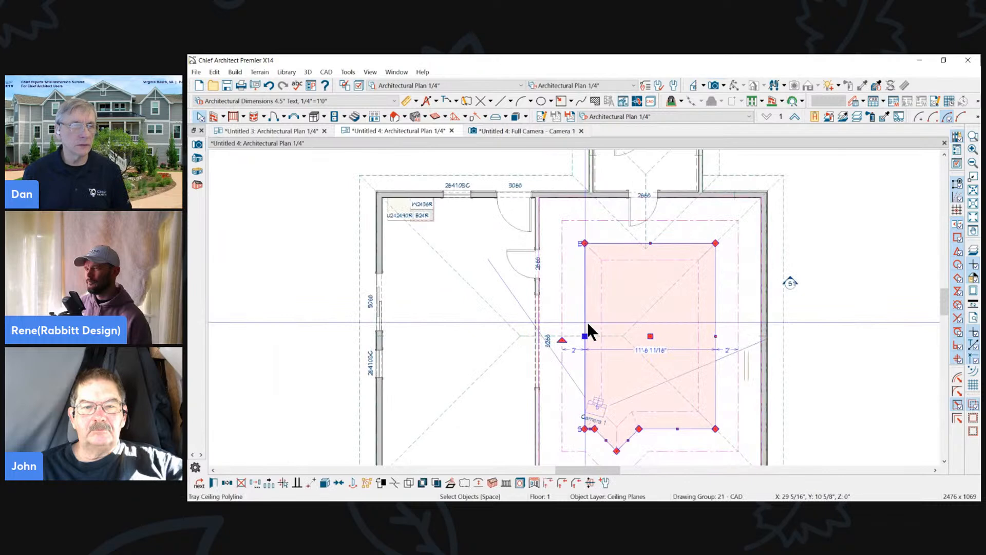
click(600, 325)
key(Escape)
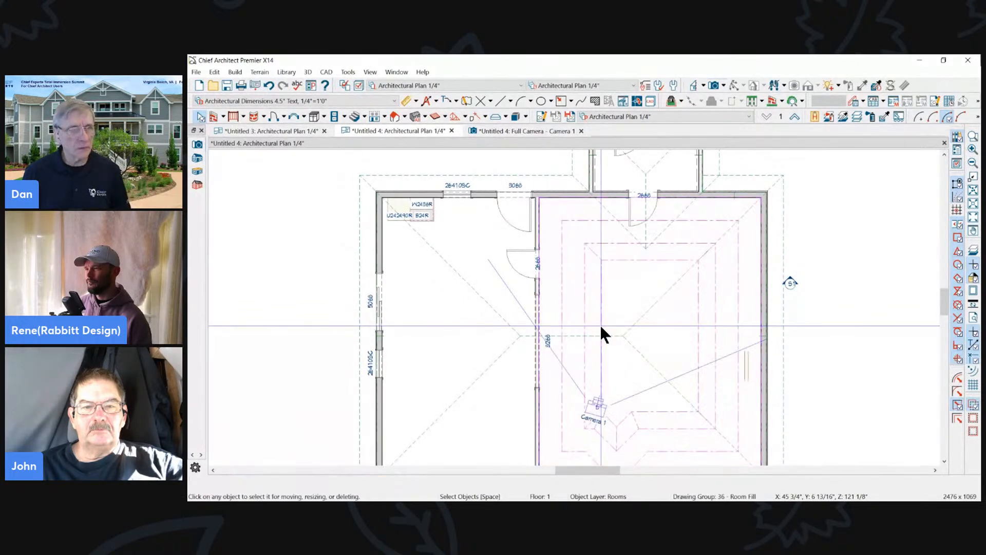
click(623, 266)
key(Escape)
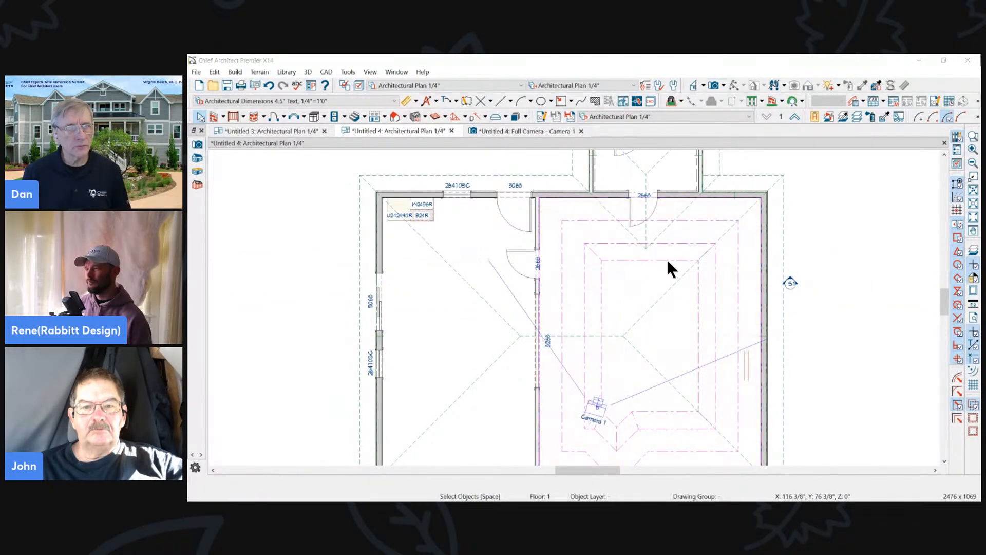
- Open a second full camera view from the top of the tray, recheck the tray's edges in plan, and close that view
key(Tab)
key(Escape)
key(shift+c)
drag(672, 221, 674, 276)
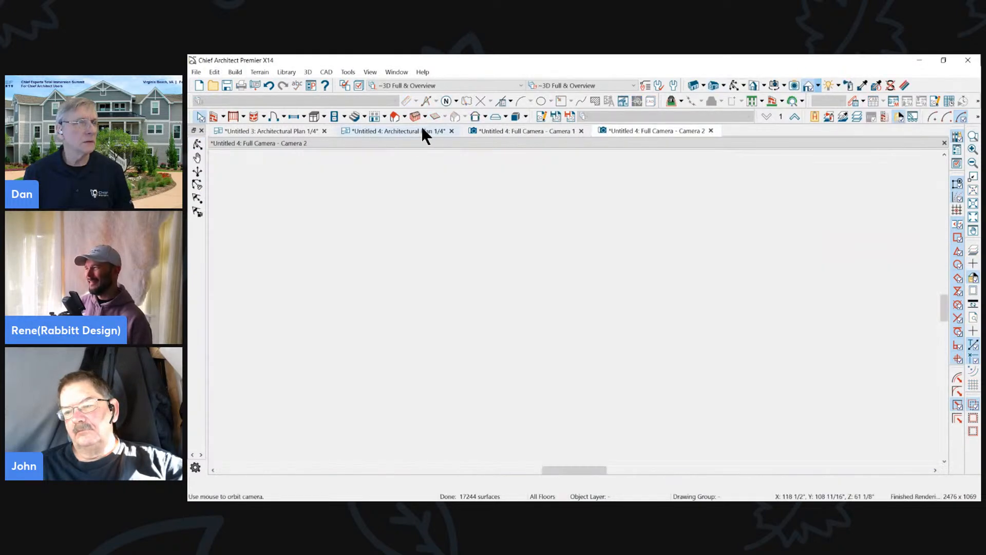
click(422, 131)
key(space)
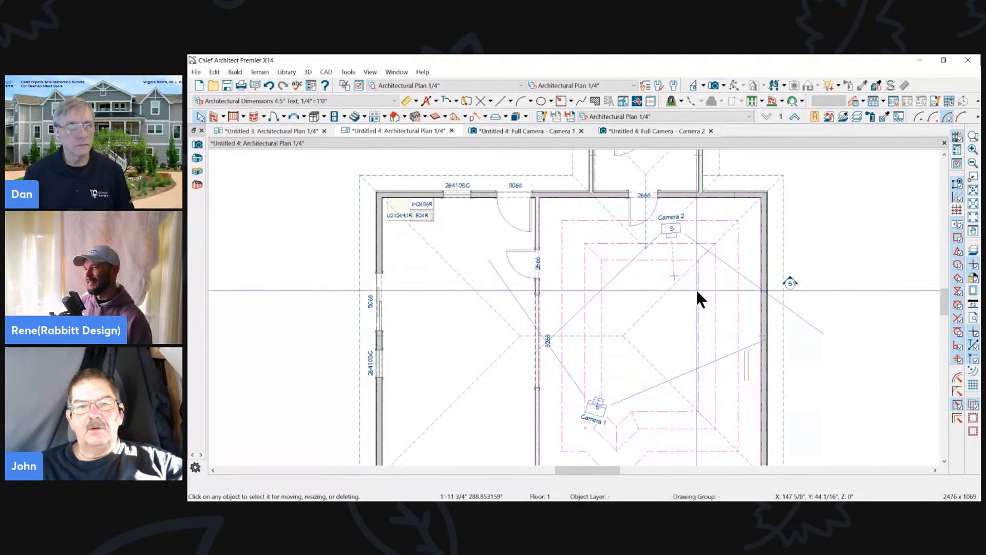
click(696, 243)
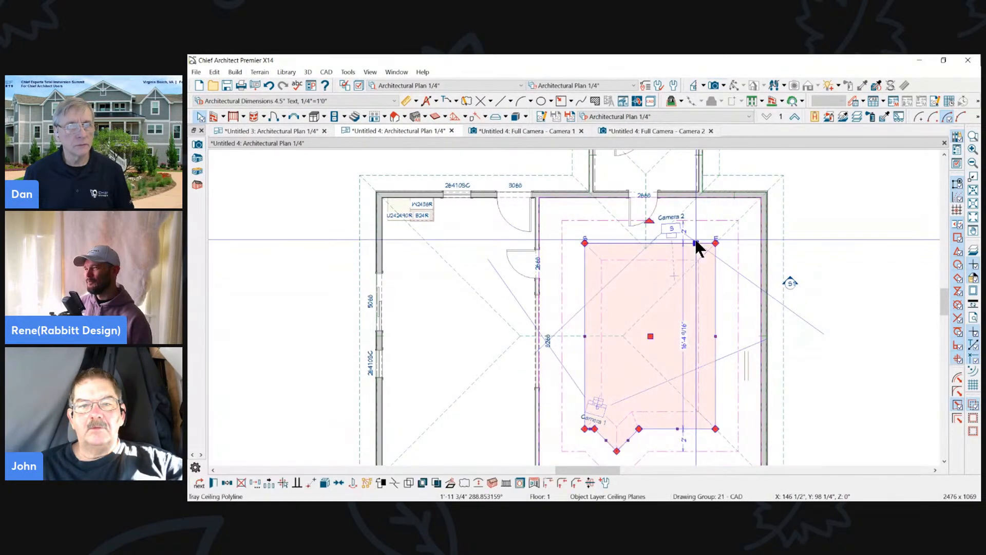
click(665, 257)
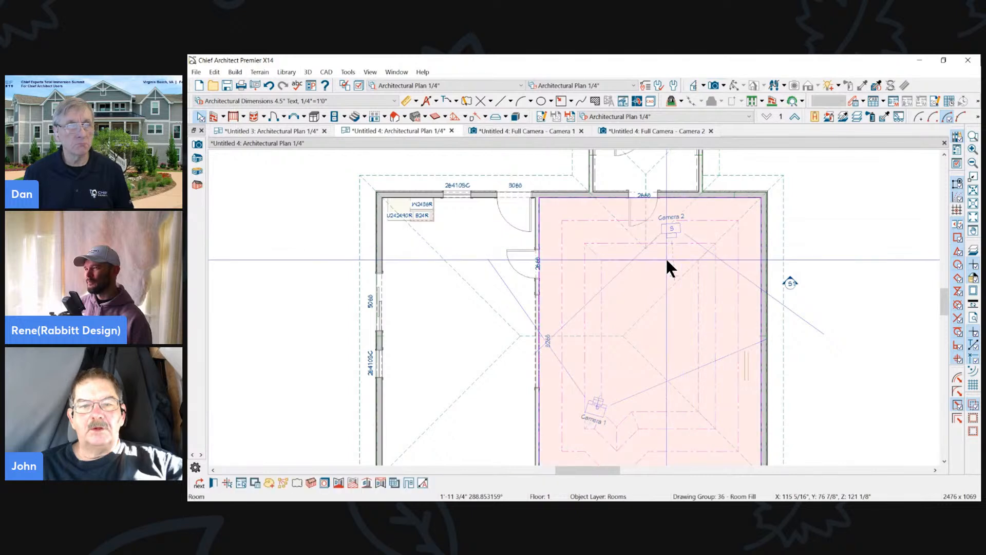
click(694, 131)
click(711, 131)
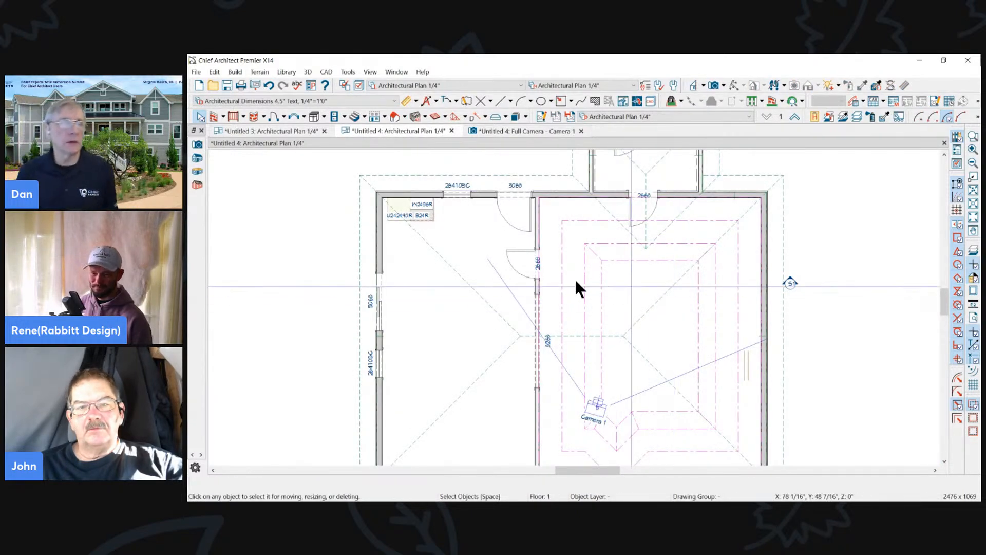
- Select the sloped tray's sides in the Camera 1 view, review its specification's materials and general settings, and close the view
click(602, 312)
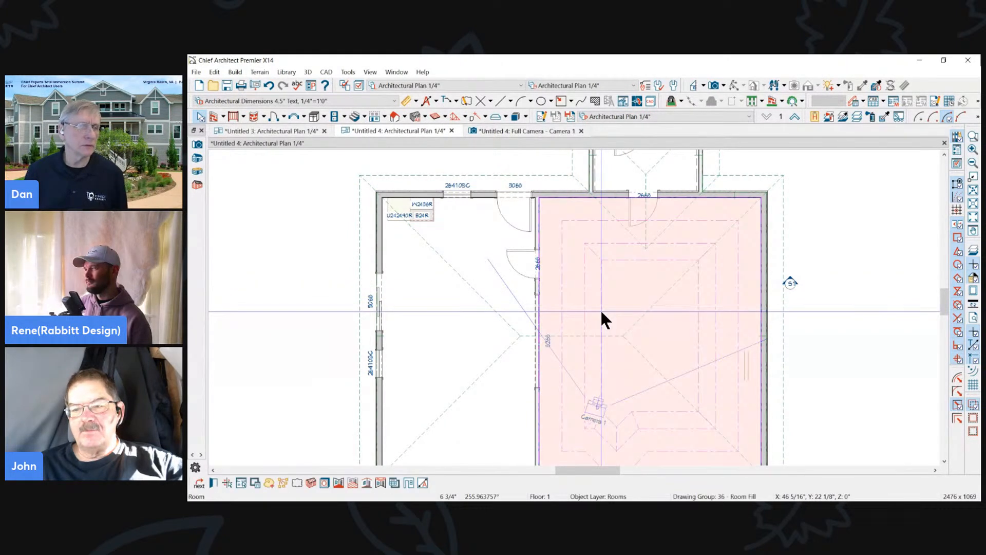
click(524, 132)
click(745, 250)
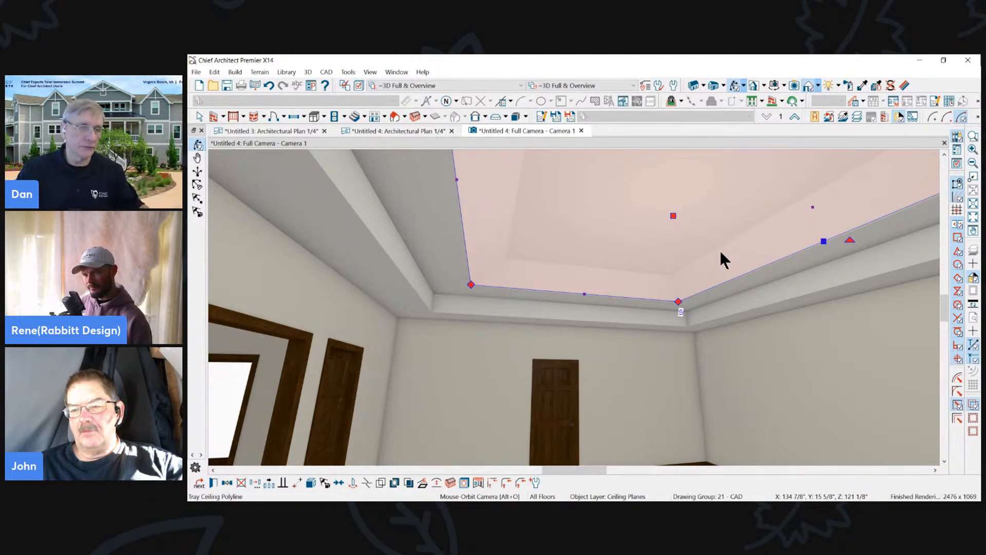
key(Escape)
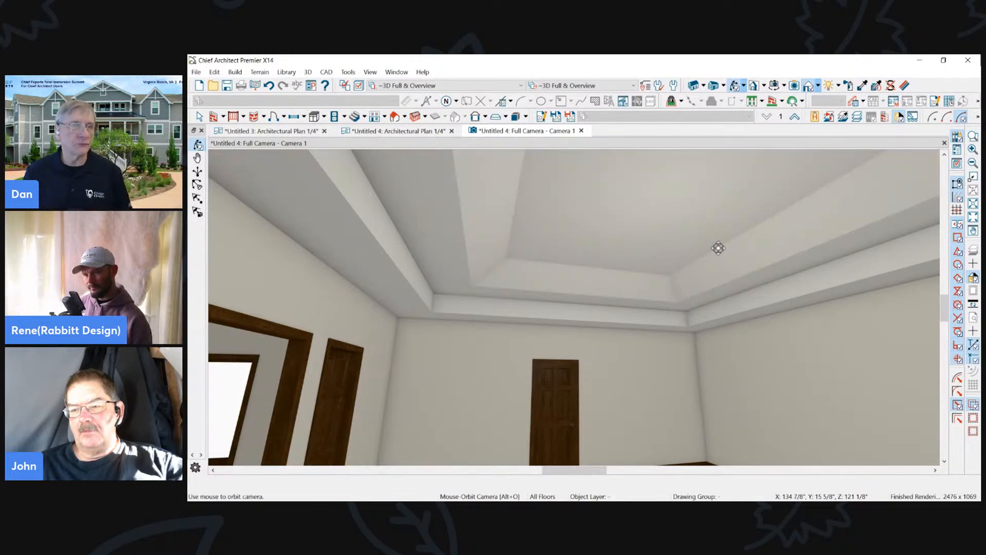
click(555, 286)
click(213, 482)
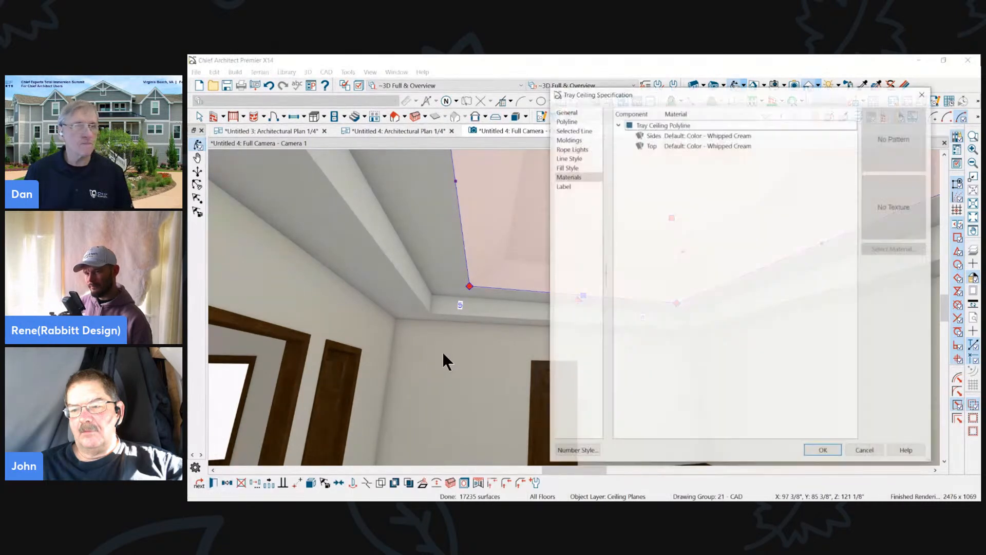
click(565, 110)
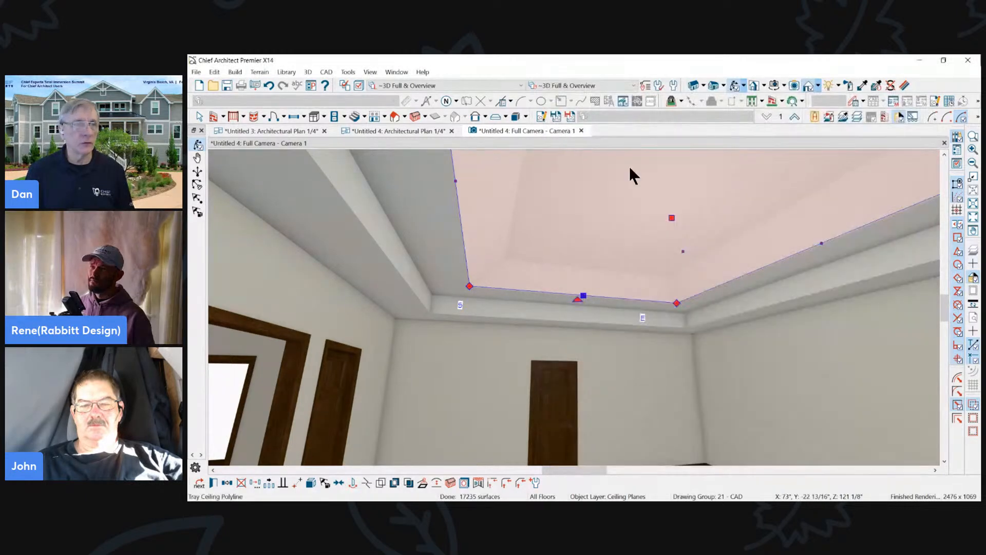
click(581, 130)
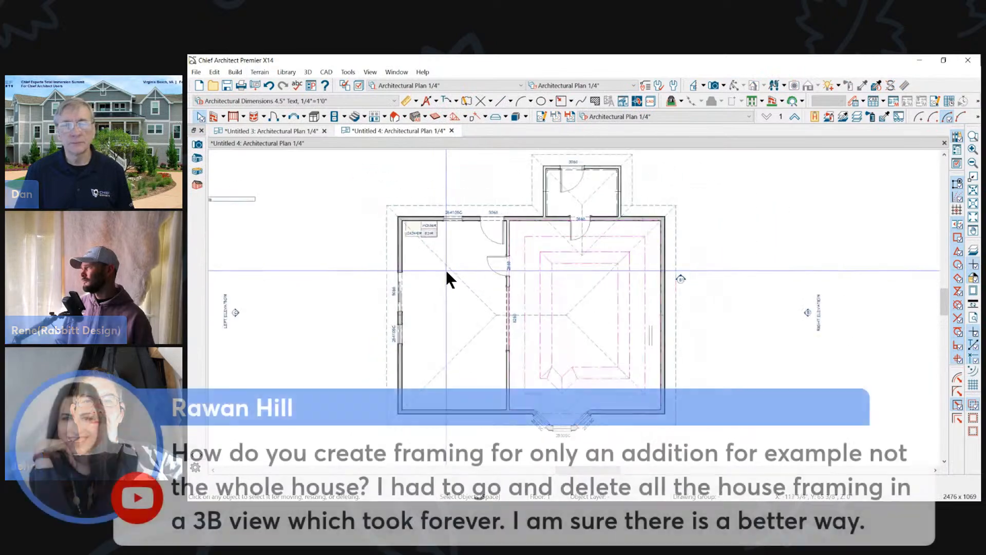
- Break the sloped tray in the Untitled 4 plan into separate, individually selectable ceiling planes
click(554, 256)
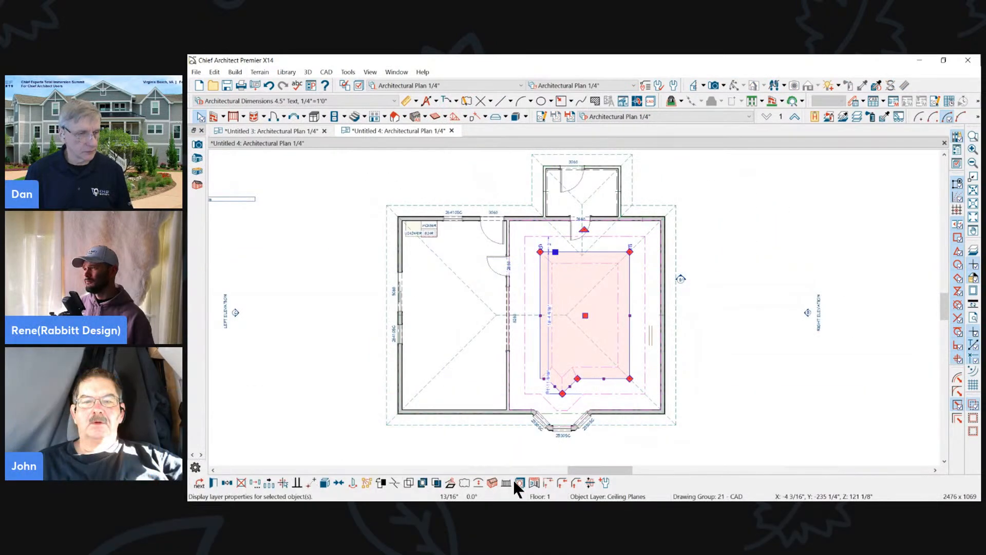
click(325, 483)
scroll(545, 293, up, 2)
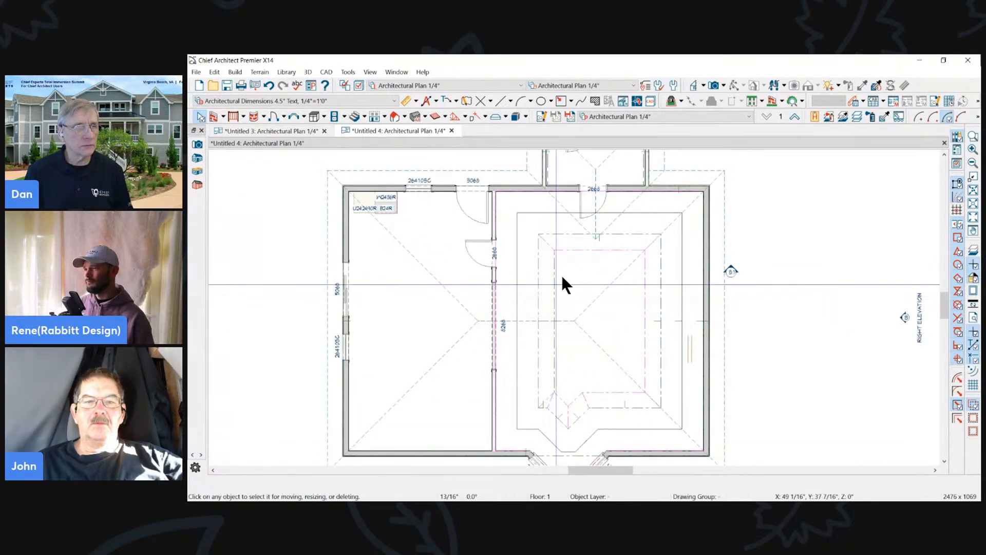
click(575, 249)
key(Escape)
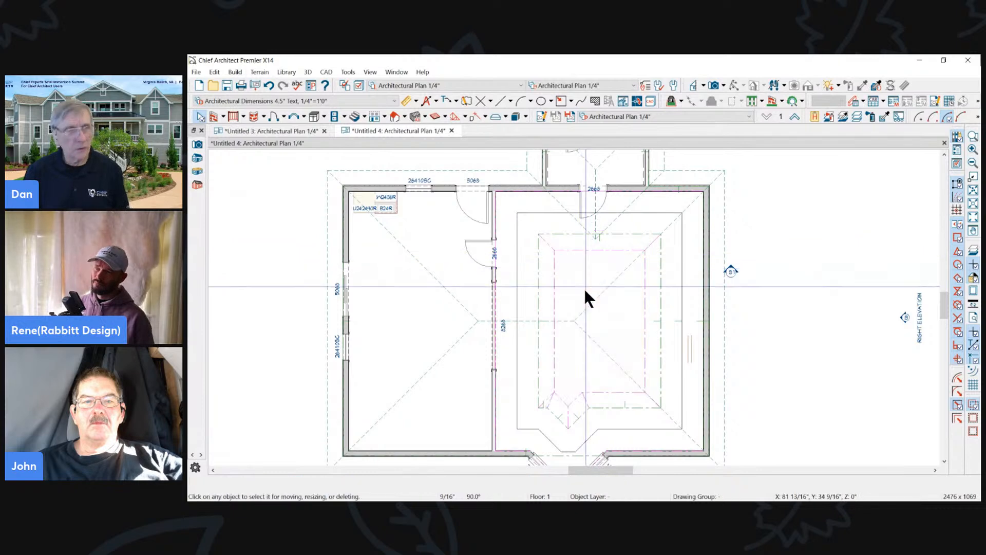
- Extend the tray's left sloped ceiling plane inward and join it to the right plane along a central ridge
click(560, 295)
key(Tab)
drag(555, 307, 601, 309)
click(645, 311)
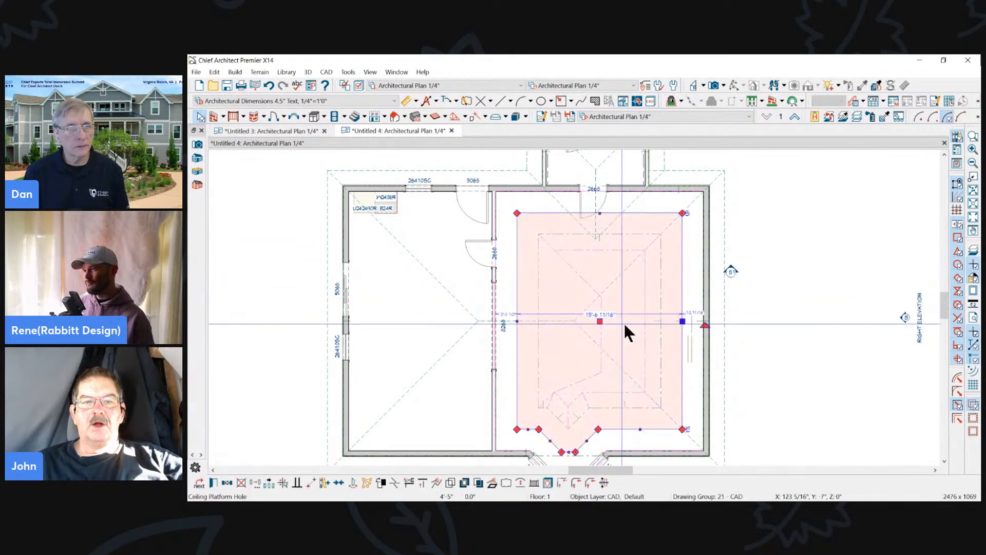
key(Tab)
scroll(630, 320, up, 2)
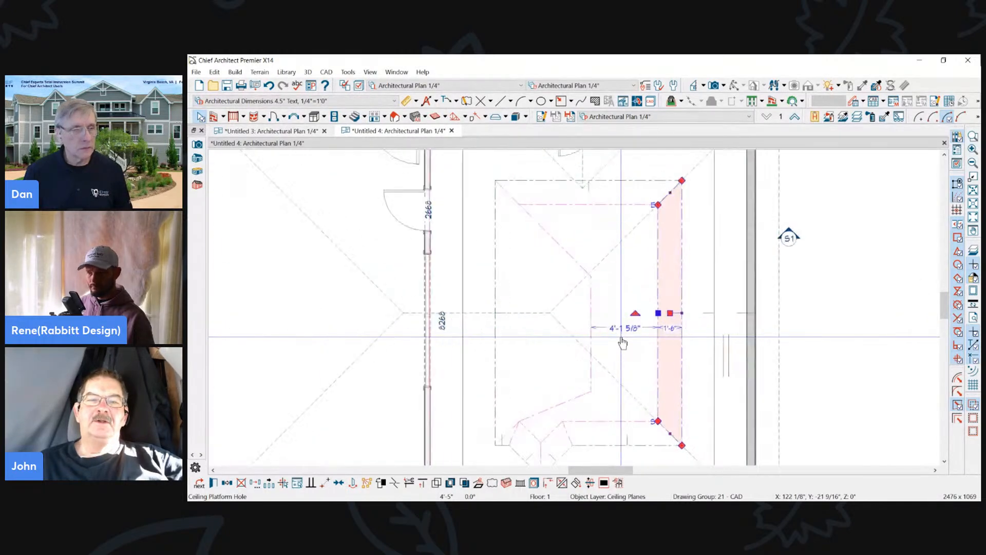
click(550, 484)
click(588, 308)
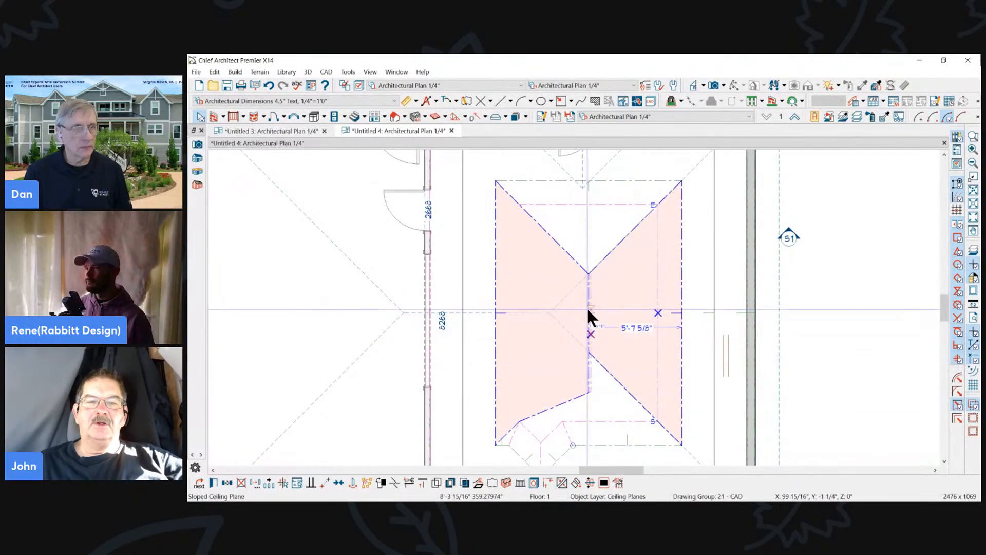
key(Escape)
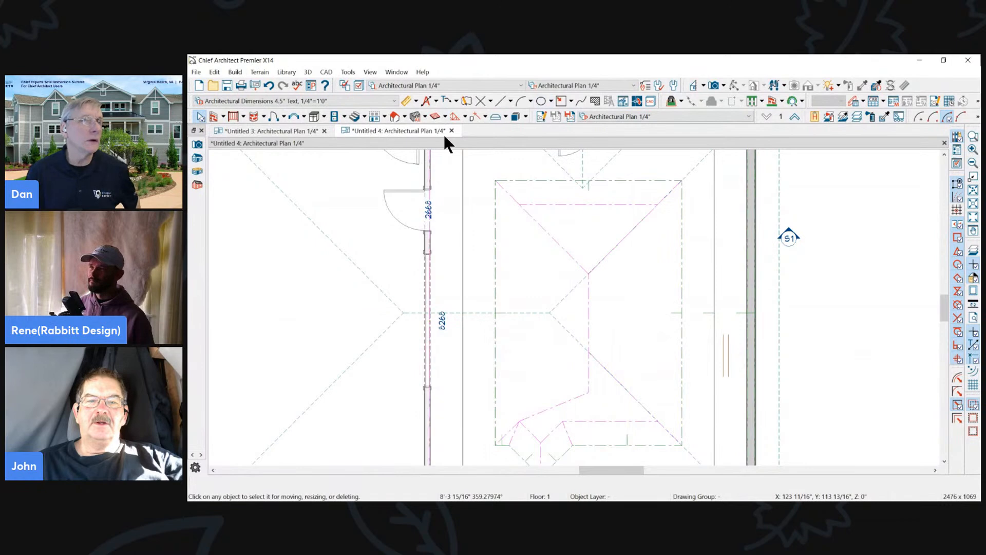
- Open a full camera view from the tray's upper-left corner, inspect the joined sloped planes from below, and close the view
click(714, 85)
drag(494, 181, 516, 219)
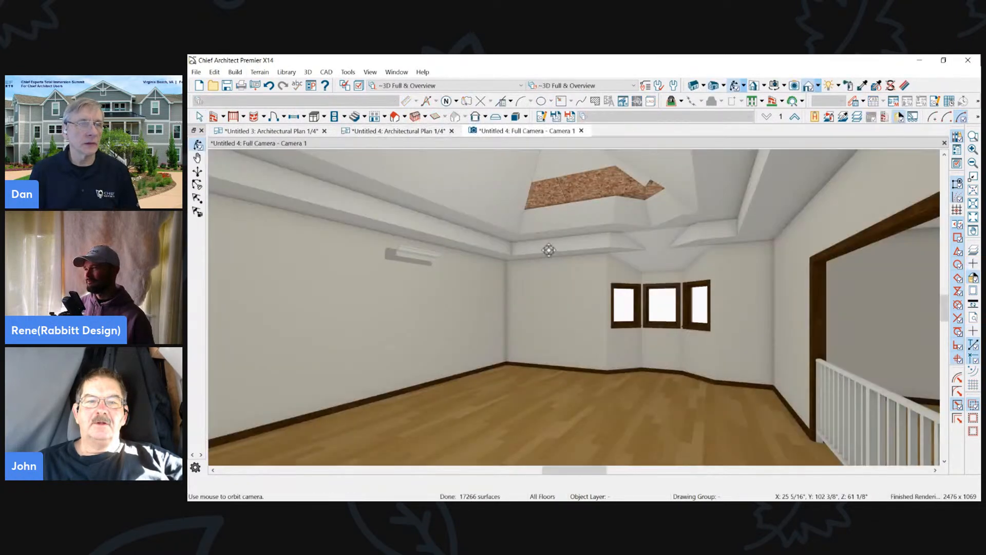
drag(548, 249, 644, 267)
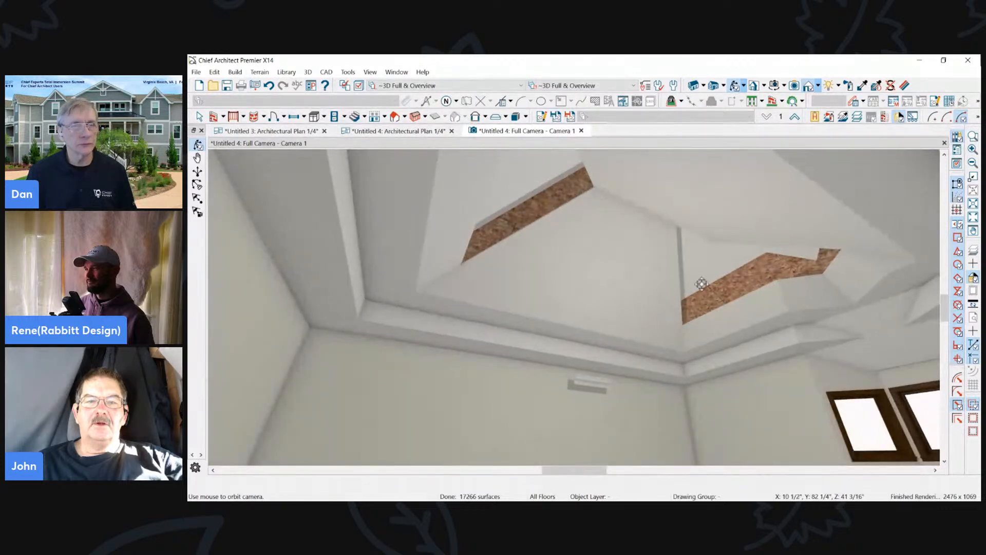
drag(680, 342, 748, 322)
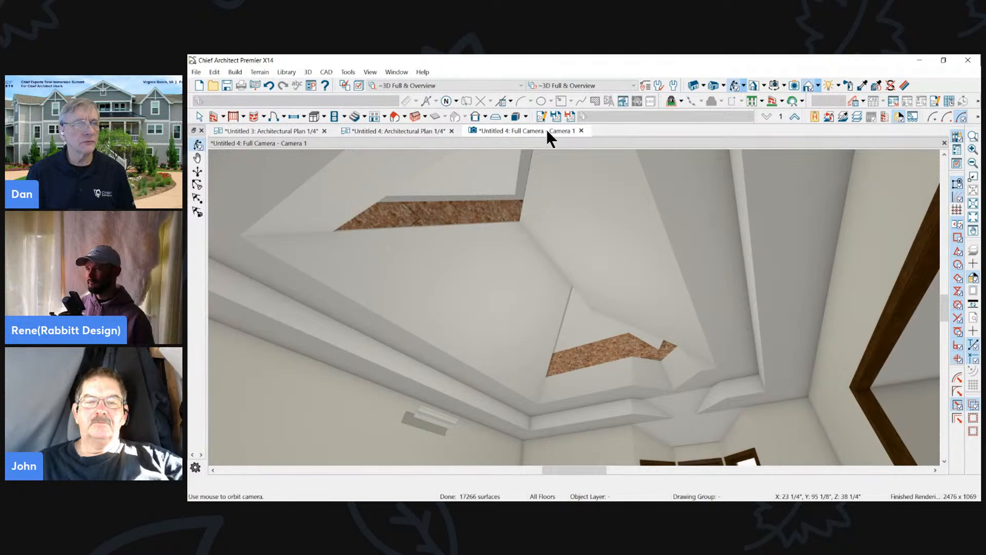
click(581, 130)
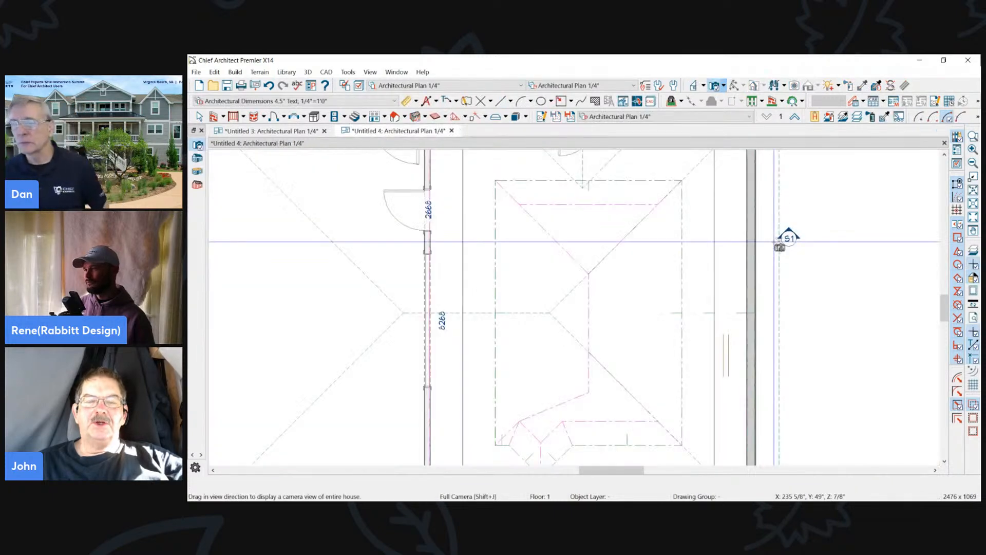
- Review the height and pitch settings in the left sloped ceiling plane's specification without changing them
click(581, 212)
click(557, 242)
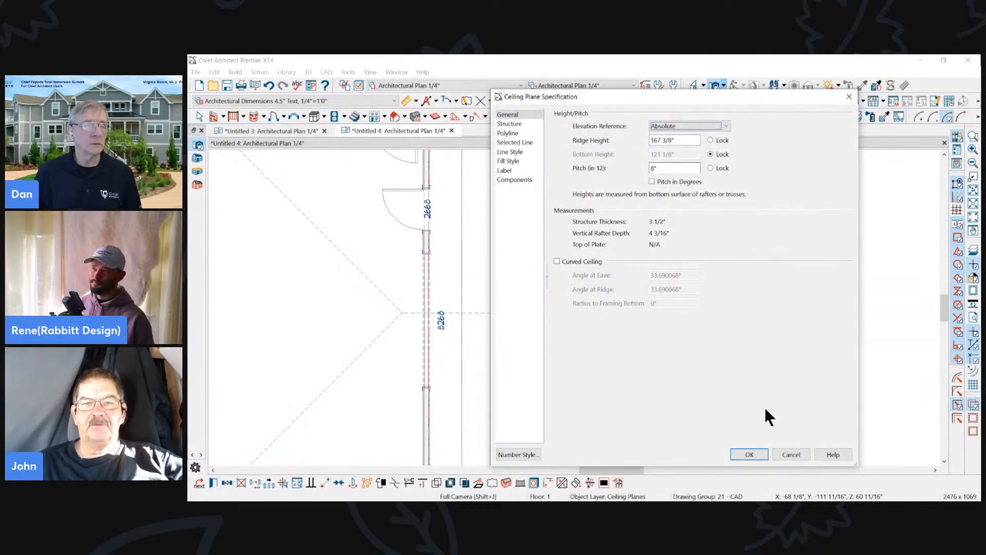
click(790, 454)
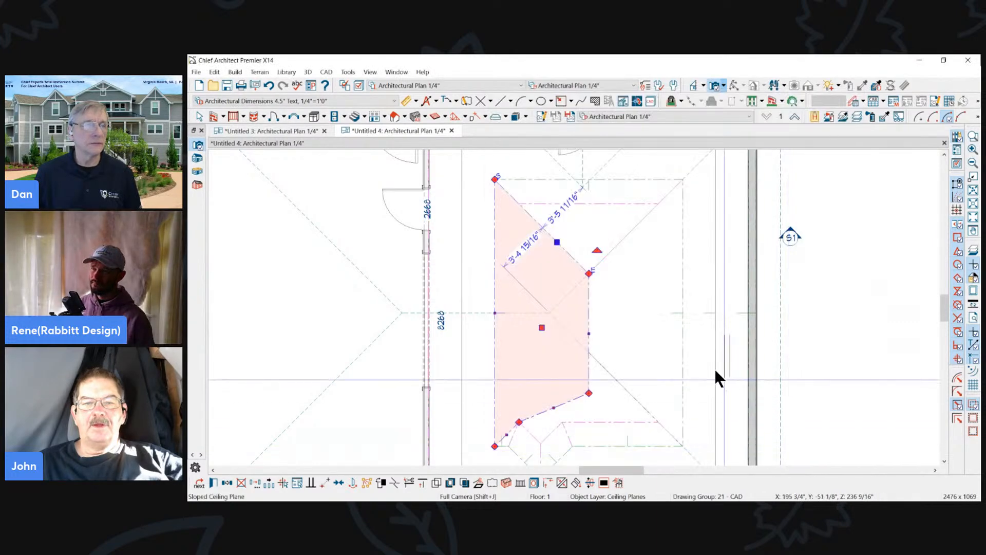
- Delete the narrow sloped ceiling plane along the tray's upper edge in plan
click(606, 178)
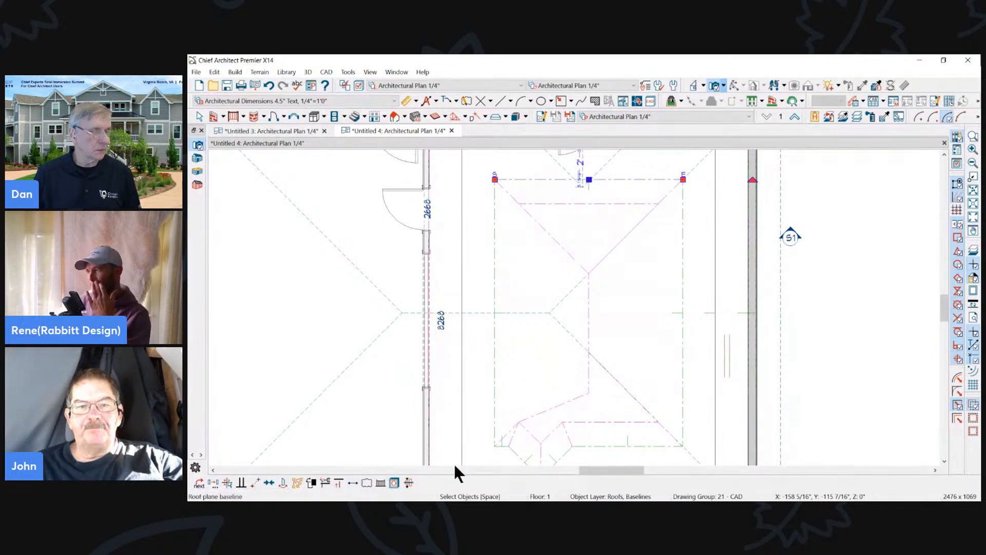
scroll(605, 275, down, 3)
scroll(620, 180, up, 3)
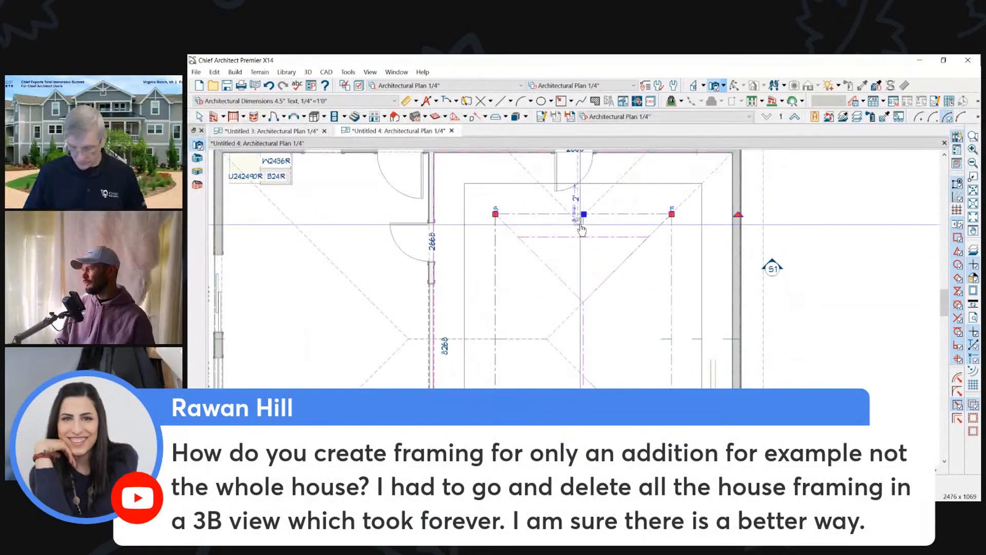
click(593, 236)
key(Delete)
- Pull the left sloped ceiling plane's upper ridge corner out to the tray's upper edge
click(574, 290)
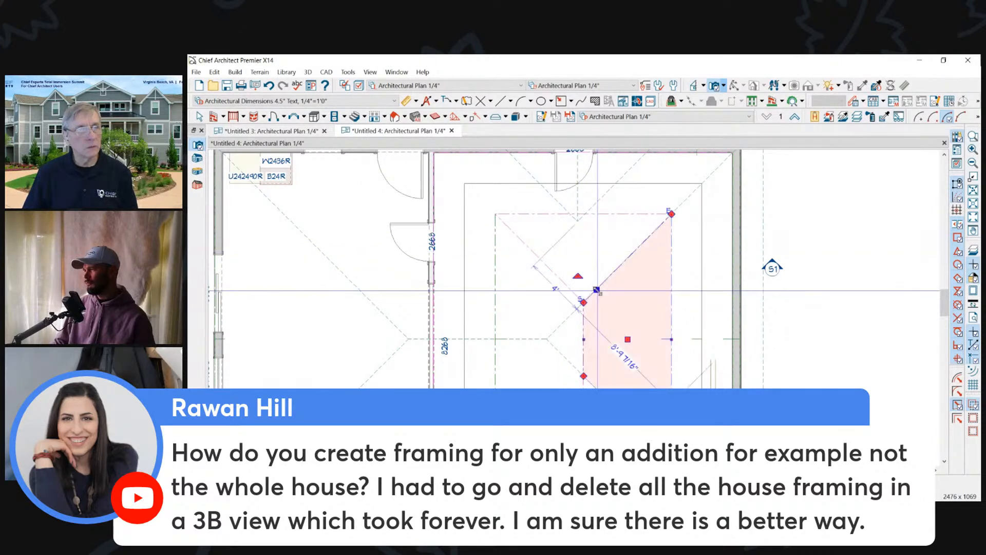
click(573, 292)
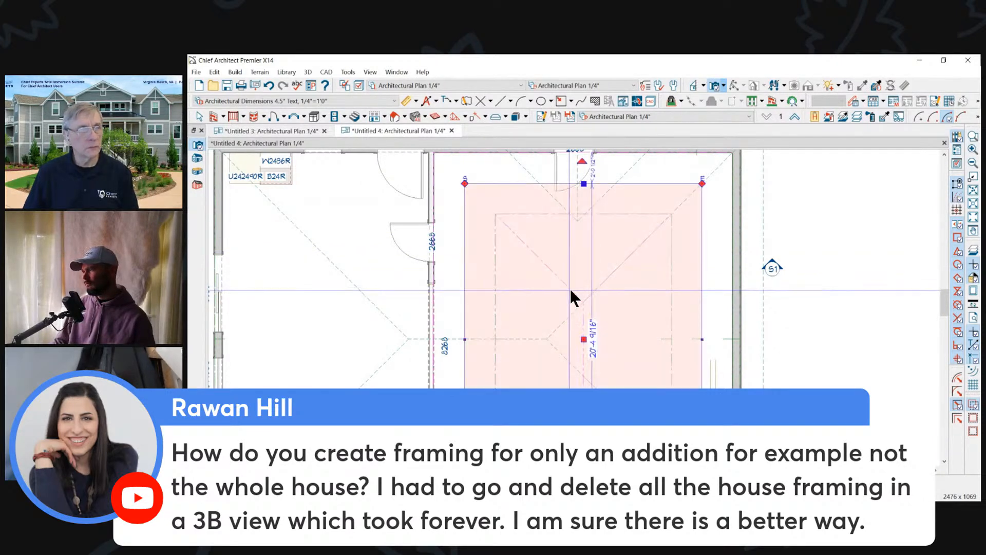
right_click(574, 296)
click(558, 283)
click(556, 277)
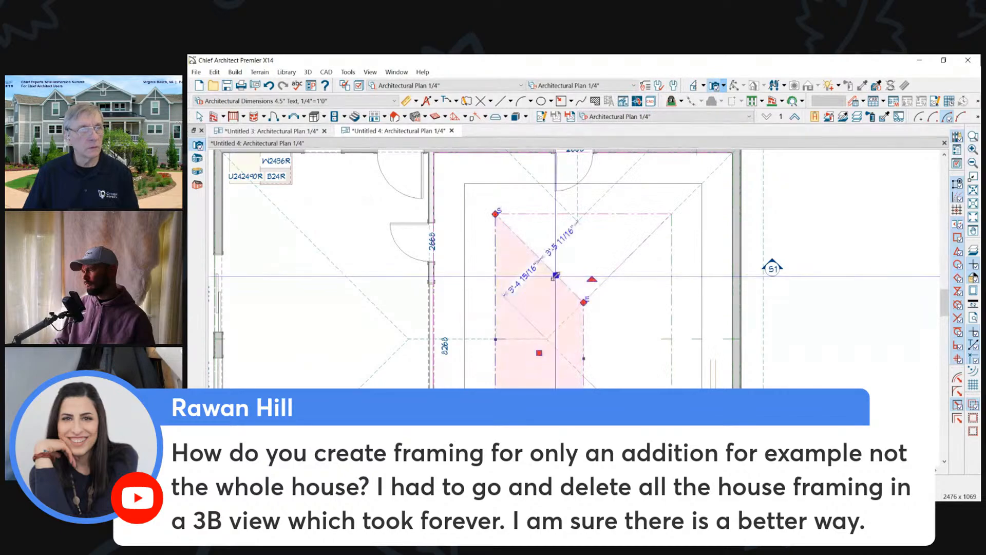
drag(583, 301, 585, 217)
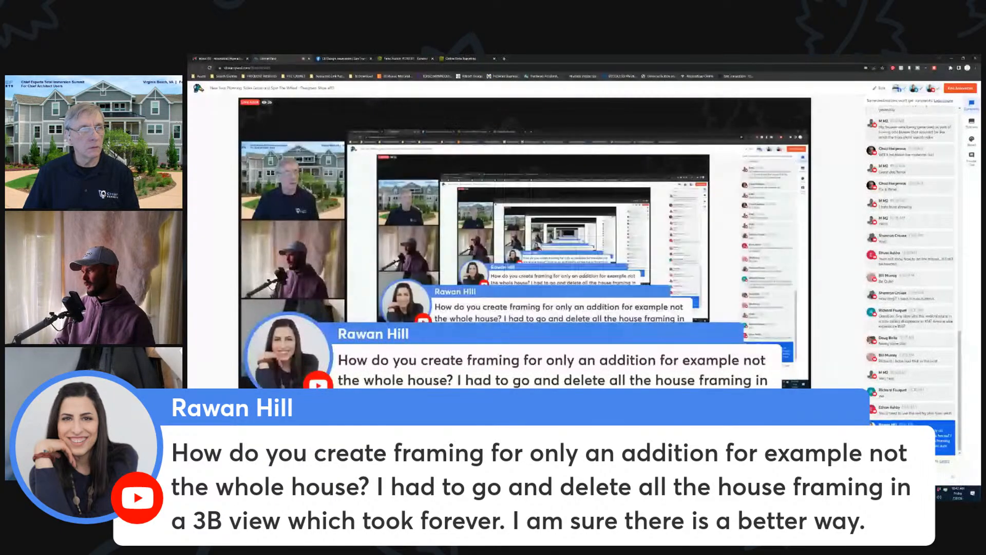
- Try group-selecting the purple addition walls in the other plan, leaving the existing house walls out
scroll(628, 245, up, 3)
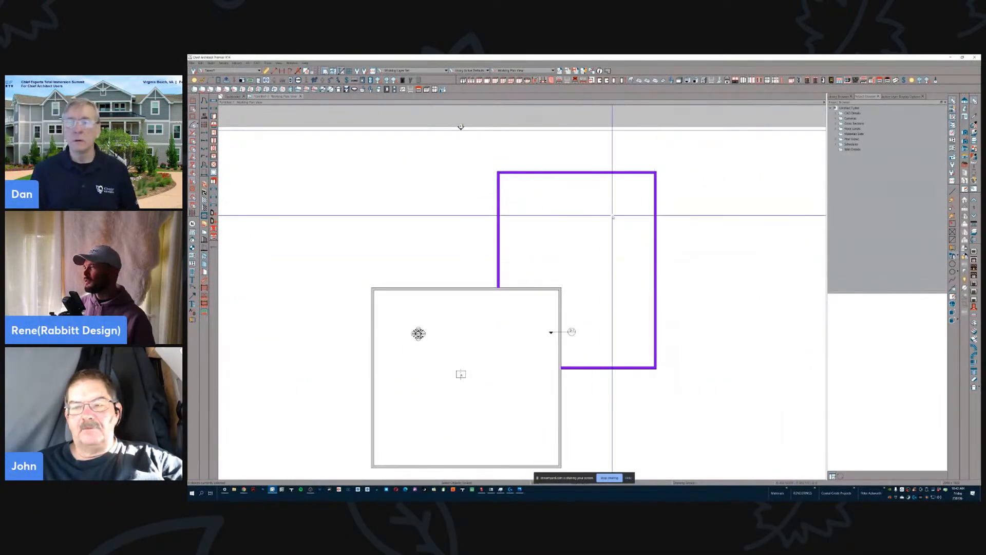
click(499, 193)
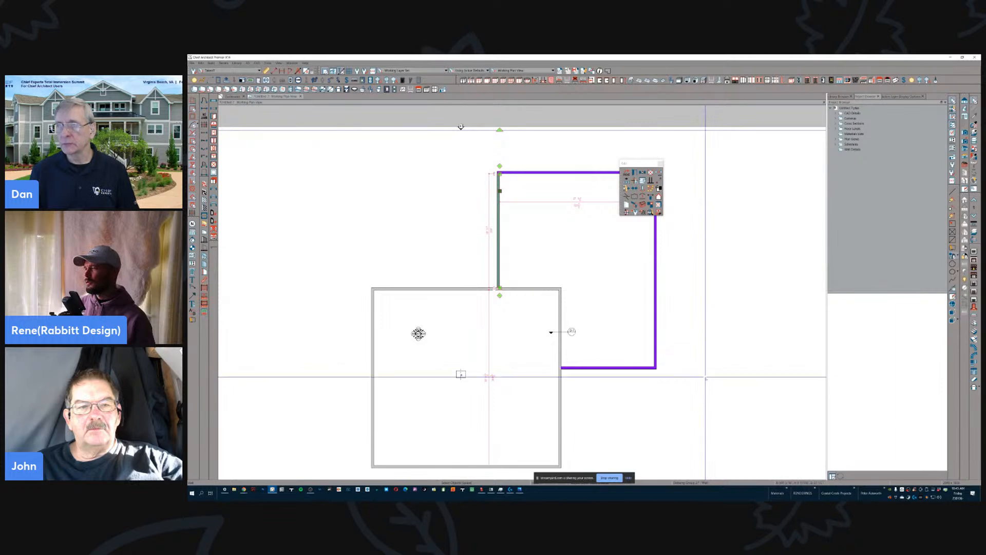
drag(705, 379, 474, 148)
scroll(570, 270, up, 1)
mouse_move(558, 272)
middle_down()
mouse_move(548, 292)
mouse_move(550, 282)
mouse_move(532, 287)
middle_up()
scroll(548, 291, up, 1)
middle_drag(639, 229, 648, 229)
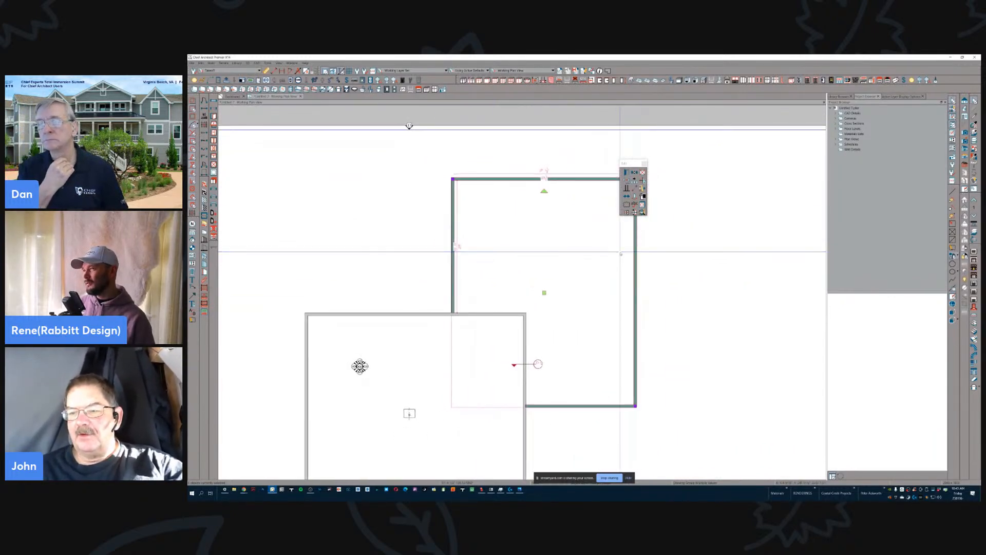
- Select only the addition's walls, build framing for the selected objects, and accept displaying the wall framing layer
click(591, 406)
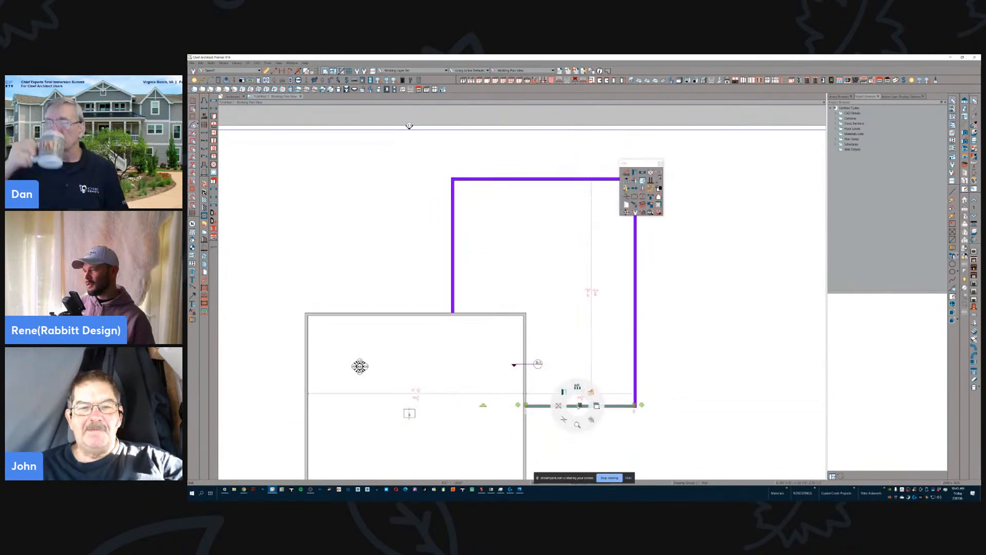
click(591, 420)
click(580, 406)
drag(674, 418, 434, 165)
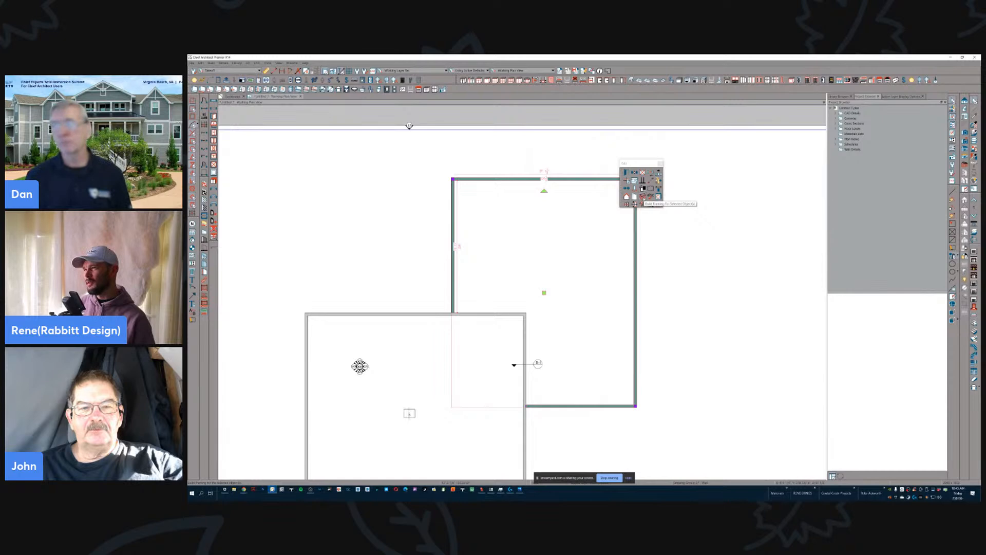
click(644, 198)
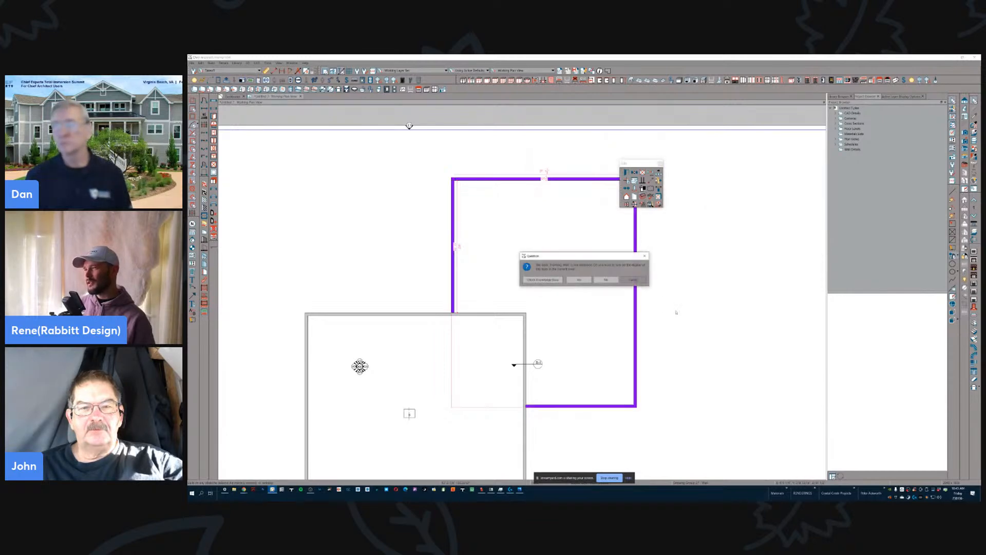
click(585, 281)
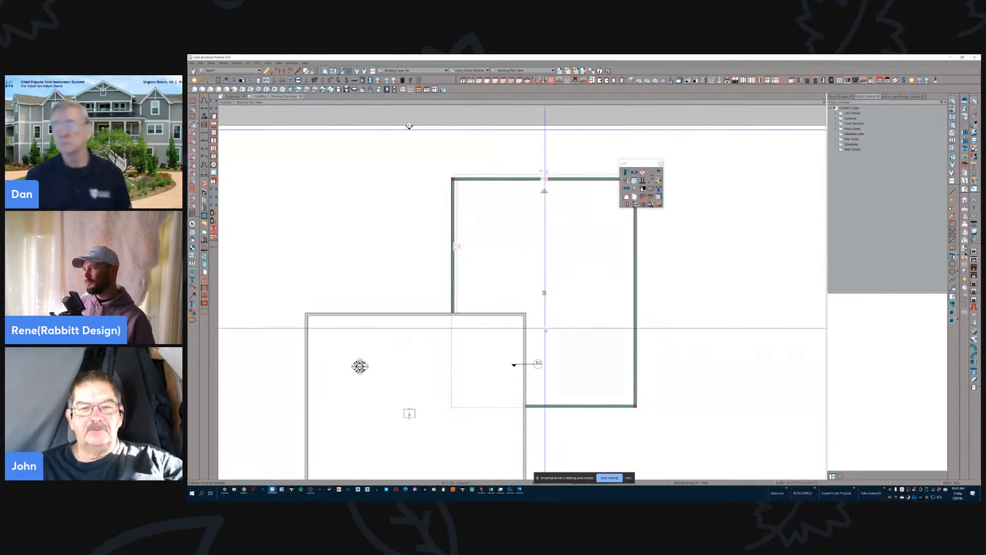
- Examine the framing in the addition's upper wall in plan, picking the wall and one of its studs
scroll(476, 282, down, 2)
scroll(480, 237, up, 2)
scroll(480, 238, up, 4)
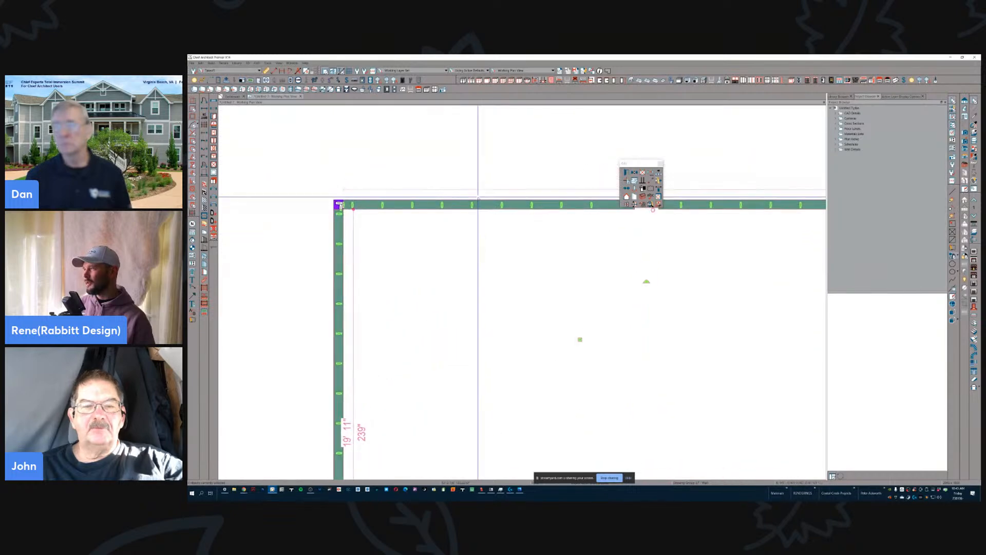
click(473, 206)
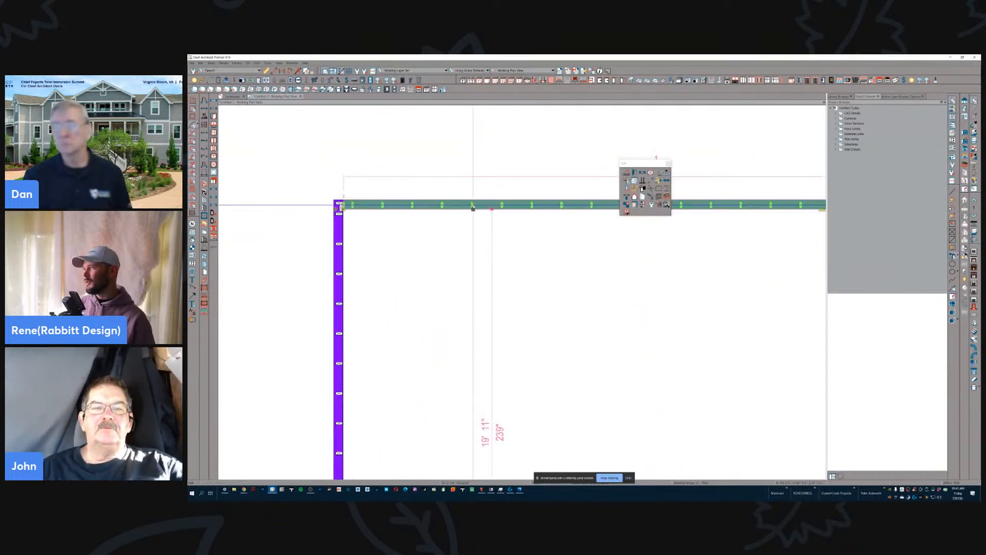
key(Tab)
scroll(512, 266, down, 4)
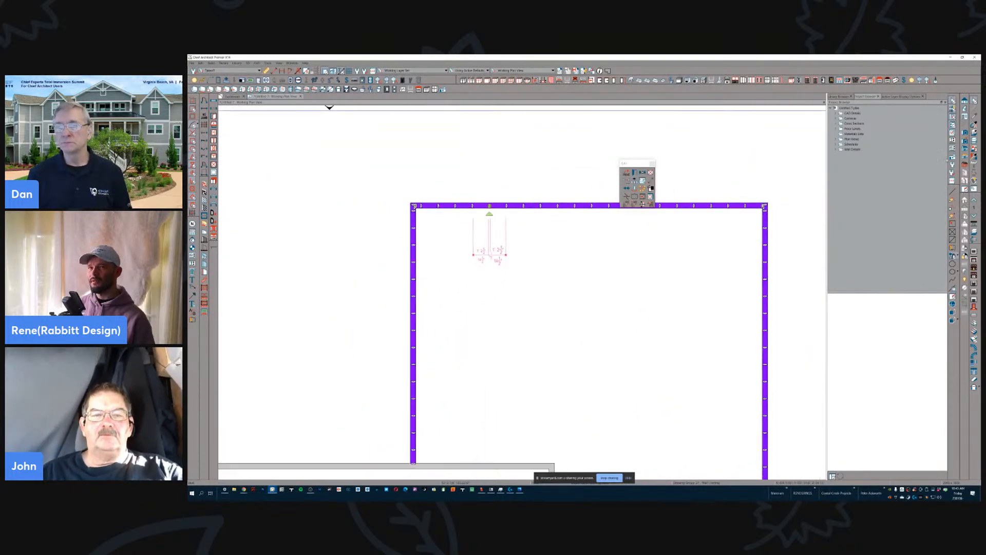
- Open a perspective framing overview, strip the addition's long outer wall surface to inspect its studs, and return to the plan
click(966, 165)
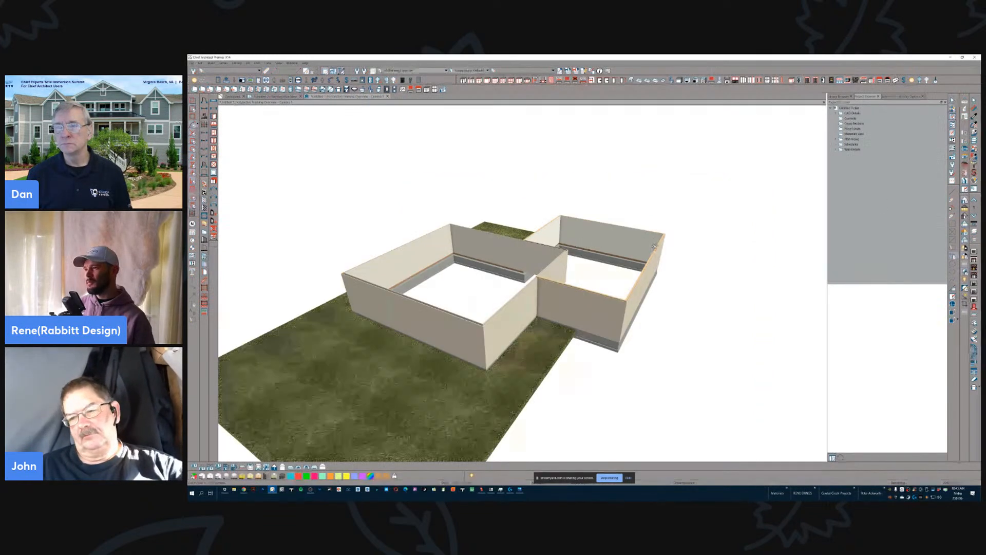
scroll(611, 318, up, 2)
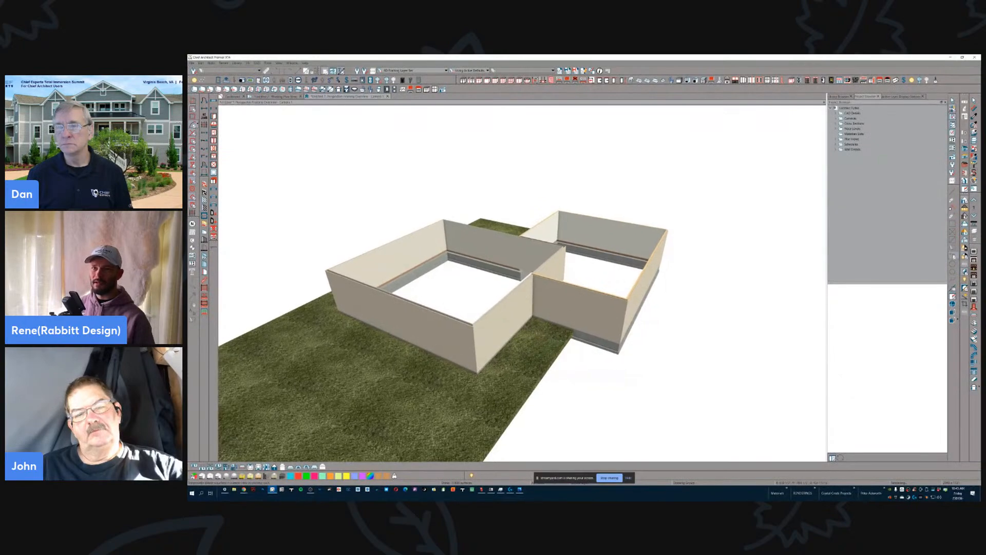
middle_drag(804, 237, 711, 293)
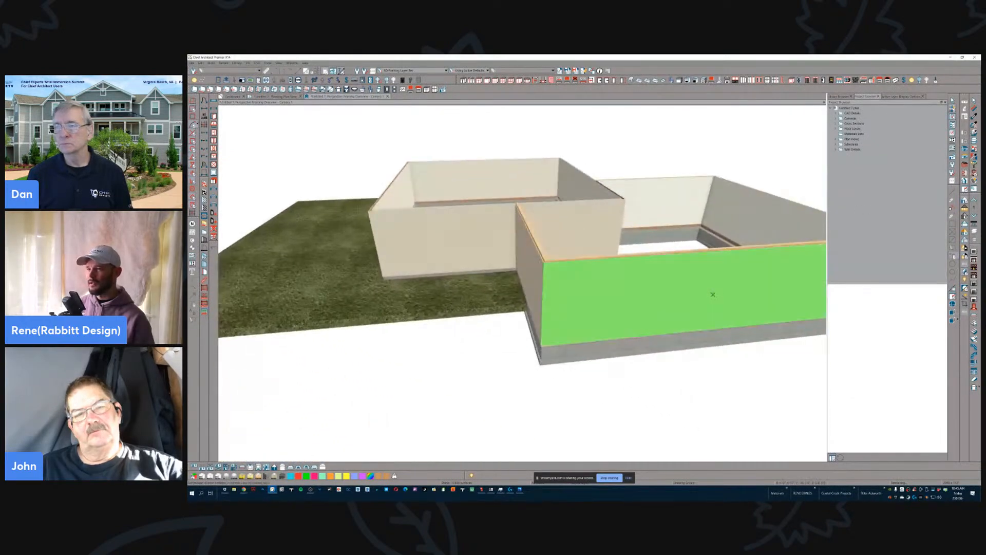
click(666, 313)
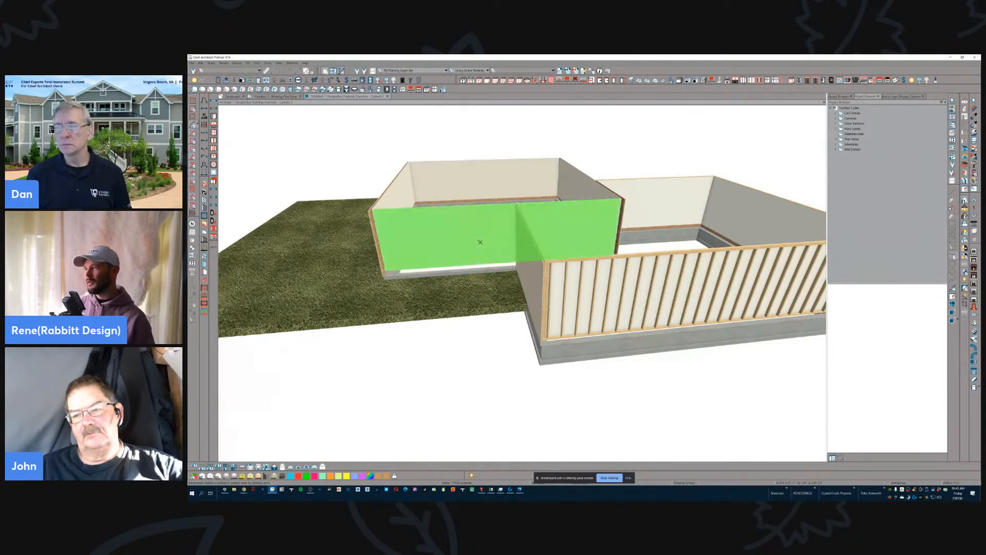
middle_drag(487, 368, 561, 300)
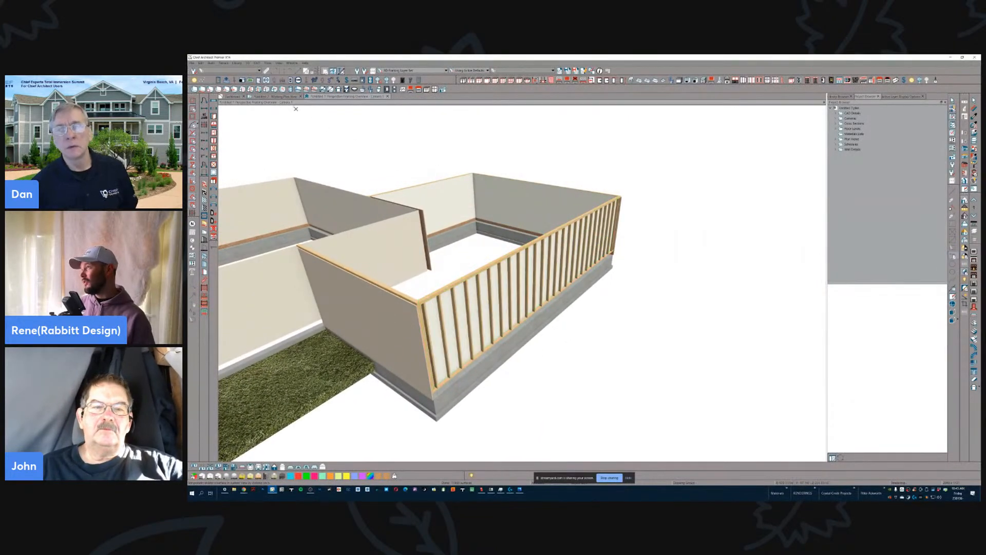
click(282, 97)
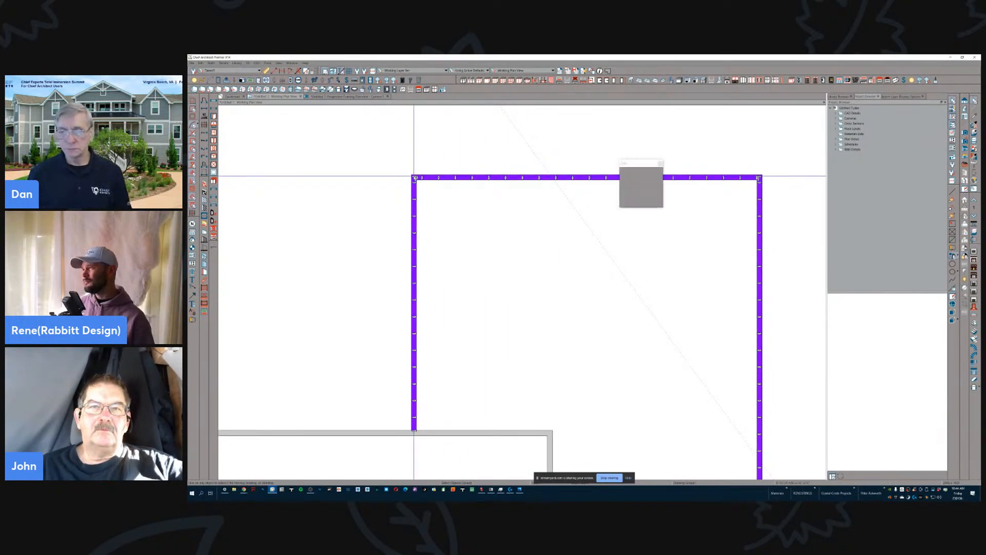
- Pick the framing at the addition's upper corner, and group-select all of the addition's walls in plan
click(415, 177)
key(Tab)
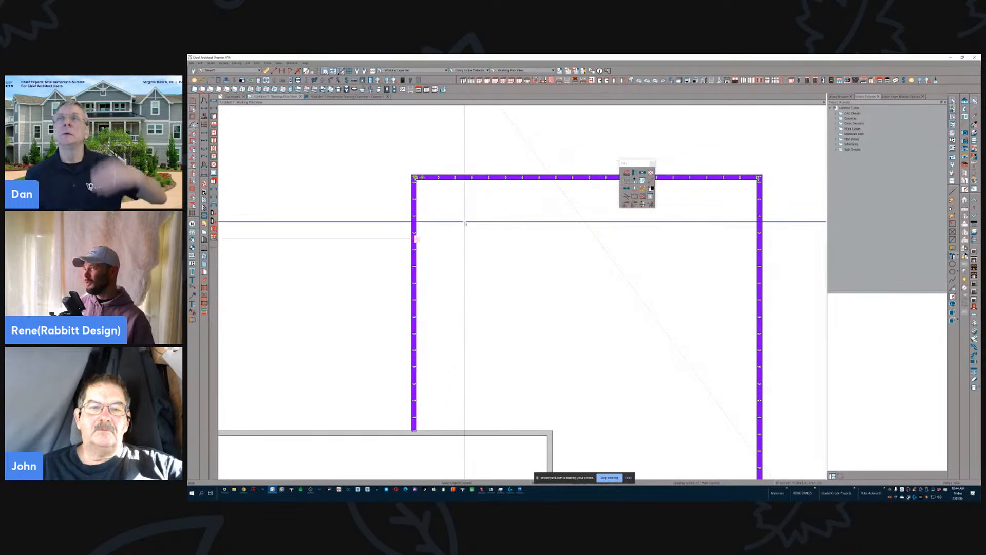
scroll(500, 256, down, 5)
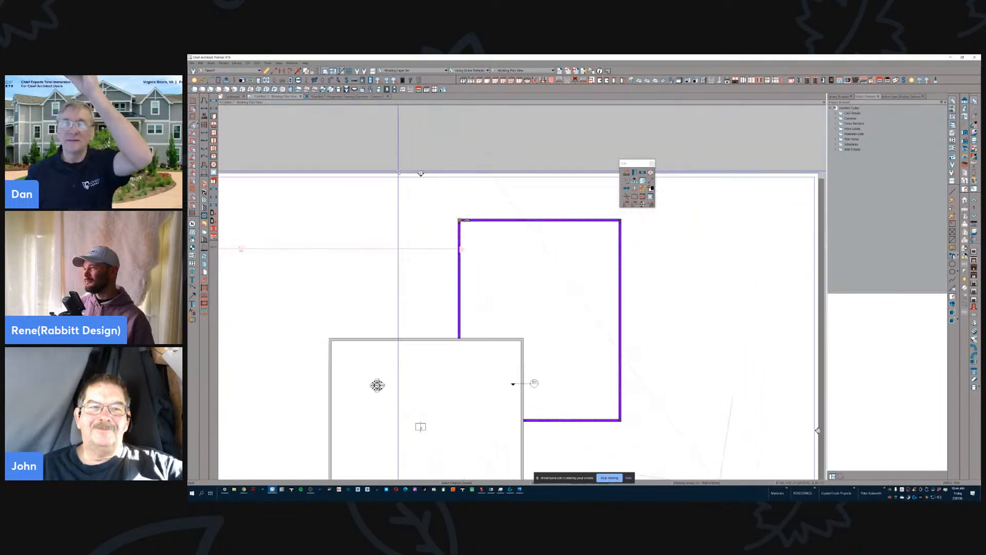
drag(445, 207, 669, 428)
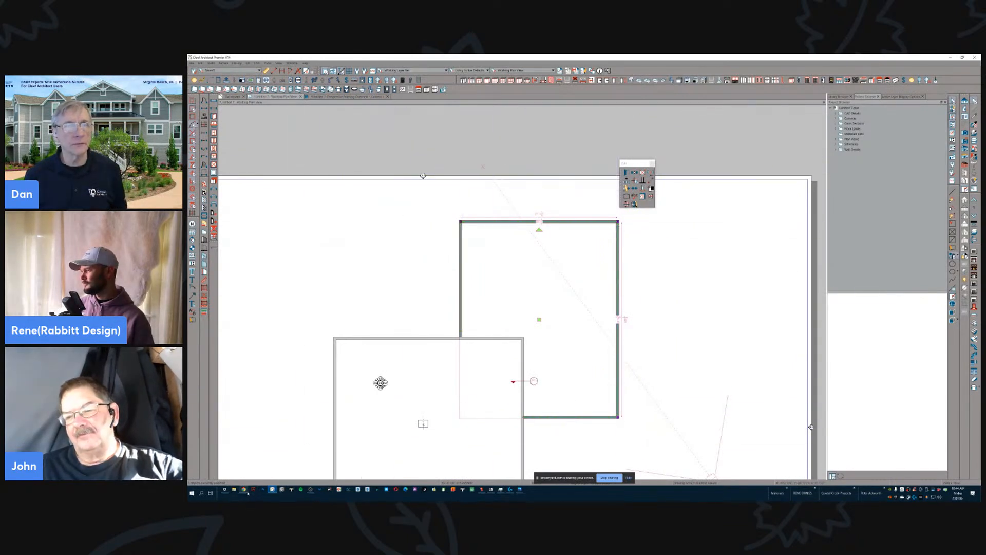
- Switch to the live-stream studio in the browser and bring the other presenter's shared screen onto the stage
click(246, 492)
click(216, 468)
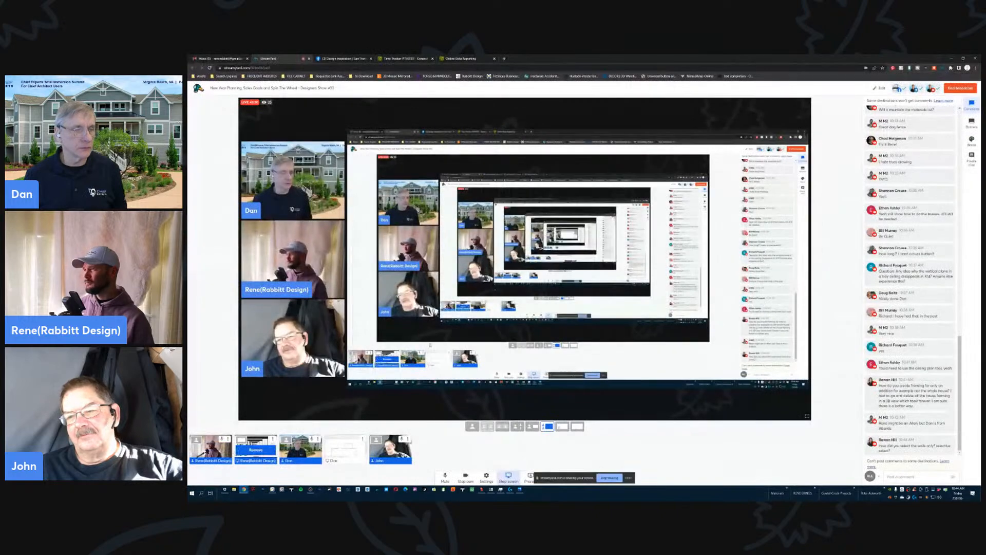
click(345, 450)
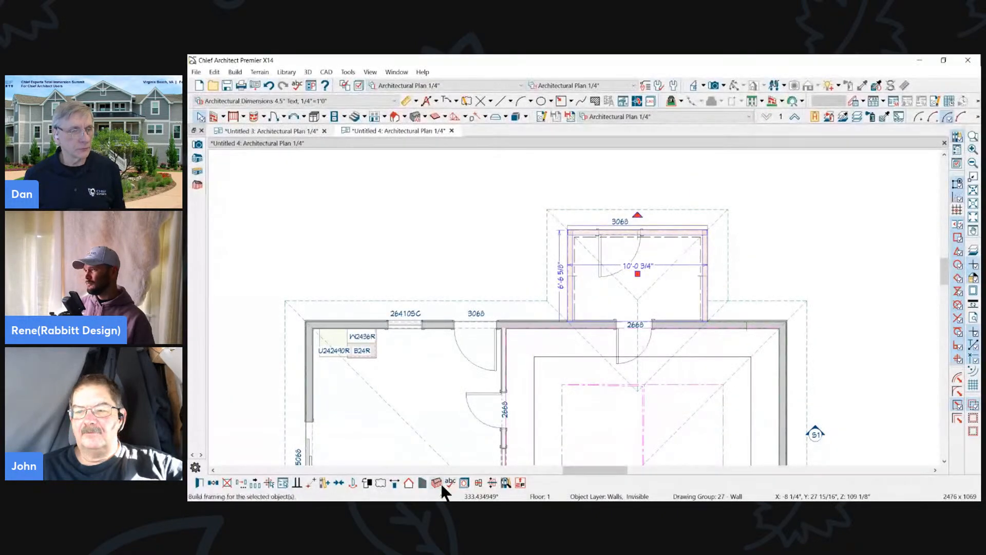
- Build framing for the selected addition walls with the Framing, Headers layer displayed, and switch to the Framing, All Framing In Plan 1/4" plan view
click(439, 483)
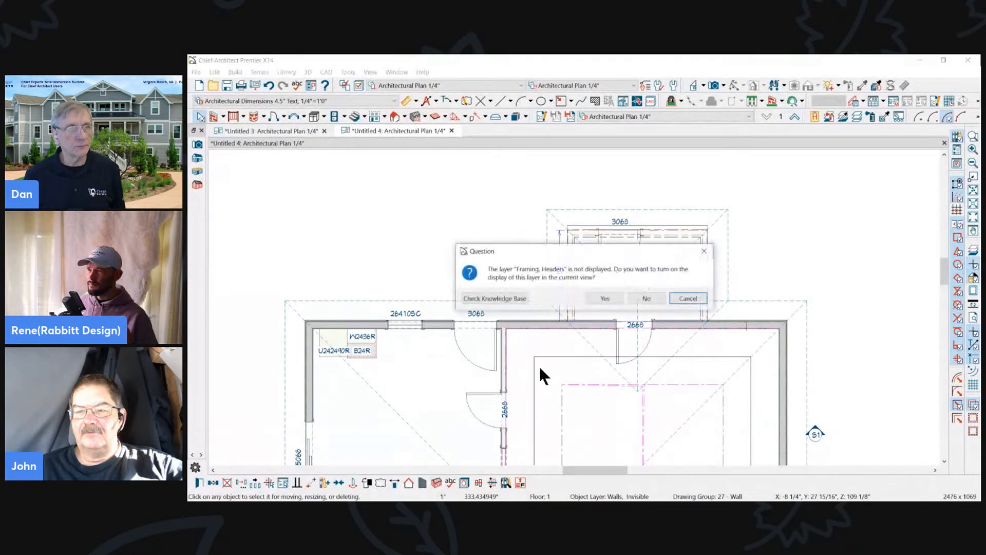
click(605, 299)
click(651, 114)
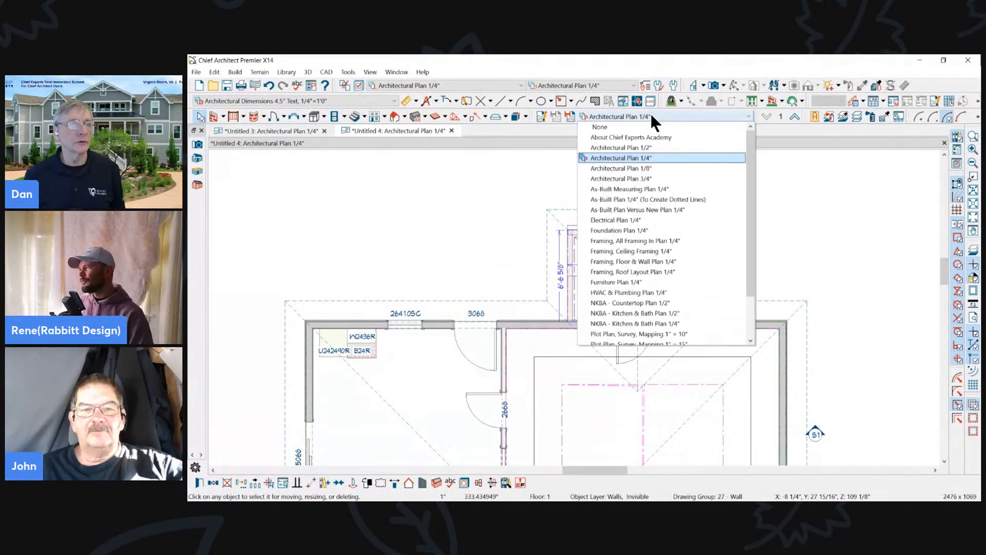
click(637, 242)
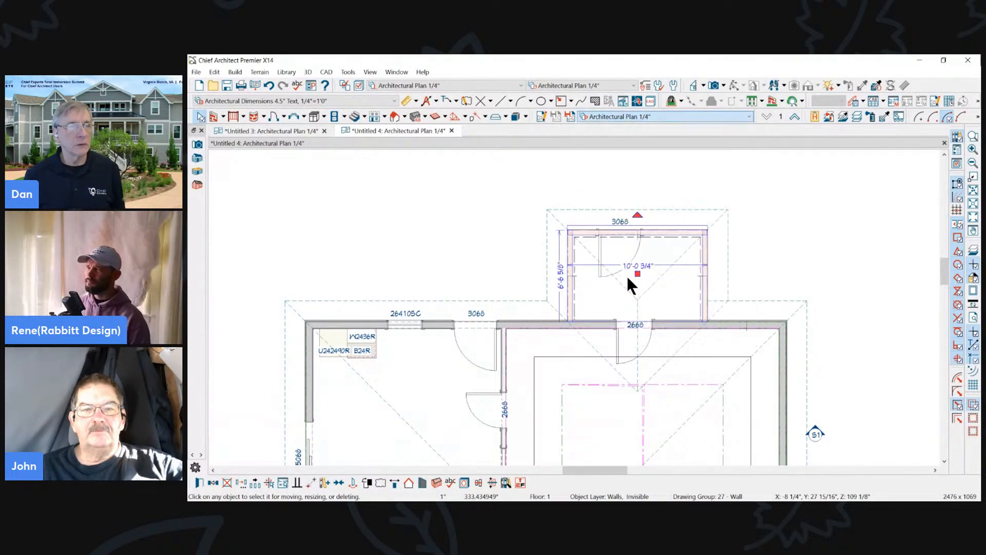
- Examine the addition in the framing plan, picking its side wall
scroll(555, 183, down, 3)
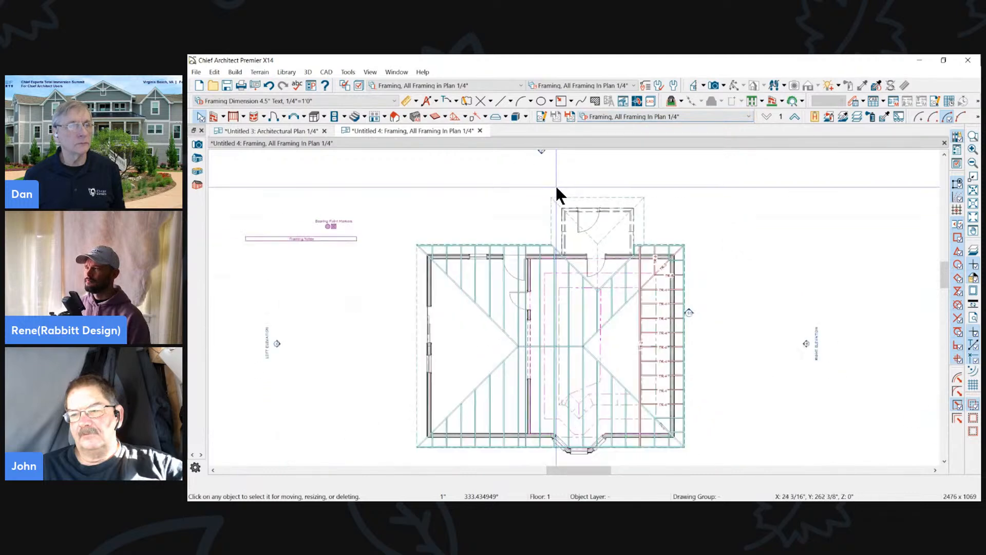
scroll(569, 264, up, 3)
click(568, 279)
scroll(534, 173, down, 2)
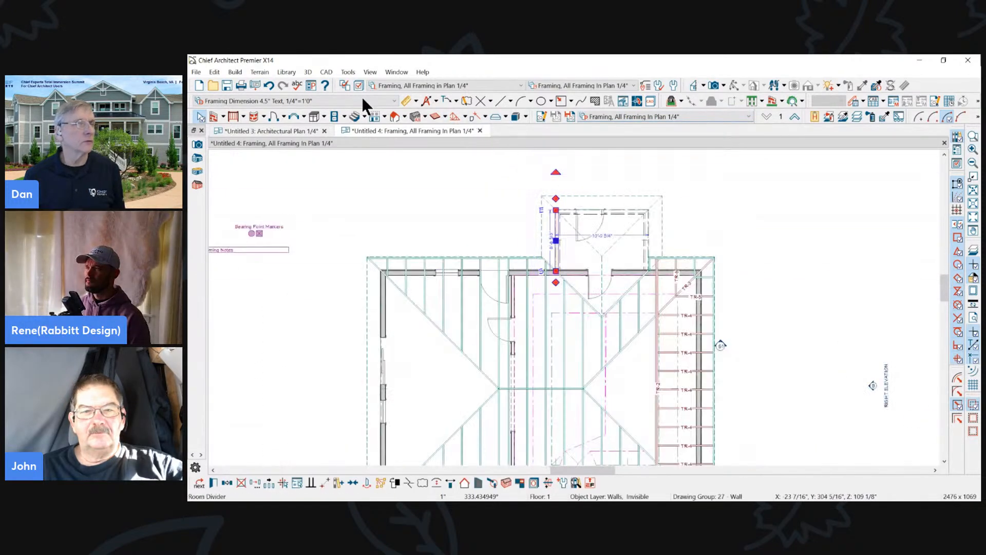
- Close the current trial plan without saving and start a new plan from the template
click(215, 72)
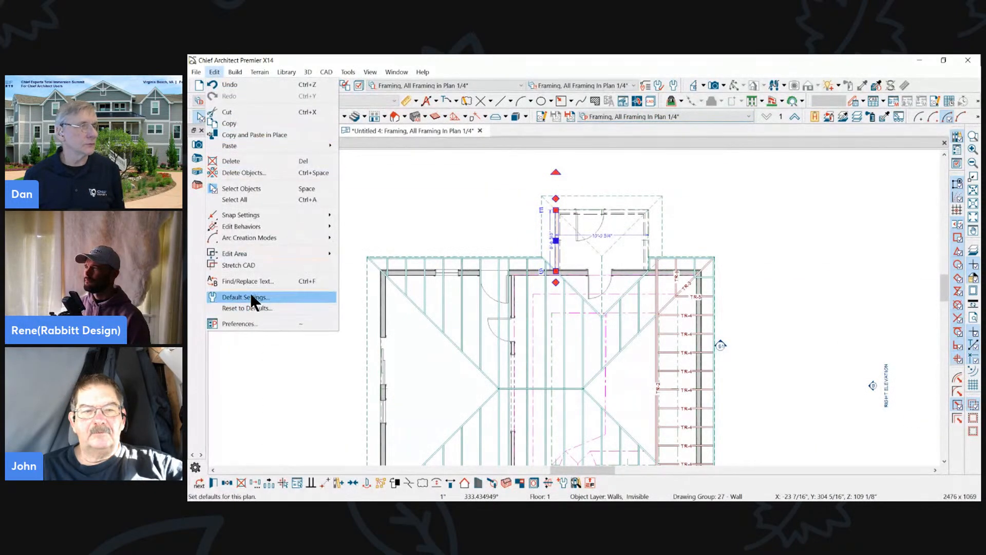
click(560, 174)
click(480, 130)
click(614, 295)
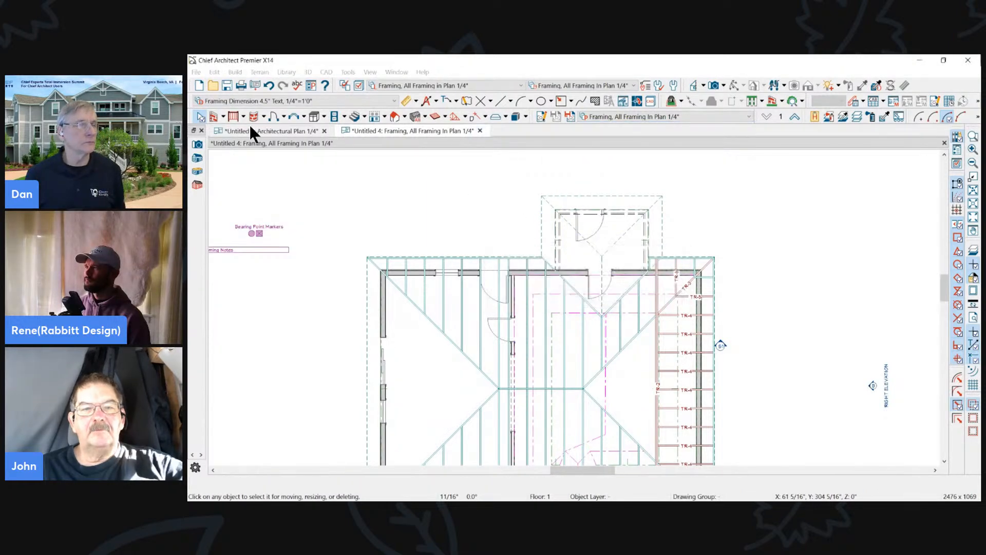
click(197, 73)
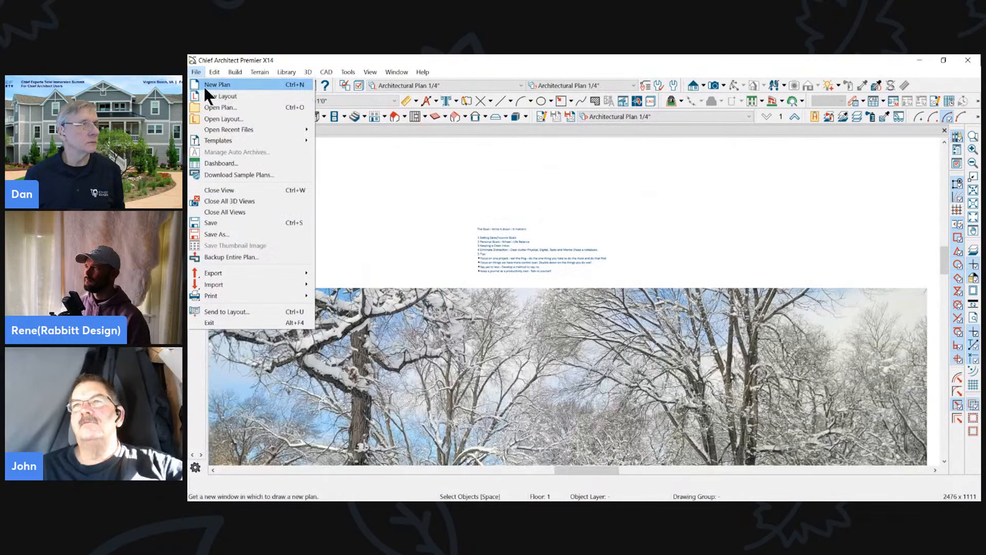
click(203, 90)
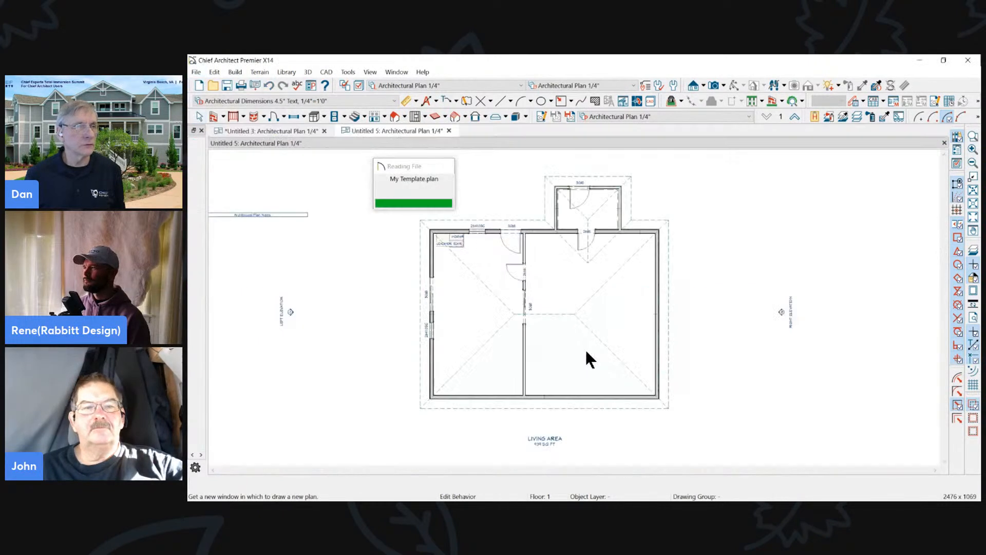
- Select the addition's three exterior walls and switch to the Framing, All Framing In Plan 1/4" plan view
scroll(603, 213, down, 1)
scroll(601, 215, up, 5)
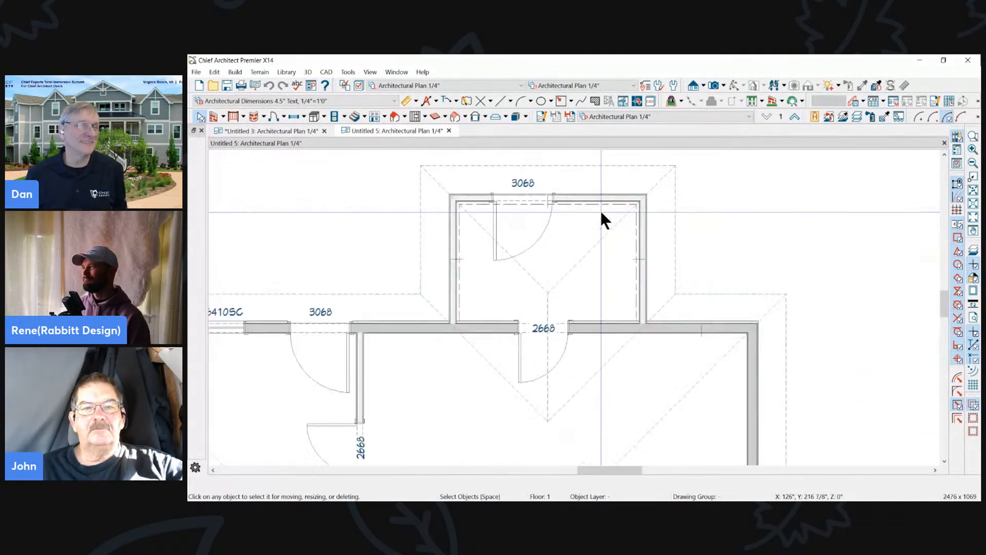
click(443, 254)
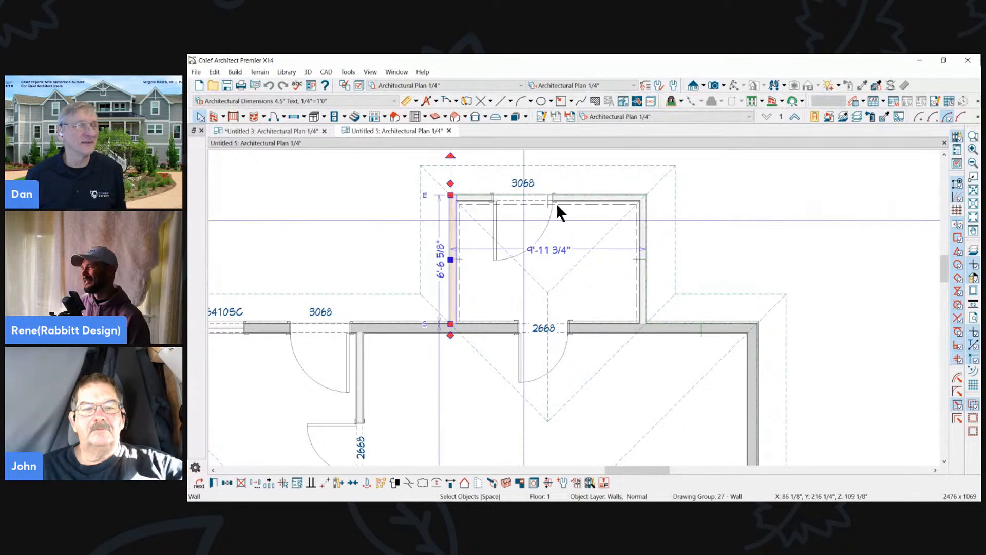
shift+click(600, 195)
shift+click(643, 224)
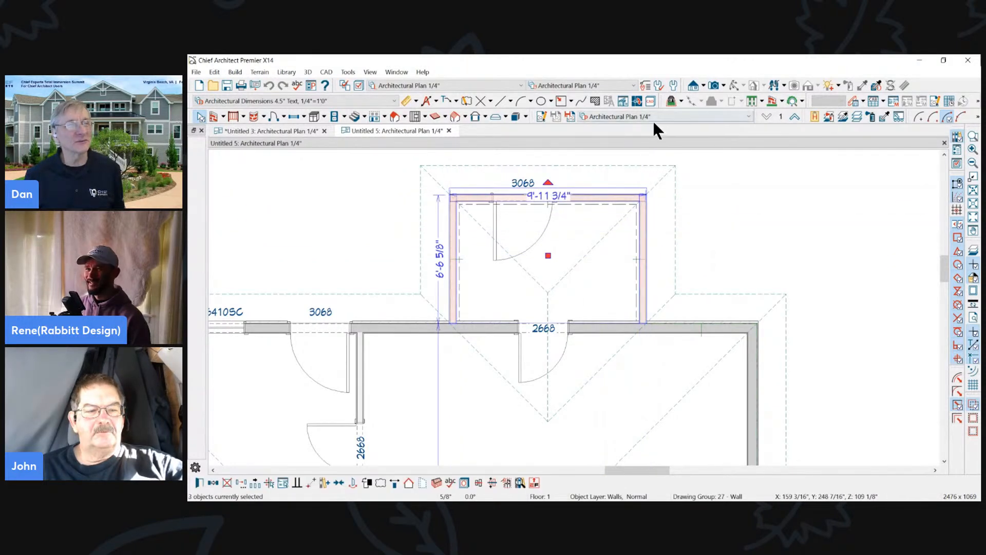
click(655, 117)
click(637, 240)
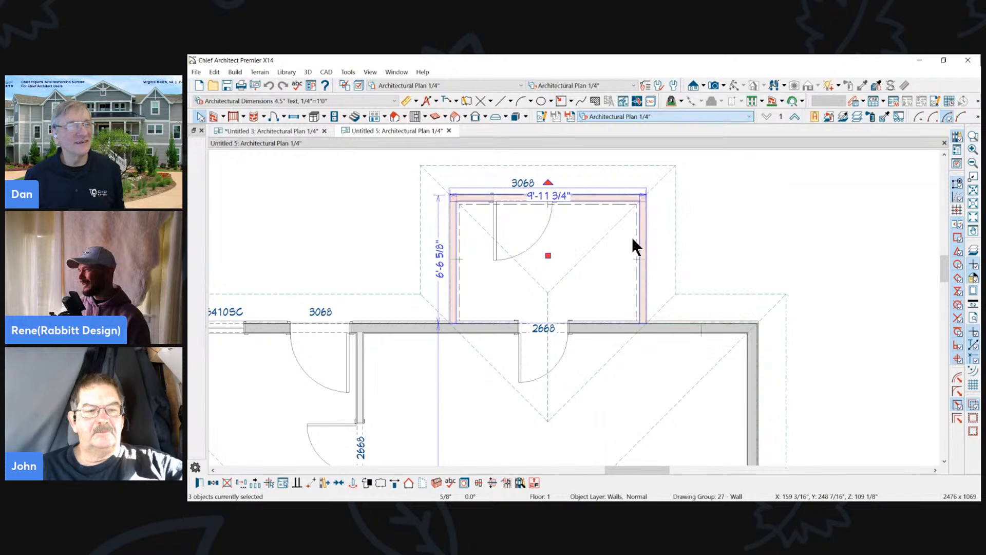
- Reselect the addition's three exterior walls and build framing for the selected objects
click(456, 246)
shift+click(557, 197)
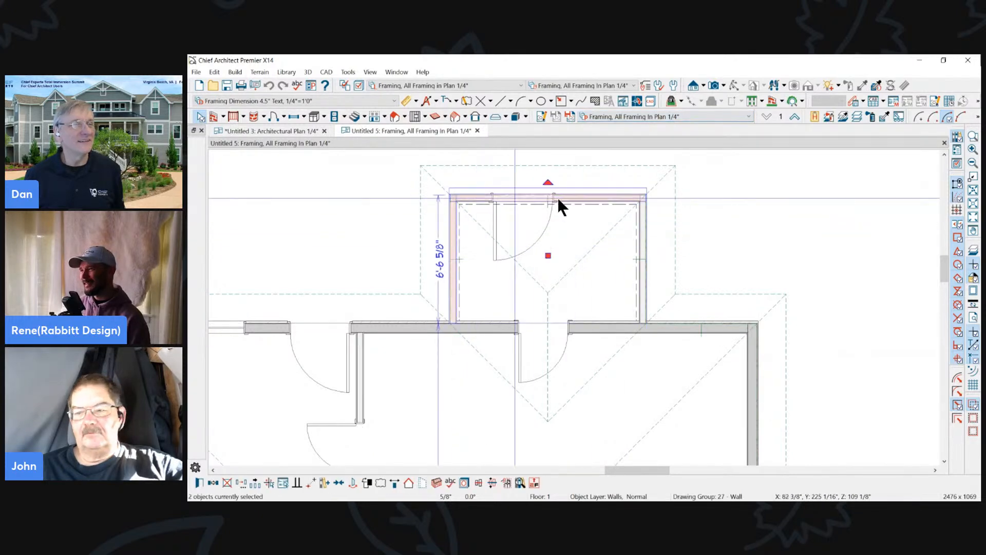
shift+click(641, 216)
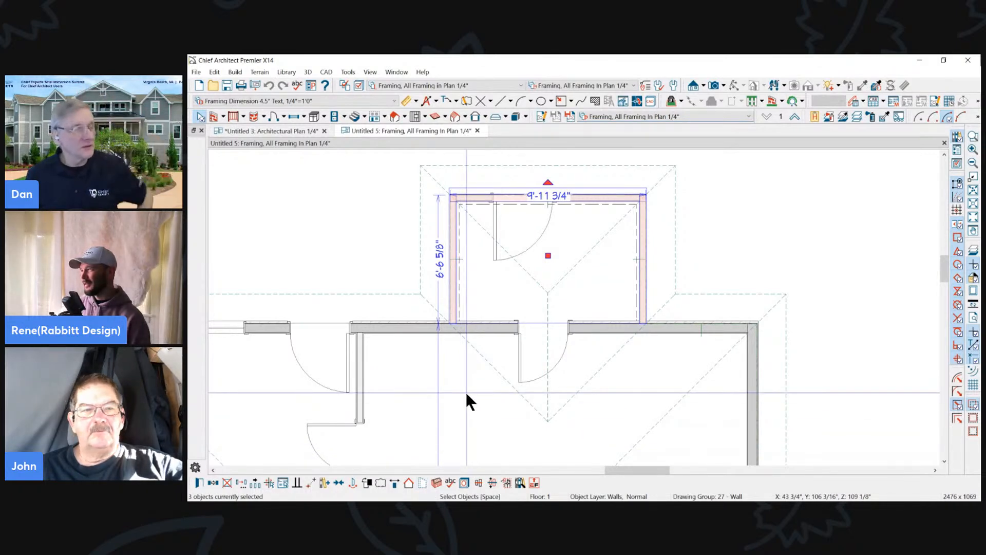
click(436, 483)
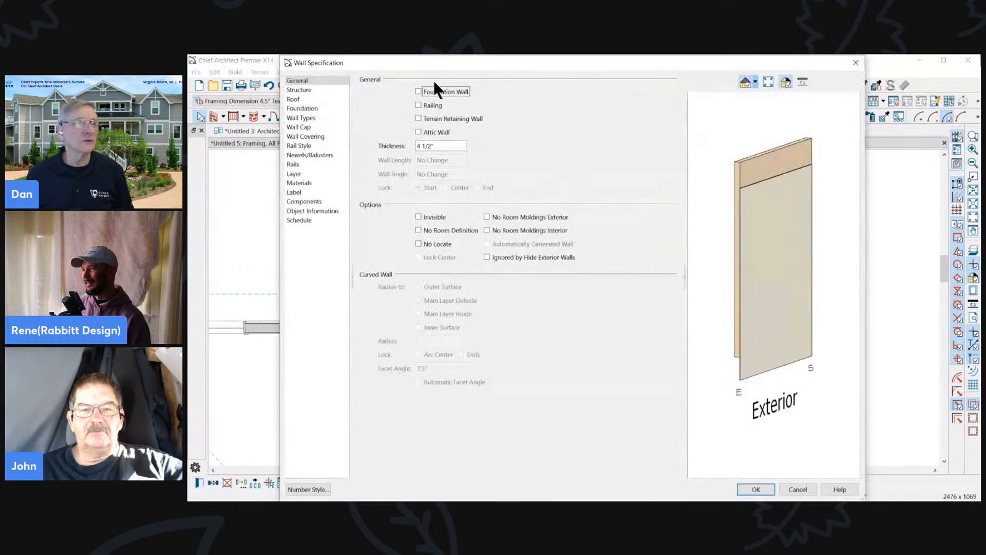
- Assign the three addition walls to the Walls, Normal New layer
click(295, 174)
click(465, 93)
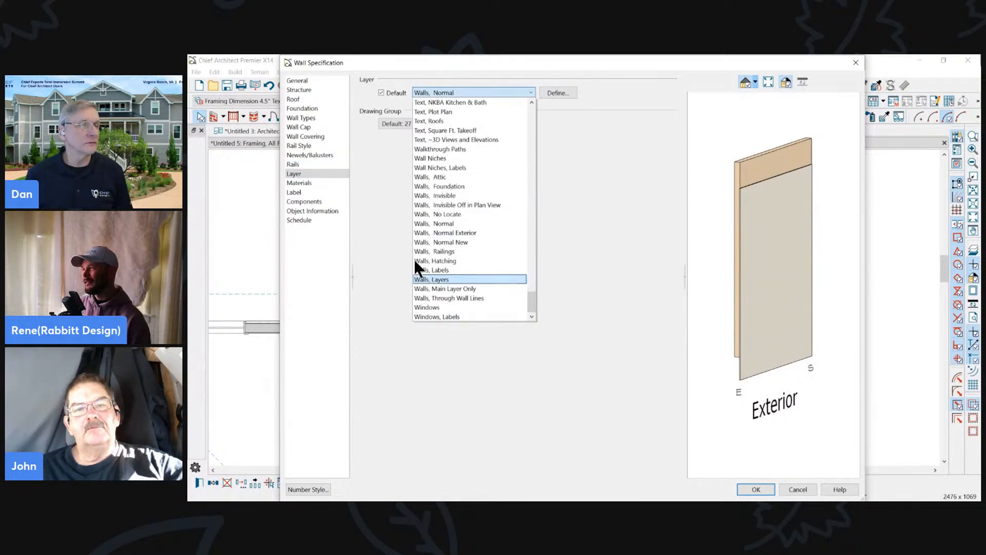
click(455, 240)
click(758, 489)
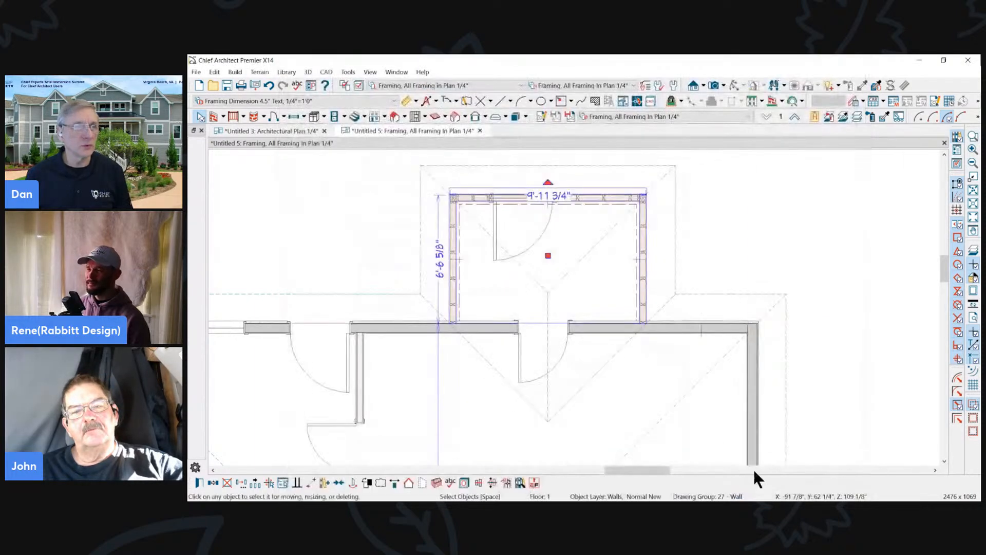
- Frame the addition's three roof planes and assign them to the Roof Planes New layer
click(554, 289)
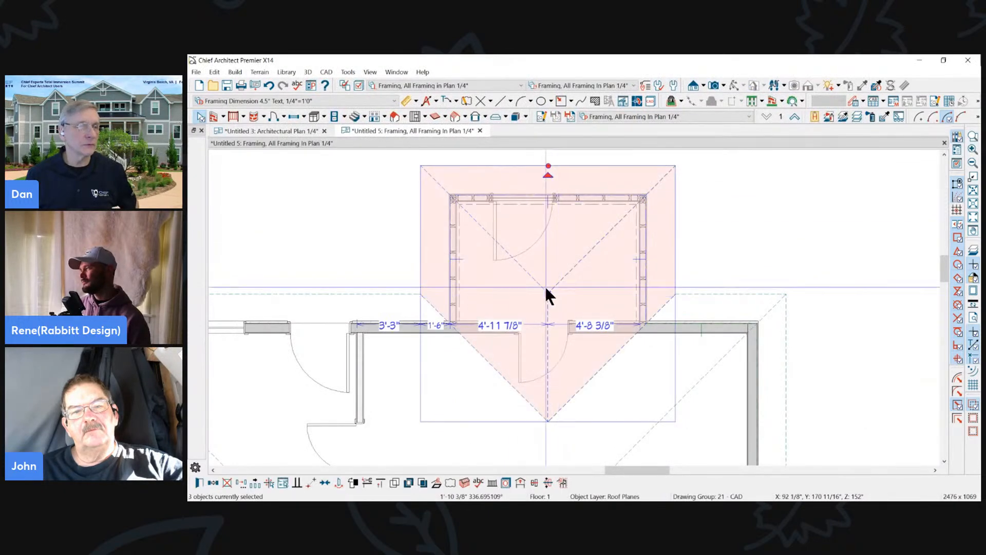
click(200, 484)
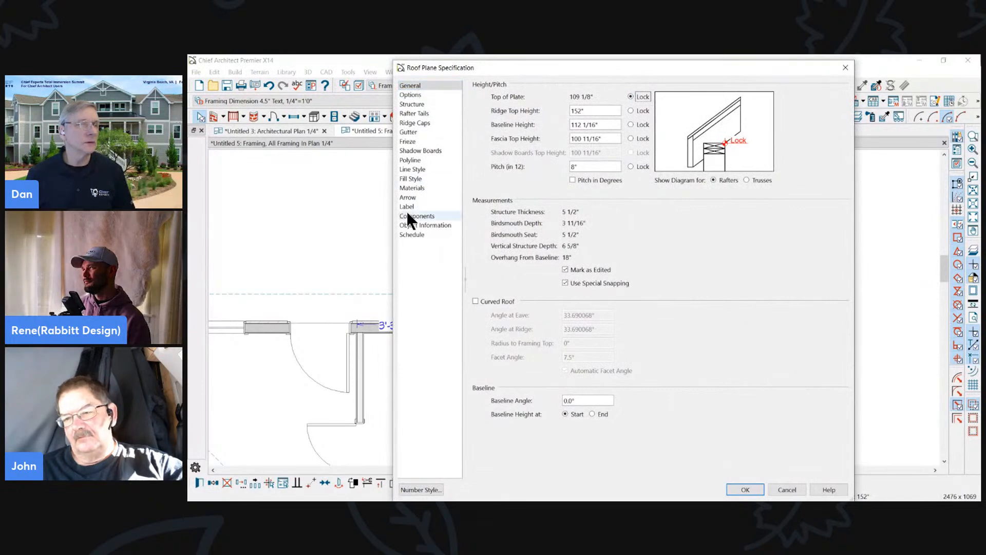
click(416, 169)
click(618, 98)
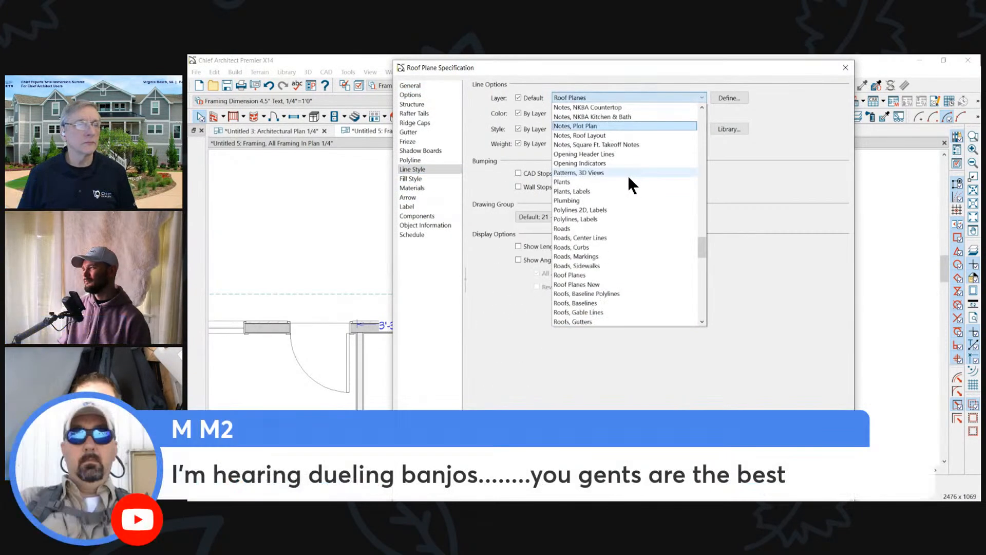
click(585, 284)
key(Return)
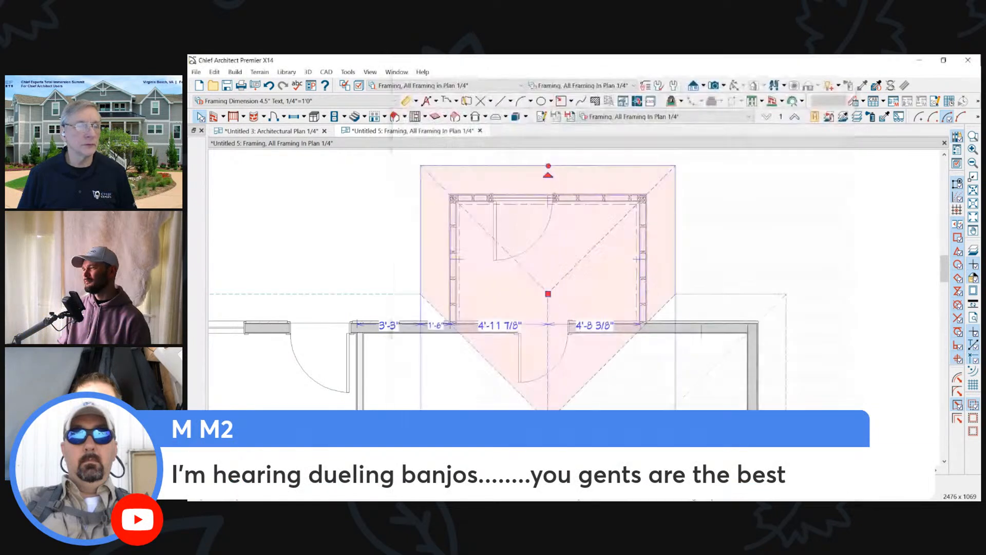
click(730, 257)
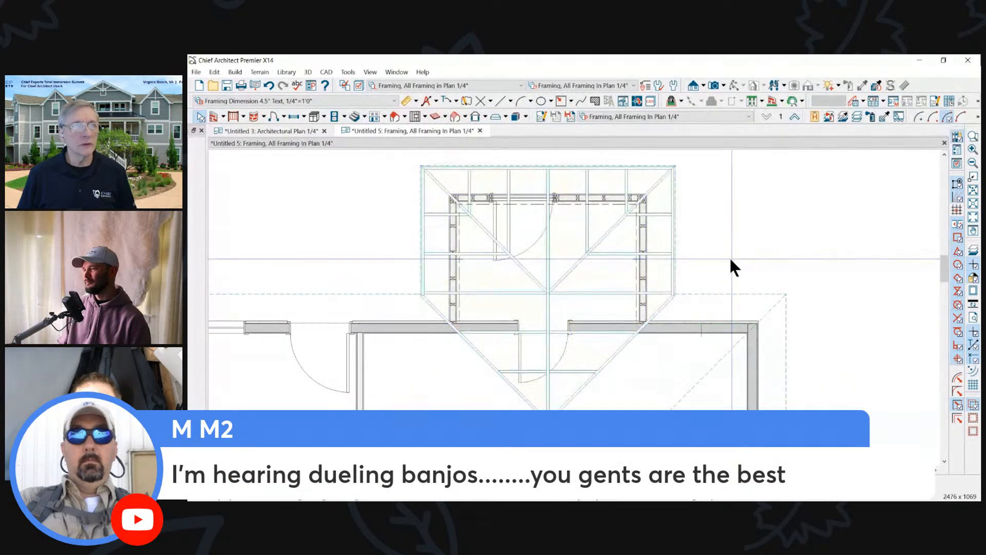
- Open a perspective floor overview of the house and go up to floor 2 to include the roof
scroll(729, 257, down, 2)
click(724, 86)
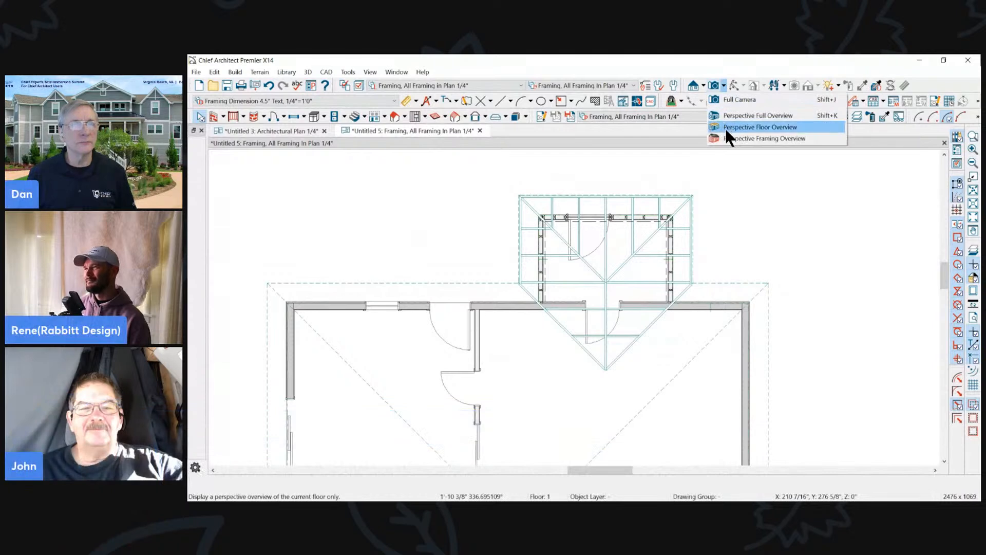
click(725, 127)
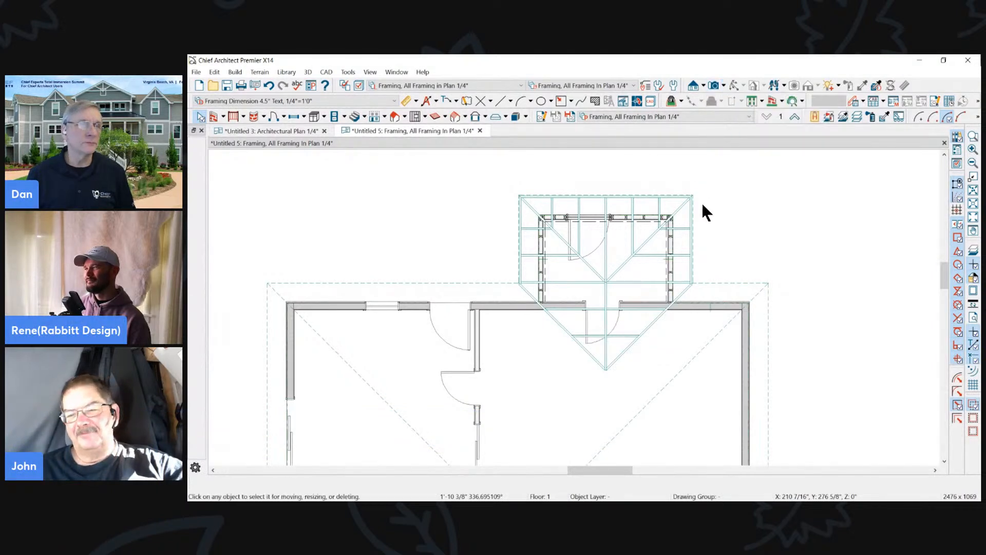
click(795, 117)
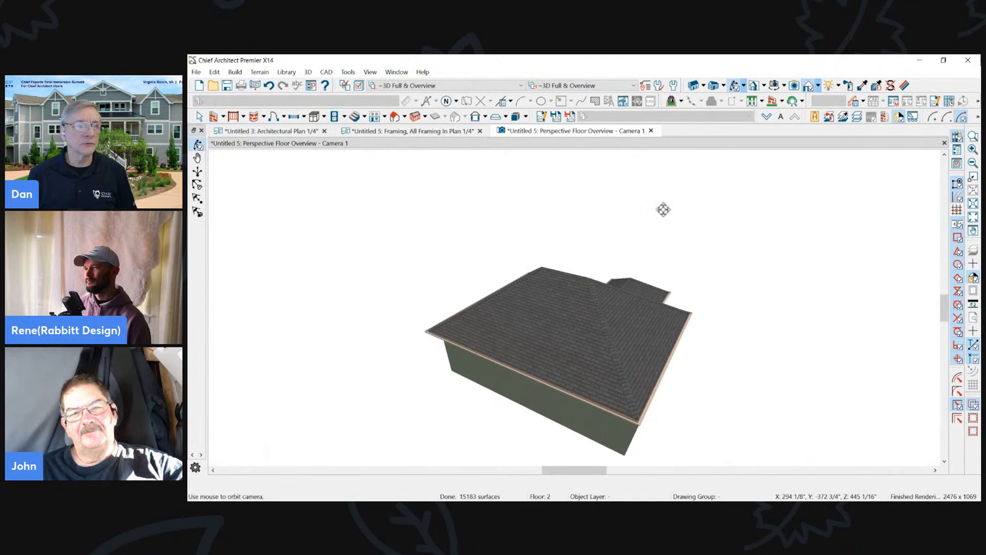
- Apply the ~3D Framing As-Built vs New layer set to the overview to compare the addition's framing with the finished house
click(607, 86)
scroll(568, 190, down, 1)
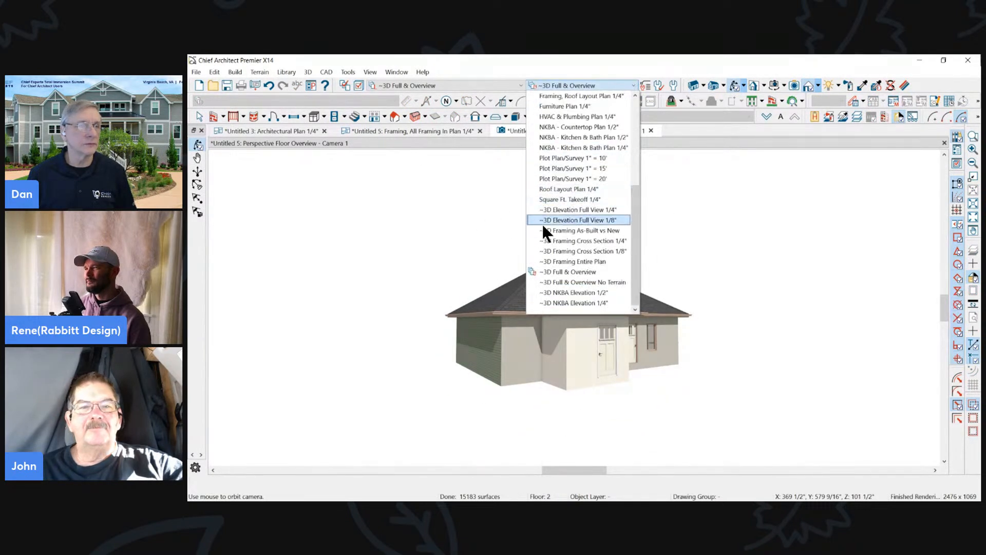
click(583, 232)
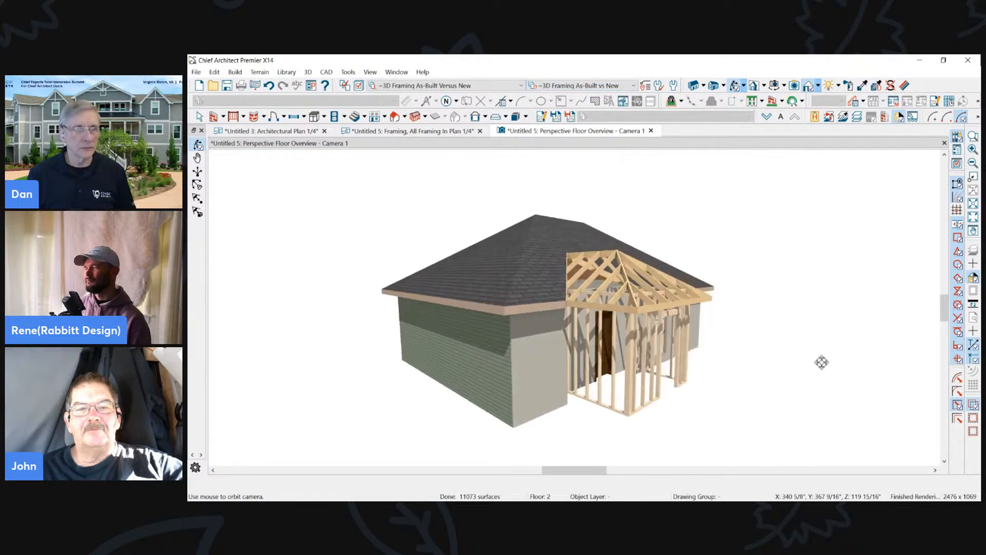
drag(822, 368, 651, 354)
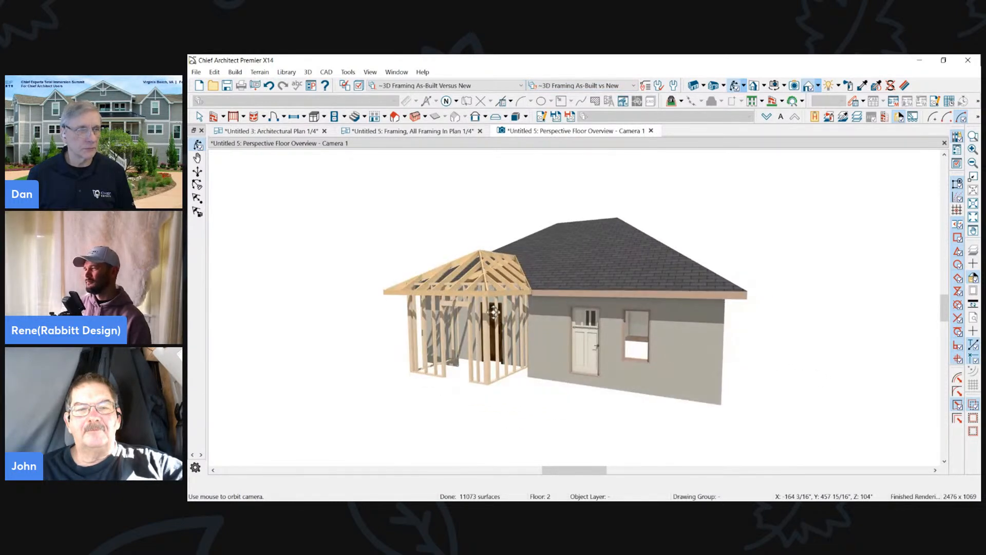
drag(494, 311, 470, 316)
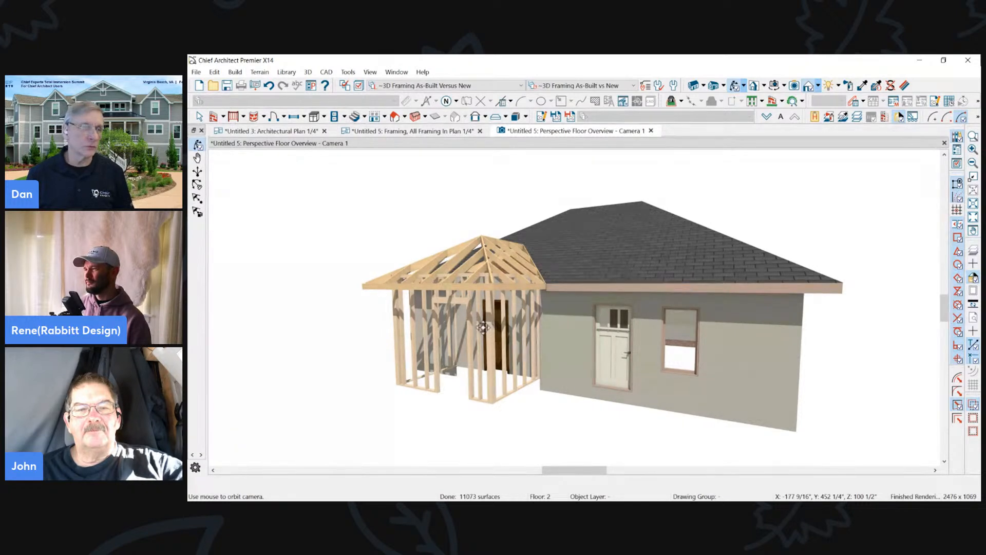
- Return to the Untitled 5 framing plan and build floor framing for the addition's room as a new framing group
scroll(482, 327, up, 2)
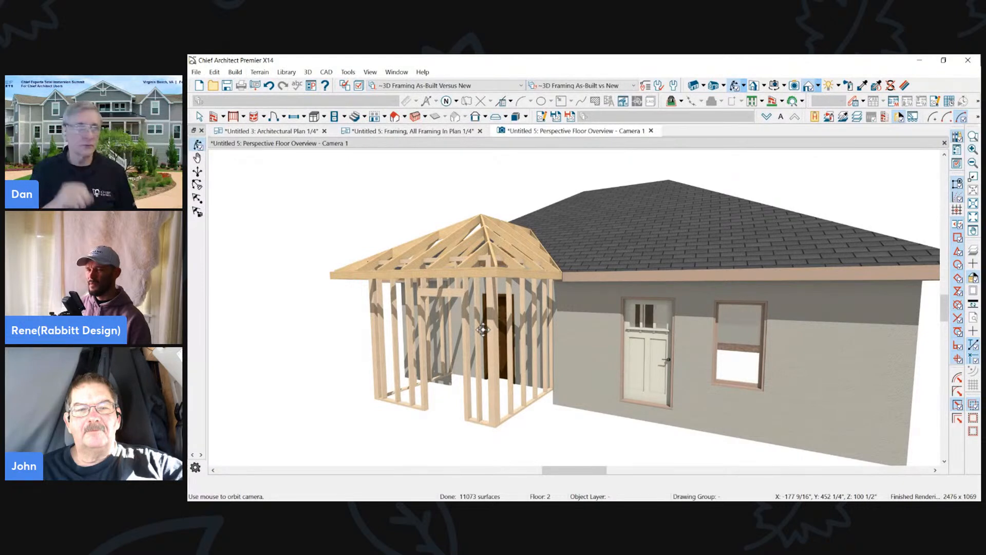
drag(483, 329, 453, 344)
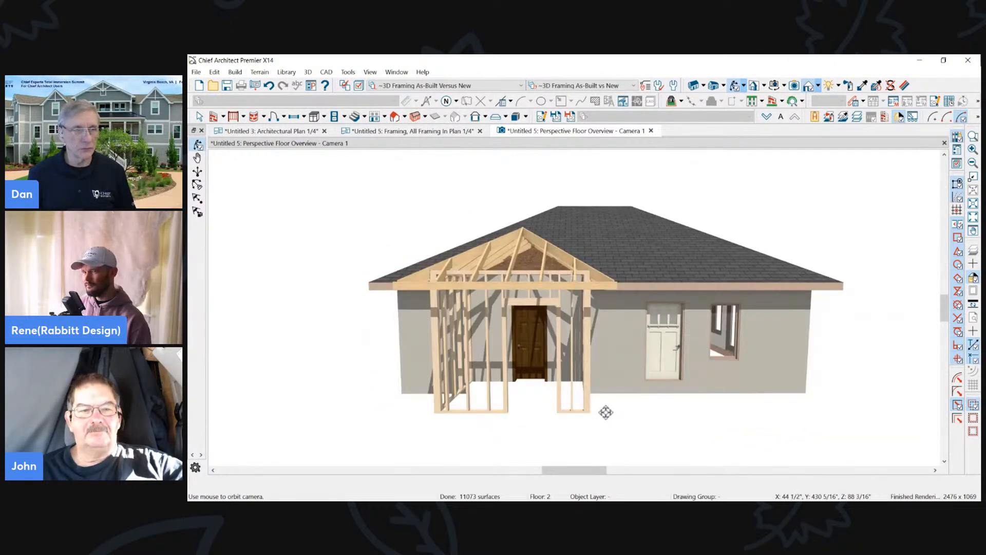
click(279, 131)
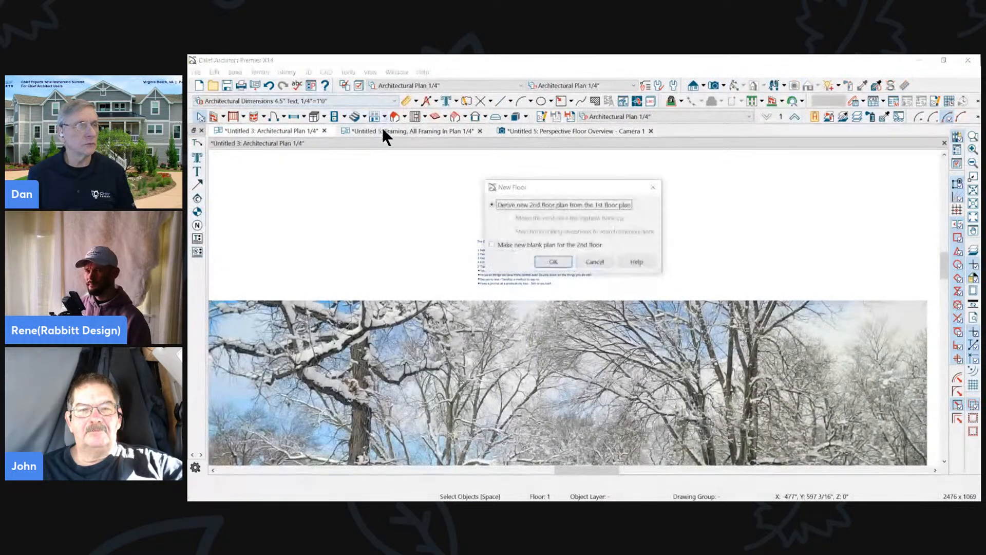
click(595, 262)
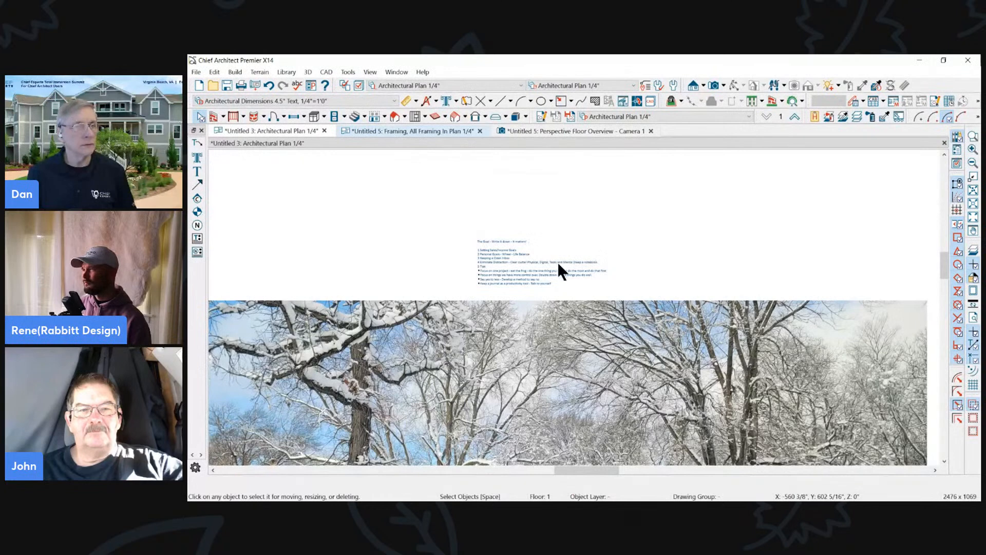
click(412, 132)
click(618, 246)
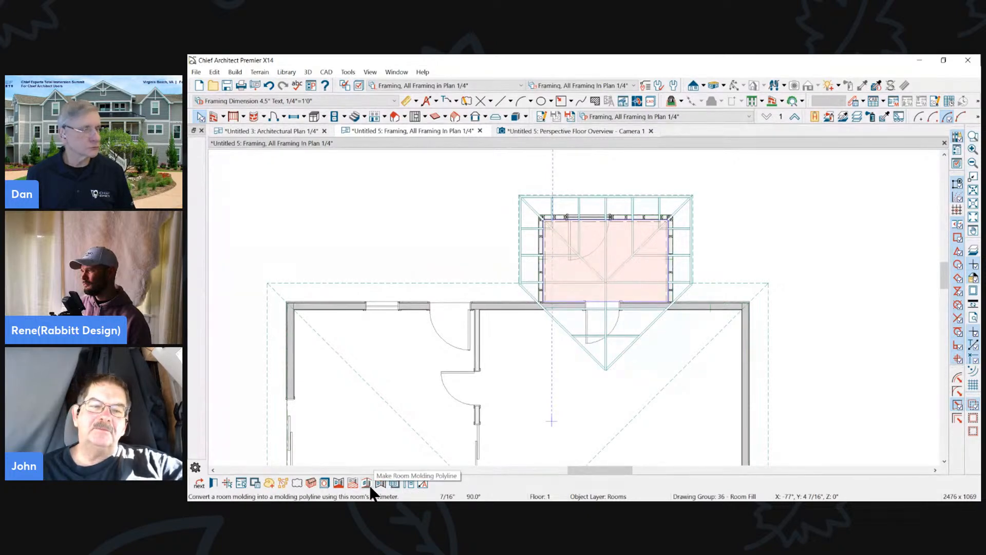
click(311, 483)
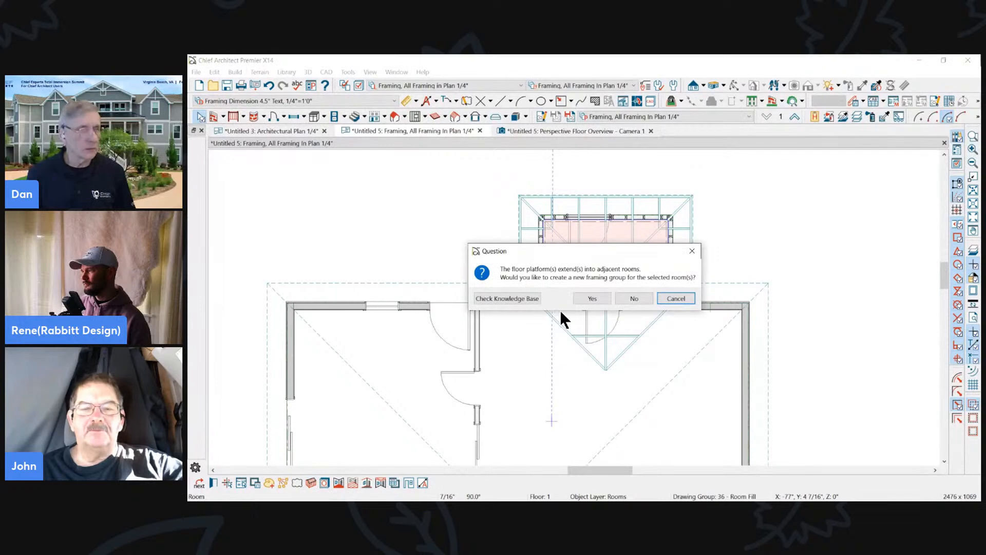
click(593, 299)
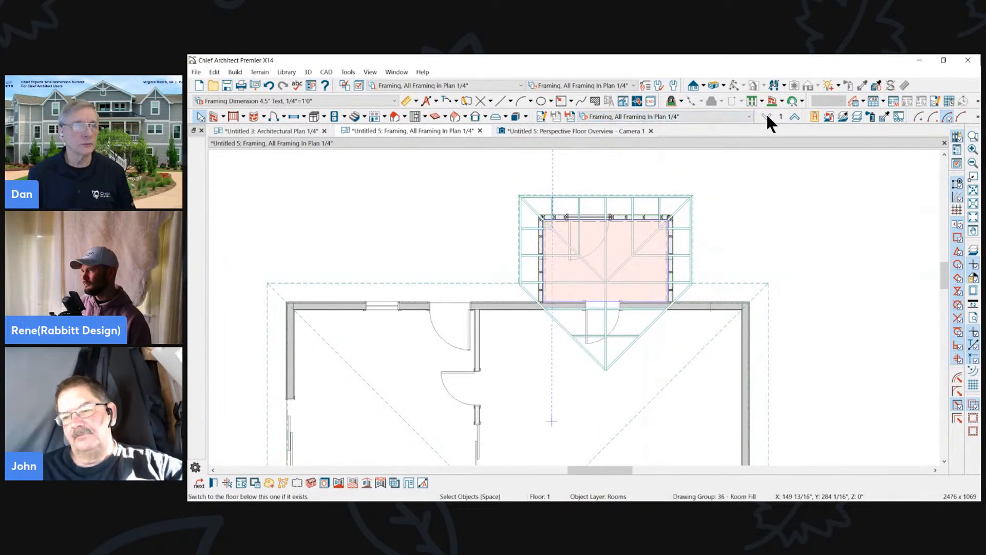
- Examine the addition's framing in the perspective overview at floor 1 and floor 2, and close the overview
click(590, 128)
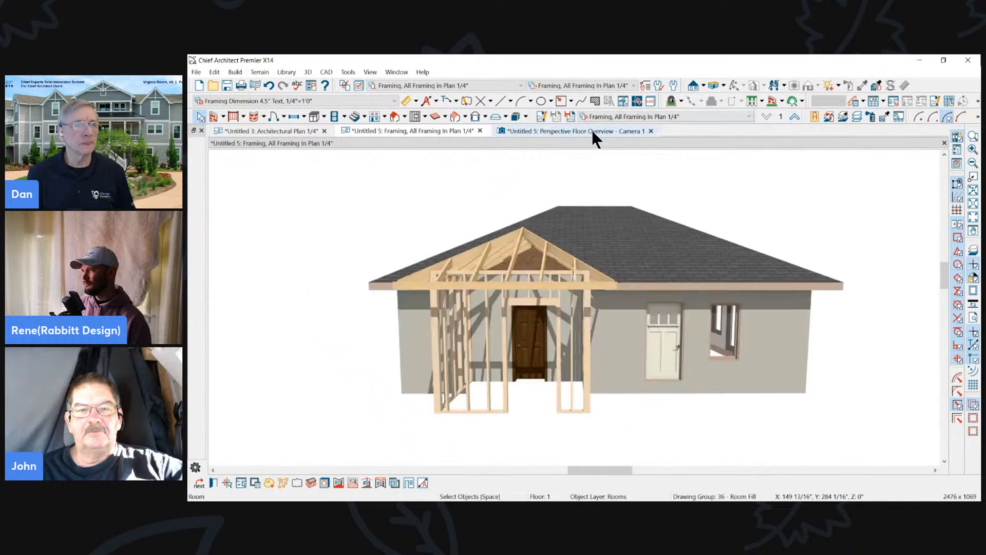
click(765, 116)
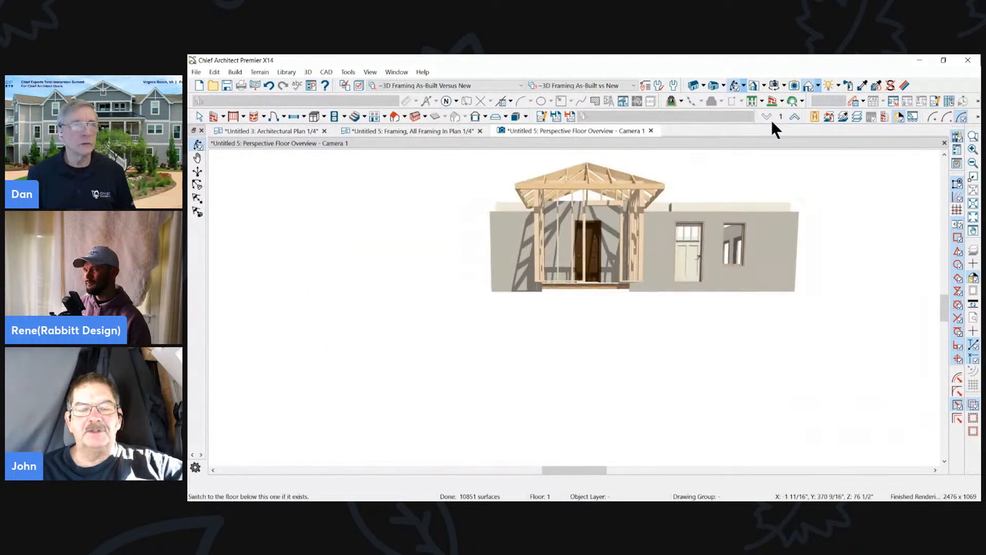
click(794, 116)
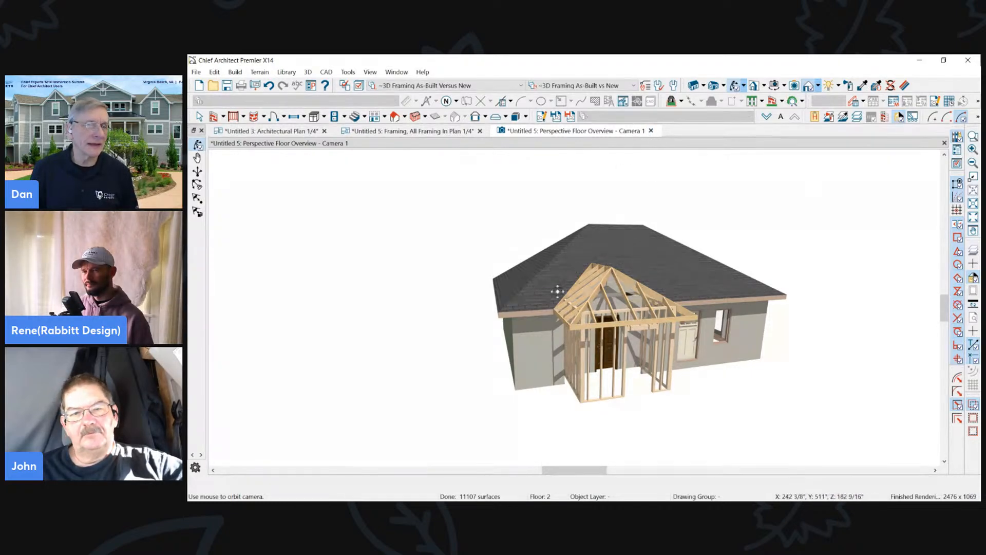
click(651, 130)
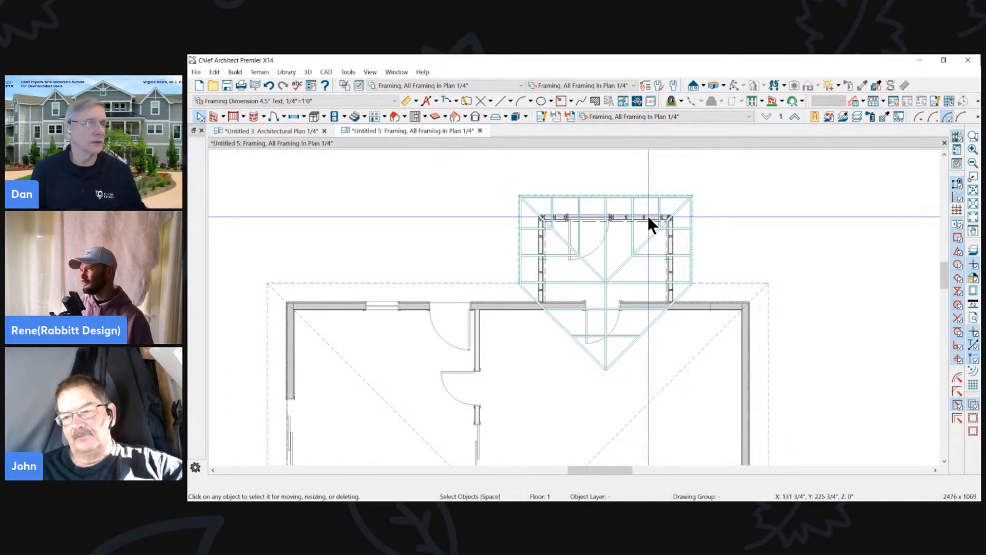
scroll(645, 210, down, 2)
scroll(550, 198, down, 2)
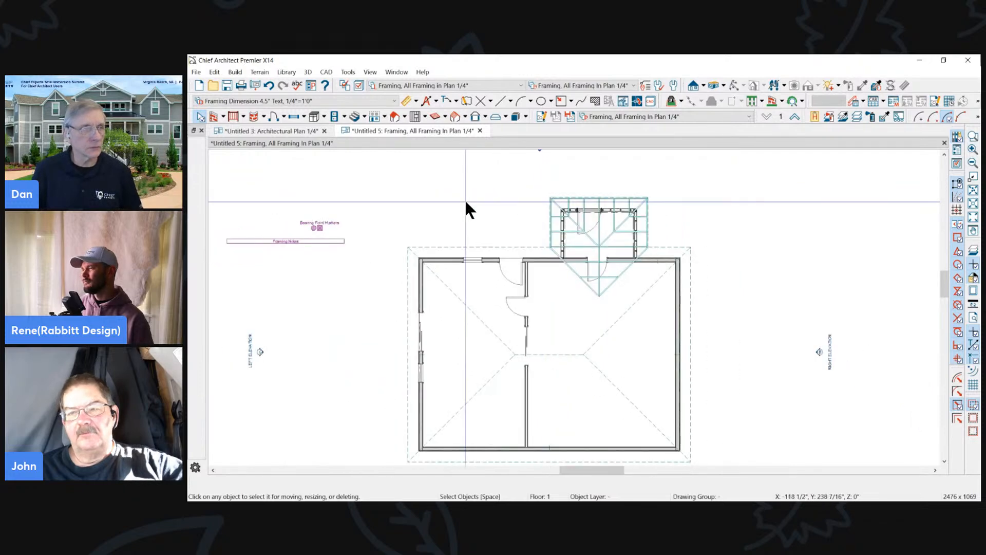
click(604, 230)
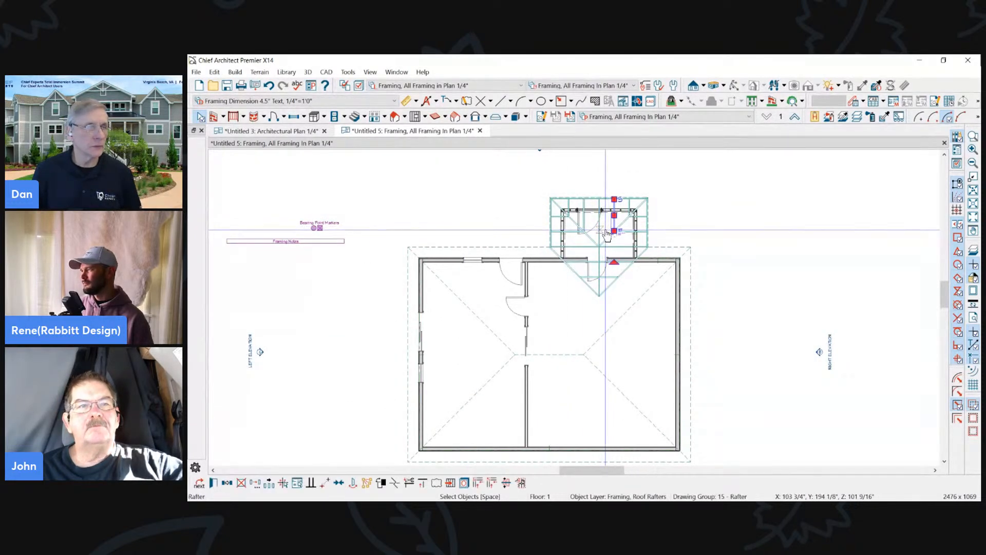
click(605, 226)
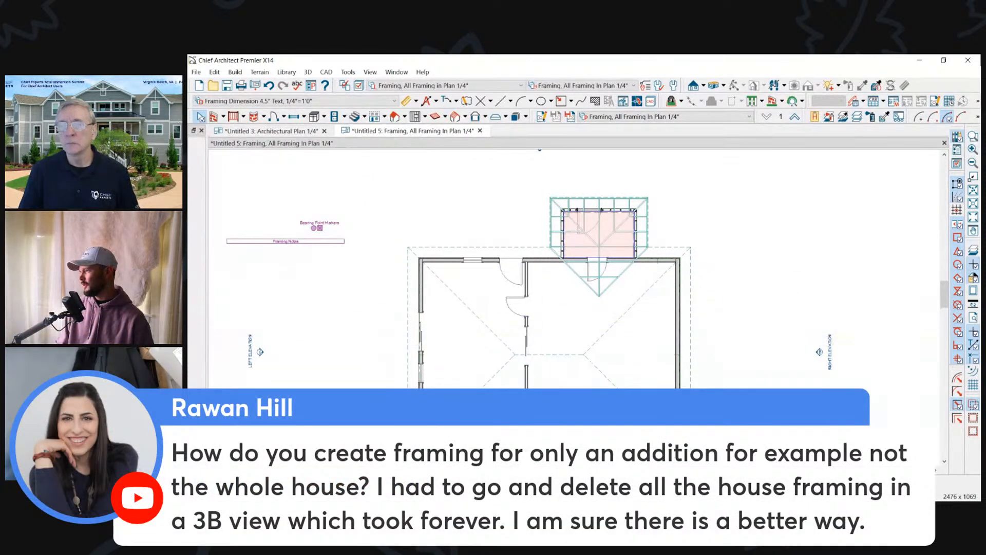
drag(985, 99, 494, 67)
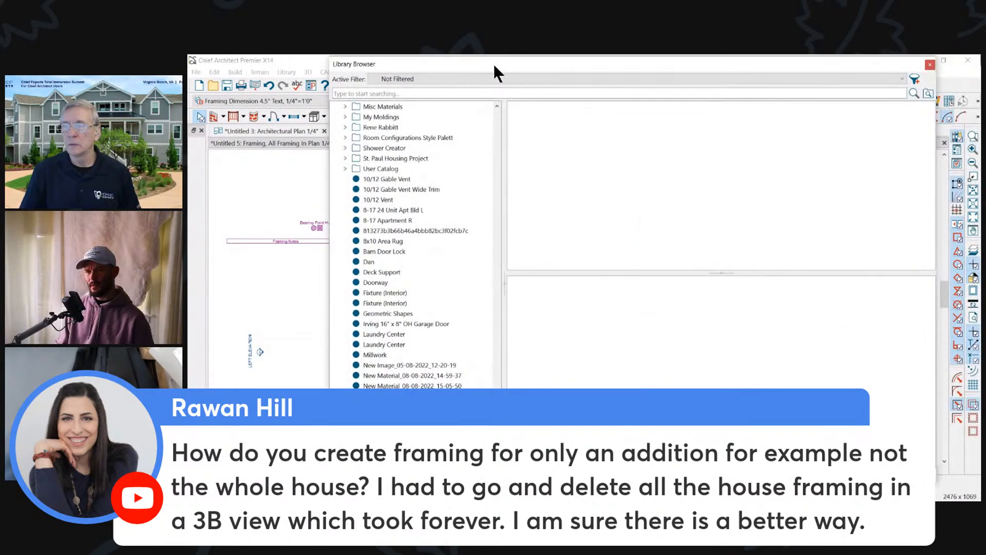
click(929, 65)
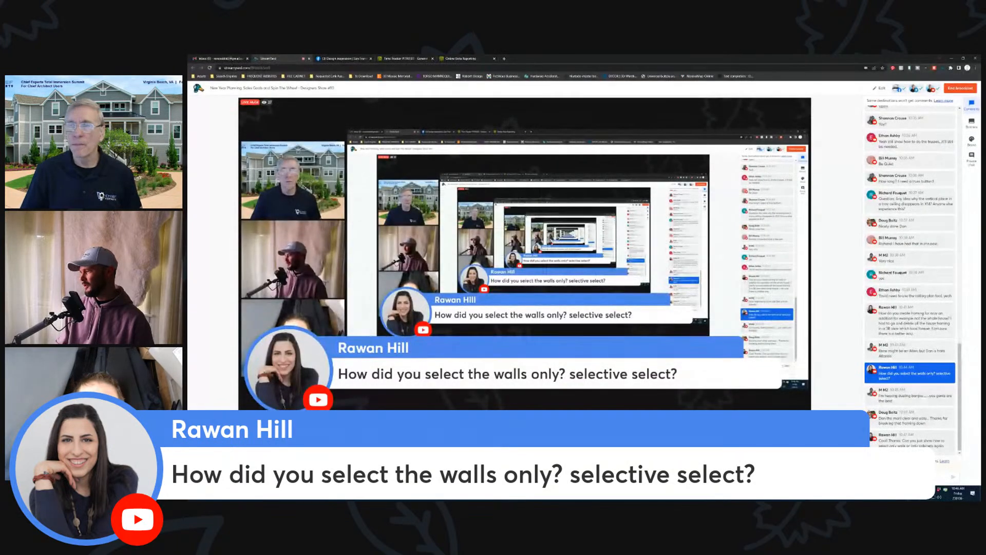
- Switch to the other Chief Architect plan and select the walls of the purple-outlined room with an area selection limited to walls
key(alt+Tab)
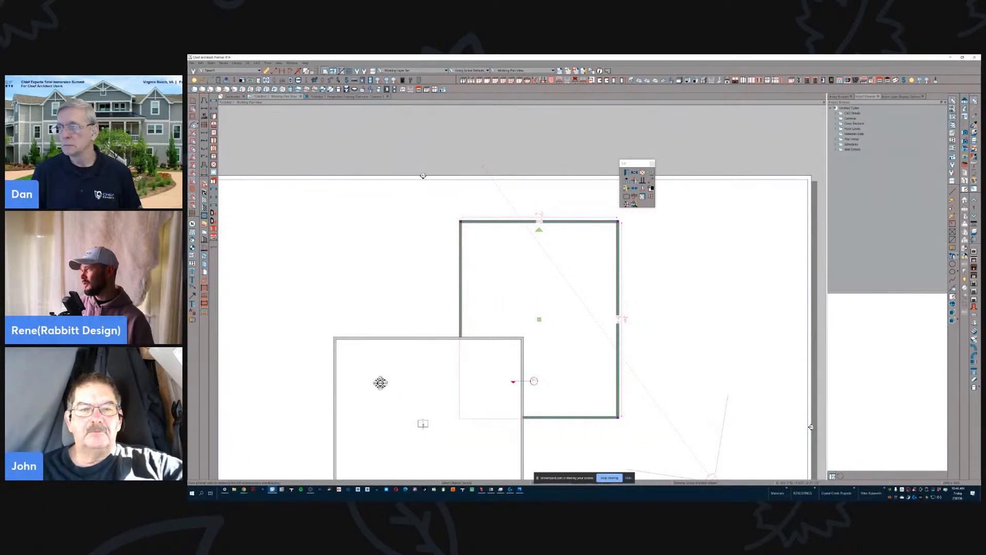
click(214, 100)
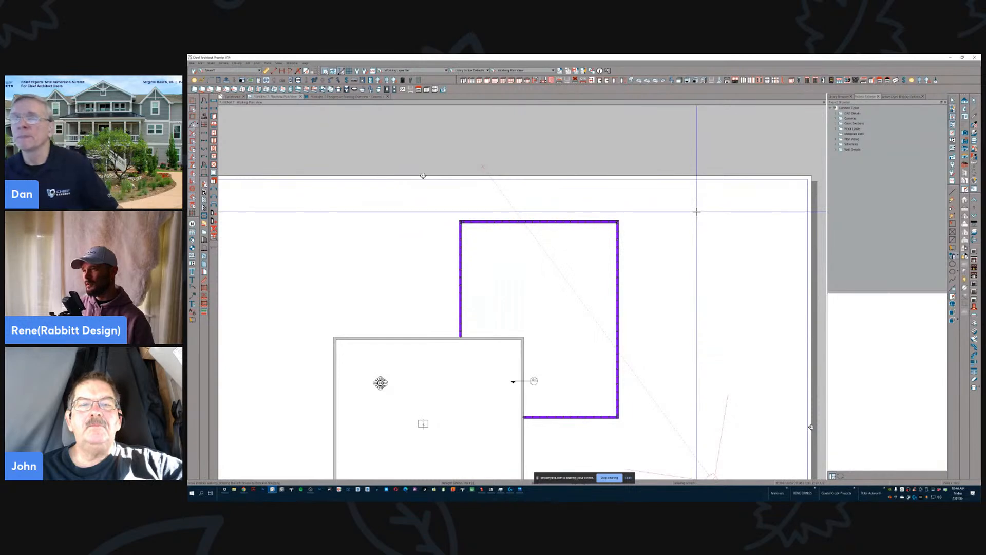
drag(677, 202, 427, 450)
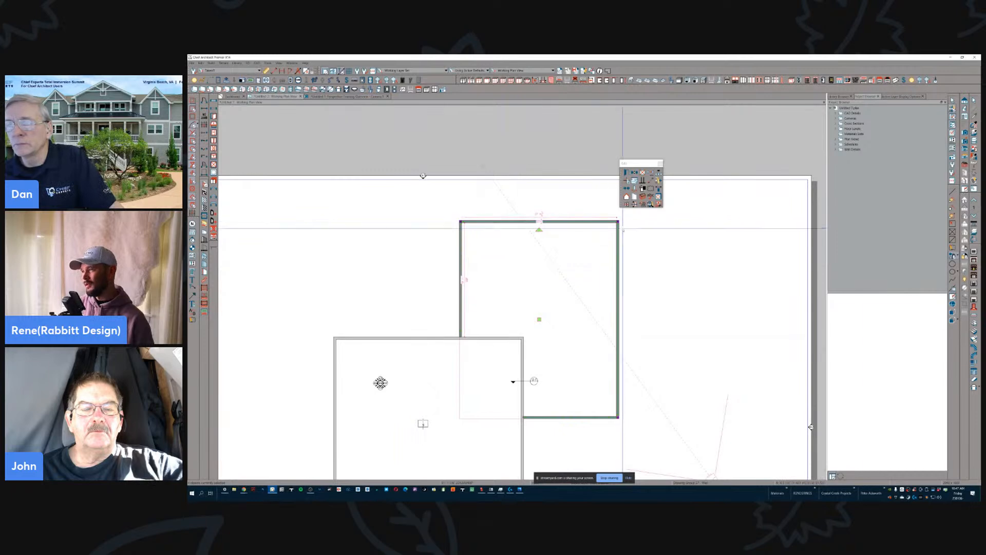
- Select one long wall of the purple-outlined room, extend the selection with the Select Similar tool, and clear the selection
key(p)
click(618, 226)
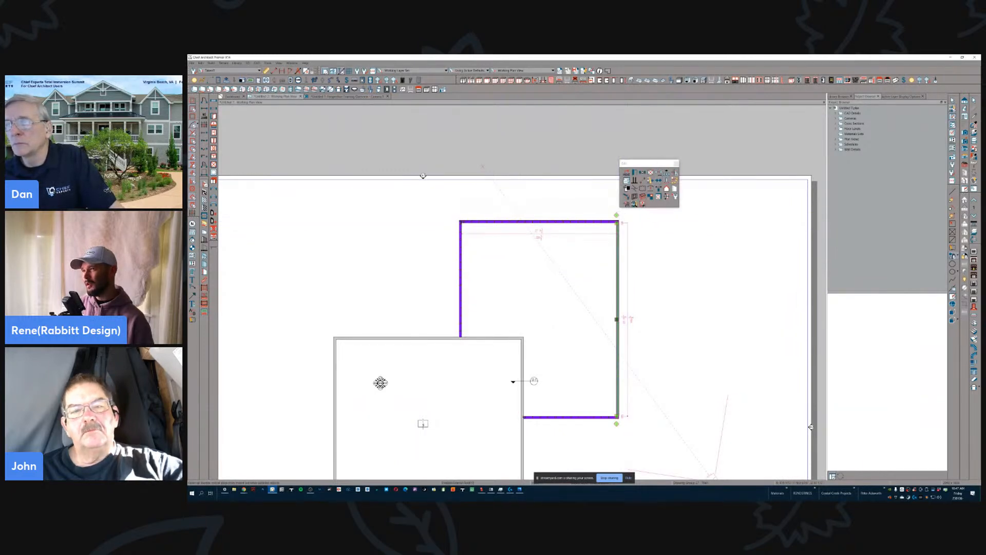
click(674, 173)
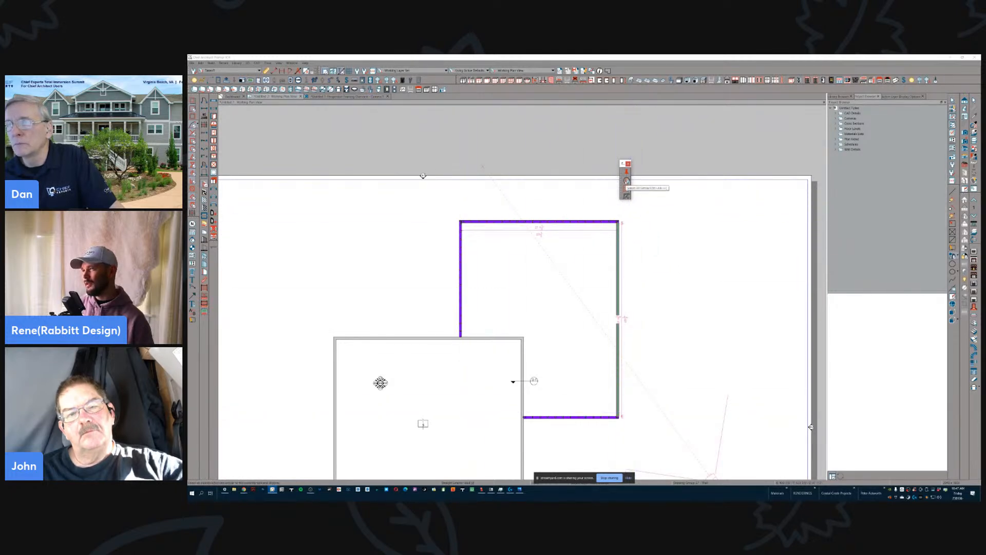
click(627, 181)
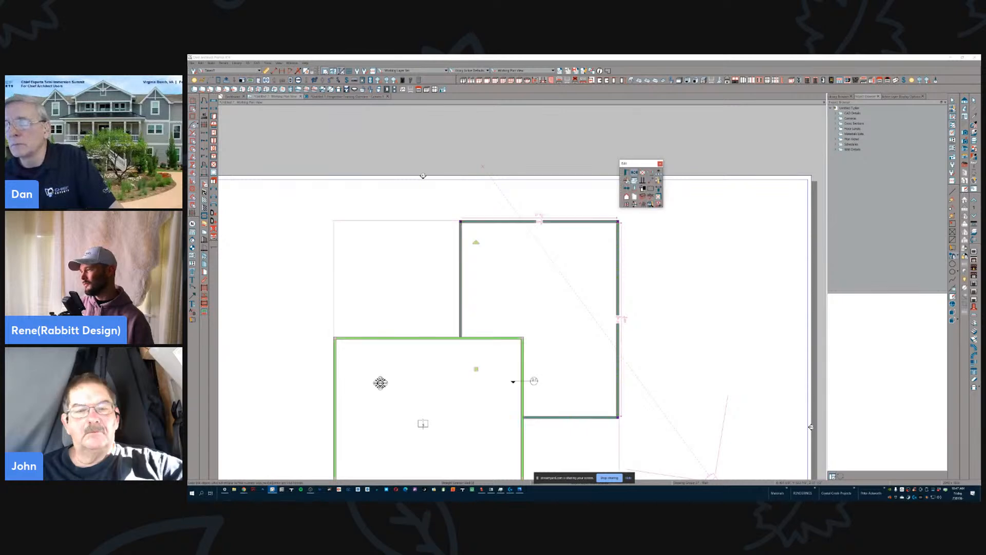
click(663, 305)
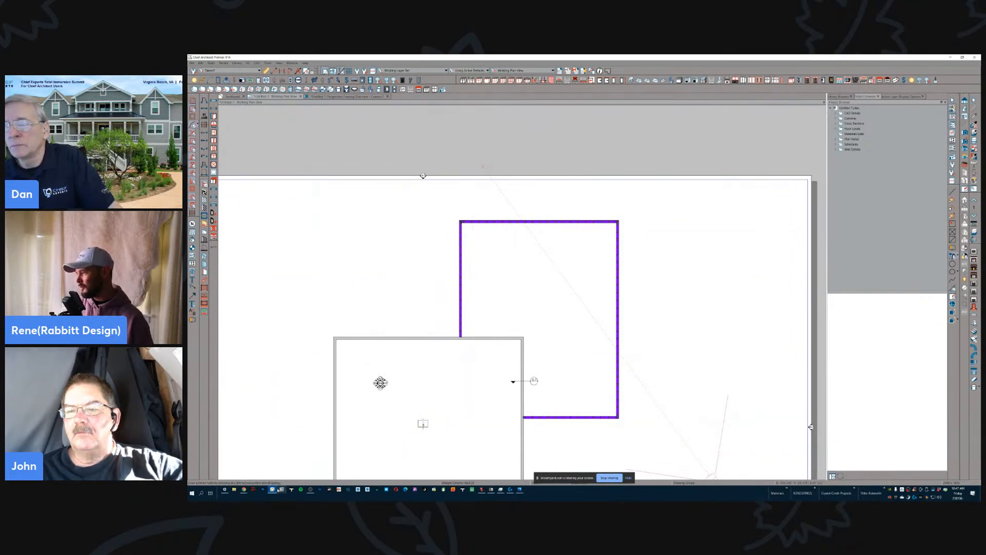
- Switch to the StreamYard studio and bring the other presenter's shared plan onto the stream
mouse_move(244, 489)
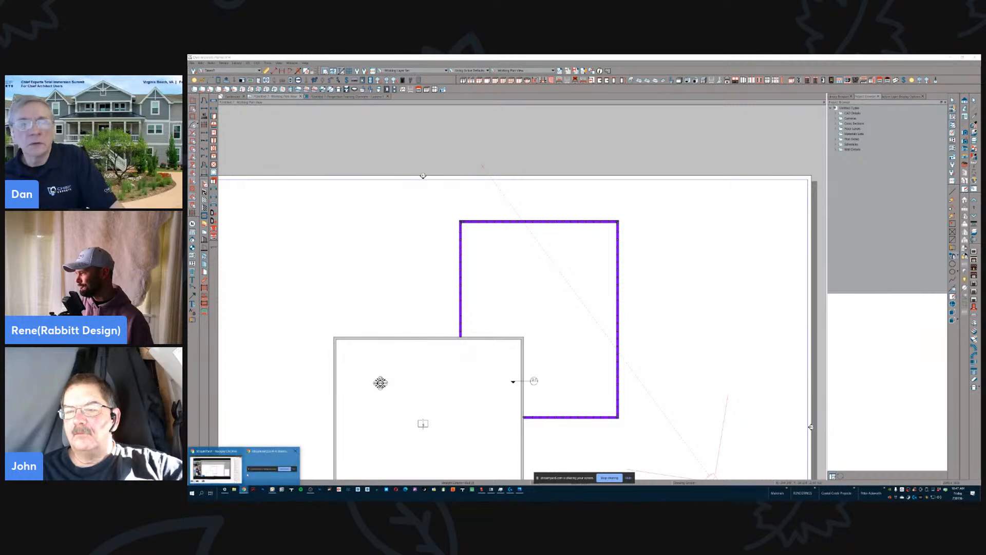
click(288, 462)
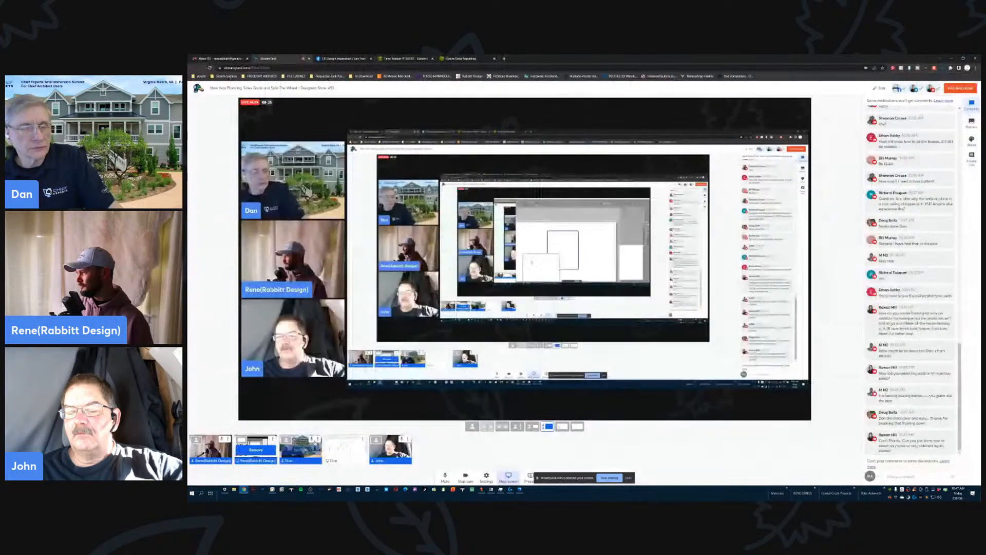
click(346, 450)
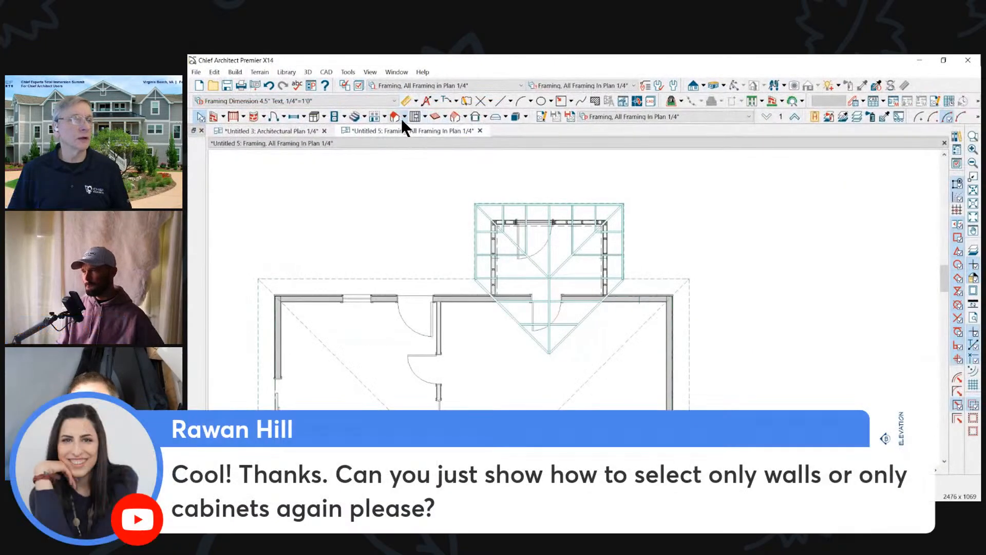
- Select all roof planes of the house and addition with a marquee while the Roof Plane tool is active
click(400, 118)
scroll(600, 195, down, 1)
drag(319, 179, 735, 460)
scroll(758, 252, down, 2)
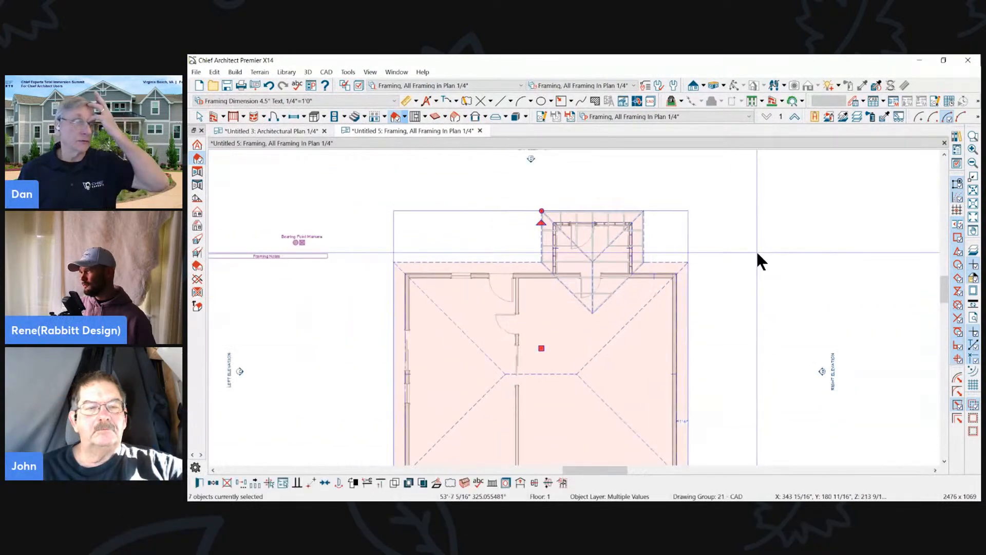
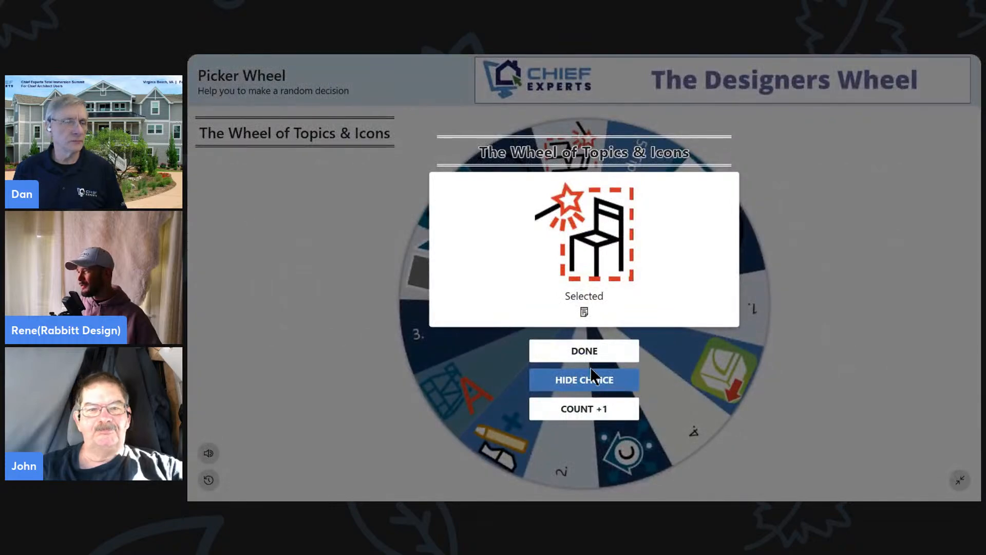
- Hide the picked topic on the Designers Wheel, spin for another one, and hide the new choice
click(590, 381)
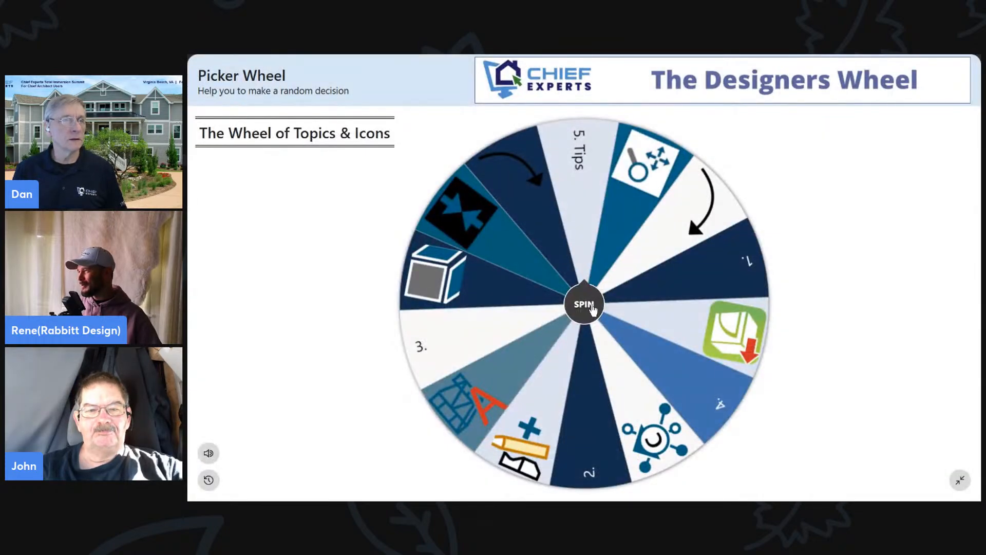
click(591, 305)
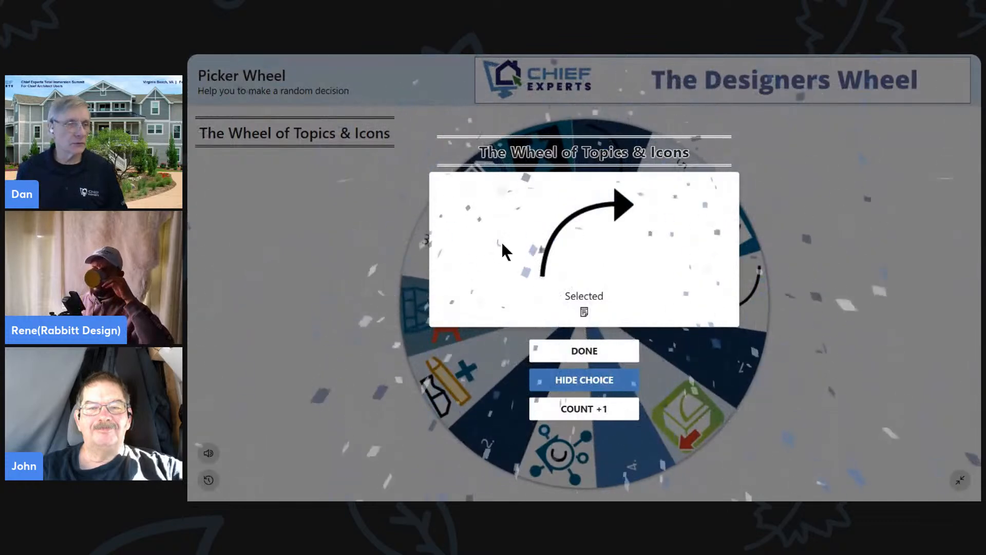
click(603, 385)
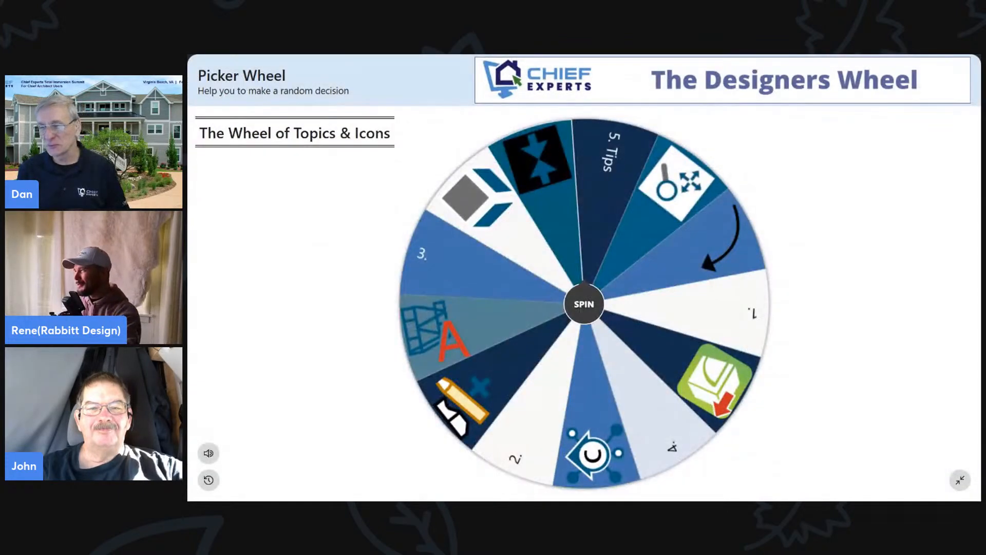
- Switch to Chief Architect and draw a vertical Text Line with Arrow about 14'-5" long between the house and the Right Elevation marker
key(alt+Tab)
click(550, 193)
scroll(773, 300, up, 2)
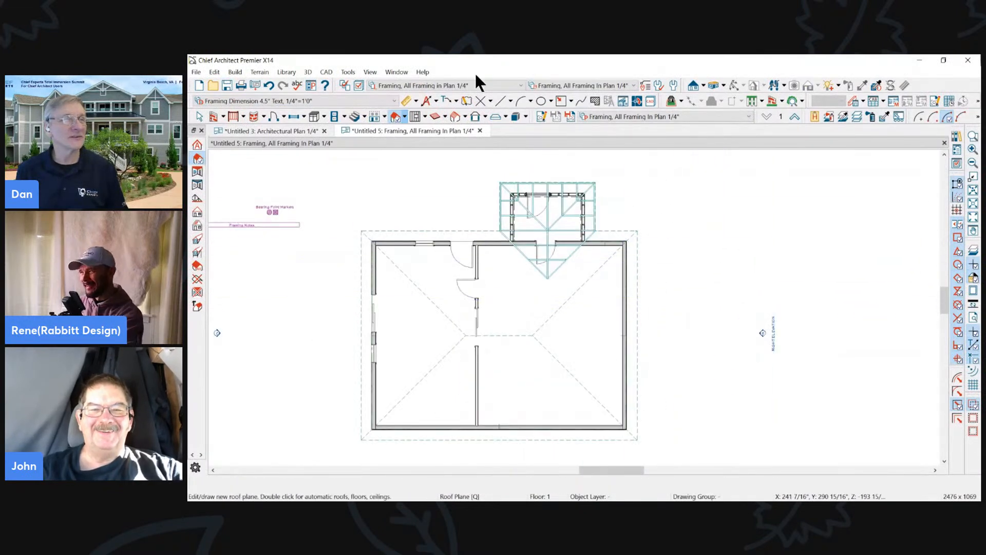
click(455, 100)
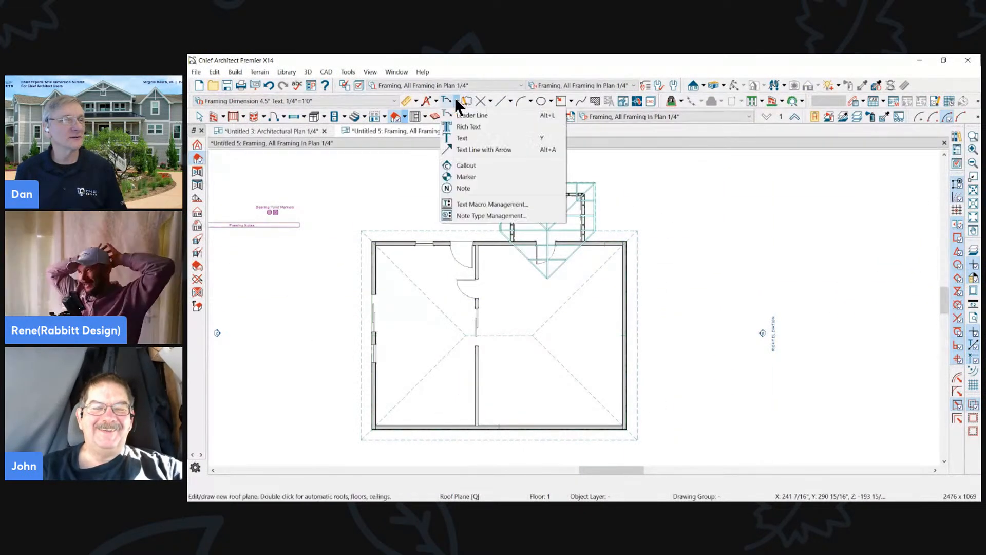
click(458, 147)
drag(689, 224, 689, 333)
scroll(704, 314, up, 3)
scroll(700, 256, down, 3)
- Shorten the vertical arrow line from its tail end to about 7'-3" and deselect it
right_click(670, 279)
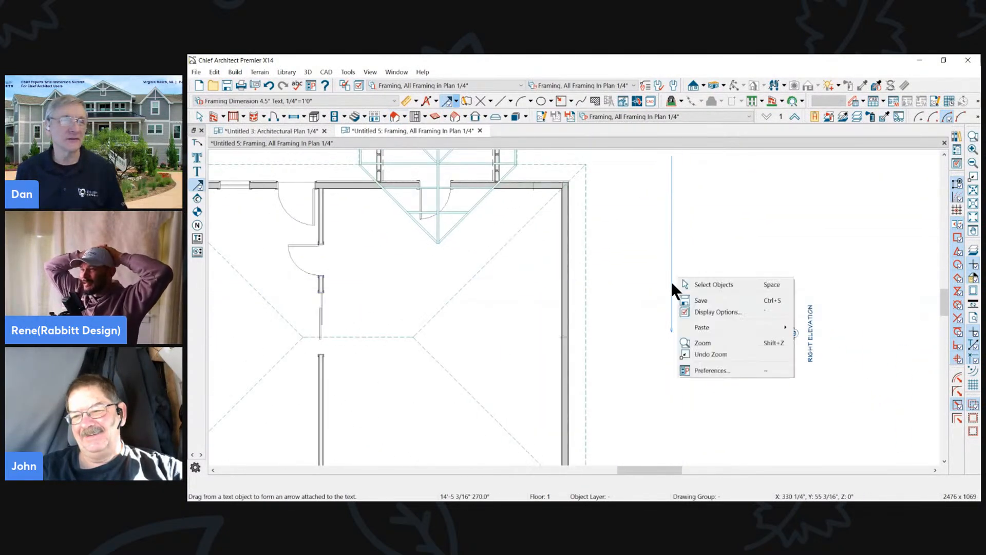
click(672, 272)
drag(671, 156, 671, 245)
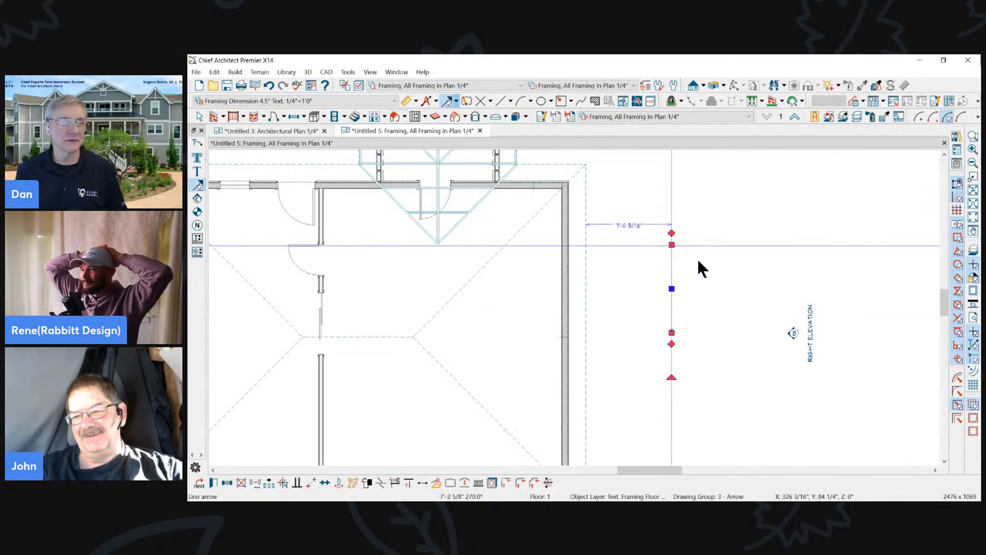
scroll(701, 262, up, 1)
scroll(702, 262, up, 2)
click(685, 291)
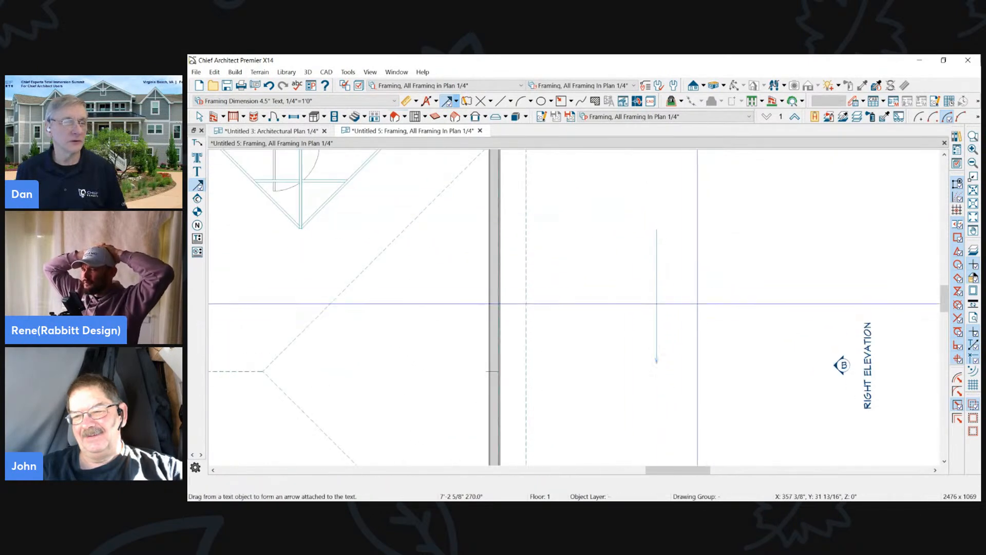
- Bend the straight arrow line into an arc with its end points about 8'-10" apart
click(657, 353)
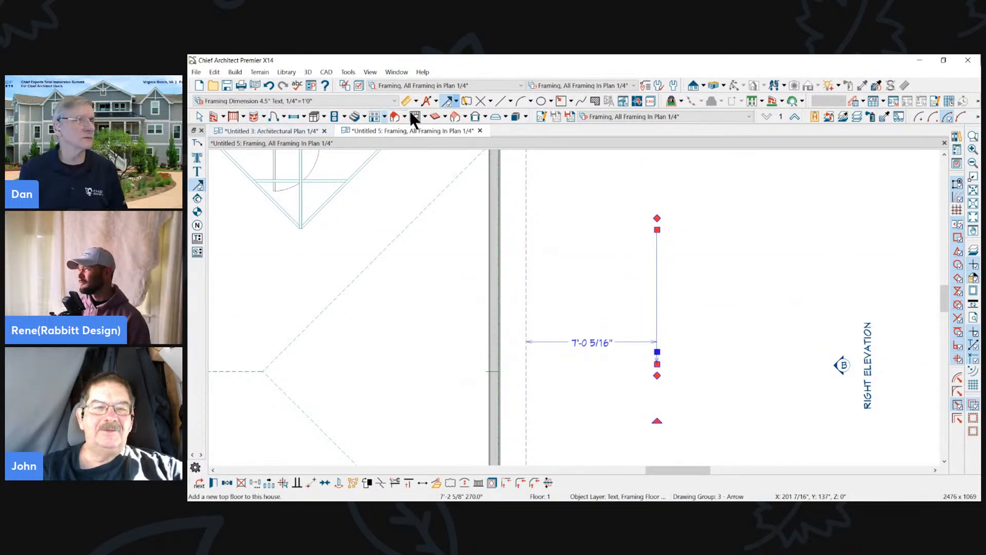
click(456, 101)
click(449, 100)
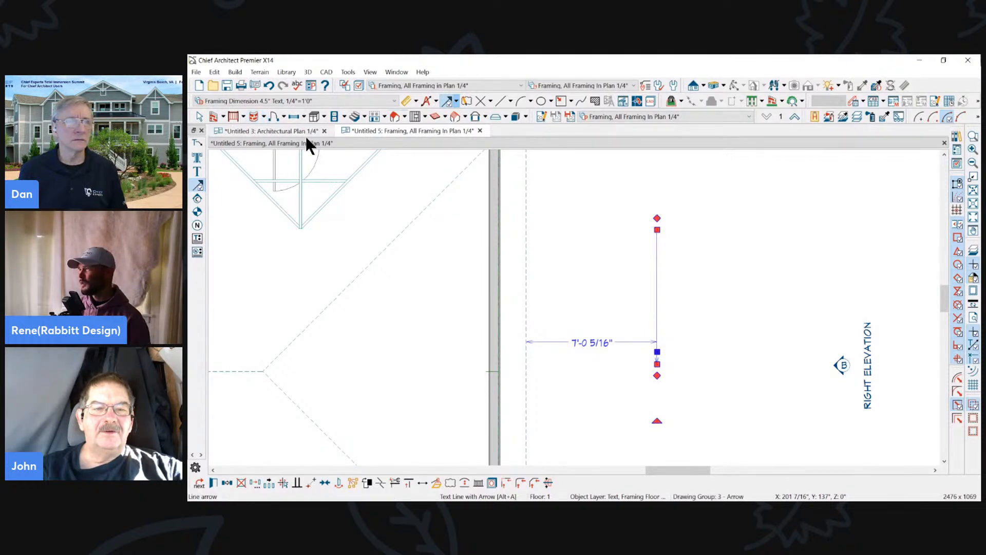
drag(658, 365, 773, 345)
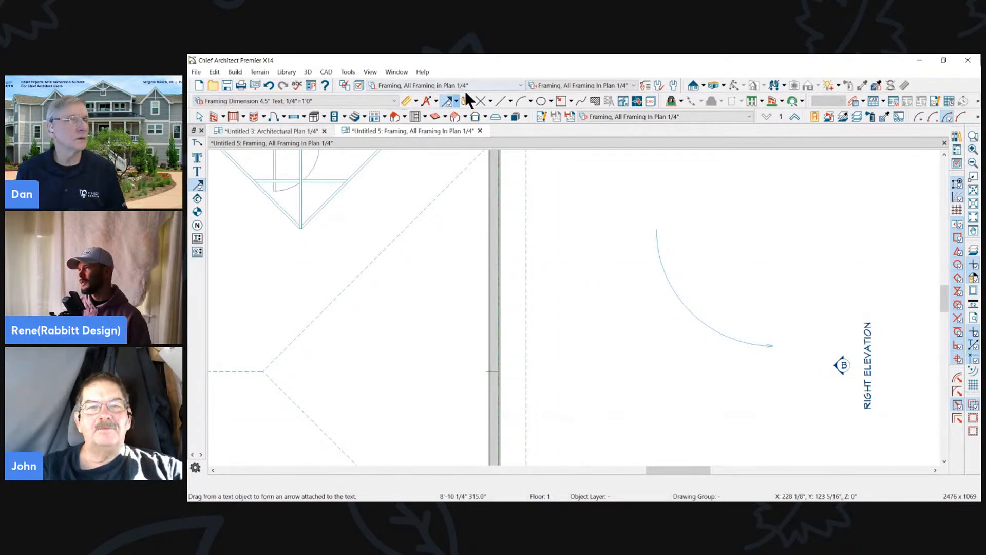
- Examine the CAD line and arc tool sets, including the Arc With Arrow tool
click(510, 101)
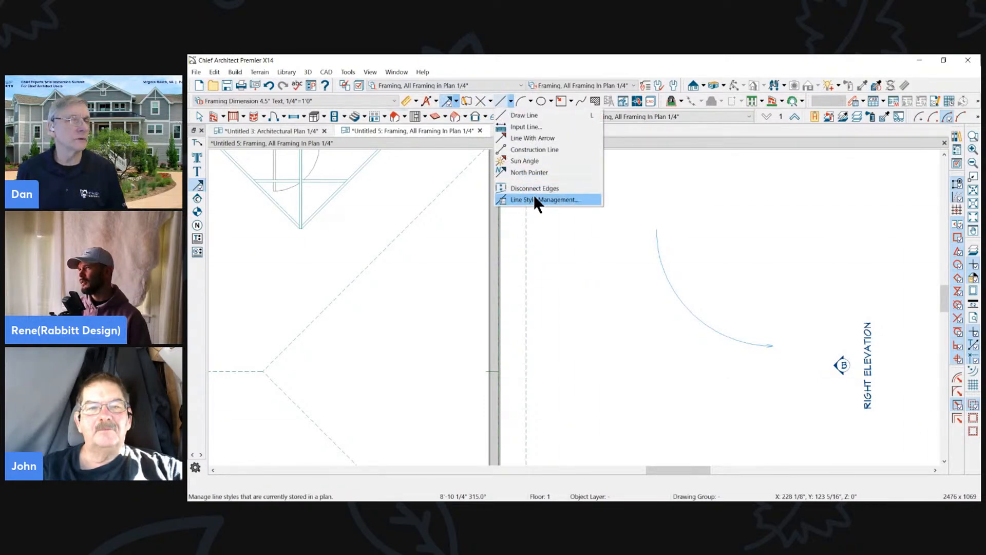
click(531, 98)
click(529, 100)
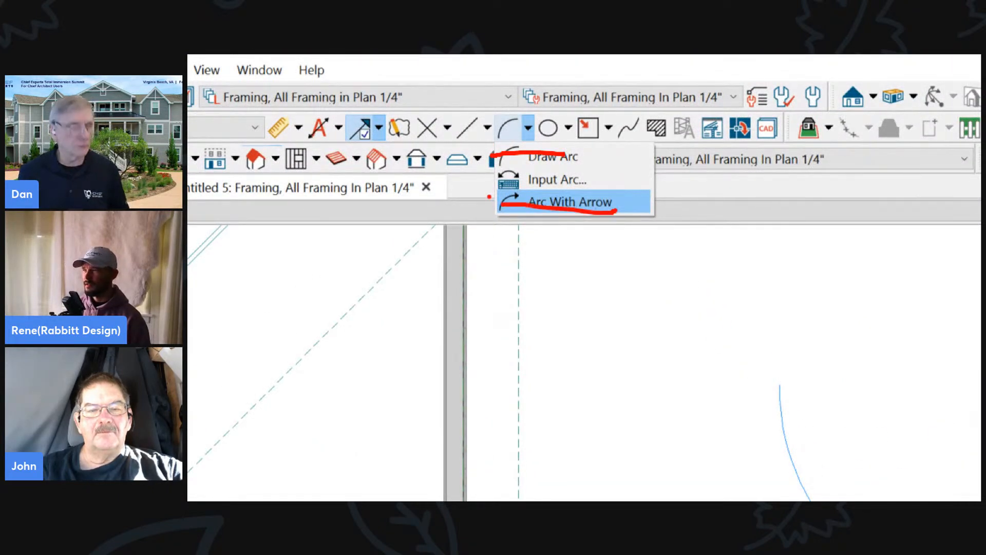
key(Escape)
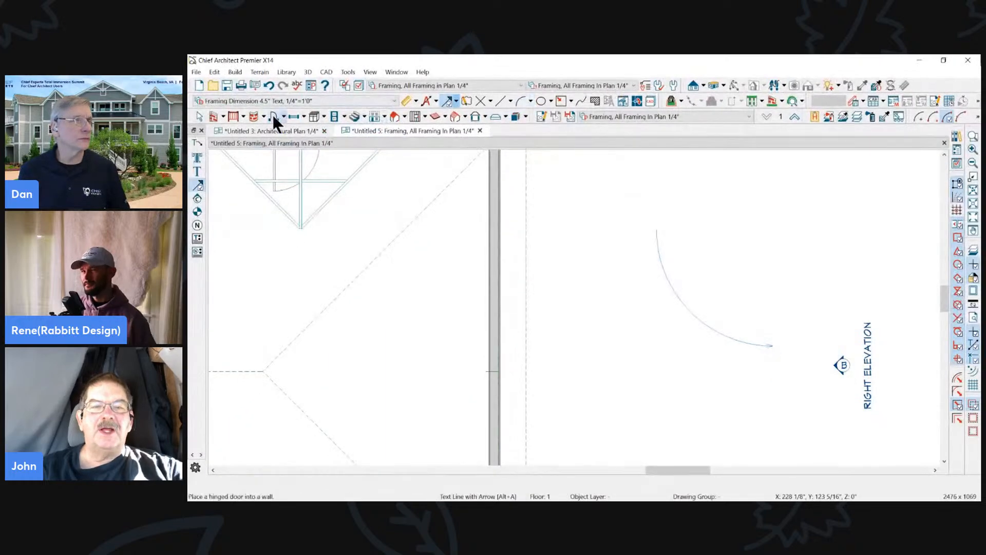
click(571, 99)
click(571, 99)
- Draw an Arc With Arrow spanning about 16' above the curved arrow, and delete it
click(532, 100)
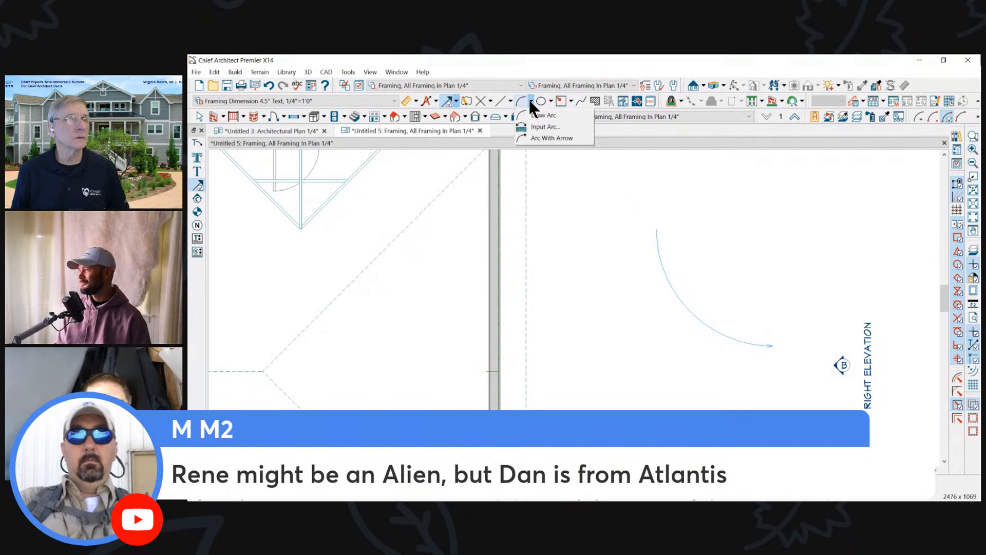
click(526, 134)
drag(565, 201, 826, 345)
scroll(860, 236, down, 2)
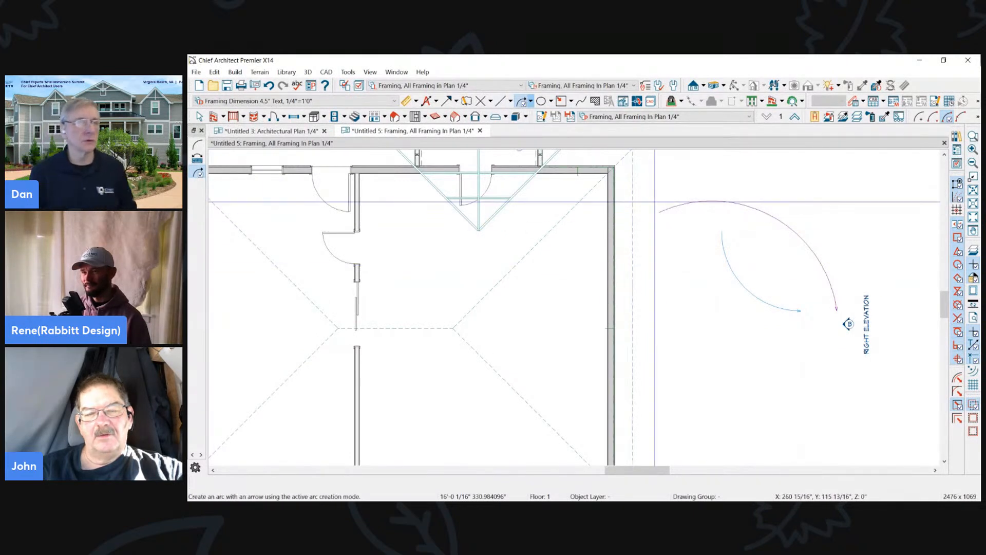
click(660, 212)
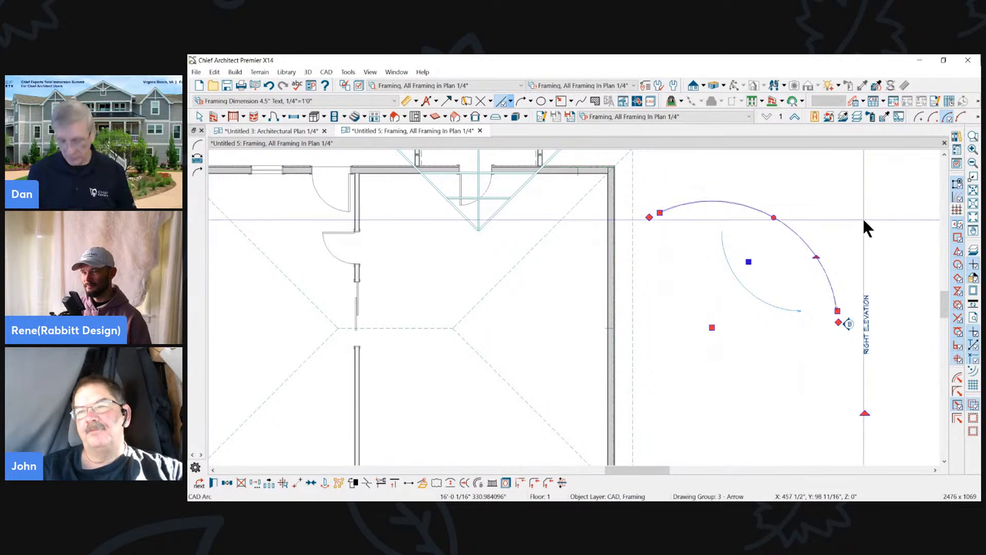
key(Delete)
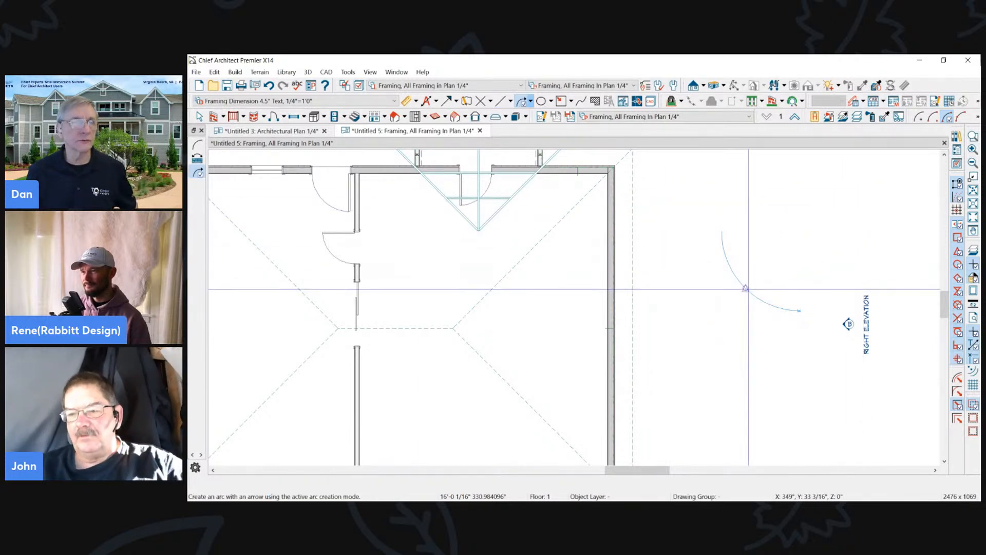
- Draw a horizontal Text Line with Arrow about 10'-9" long above the curved arrow, deleting the kinked first attempt
click(448, 100)
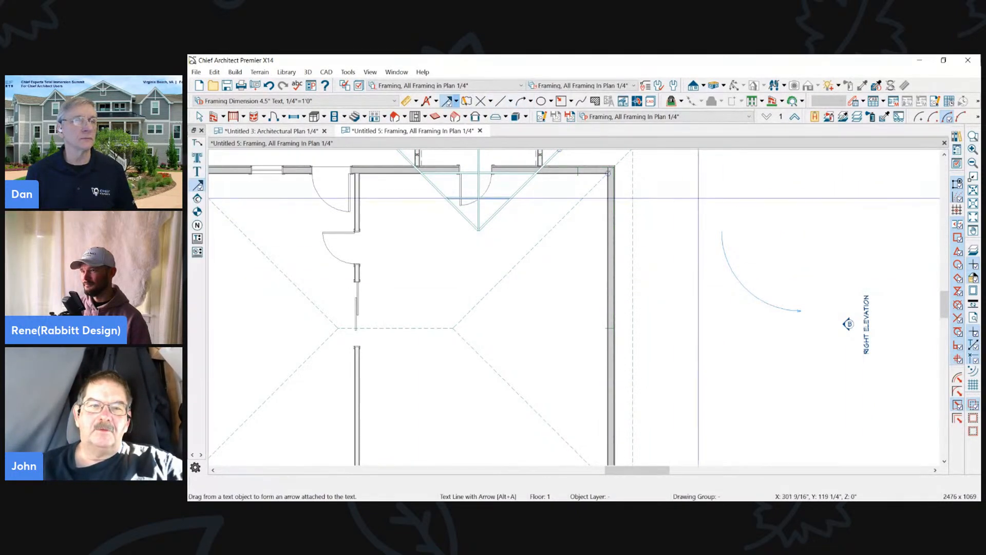
right_click(816, 203)
click(813, 201)
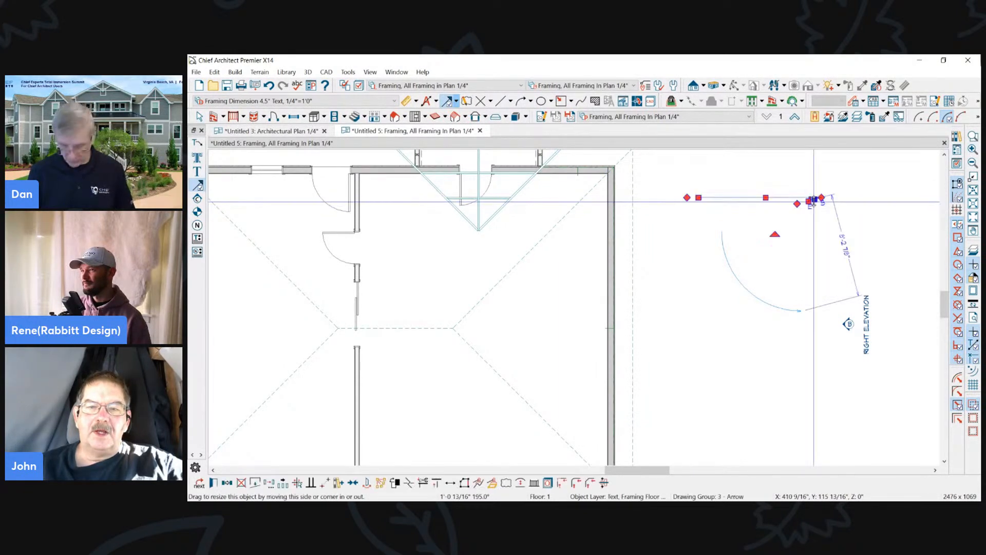
key(Delete)
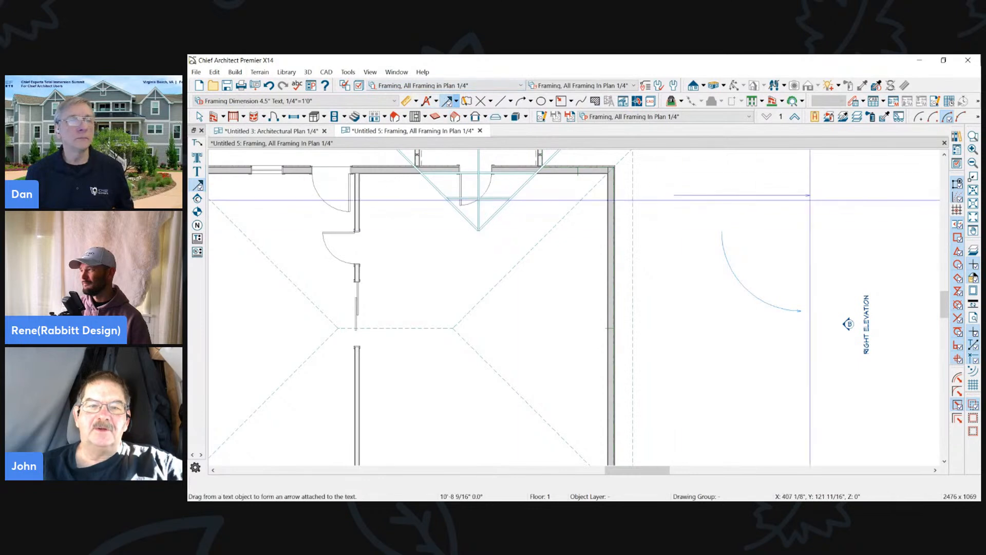
- Convert the horizontal arrow line to an arc and increase its bulge into a wide upward curve
key(ctrl+z)
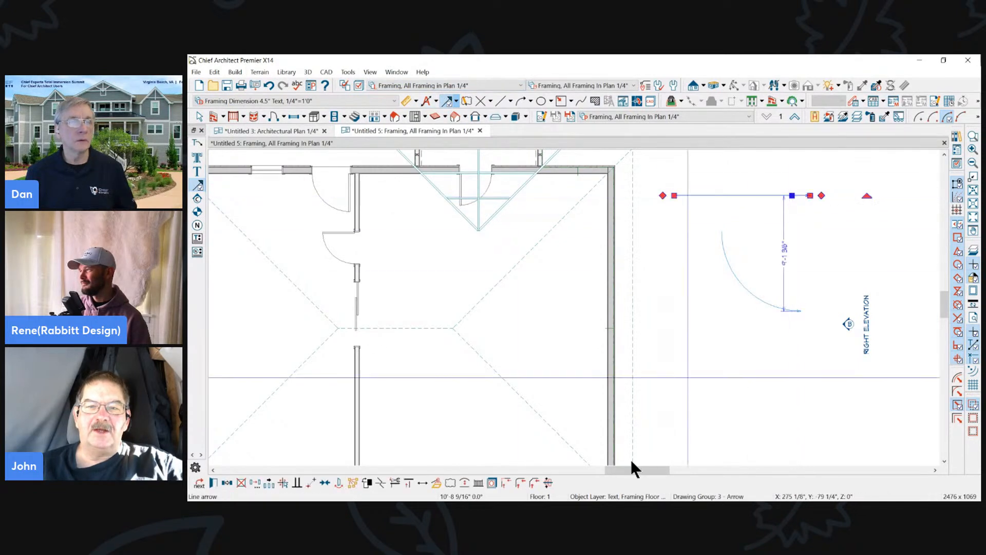
click(461, 479)
scroll(775, 186, up, 2)
drag(784, 190, 810, 168)
scroll(774, 328, down, 2)
scroll(779, 244, up, 2)
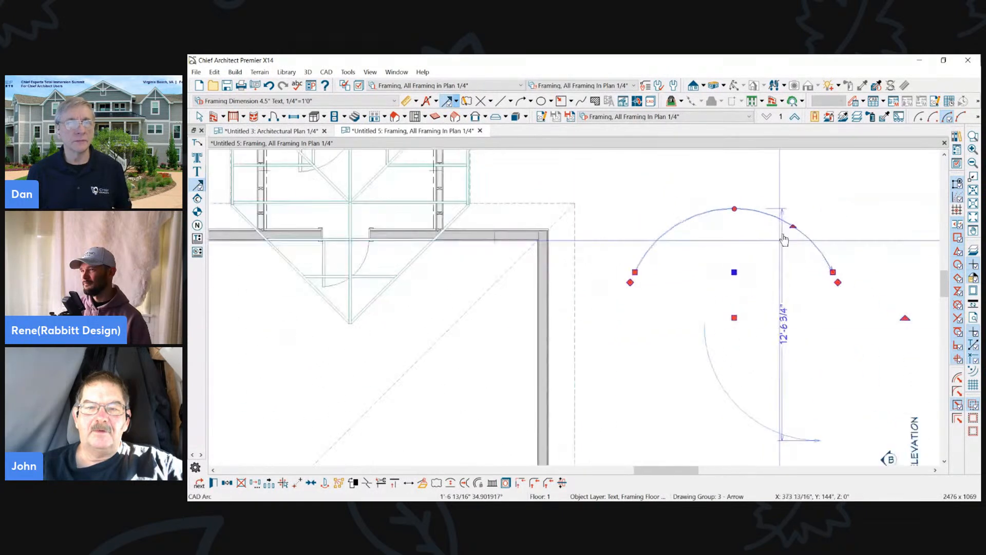
click(797, 207)
scroll(756, 192, down, 1)
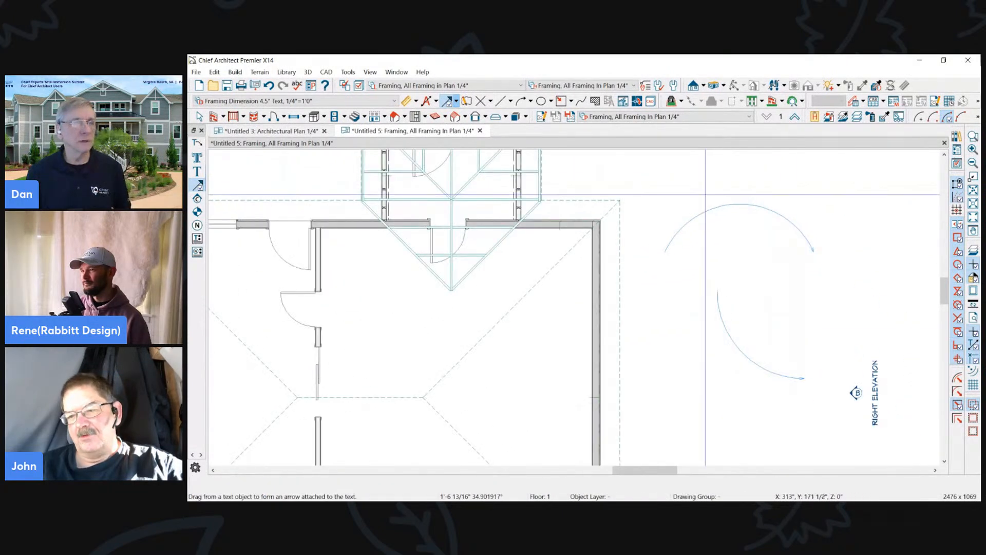
scroll(668, 255, down, 1)
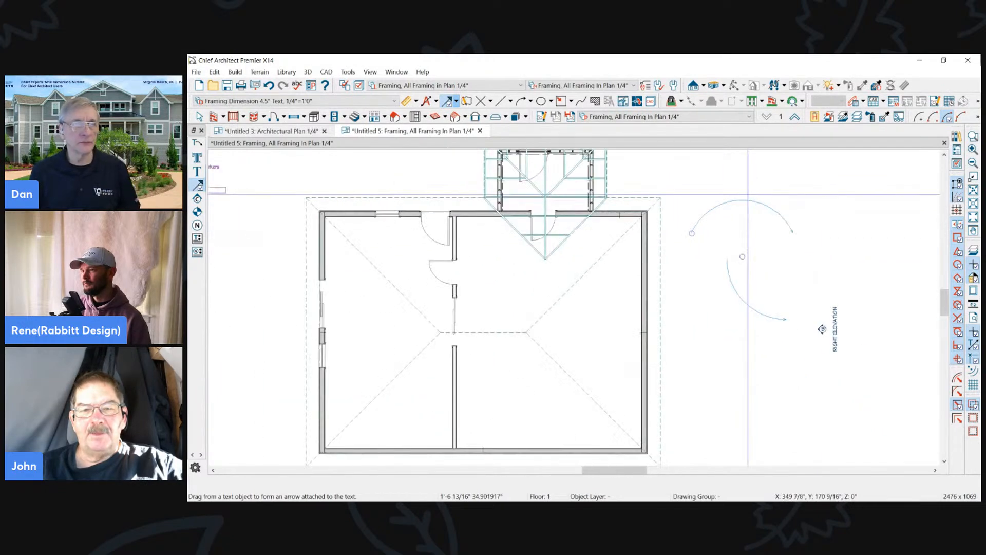
- Convert the house's straight exterior wall facing the Right Elevation marker into a curved wall
click(643, 275)
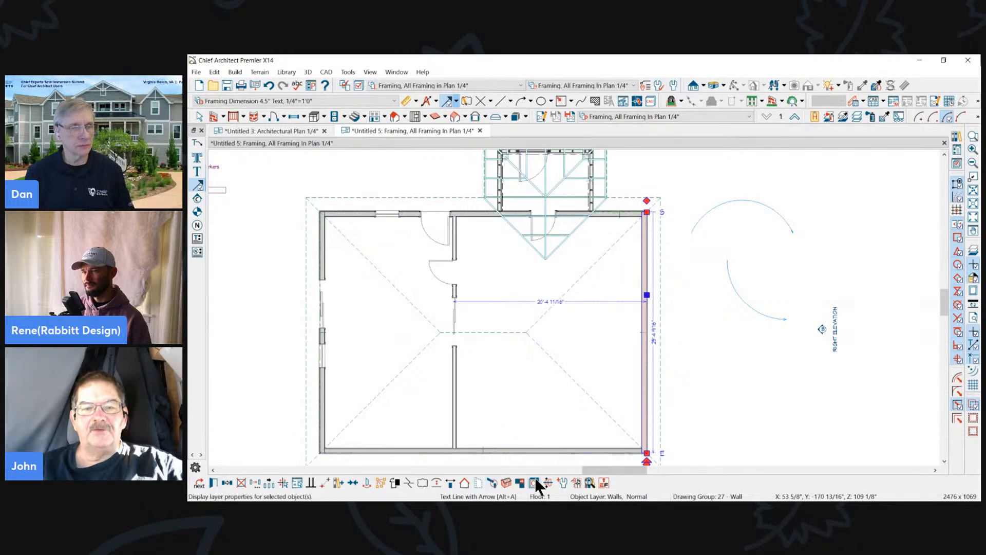
click(435, 479)
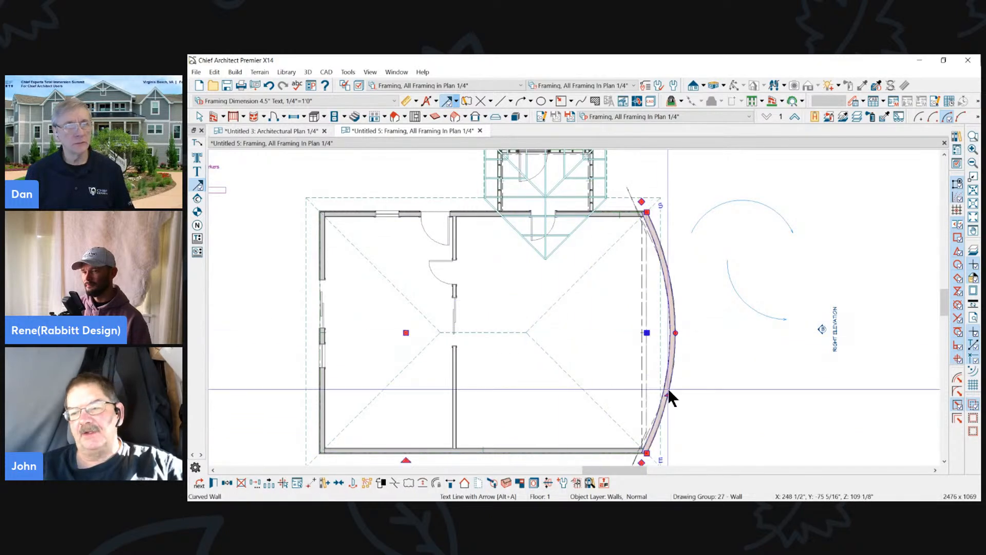
- Try to bulge the curved exterior wall further outward, and undo the change
drag(668, 393, 746, 390)
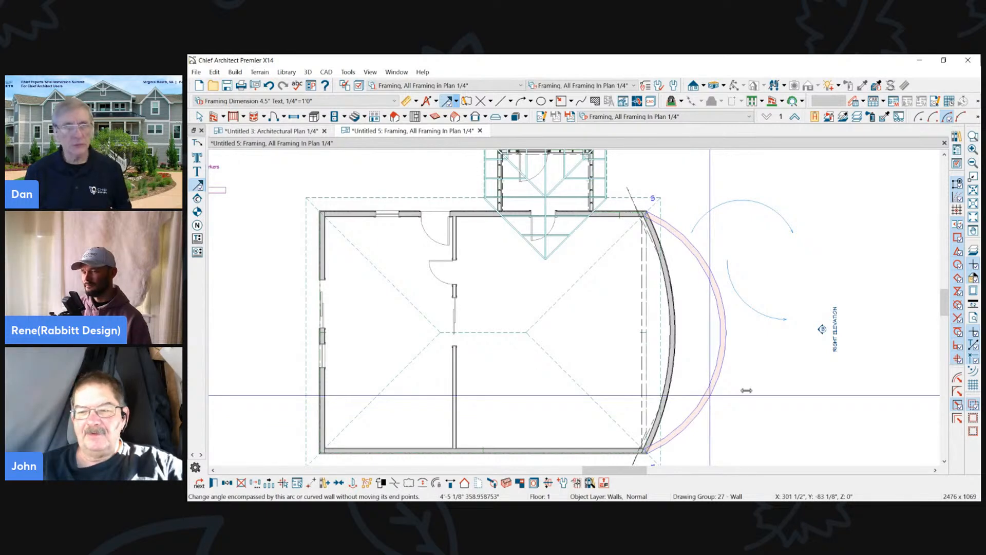
drag(746, 391, 747, 390)
key(Escape)
scroll(827, 231, down, 1)
key(ctrl+z)
scroll(745, 254, up, 2)
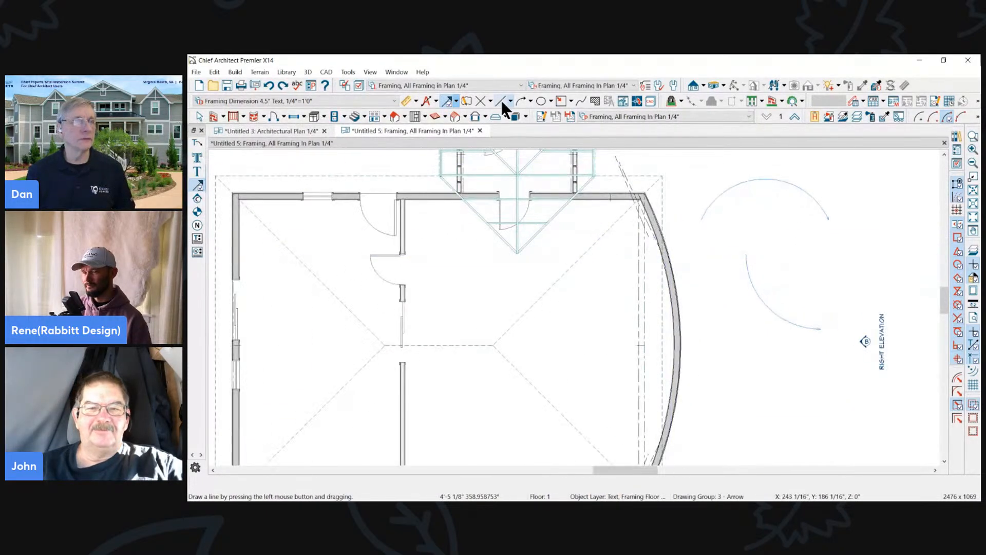
- Draw a curved Text Line with Arrow spanning about 7'-3" between the curved wall and the existing lower arrow
click(530, 100)
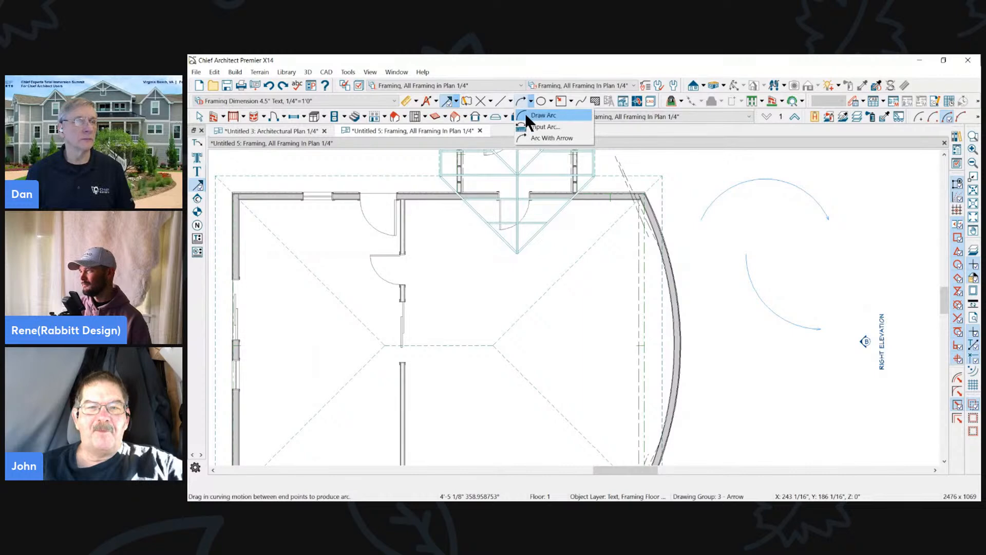
click(511, 101)
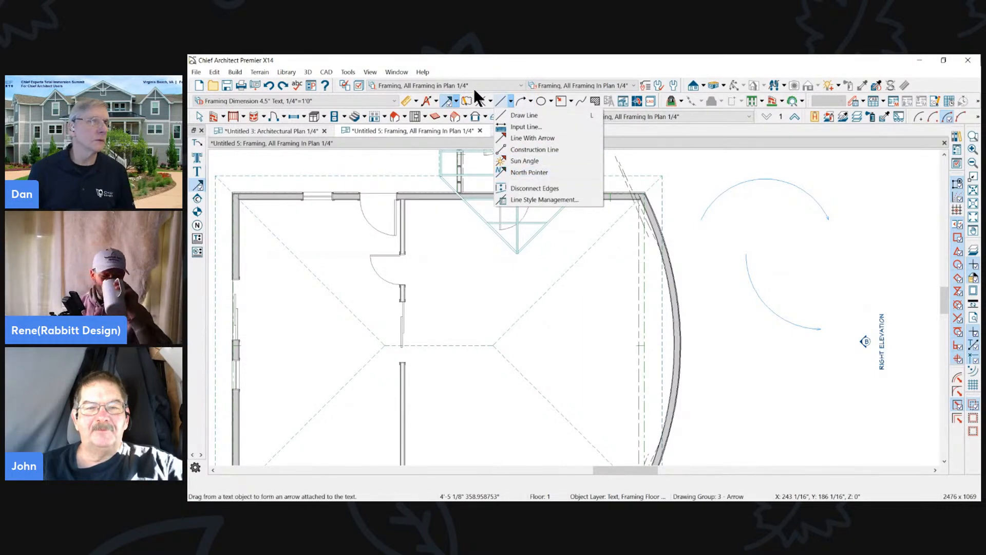
click(447, 102)
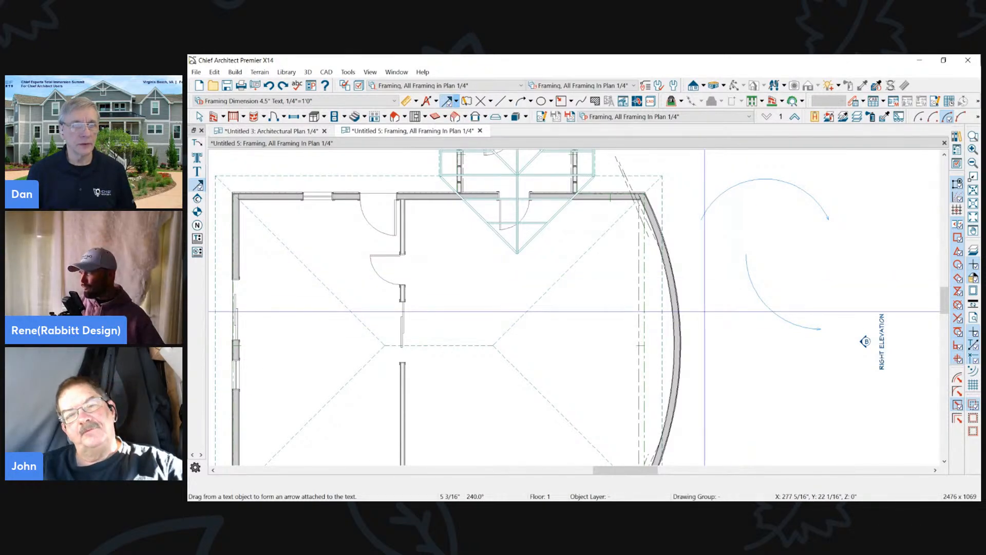
scroll(740, 394, up, 3)
mouse_move(725, 219)
mouse_down()
mouse_move(830, 394)
mouse_move(845, 381)
mouse_move(780, 403)
mouse_move(579, 348)
mouse_move(845, 303)
mouse_move(618, 356)
mouse_move(762, 401)
mouse_move(876, 351)
mouse_up()
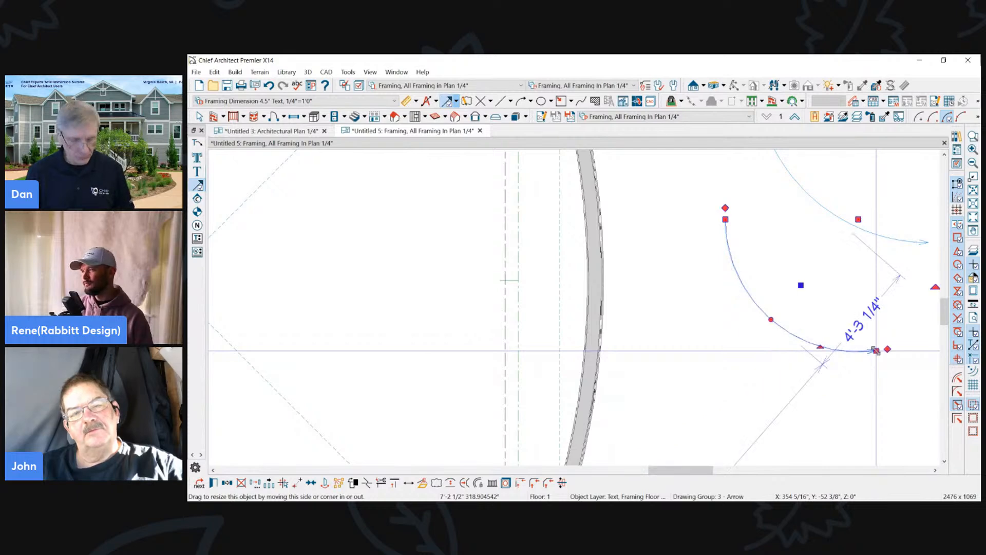
- Break the new curved arrow at its midpoint and pull its arrow end around to form an S-shaped curve
key(3)
click(773, 320)
click(875, 347)
click(869, 351)
click(869, 351)
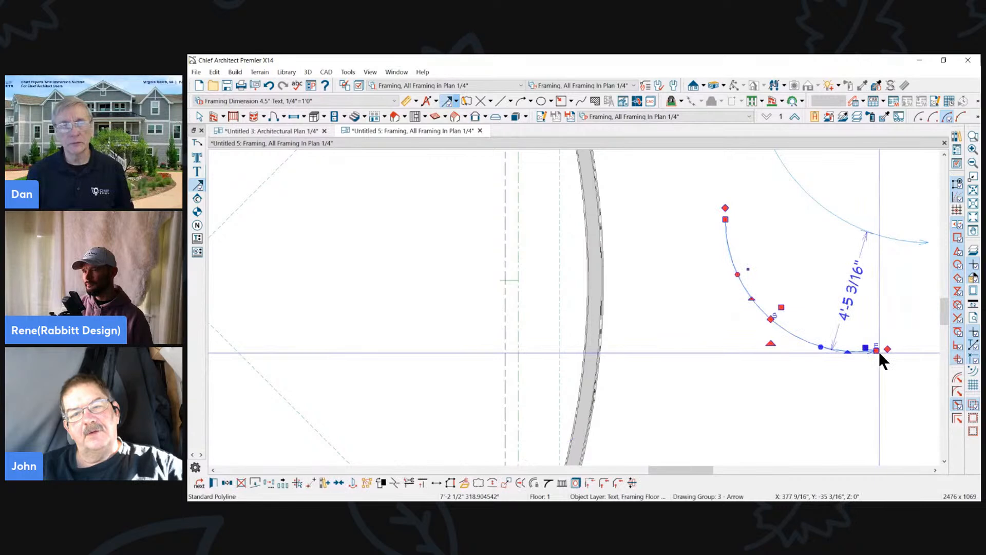
drag(880, 351, 804, 433)
scroll(873, 272, down, 2)
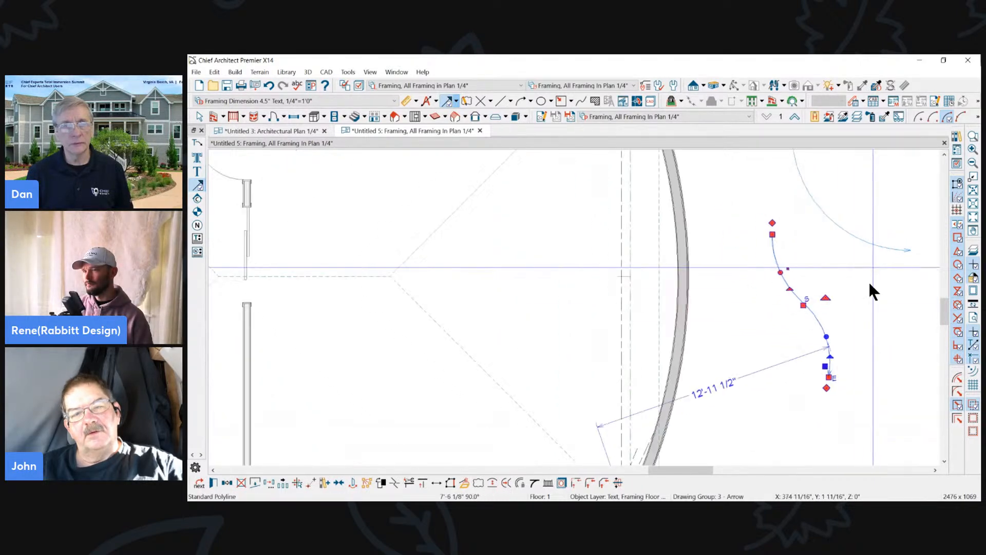
- Delete the three curved arrows between the curved exterior wall and the Right Elevation marker
scroll(873, 268, down, 1)
key(space)
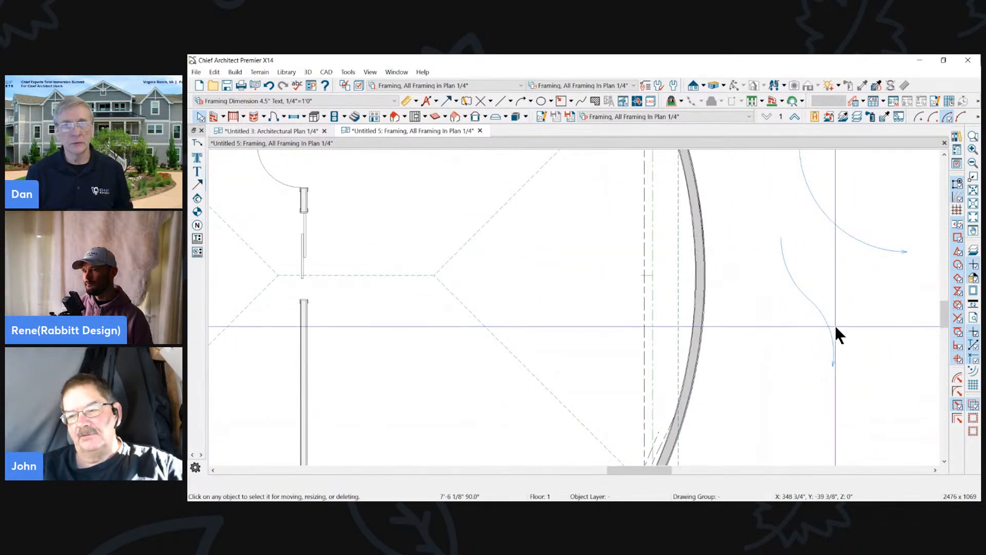
scroll(776, 349, down, 2)
drag(760, 199, 818, 353)
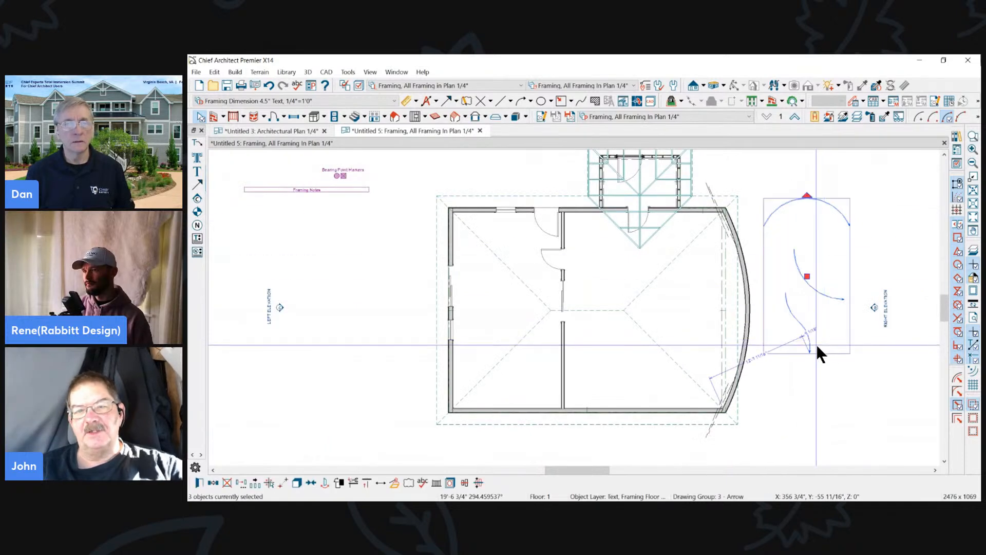
key(Delete)
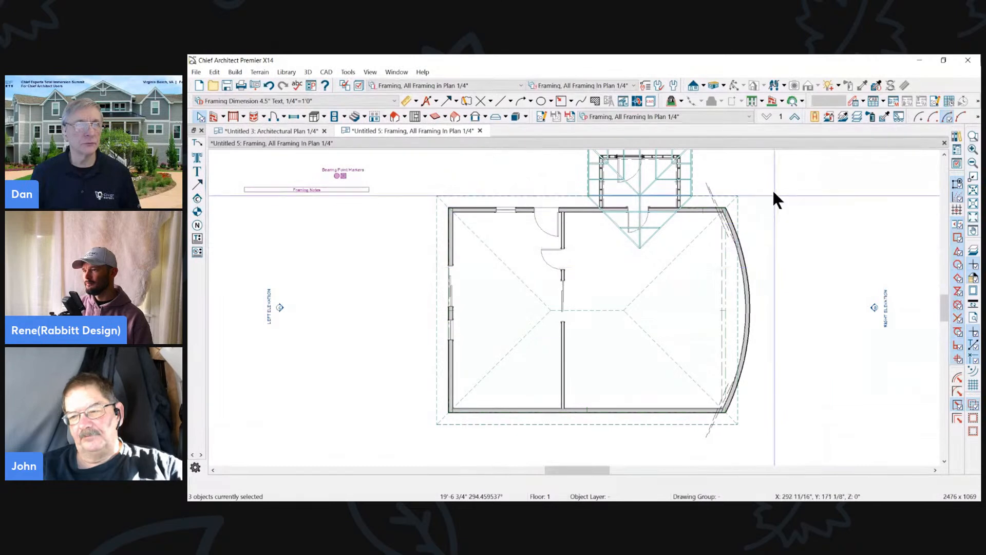
scroll(774, 197, up, 4)
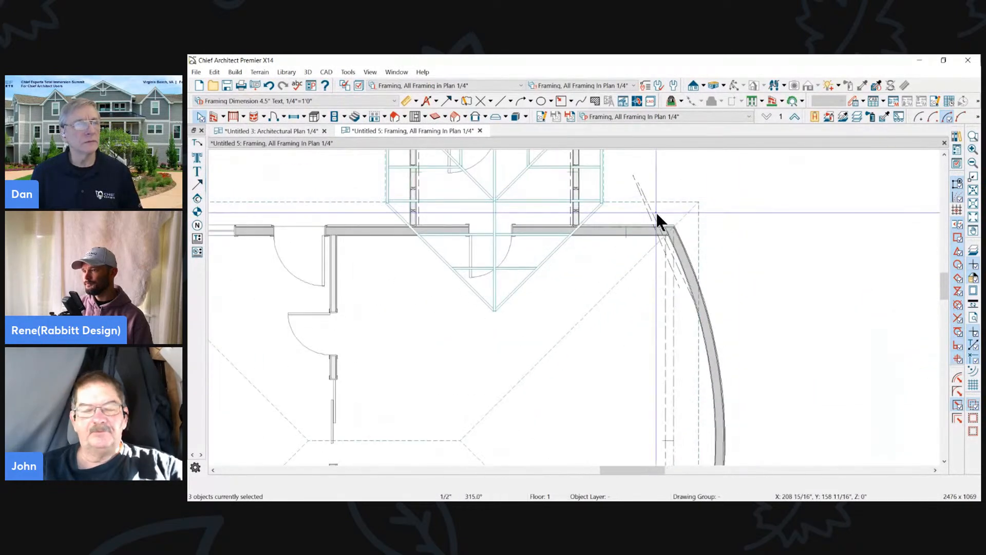
click(651, 225)
scroll(667, 212, down, 5)
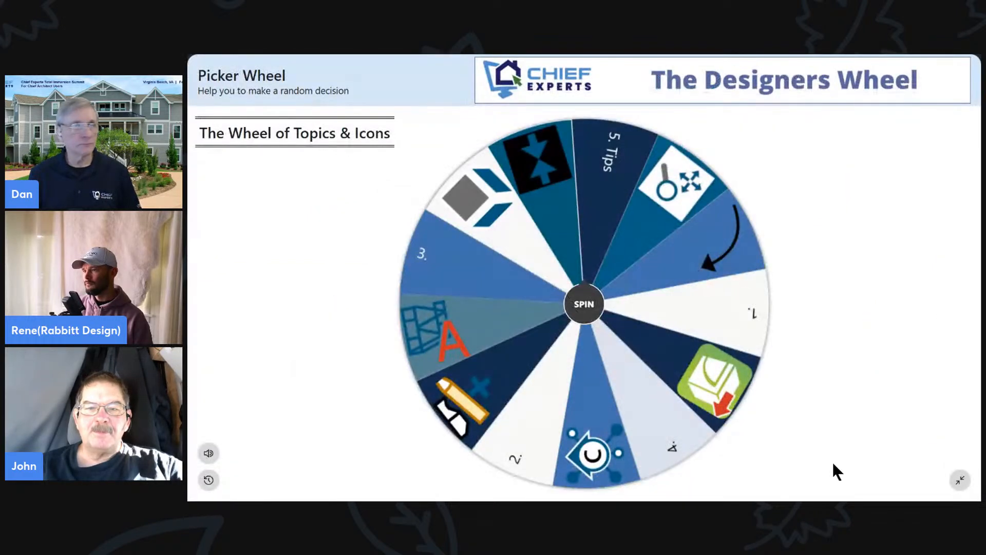
- Spin the Picker Wheel for a new topic, hide the chosen green box icon, and spin again
click(599, 307)
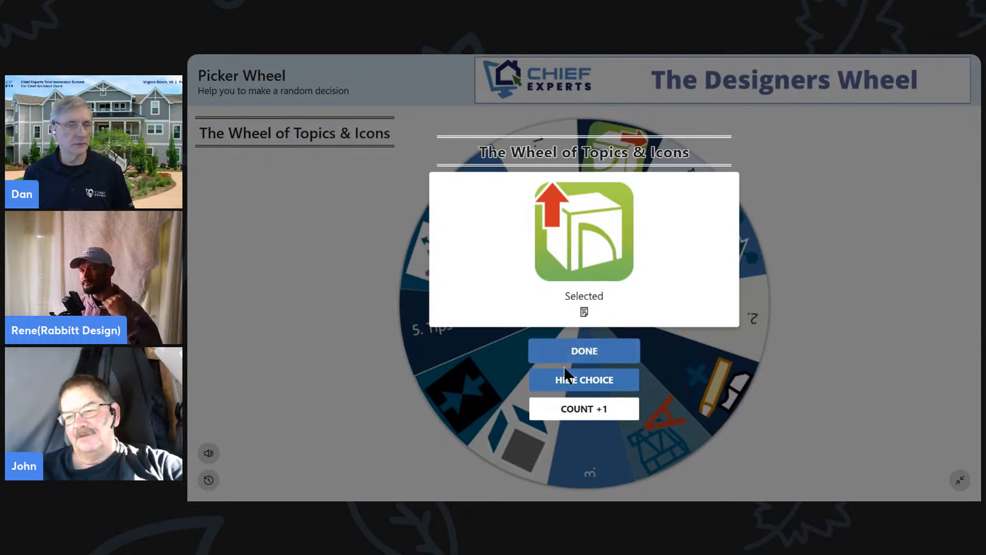
click(584, 380)
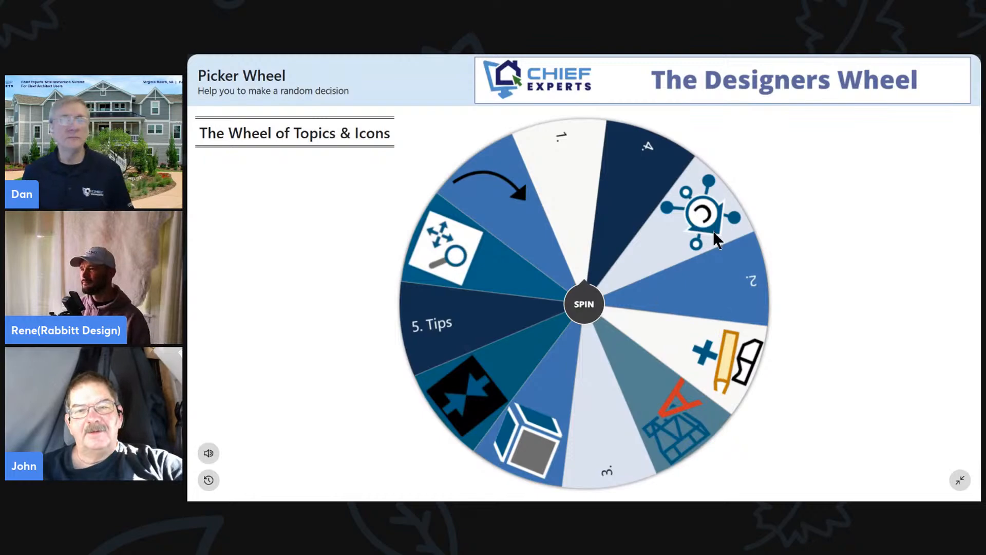
click(572, 321)
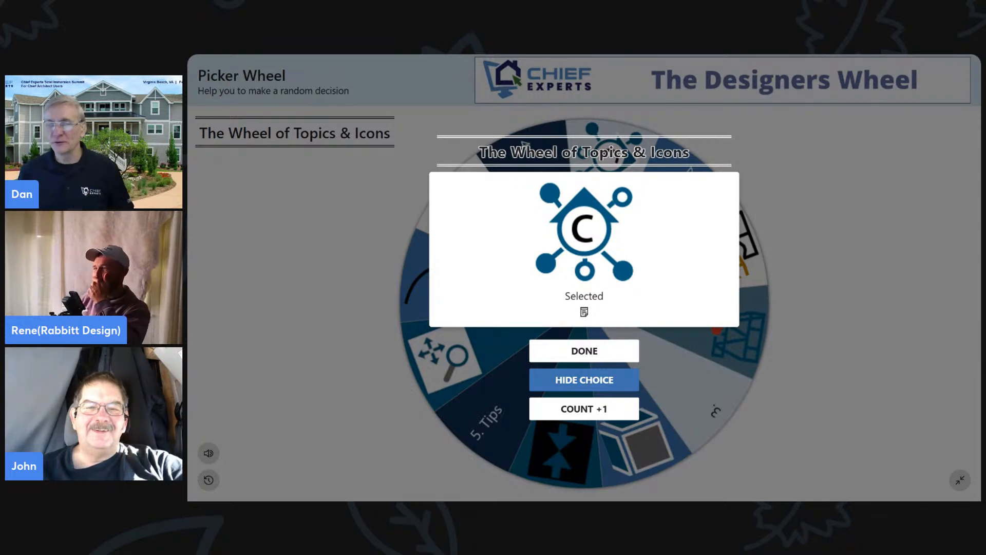
- Switch to Chief Architect and open the most recent Main House 24x36 layout file dated 08-16-2022
key(alt+Tab)
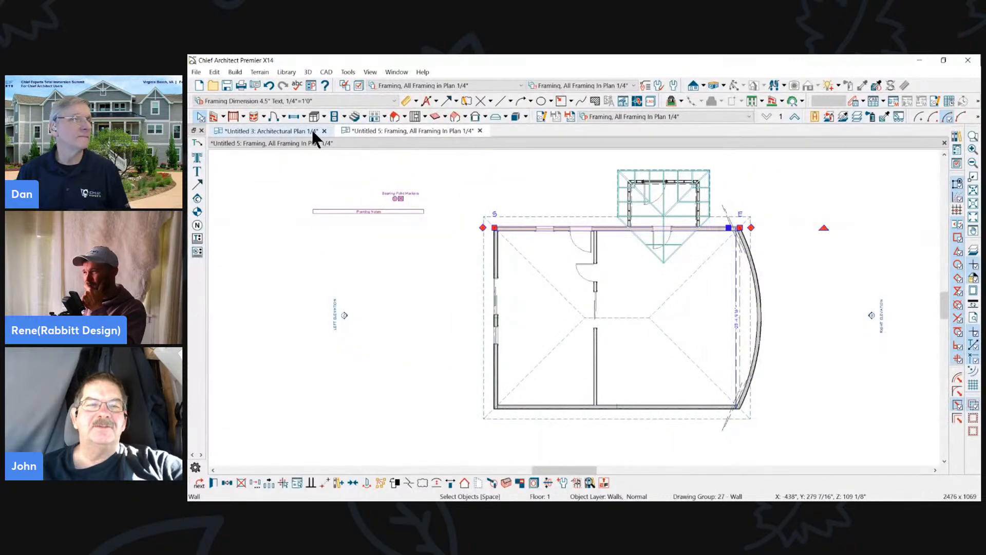
click(281, 131)
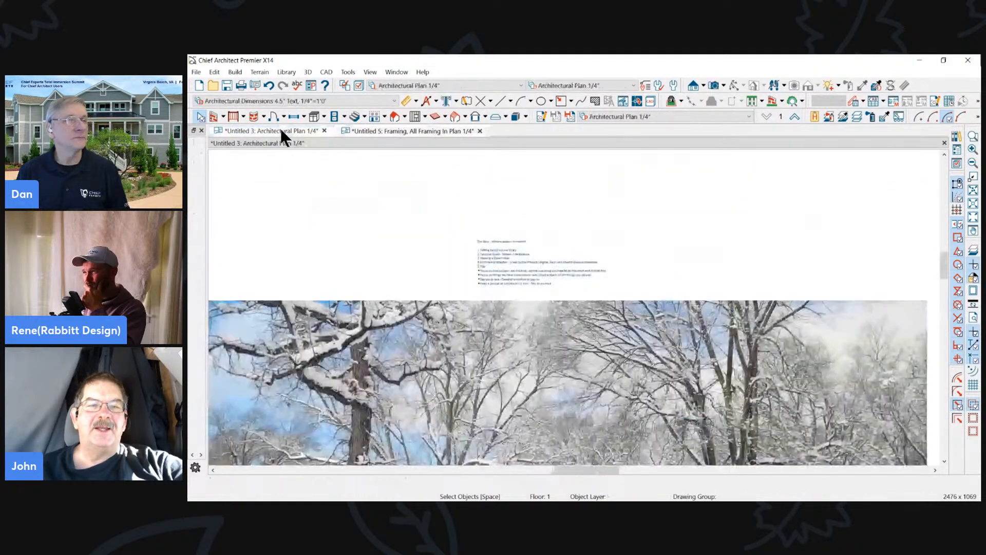
click(196, 72)
mouse_move(214, 128)
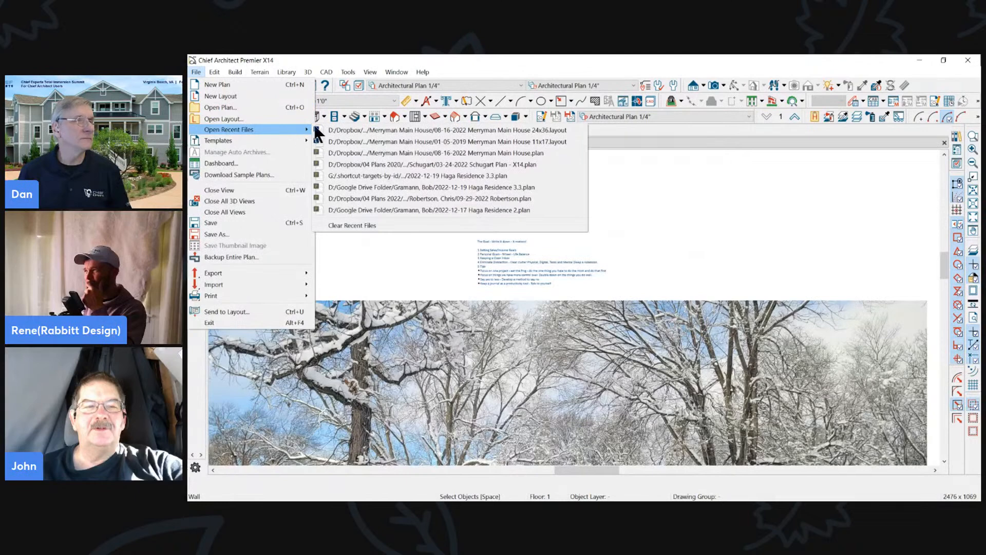
click(371, 130)
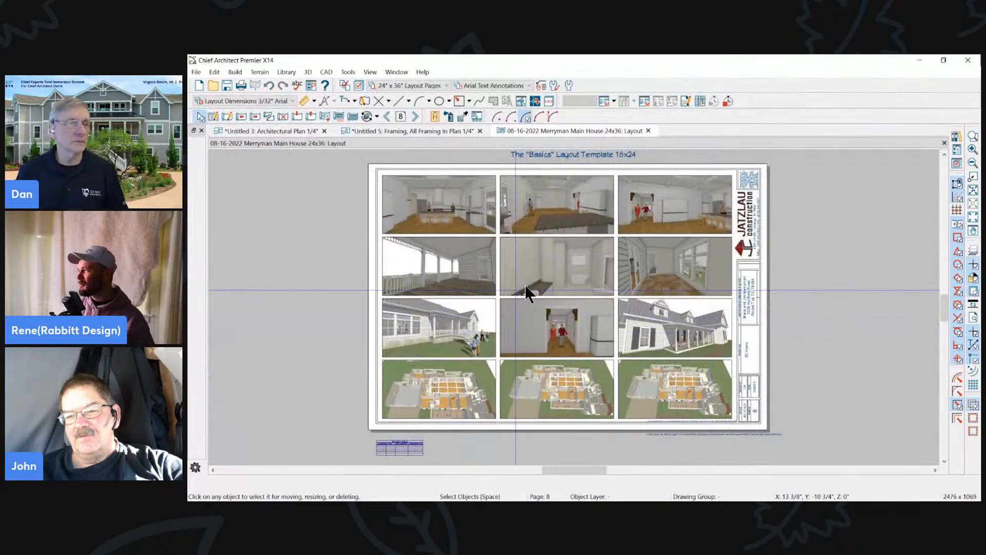
scroll(568, 332, up, 1)
click(568, 332)
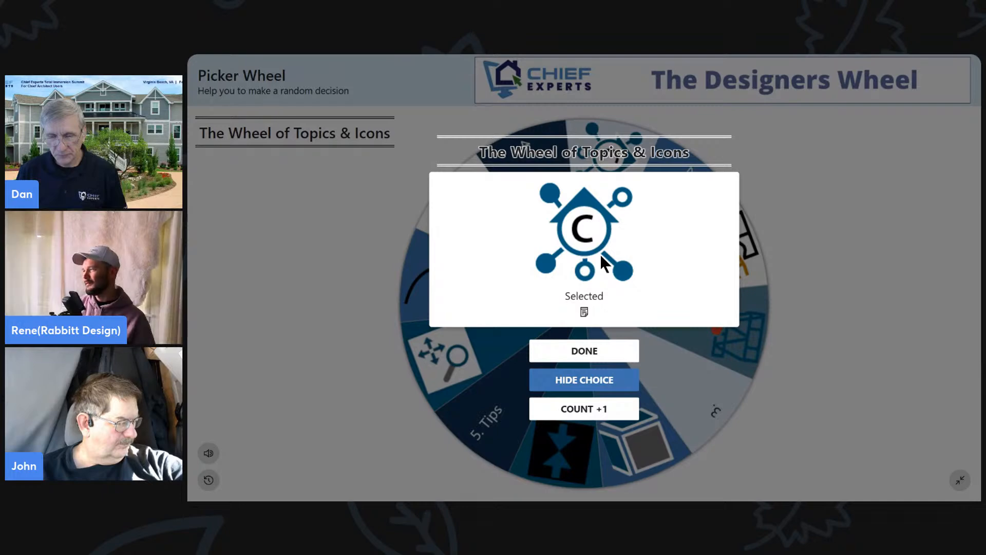
- Return to the Picker Wheel, hide the chosen camera callout symbol, and spin for another topic
click(594, 379)
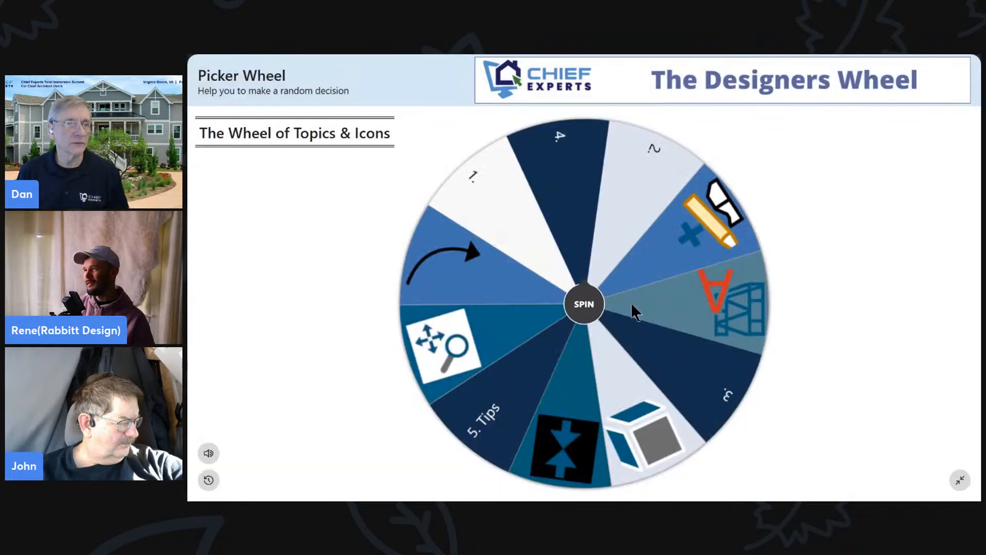
click(581, 305)
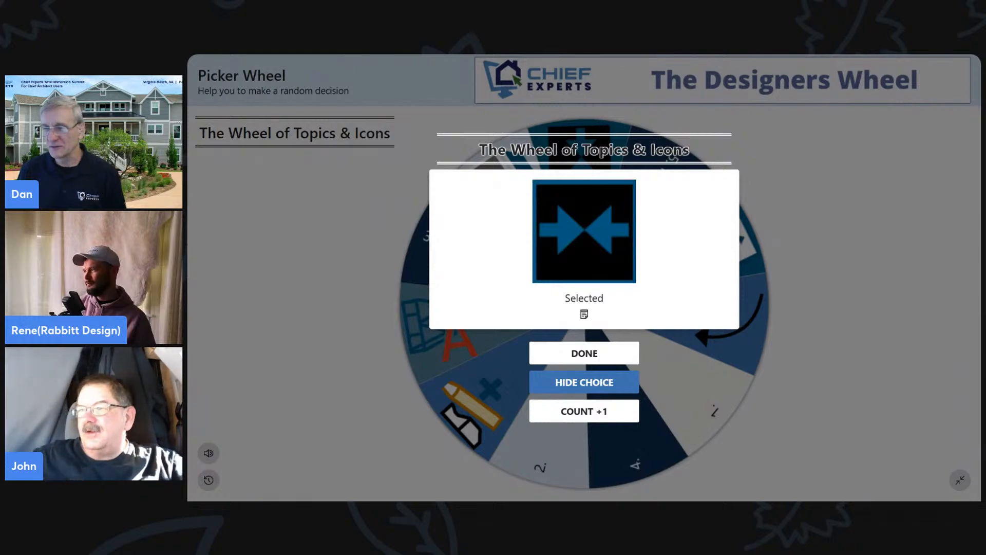
- Switch to Chief Architect and select the hallway camera view's layout box on page 8
key(alt+Tab)
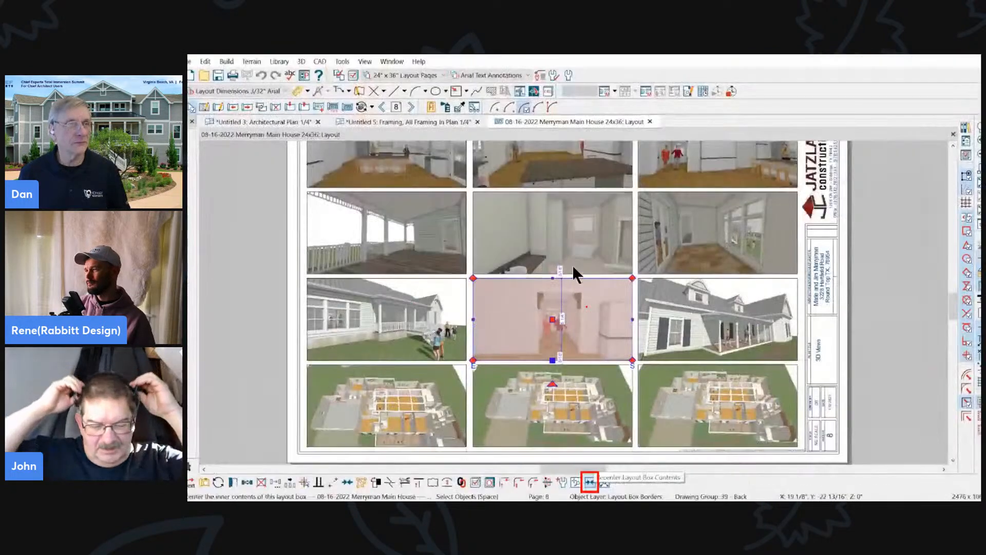
key(Escape)
click(541, 332)
scroll(551, 345, up, 1)
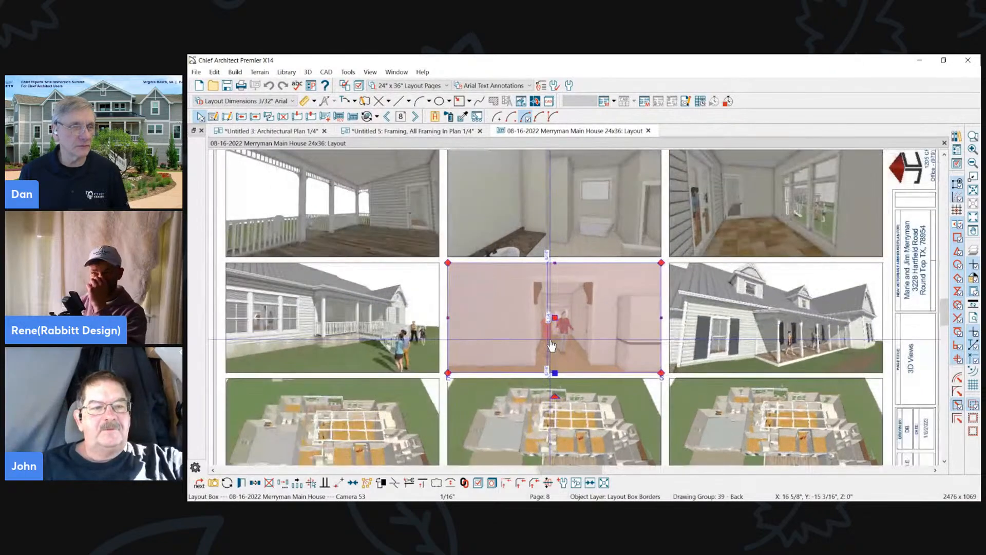
scroll(552, 324, up, 2)
scroll(639, 257, down, 2)
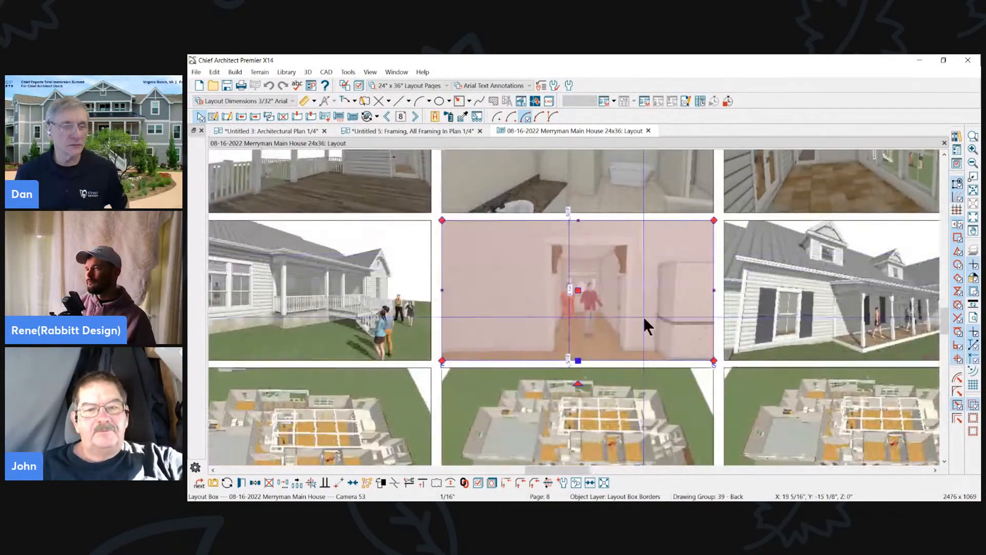
- Shrink the hallway view with Pan/Scale Layout Box and shift it into the lower-right corner of its box
scroll(642, 315, up, 1)
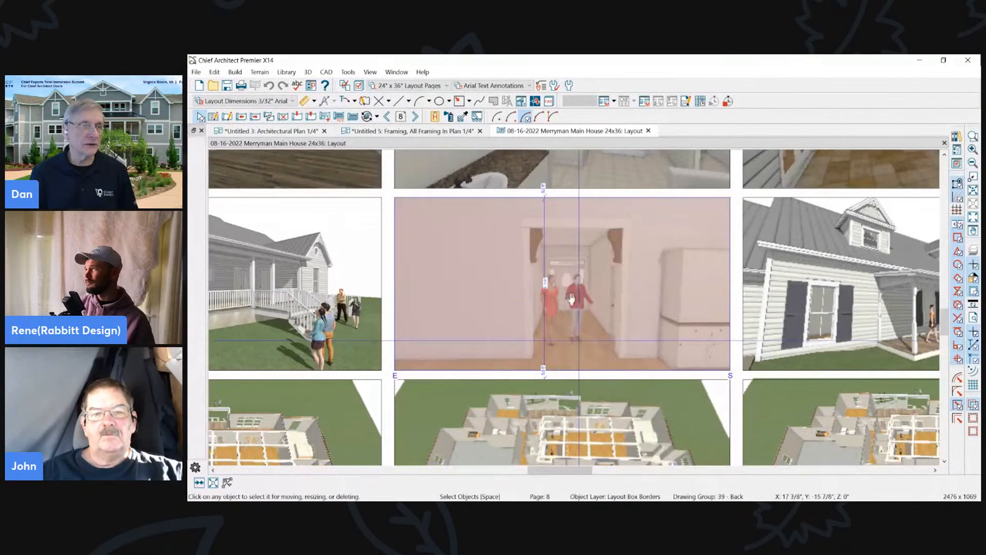
drag(577, 325, 461, 248)
drag(696, 306, 557, 264)
scroll(616, 286, down, 1)
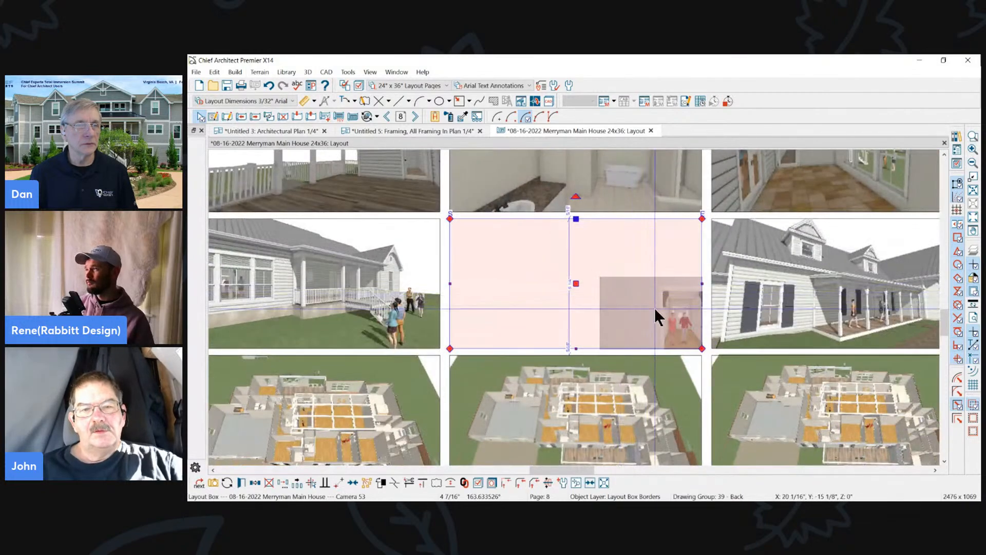
- Recenter the hallway view within its layout box and scale the contents to fit
click(590, 483)
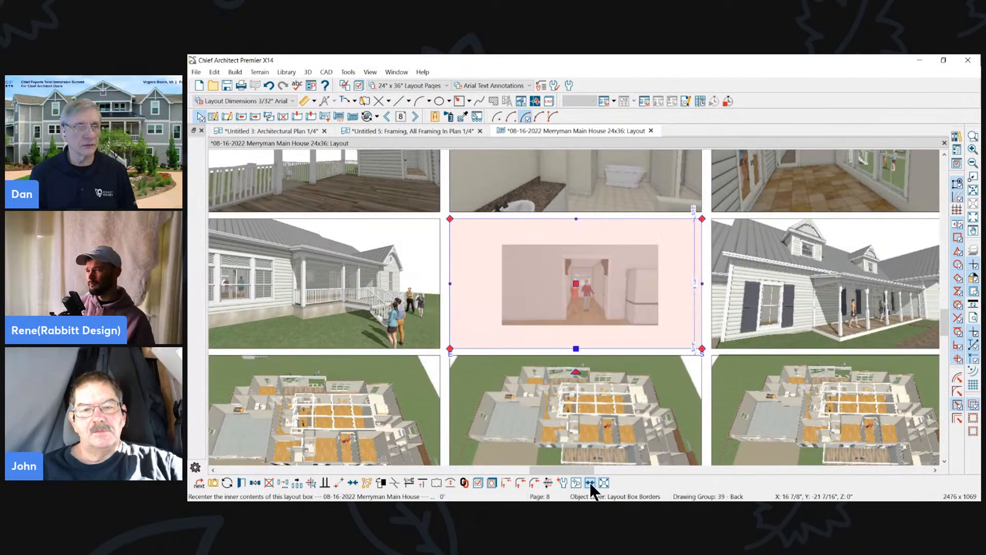
click(603, 481)
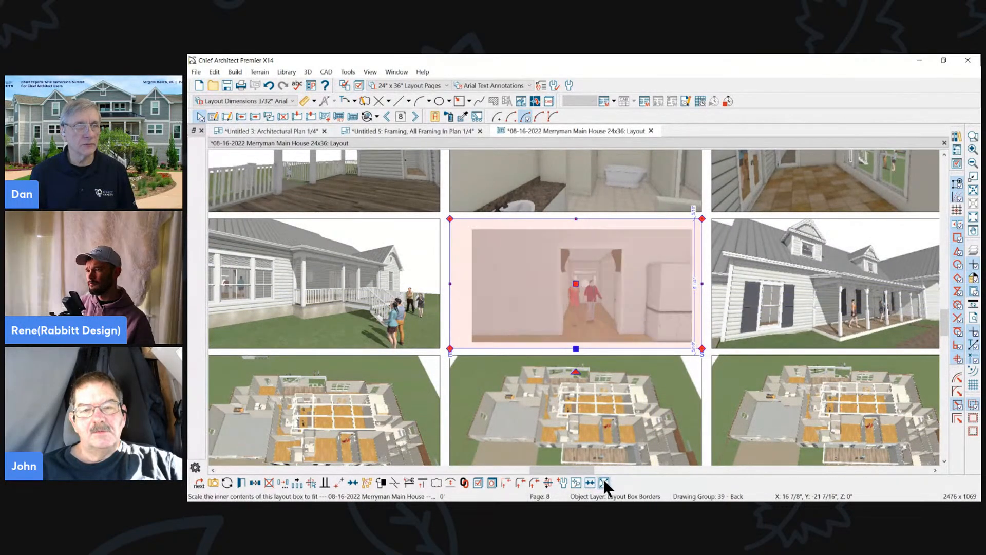
click(525, 255)
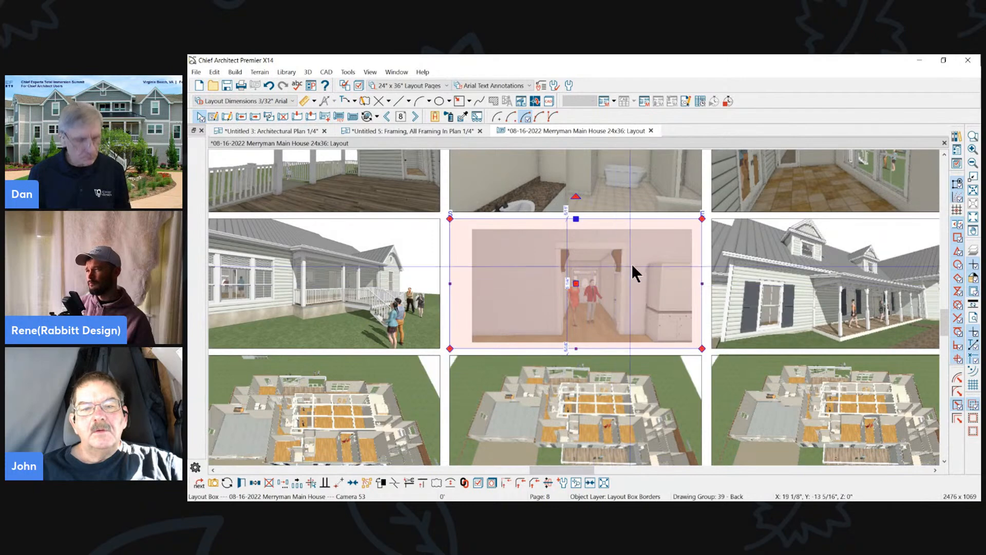
- Go to layout page 5 and select the first-floor plan's layout box
scroll(632, 267, down, 5)
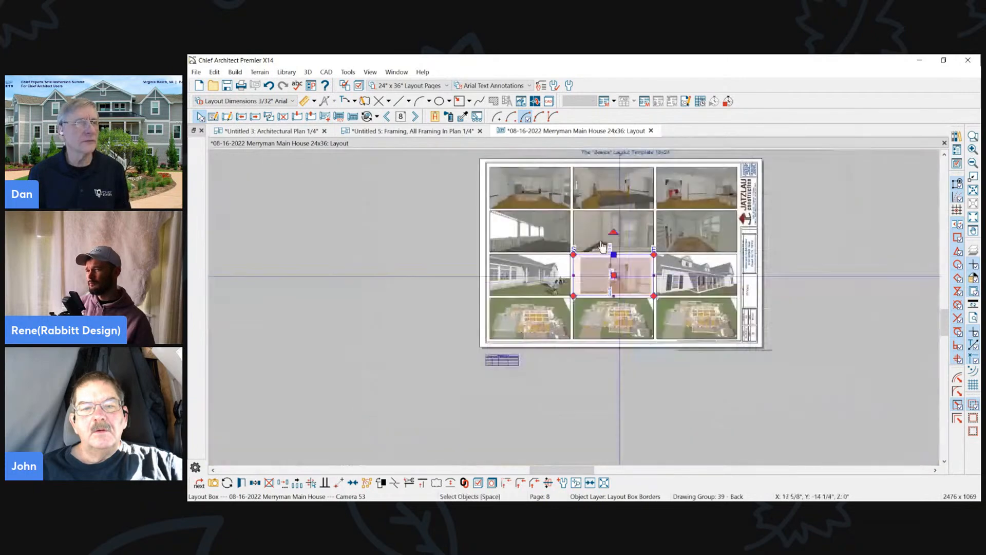
click(388, 117)
click(388, 117)
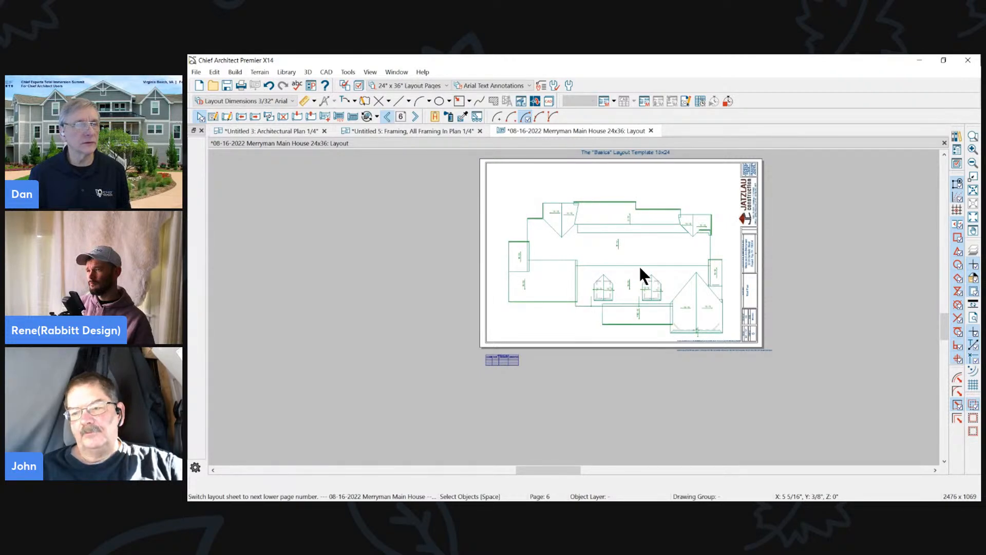
key(Page_Up)
click(638, 235)
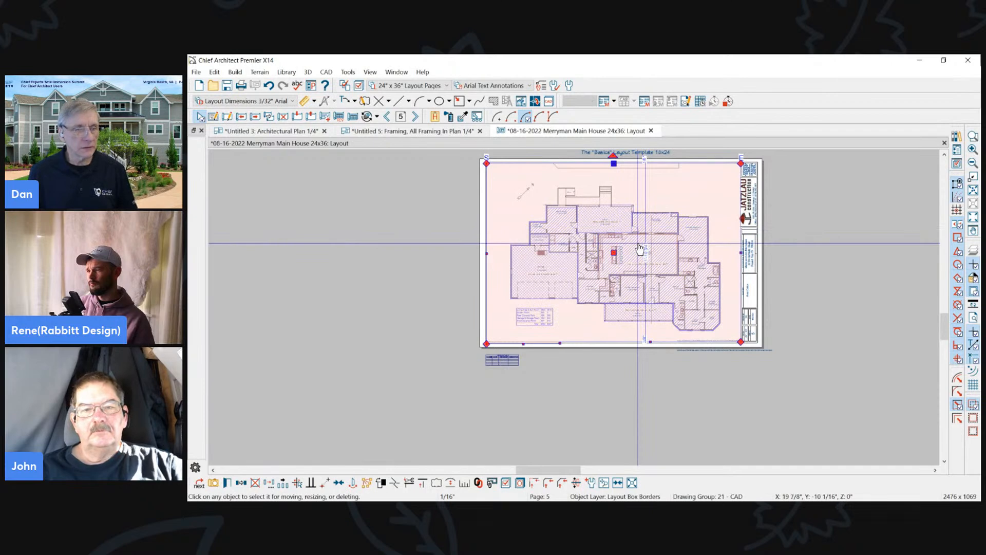
- Pan the first-floor plan sideways inside its layout box and return it to near the centre
drag(640, 249, 542, 239)
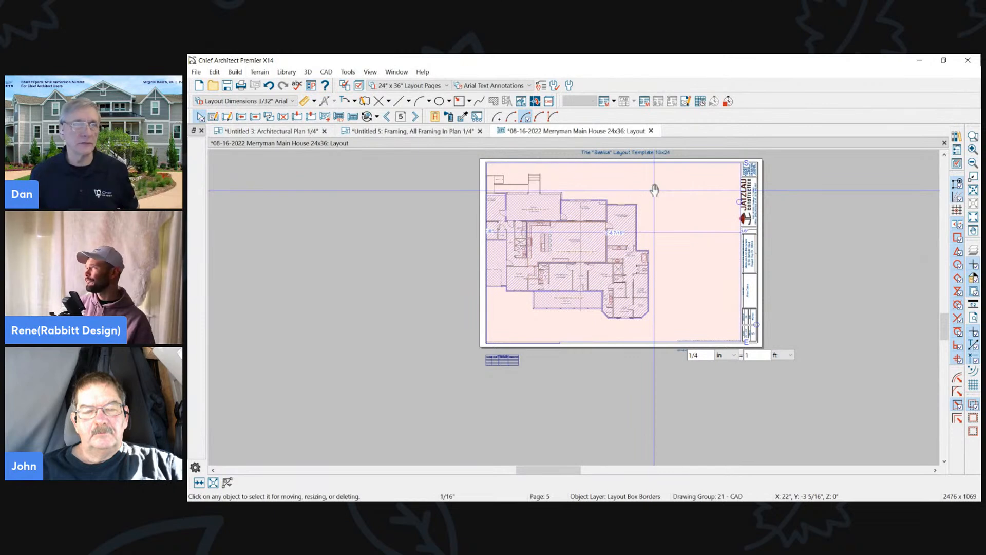
drag(549, 263, 631, 262)
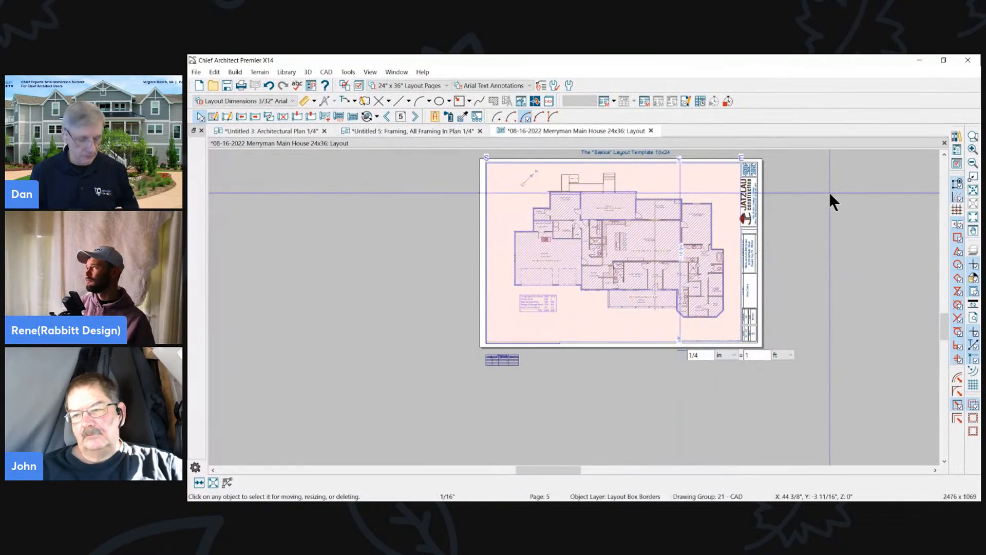
click(830, 193)
- Pan the first-floor plan to the far right edge of its layout box and reselect the box
right_click(670, 178)
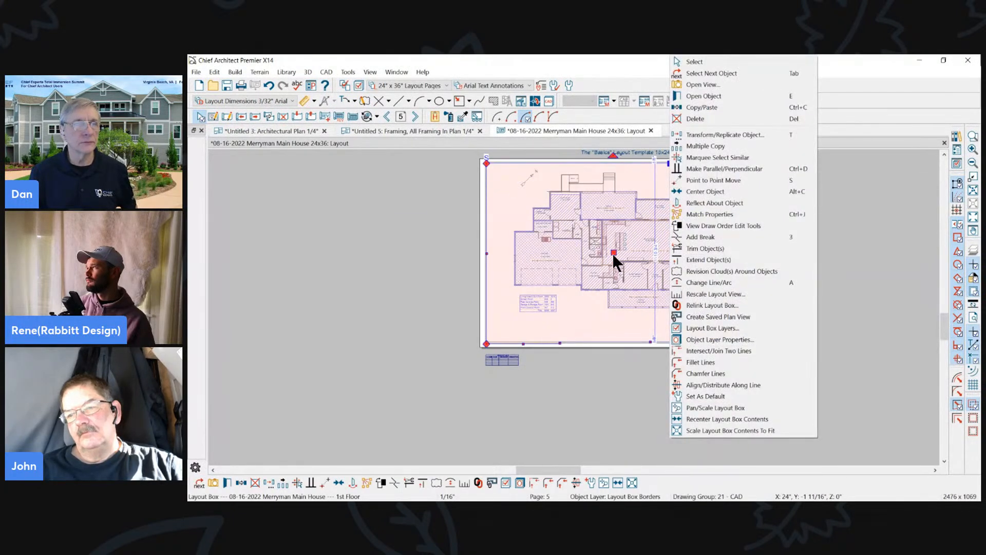
mouse_move(613, 252)
mouse_down()
mouse_move(480, 252)
mouse_move(620, 252)
mouse_up()
click(632, 482)
drag(761, 280, 761, 280)
click(677, 288)
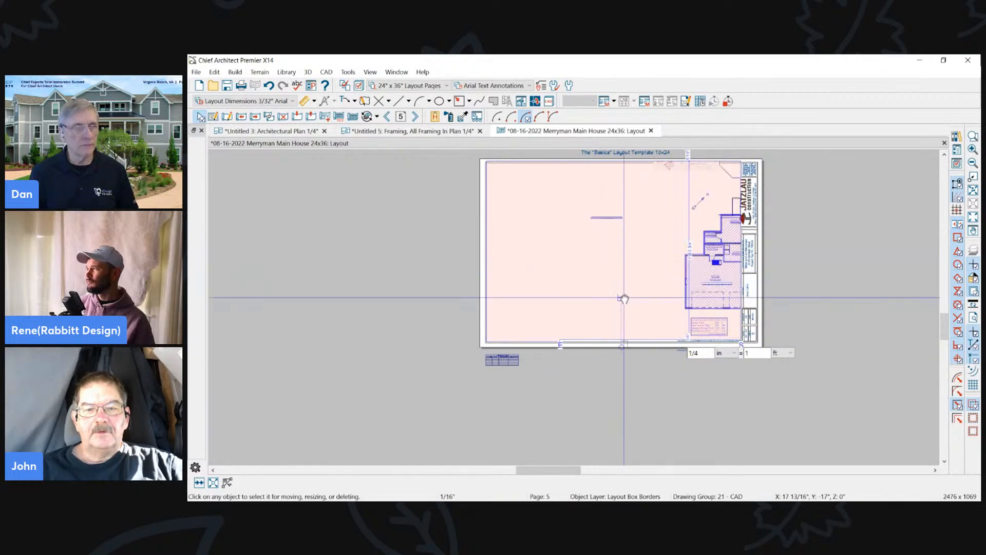
click(676, 232)
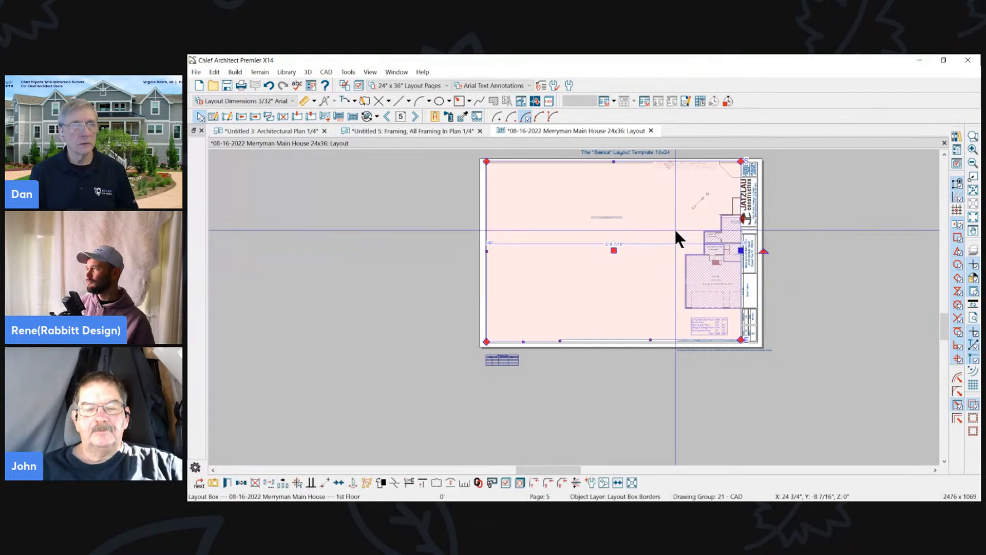
- Recenter the first-floor plan's layout box contents and scale them to fit the box
click(618, 483)
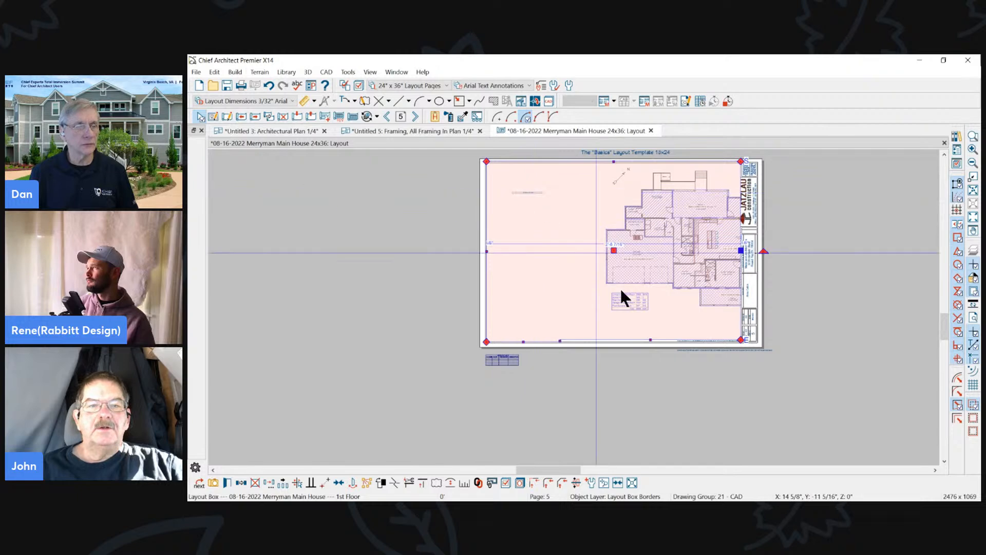
click(632, 482)
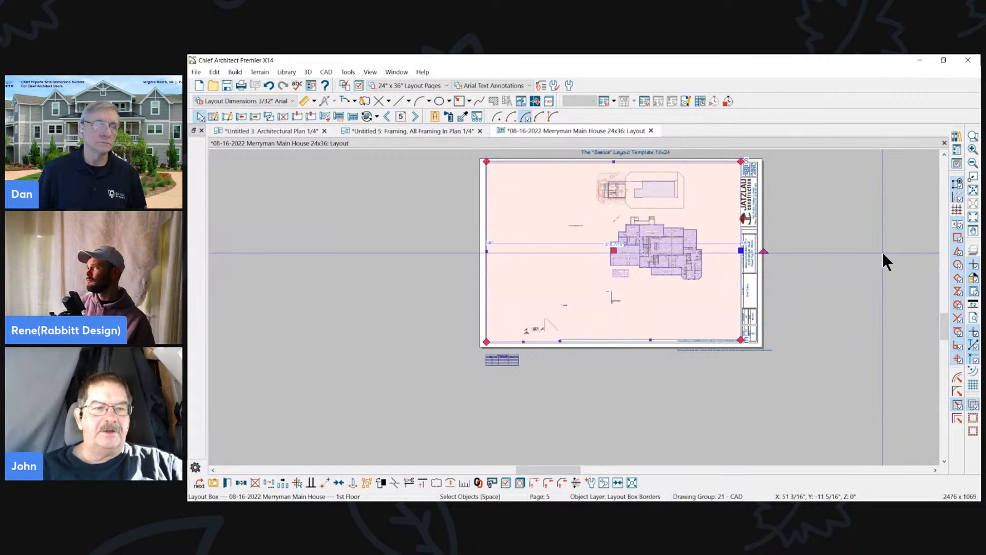
- Open the 1st Floor plan view linked to the layout box on page 5
click(670, 216)
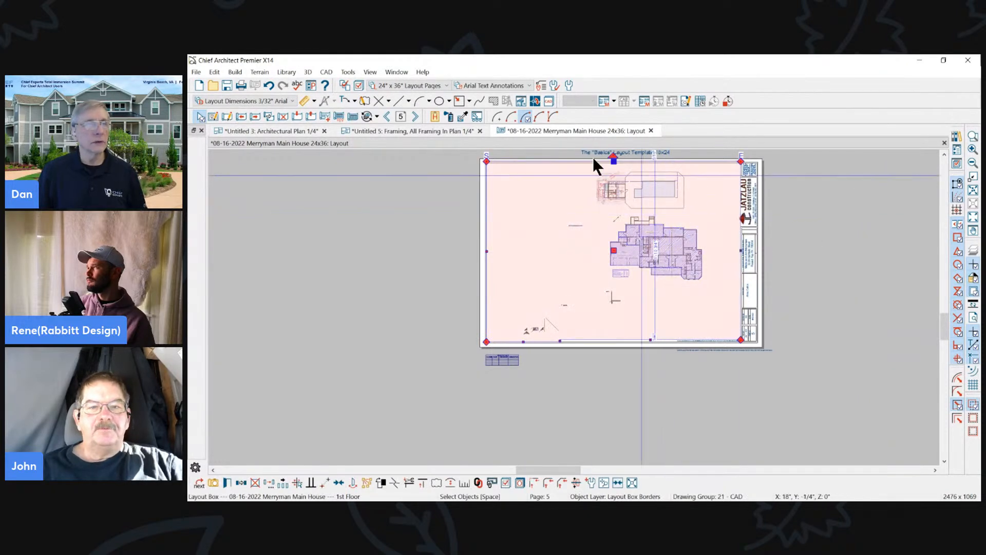
double_click(634, 240)
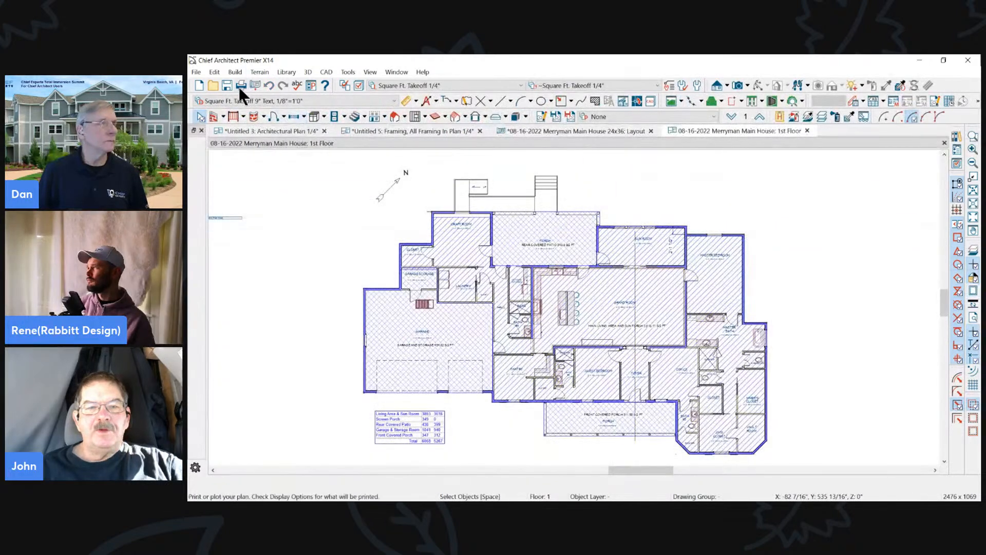
- Send the 1st Floor plan to layout page 11 as the current screen at 1/4 in = 1 ft
click(255, 86)
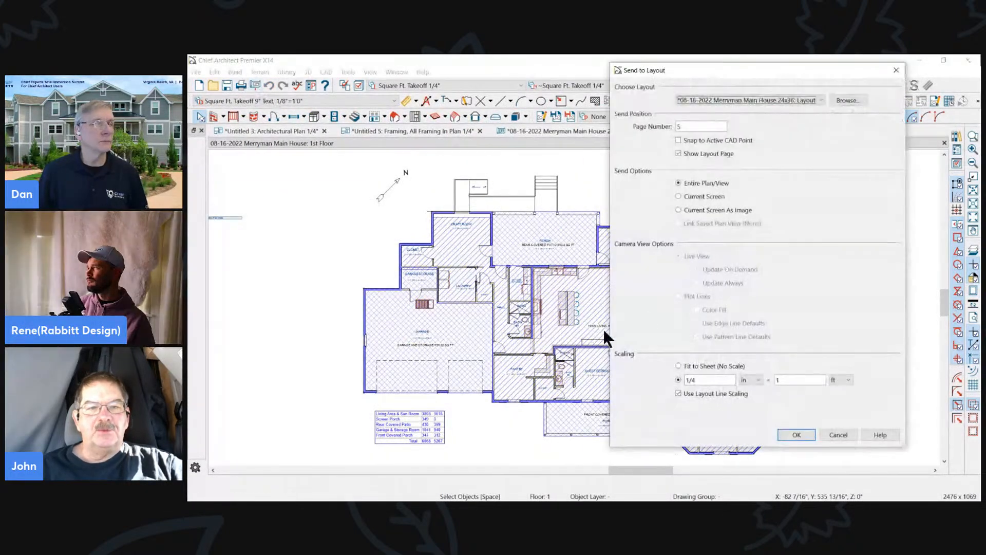
drag(728, 70, 590, 70)
click(551, 197)
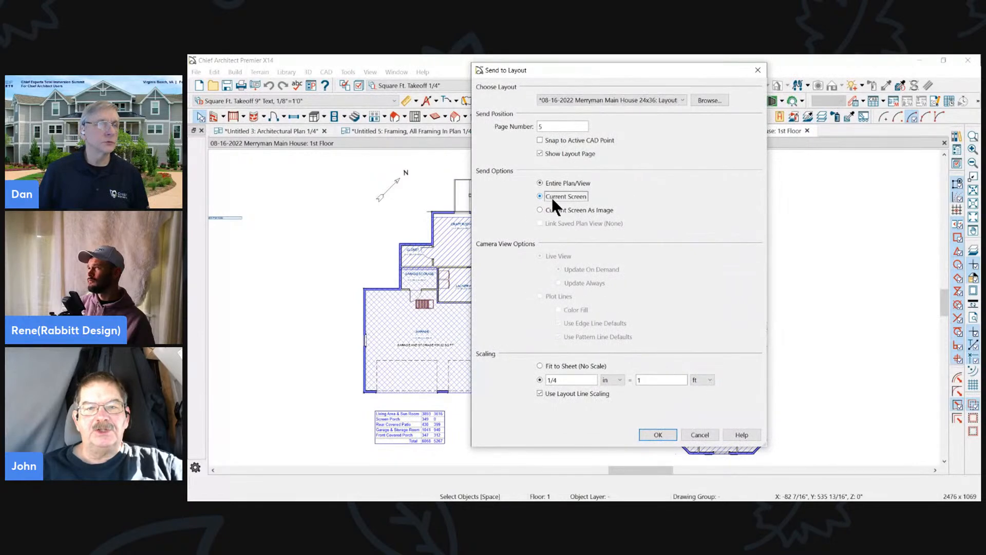
click(665, 434)
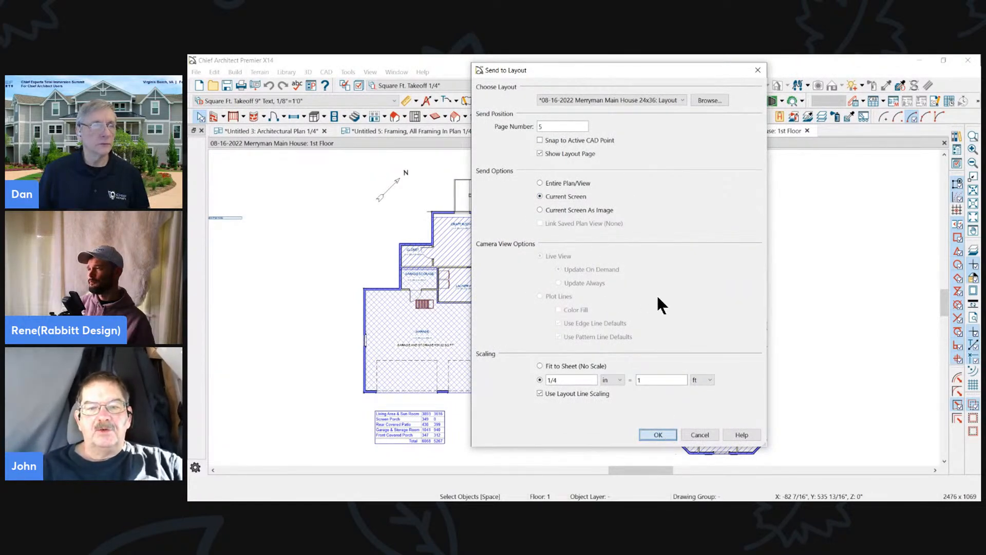
text(11)
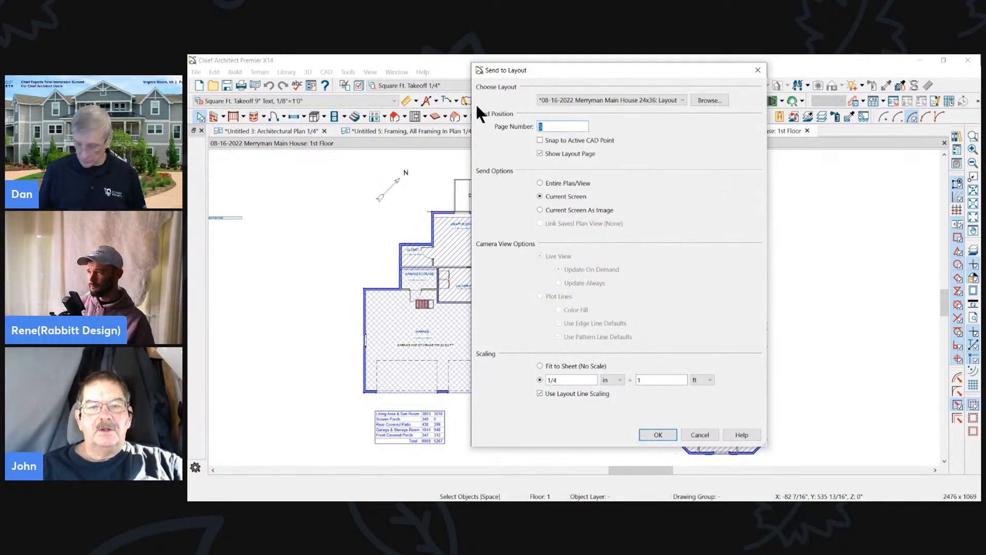
click(663, 431)
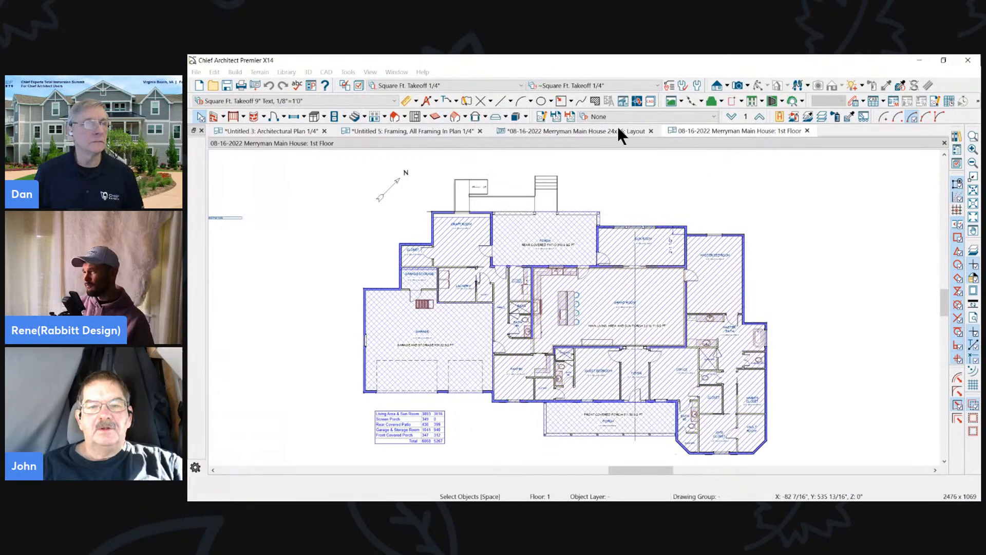
- Go to page 11 of the Merryman Main House layout and delete the aerial-photo layout box behind the floor plan
click(601, 131)
scroll(664, 203, up, 3)
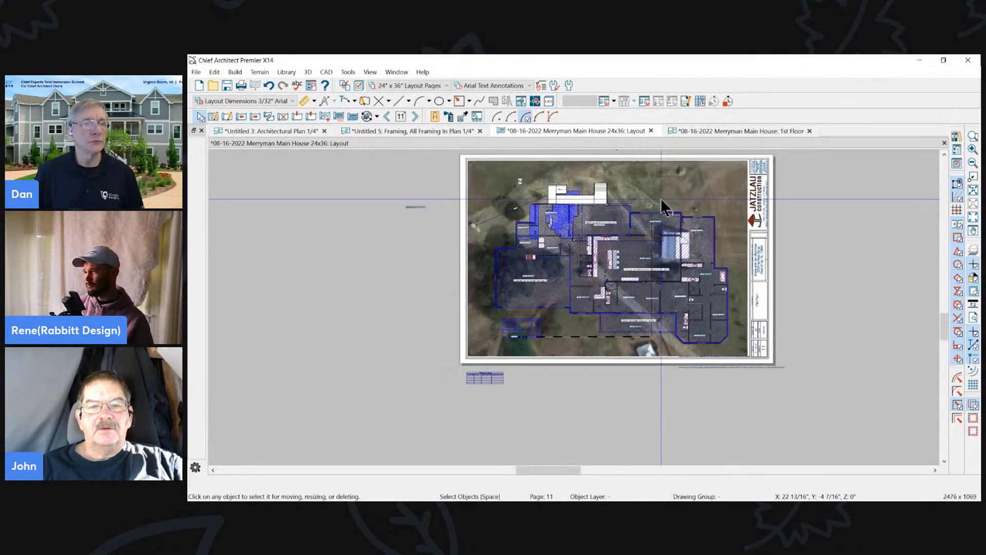
click(667, 186)
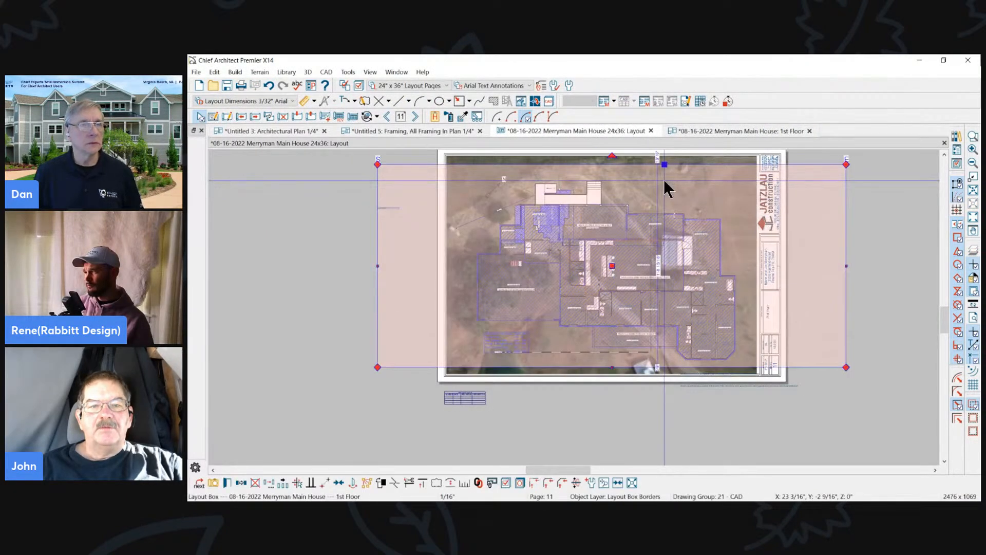
click(703, 160)
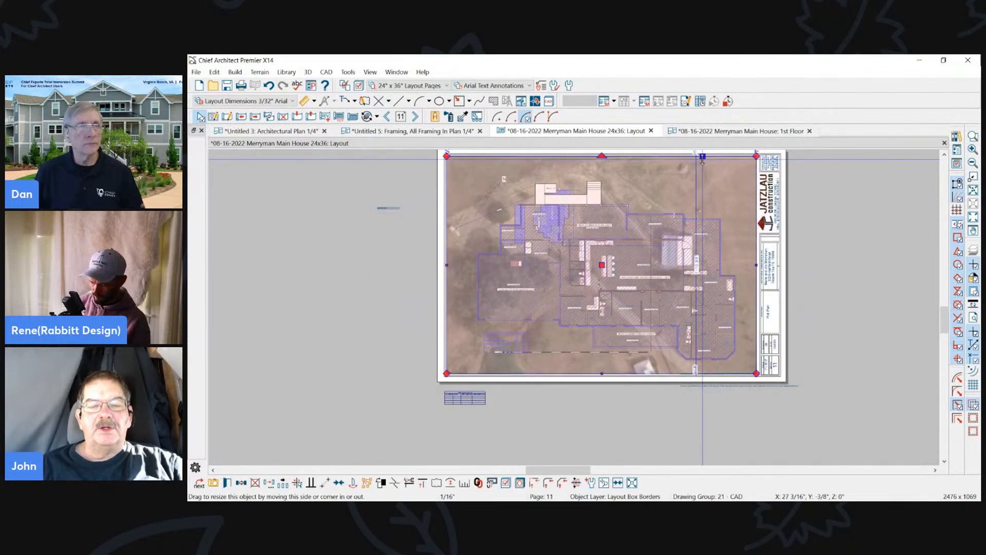
key(Delete)
- Pan the first-floor plan toward the upper-right corner inside its layout box on page 11 and reselect the box
click(631, 226)
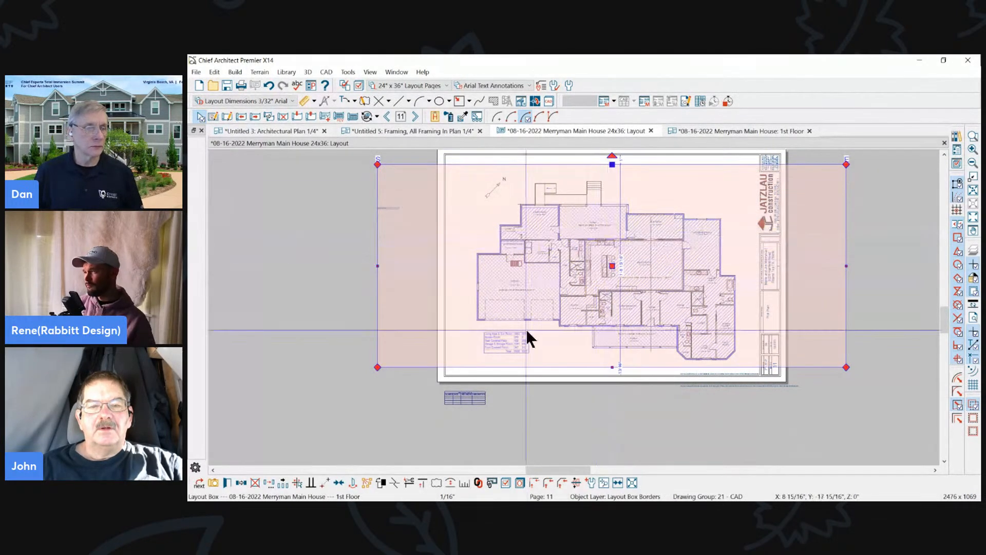
click(602, 484)
drag(598, 278, 728, 249)
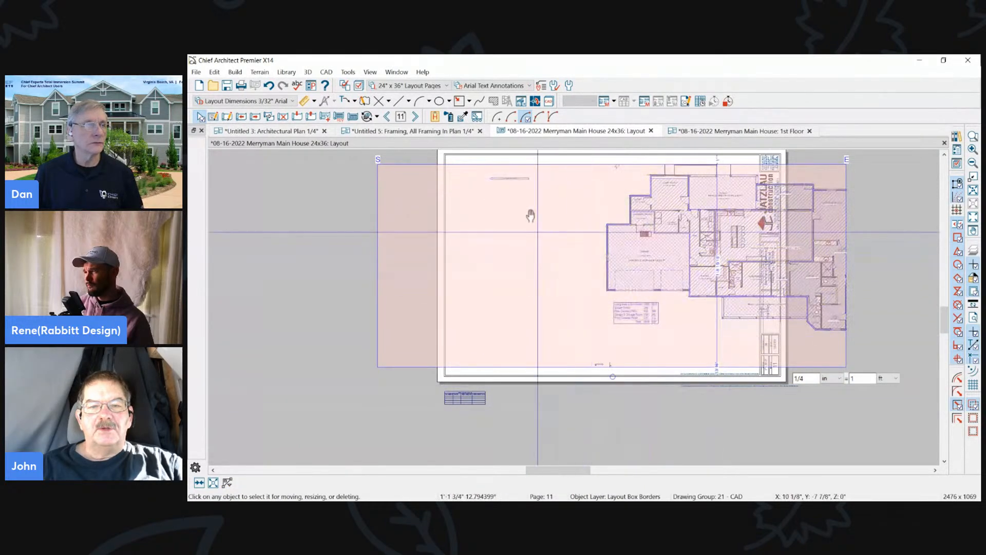
drag(562, 323, 679, 233)
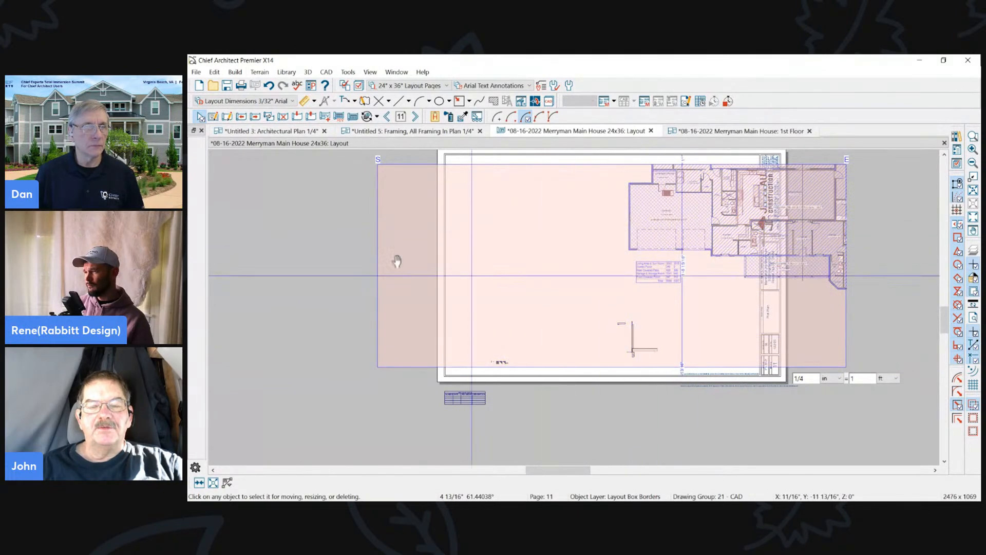
click(652, 243)
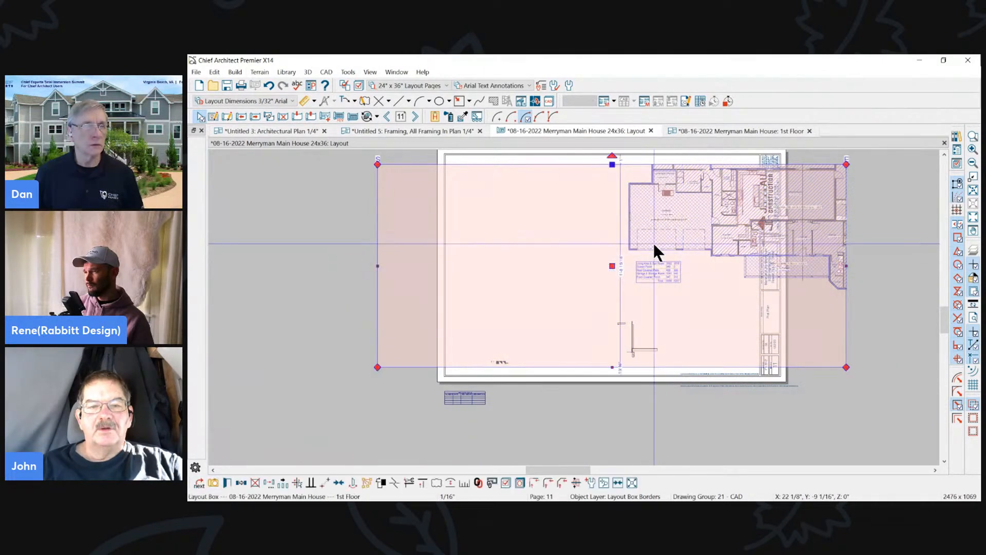
- Recenter the contents of the page 11 layout box and pull the box's left edge inward toward the sheet
click(618, 481)
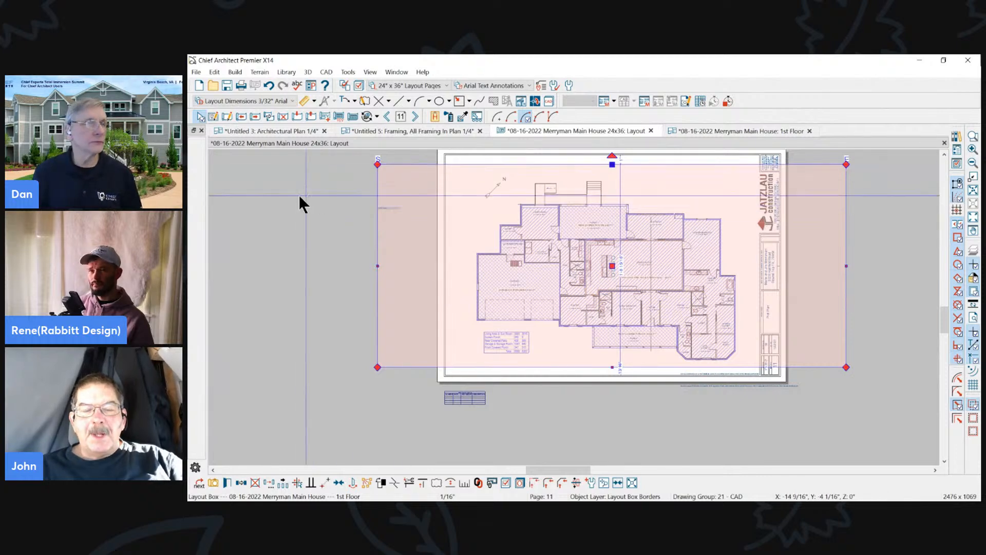
drag(377, 267, 418, 266)
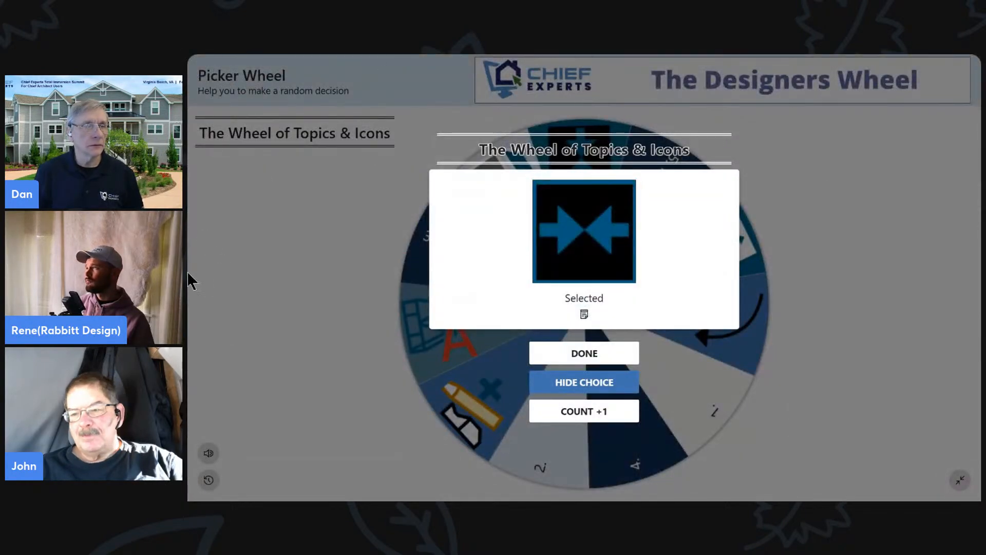
- Switch to Picker Wheel, hide the selected arrows topic, leave full-screen view and re-enable the icon entry between 4. and 2
click(583, 385)
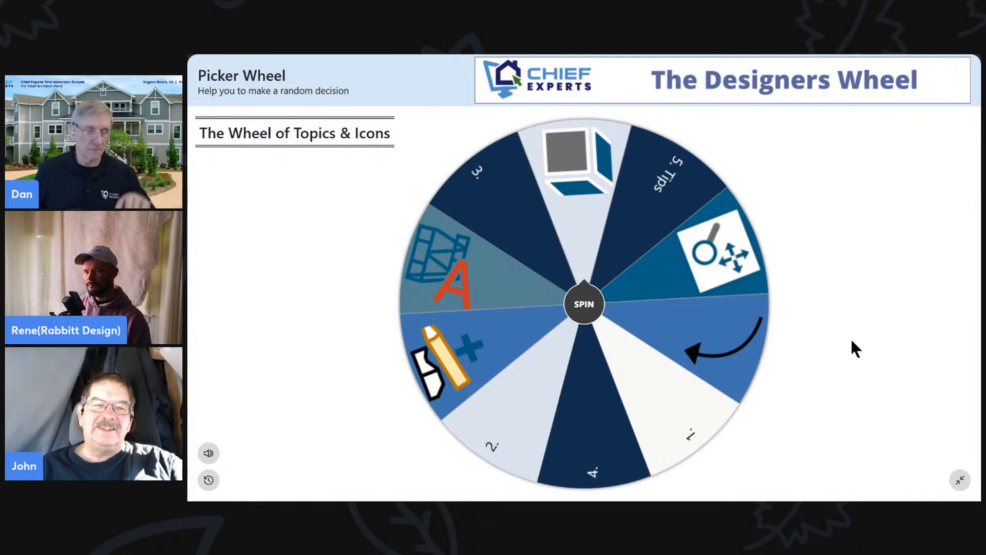
key(Escape)
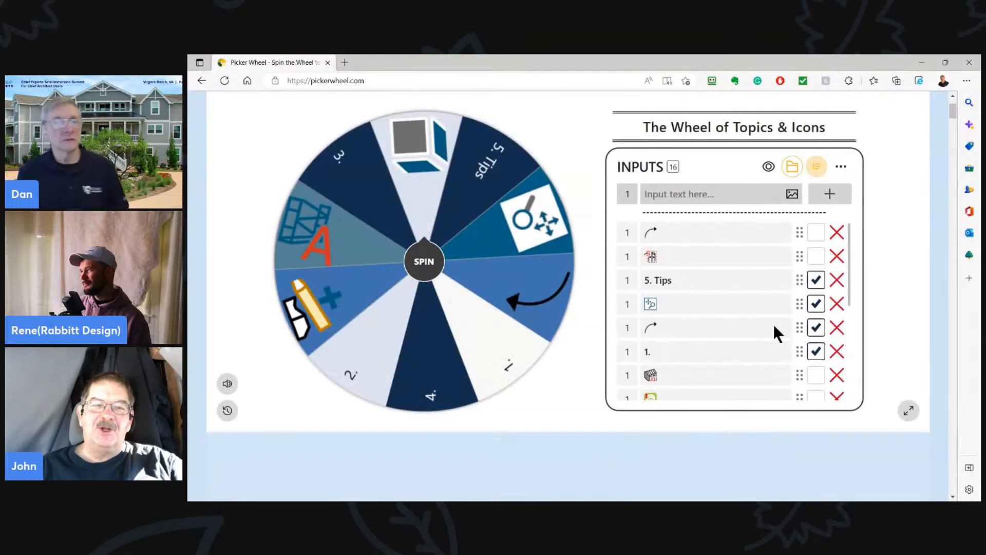
scroll(754, 313, down, 2)
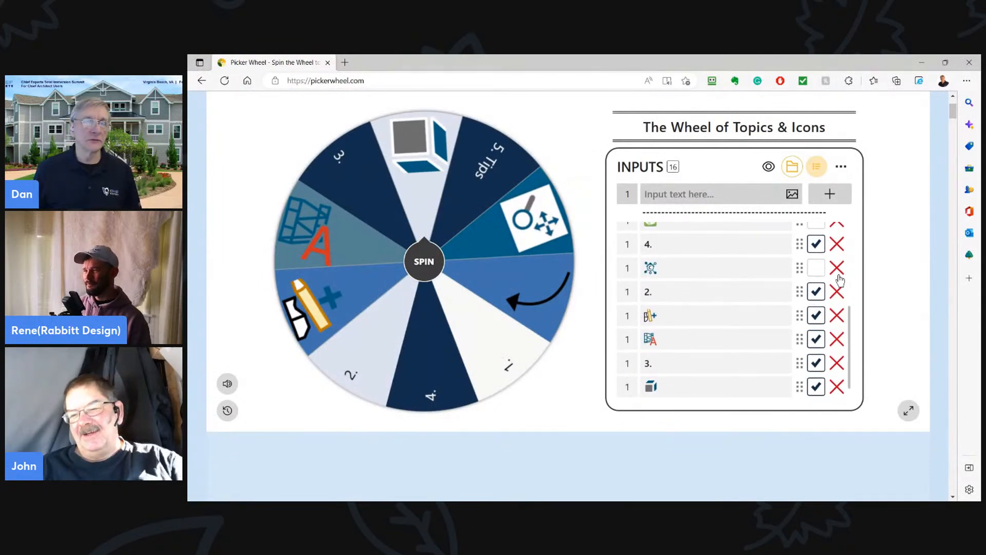
click(810, 271)
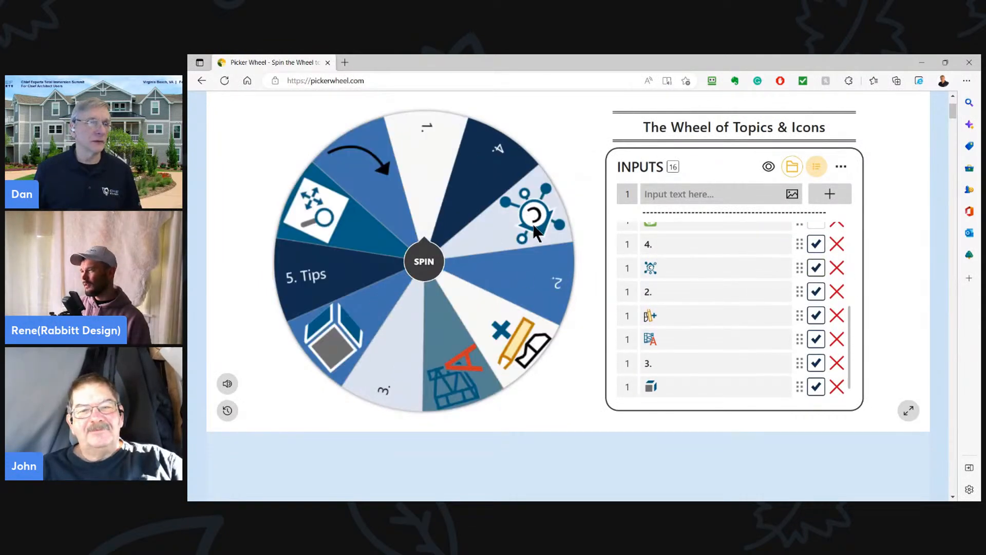
scroll(731, 321, up, 4)
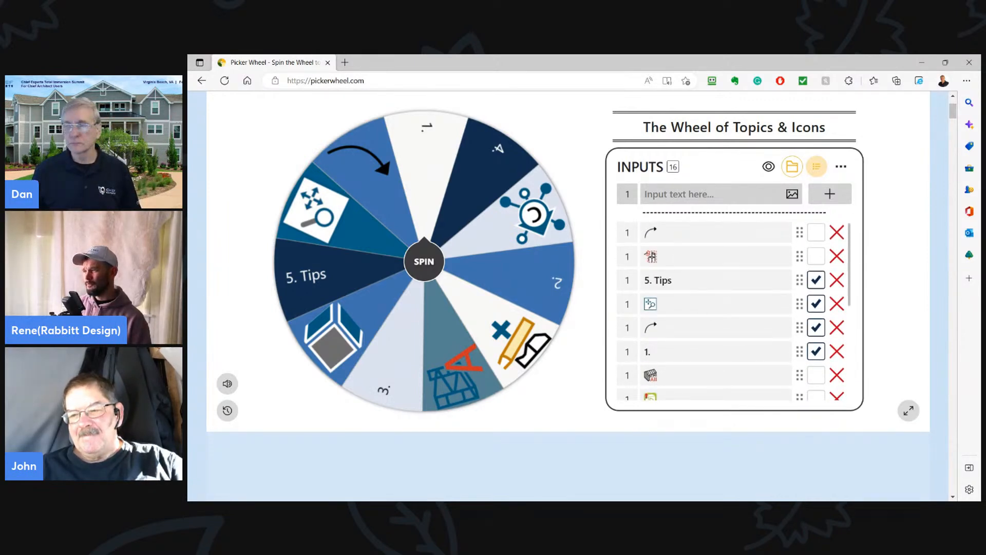
- Switch back to Chief Architect, deselect the layout box and bring up the Untitled 3 Architectural Plan
key(alt+Tab)
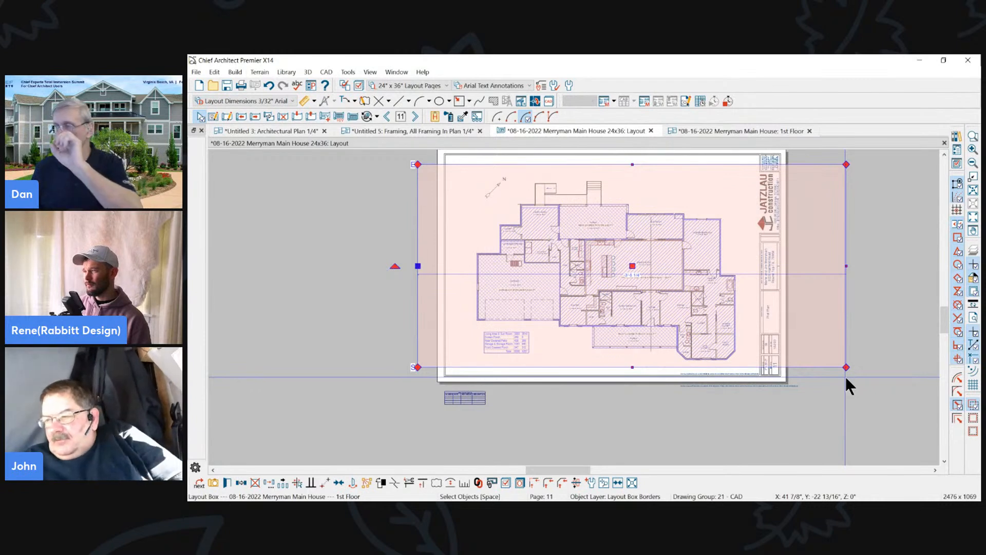
click(369, 212)
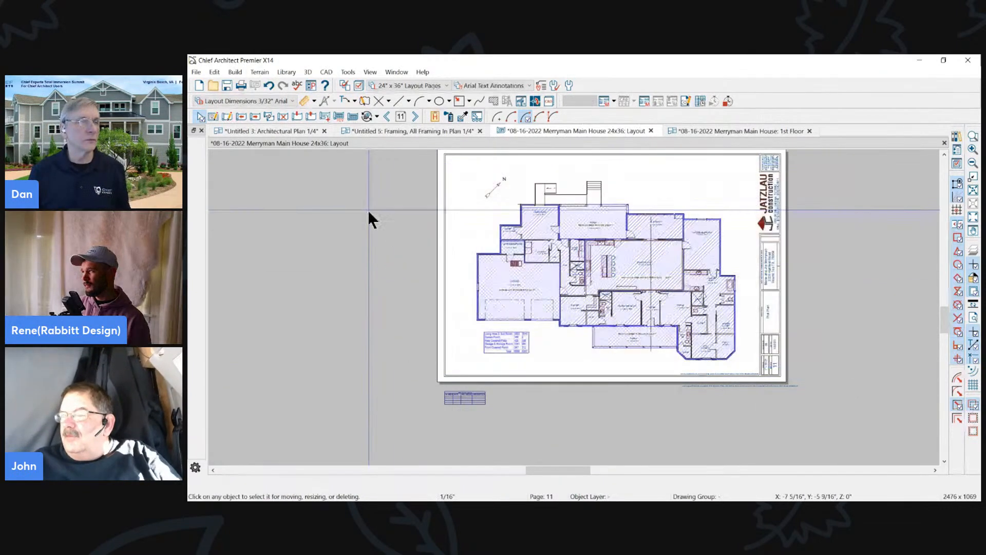
click(423, 133)
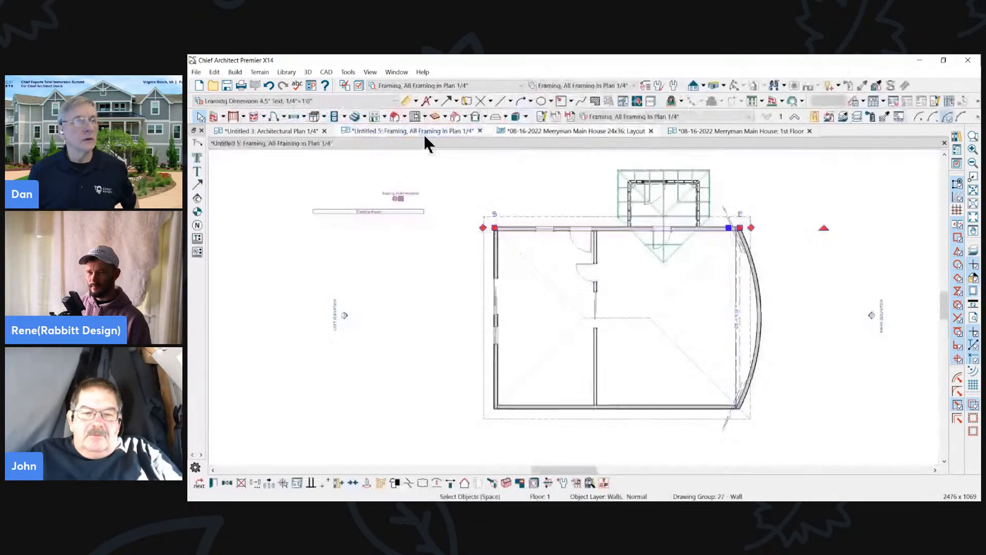
click(293, 130)
- Examine the goals note above the snowy photo, temporarily underlining "The Goal" and "Write it down" in its heading
scroll(433, 285, up, 2)
scroll(464, 277, down, 2)
scroll(454, 319, up, 3)
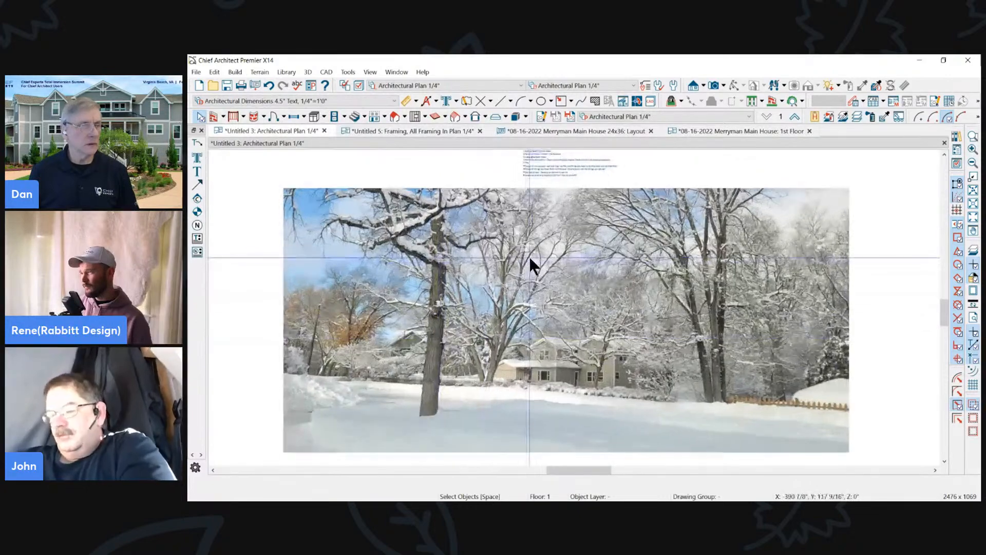
scroll(581, 349, down, 1)
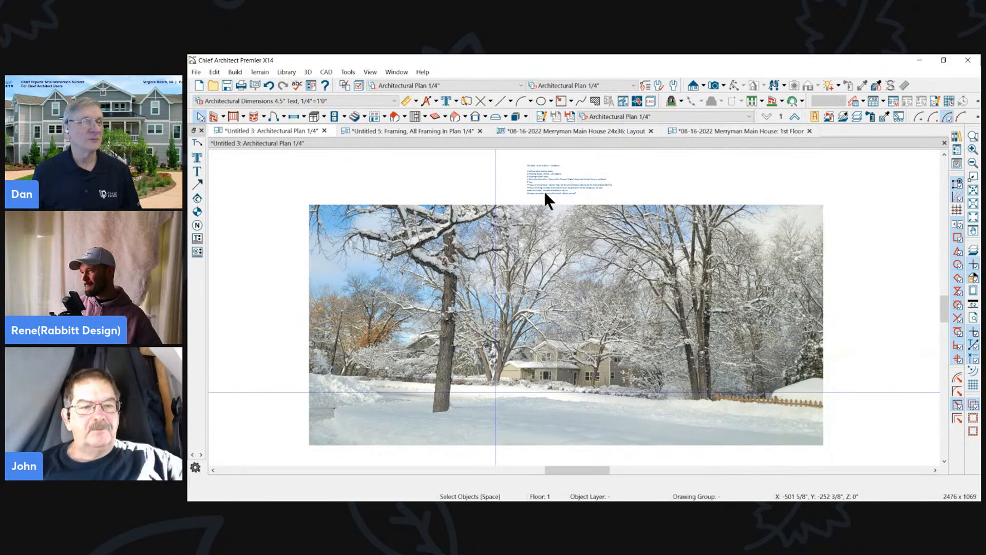
scroll(570, 312, up, 5)
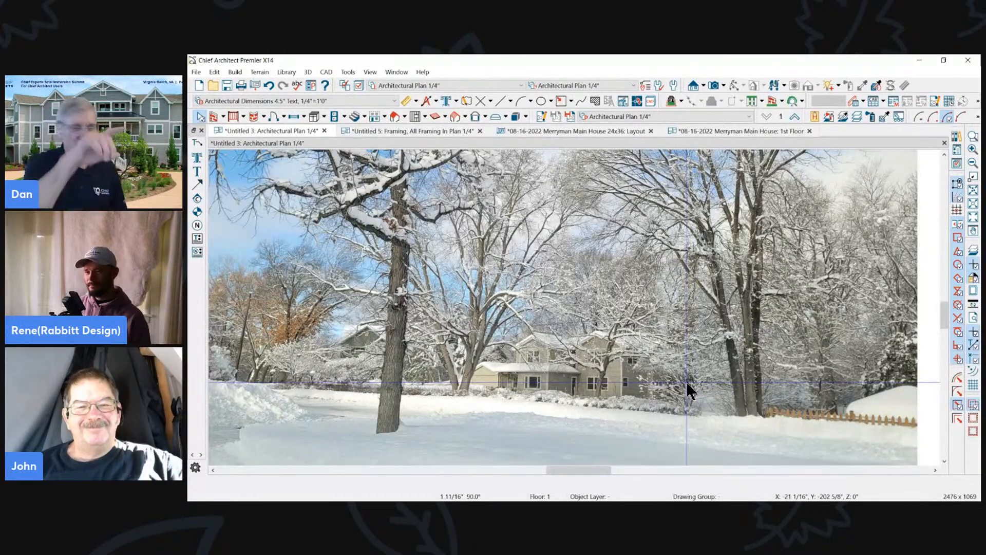
scroll(583, 351, down, 3)
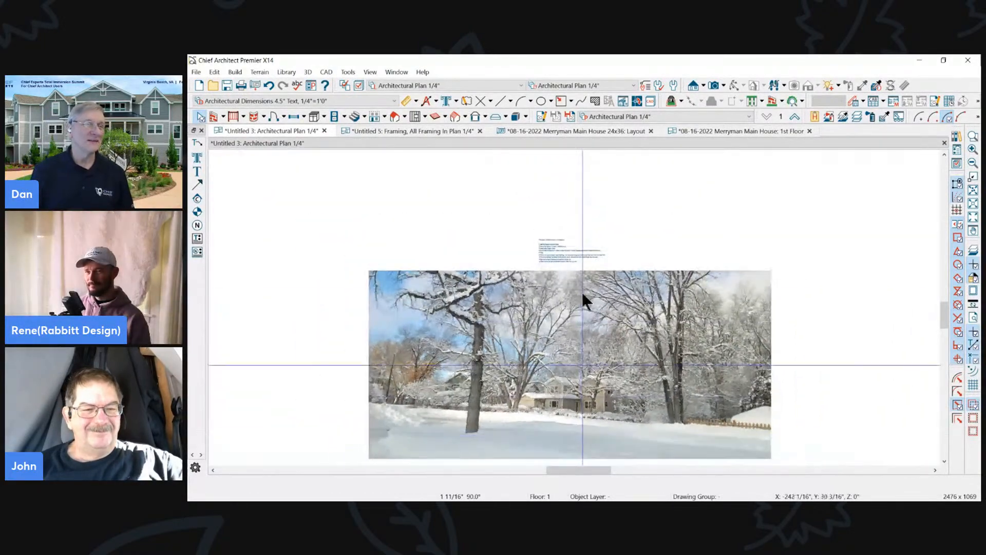
scroll(560, 303, up, 5)
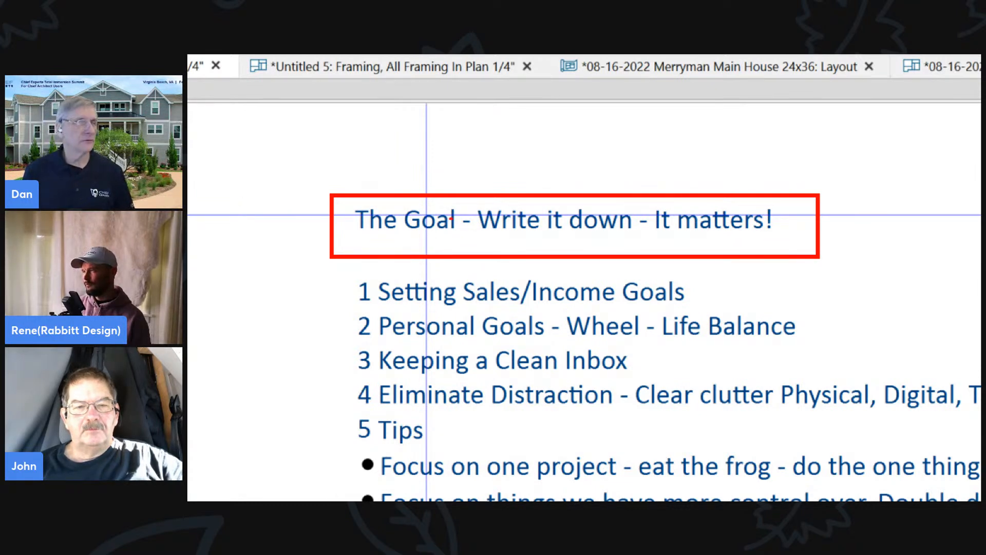
mouse_move(373, 237)
mouse_down()
mouse_move(539, 224)
mouse_move(538, 236)
mouse_move(628, 239)
mouse_up()
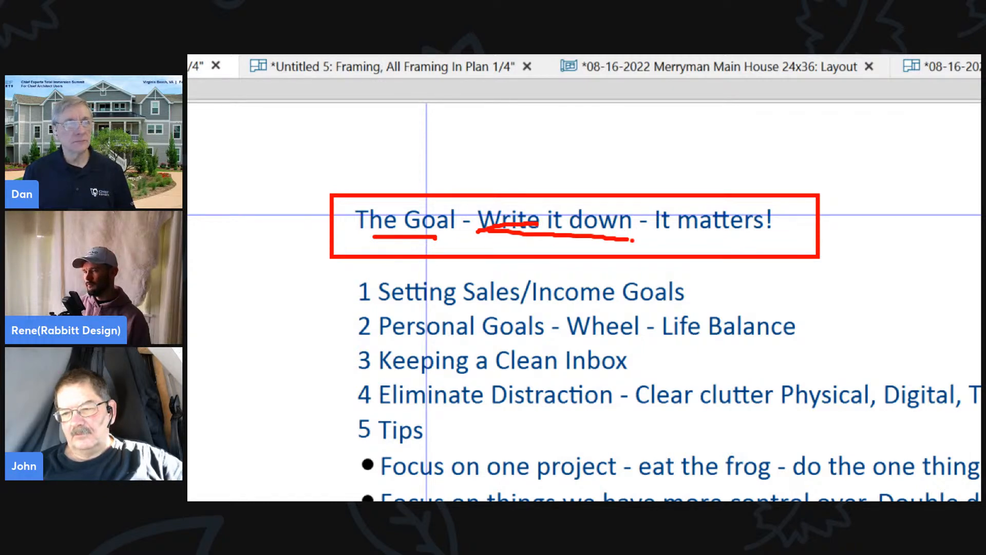
key(Escape)
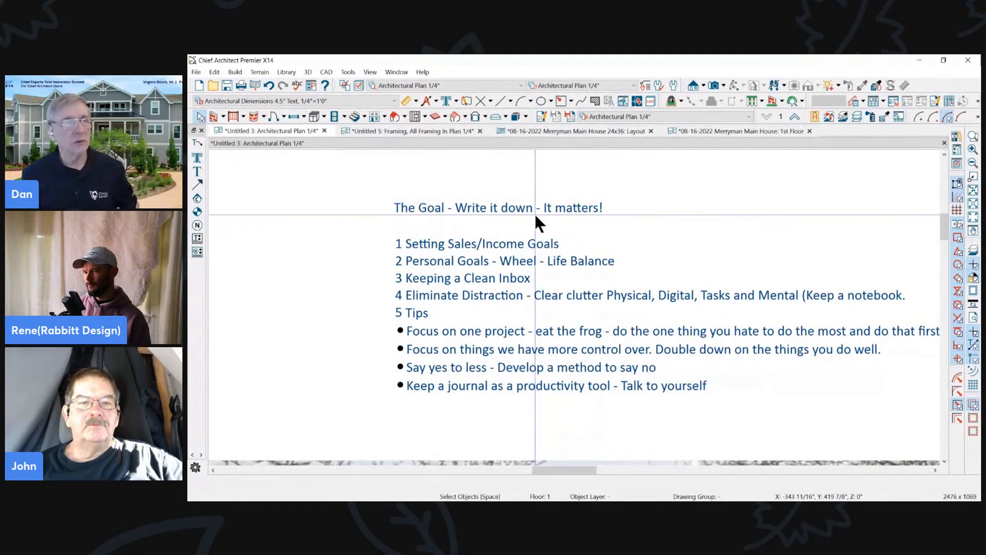
- Select the goals text note, review its numbered topics and tips up close, and clear the selection
click(458, 213)
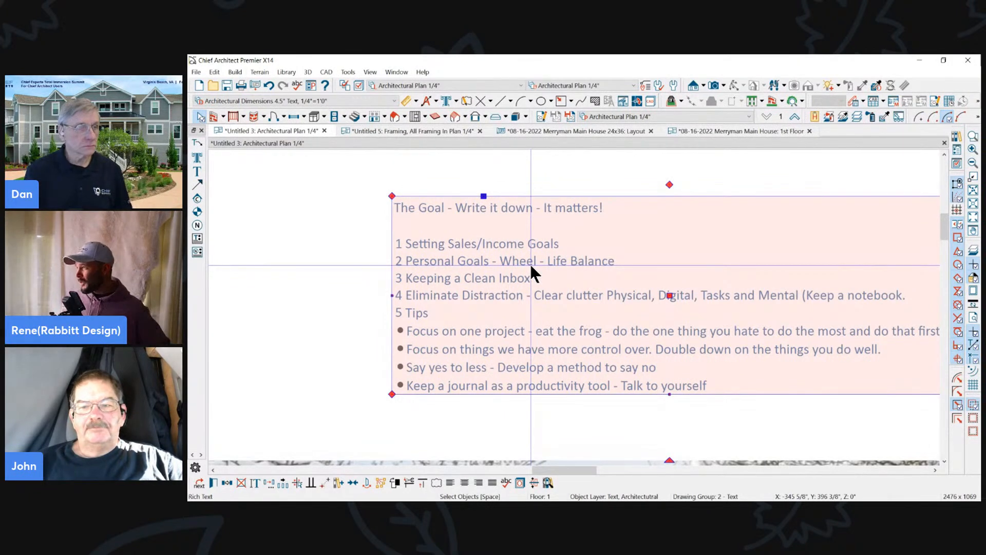
scroll(520, 273, up, 2)
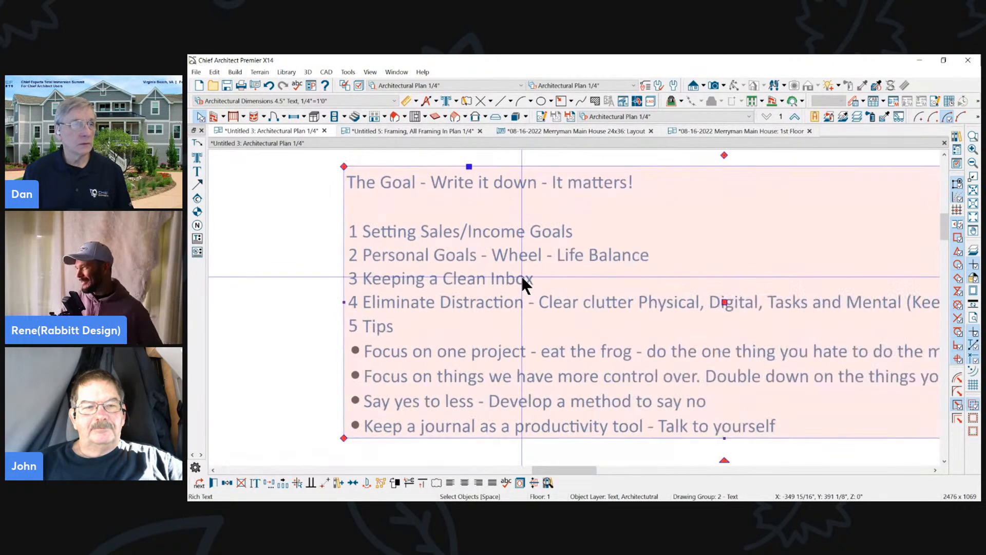
scroll(522, 278, down, 1)
key(Escape)
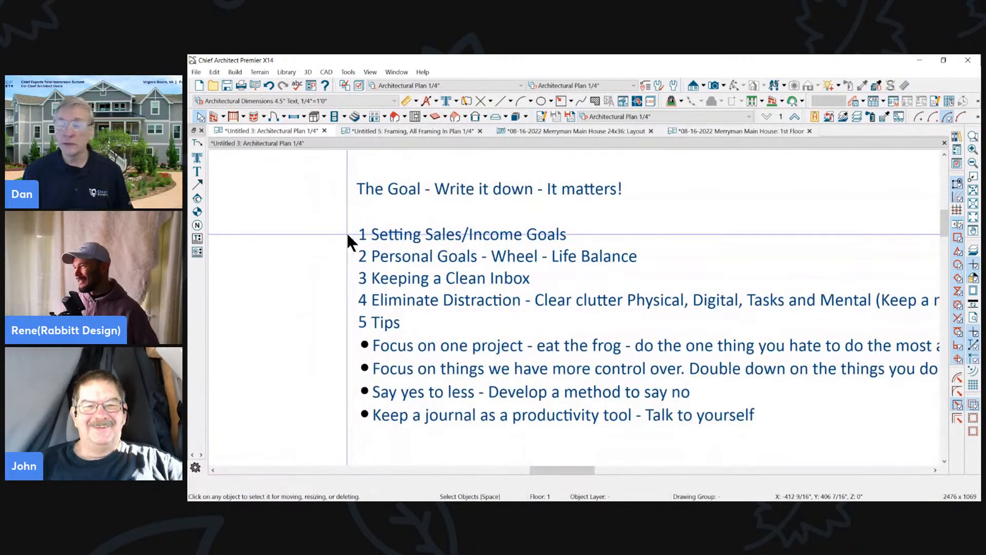
scroll(589, 280, up, 1)
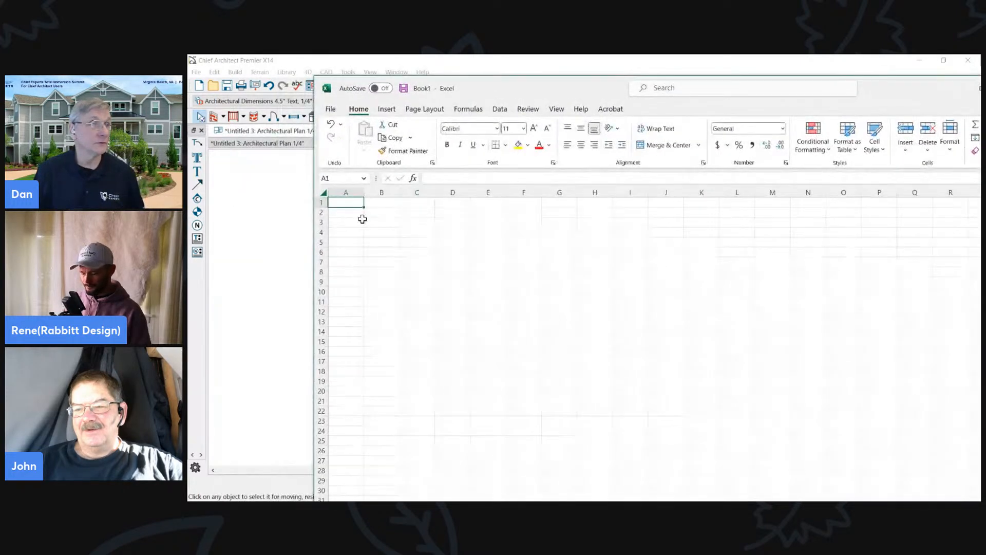
- Widen column A of the blank workbook and enter 100000 in cell A1
drag(364, 192, 423, 193)
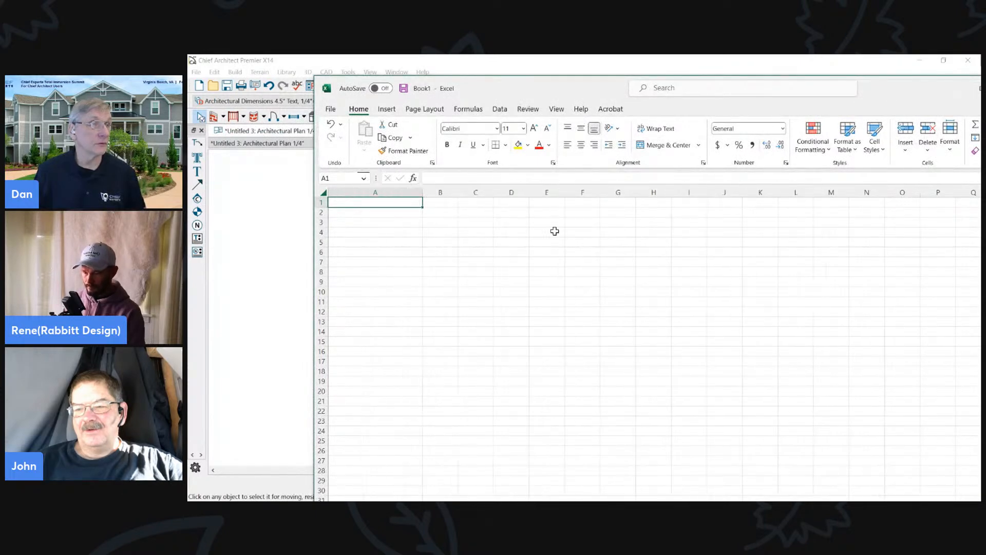
text(10000)
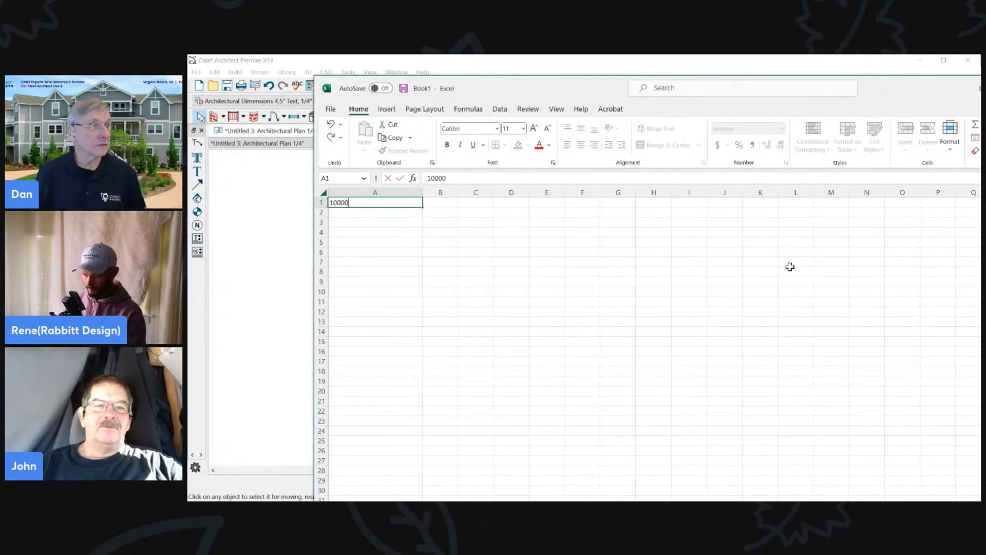
click(639, 267)
click(379, 192)
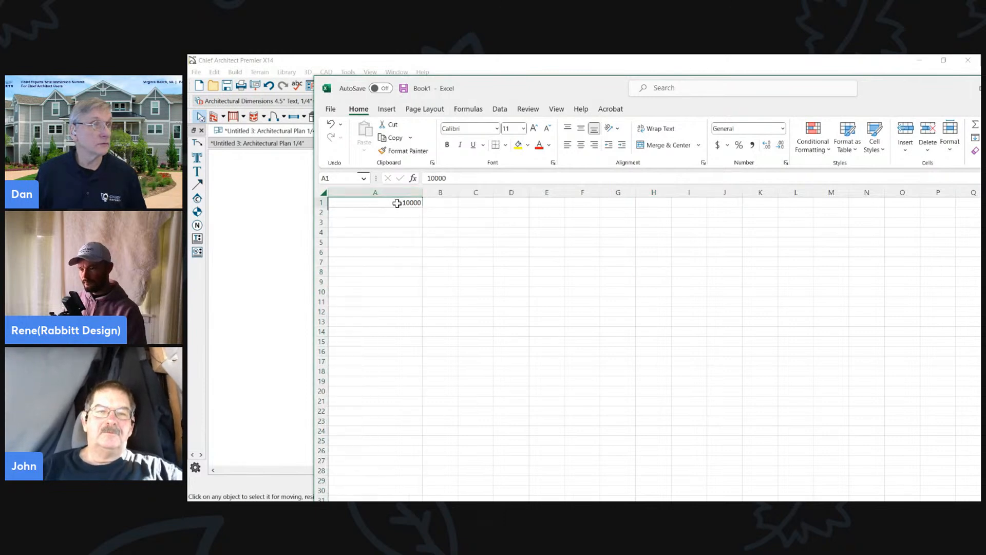
click(395, 202)
click(444, 178)
text(0)
click(383, 222)
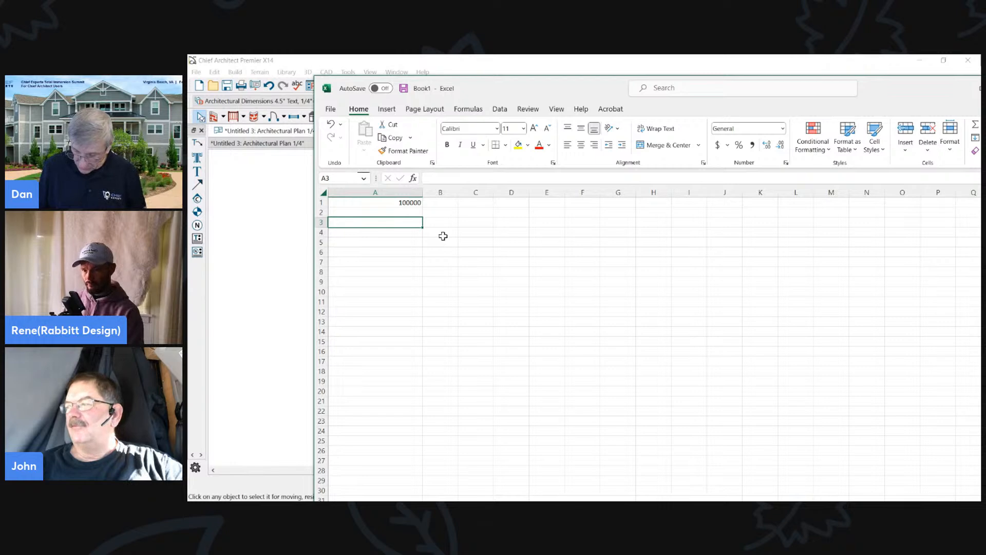
- Enter 1000 in cell A3 and 75 in cell B3
text(10000)
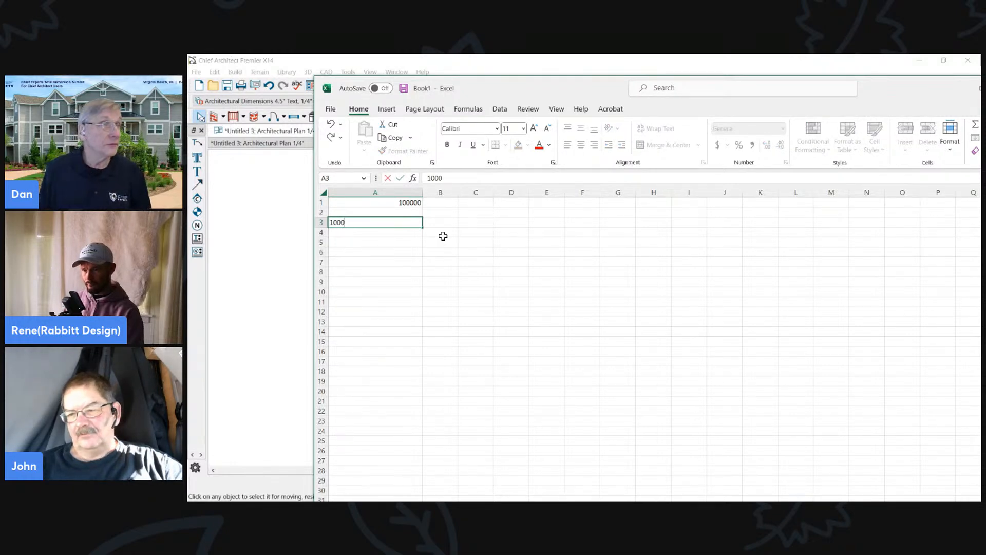
key(Tab)
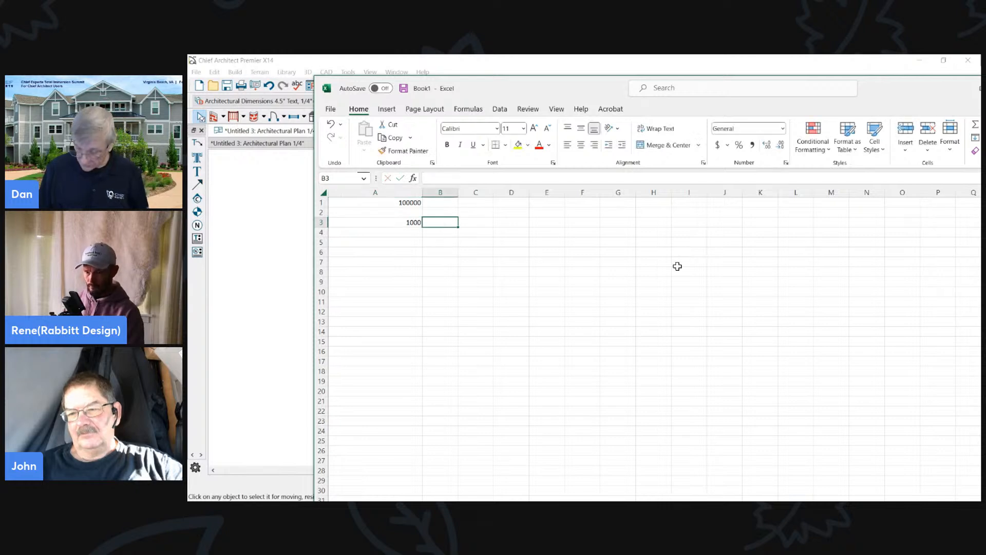
text(75)
- Enter a SUM formula in cell C3 that multiplies B3 by A3
click(482, 222)
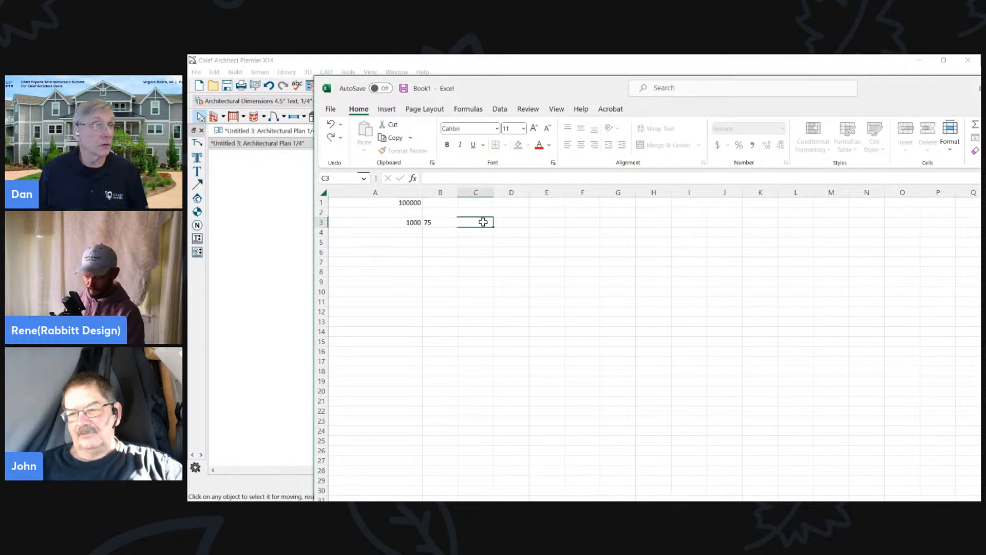
text(=sum()
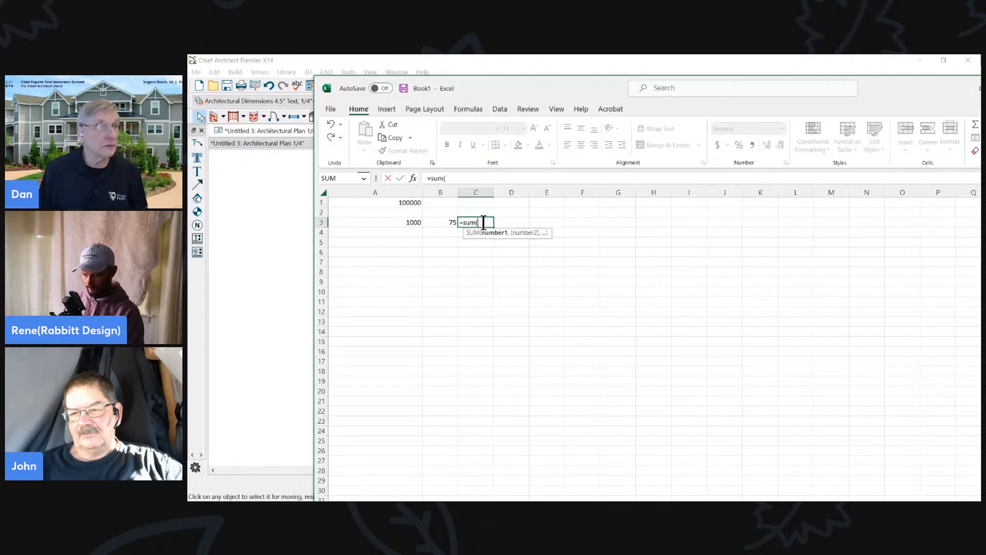
click(443, 222)
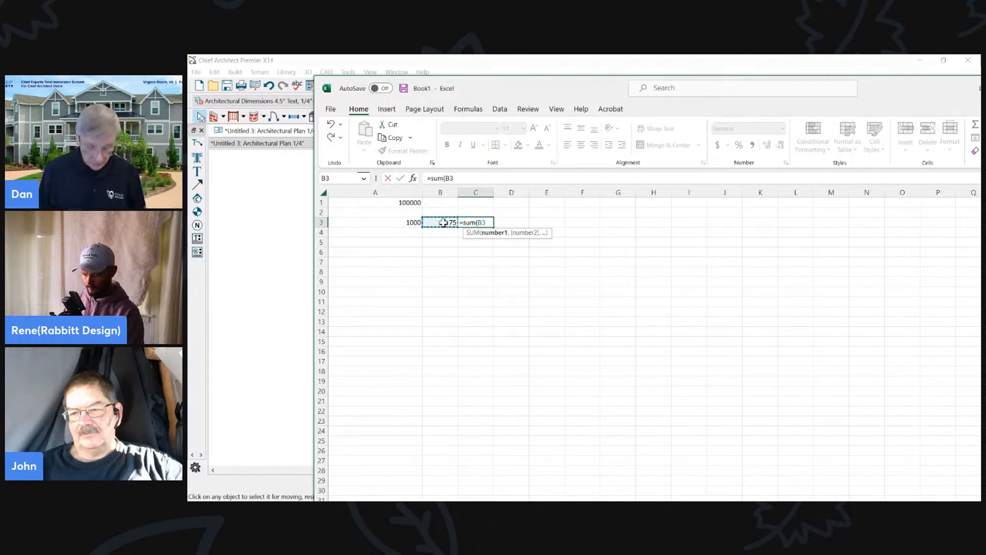
text(*)
click(402, 222)
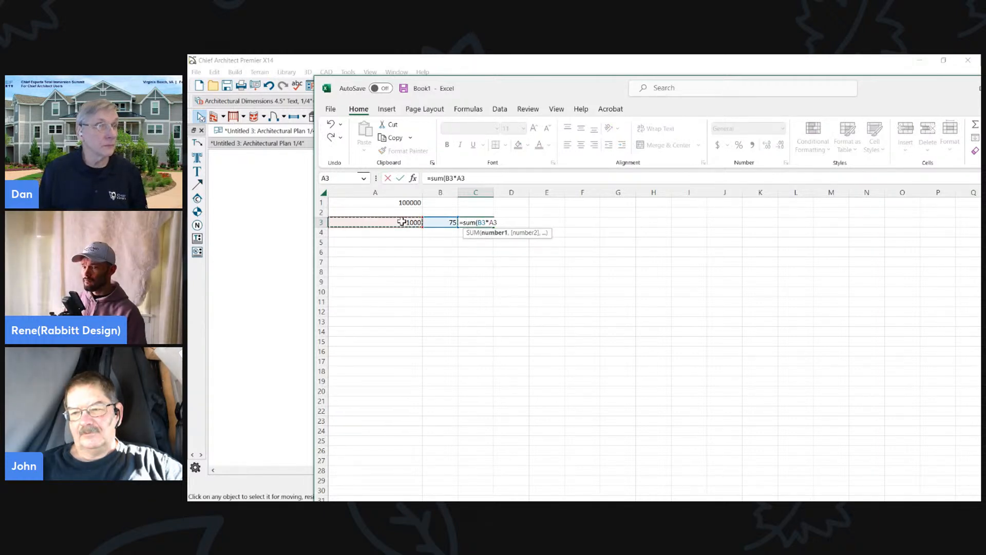
key(Return)
click(532, 241)
- Review the cells of the row 3 calculation and the target in A1, then clear the selection
drag(496, 225, 483, 226)
click(412, 221)
click(433, 221)
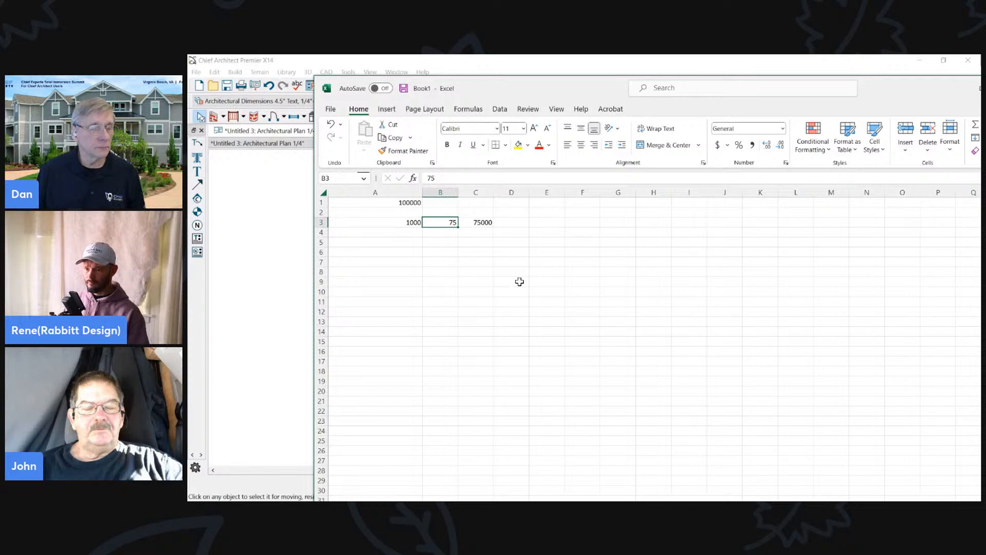
click(409, 205)
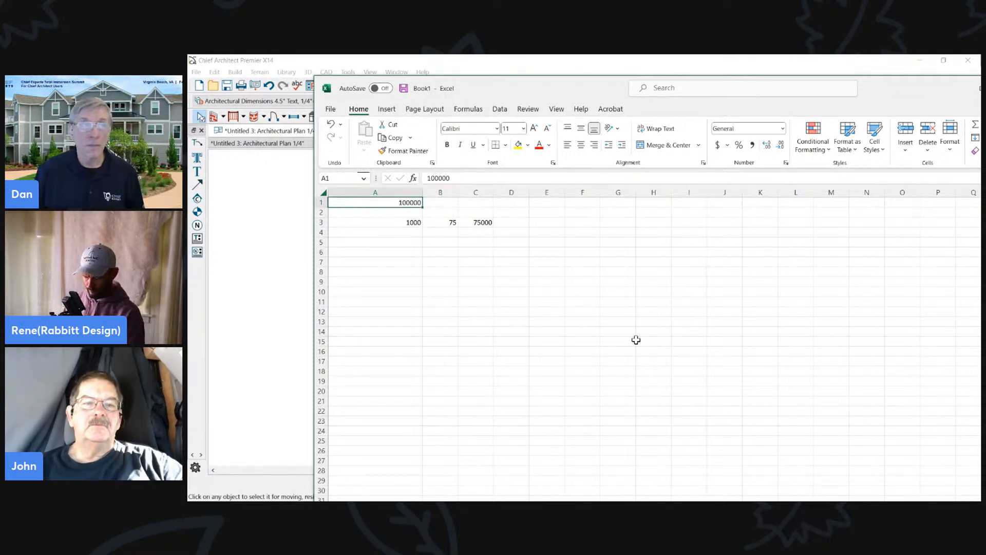
drag(405, 206, 489, 303)
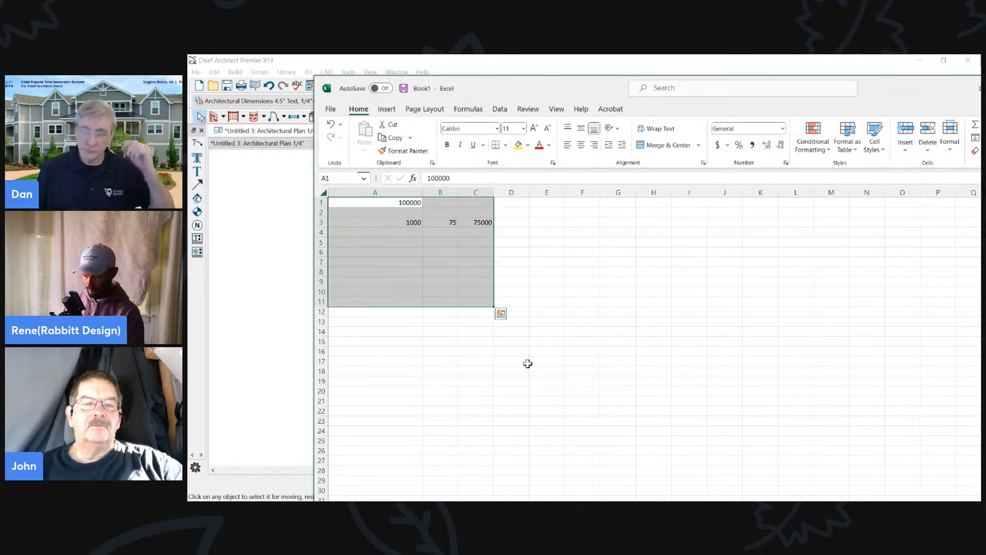
click(548, 323)
- Set cell B3 to 100
click(434, 223)
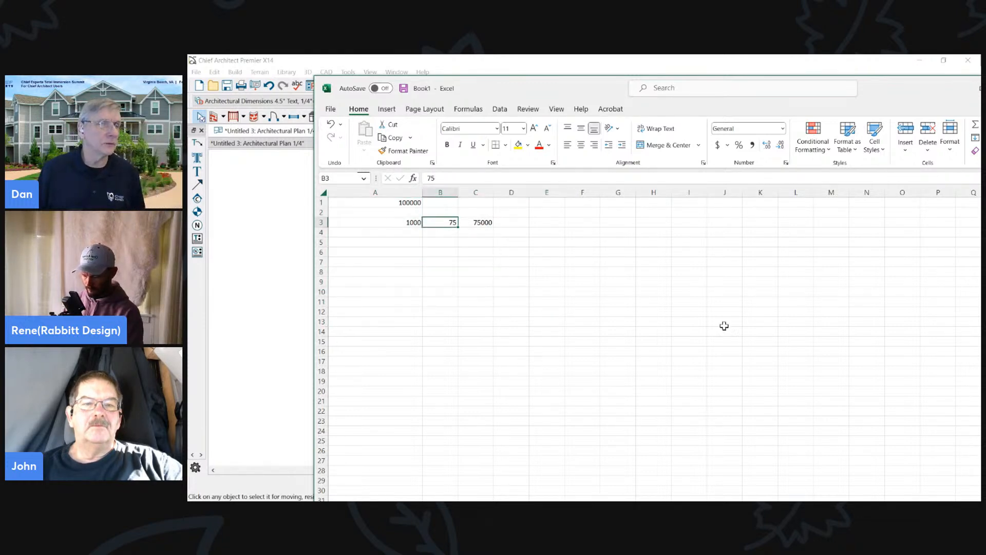
text(100)
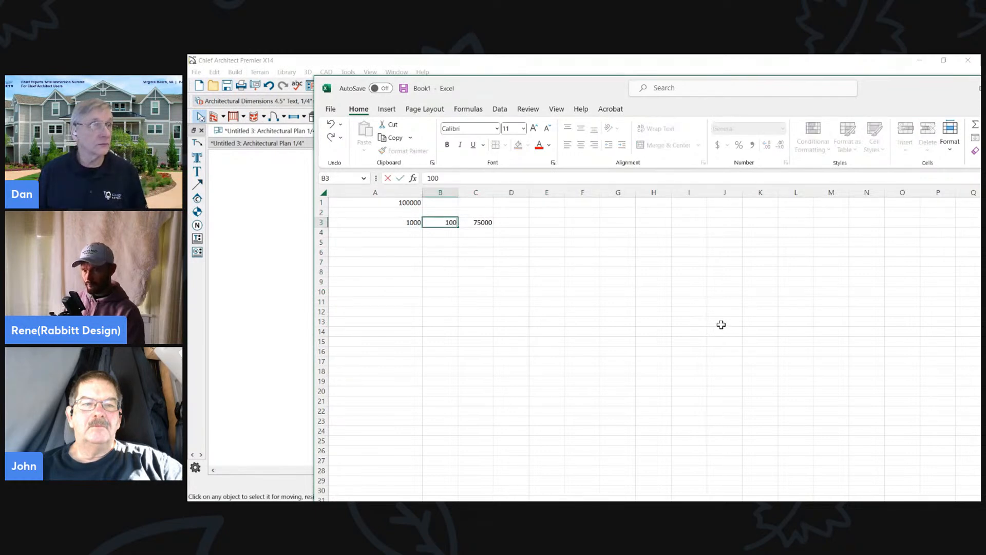
click(724, 324)
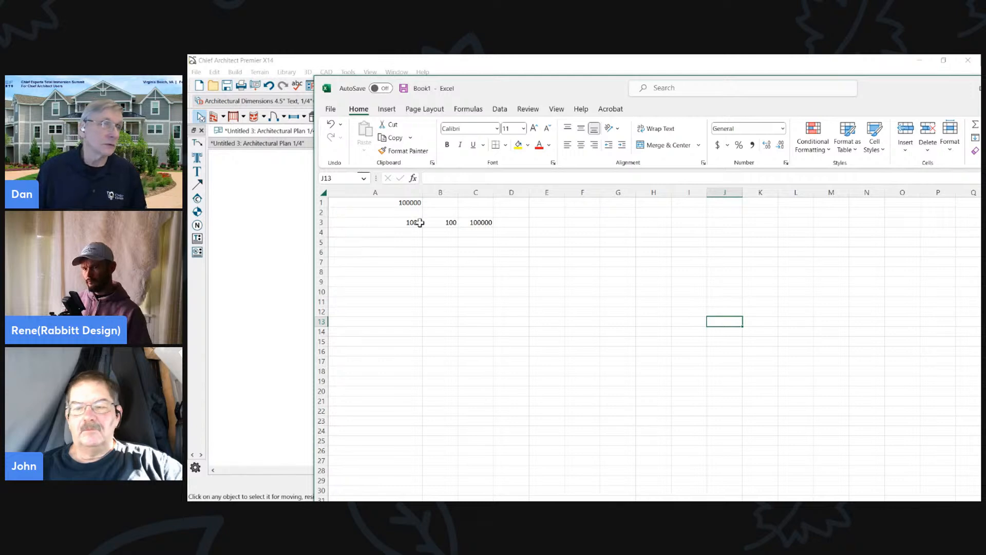
- Compare the target in A1 with the recalculated row 3, then switch back to the goals note in Chief Architect
drag(409, 203, 479, 225)
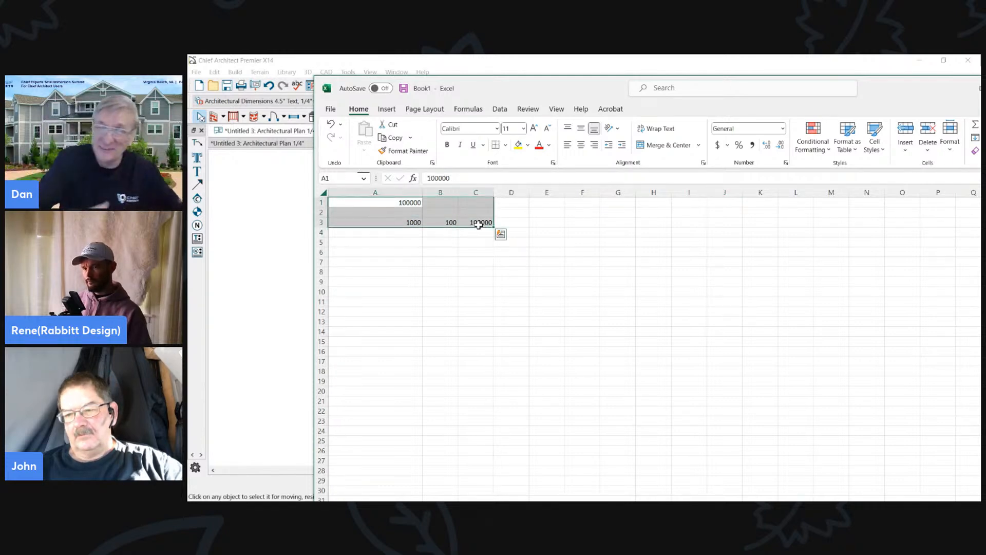
click(469, 252)
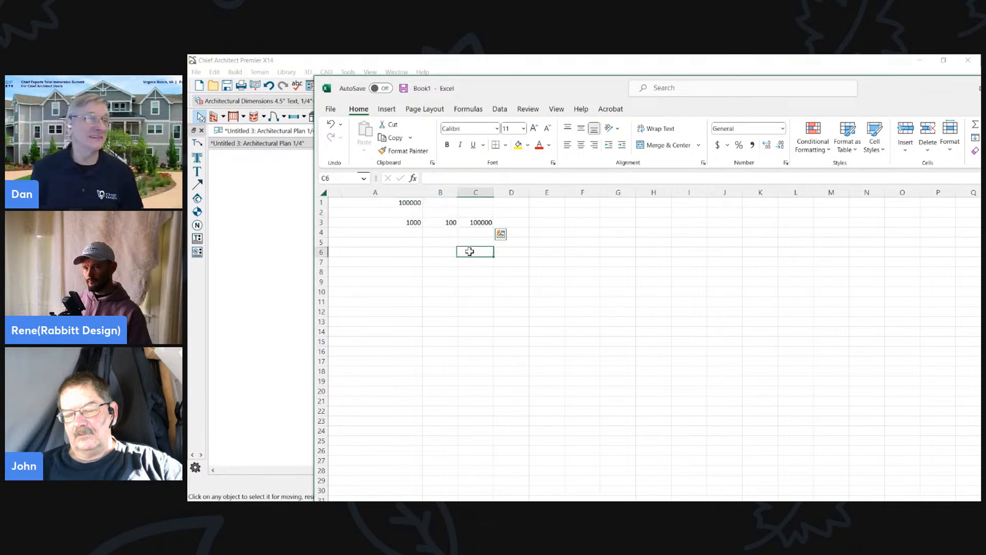
click(414, 222)
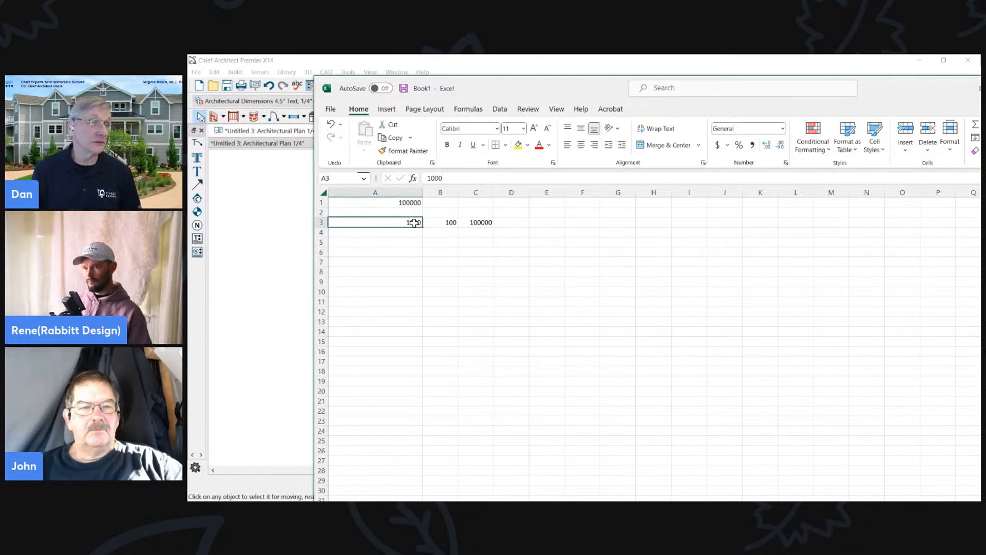
key(Up)
key(Up)
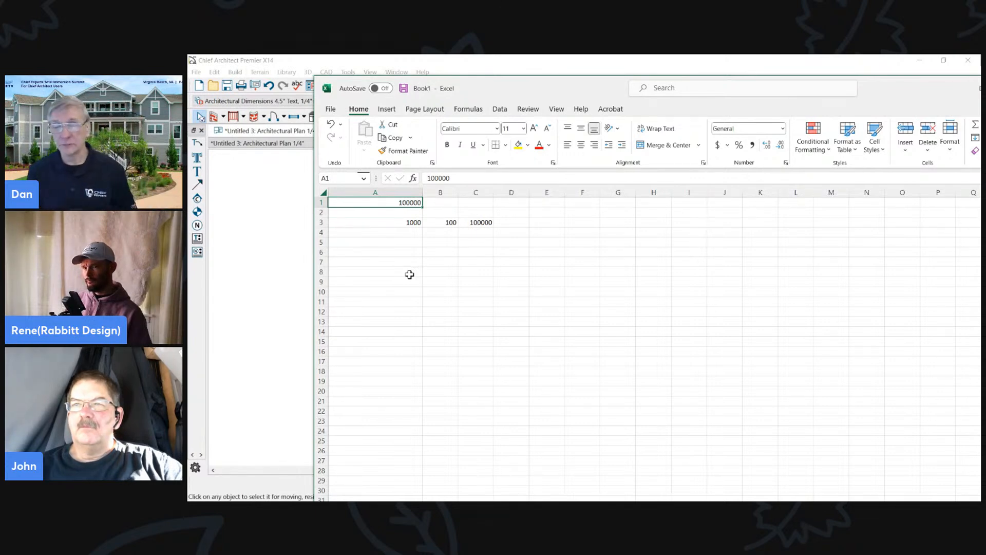
click(432, 272)
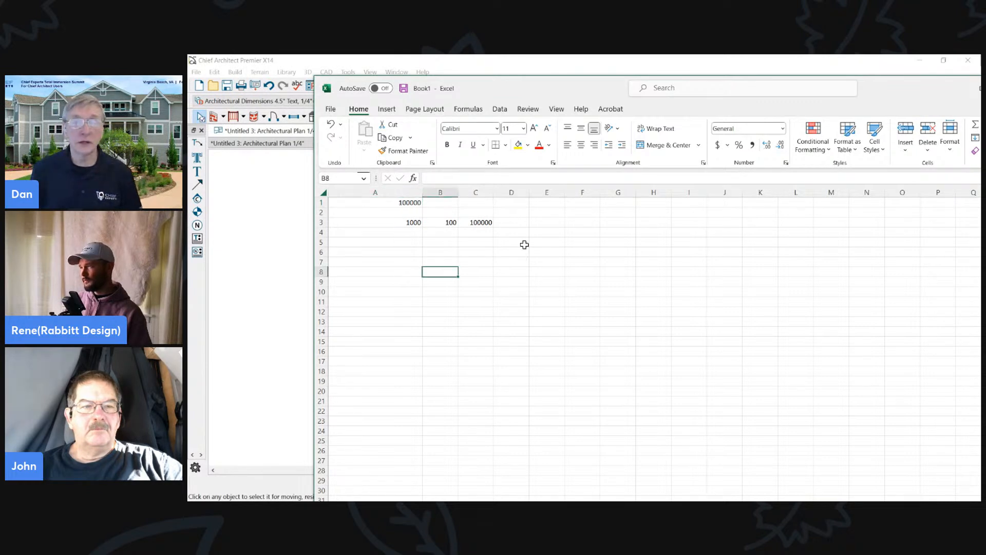
drag(868, 80, 858, 86)
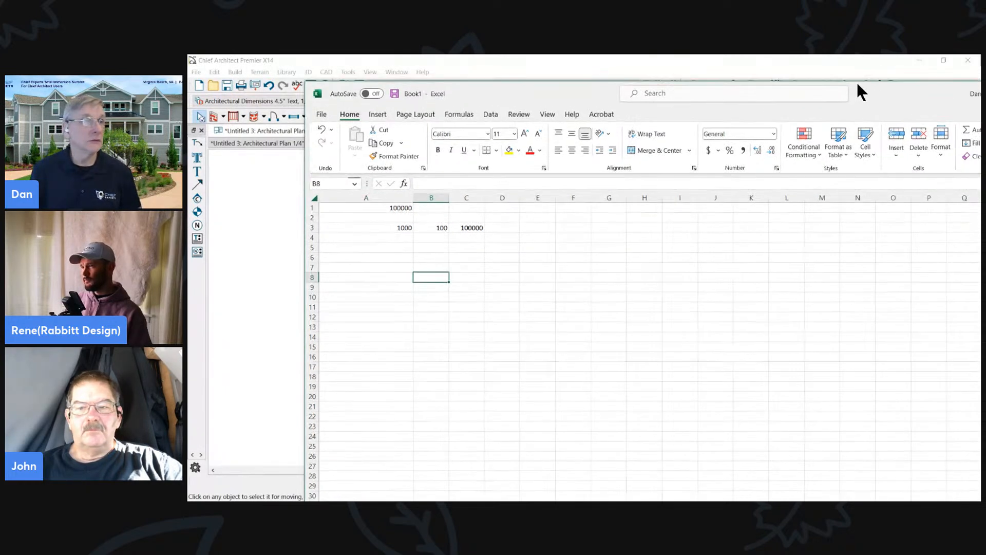
click(829, 65)
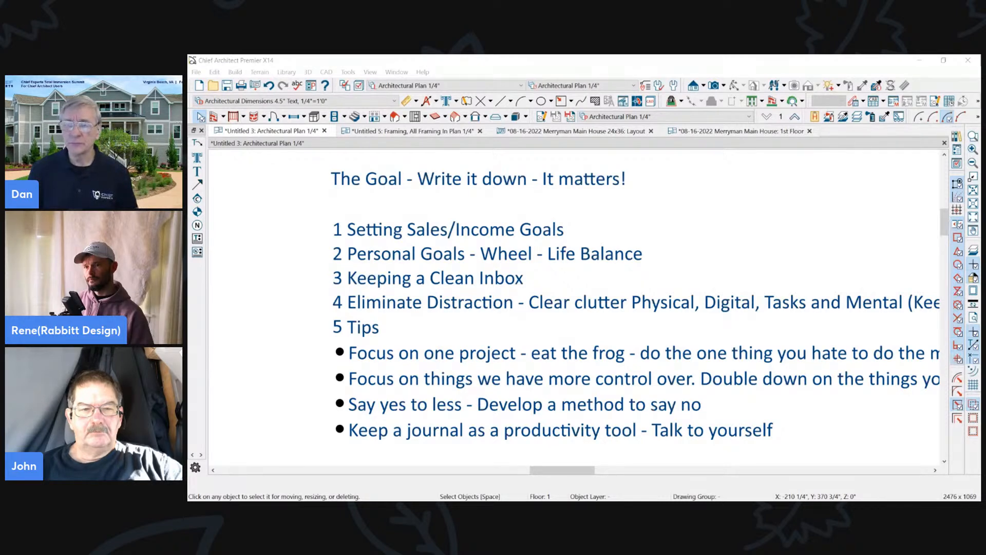
- Switch to the web browser and look through the Parade goal-setting worksheets, the adjacent goal-setting page and the Setting Life Goals PDF
key(alt+Tab)
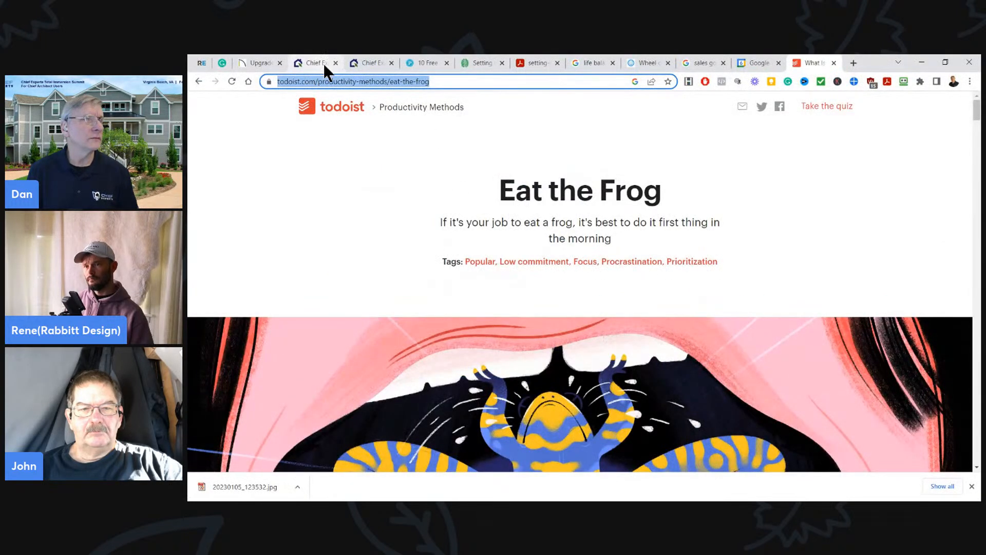
click(430, 62)
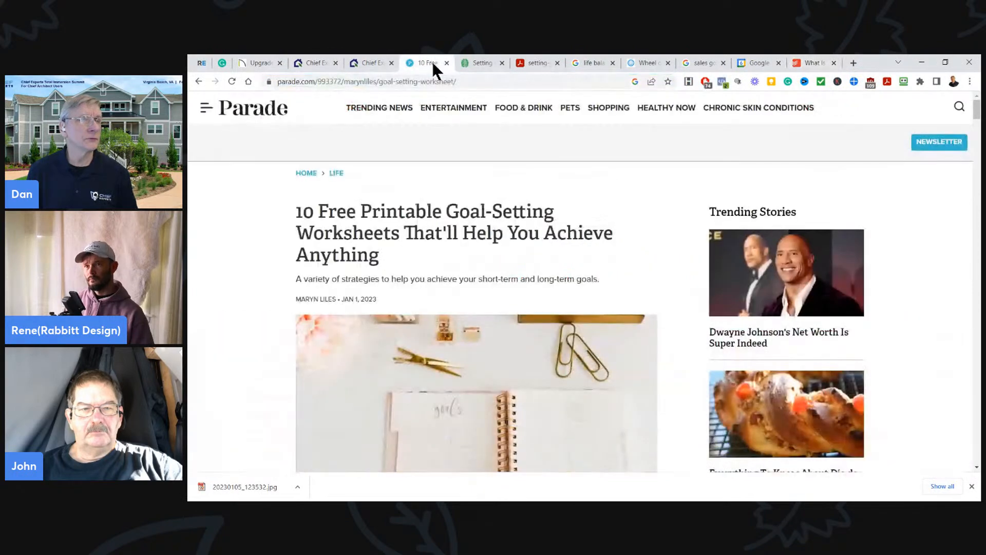
click(476, 66)
scroll(501, 233, down, 6)
scroll(500, 234, up, 6)
click(535, 62)
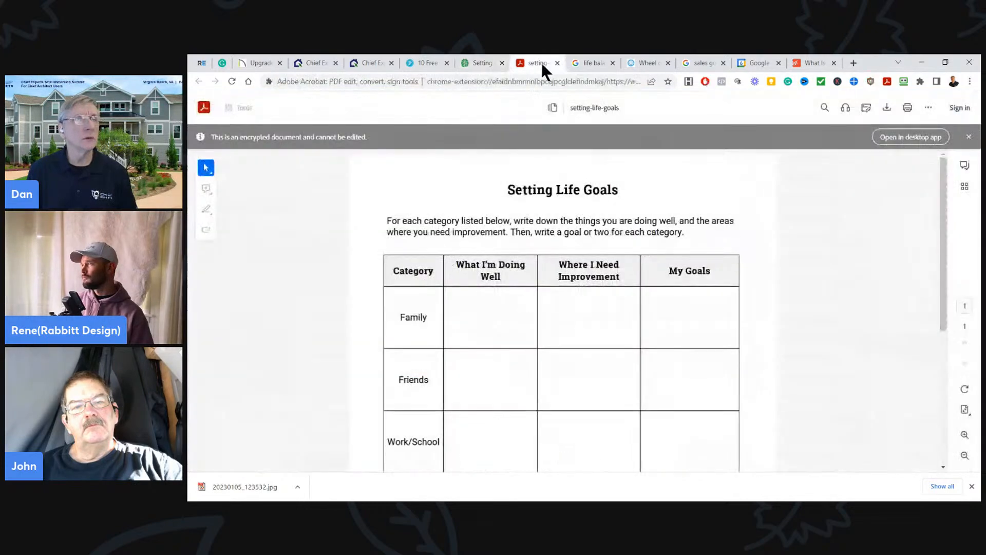
- Browse the image results for "life balance goal setting" and bring up the Wheel of Life self-assessment page
click(593, 62)
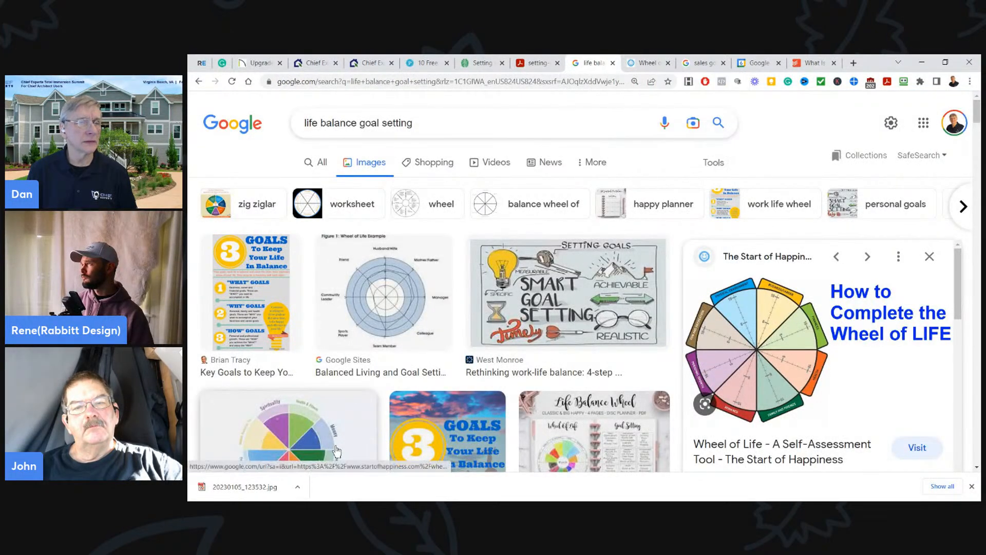
scroll(414, 378, down, 2)
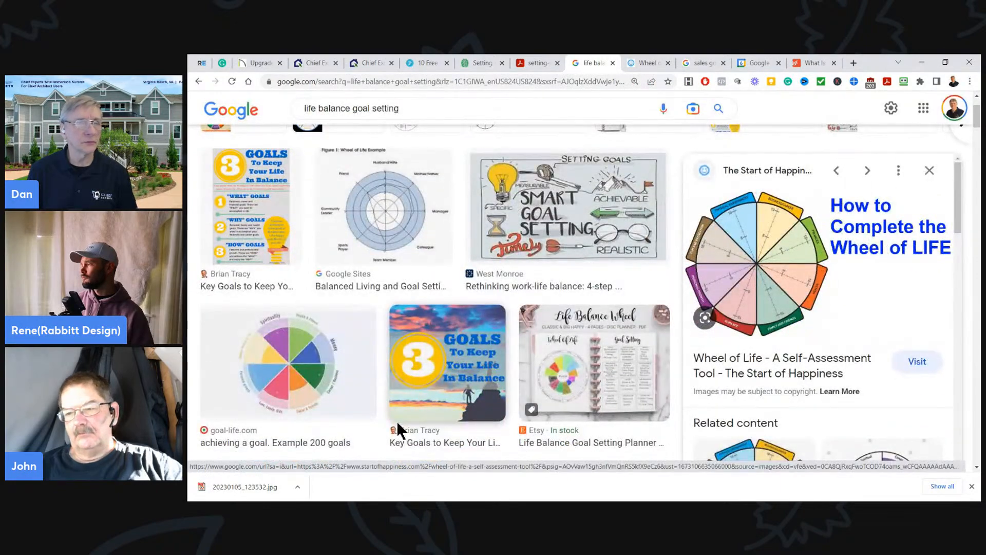
scroll(398, 429, up, 2)
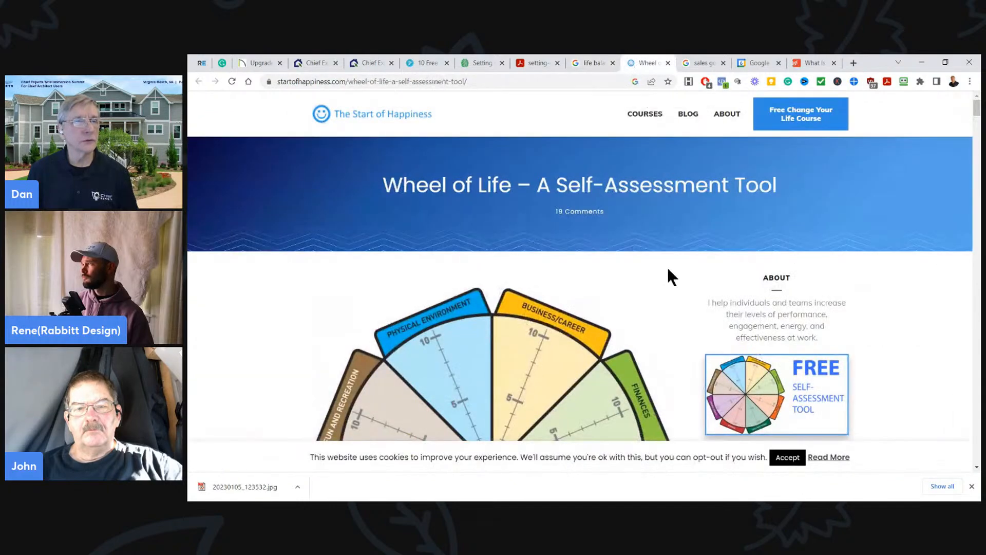
- Examine the Wheel of Life diagram with its life categories and rating scales, and the explanation below it
scroll(666, 259, down, 3)
scroll(702, 294, down, 2)
scroll(702, 294, up, 3)
scroll(702, 293, down, 2)
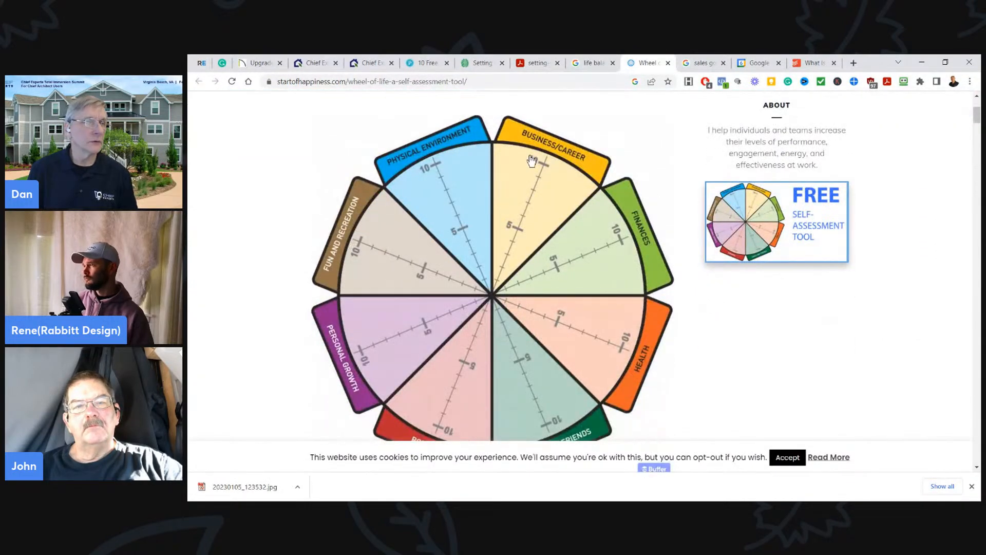
scroll(607, 288, down, 5)
scroll(512, 365, down, 9)
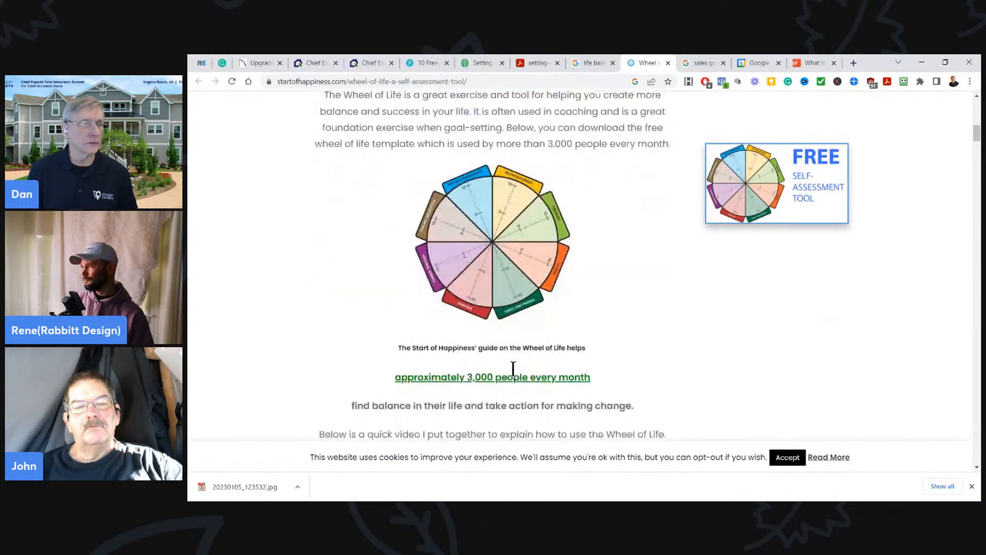
scroll(645, 307, up, 2)
scroll(647, 307, up, 8)
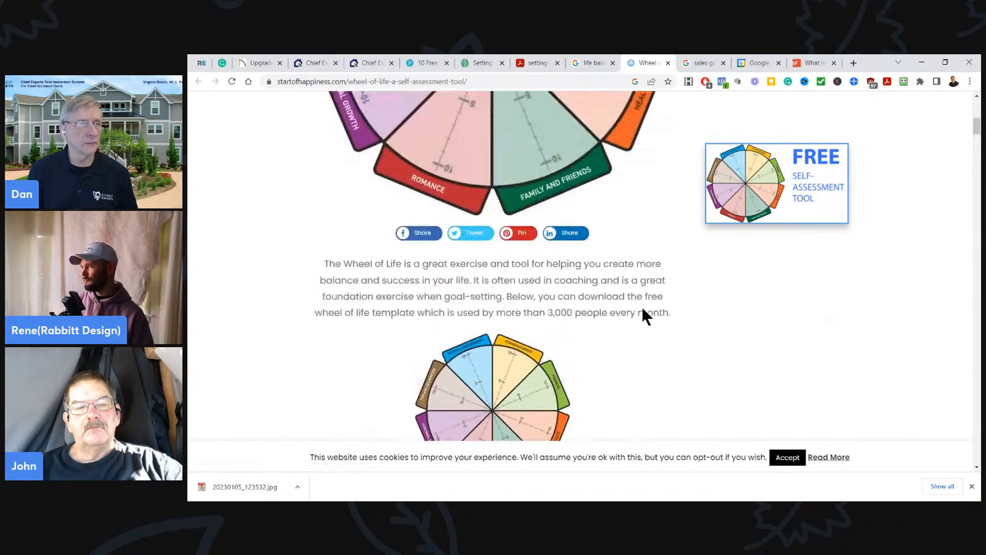
scroll(644, 313, up, 1)
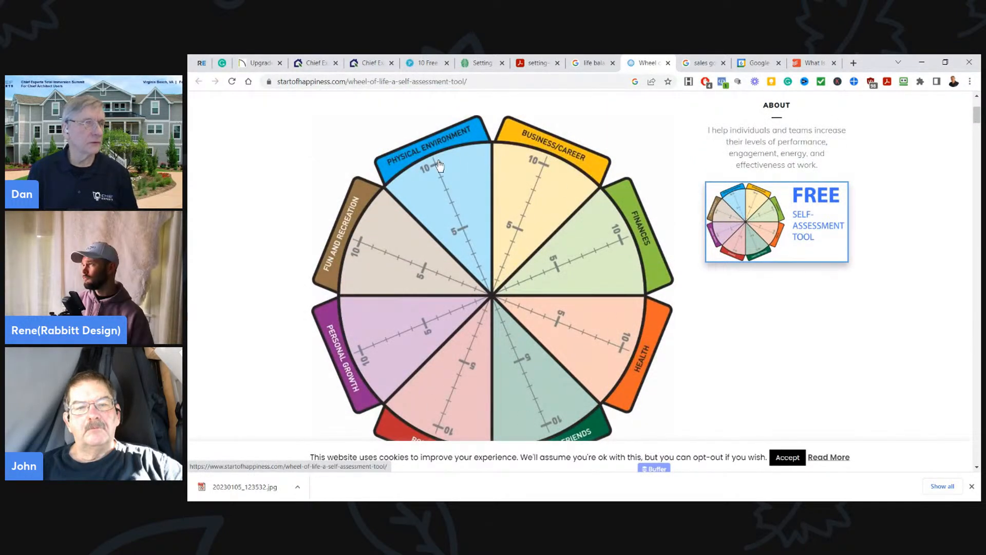
scroll(682, 331, down, 2)
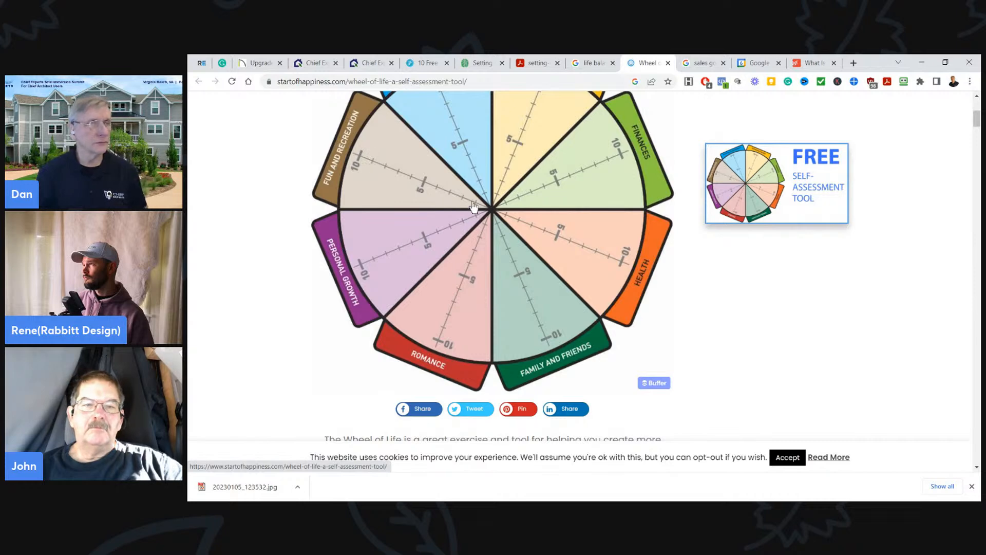
scroll(388, 226, up, 2)
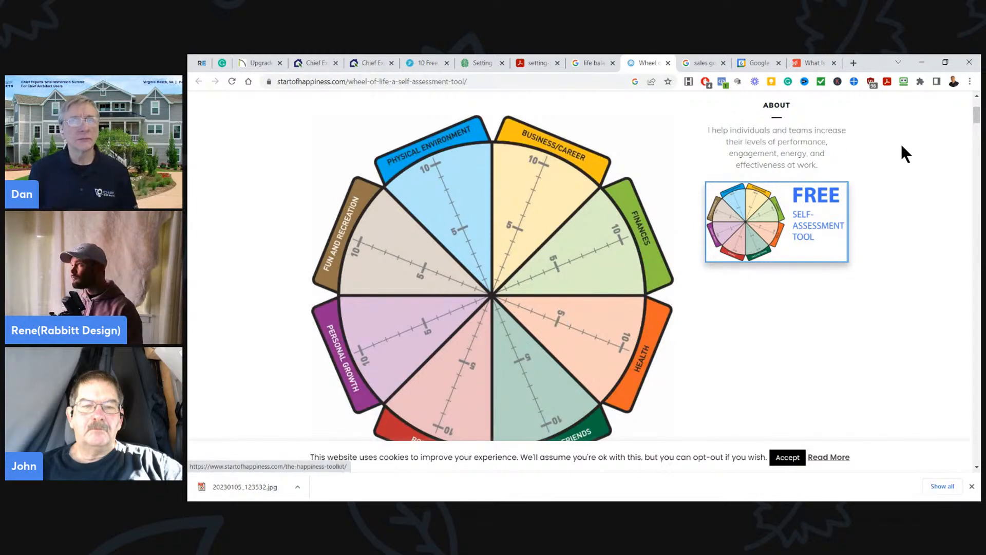
- Review the Wheel of Life diagram and the "life balance goal setting" image search, then switch back to the goals note in Chief Architect
scroll(977, 118, up, 1)
scroll(977, 119, down, 3)
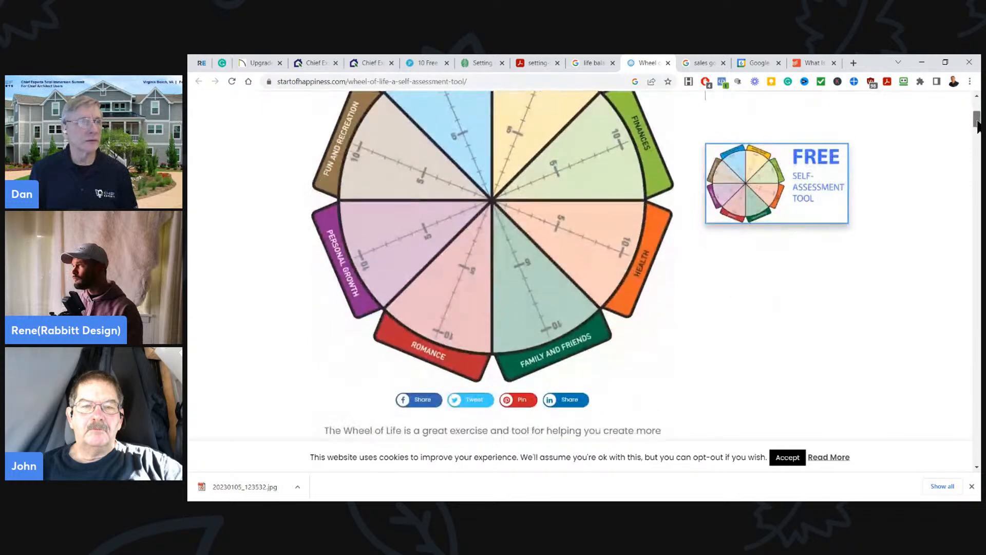
scroll(978, 118, up, 2)
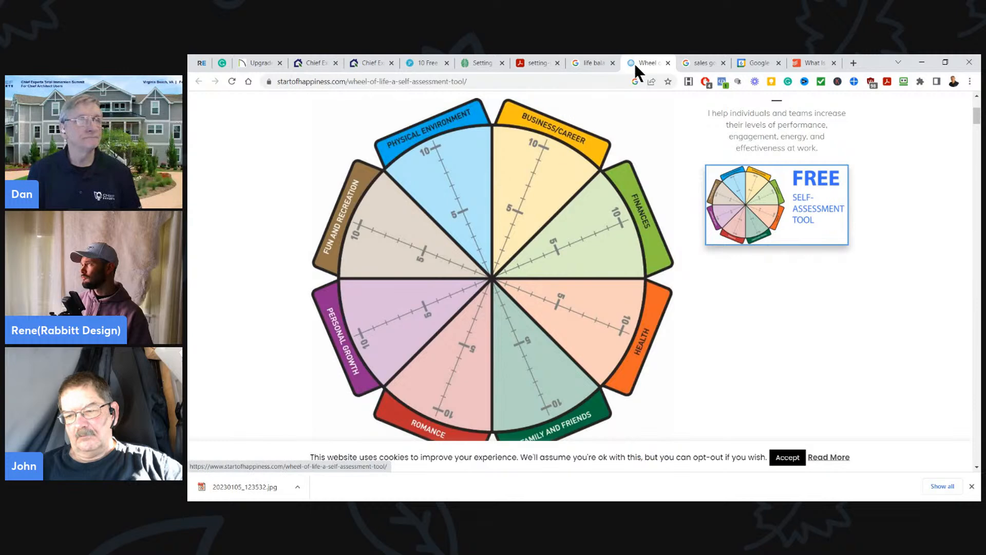
click(591, 63)
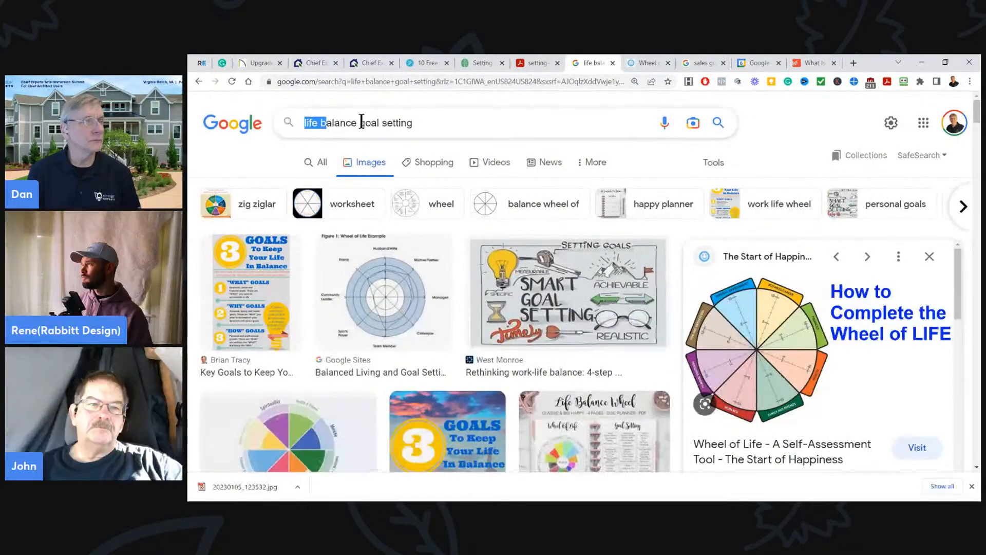
click(329, 123)
click(451, 121)
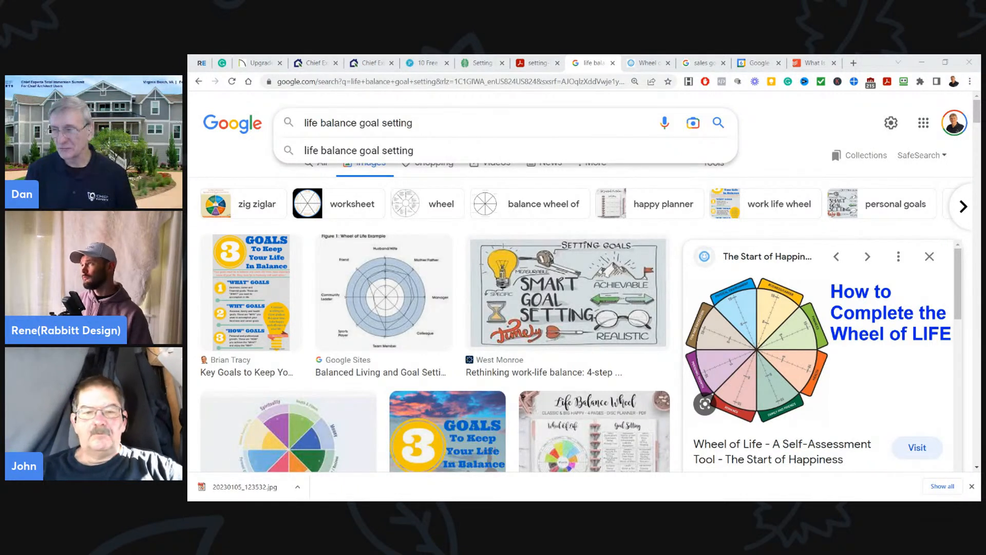
key(alt+Tab)
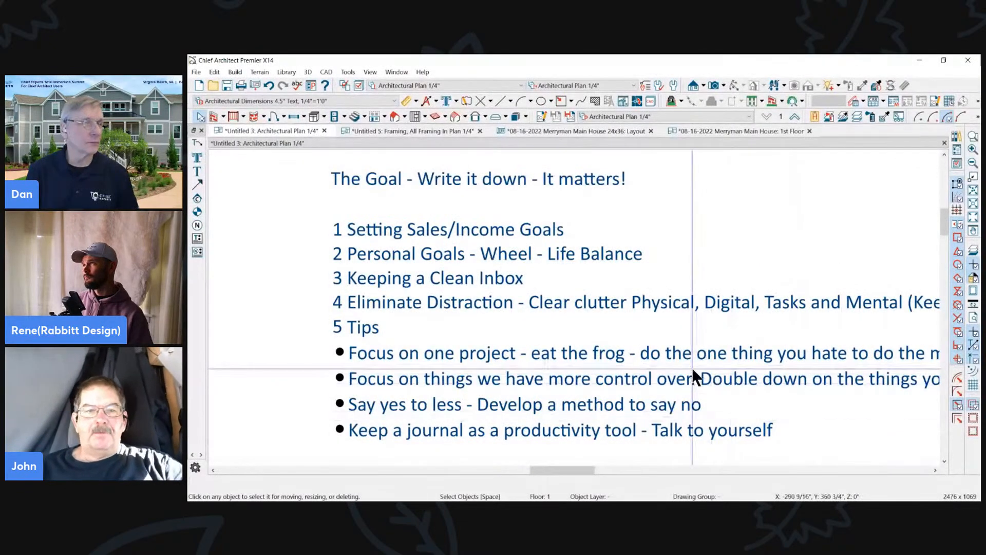
scroll(506, 296, up, 1)
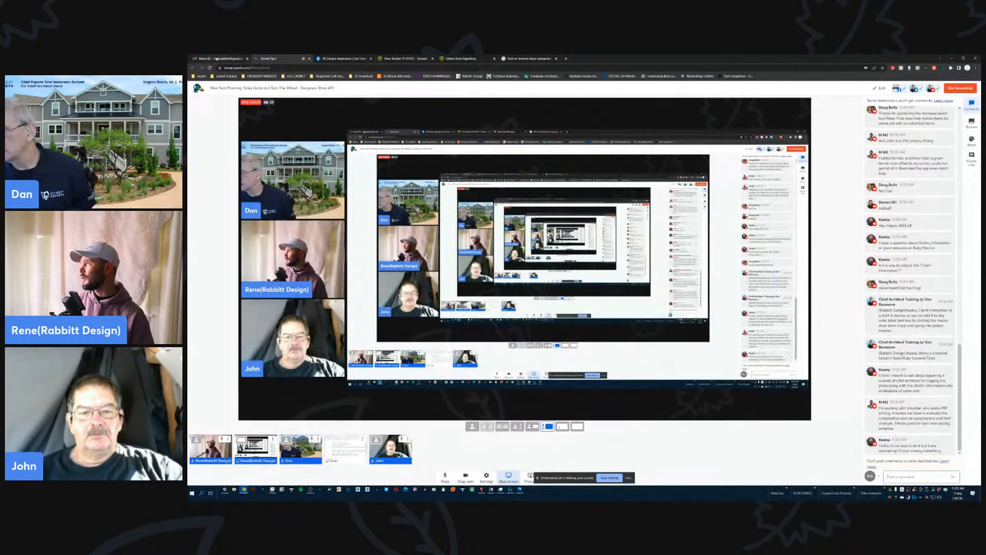
- Switch to the Gmail inbox, open the topmost conversation and file it under Follow Up
click(221, 59)
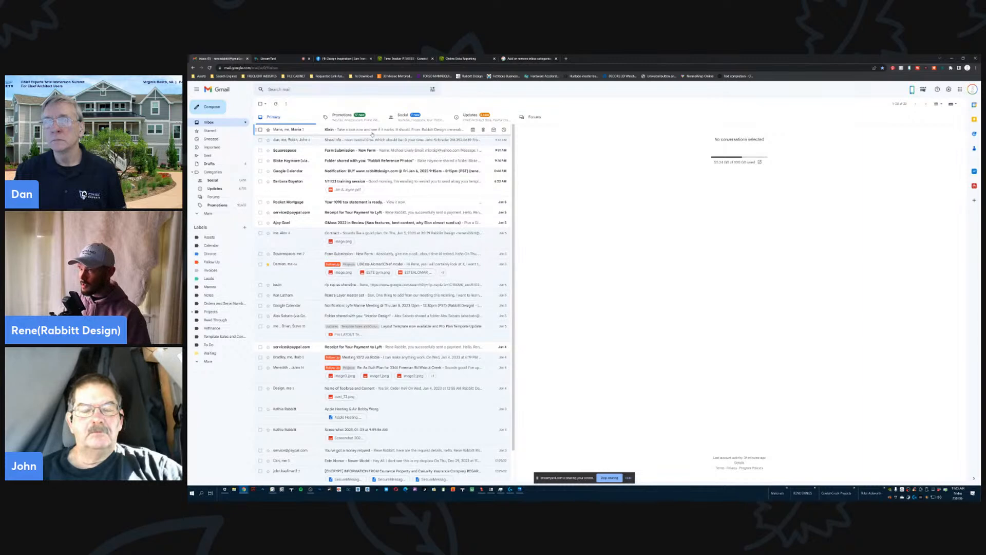
click(372, 131)
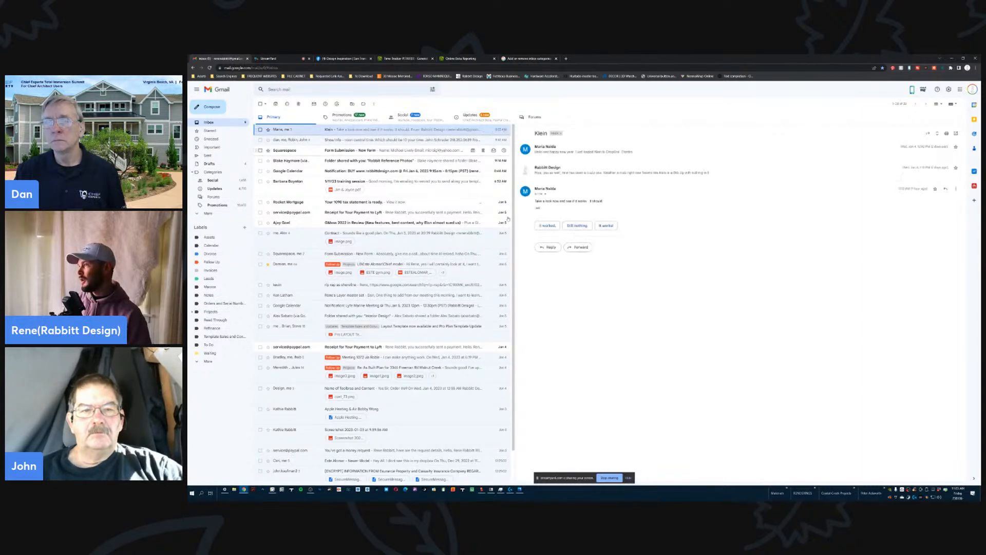
right_click(573, 240)
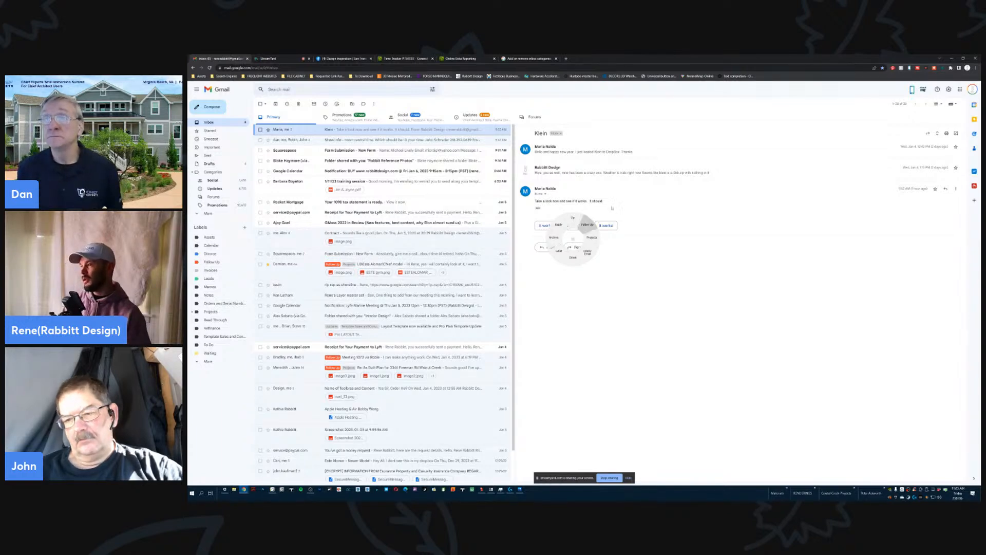
click(588, 224)
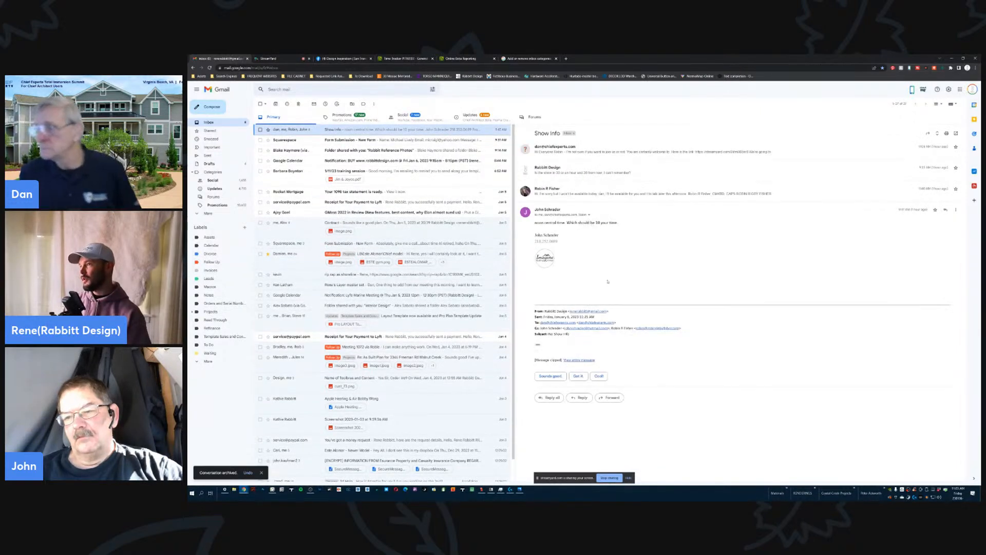
- File the "Show Info" and "Form Submission - New Form" emails under Follow Up
right_click(608, 280)
click(623, 264)
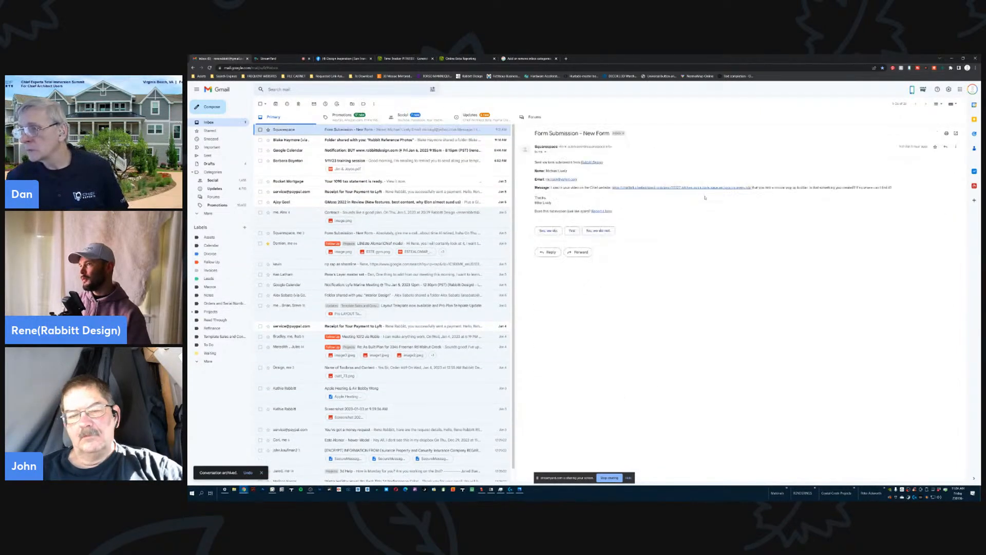
right_click(613, 234)
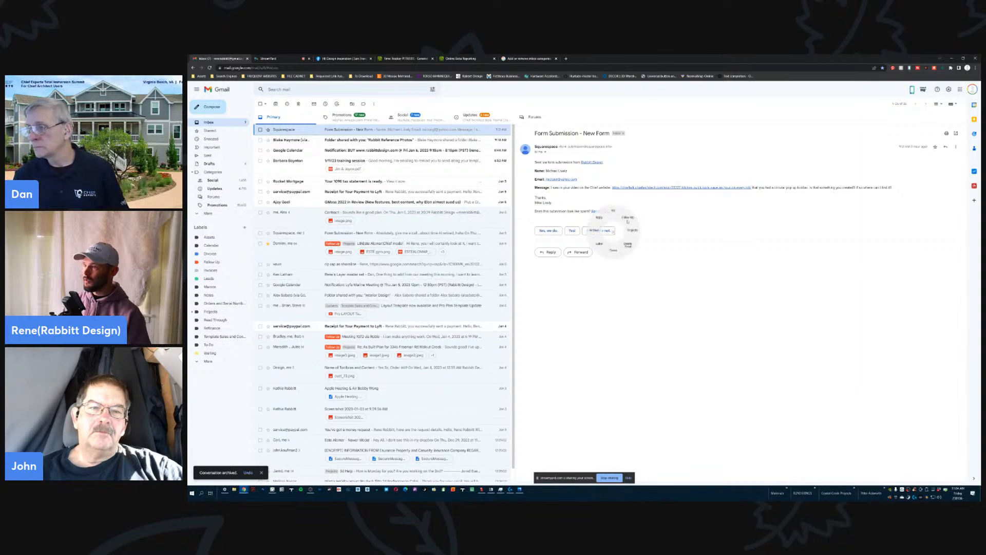
click(627, 217)
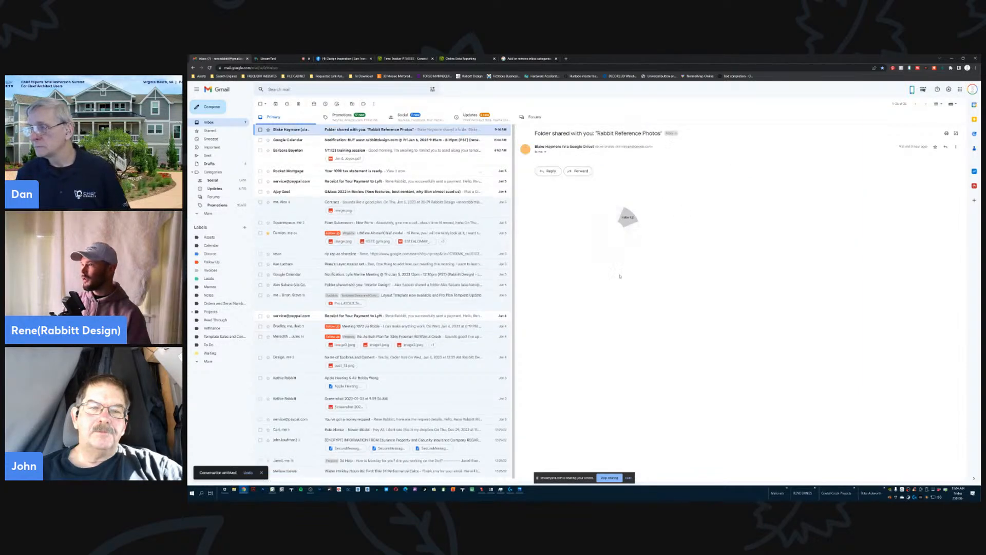
- Archive the shared-folder email about the reference photos and delete the Google Calendar notification
right_click(596, 288)
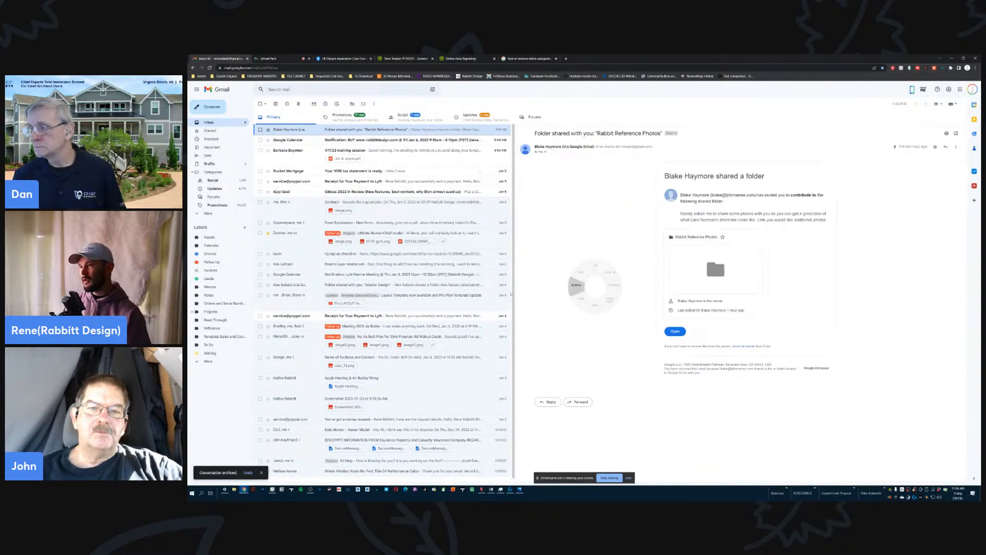
click(576, 286)
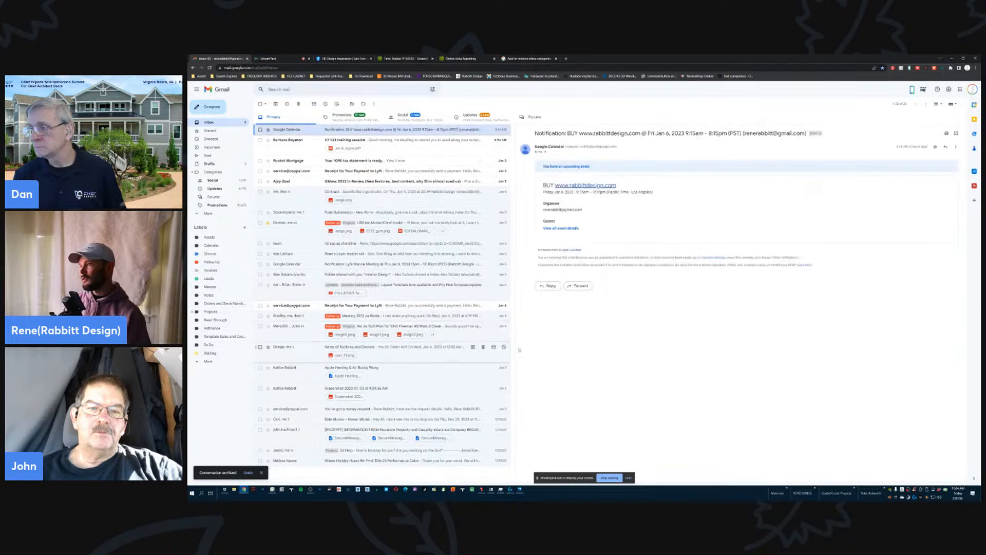
right_click(591, 332)
click(590, 344)
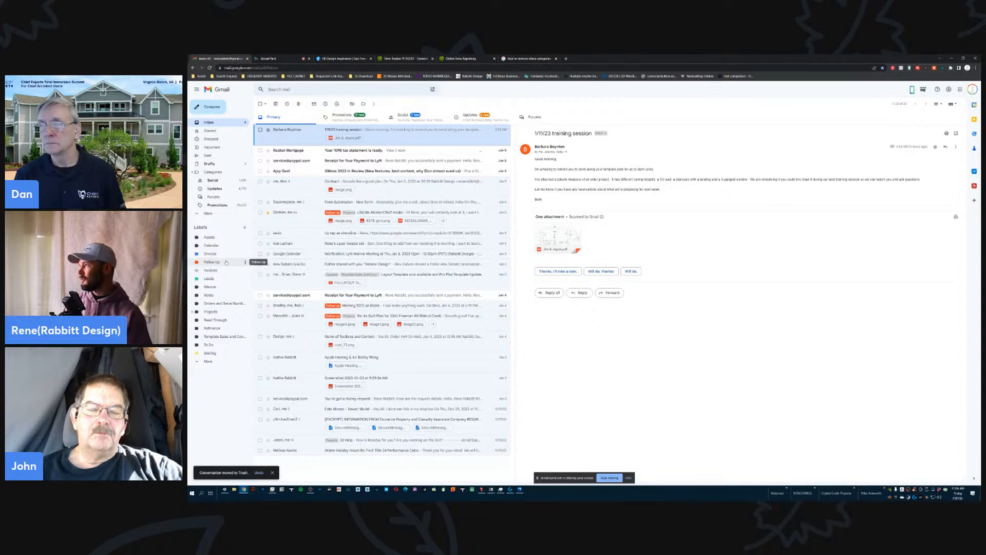
- Check the emails filed under the Follow Up label, open the topmost one, and return to the inbox
click(226, 262)
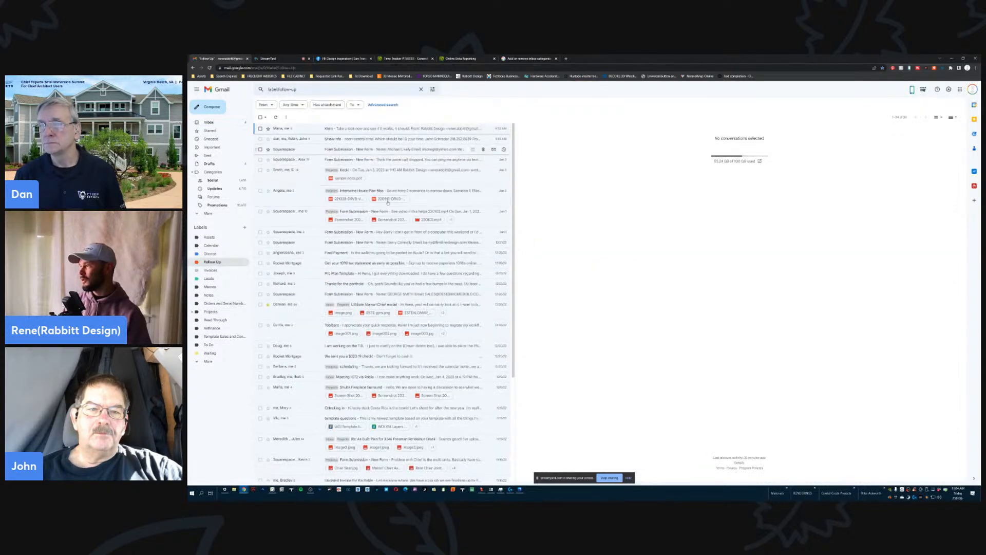
click(401, 131)
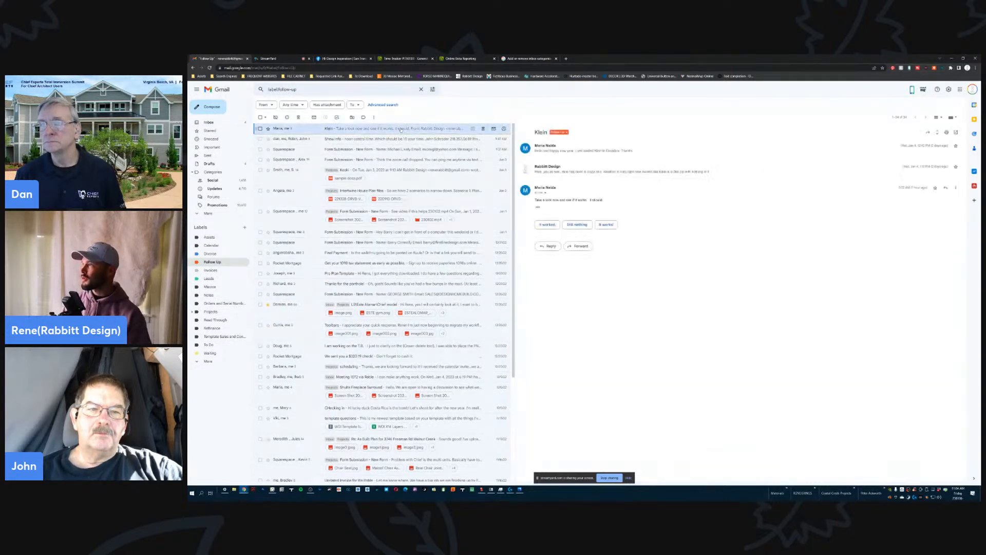
click(234, 122)
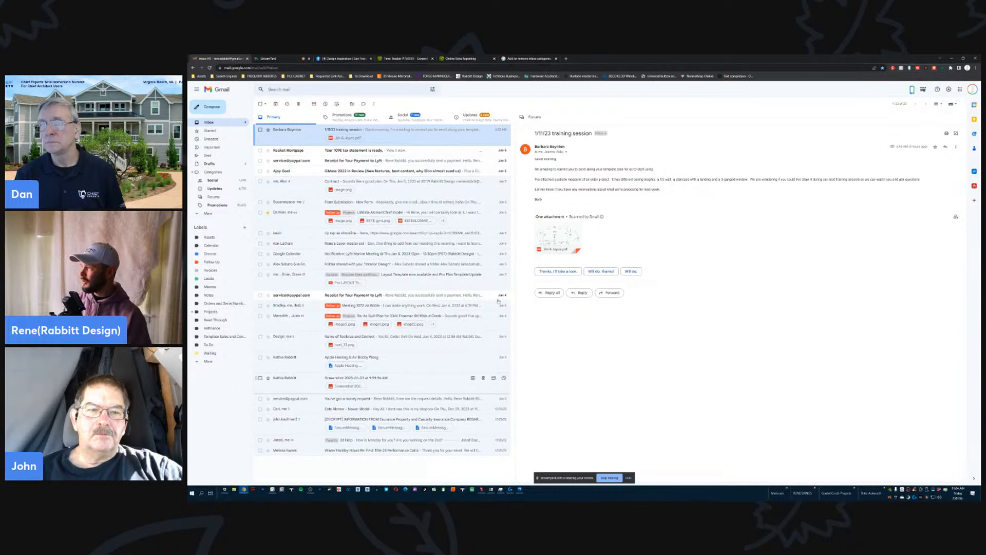
- File the 1/11/23 training session and 1098 tax statement emails under Follow Up, and clear the Lyft receipt and GMass review from the inbox
middle_click(634, 311)
click(648, 294)
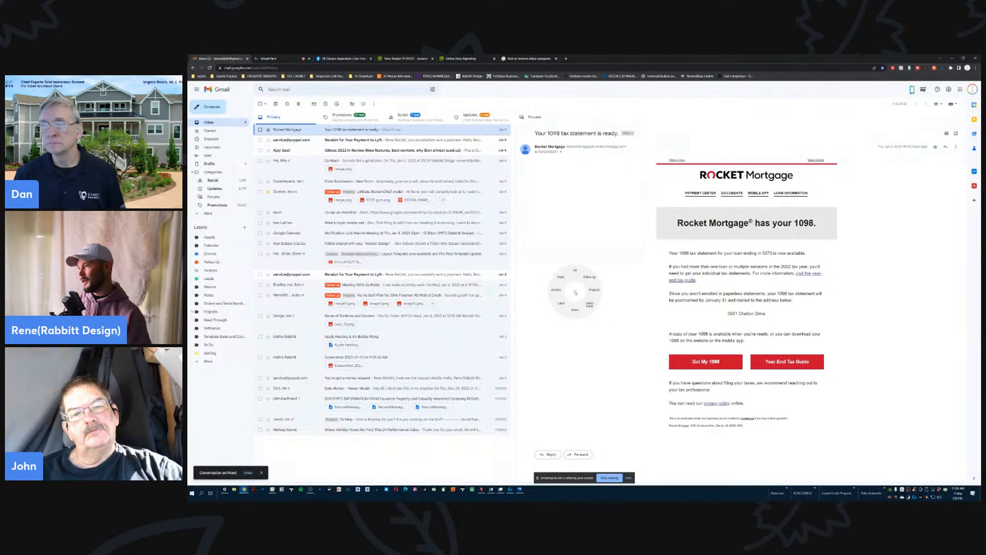
click(589, 277)
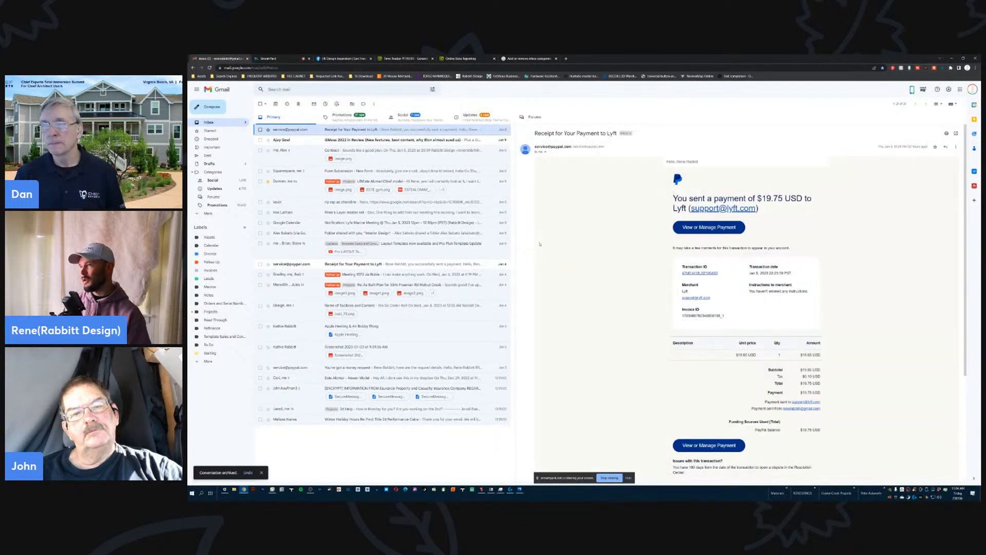
key(shift+3)
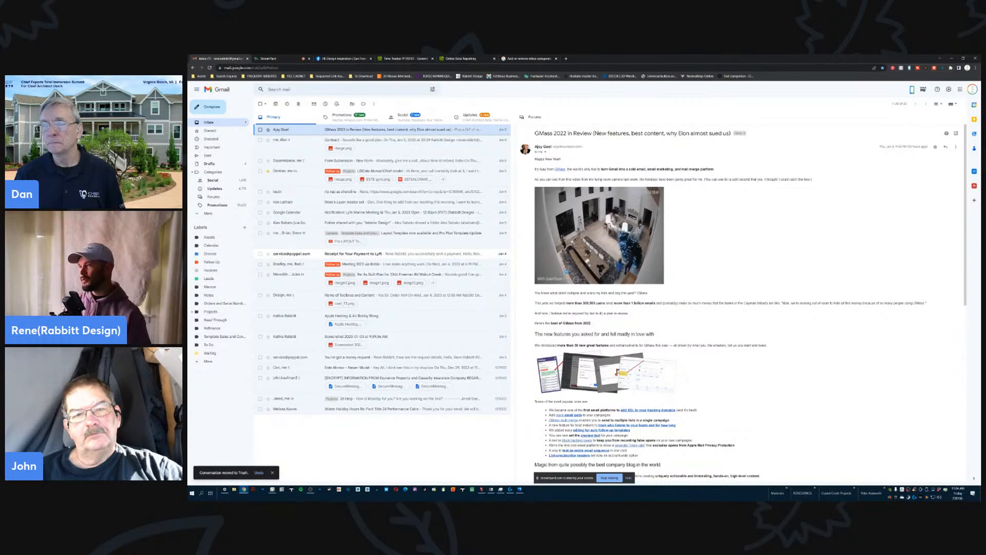
click(581, 286)
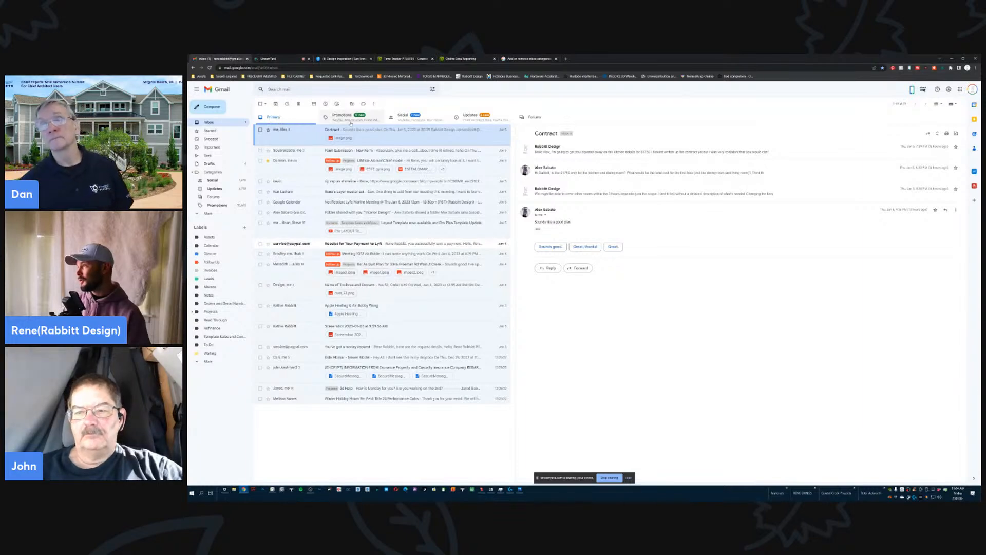
- View the inbox's Updates category, return to the Primary category, and switch to the StreamYard broadcast page
click(450, 120)
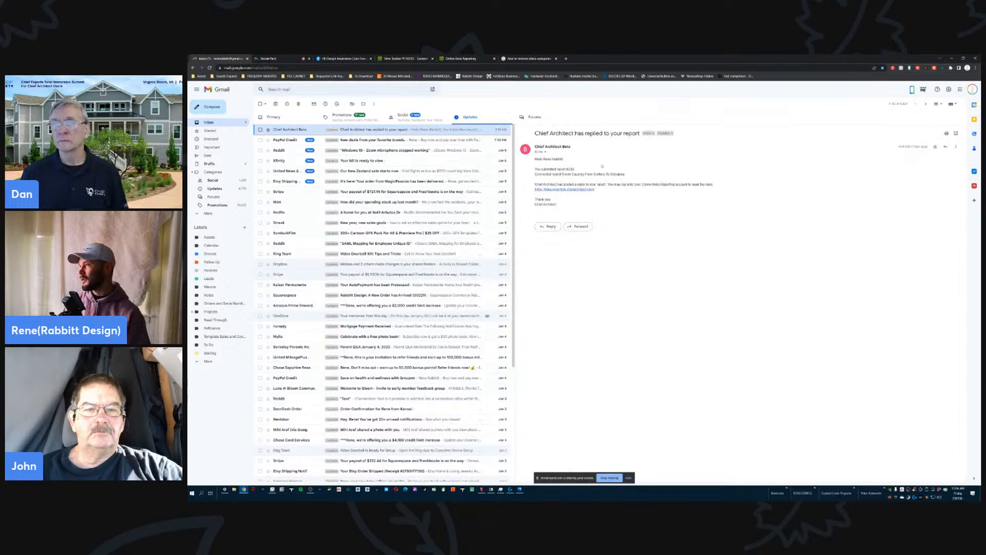
click(287, 117)
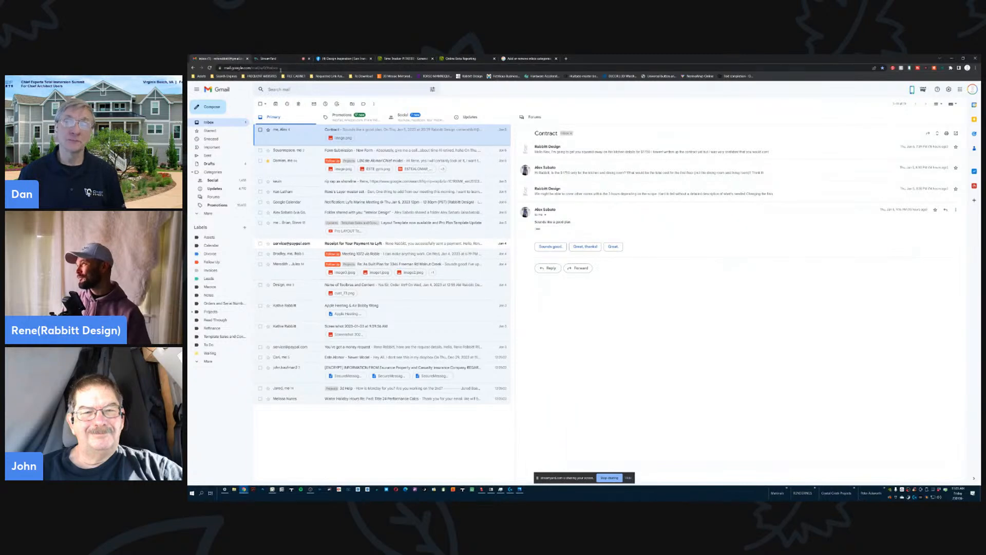
click(268, 59)
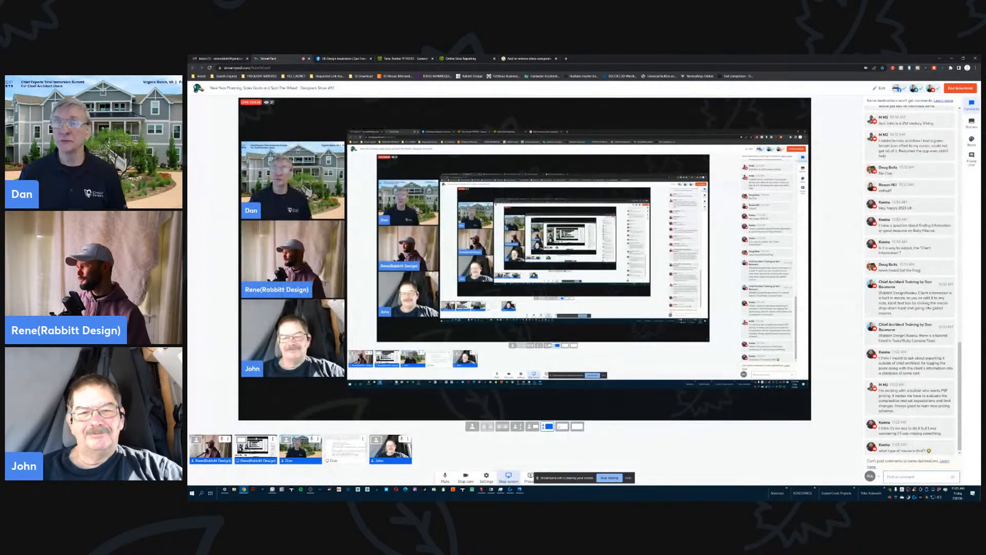